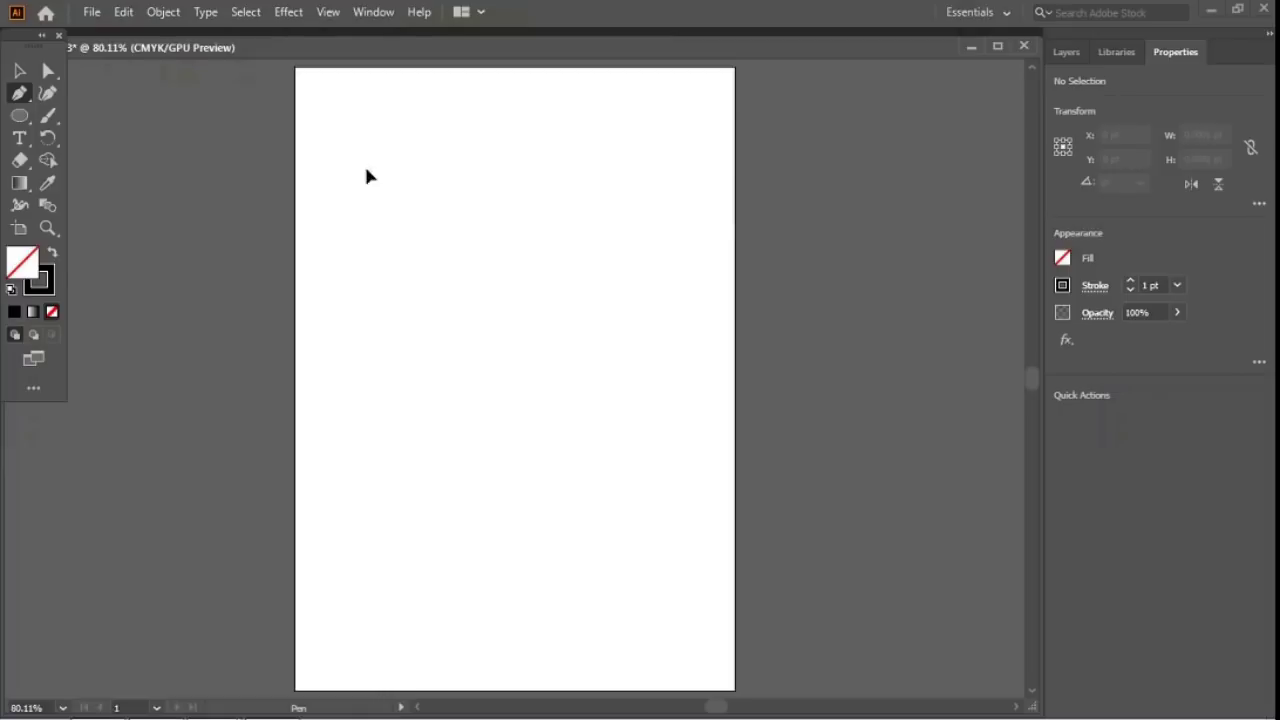
Step: Draw an open nine-point zigzag path with the Pen tool, starting with a horizontal segment about 200 pt long, and end the path
{"action": "left_click", "coordinate": [366, 170]}
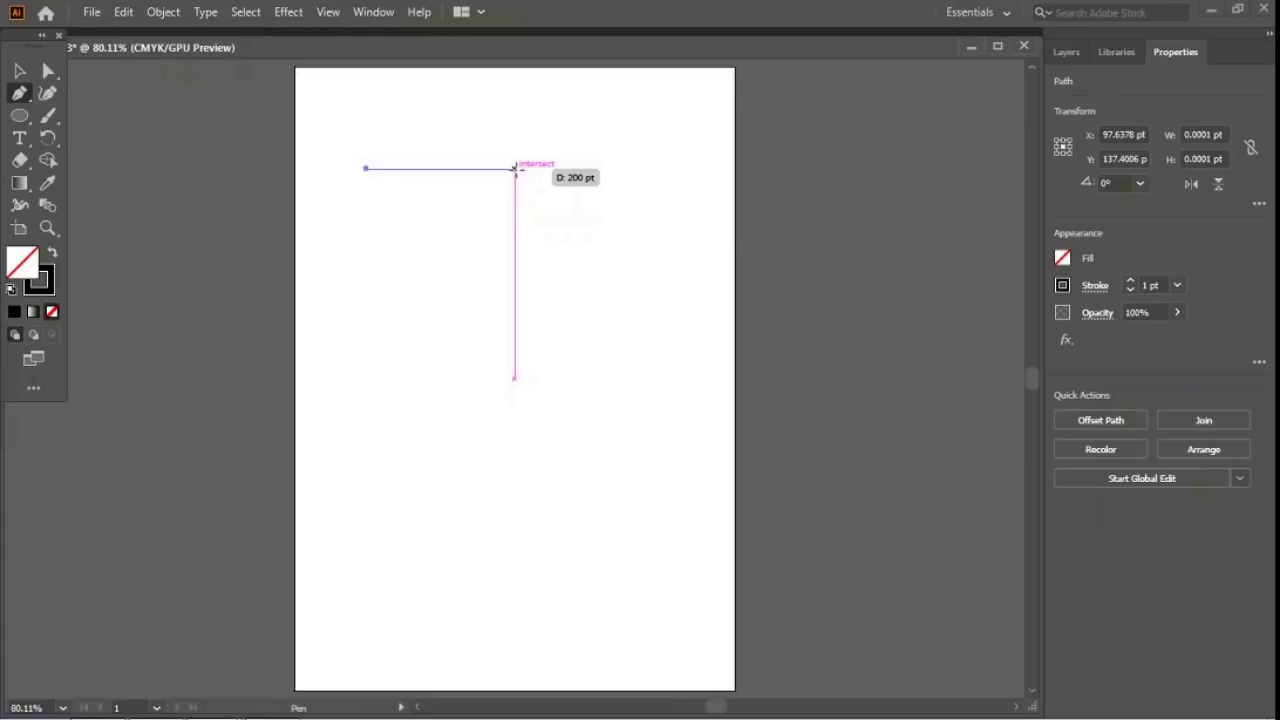
{"action": "left_click", "coordinate": [515, 168]}
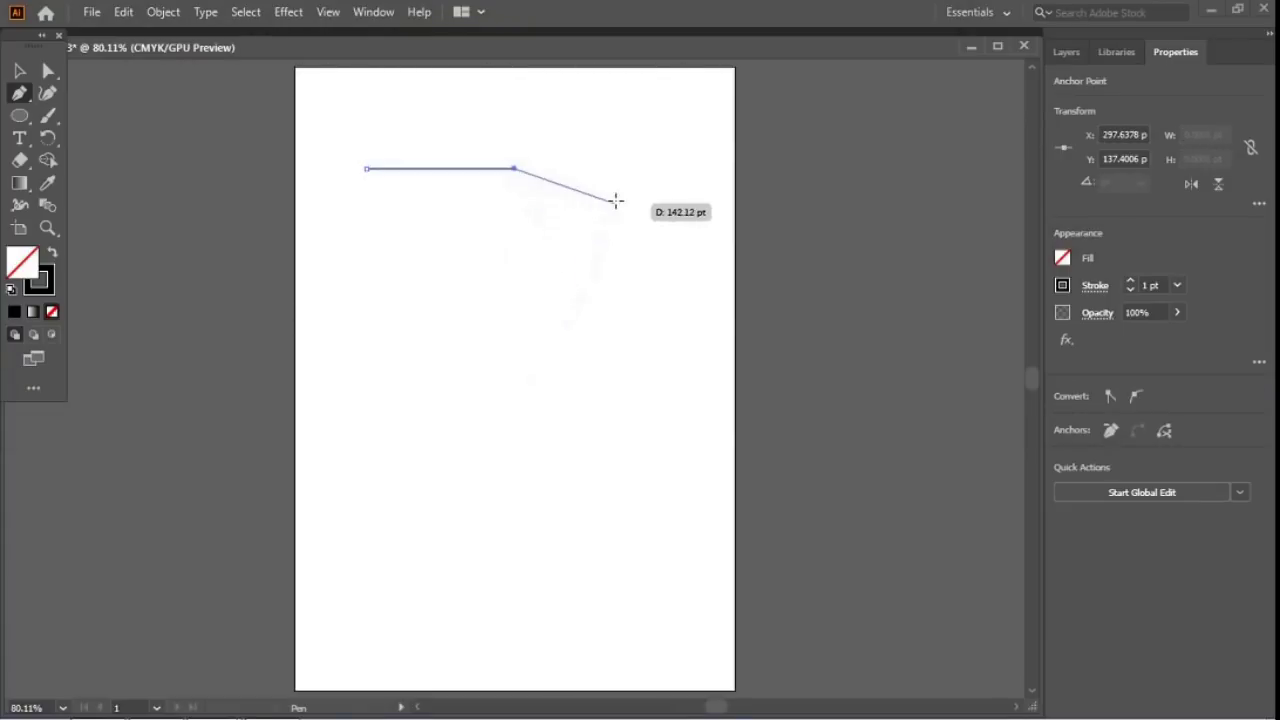
{"action": "left_click", "coordinate": [552, 213]}
{"action": "left_click", "coordinate": [507, 246]}
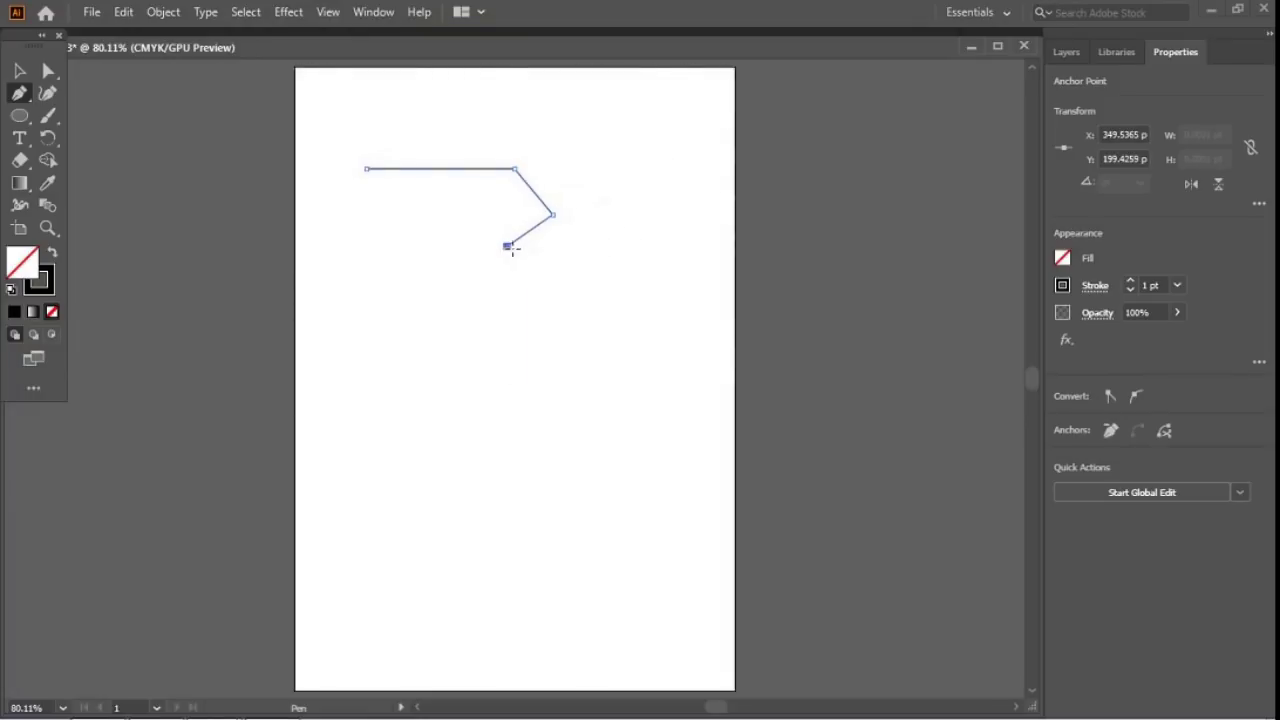
{"action": "left_click", "coordinate": [577, 271]}
{"action": "left_click", "coordinate": [533, 303]}
{"action": "left_click", "coordinate": [608, 313]}
{"action": "left_click", "coordinate": [530, 357]}
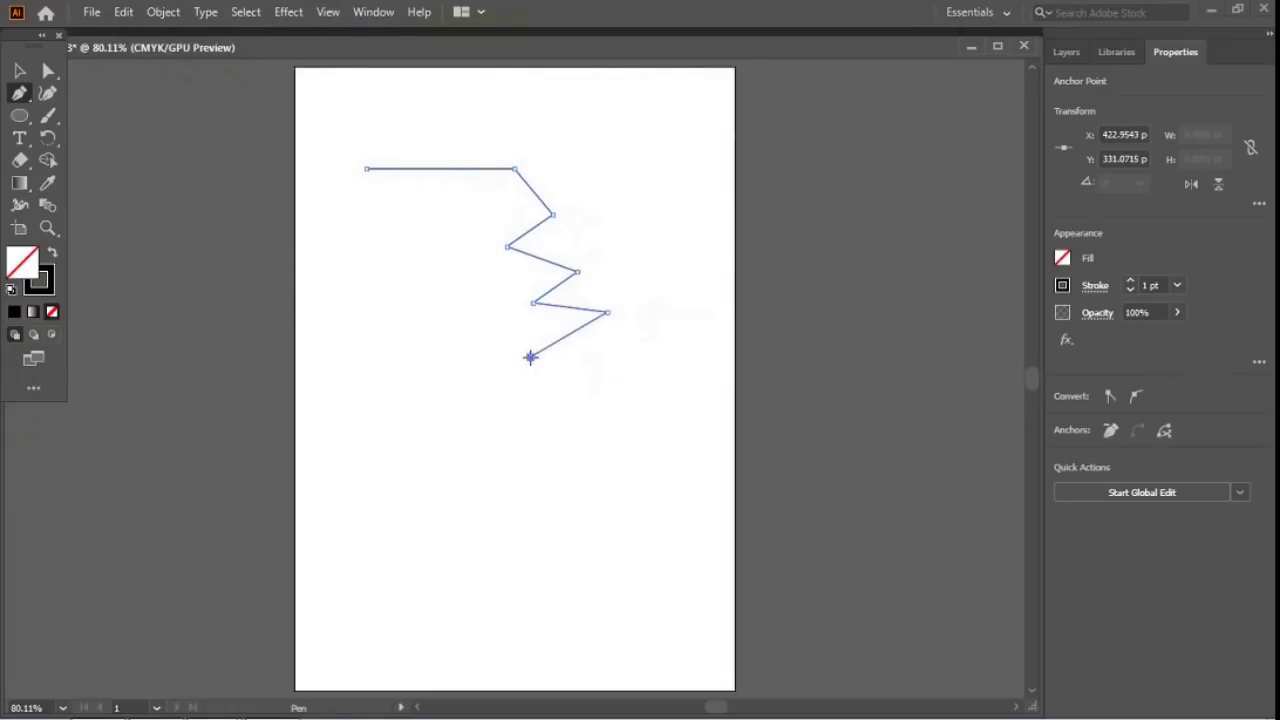
{"action": "left_click", "coordinate": [572, 370]}
{"action": "left_click", "coordinate": [374, 260], "text": "ctrl"}
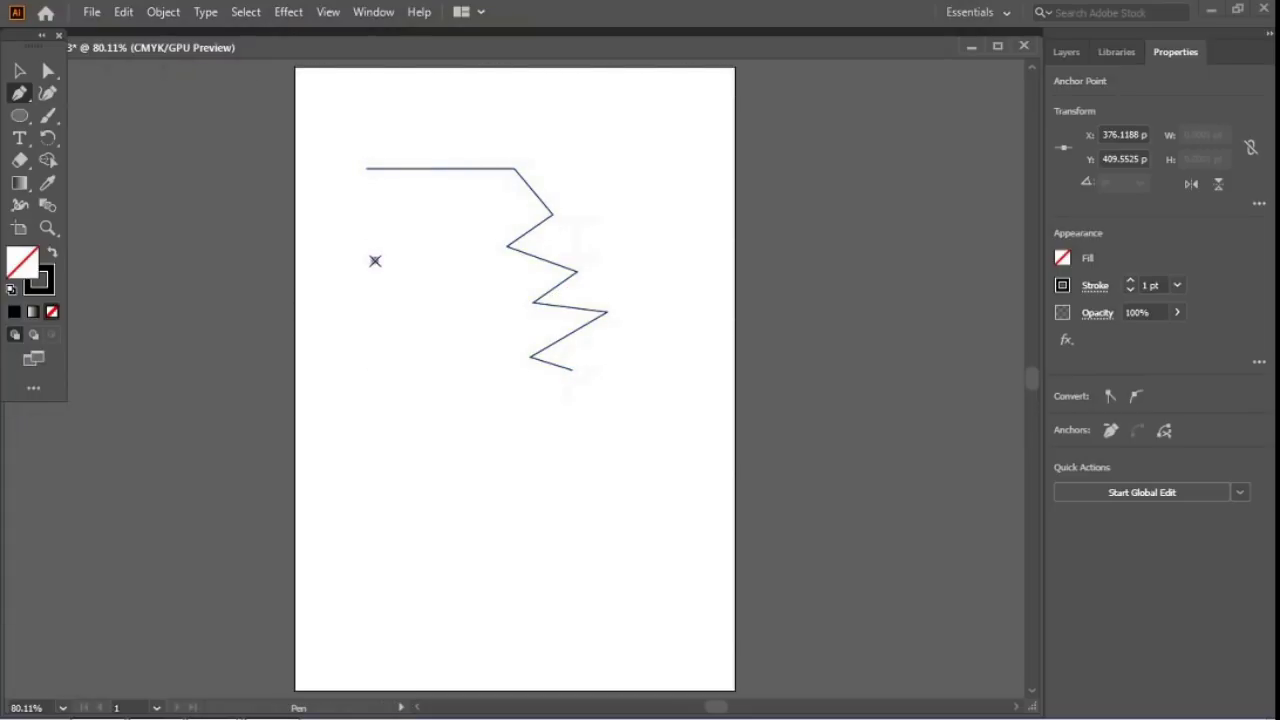
Step: Draw a separate open four-point zigzag path inside the bend of the first zigzag and end it
{"action": "left_click", "coordinate": [375, 261]}
{"action": "left_click", "coordinate": [437, 268]}
{"action": "left_click", "coordinate": [399, 319]}
{"action": "left_click", "coordinate": [453, 331]}
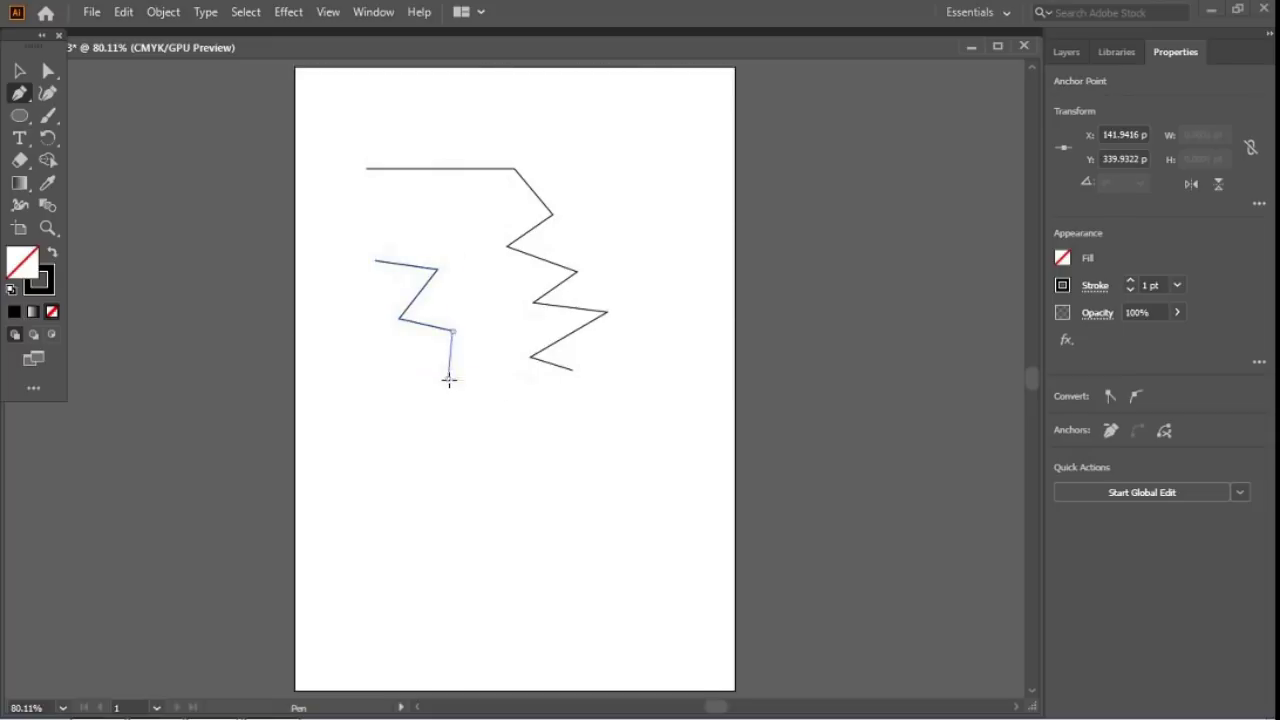
{"action": "key", "text": "Escape"}
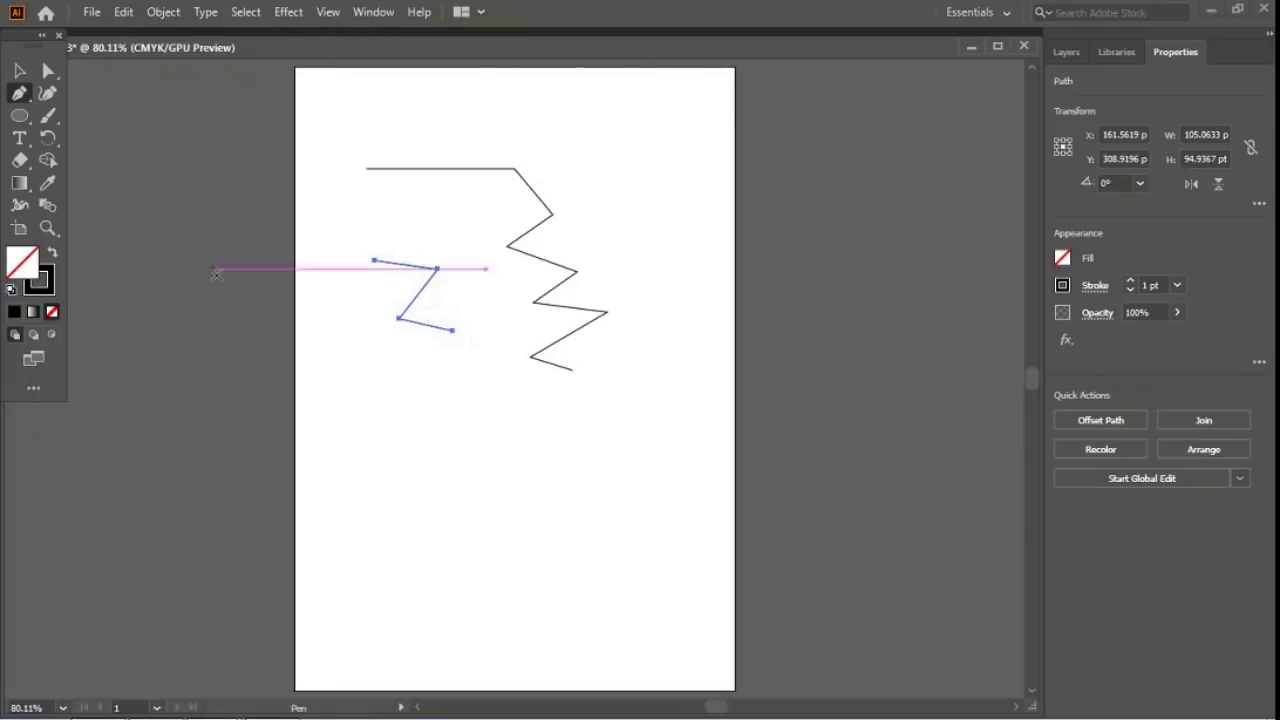
Step: Draw an open five-point arm with a pointed tip above the zigzags, its upper edge about 185 pt long, and stop the path
{"action": "left_click", "coordinate": [360, 111]}
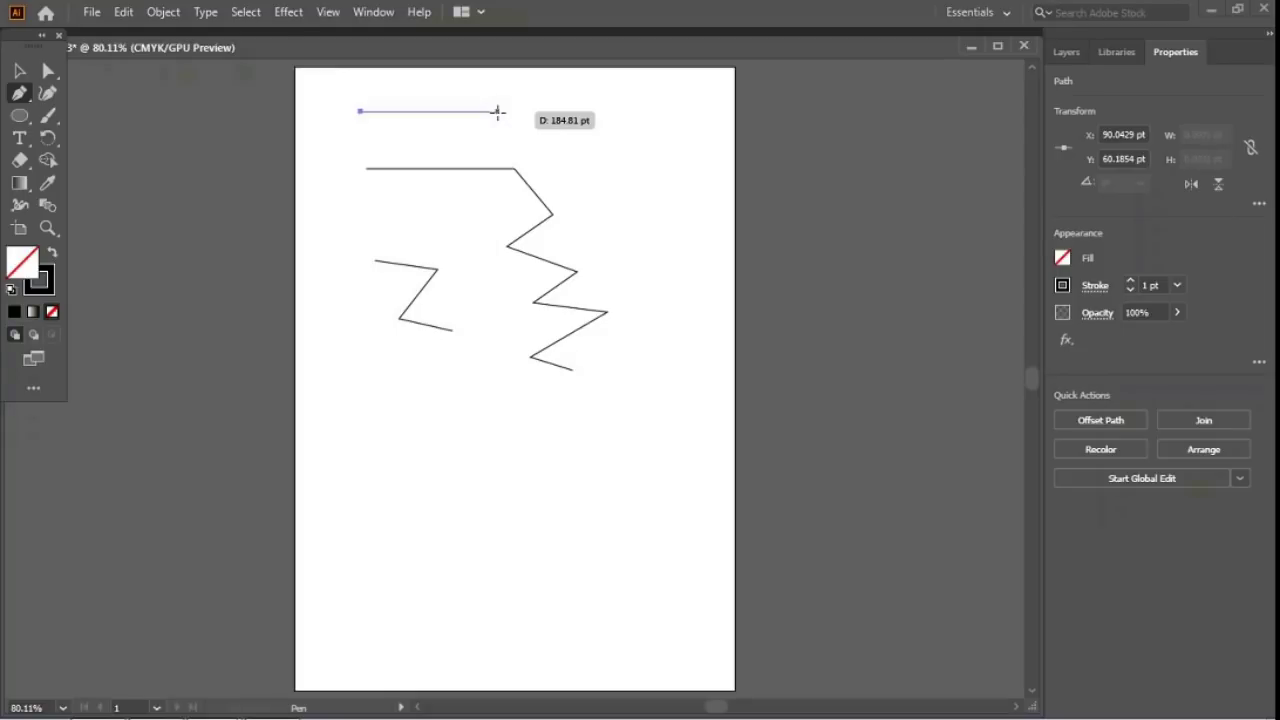
{"action": "left_click", "coordinate": [497, 111]}
{"action": "left_click", "coordinate": [556, 141]}
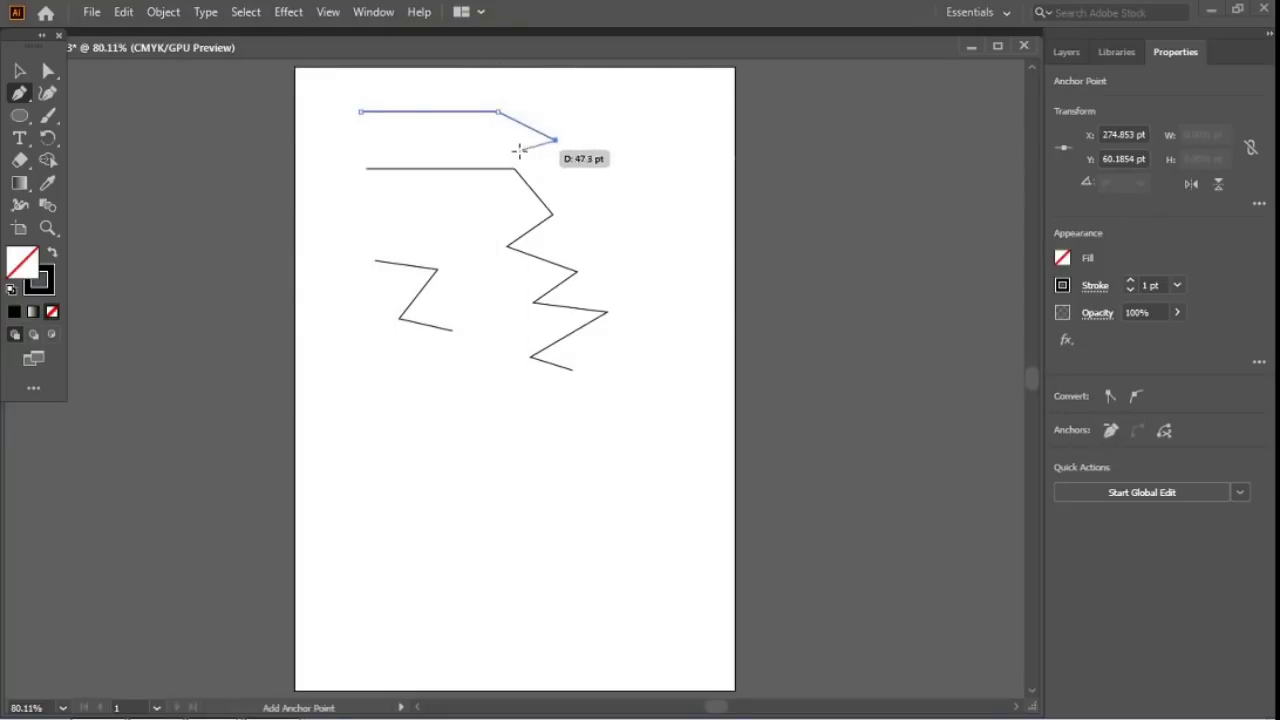
{"action": "left_click", "coordinate": [497, 149]}
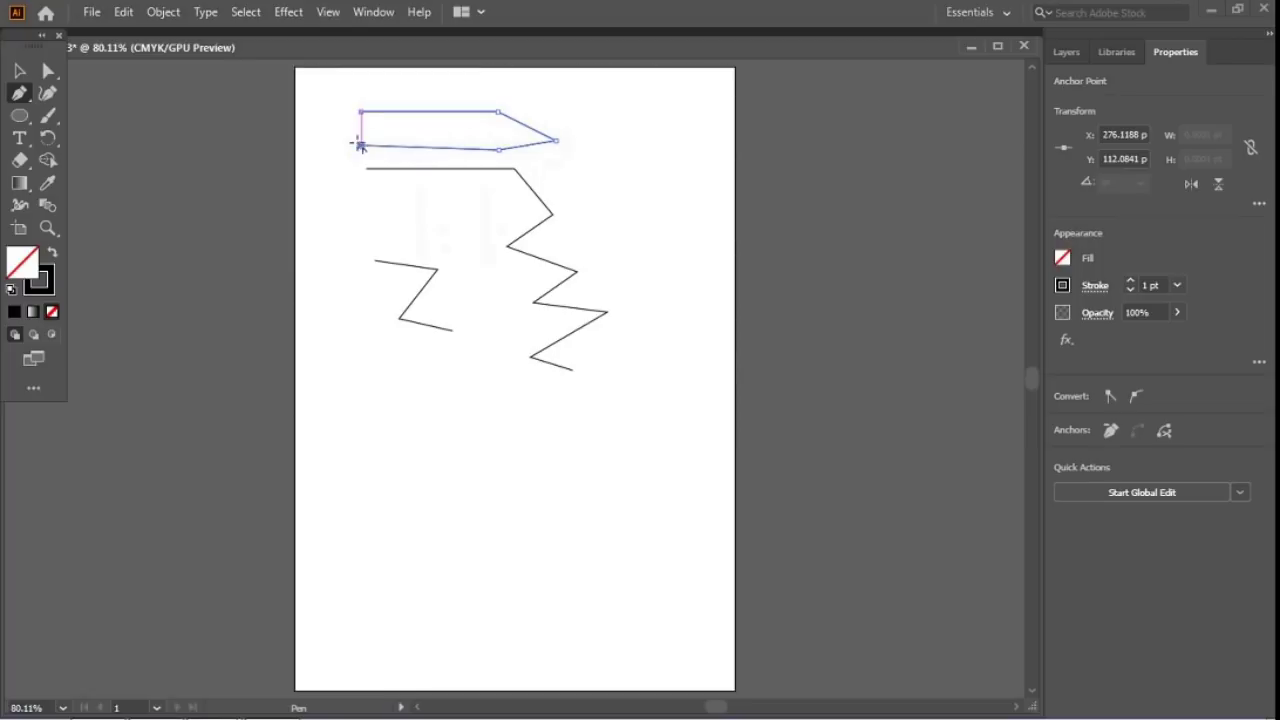
{"action": "left_click", "coordinate": [360, 145]}
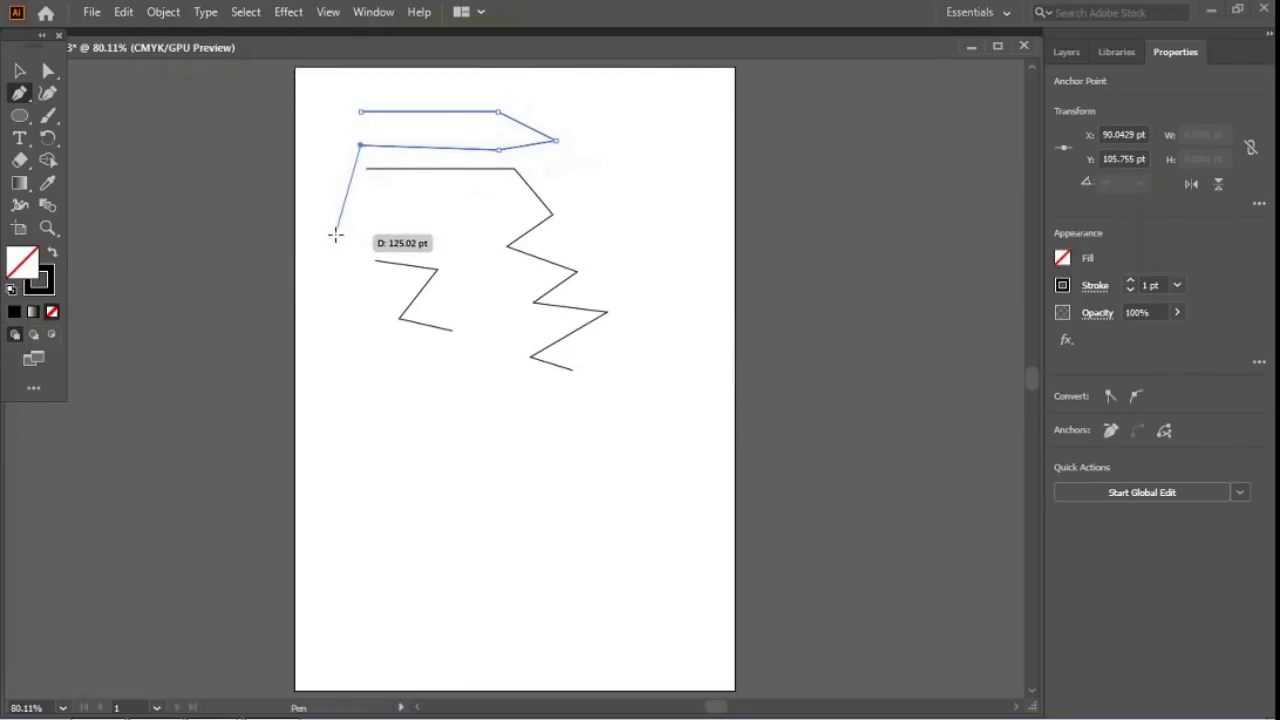
{"action": "key", "text": "Escape"}
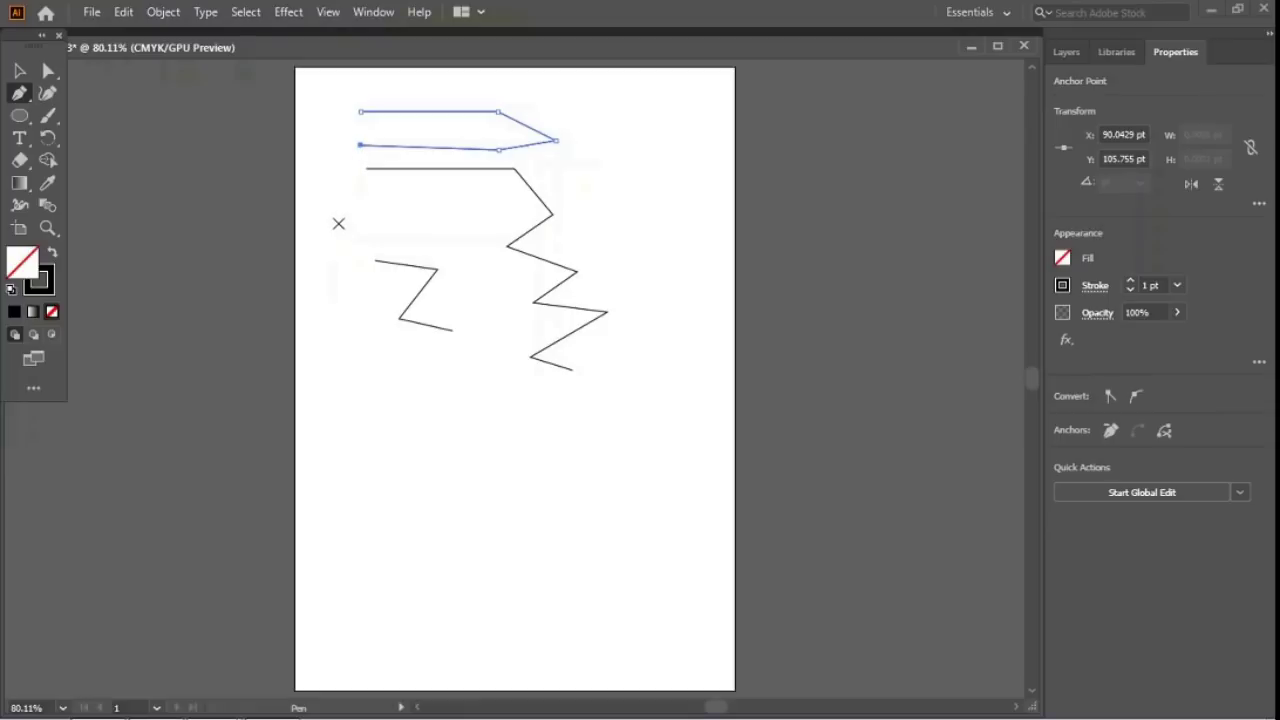
Step: Resume the pointed path from its lower-left endpoint, add a downward arm, and close the outline at its starting anchor
{"action": "left_click", "coordinate": [360, 145]}
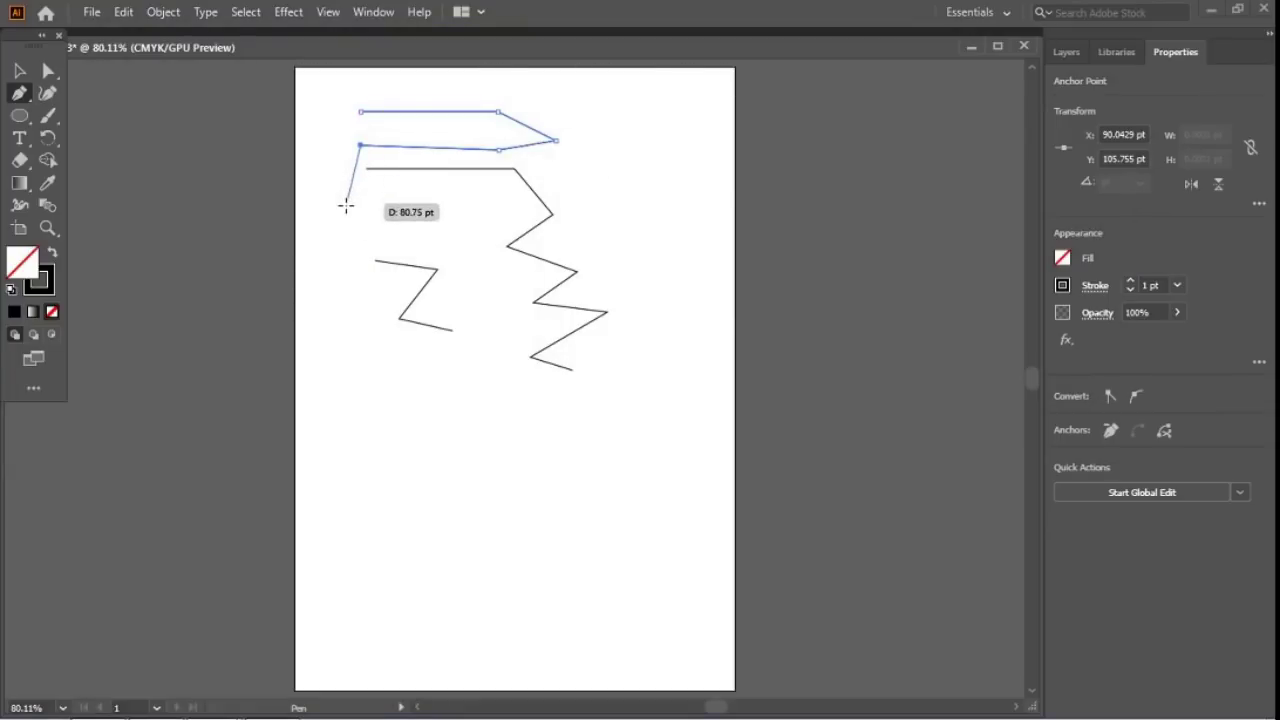
{"action": "left_click", "coordinate": [343, 215]}
{"action": "left_click", "coordinate": [343, 294]}
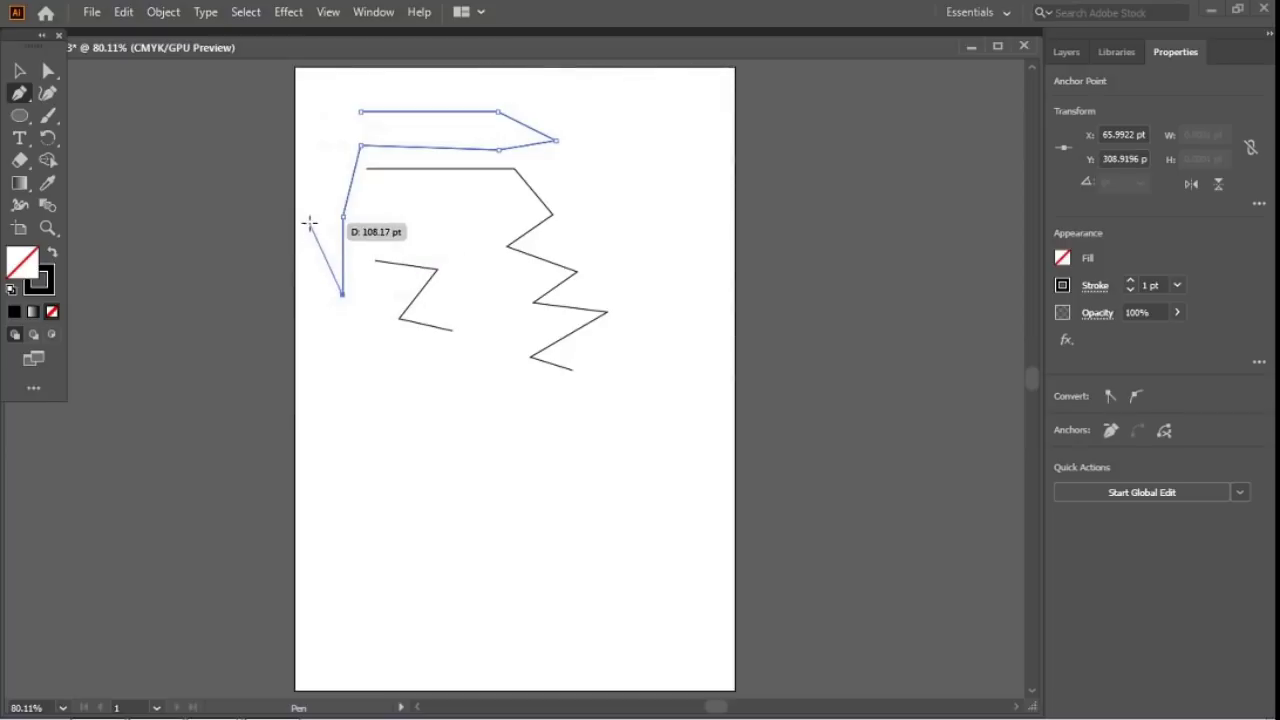
{"action": "left_click", "coordinate": [309, 222]}
{"action": "left_click", "coordinate": [323, 147]}
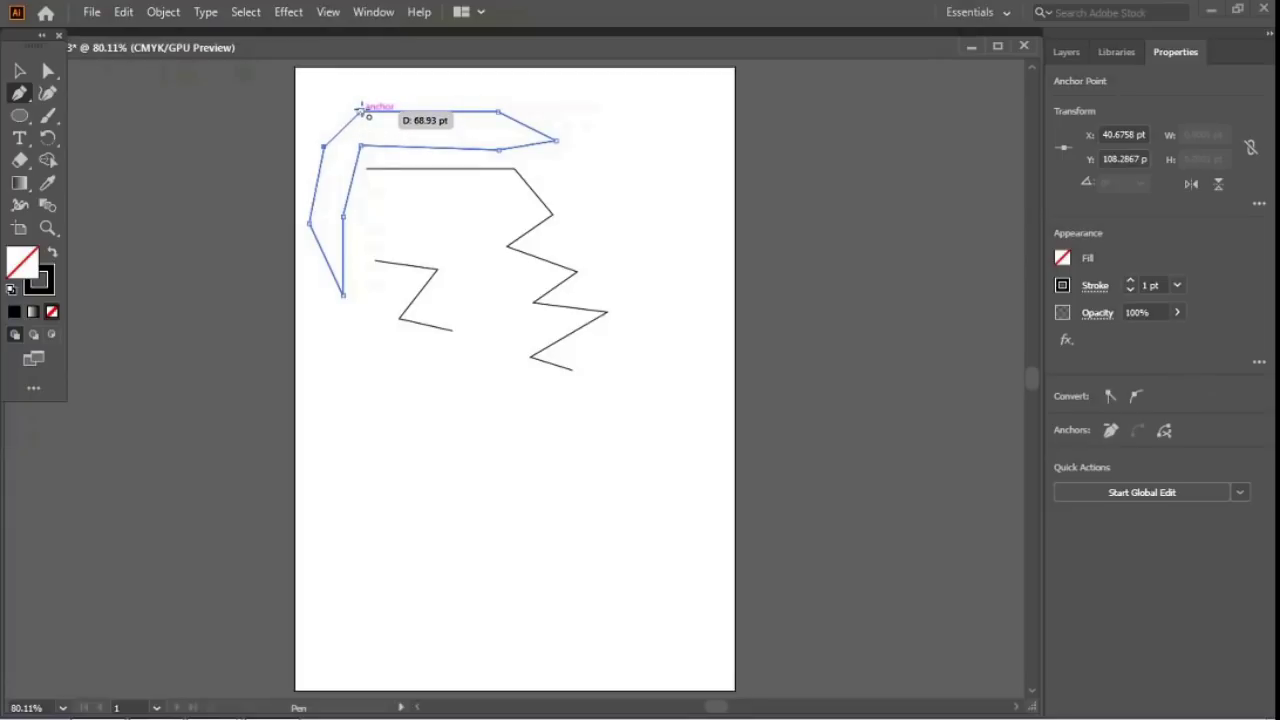
{"action": "key", "text": "ctrl+1"}
{"action": "key", "text": "ctrl+equal"}
{"action": "key", "text": "ctrl+equal"}
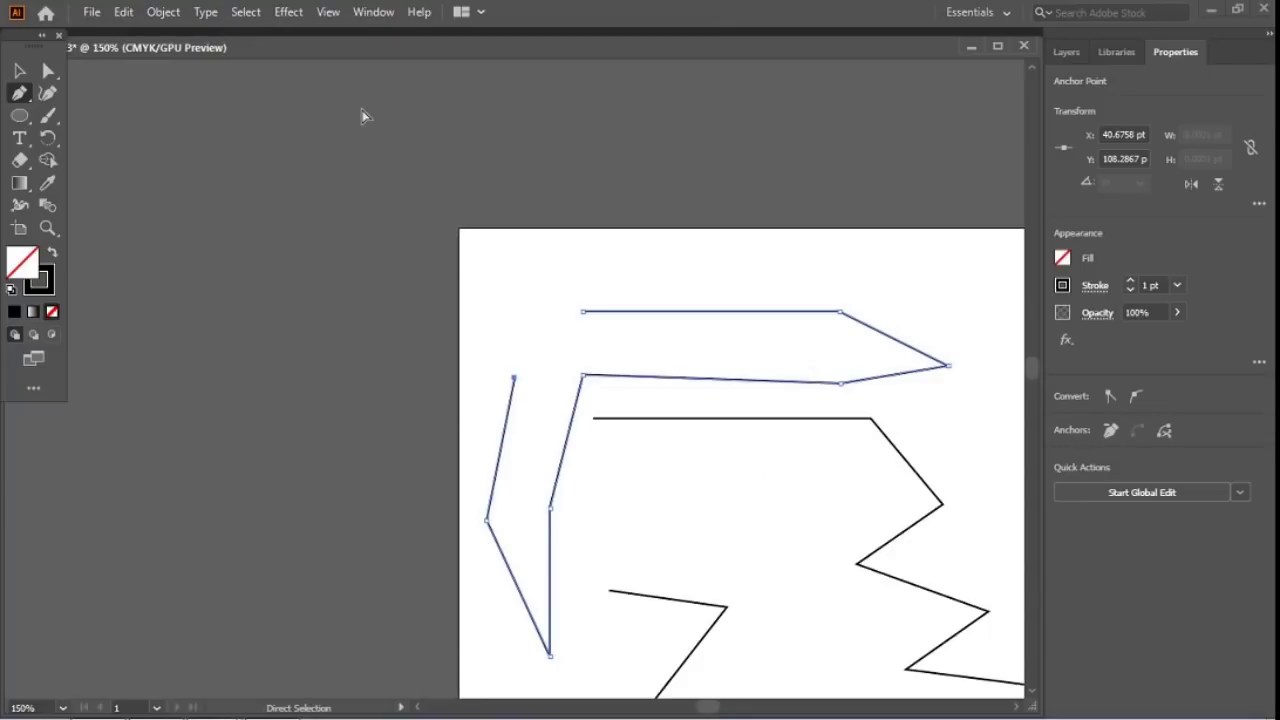
{"action": "key", "text": "ctrl+equal"}
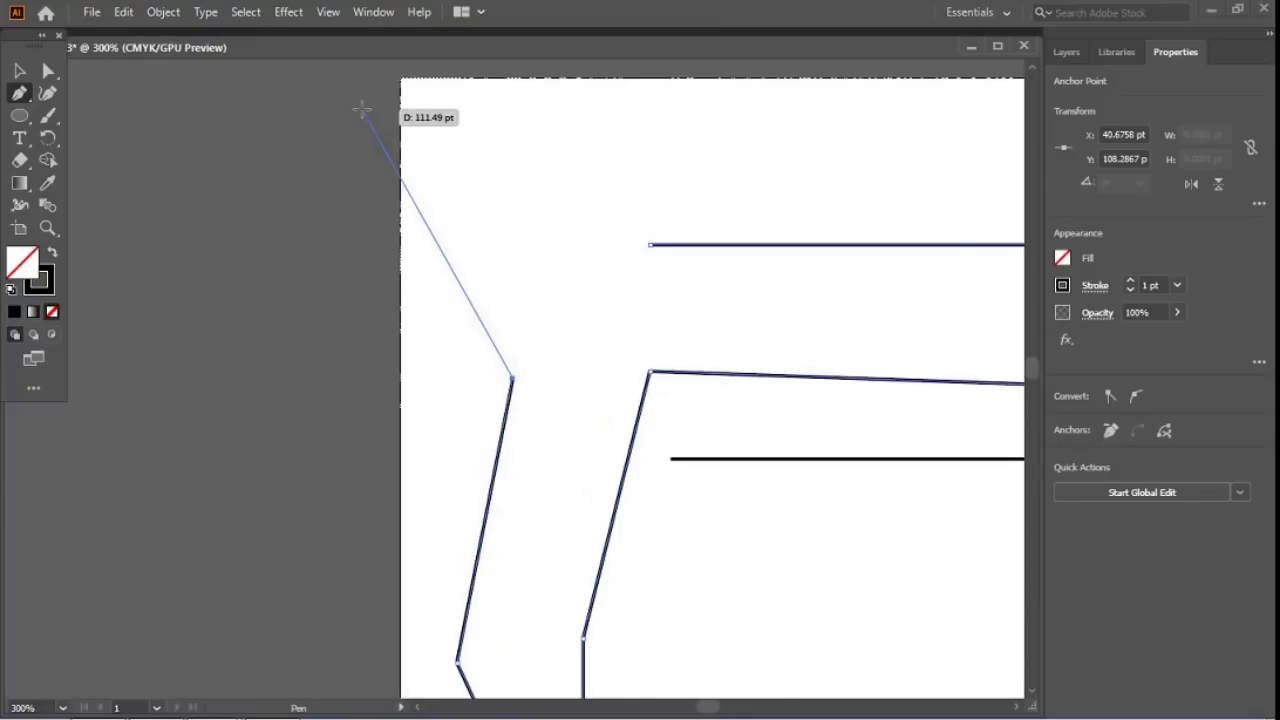
{"action": "left_click", "coordinate": [650, 245]}
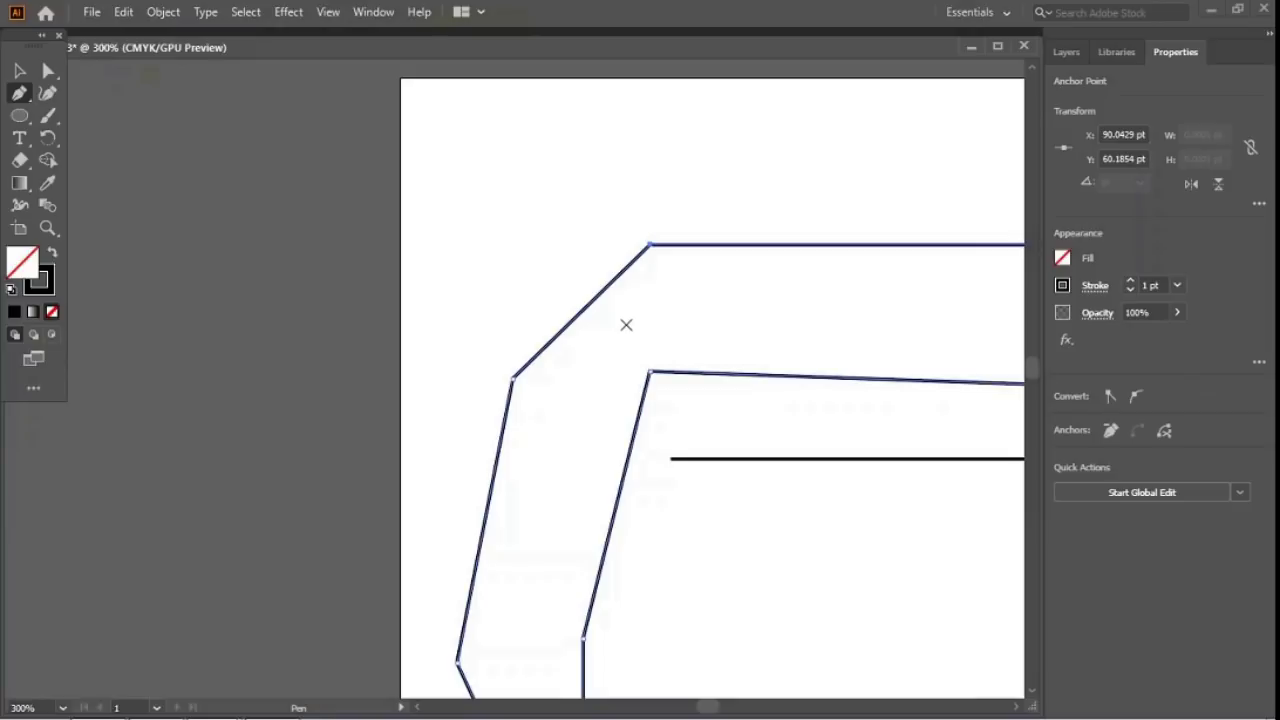
Step: Delete all the paths on the artboard
{"action": "key", "text": "ctrl+minus"}
{"action": "key", "text": "ctrl+minus"}
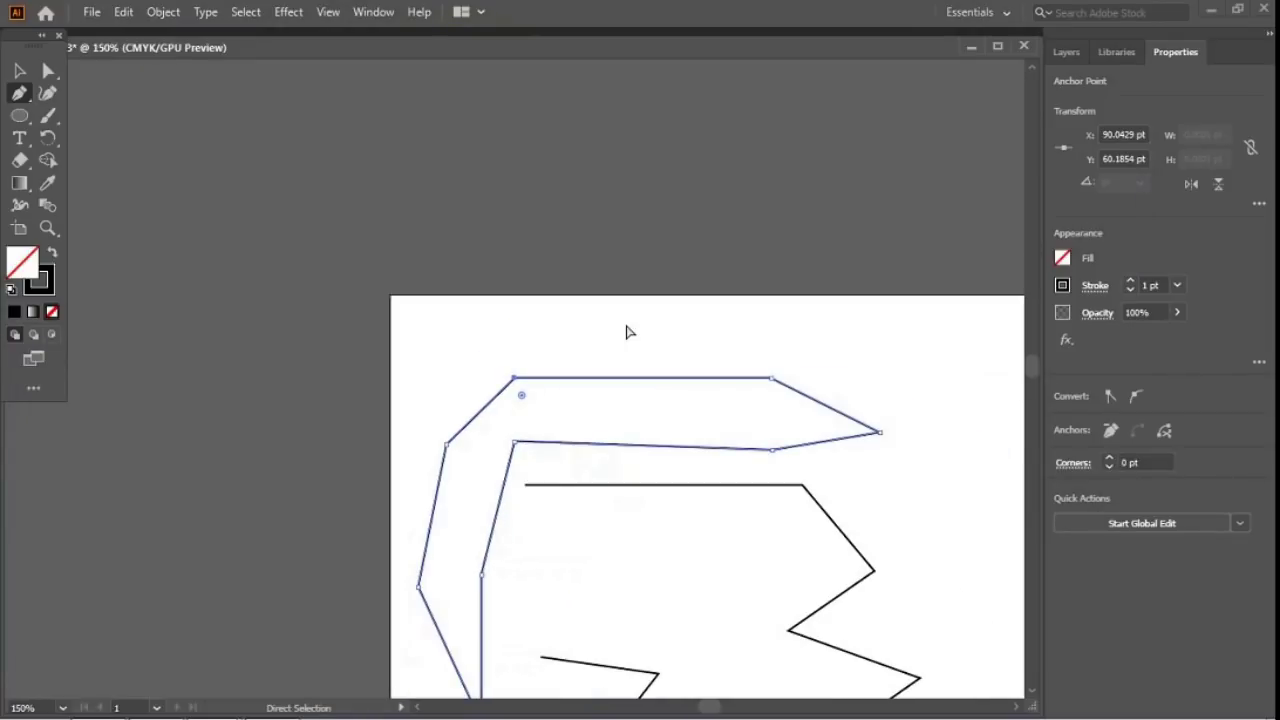
{"action": "key", "text": "ctrl+minus"}
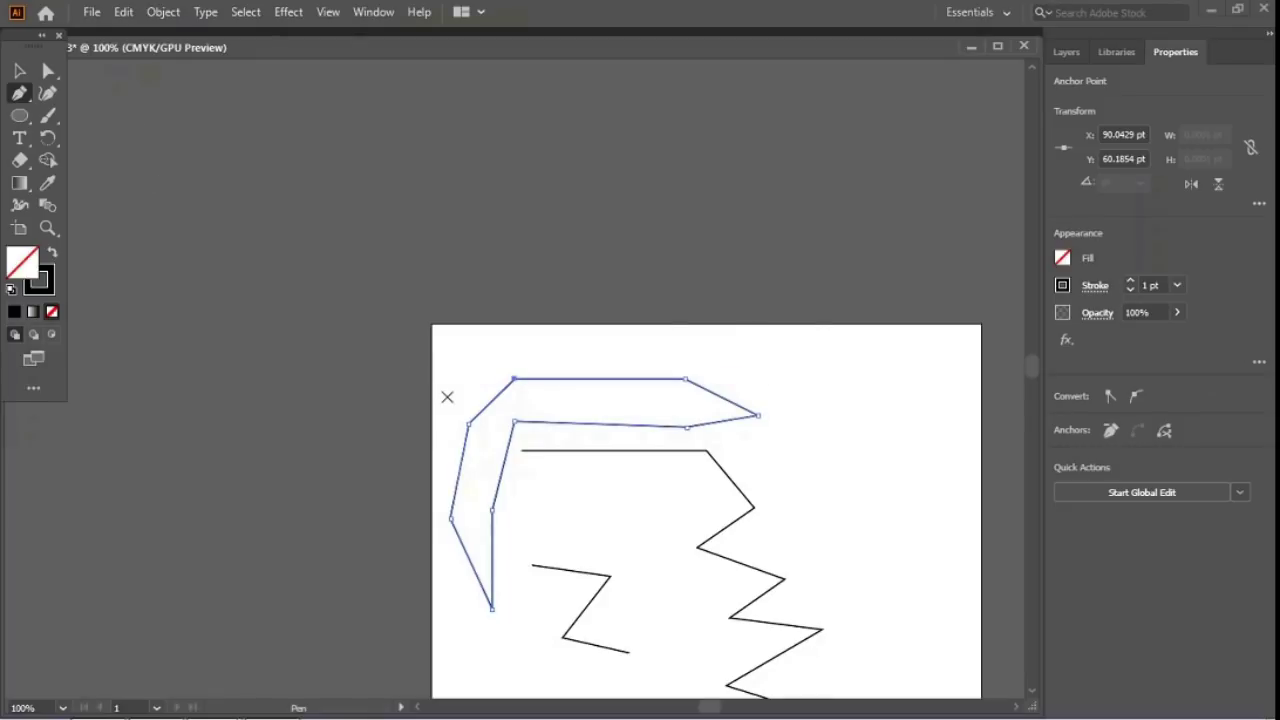
{"action": "key", "text": "ctrl+a"}
{"action": "key", "text": "Delete"}
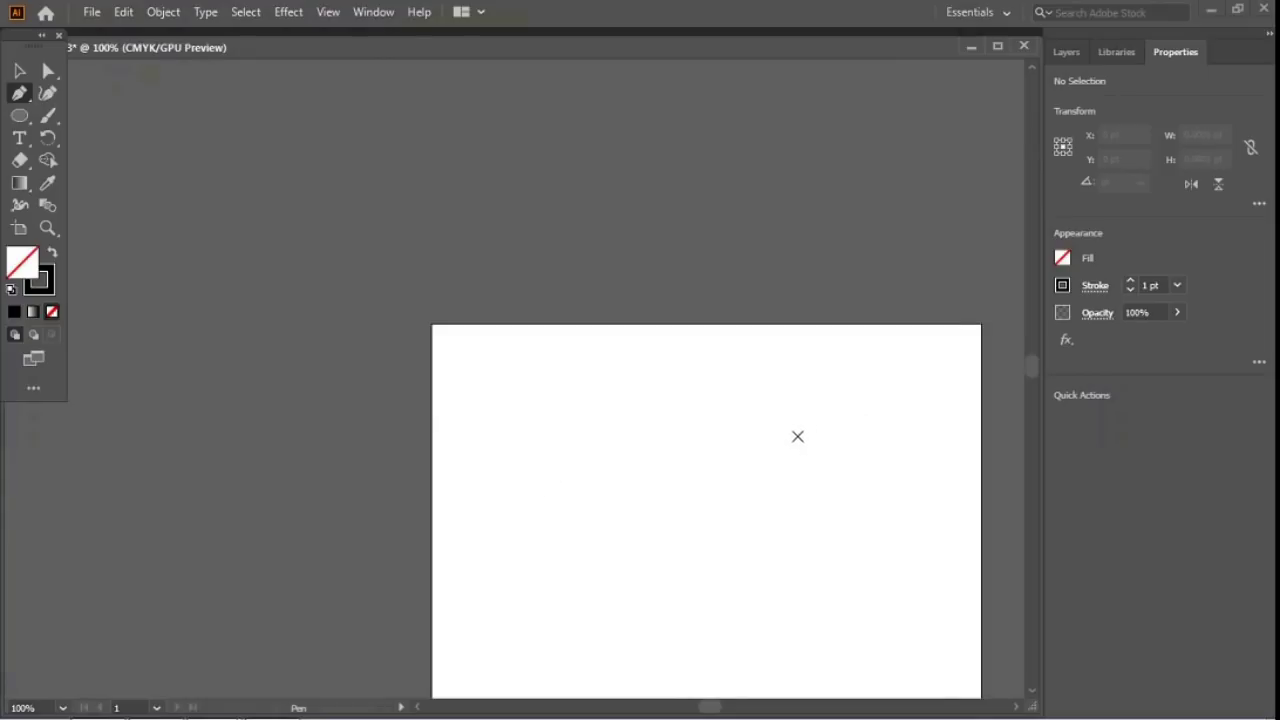
Step: Draw a closed rectangle about 163 by 105 pt near the top of the artboard with the Pen tool, aligning its corners by smart guides
{"action": "left_click", "coordinate": [706, 697]}
{"action": "left_click", "coordinate": [704, 484]}
{"action": "left_click_drag", "start_coordinate": [693, 515], "coordinate": [550, 263]}
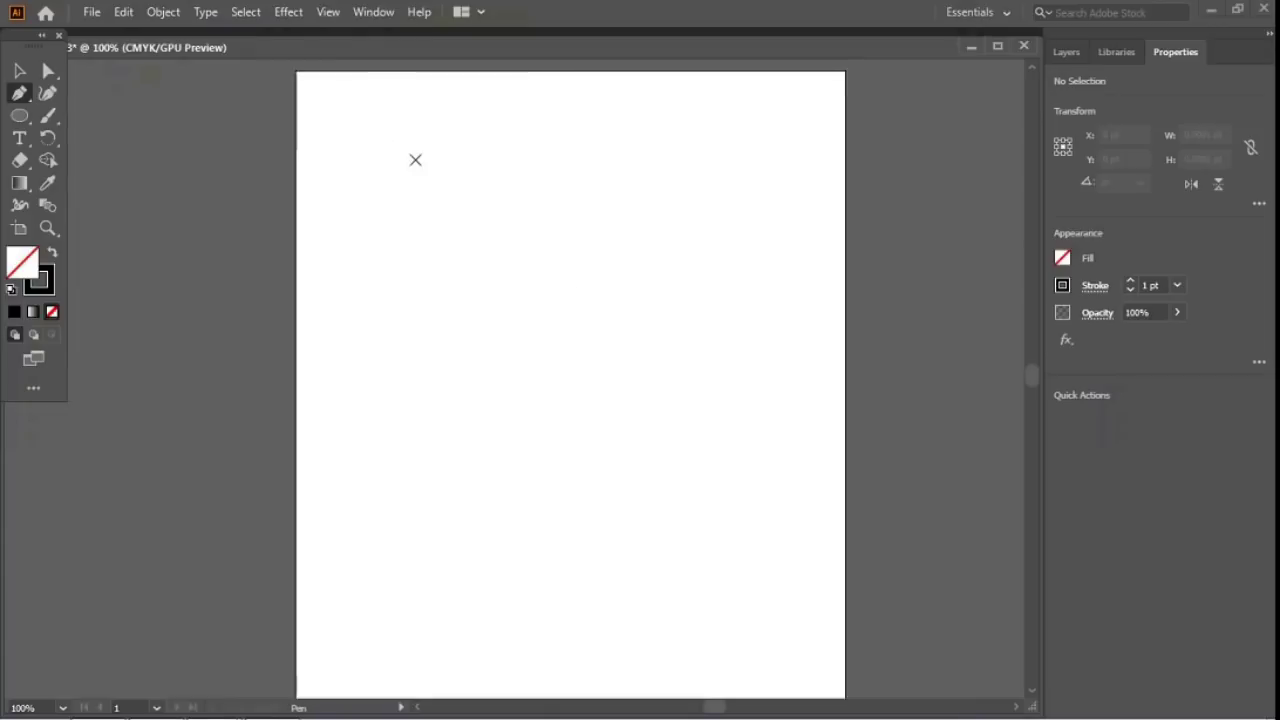
{"action": "left_click", "coordinate": [423, 161]}
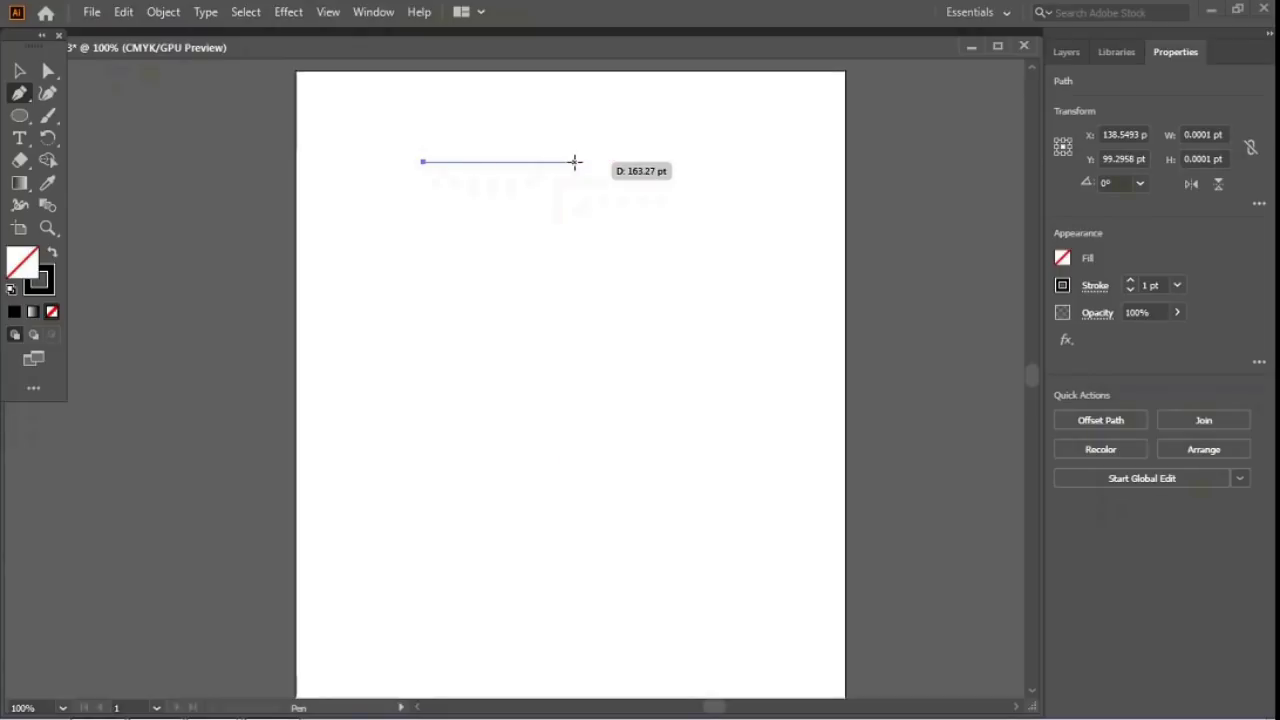
{"action": "left_click", "coordinate": [575, 161]}
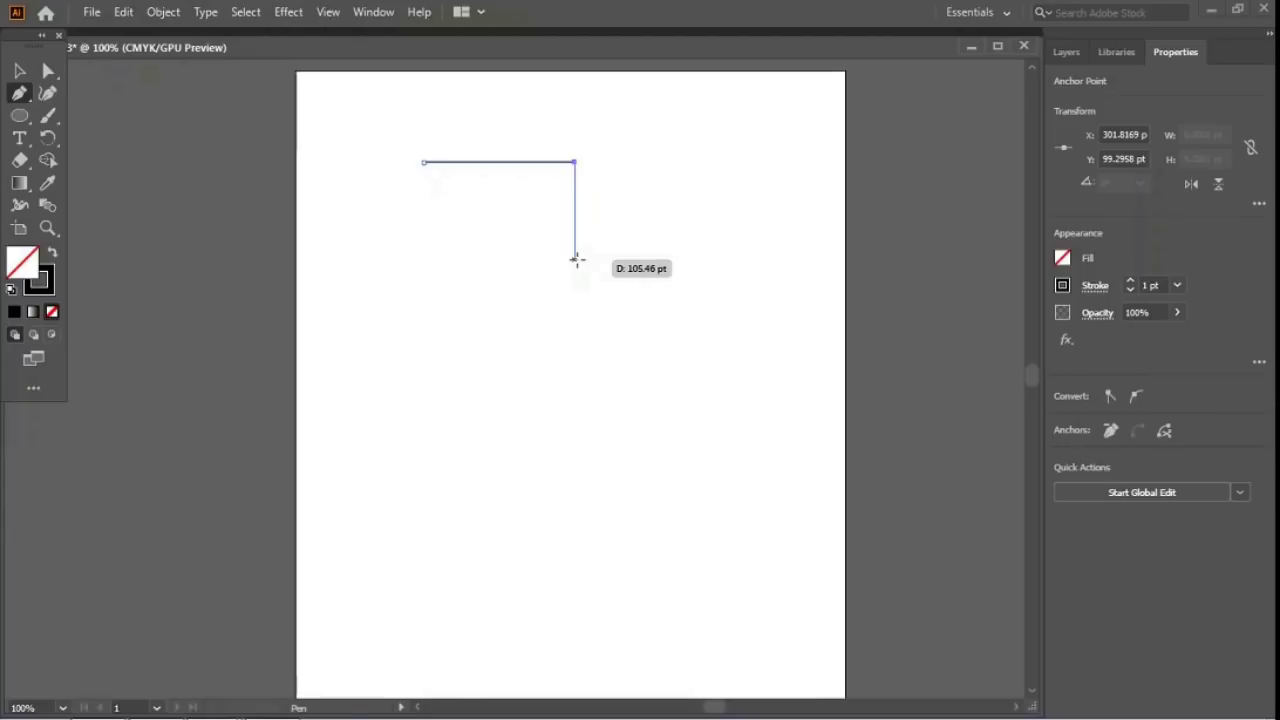
{"action": "left_click", "coordinate": [575, 259]}
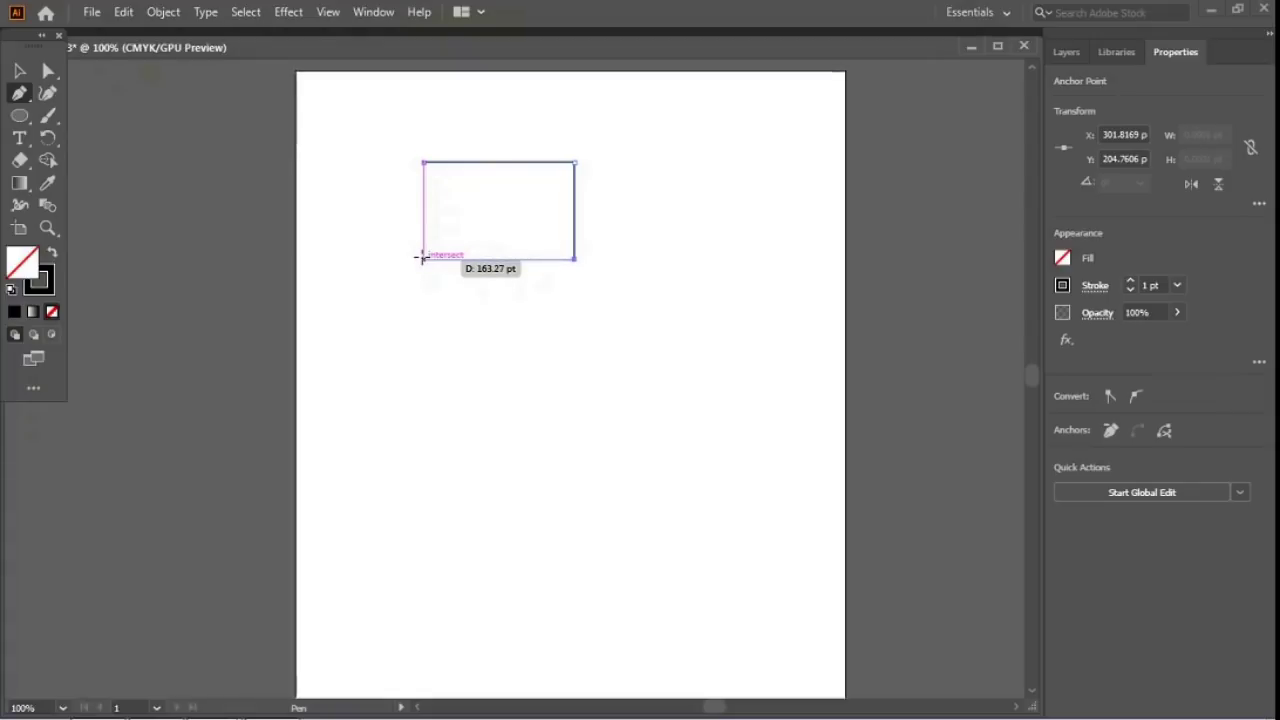
{"action": "left_click", "coordinate": [422, 258]}
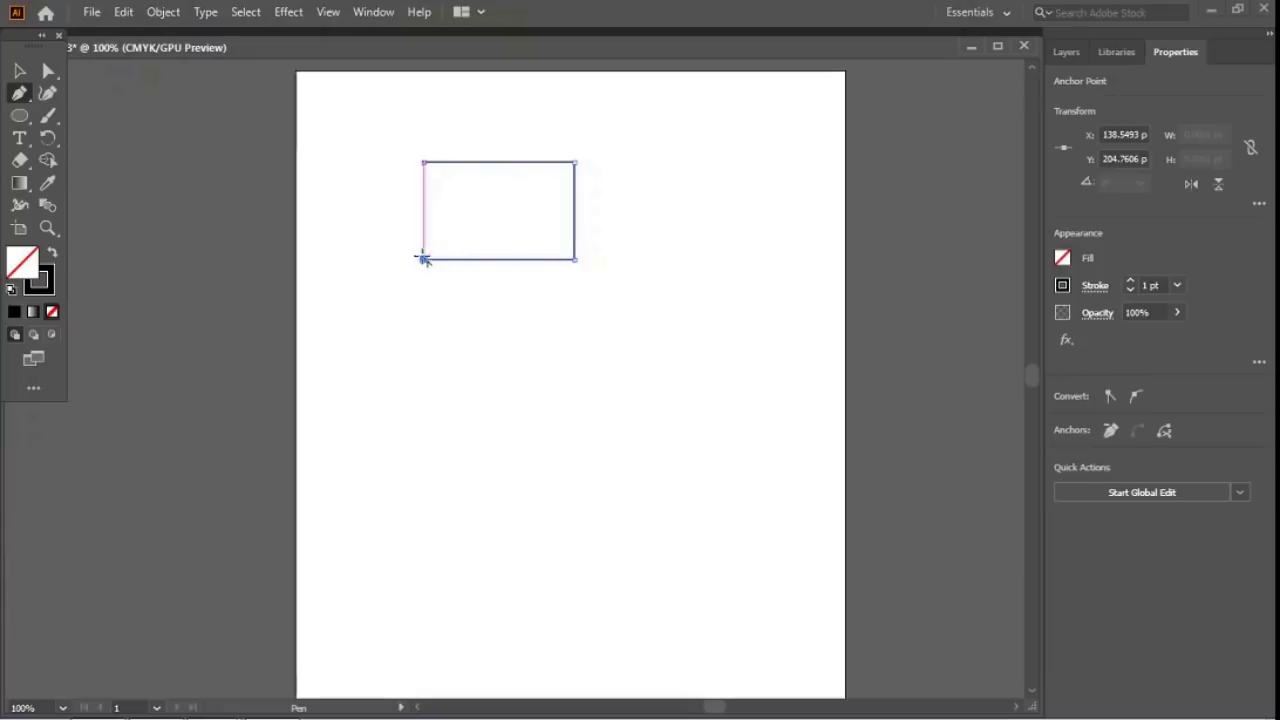
{"action": "left_click", "coordinate": [422, 162]}
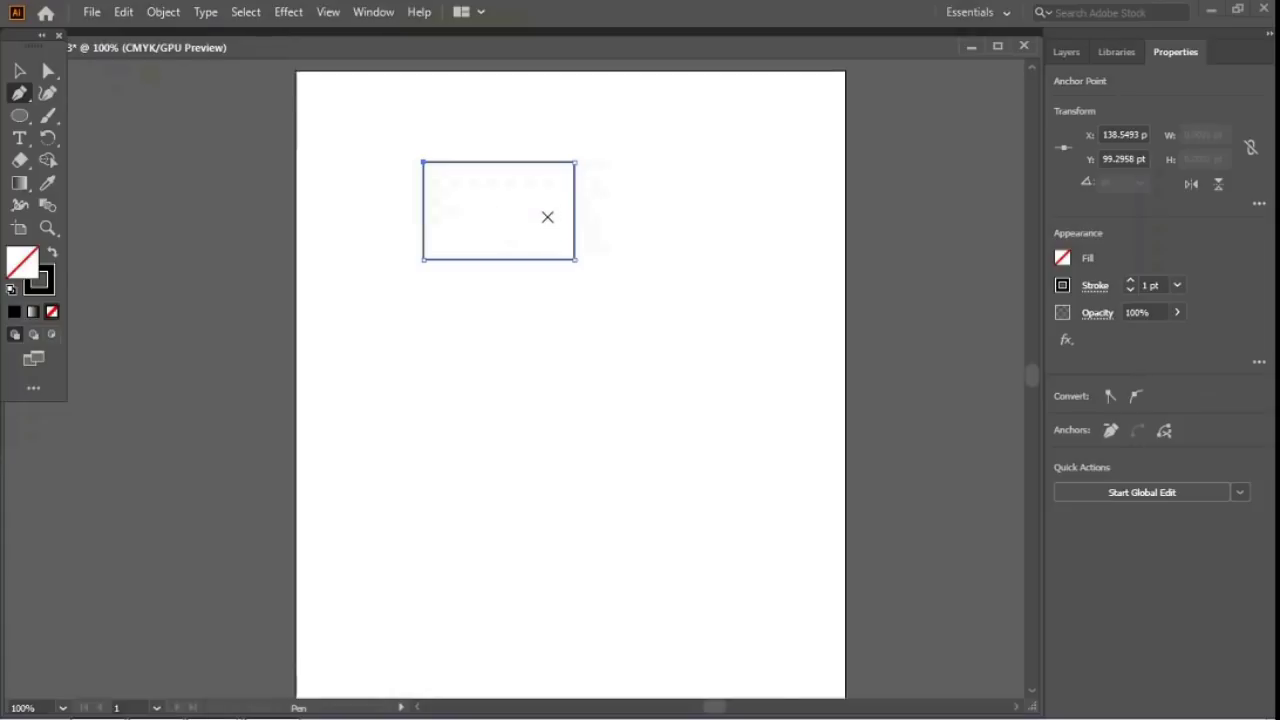
{"action": "left_click", "coordinate": [335, 15]}
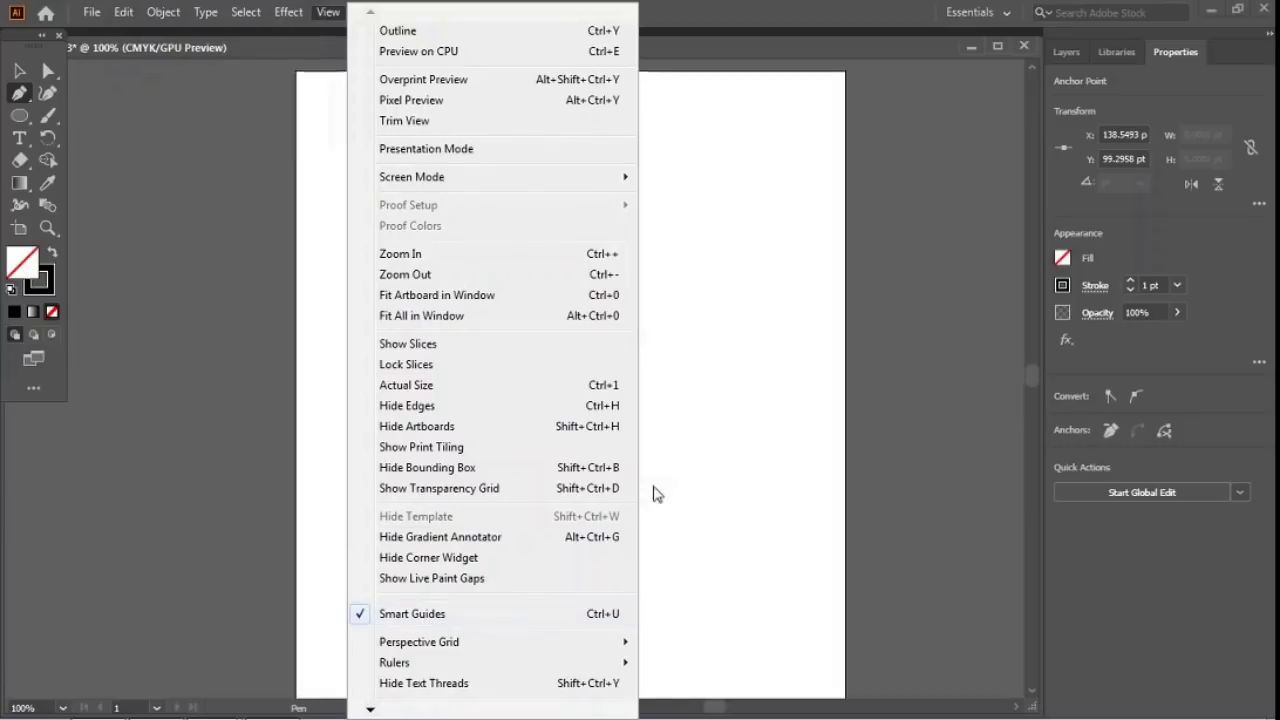
{"action": "left_click", "coordinate": [688, 5]}
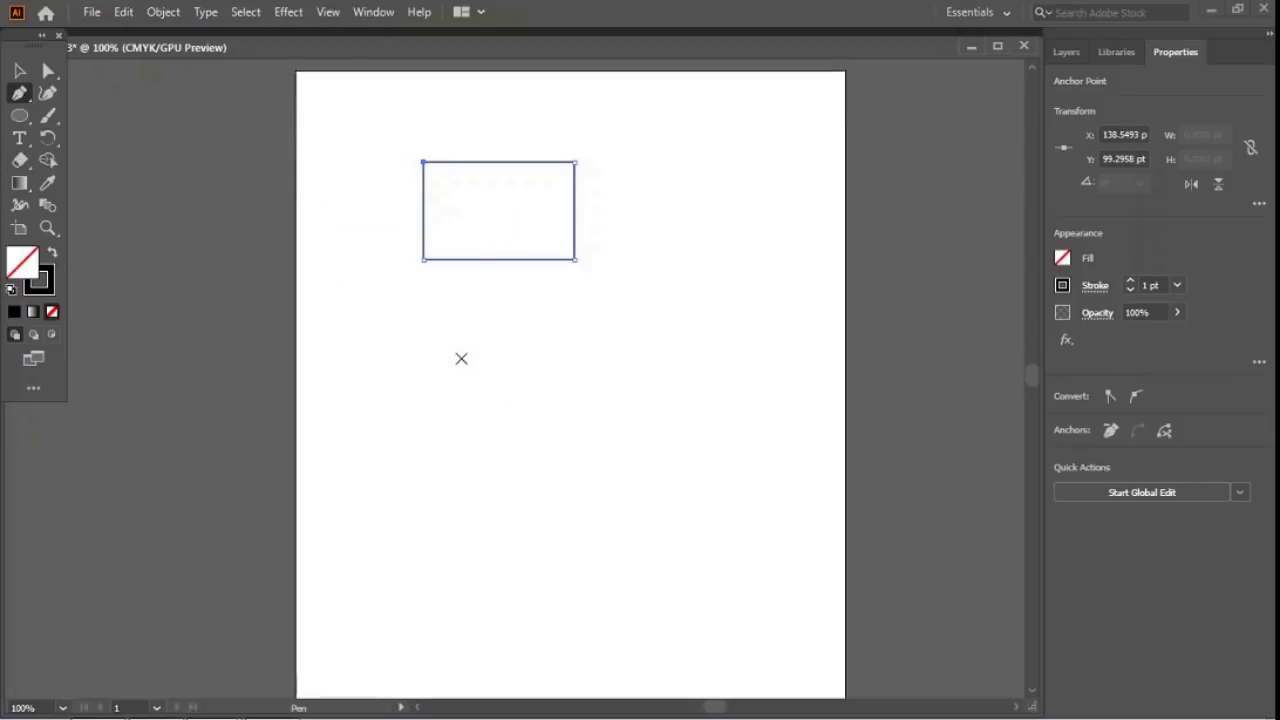
Step: Draw a second closed rectangle about 144 by 117 pt below the first, constraining its Pen segments to horizontal and vertical
{"action": "left_click", "coordinate": [424, 333]}
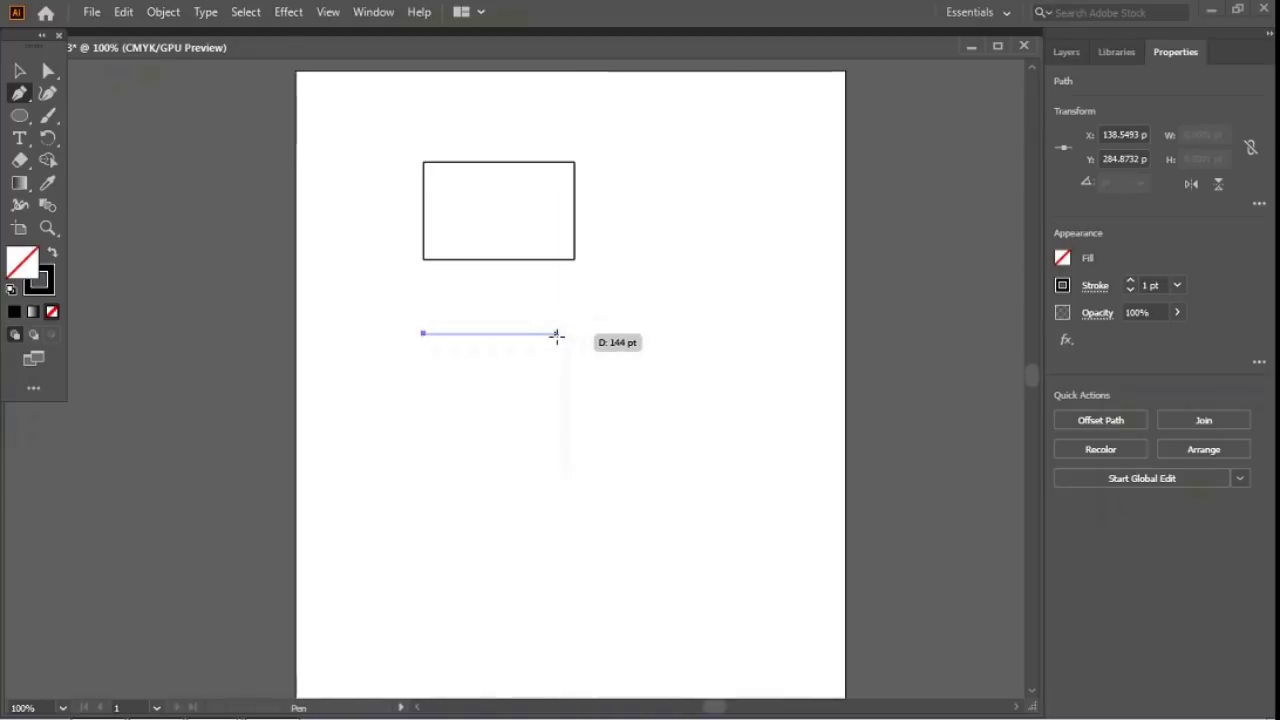
{"action": "left_click", "coordinate": [557, 333], "text": "shift"}
{"action": "left_click", "coordinate": [557, 441], "text": "shift"}
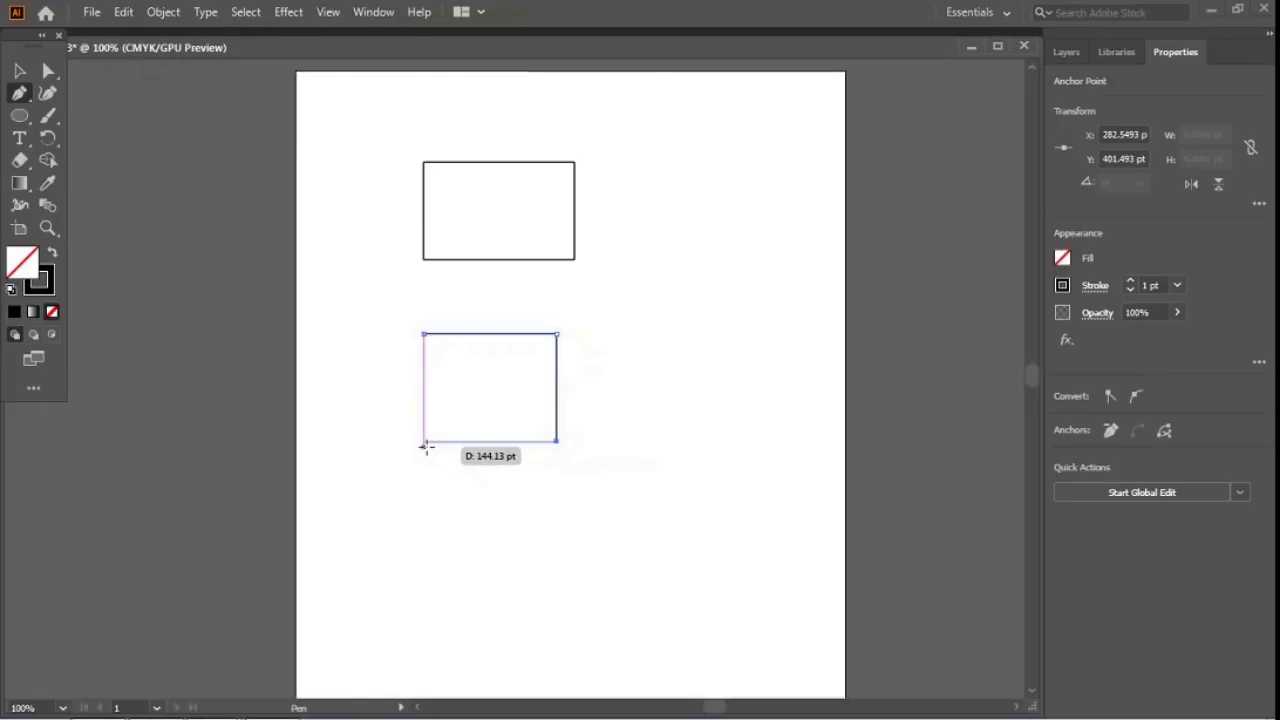
{"action": "left_click", "coordinate": [424, 441], "text": "shift"}
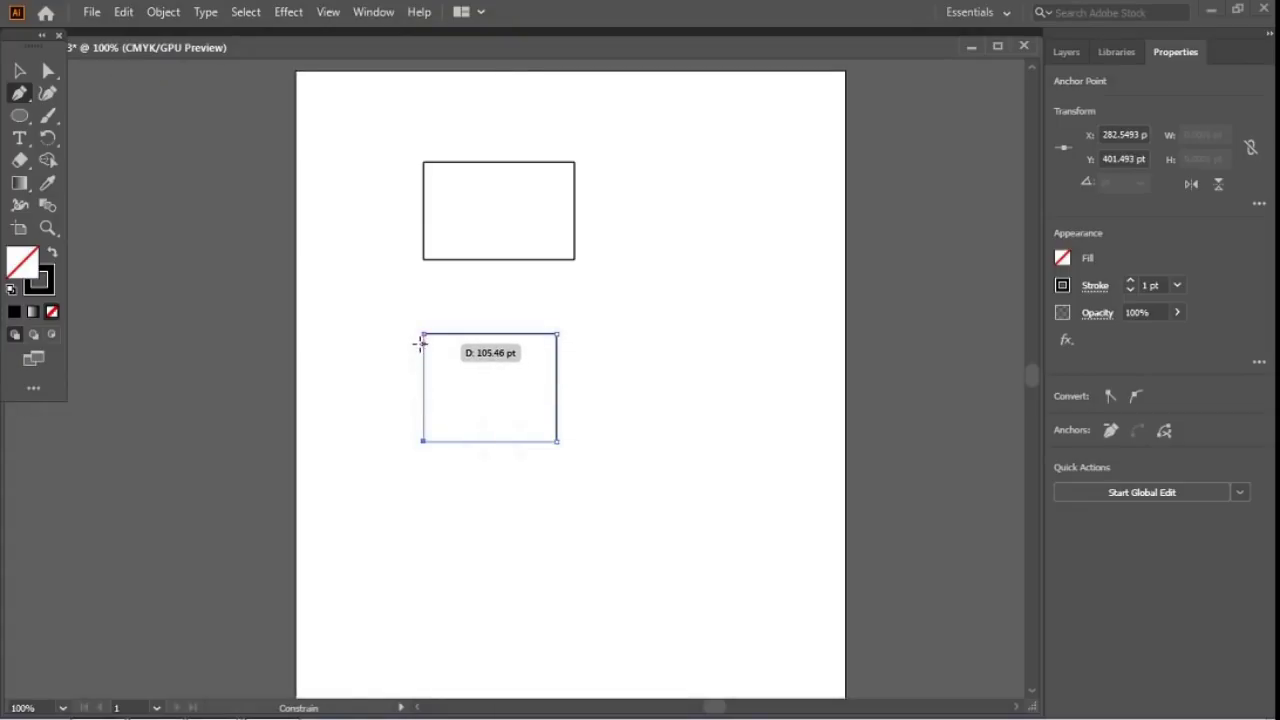
{"action": "left_click", "coordinate": [424, 334]}
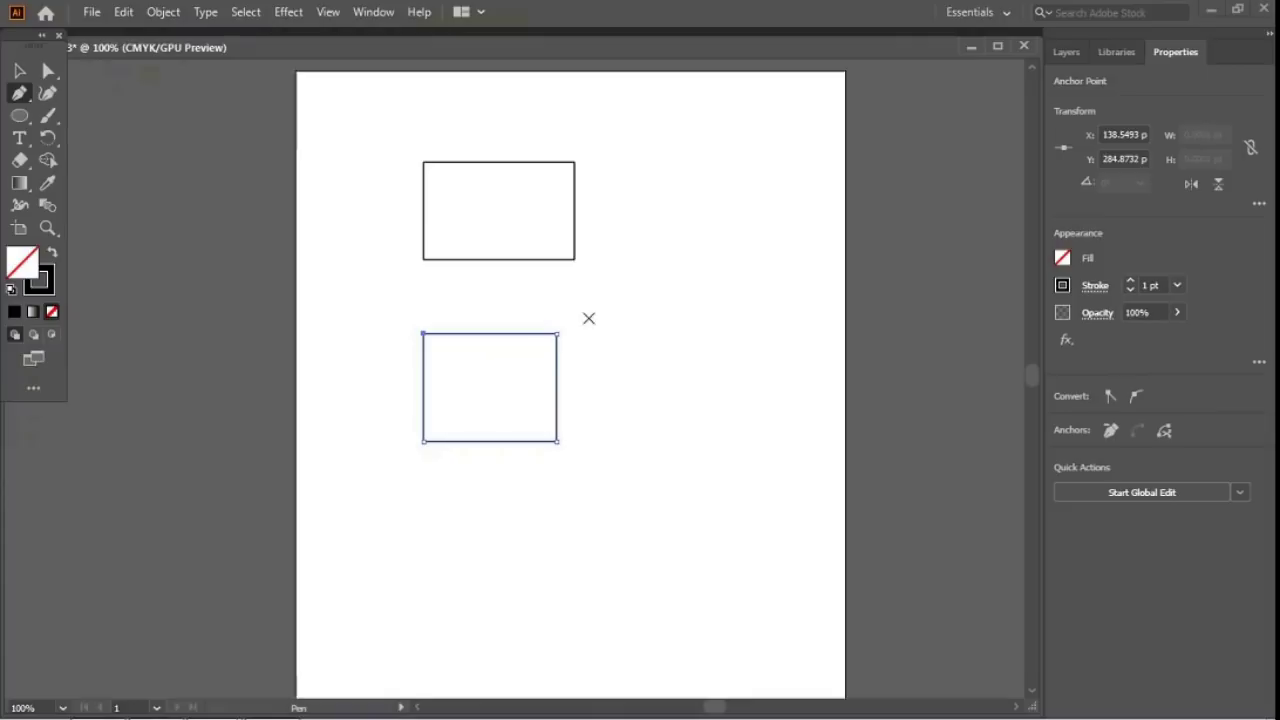
Step: Draw a closed four-sided path about 134 by 135 pt beside the second rectangle, placing its lower-left corner without angle constraint
{"action": "left_click", "coordinate": [626, 329]}
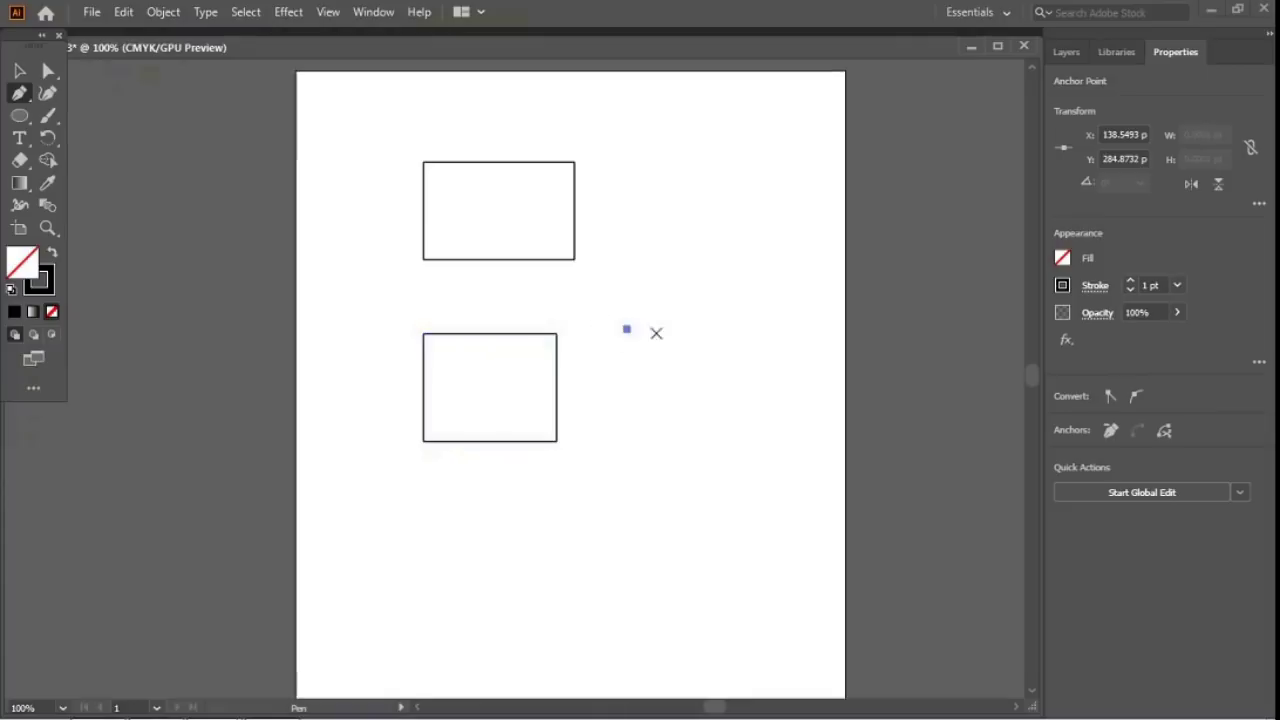
{"action": "left_click", "coordinate": [751, 328], "text": "shift"}
{"action": "left_click", "coordinate": [751, 448]}
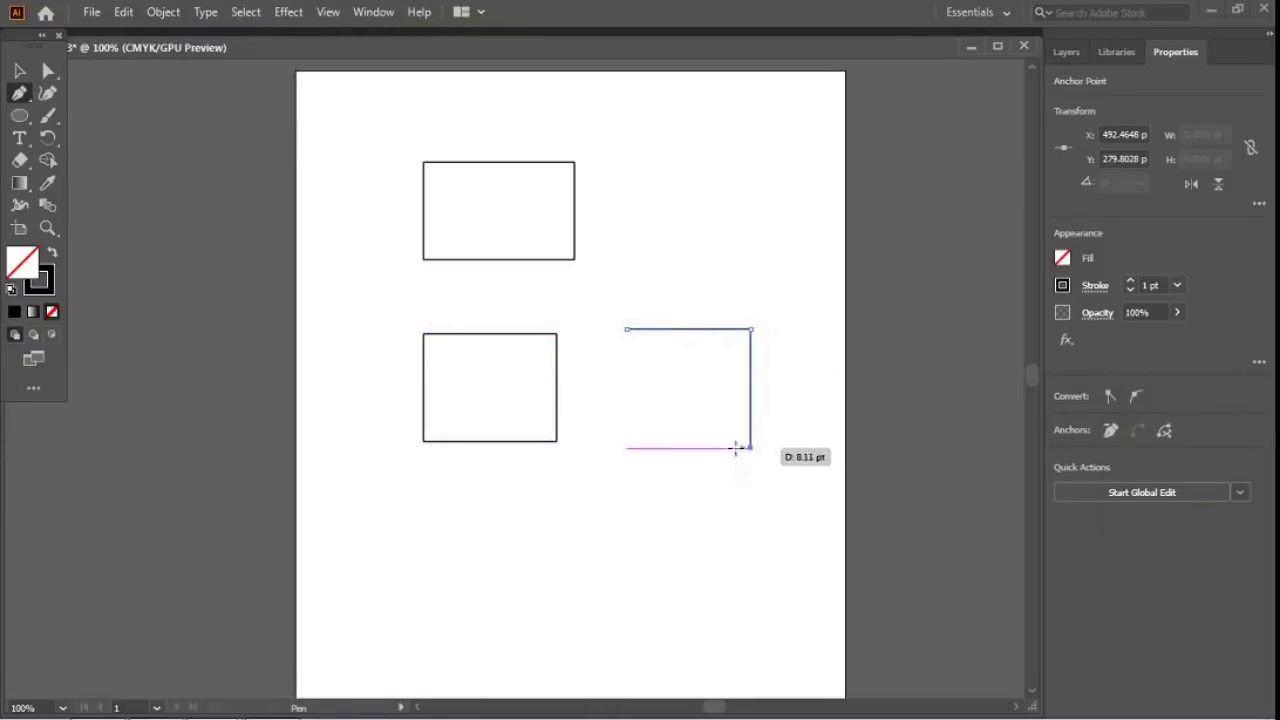
{"action": "left_click", "coordinate": [632, 454]}
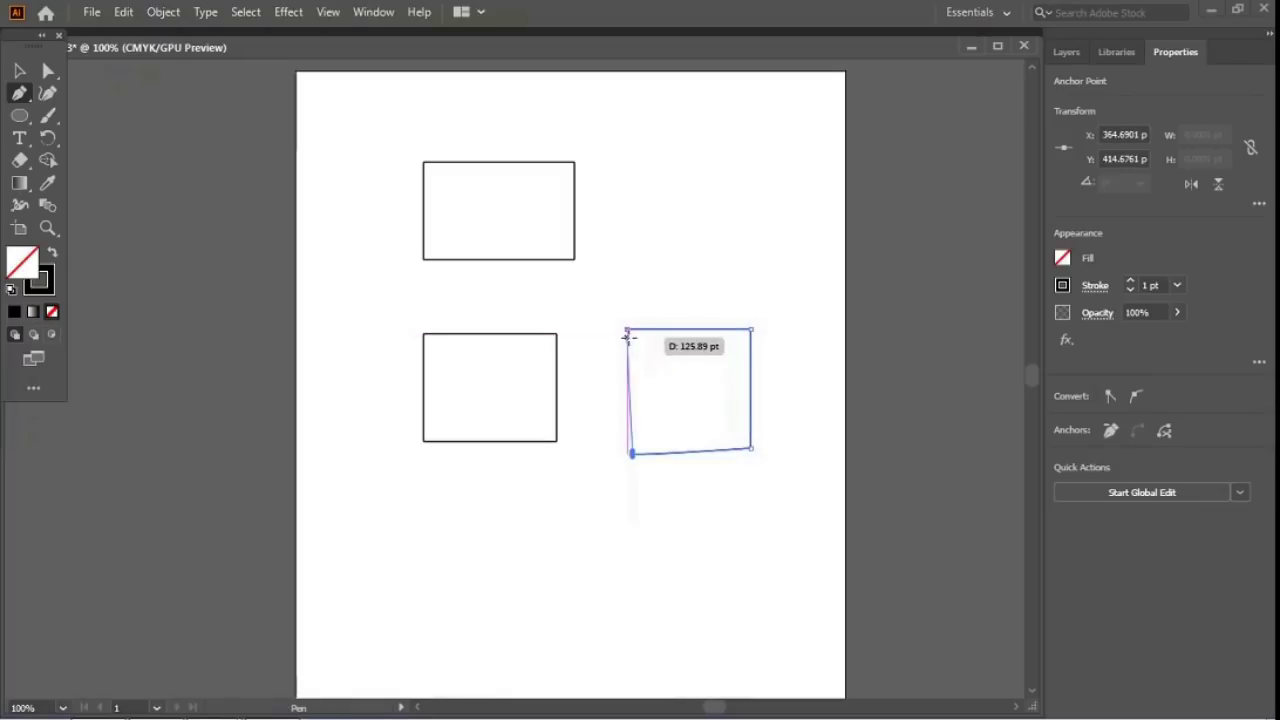
{"action": "left_click", "coordinate": [627, 328]}
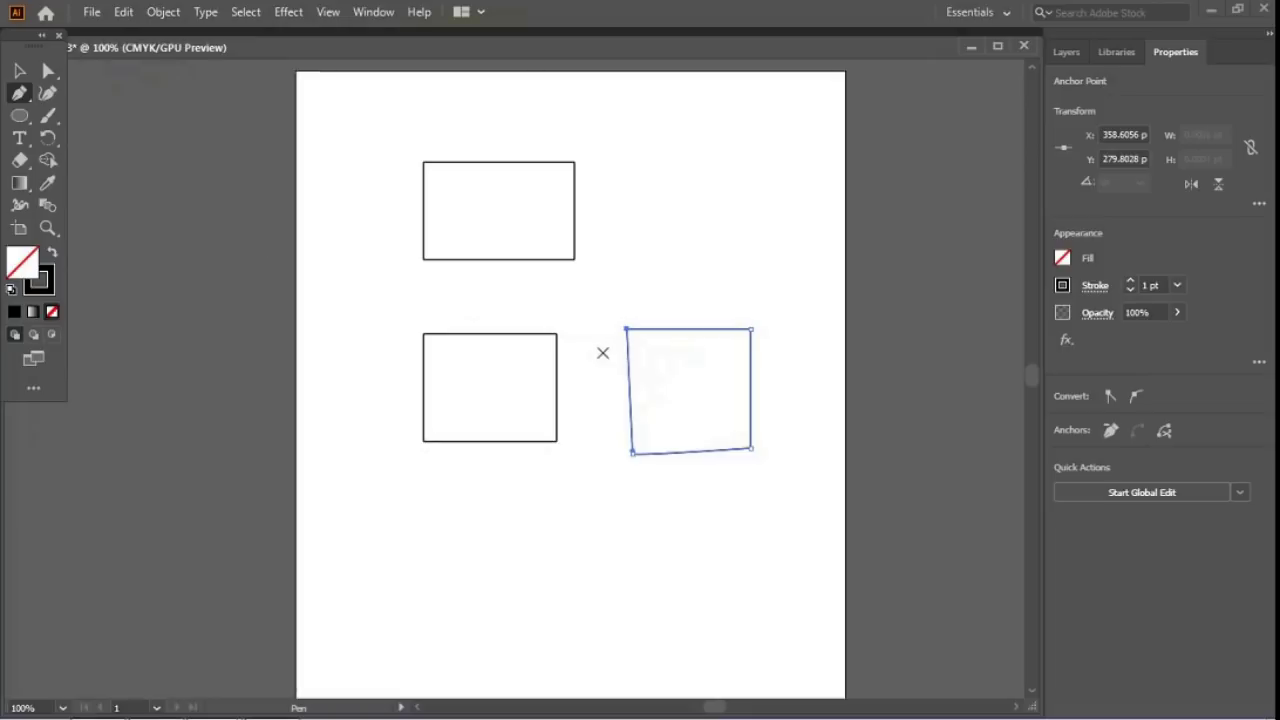
Step: Delete all three four-sided paths from the artboard
{"action": "key", "text": "ctrl"}
{"action": "key", "text": "ctrl+a"}
{"action": "key", "text": "Delete"}
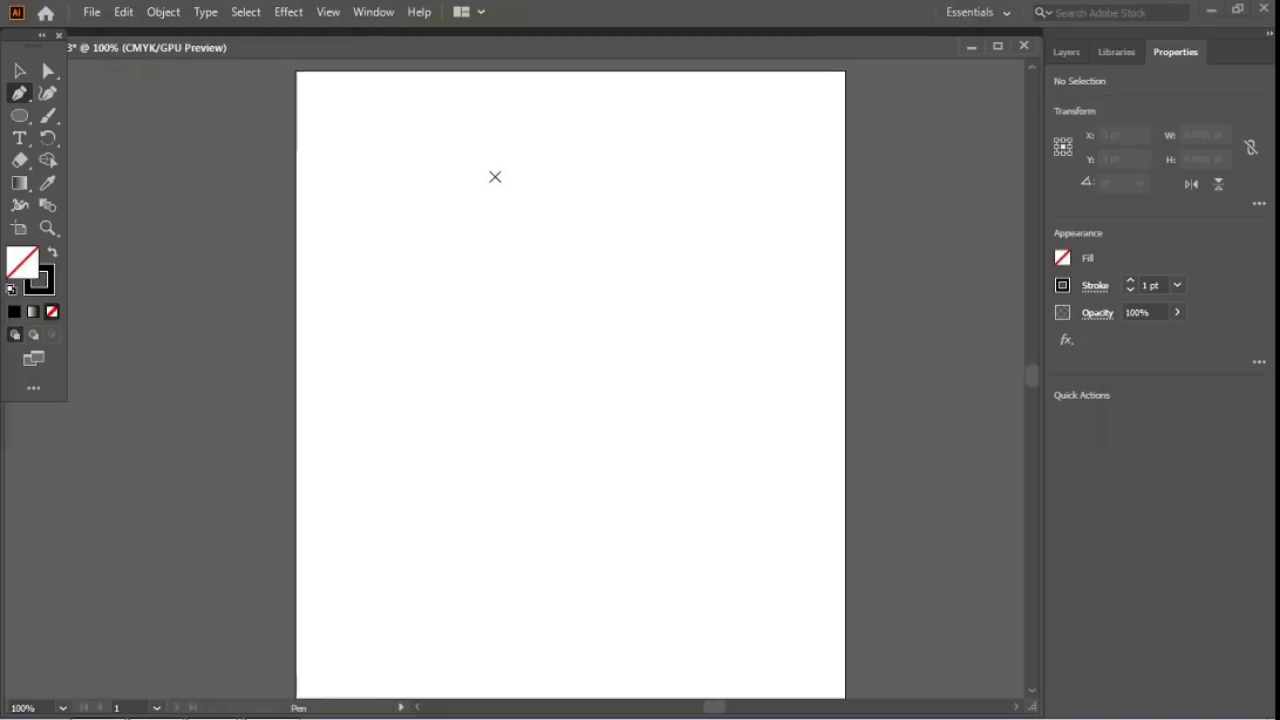
Step: Zoom to 300% and draw a left-bulging curved Pen segment between two anchors about 64 pt apart vertically, pulling out direction handles at its lower anchor
{"action": "left_click", "coordinate": [502, 178]}
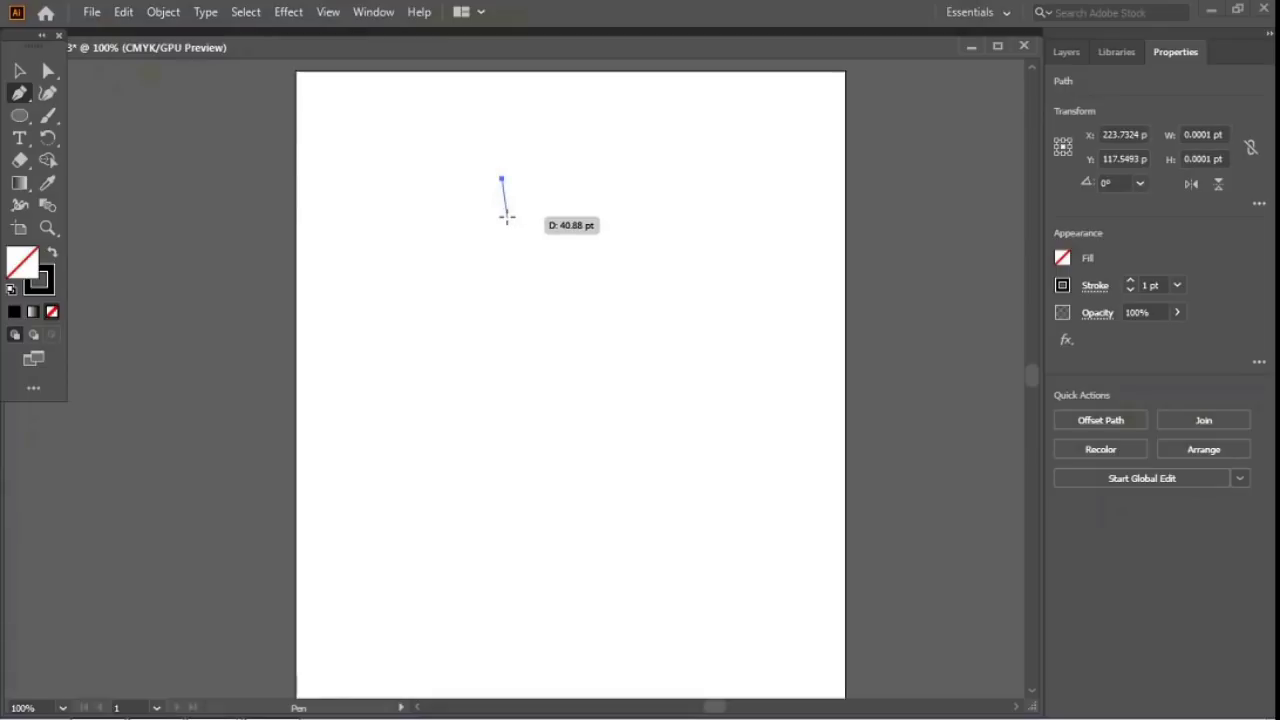
{"action": "key", "text": "ctrl+equal"}
{"action": "key", "text": "ctrl+equal"}
{"action": "key", "text": "ctrl+equal"}
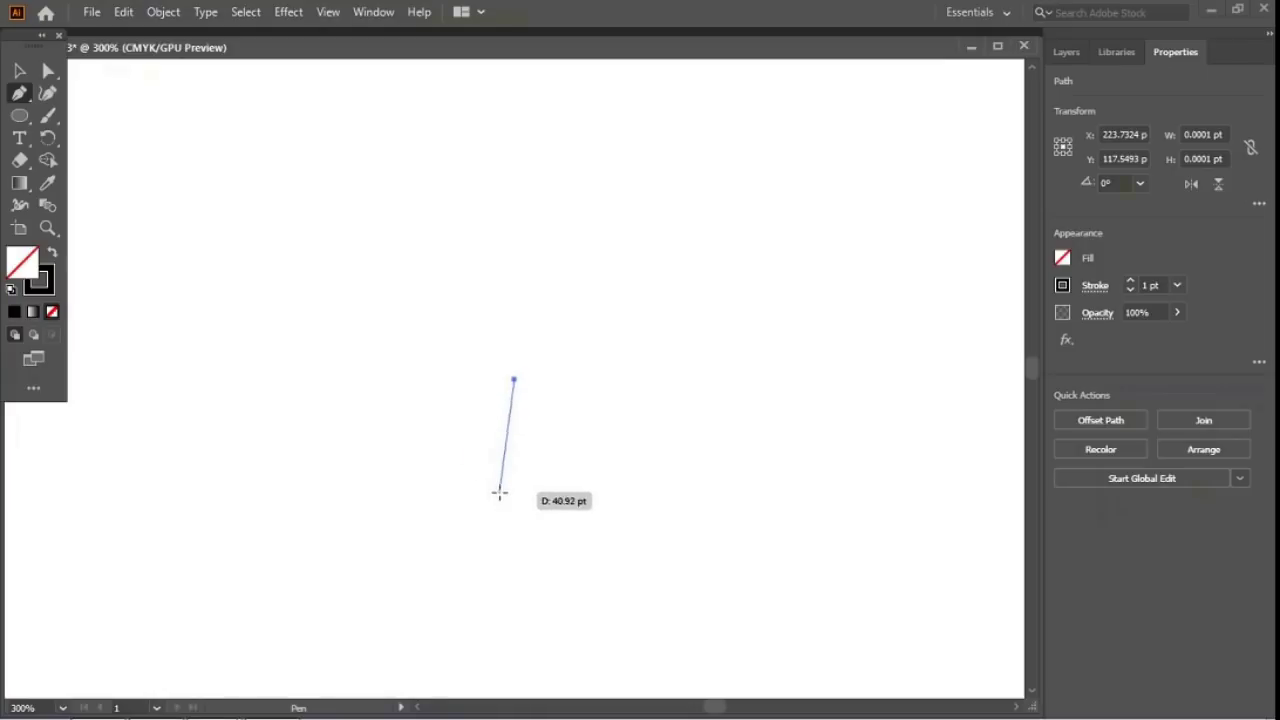
{"action": "left_click_drag", "start_coordinate": [497, 469], "coordinate": [488, 367]}
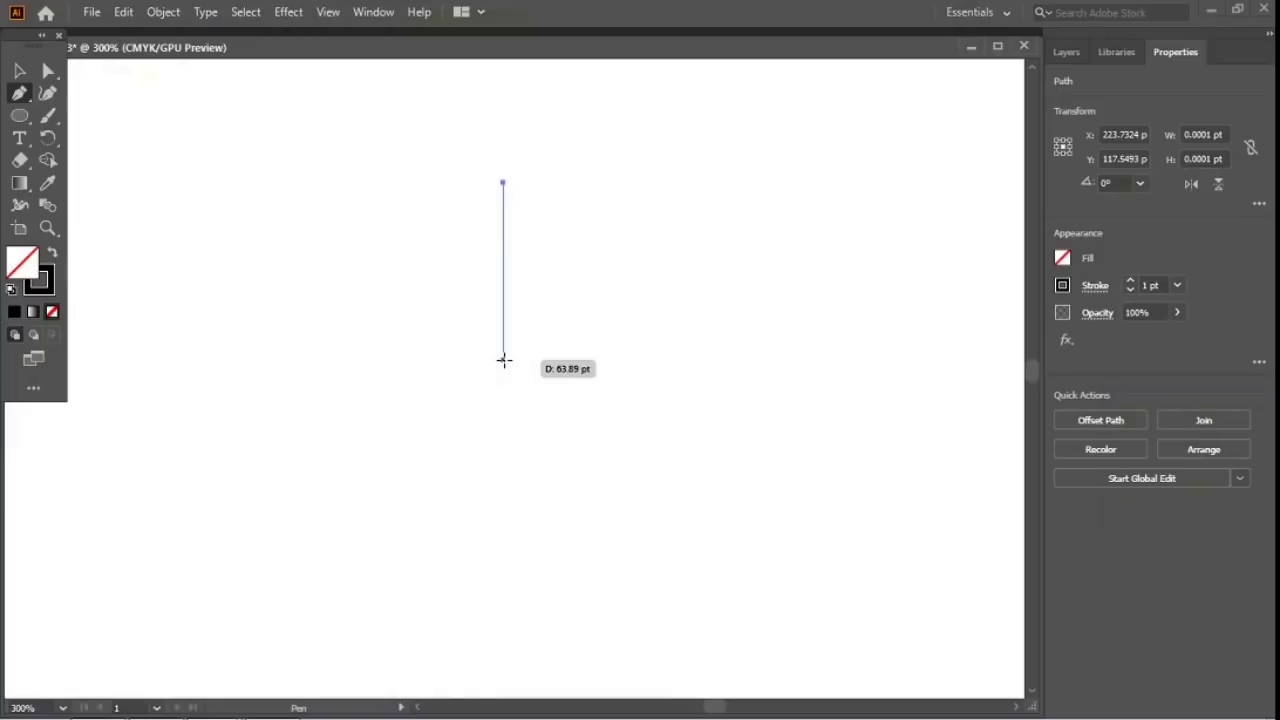
{"action": "left_click", "coordinate": [503, 360]}
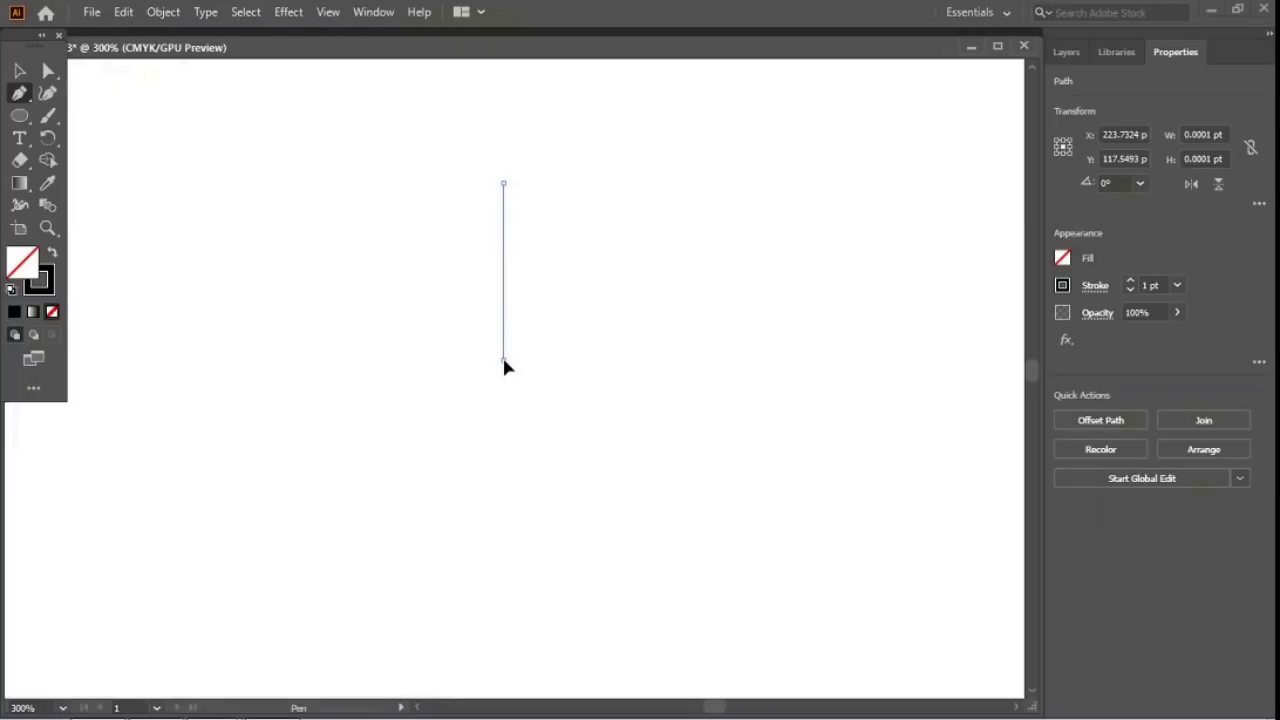
{"action": "left_click_drag", "start_coordinate": [503, 361], "coordinate": [584, 430]}
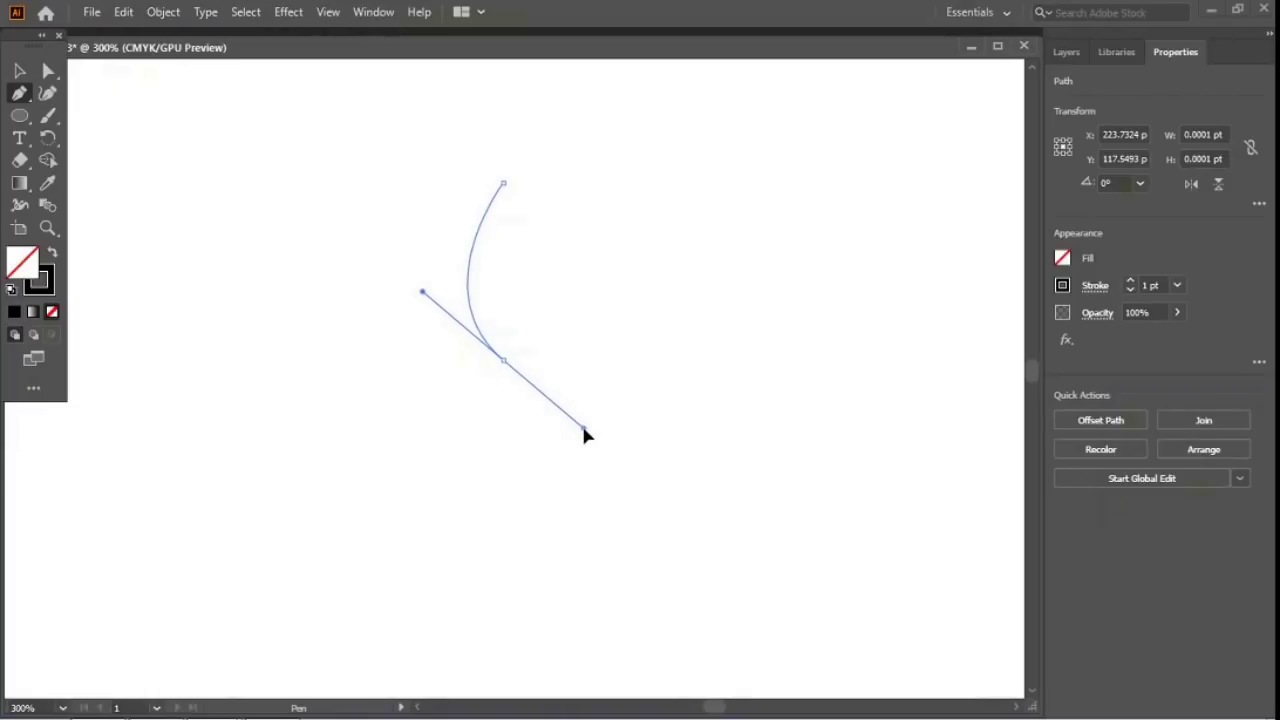
{"action": "left_click_drag", "start_coordinate": [584, 432], "coordinate": [580, 458]}
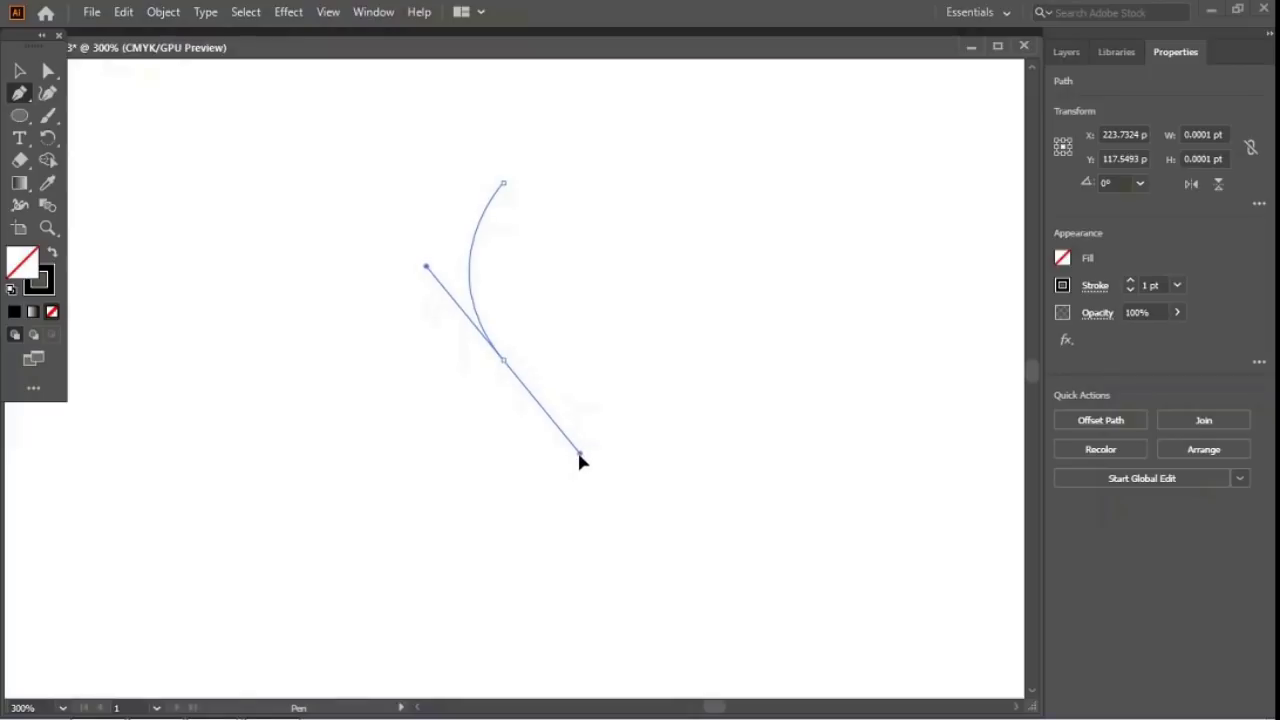
{"action": "left_click_drag", "start_coordinate": [580, 458], "coordinate": [580, 455]}
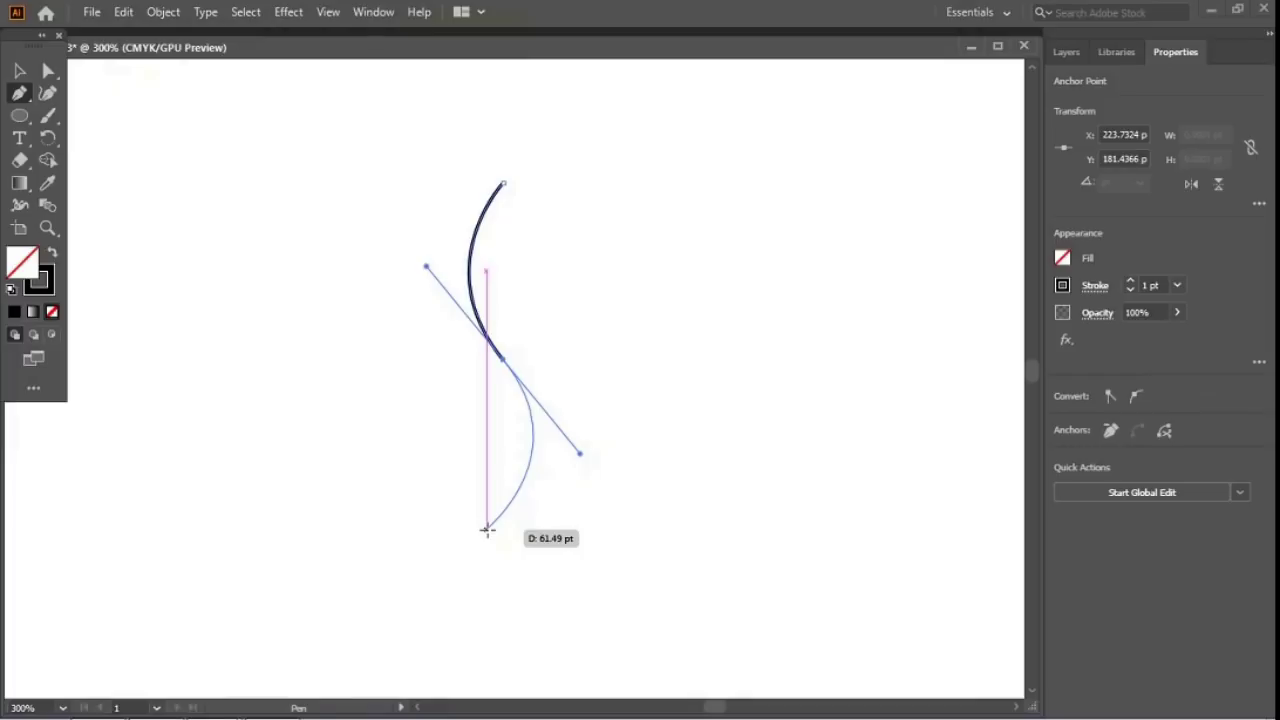
Step: Continue the curve with further anchors down and around its left side, then close the wavy outline at its starting anchor
{"action": "left_click", "coordinate": [486, 527]}
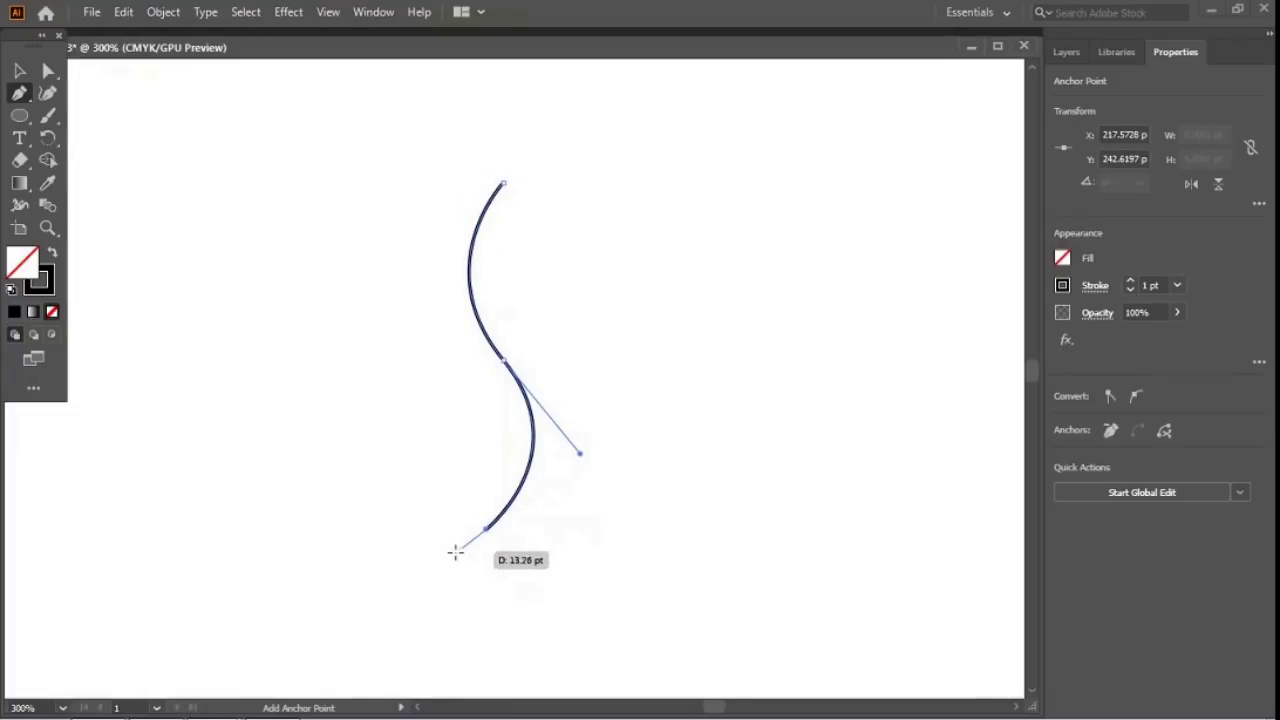
{"action": "left_click_drag", "start_coordinate": [455, 552], "coordinate": [314, 557]}
{"action": "left_click_drag", "start_coordinate": [354, 446], "coordinate": [414, 431]}
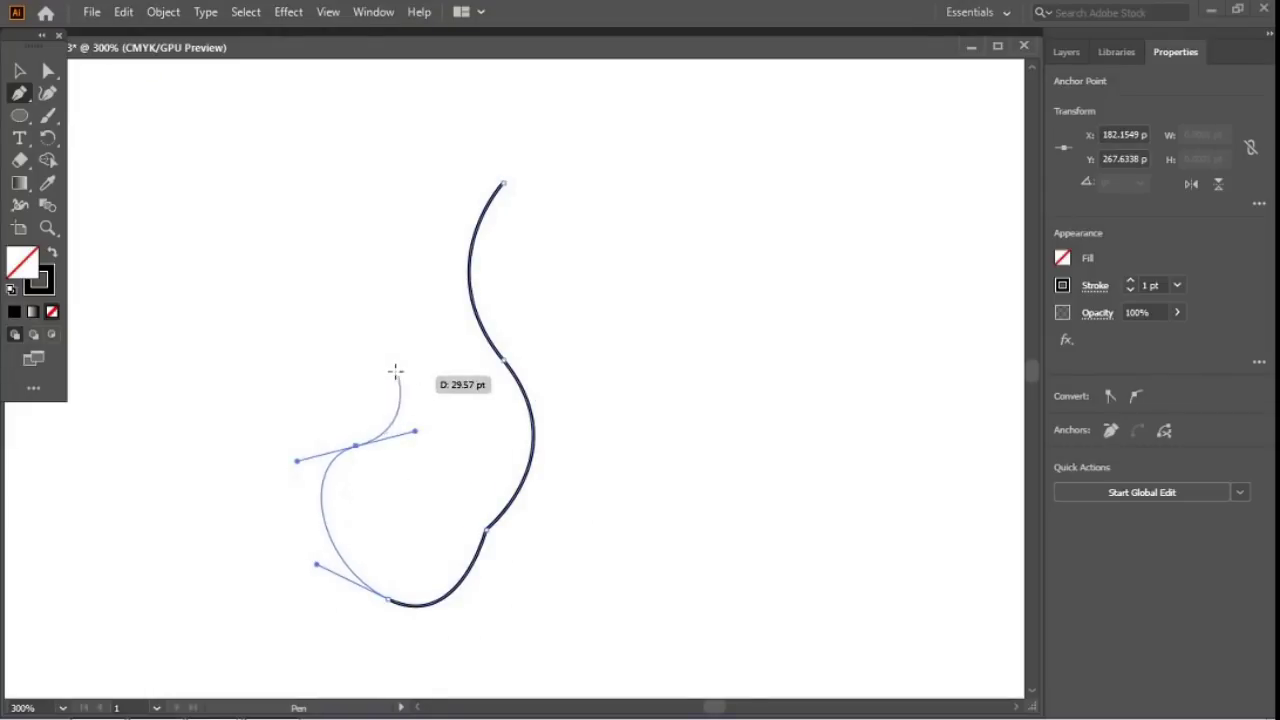
{"action": "left_click_drag", "start_coordinate": [381, 355], "coordinate": [336, 338]}
{"action": "left_click_drag", "start_coordinate": [366, 248], "coordinate": [520, 153]}
{"action": "left_click", "coordinate": [504, 186]}
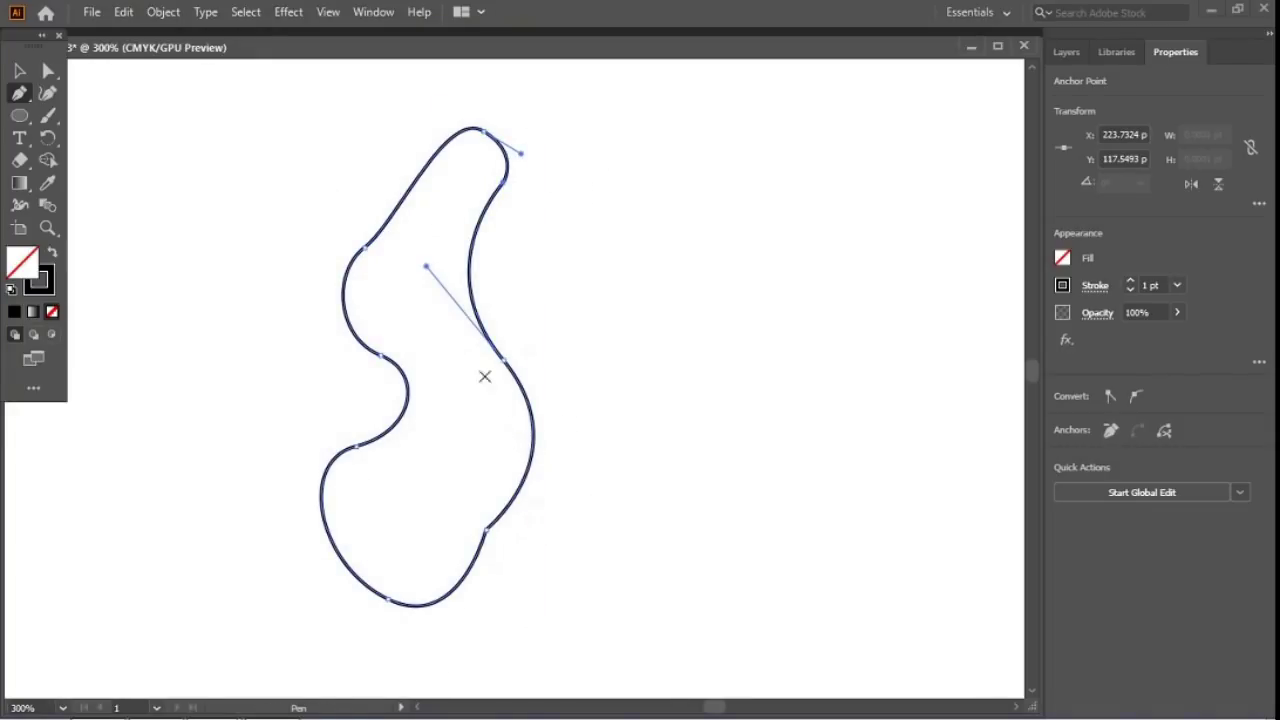
Step: Delete the wavy outline and draw a closed half-leaf about 20 by 51 pt, removing the outgoing handle to make one side straight
{"action": "key", "text": "Delete"}
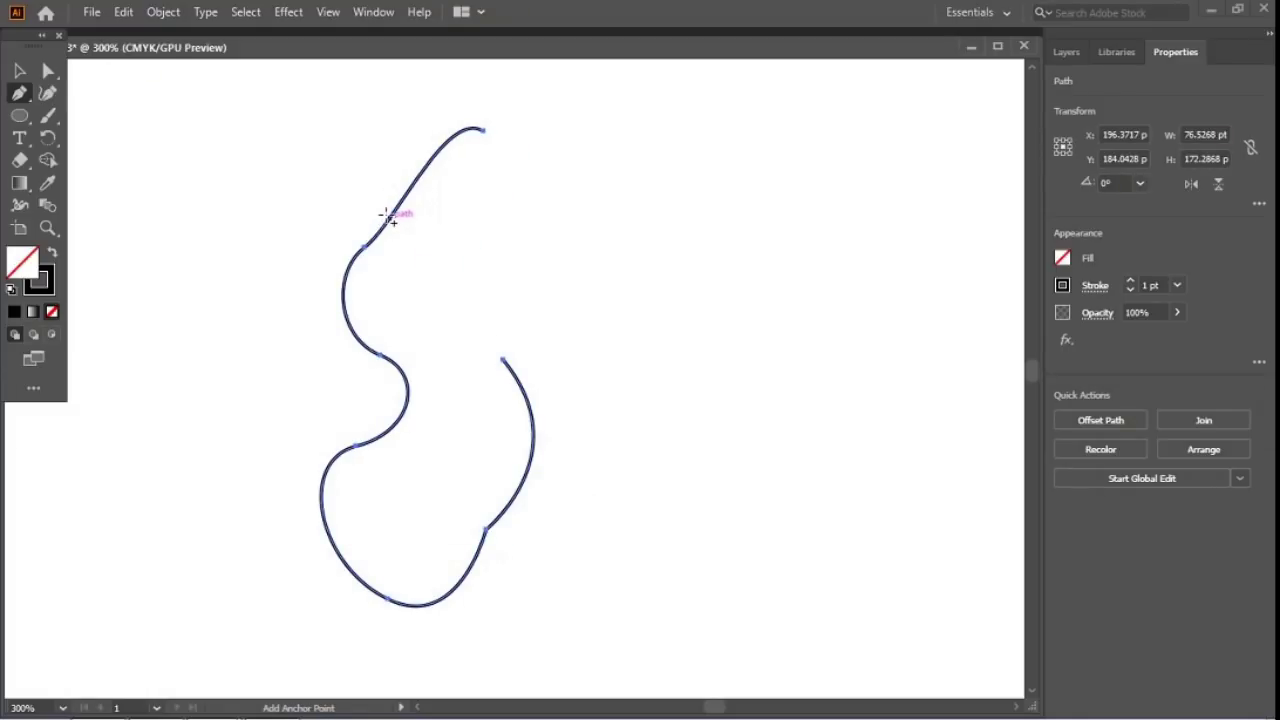
{"action": "key", "text": "Delete"}
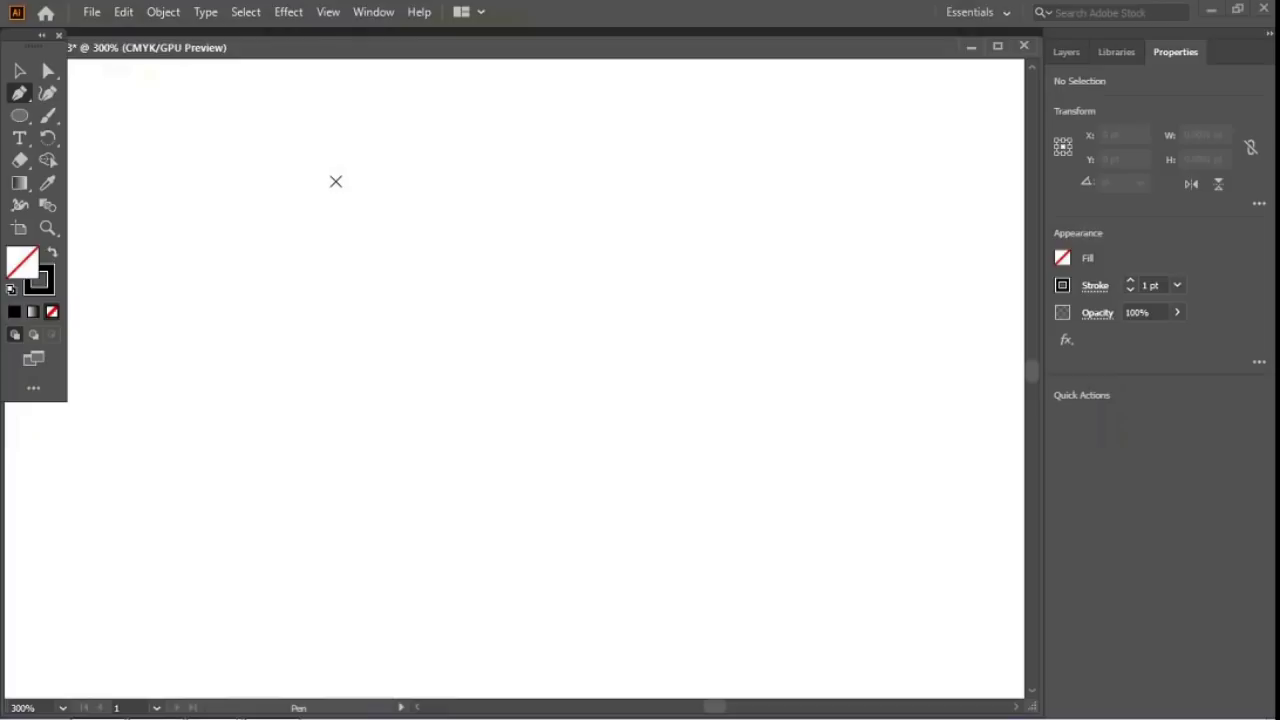
{"action": "left_click", "coordinate": [336, 181]}
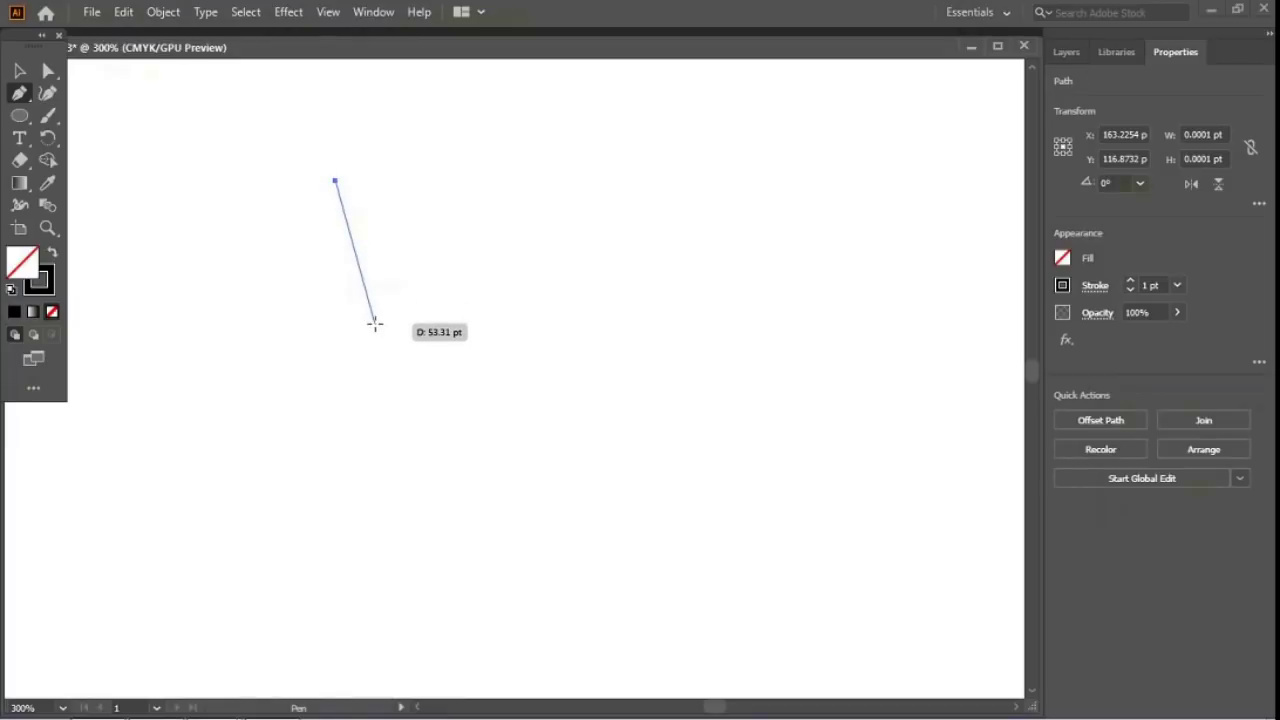
{"action": "left_click_drag", "start_coordinate": [374, 323], "coordinate": [469, 349]}
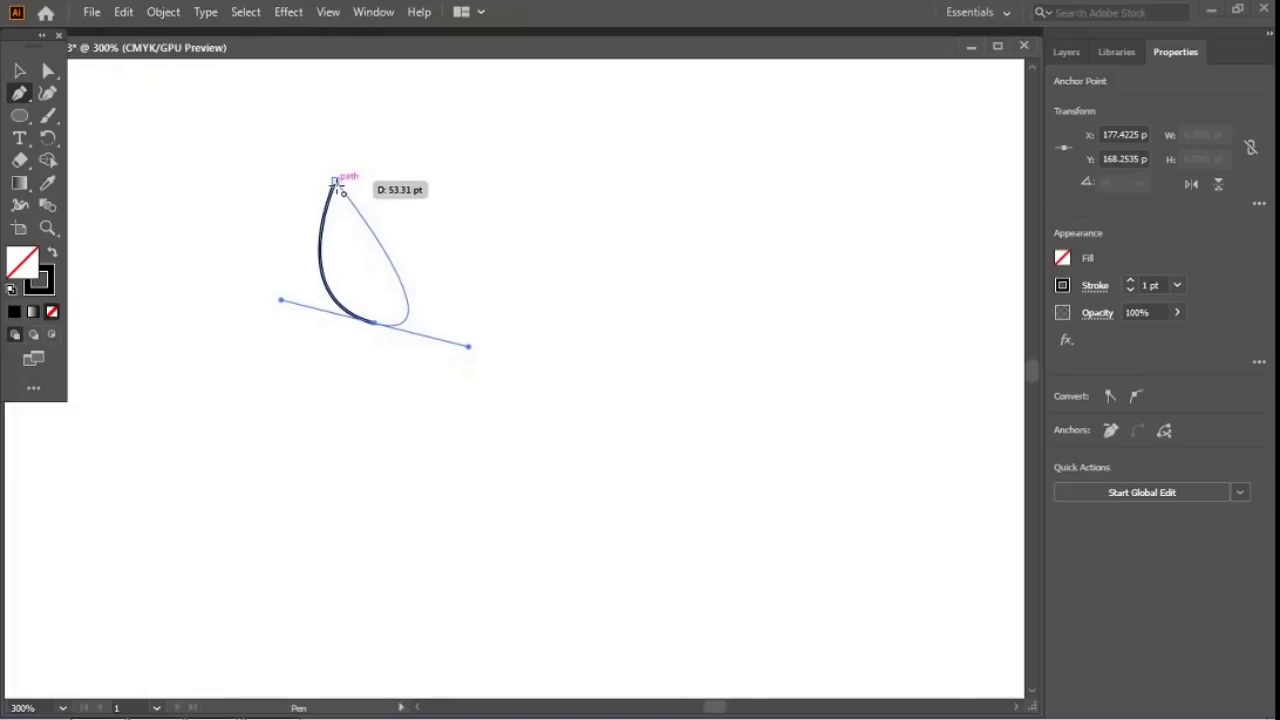
{"action": "left_click", "coordinate": [374, 322]}
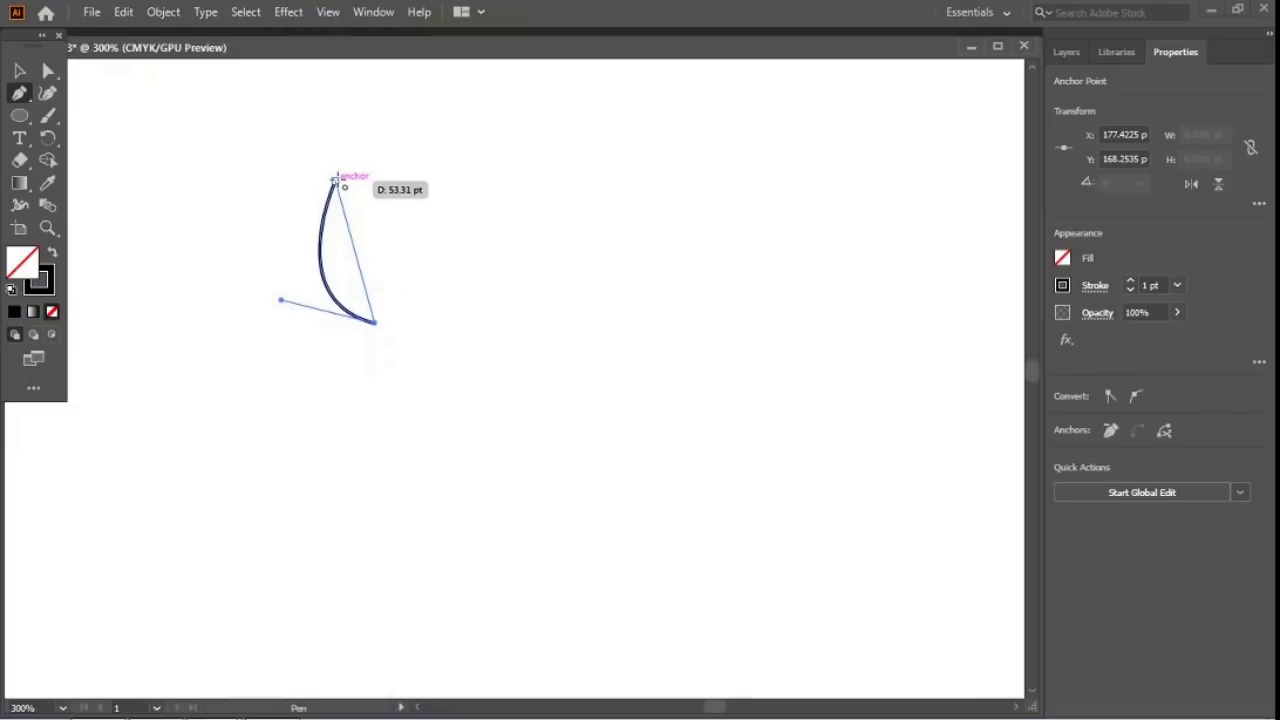
{"action": "left_click", "coordinate": [336, 181]}
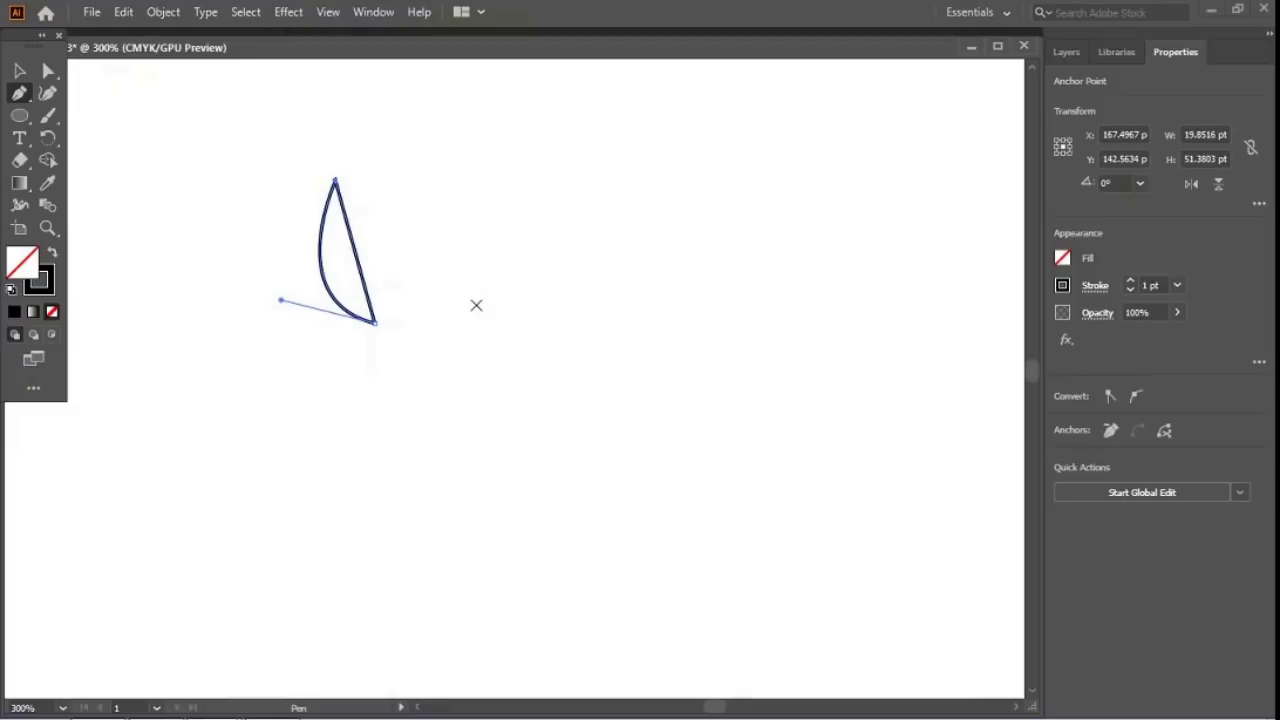
Step: Draw a closed, curved wavy shape to the lower right of the half-leaf with smooth Pen anchors
{"action": "left_click", "coordinate": [476, 305]}
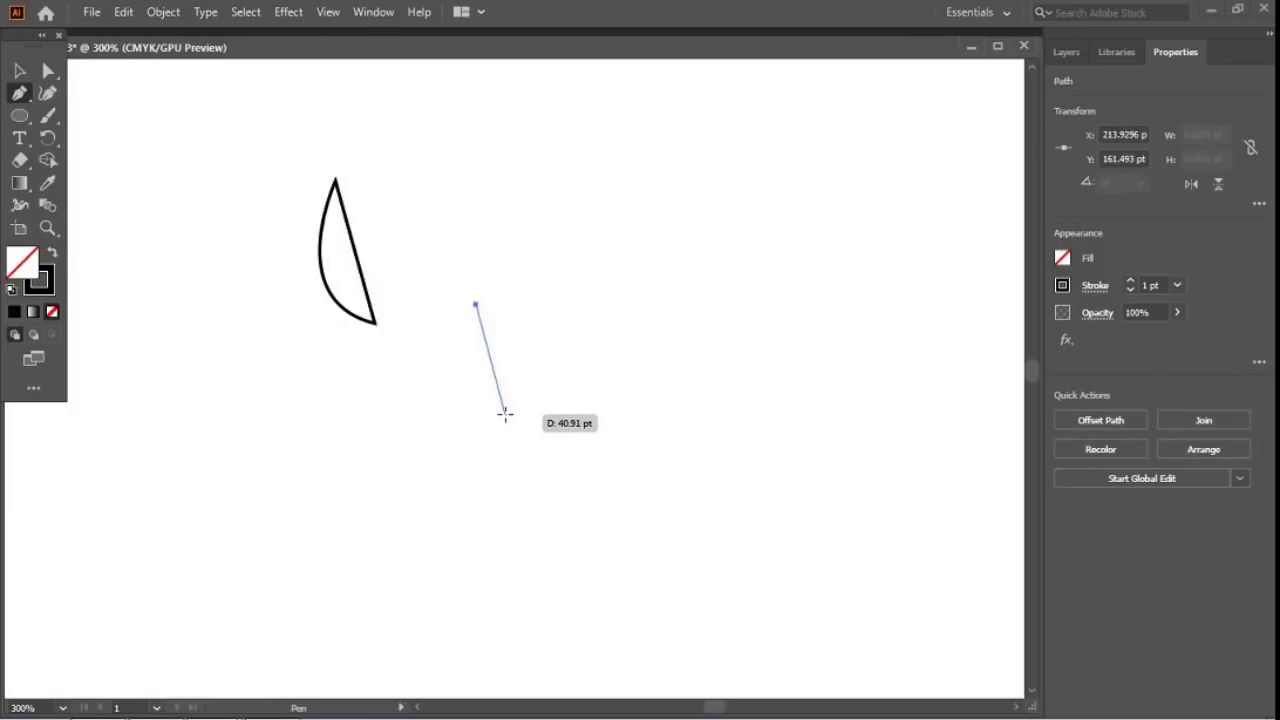
{"action": "left_click_drag", "start_coordinate": [505, 414], "coordinate": [470, 460]}
{"action": "left_click_drag", "start_coordinate": [552, 514], "coordinate": [583, 491]}
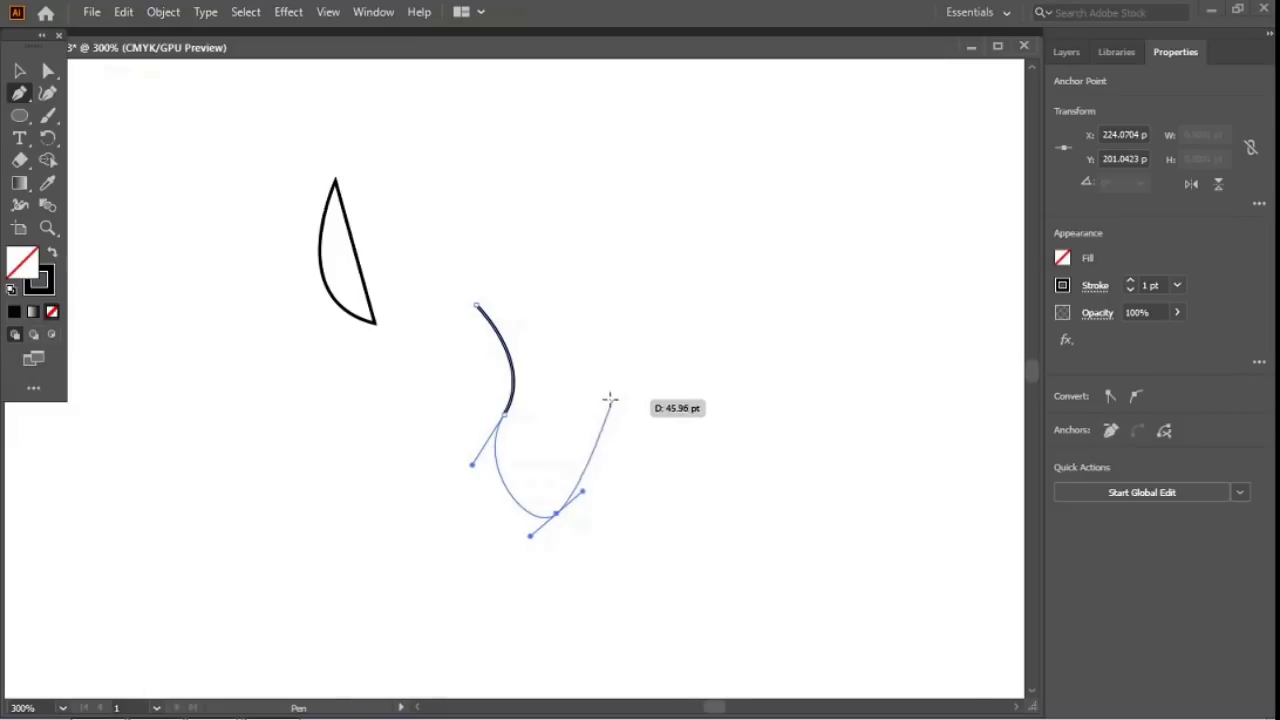
{"action": "left_click_drag", "start_coordinate": [565, 407], "coordinate": [632, 341]}
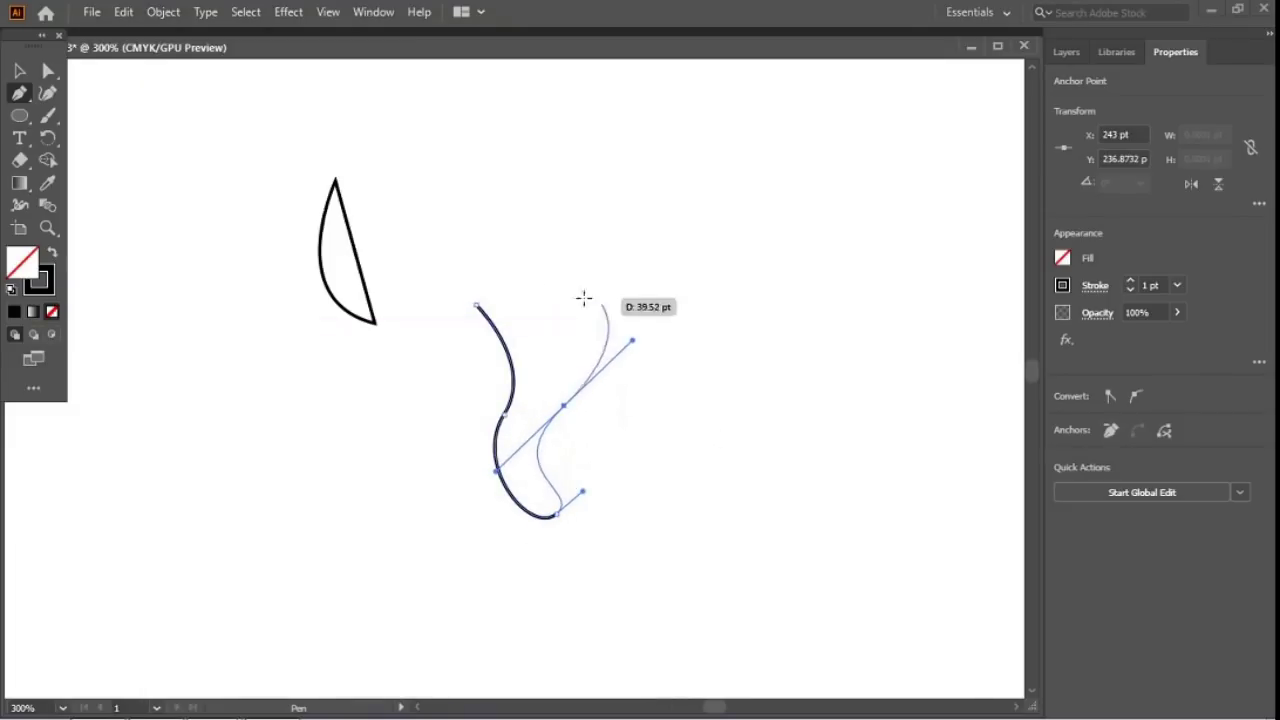
{"action": "left_click_drag", "start_coordinate": [513, 277], "coordinate": [476, 284]}
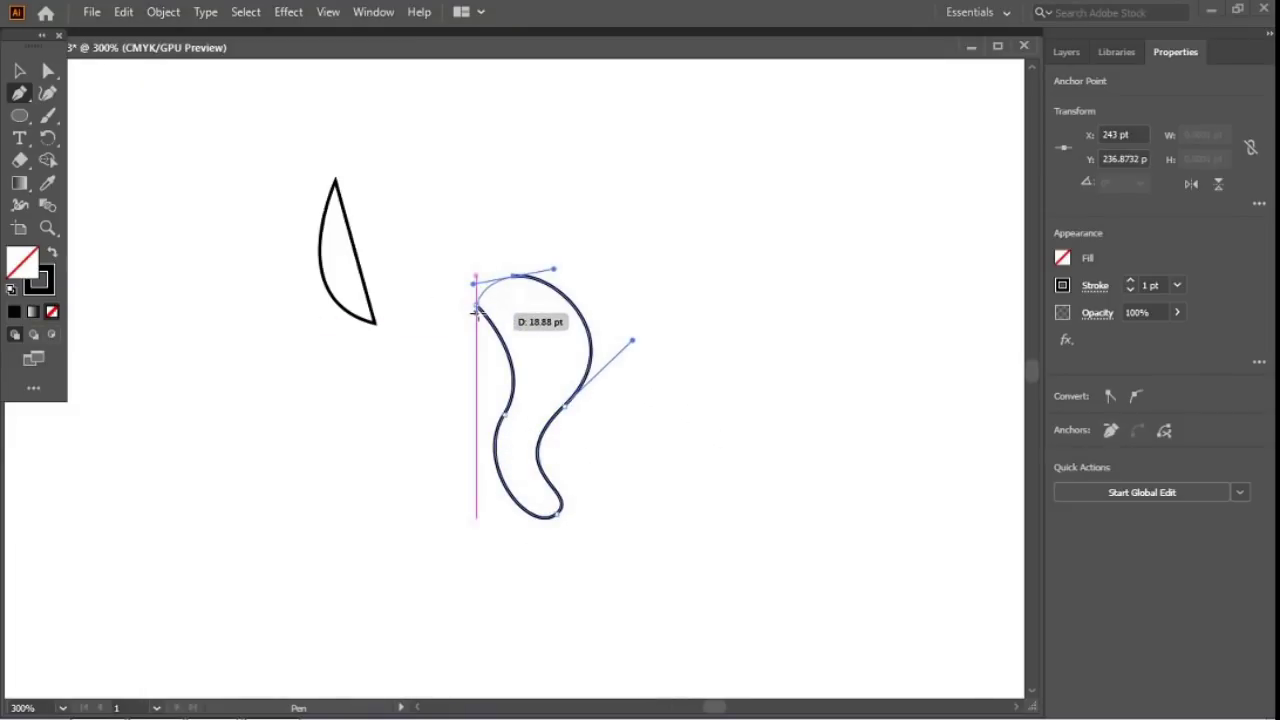
{"action": "left_click", "coordinate": [476, 310]}
Step: Select the half-leaf and the wavy shape together and delete them
{"action": "key", "text": "v"}
{"action": "left_click_drag", "start_coordinate": [284, 152], "coordinate": [681, 557]}
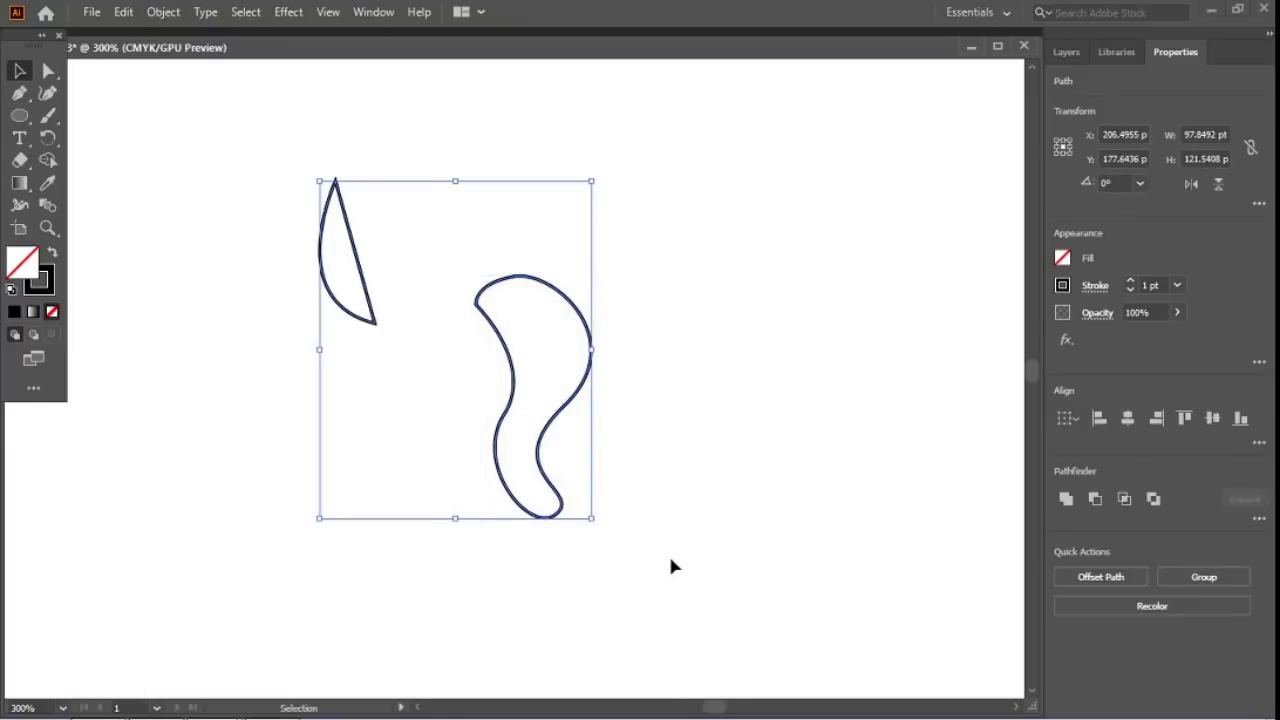
{"action": "key", "text": "Delete"}
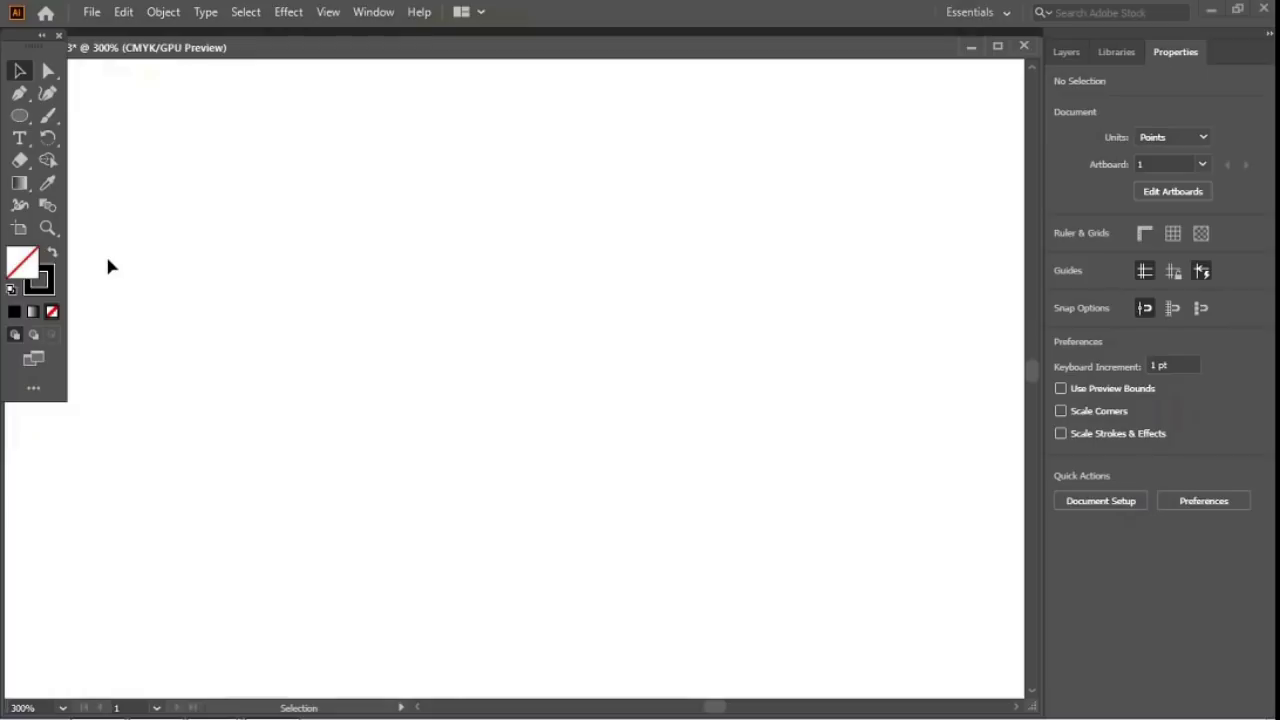
Step: Draw a closed heart about 60 pt wide with the Pen tool, using curved sides and a corner anchor at the bottom tip
{"action": "left_click", "coordinate": [19, 93]}
{"action": "left_click", "coordinate": [466, 297]}
{"action": "left_click_drag", "start_coordinate": [382, 313], "coordinate": [390, 387]}
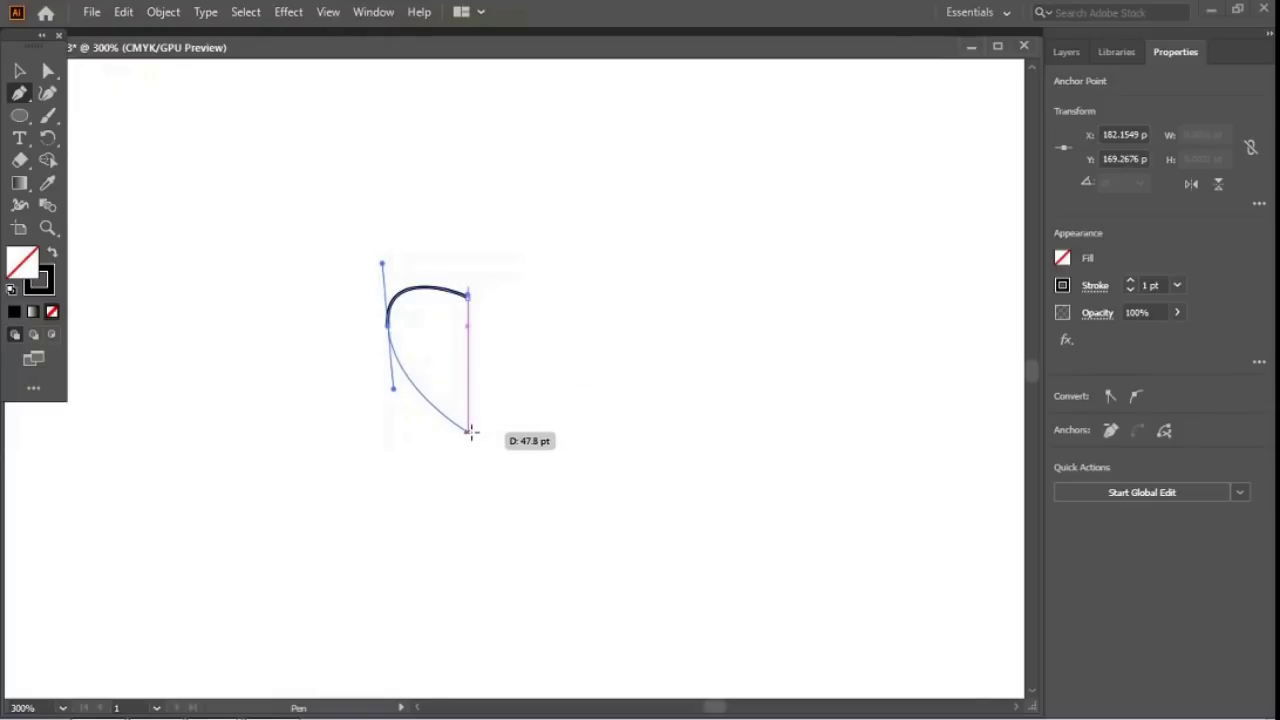
{"action": "left_click", "coordinate": [469, 431]}
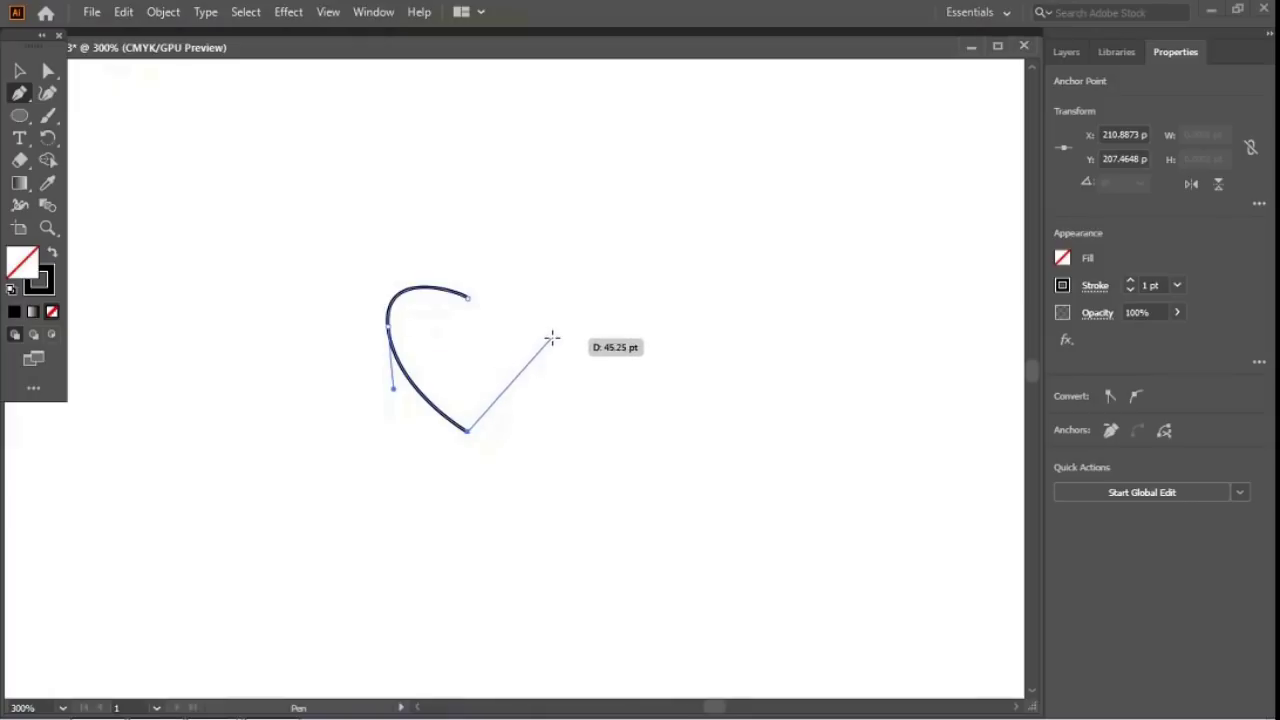
{"action": "left_click_drag", "start_coordinate": [556, 338], "coordinate": [545, 318]}
{"action": "left_click", "coordinate": [472, 295]}
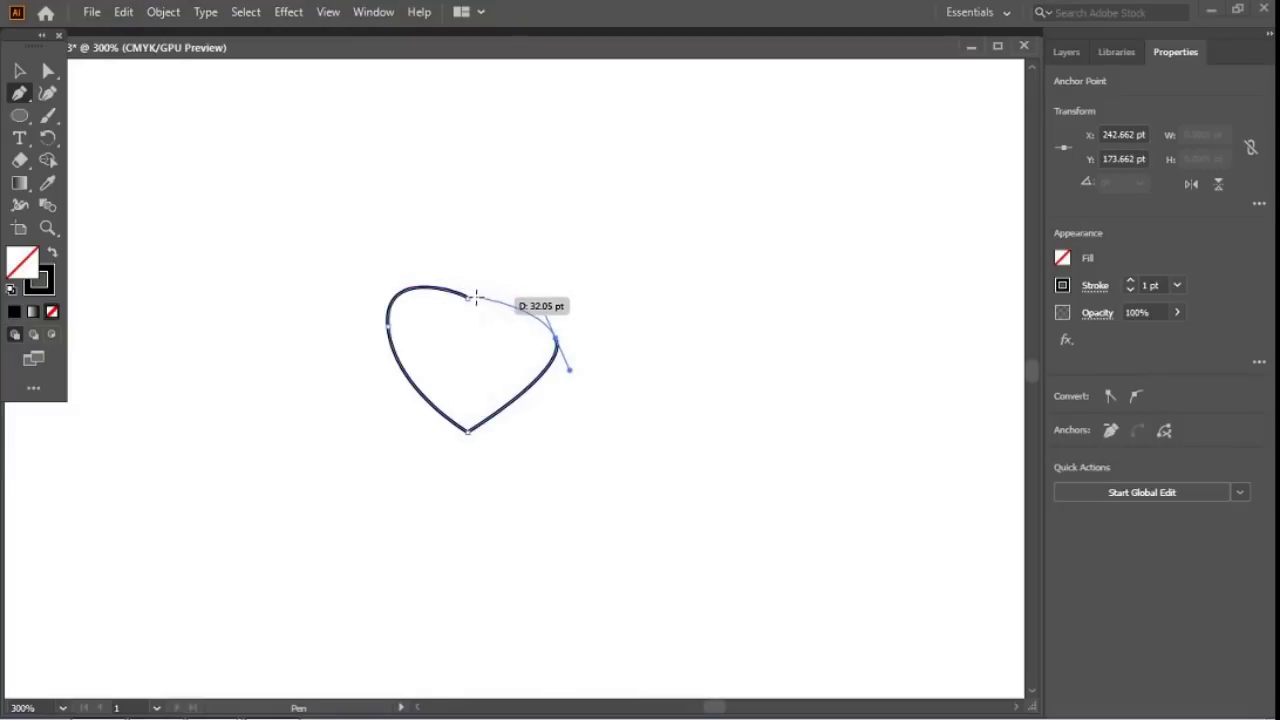
{"action": "left_click_drag", "start_coordinate": [471, 302], "coordinate": [412, 333]}
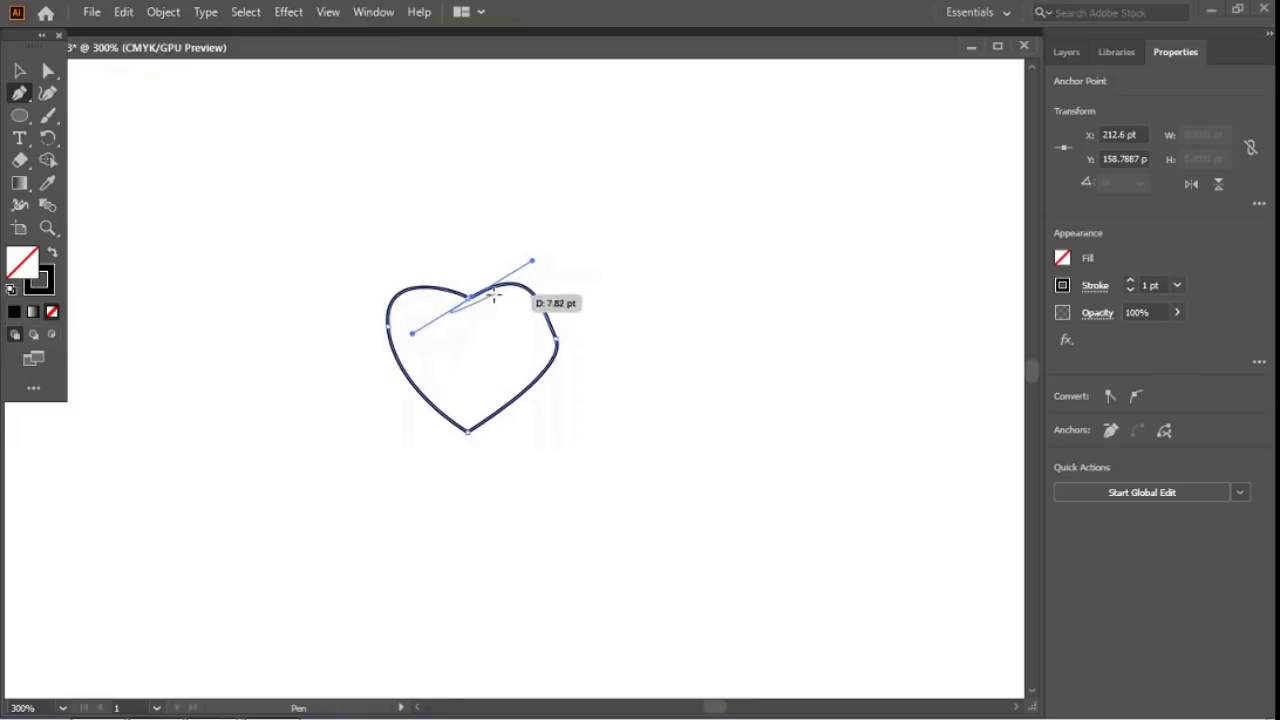
{"action": "key", "text": "Escape"}
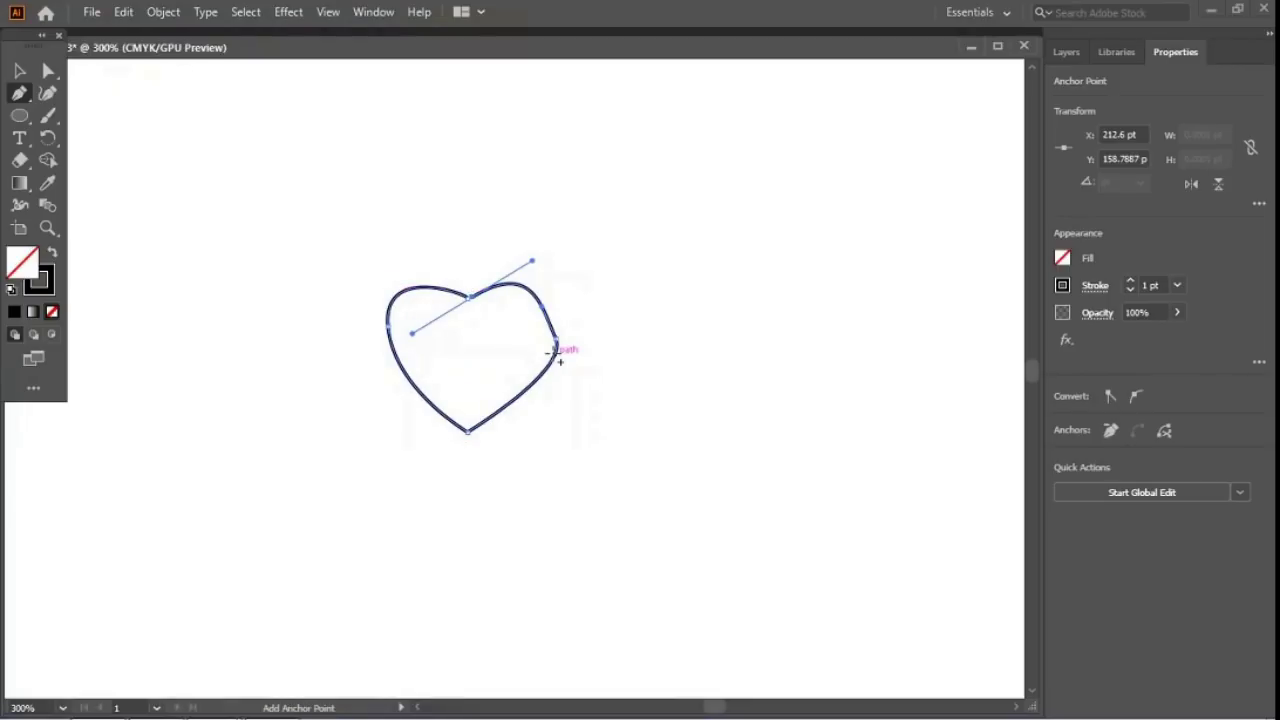
Step: Select the whole heart path and delete it
{"action": "left_click", "coordinate": [20, 72]}
{"action": "left_click_drag", "start_coordinate": [350, 268], "coordinate": [598, 470]}
{"action": "key", "text": "Delete"}
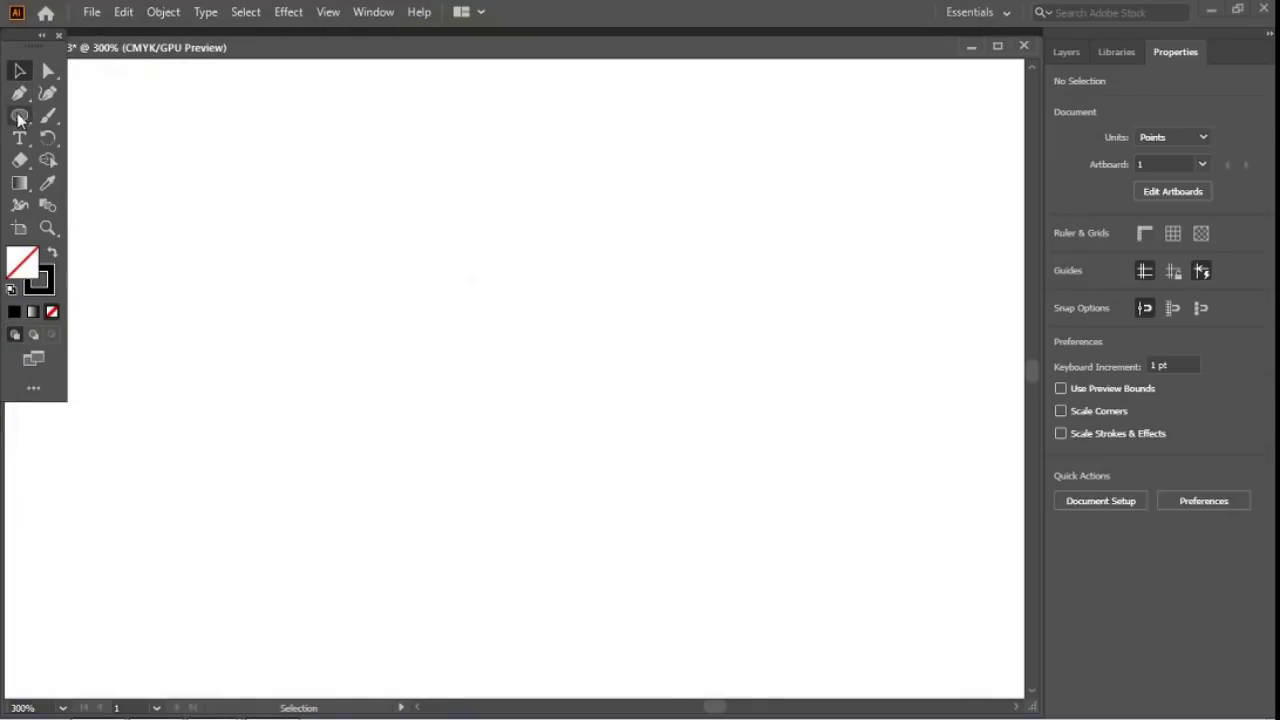
Step: Draw the open, curved left half of a heart, about 38 pt wide and 56 pt tall, with the Pen tool
{"action": "left_click", "coordinate": [20, 95]}
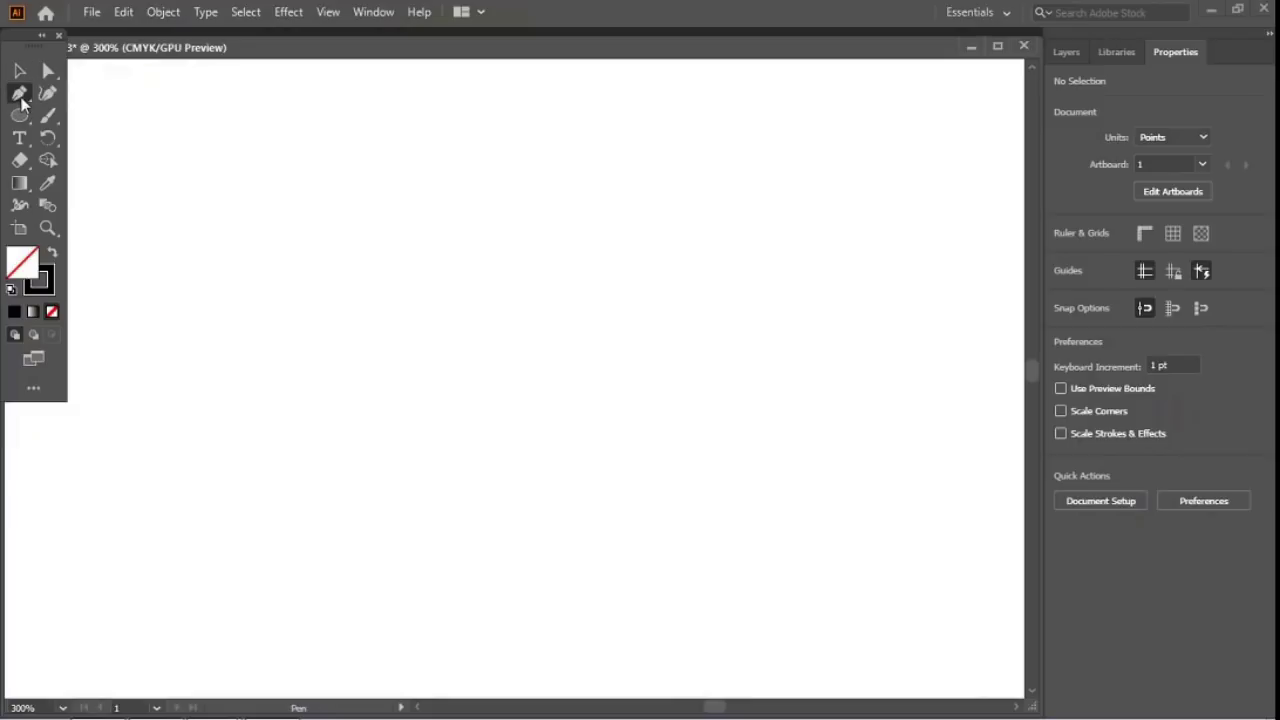
{"action": "left_click_drag", "start_coordinate": [456, 305], "coordinate": [410, 285]}
{"action": "left_click_drag", "start_coordinate": [354, 316], "coordinate": [351, 382]}
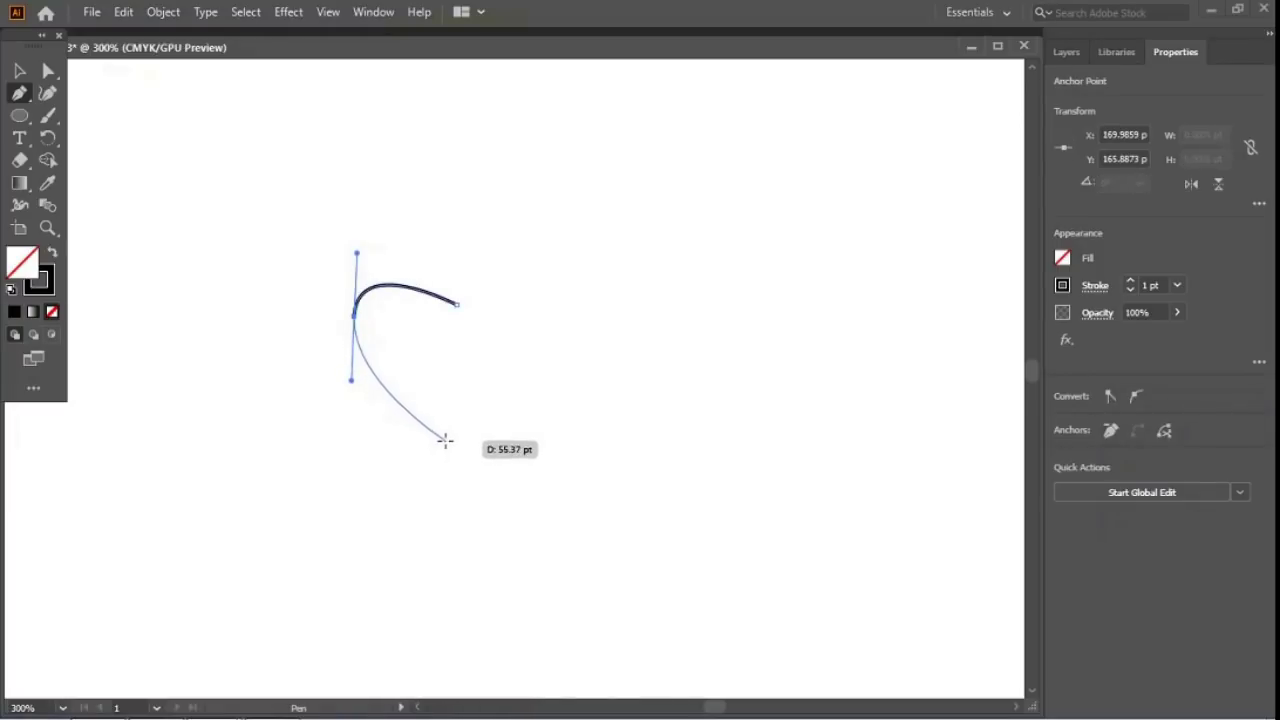
{"action": "left_click_drag", "start_coordinate": [442, 442], "coordinate": [455, 442]}
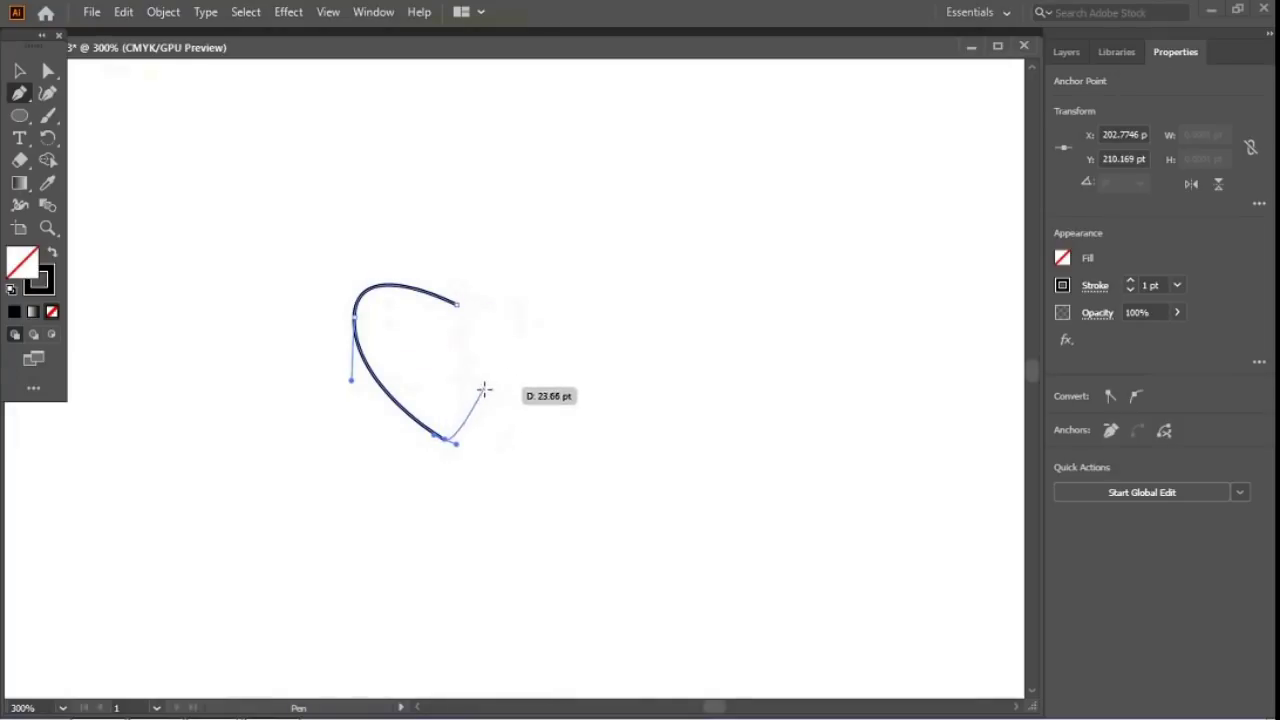
{"action": "left_click_drag", "start_coordinate": [470, 432], "coordinate": [472, 435]}
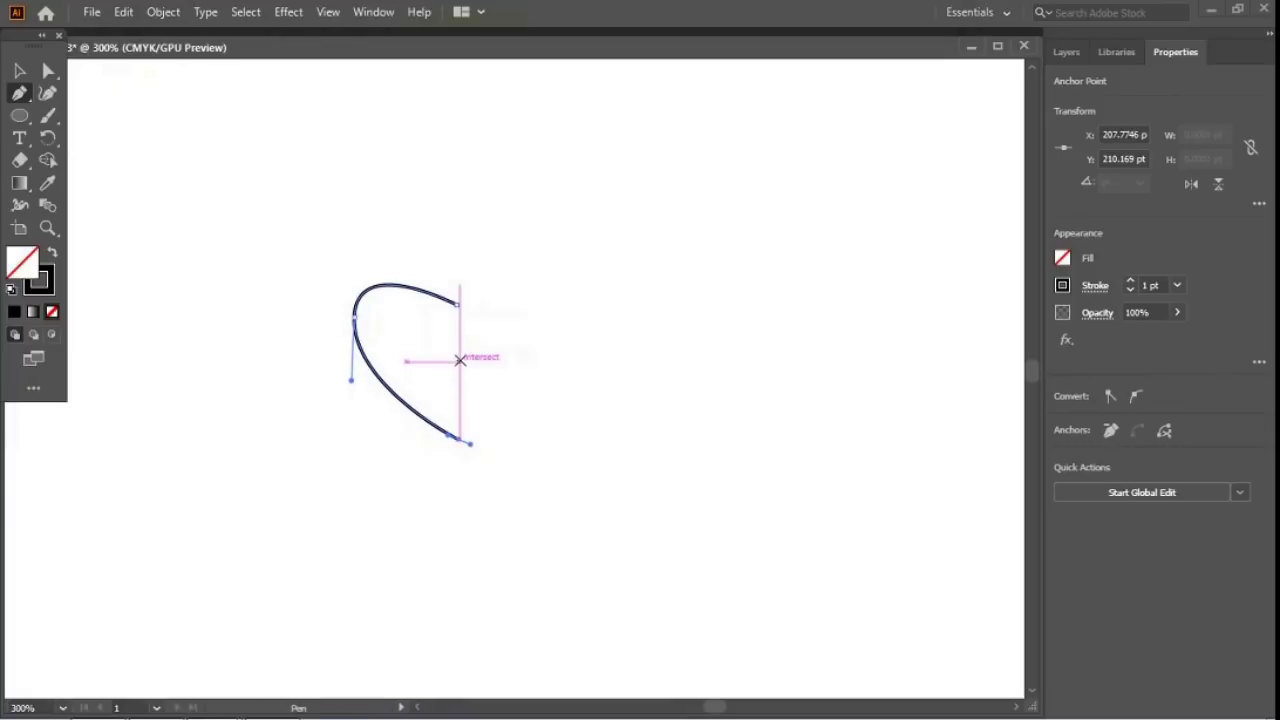
{"action": "key", "text": "v"}
{"action": "left_click", "coordinate": [331, 295]}
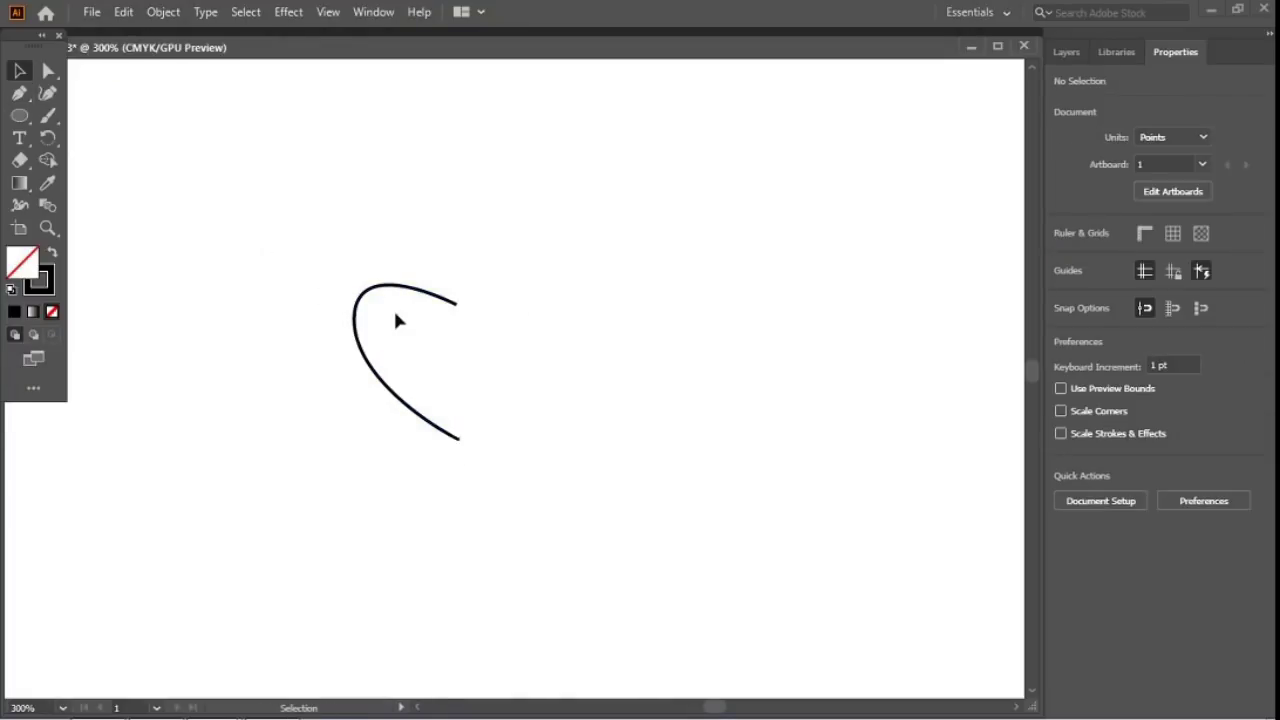
Step: Reflect a copy of the half-heart across the vertical axis, checking it with Preview
{"action": "left_click", "coordinate": [393, 288]}
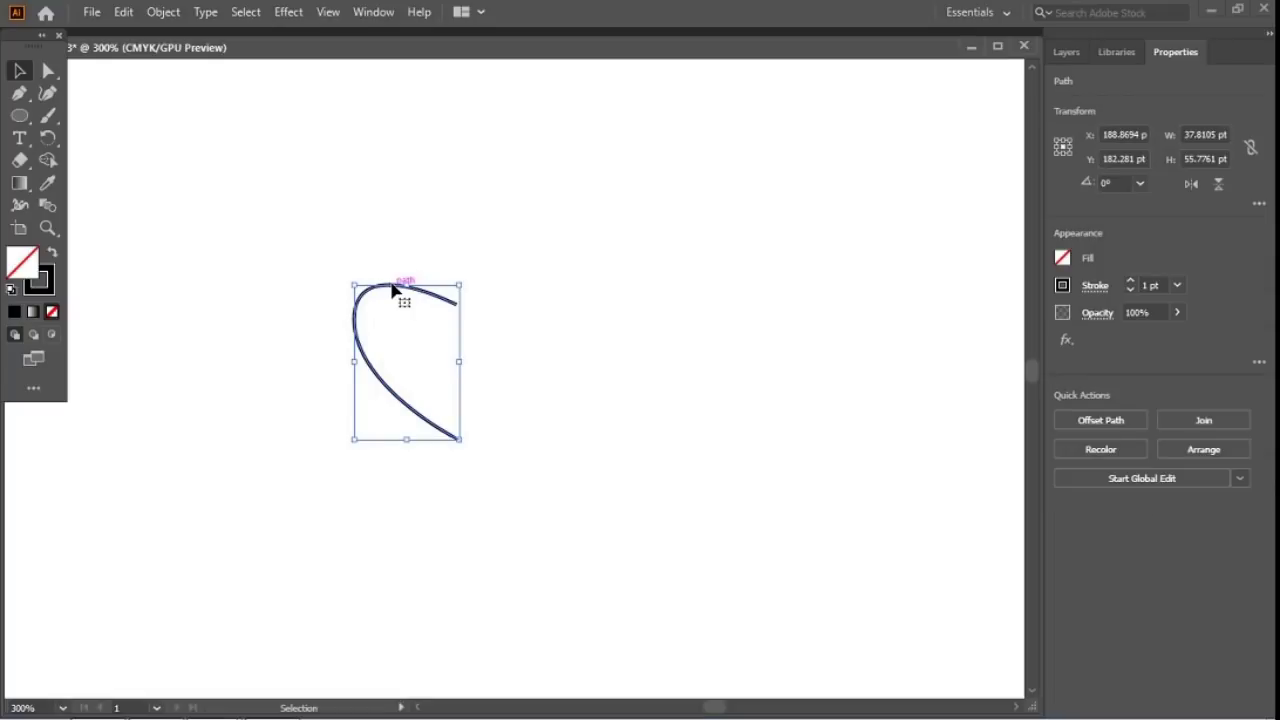
{"action": "right_click", "coordinate": [394, 289]}
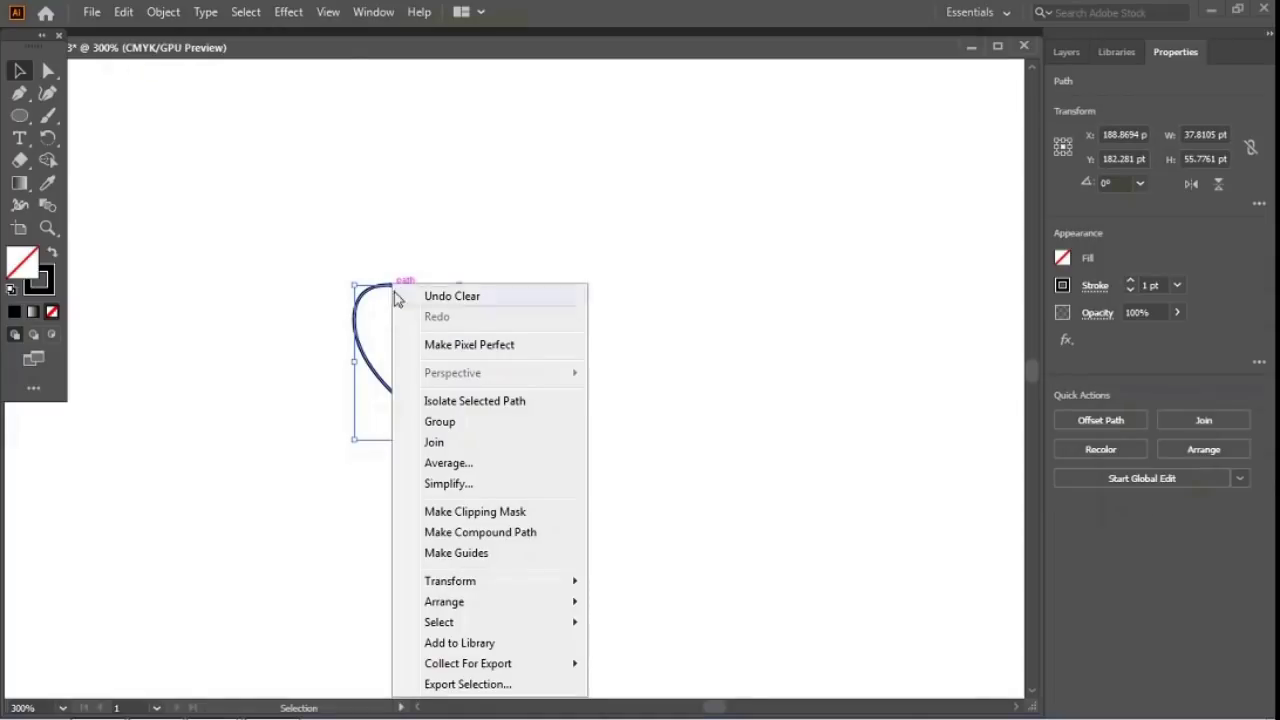
{"action": "mouse_move", "coordinate": [545, 586]}
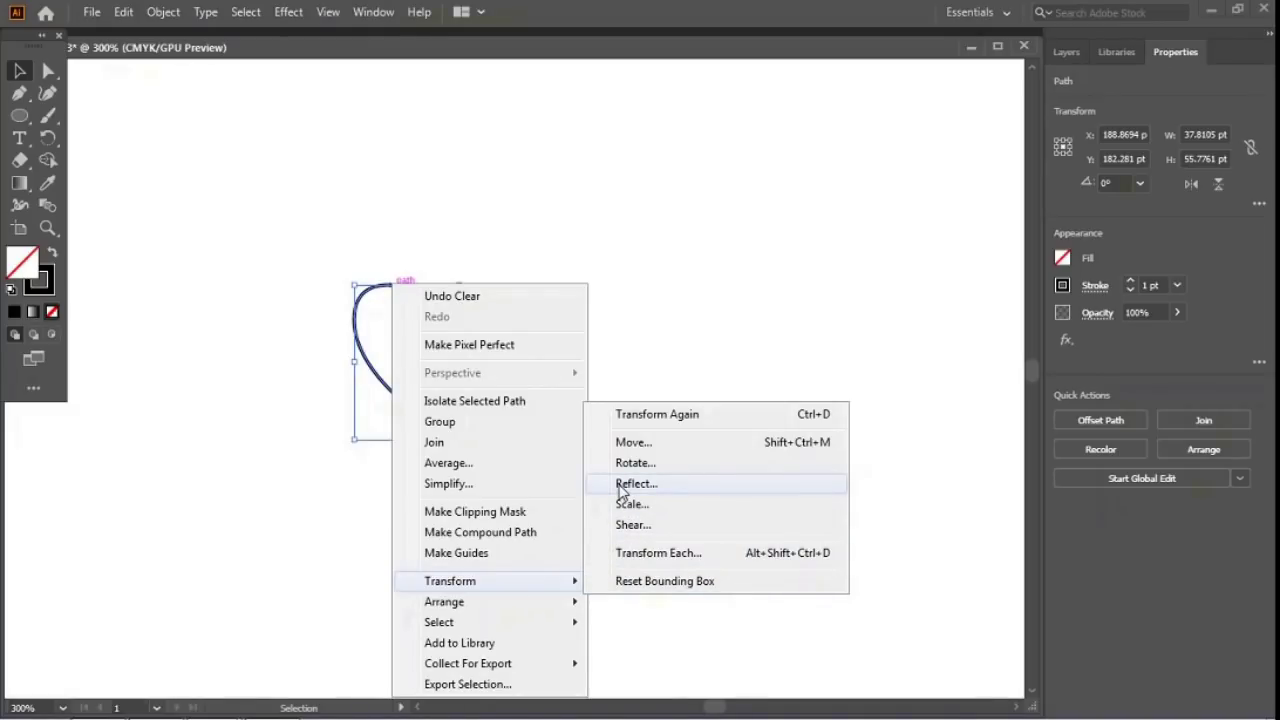
{"action": "left_click", "coordinate": [621, 487]}
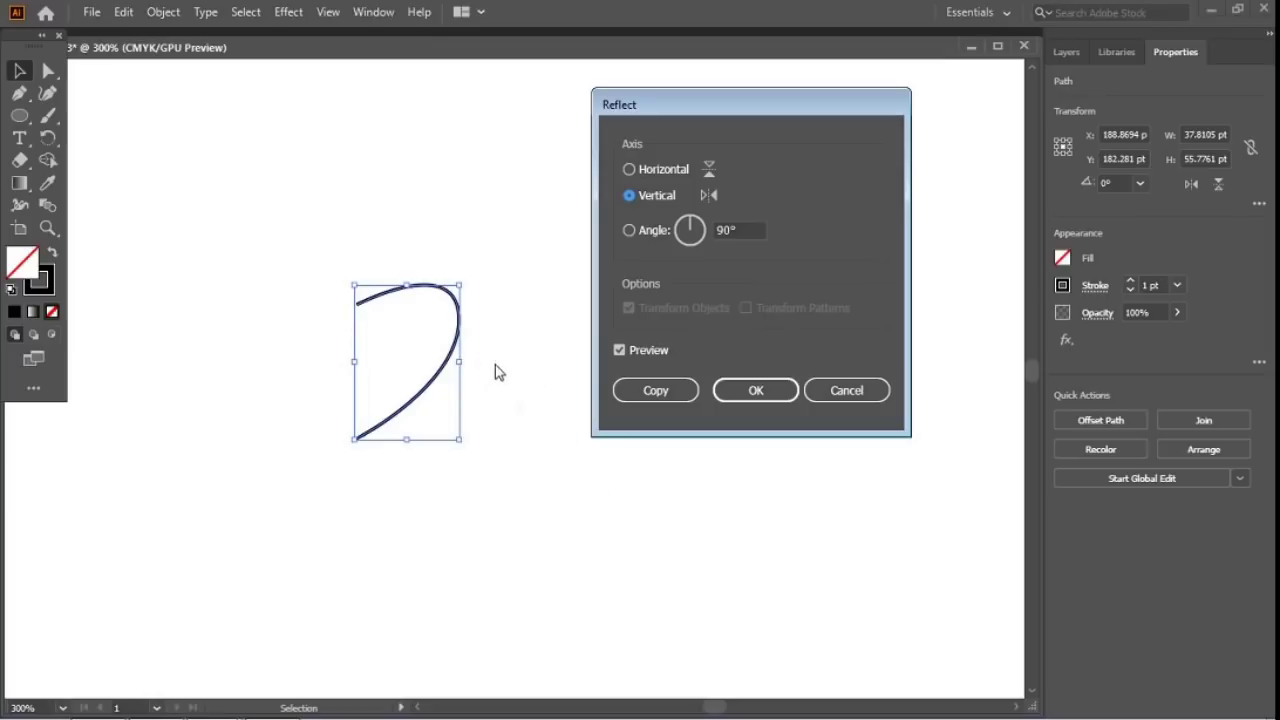
{"action": "left_click", "coordinate": [619, 351]}
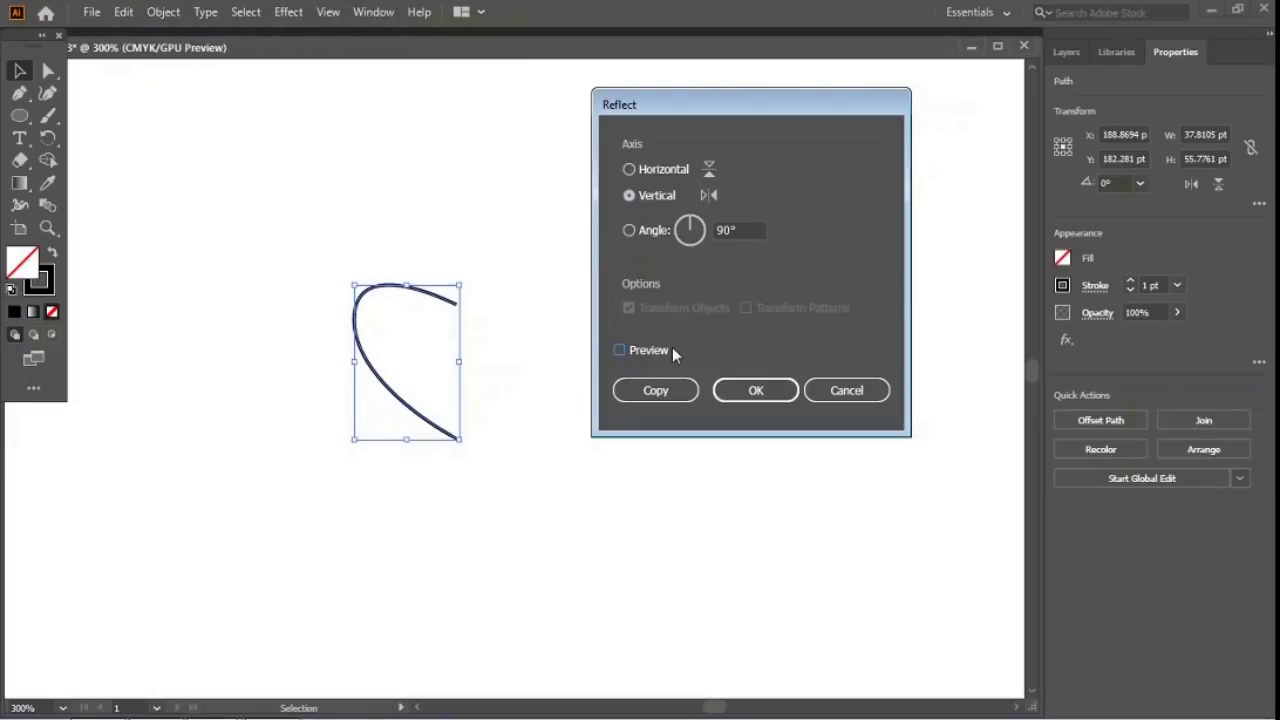
{"action": "left_click", "coordinate": [620, 351]}
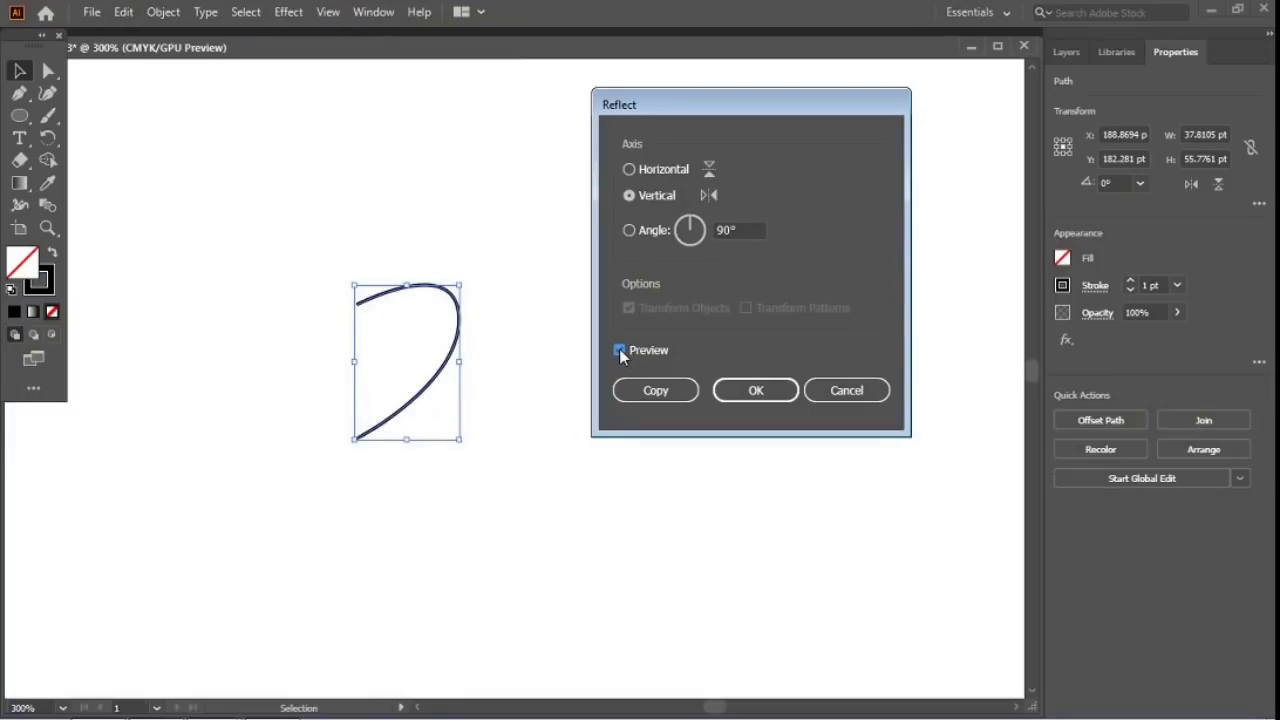
{"action": "left_click", "coordinate": [657, 390]}
{"action": "left_click", "coordinate": [655, 391]}
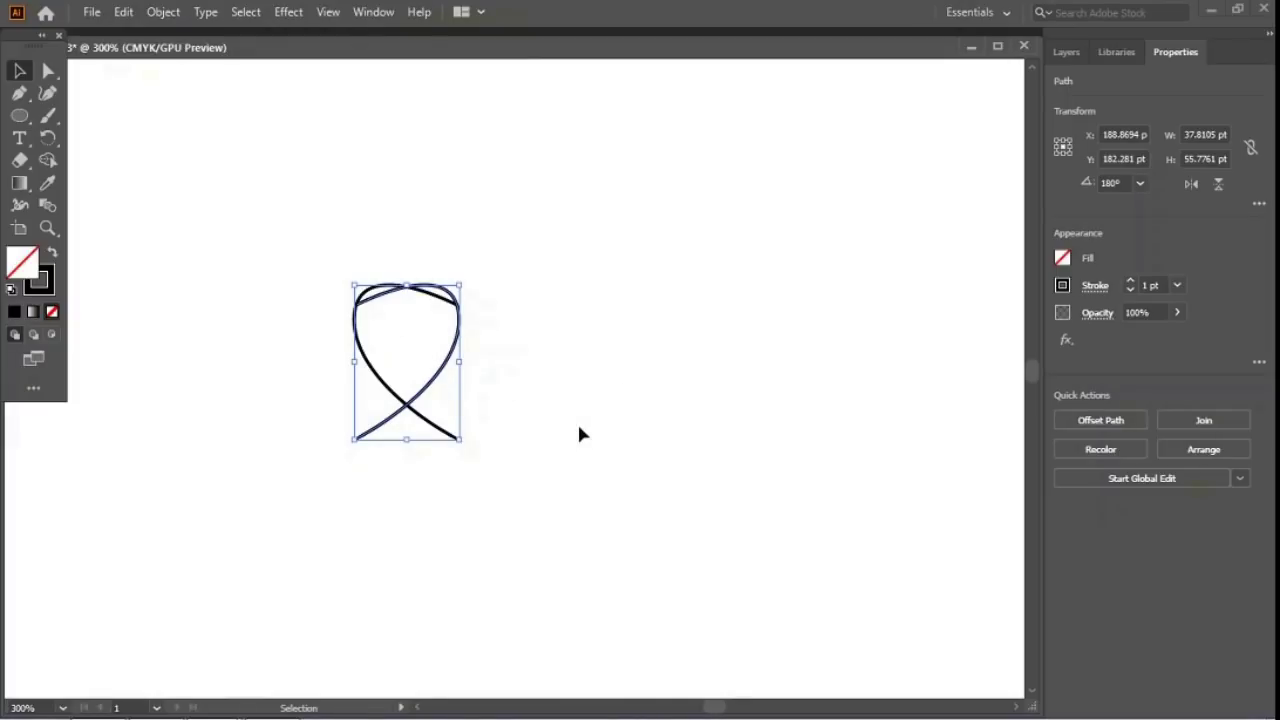
Step: Nudge the mirrored half 35 pt to the right so it meets the original as a heart, and deselect it
{"action": "key", "text": "Right"}
{"action": "key", "text": "Right"}
{"action": "key", "text": "Right"}
{"action": "key", "text": "Right"}
{"action": "key", "text": "Right"}
{"action": "key", "text": "Right"}
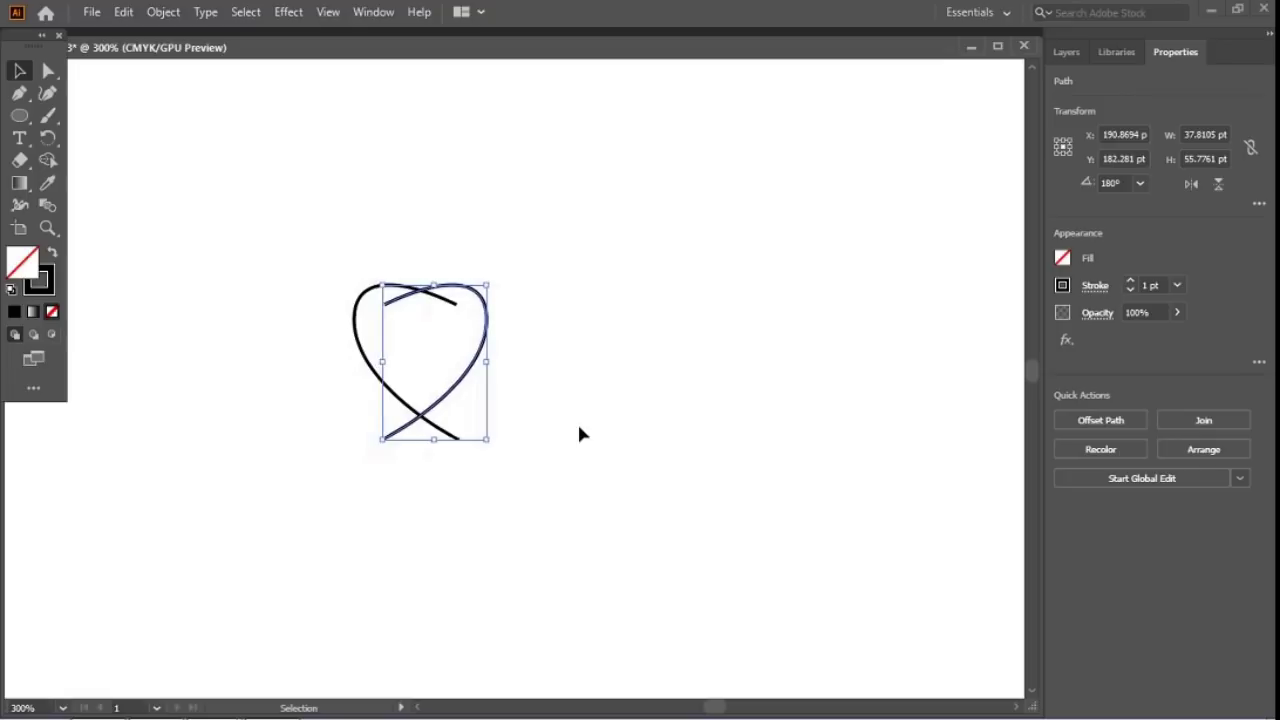
{"action": "key", "text": "Right"}
{"action": "key", "text": "Right"}
{"action": "key", "text": "Right"}
{"action": "key", "text": "Right"}
{"action": "key", "text": "Right"}
{"action": "key", "text": "Right"}
{"action": "key", "text": "Right"}
{"action": "key", "text": "Right"}
{"action": "key", "text": "Right"}
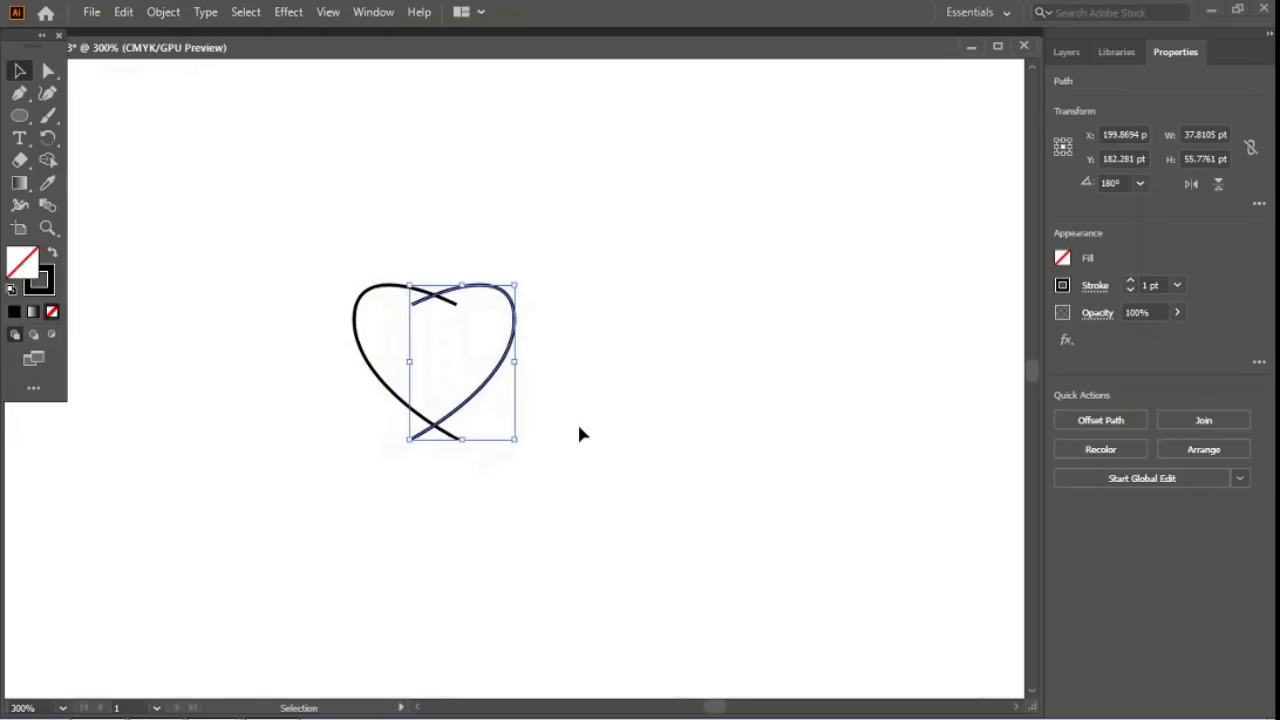
{"action": "key", "text": "Right"}
{"action": "key", "text": "Right"}
{"action": "key", "text": "Right"}
{"action": "key", "text": "Right"}
{"action": "key", "text": "Right"}
{"action": "key", "text": "Right"}
{"action": "key", "text": "Right"}
{"action": "key", "text": "Right"}
{"action": "key", "text": "Right"}
{"action": "key", "text": "Right"}
{"action": "key", "text": "Right"}
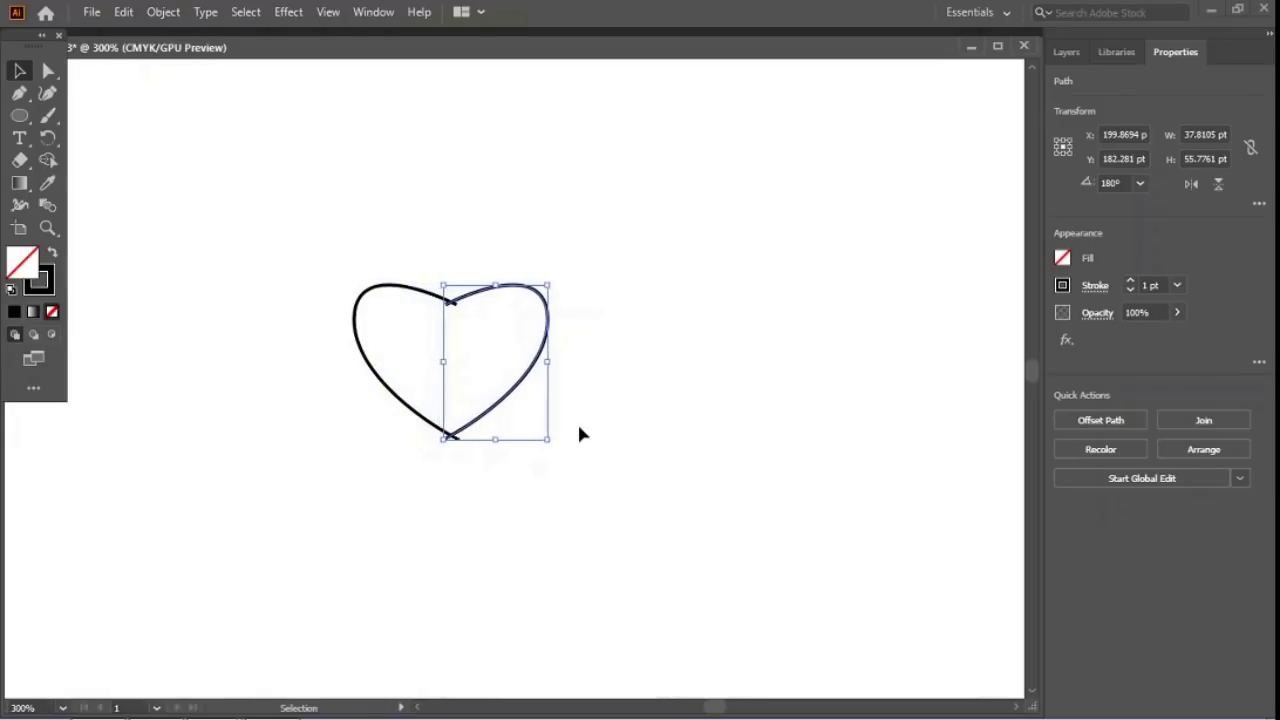
{"action": "key", "text": "Right"}
{"action": "key", "text": "Right"}
{"action": "key", "text": "Right"}
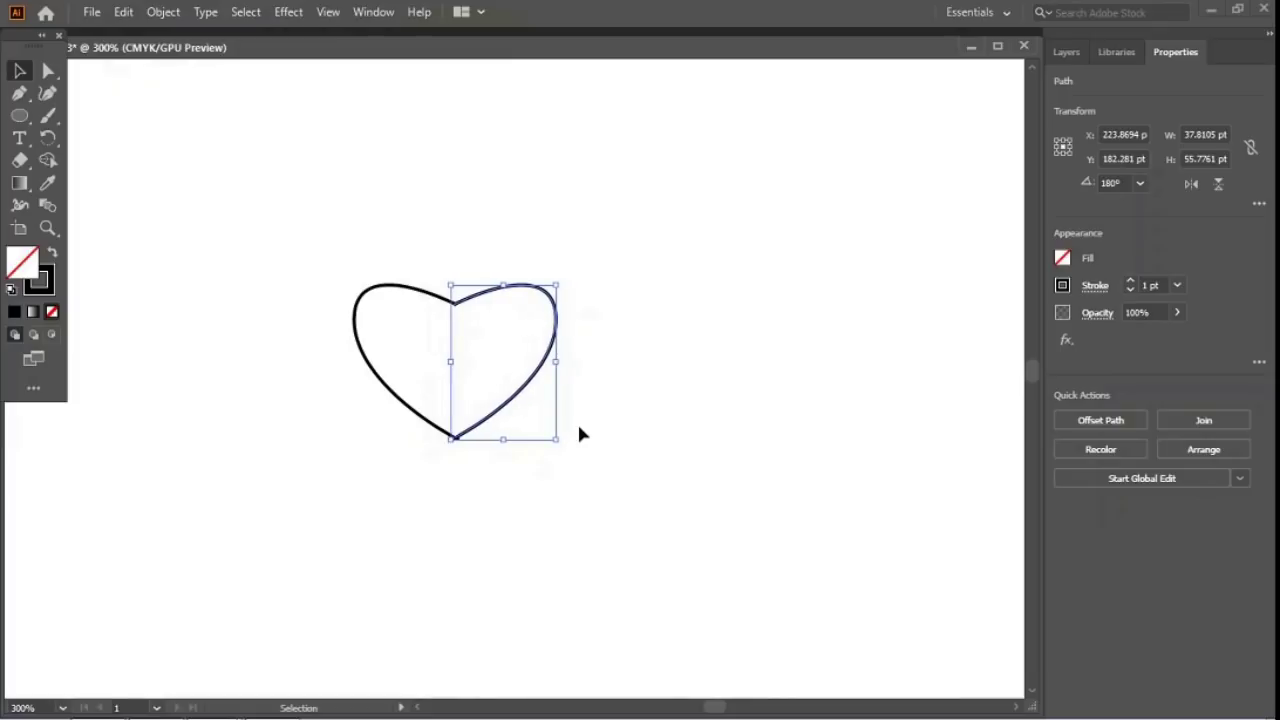
{"action": "key", "text": "Right"}
{"action": "key", "text": "Right"}
{"action": "key", "text": "Left"}
{"action": "key", "text": "Left"}
{"action": "left_click", "coordinate": [183, 275]}
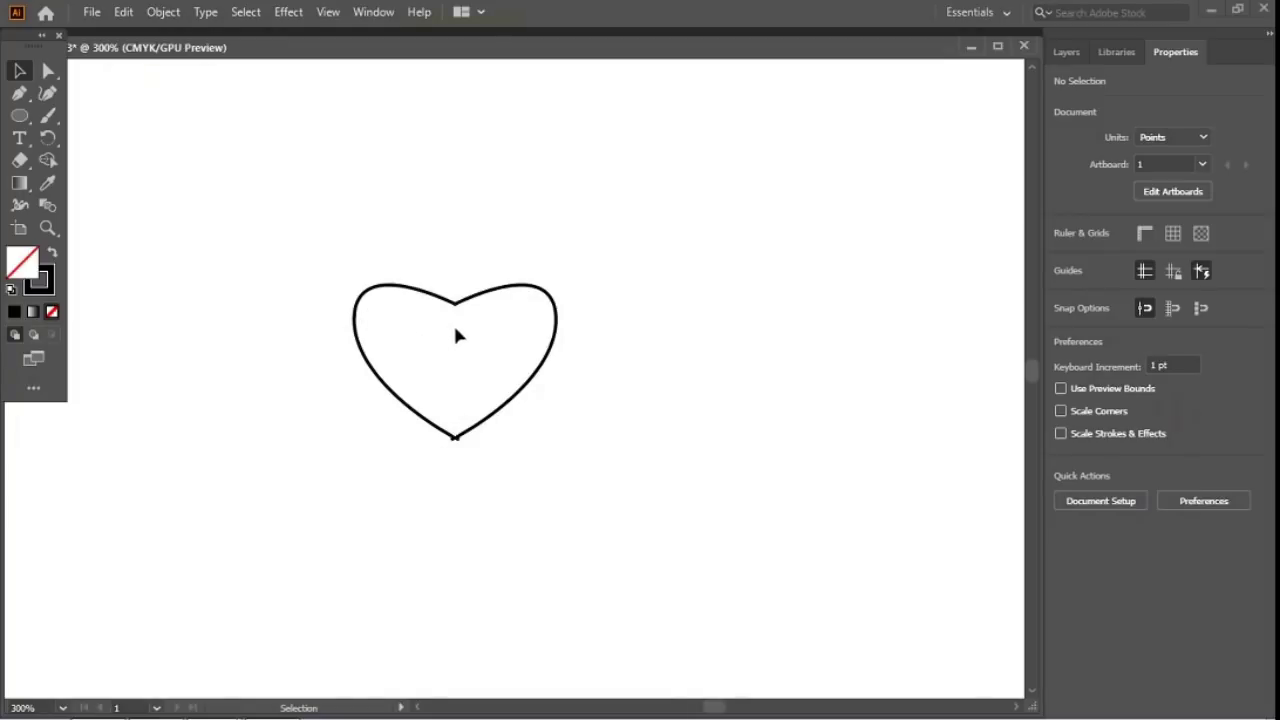
Step: Try averaging the two open endpoints at the heart's top notch along both axes, and undo it
{"action": "key", "text": "z"}
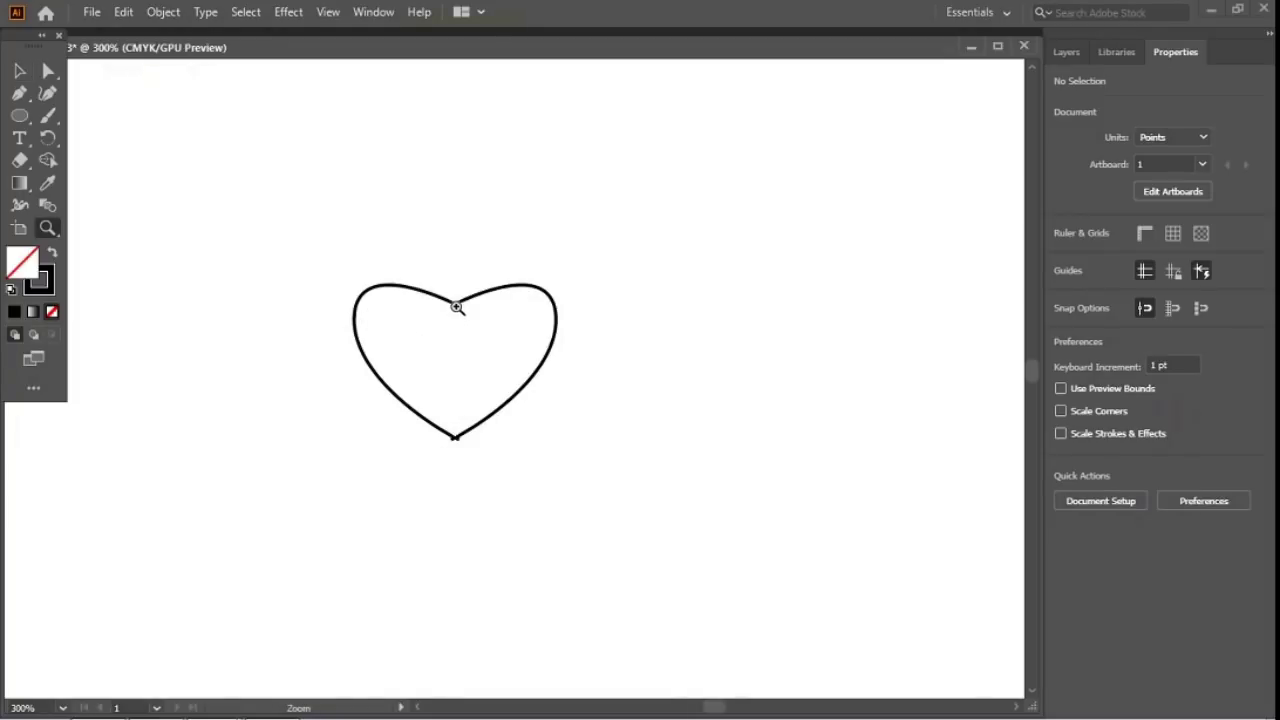
{"action": "left_click", "coordinate": [458, 311]}
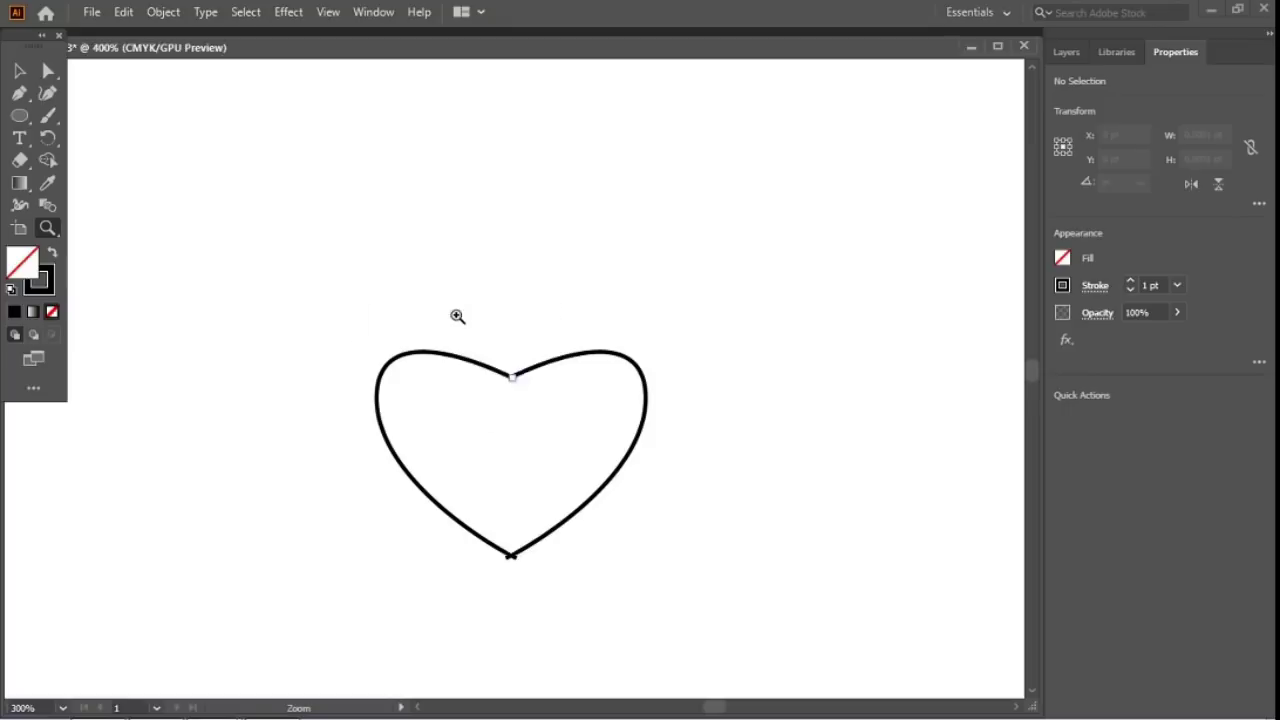
{"action": "left_click", "coordinate": [506, 370]}
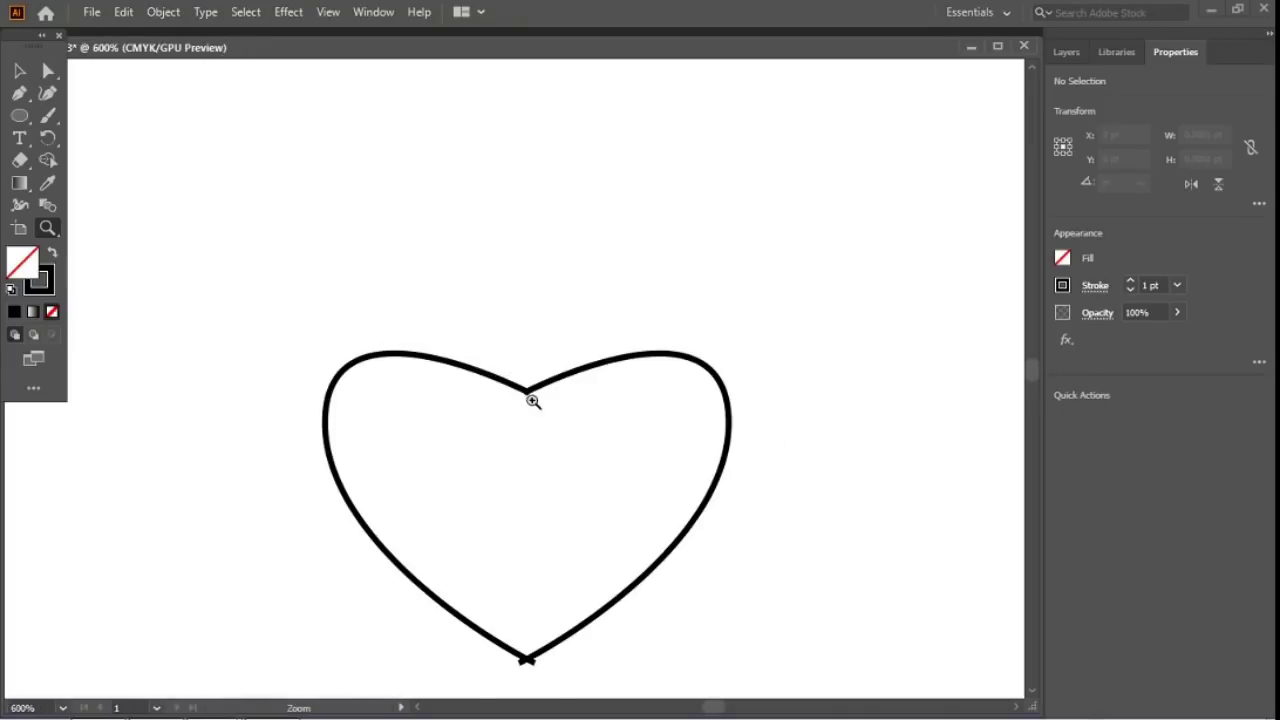
{"action": "left_click", "coordinate": [528, 397]}
{"action": "left_click", "coordinate": [540, 385]}
{"action": "left_click", "coordinate": [546, 391]}
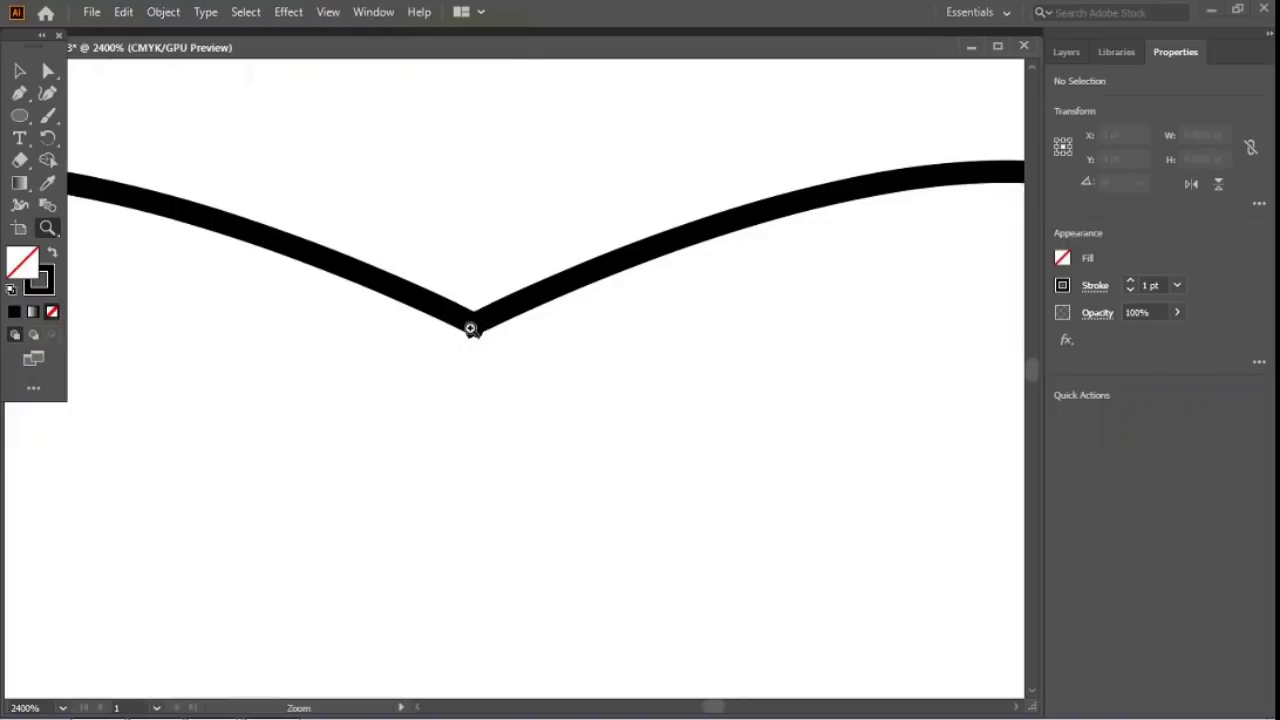
{"action": "left_click", "coordinate": [48, 72]}
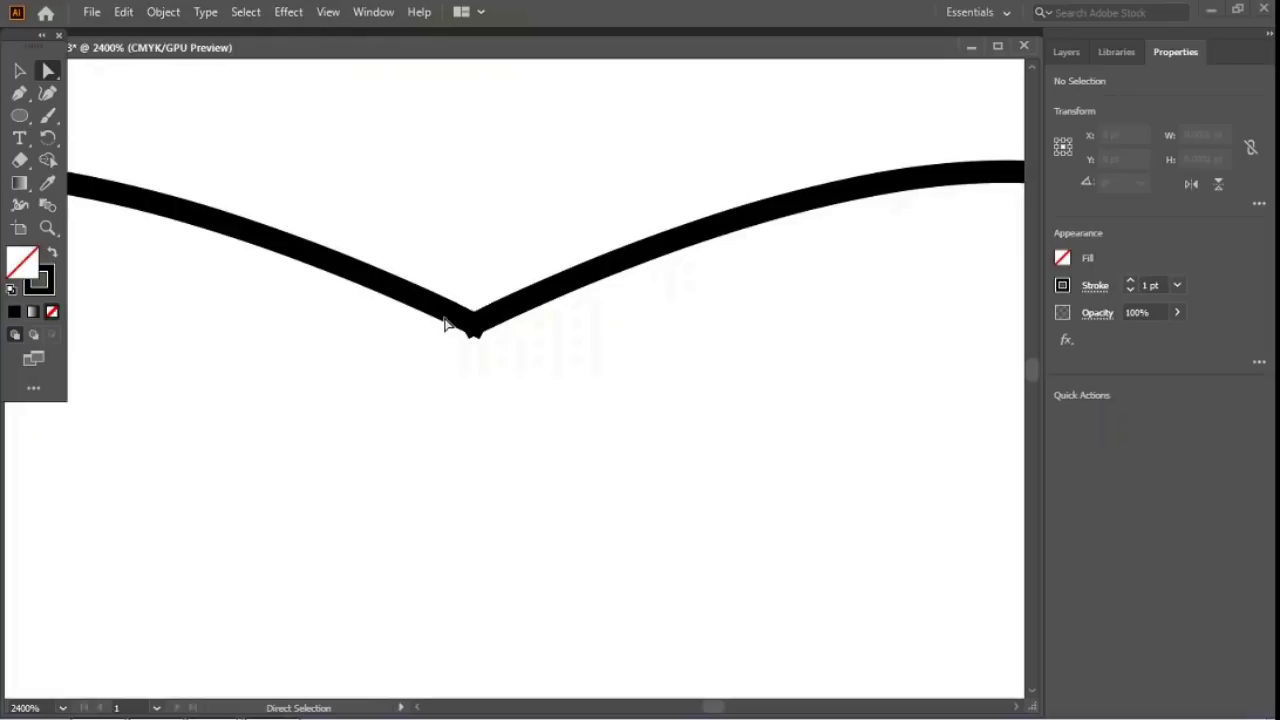
{"action": "left_click_drag", "start_coordinate": [506, 370], "coordinate": [452, 299]}
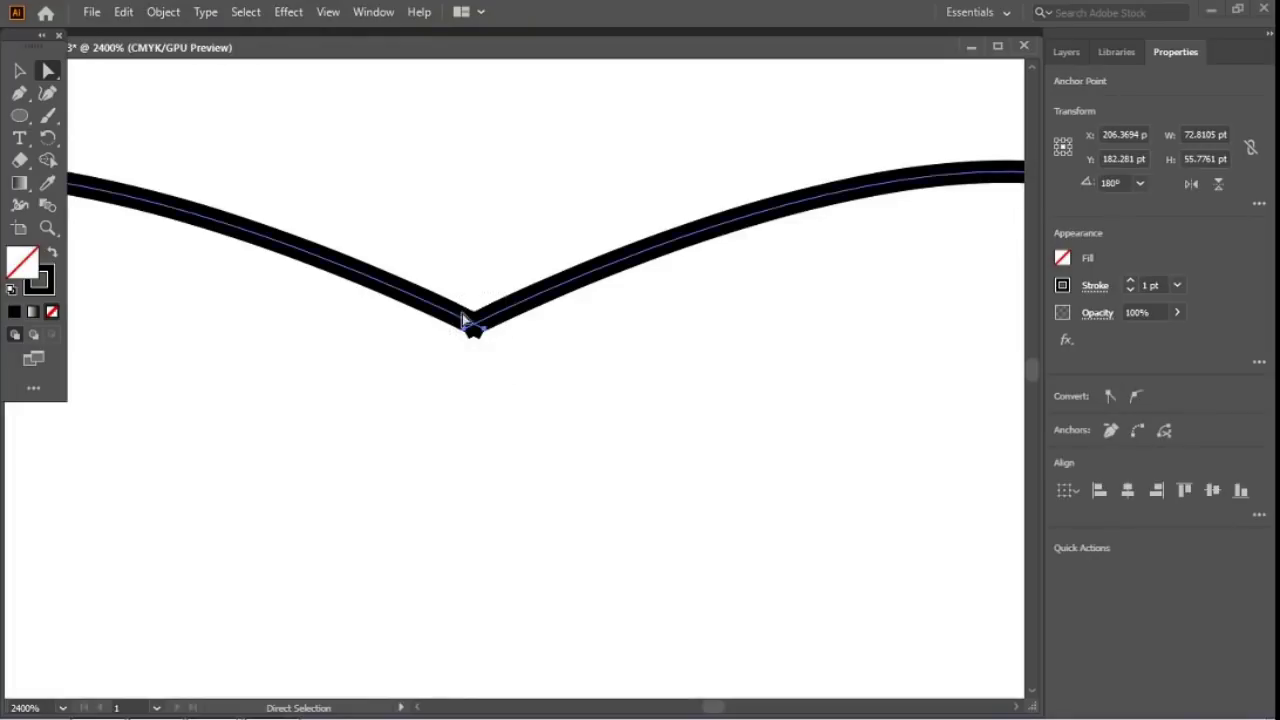
{"action": "right_click", "coordinate": [474, 334]}
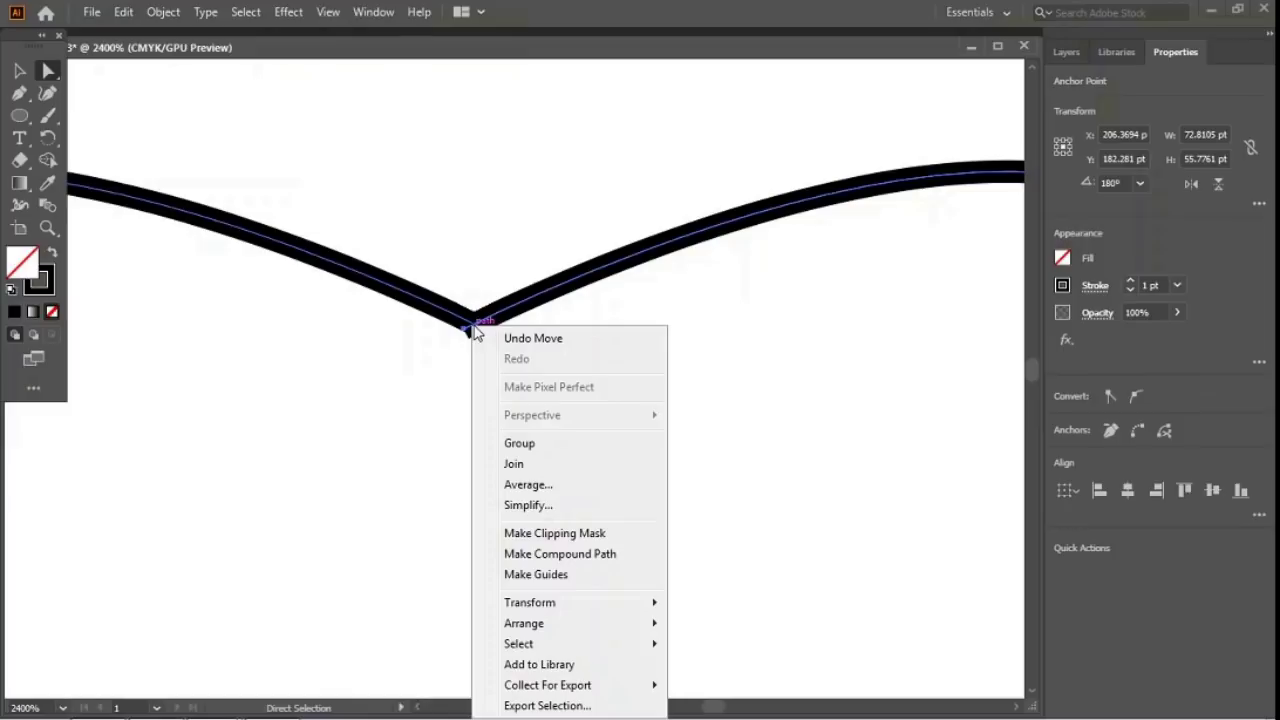
{"action": "left_click", "coordinate": [526, 486]}
{"action": "left_click_drag", "start_coordinate": [658, 248], "coordinate": [777, 211]}
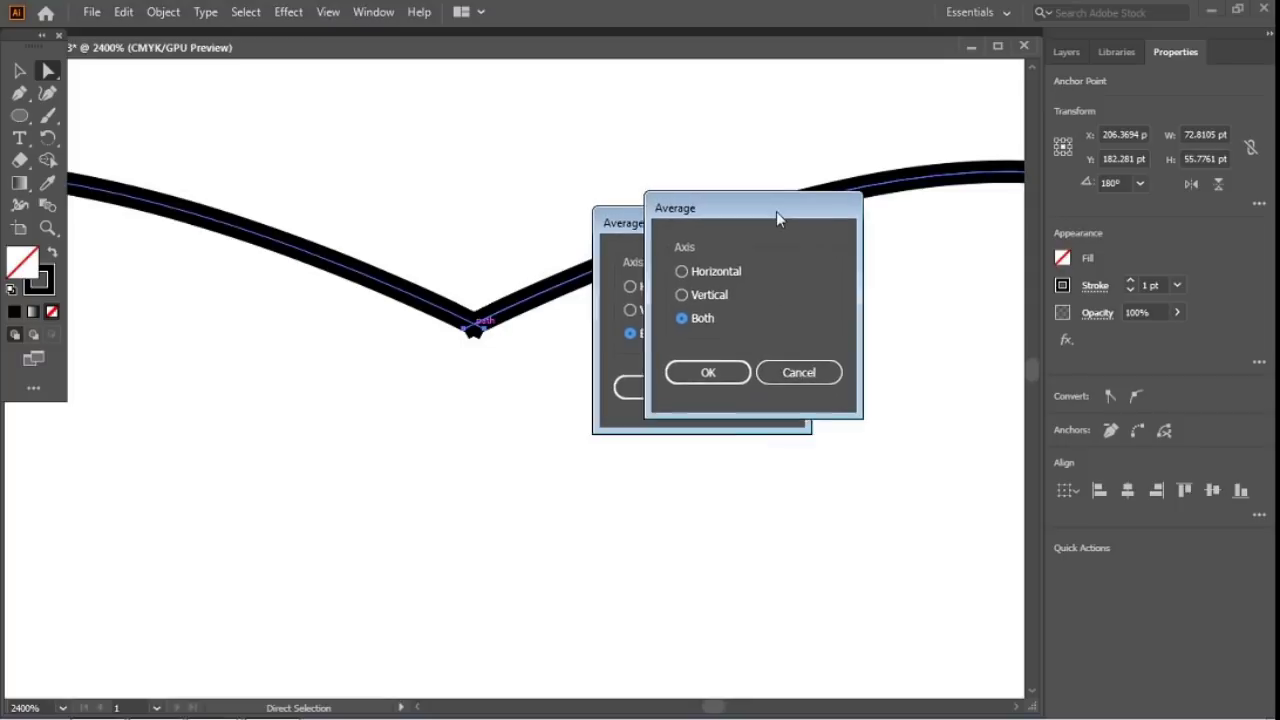
{"action": "left_click", "coordinate": [710, 374]}
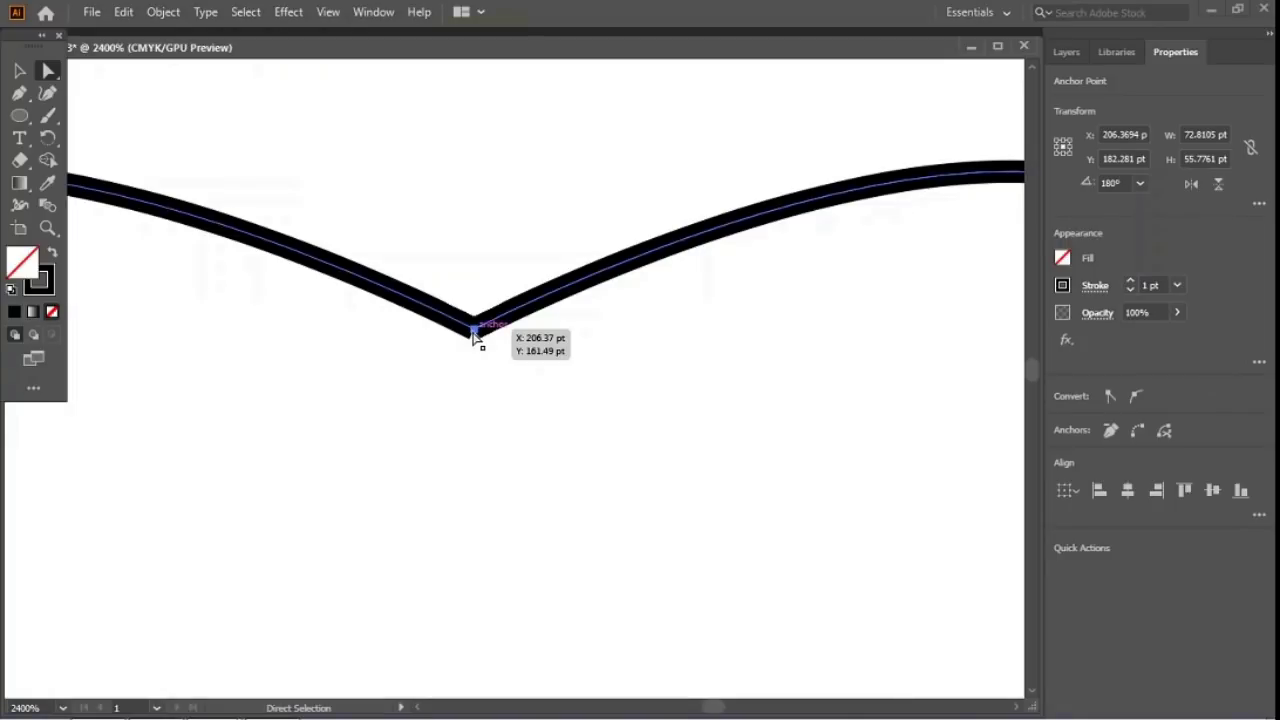
{"action": "key", "text": "ctrl"}
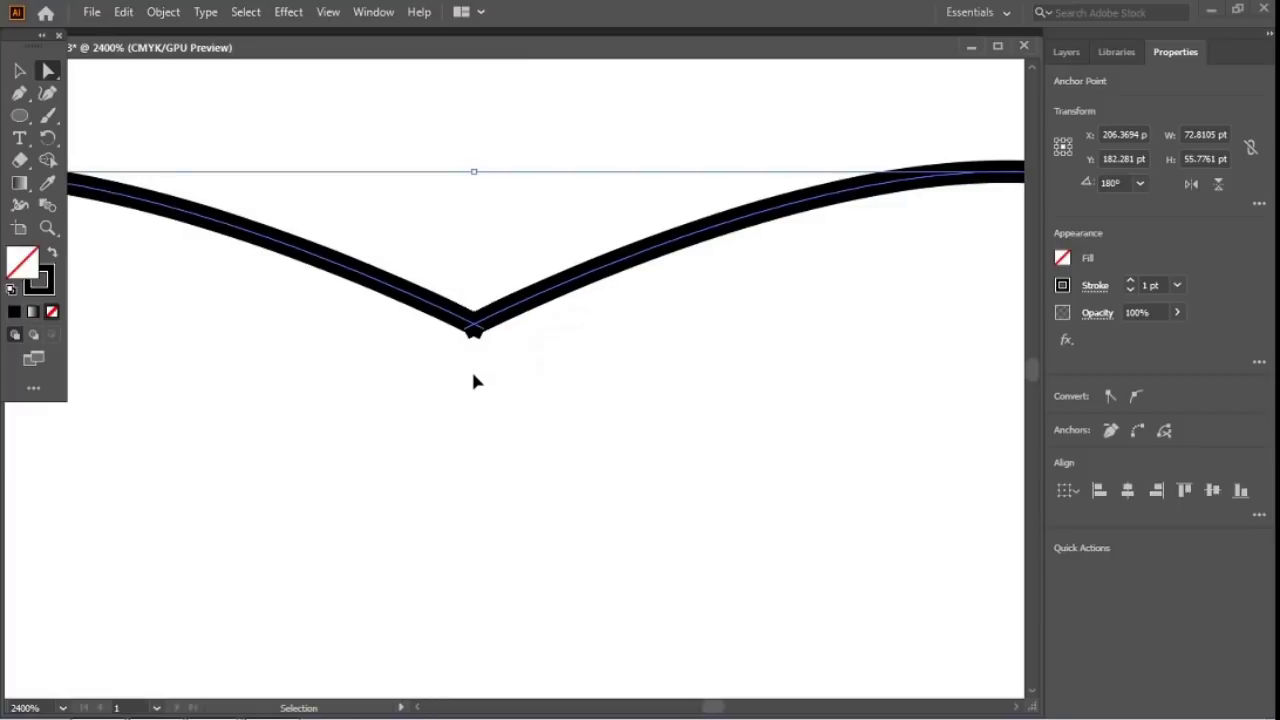
Step: Try averaging all anchors of both heart halves with the whole paths selected, and undo it
{"action": "left_click", "coordinate": [472, 334]}
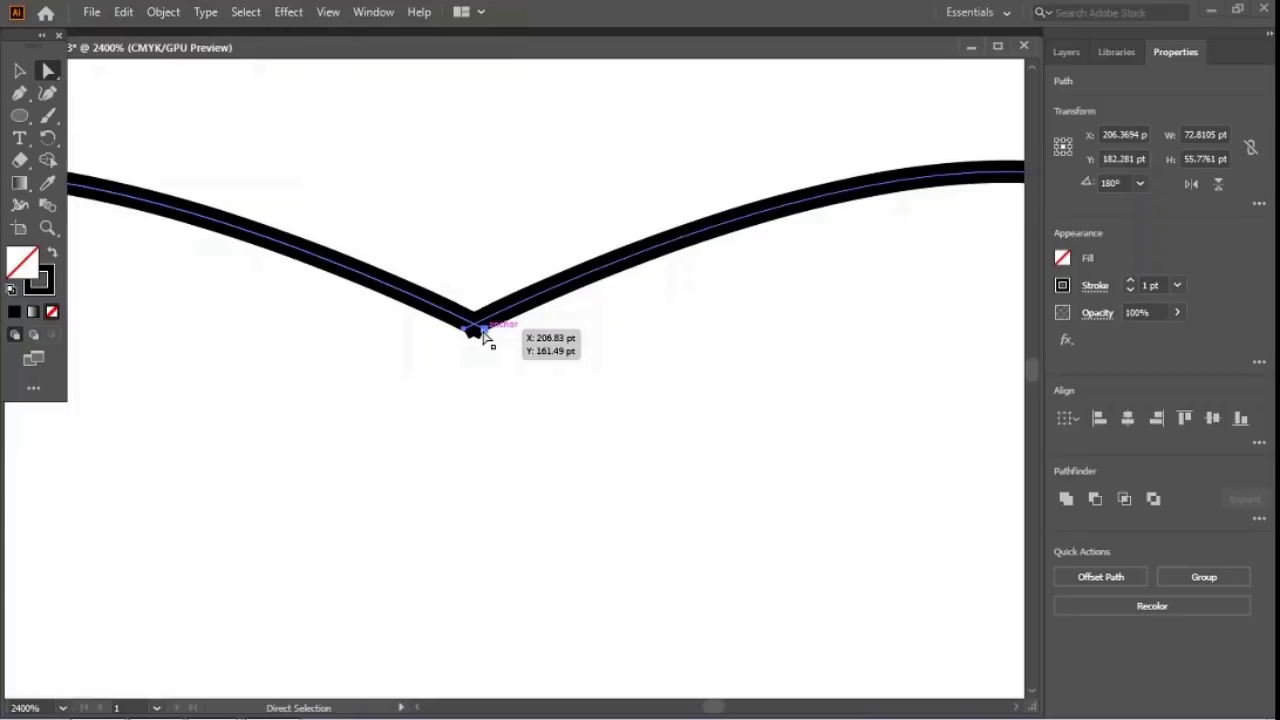
{"action": "right_click", "coordinate": [484, 338]}
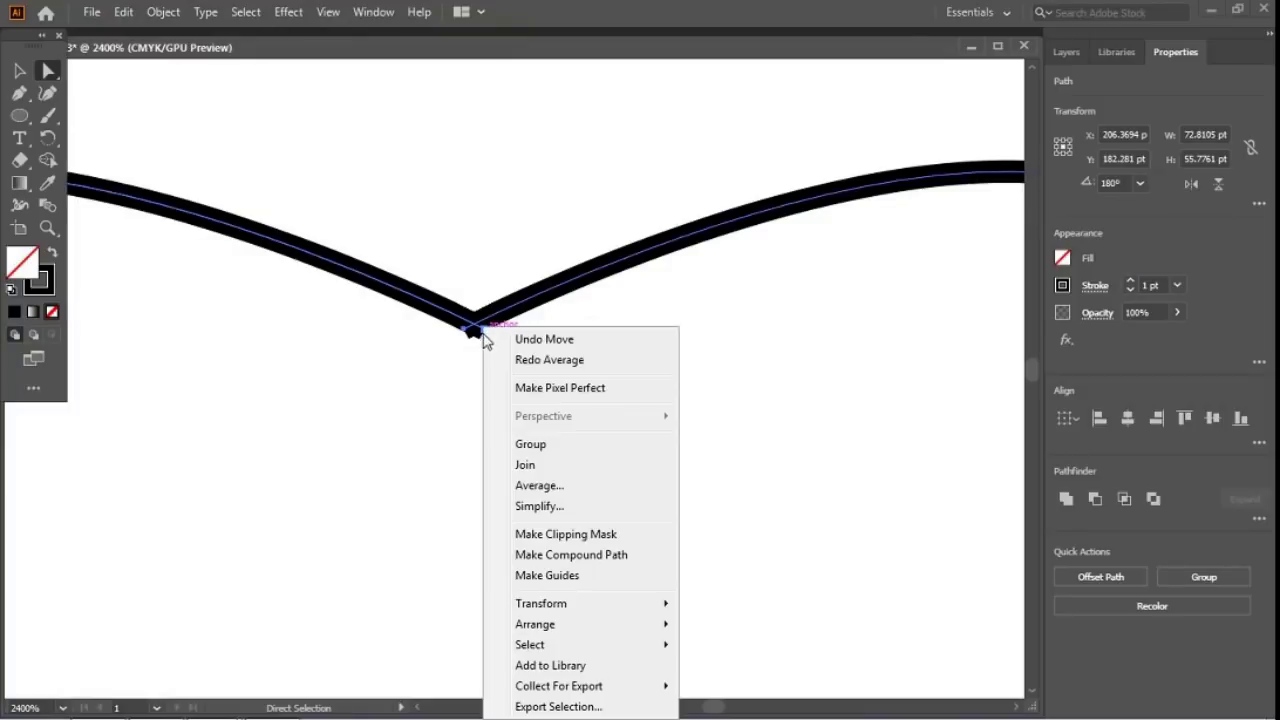
{"action": "left_click", "coordinate": [540, 492]}
{"action": "left_click", "coordinate": [692, 372]}
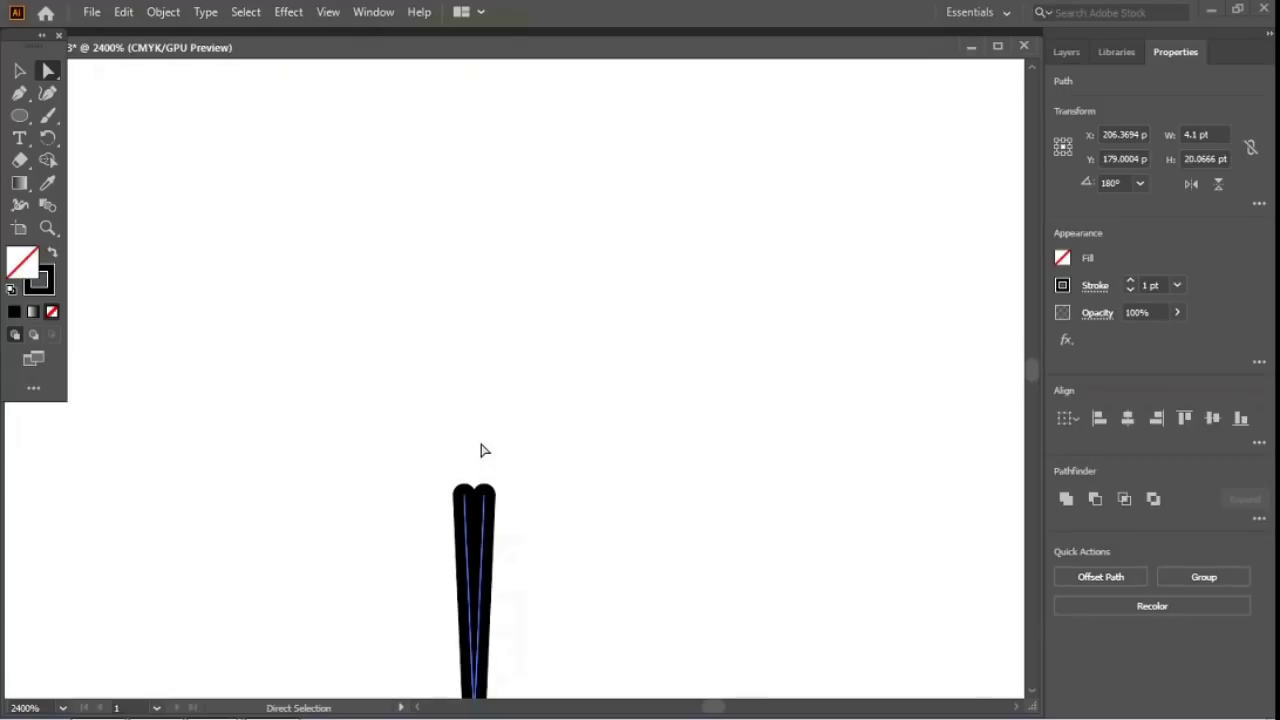
{"action": "key", "text": "ctrl+minus"}
{"action": "key", "text": "ctrl+minus"}
{"action": "key", "text": "ctrl+minus"}
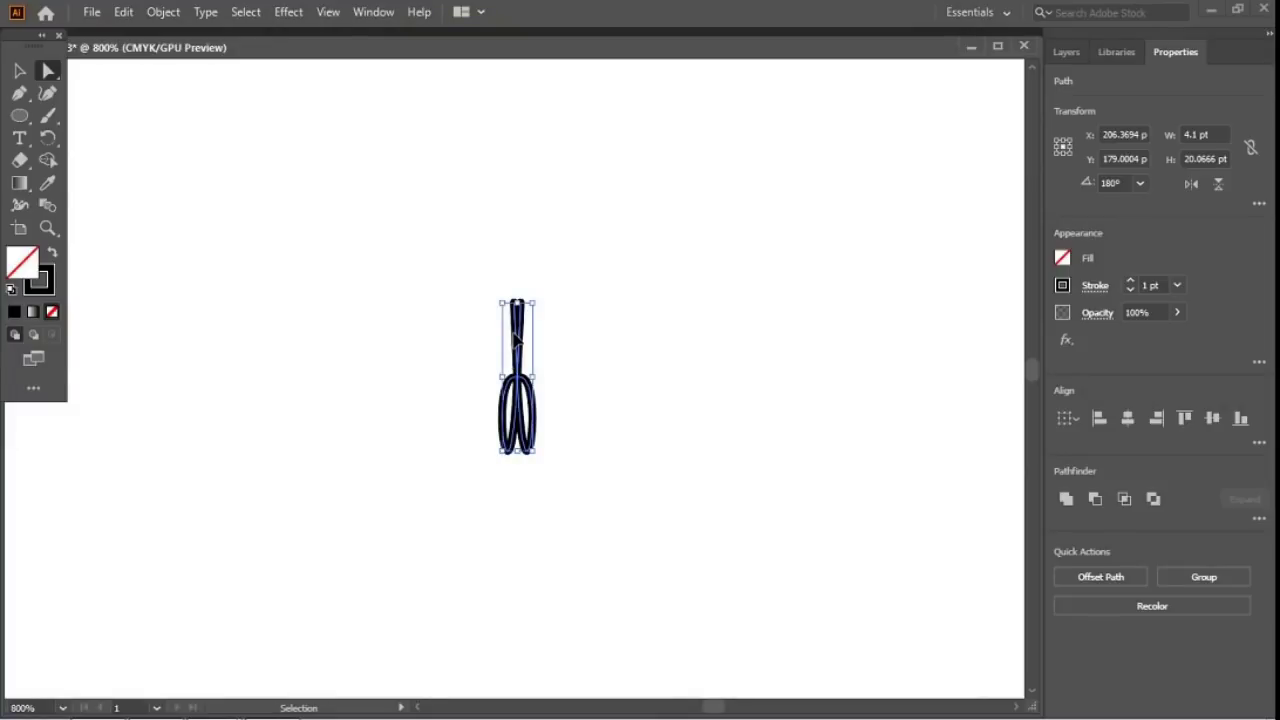
{"action": "key", "text": "ctrl+z"}
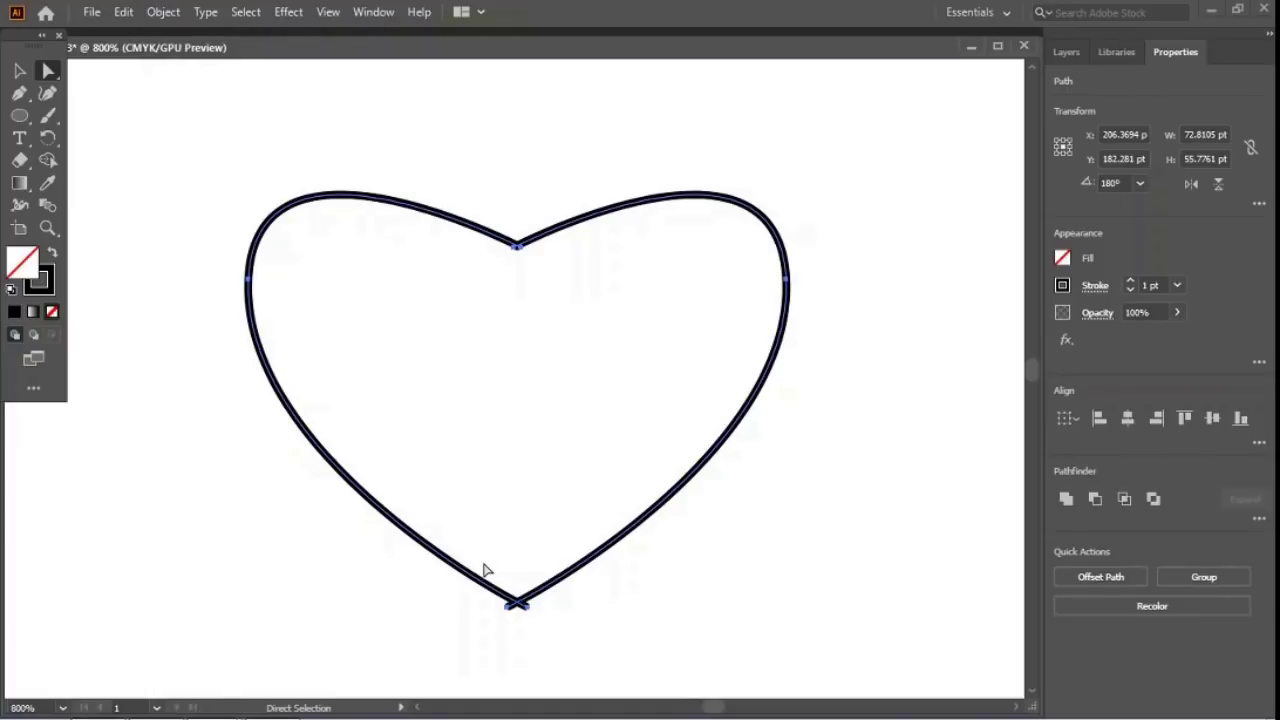
Step: Average the two open endpoints at the heart's top notch along both axes, selecting only those two anchors
{"action": "left_click", "coordinate": [531, 283]}
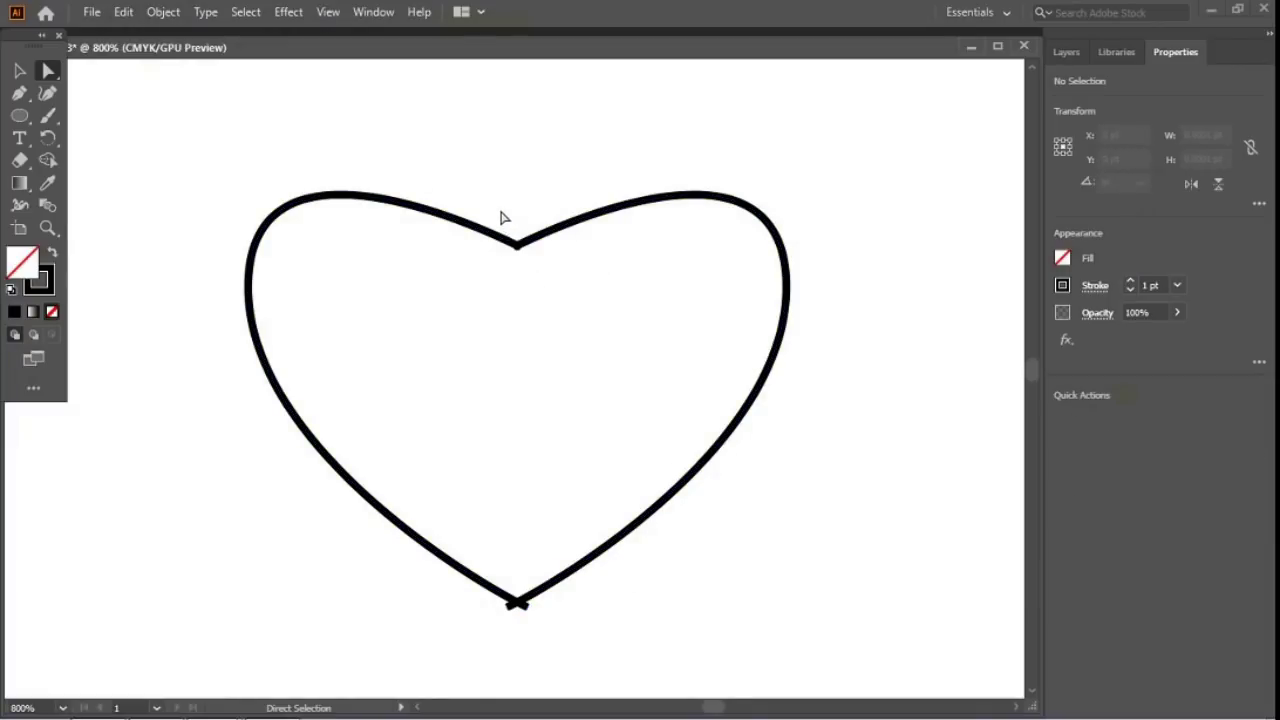
{"action": "left_click_drag", "start_coordinate": [500, 210], "coordinate": [533, 269]}
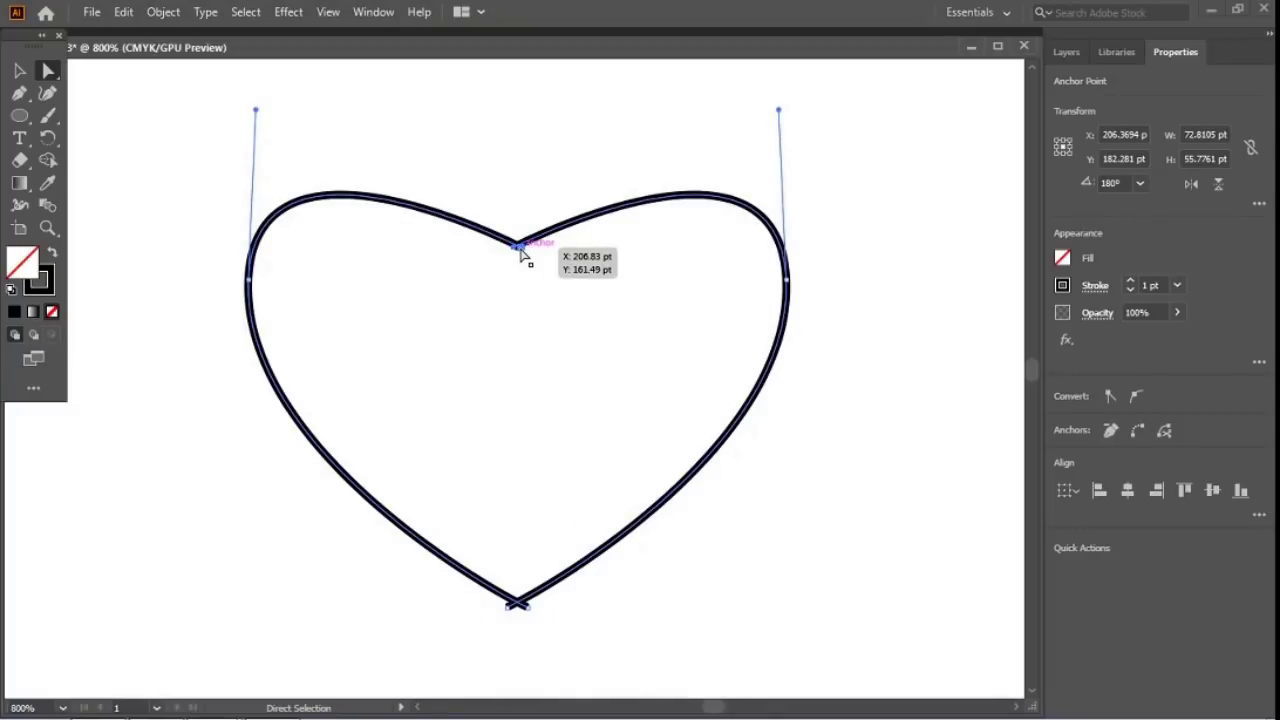
{"action": "key", "text": "z"}
{"action": "left_click", "coordinate": [518, 250]}
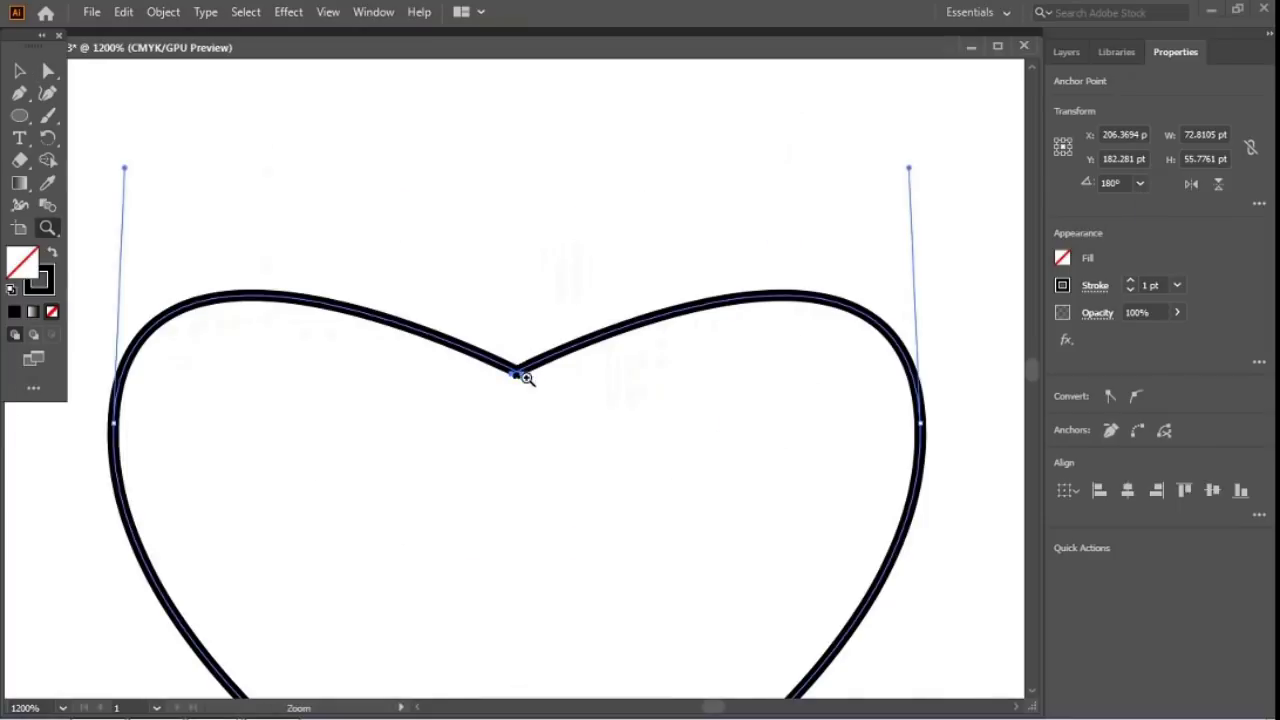
{"action": "left_click", "coordinate": [524, 377]}
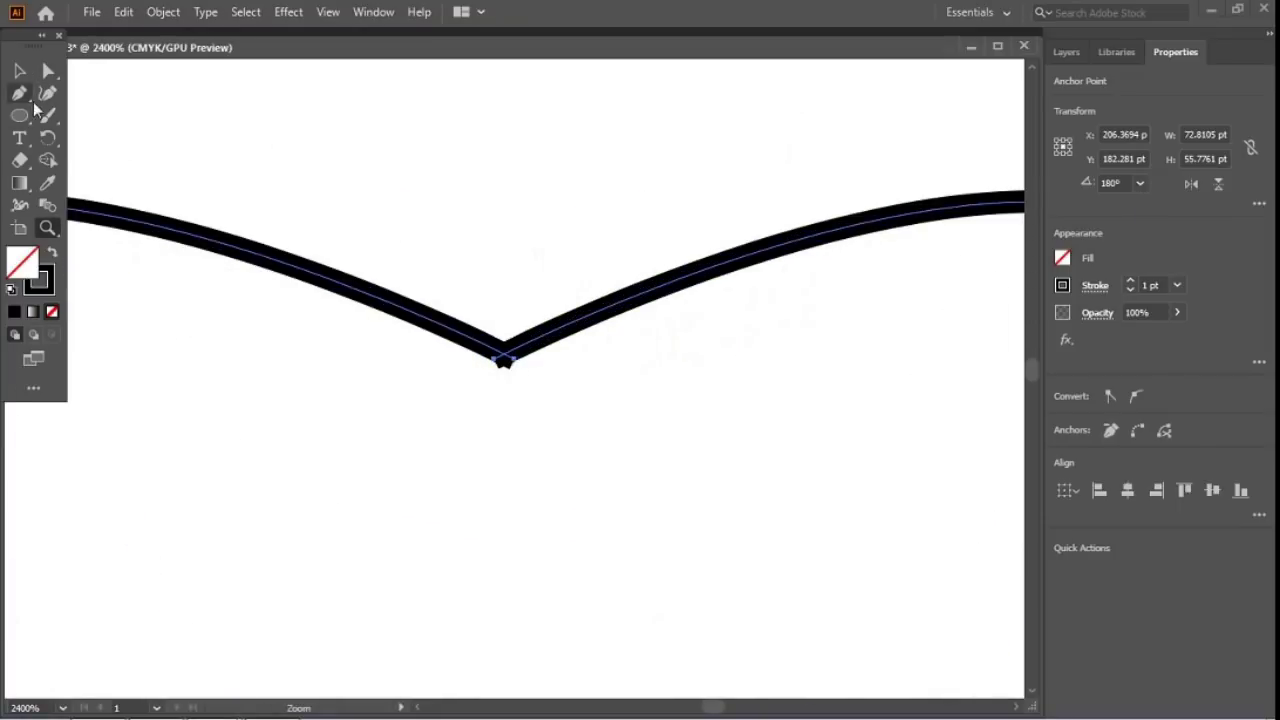
{"action": "left_click", "coordinate": [48, 70]}
{"action": "left_click", "coordinate": [514, 367]}
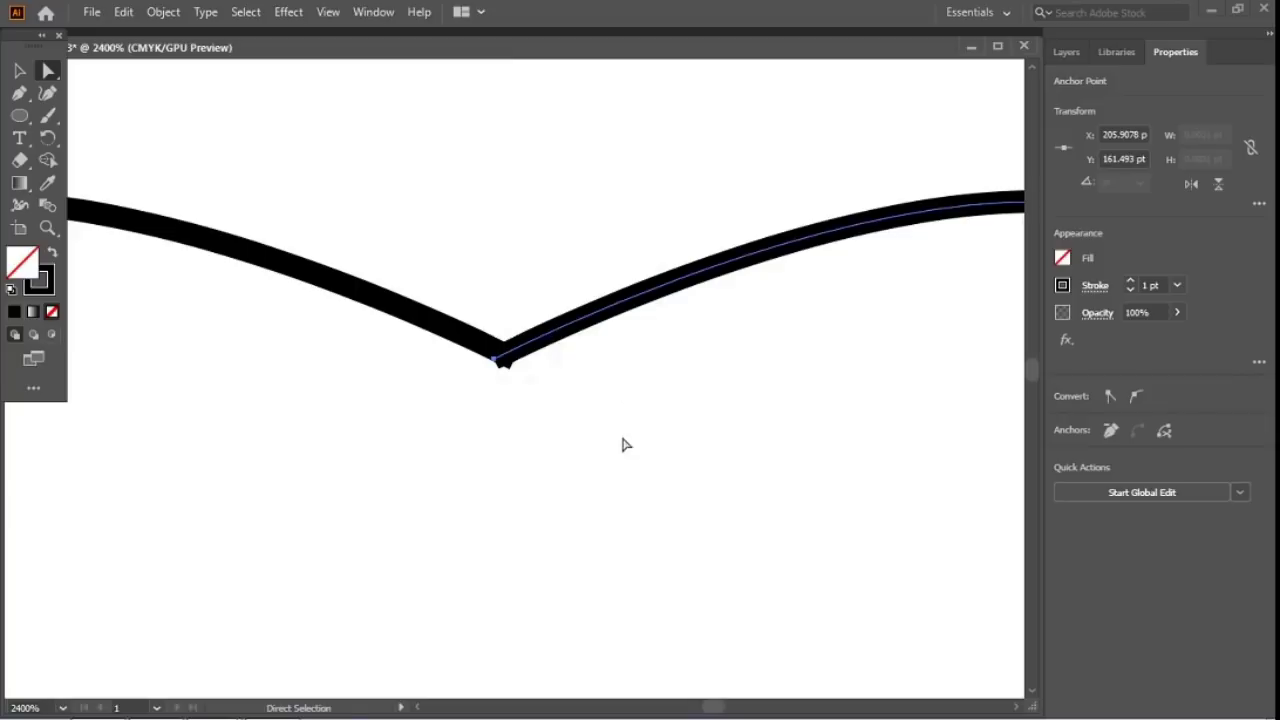
{"action": "left_click_drag", "start_coordinate": [622, 444], "coordinate": [464, 316]}
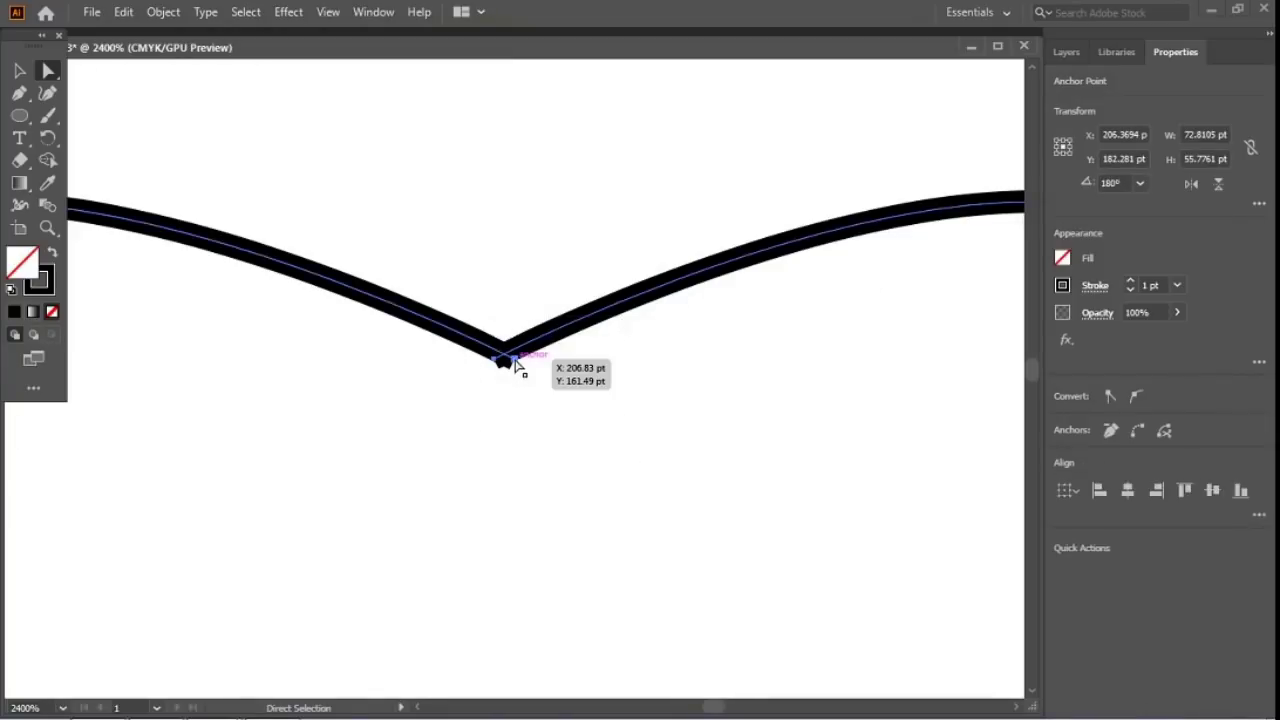
{"action": "right_click", "coordinate": [514, 367]}
{"action": "left_click", "coordinate": [566, 492]}
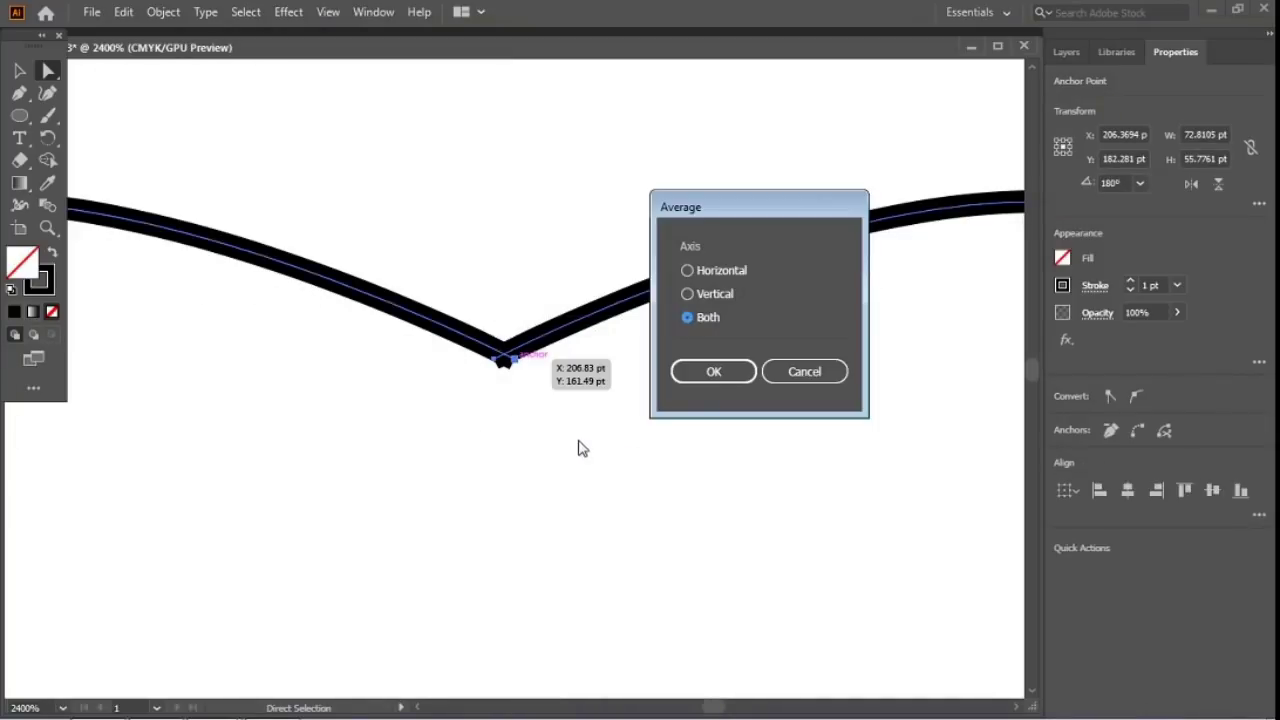
{"action": "left_click", "coordinate": [713, 371]}
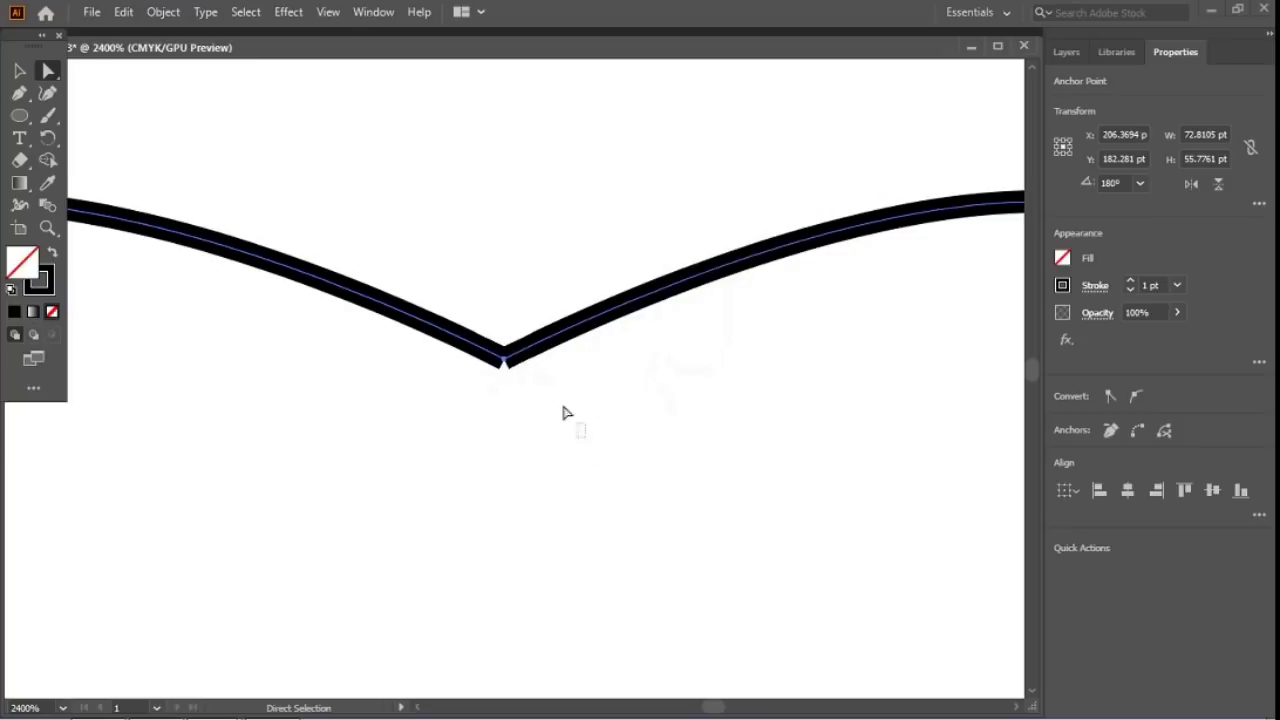
Step: Join the two coinciding endpoints at the heart's top notch and deselect the path
{"action": "left_click_drag", "start_coordinate": [586, 437], "coordinate": [478, 326]}
{"action": "right_click", "coordinate": [505, 366]}
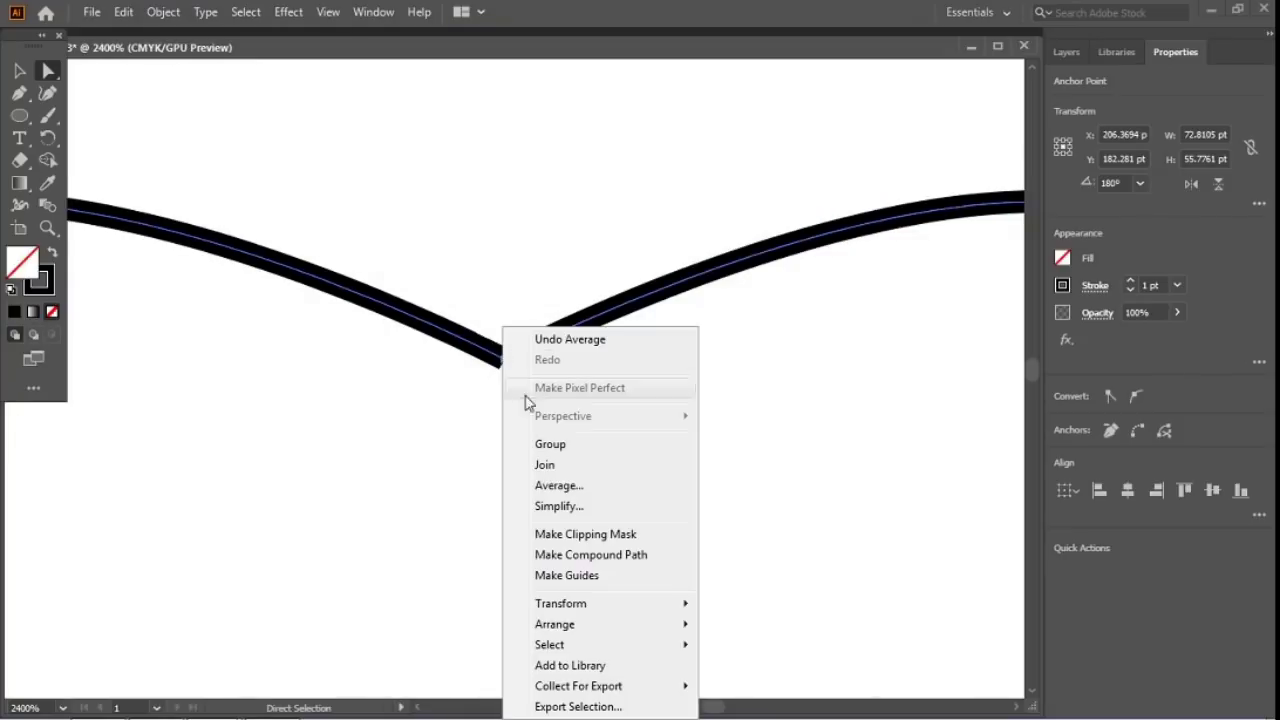
{"action": "left_click", "coordinate": [540, 462]}
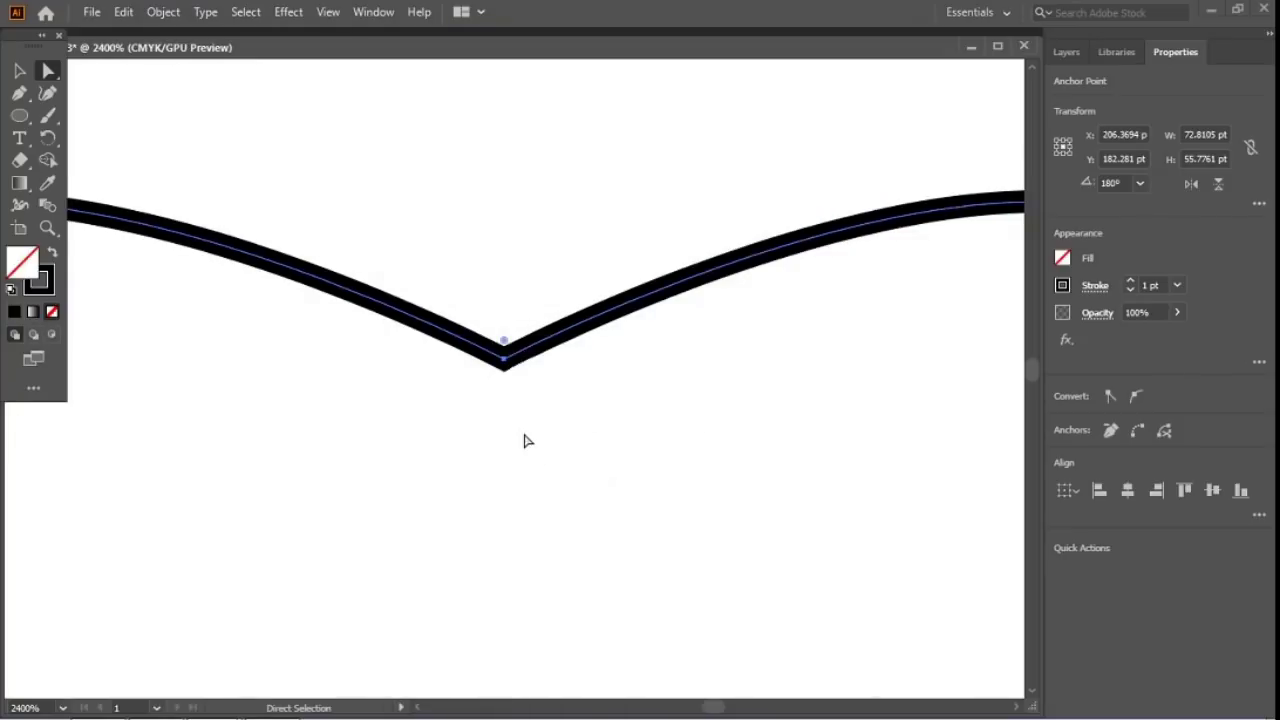
{"action": "left_click", "coordinate": [556, 515]}
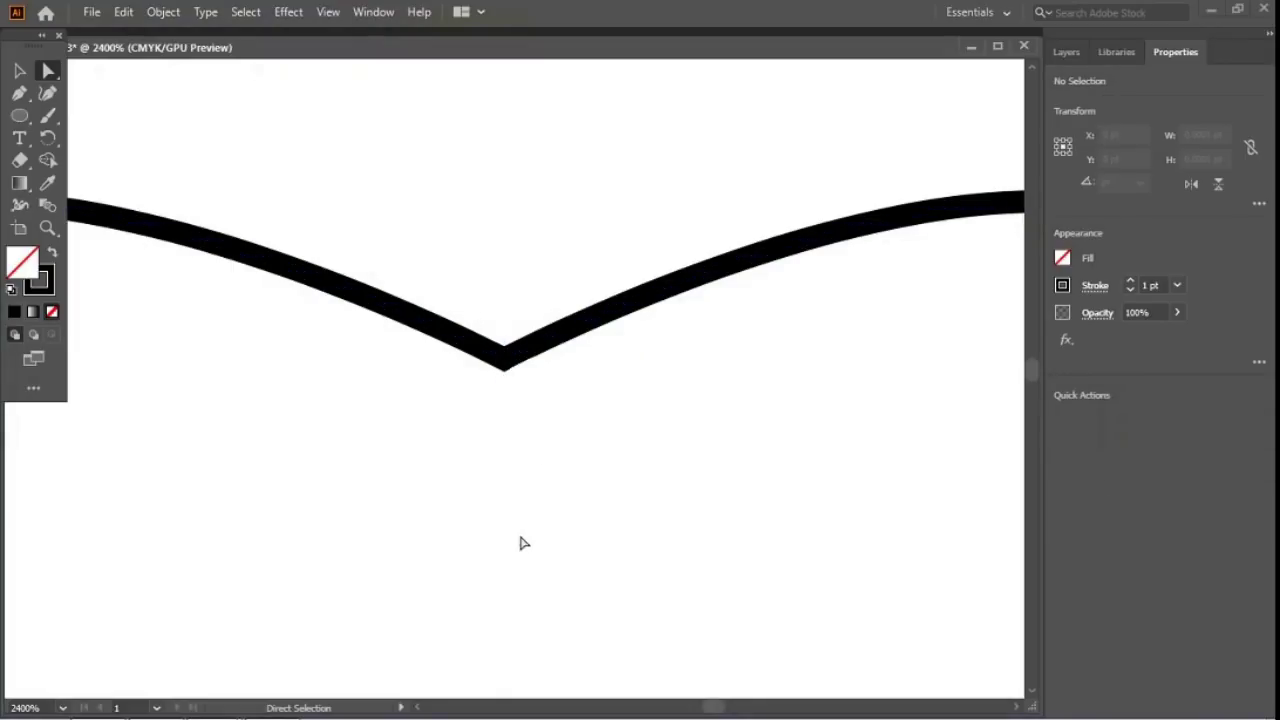
Step: Average the two crossing endpoints at the heart's bottom tip onto one point, selecting only those two anchors
{"action": "key", "text": "ctrl+minus"}
{"action": "key", "text": "ctrl+minus"}
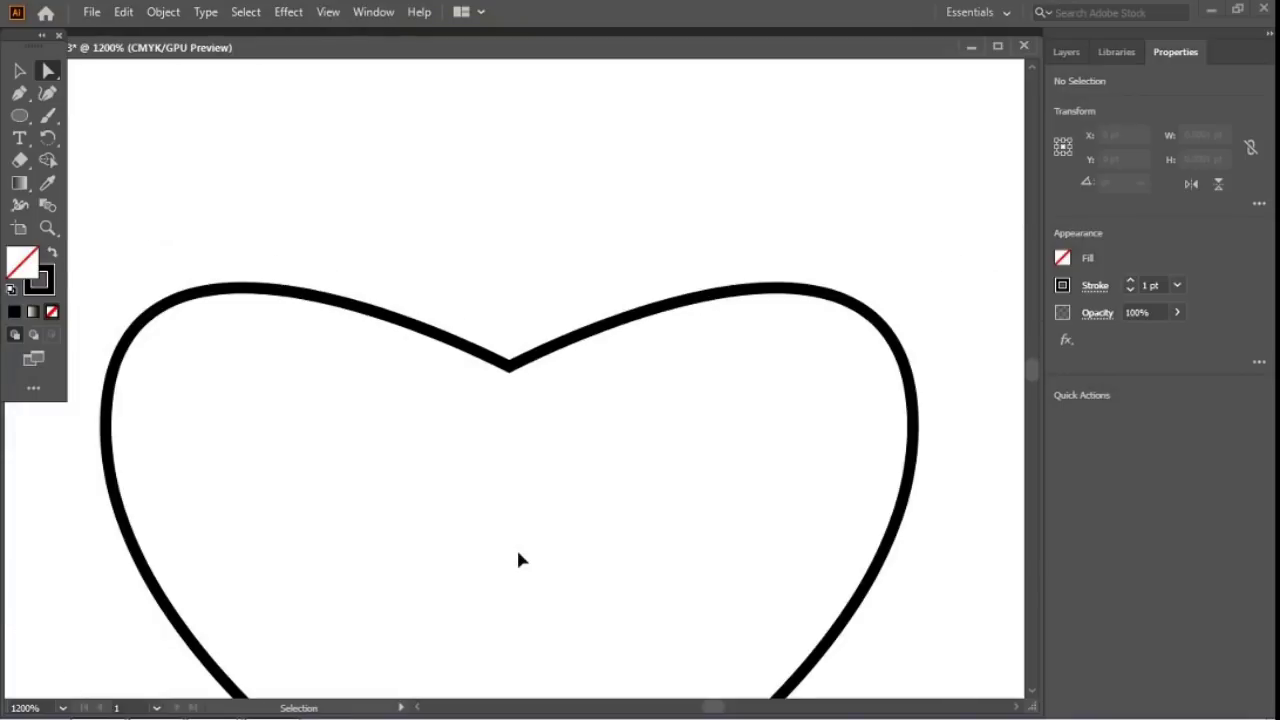
{"action": "left_click_drag", "start_coordinate": [457, 543], "coordinate": [477, 311]}
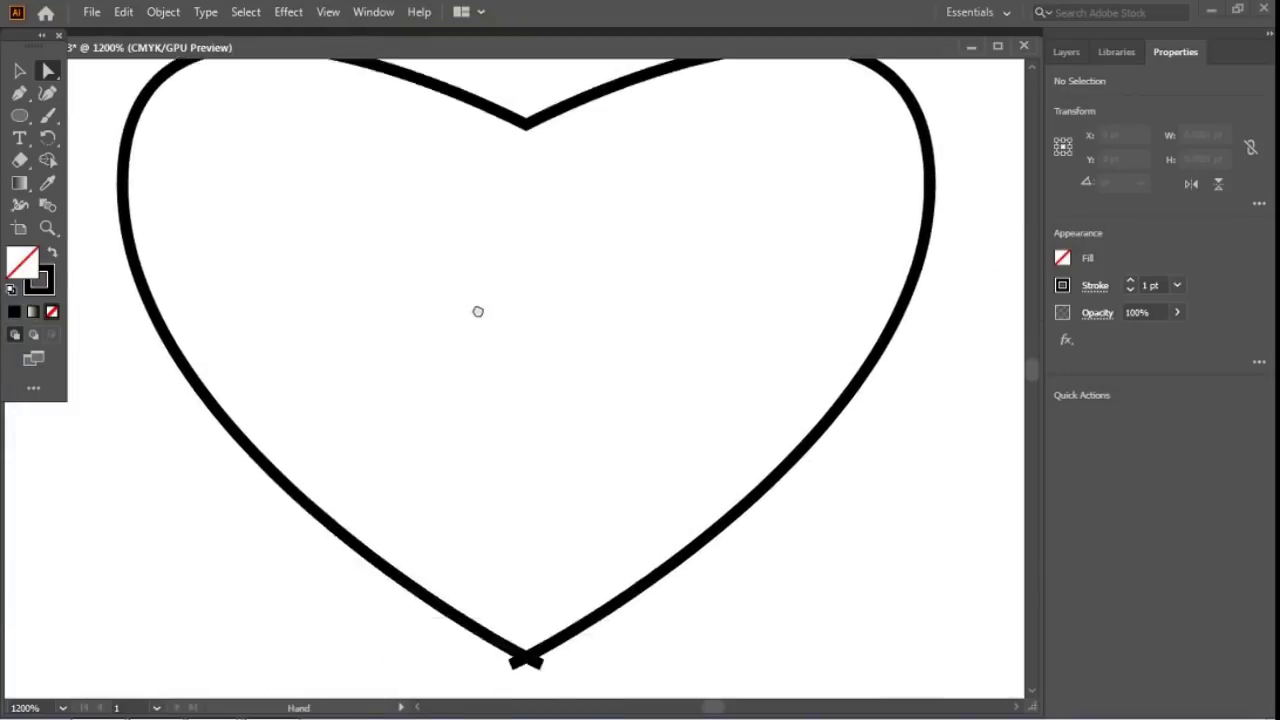
{"action": "left_click_drag", "start_coordinate": [566, 592], "coordinate": [566, 443]}
{"action": "key", "text": "z"}
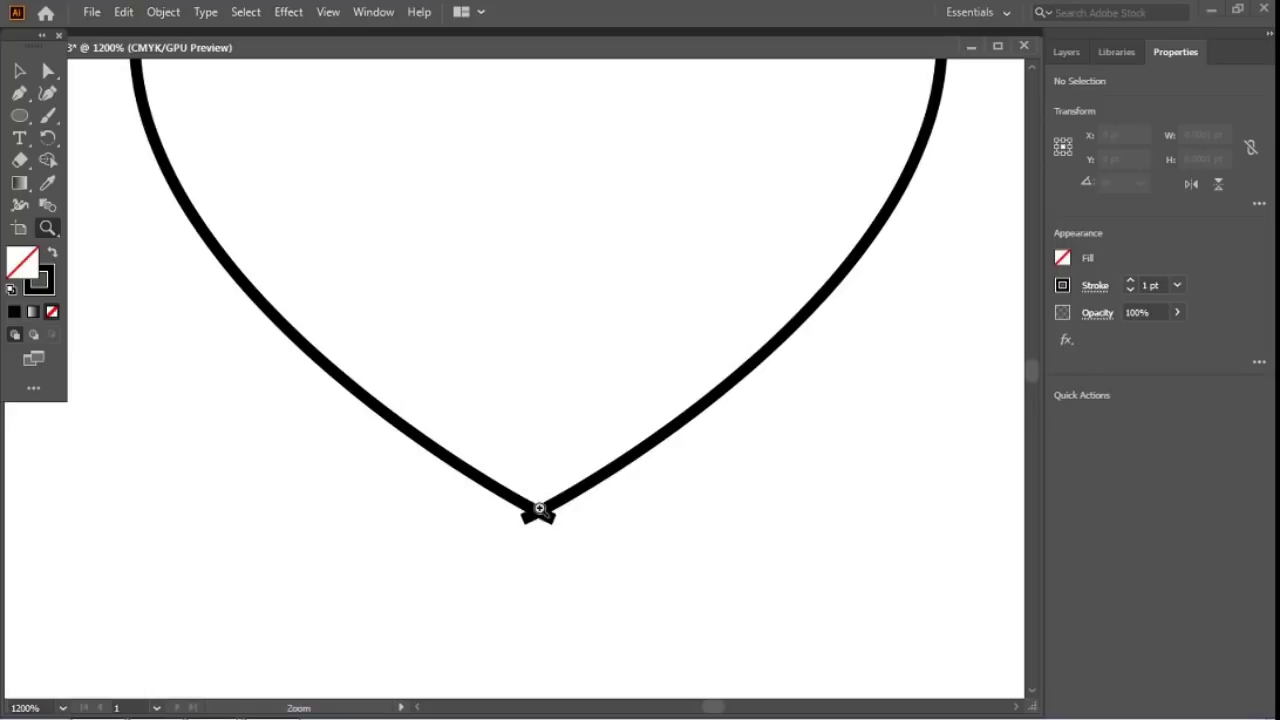
{"action": "left_click", "coordinate": [506, 443]}
{"action": "left_click", "coordinate": [511, 399]}
{"action": "left_click", "coordinate": [514, 383]}
{"action": "left_click", "coordinate": [523, 372]}
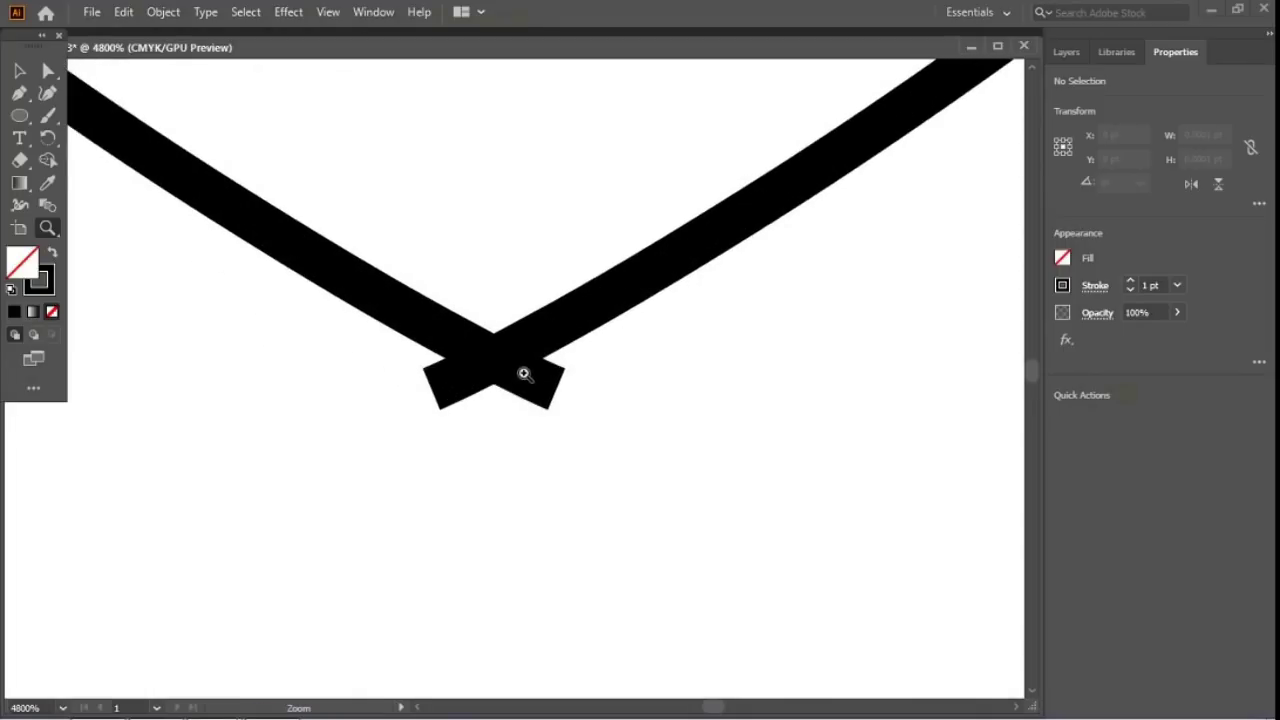
{"action": "left_click", "coordinate": [523, 372]}
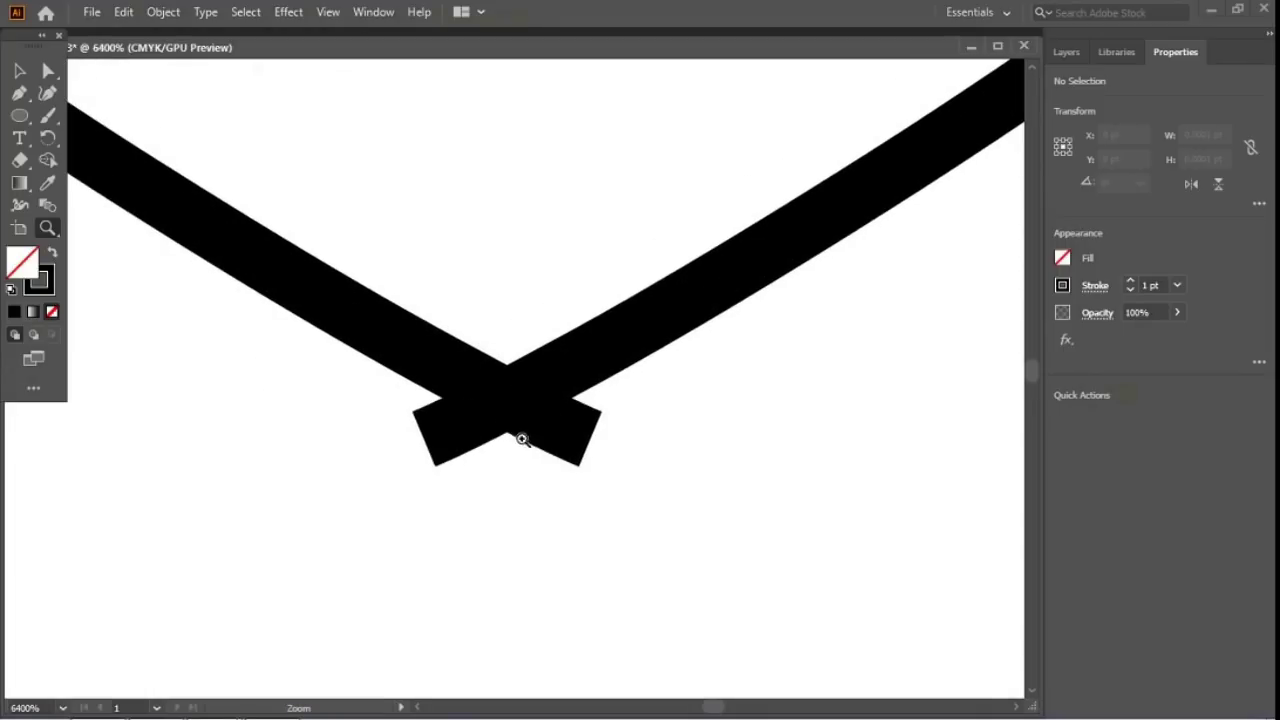
{"action": "left_click", "coordinate": [48, 72]}
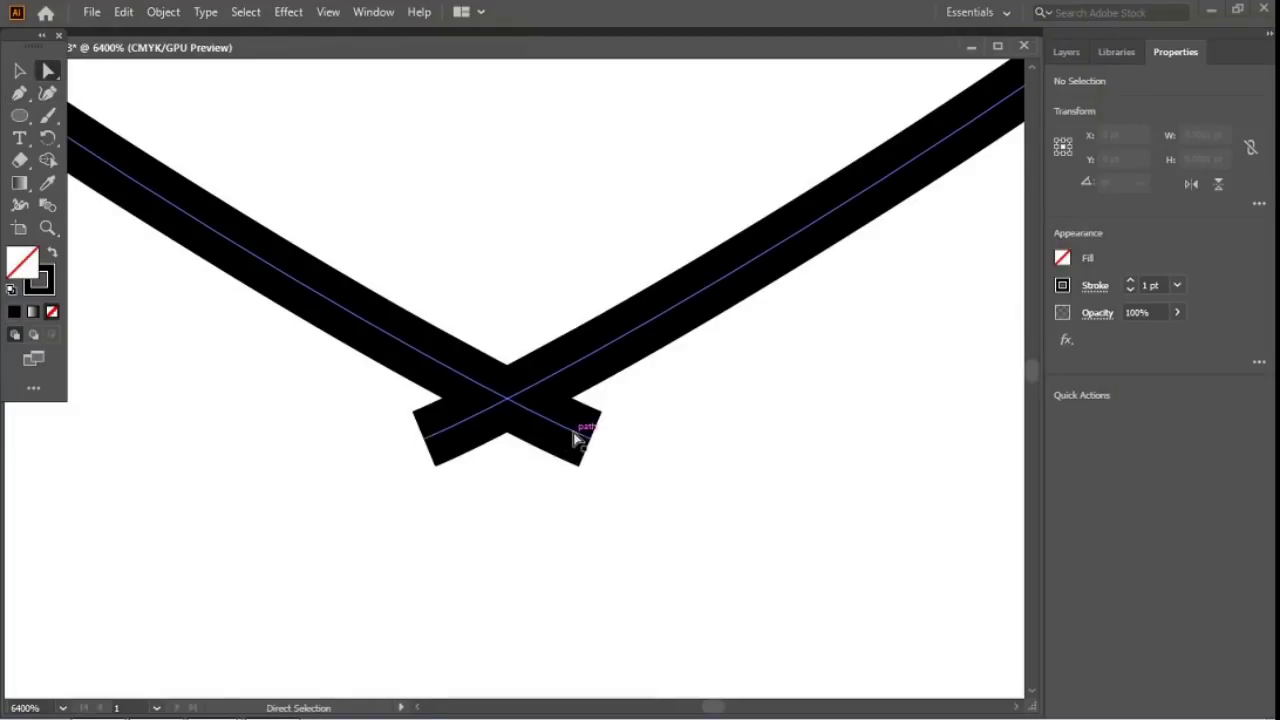
{"action": "left_click_drag", "start_coordinate": [620, 504], "coordinate": [588, 470]}
{"action": "left_click", "coordinate": [591, 440]}
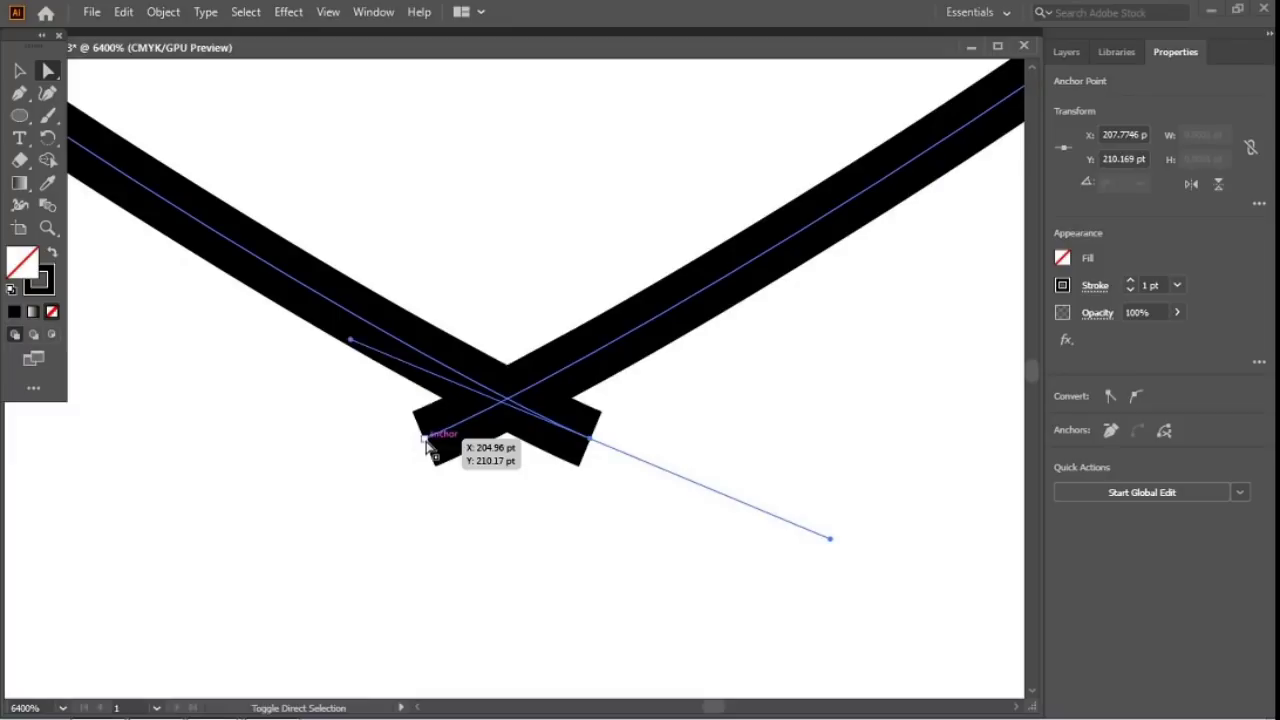
{"action": "left_click", "coordinate": [541, 458]}
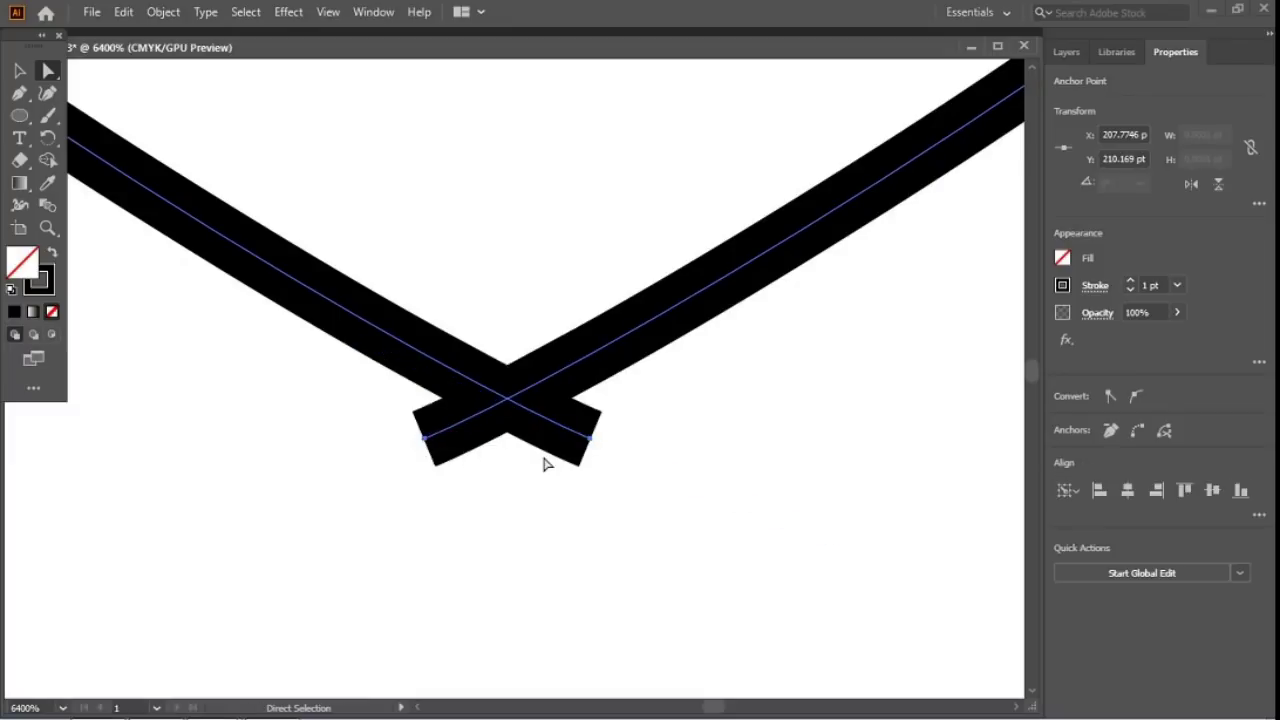
{"action": "right_click", "coordinate": [425, 438]}
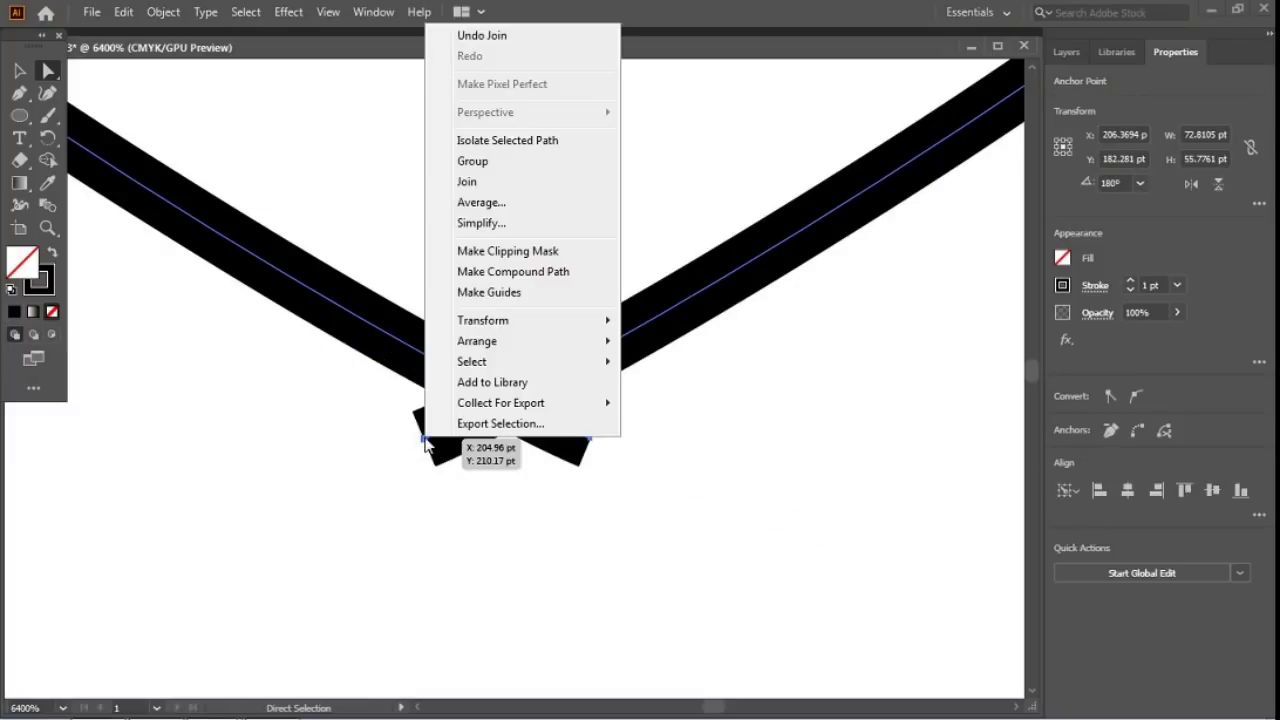
{"action": "left_click", "coordinate": [477, 208]}
{"action": "left_click", "coordinate": [711, 371]}
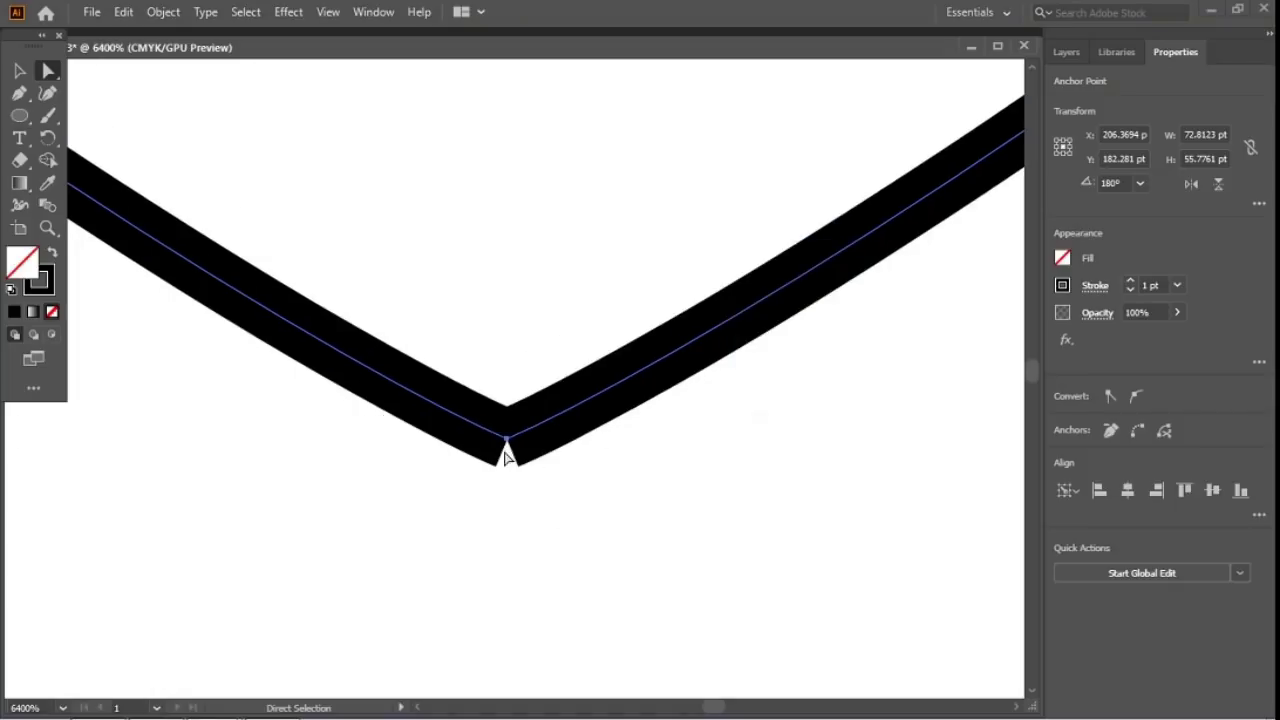
Step: Join the two coinciding endpoints at the heart's bottom tip to close the outline
{"action": "key", "text": "ctrl+minus"}
{"action": "key", "text": "ctrl+minus"}
{"action": "key", "text": "ctrl+minus"}
{"action": "key", "text": "ctrl+minus"}
{"action": "key", "text": "ctrl+minus"}
{"action": "key", "text": "ctrl+minus"}
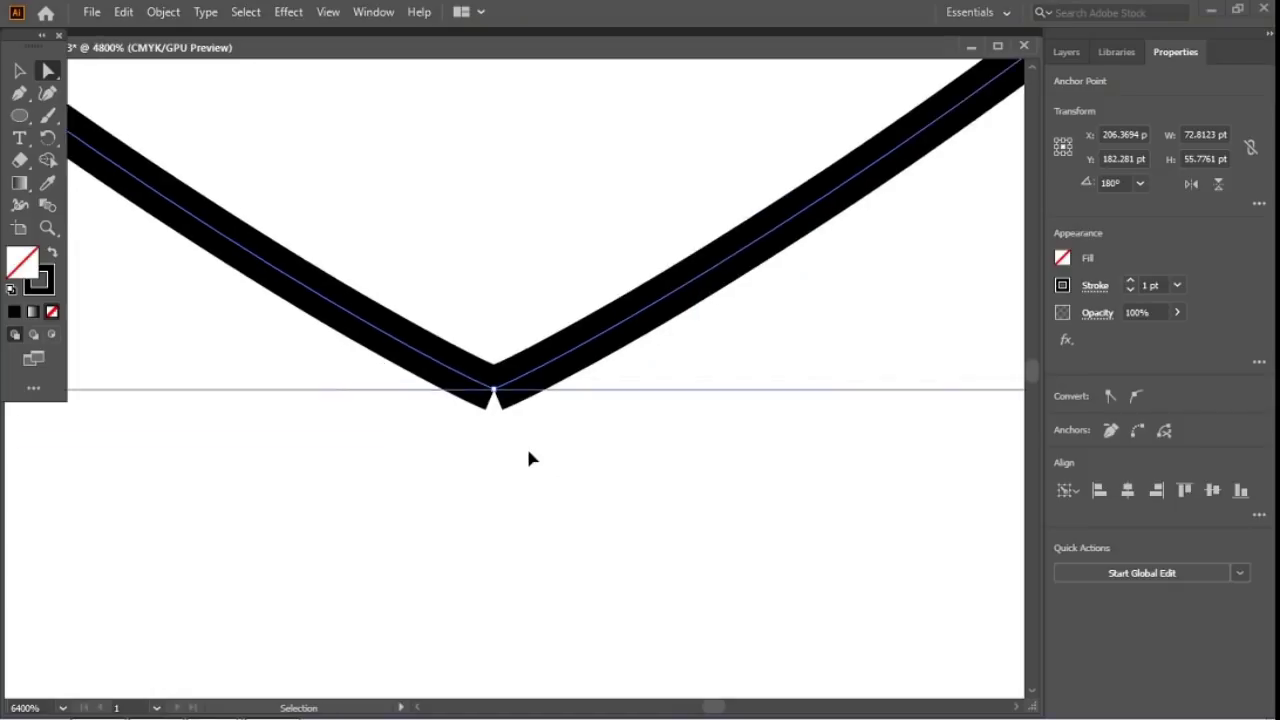
{"action": "key", "text": "ctrl+minus"}
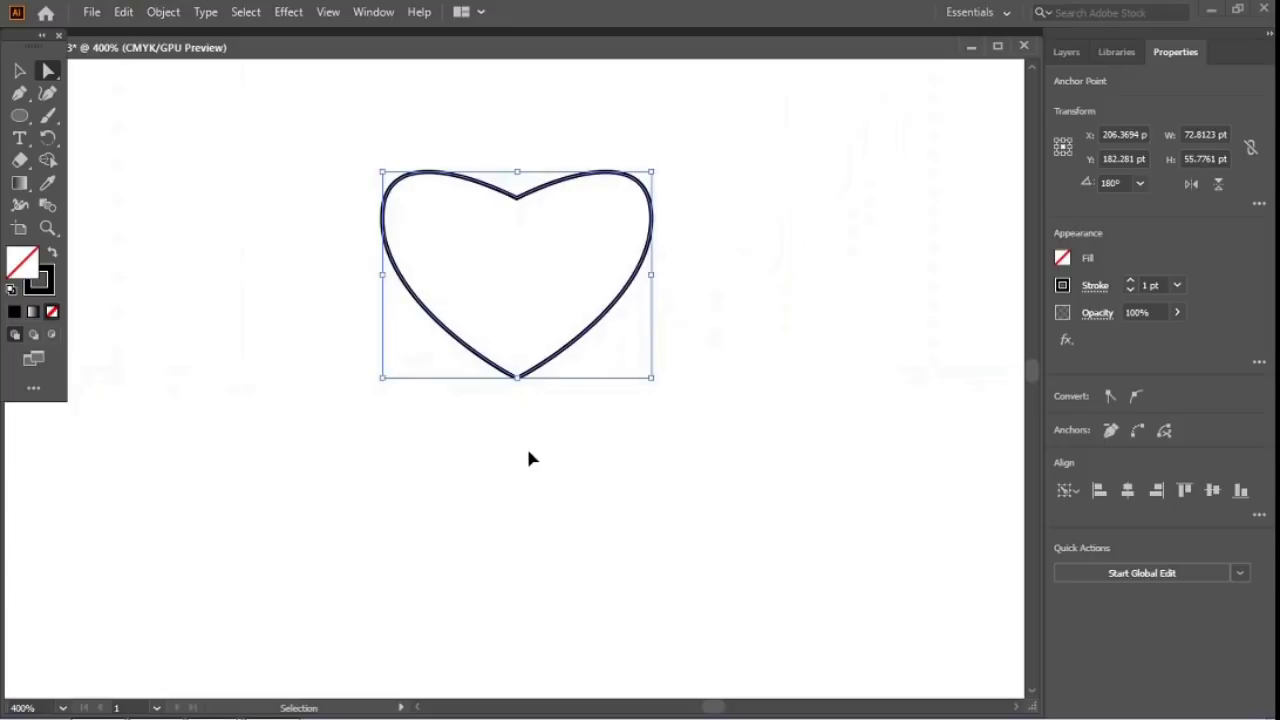
{"action": "key", "text": "ctrl+plus"}
{"action": "key", "text": "a"}
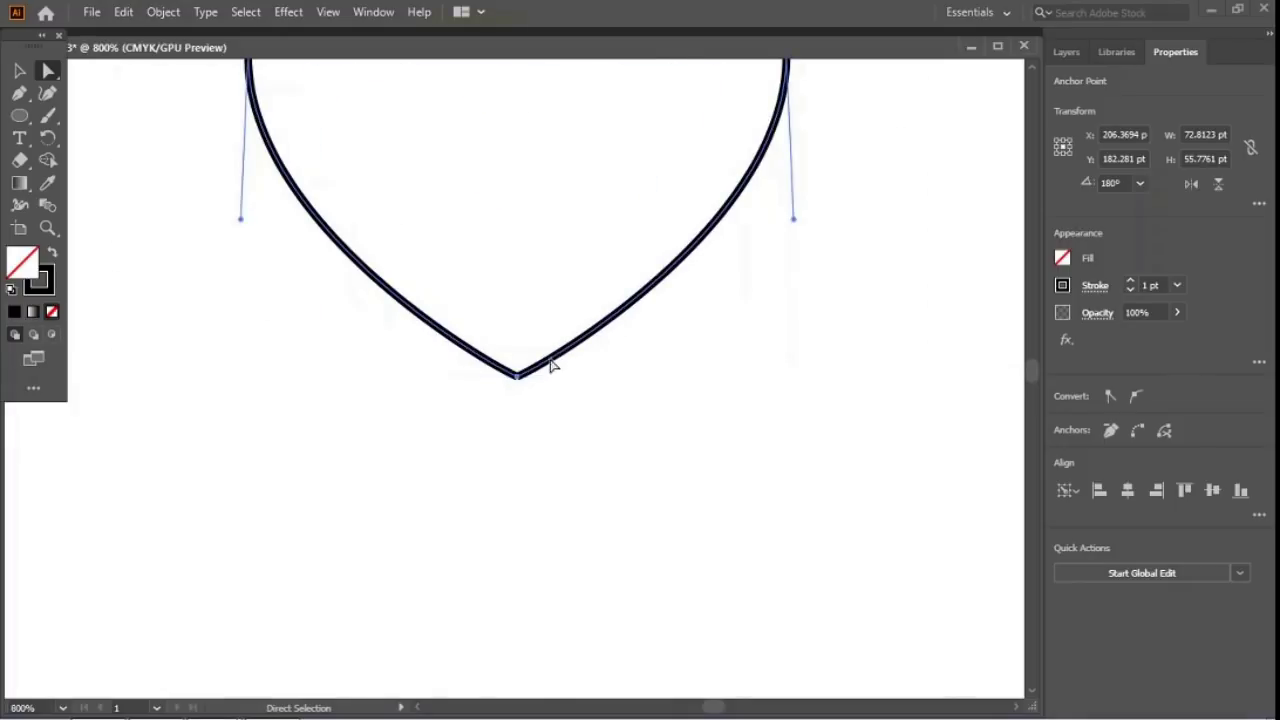
{"action": "right_click", "coordinate": [522, 378]}
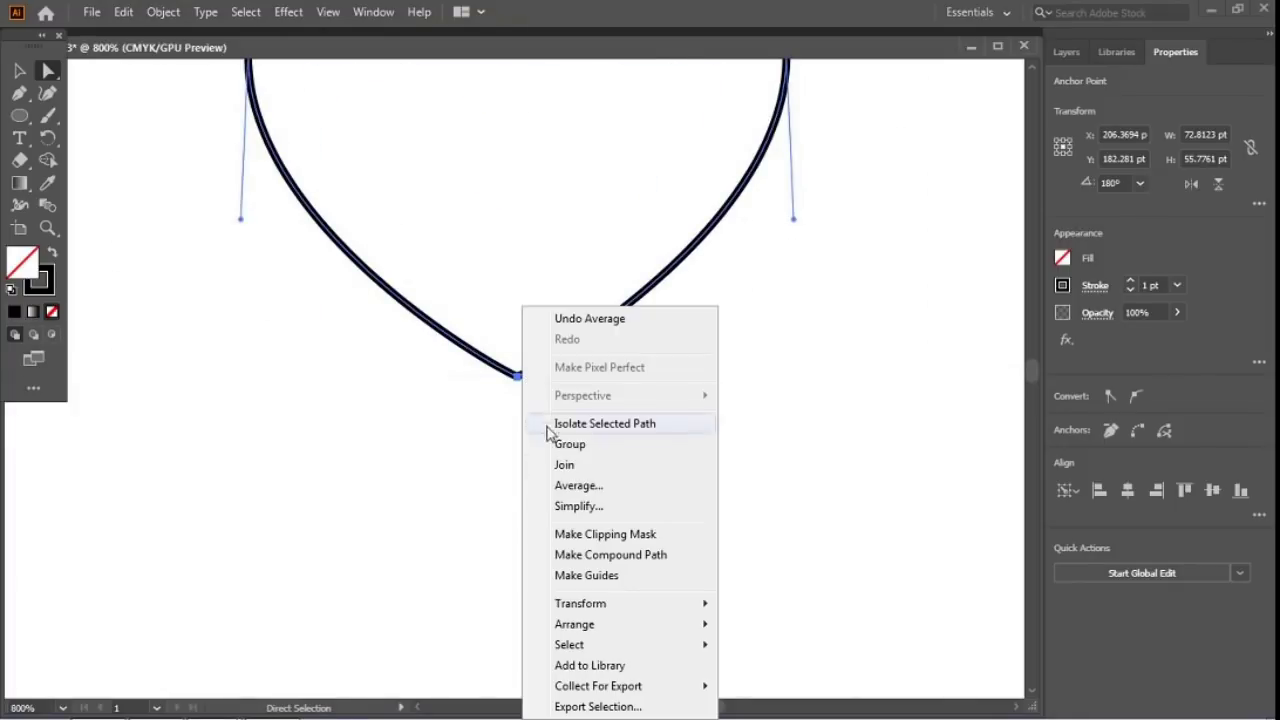
{"action": "left_click", "coordinate": [560, 466]}
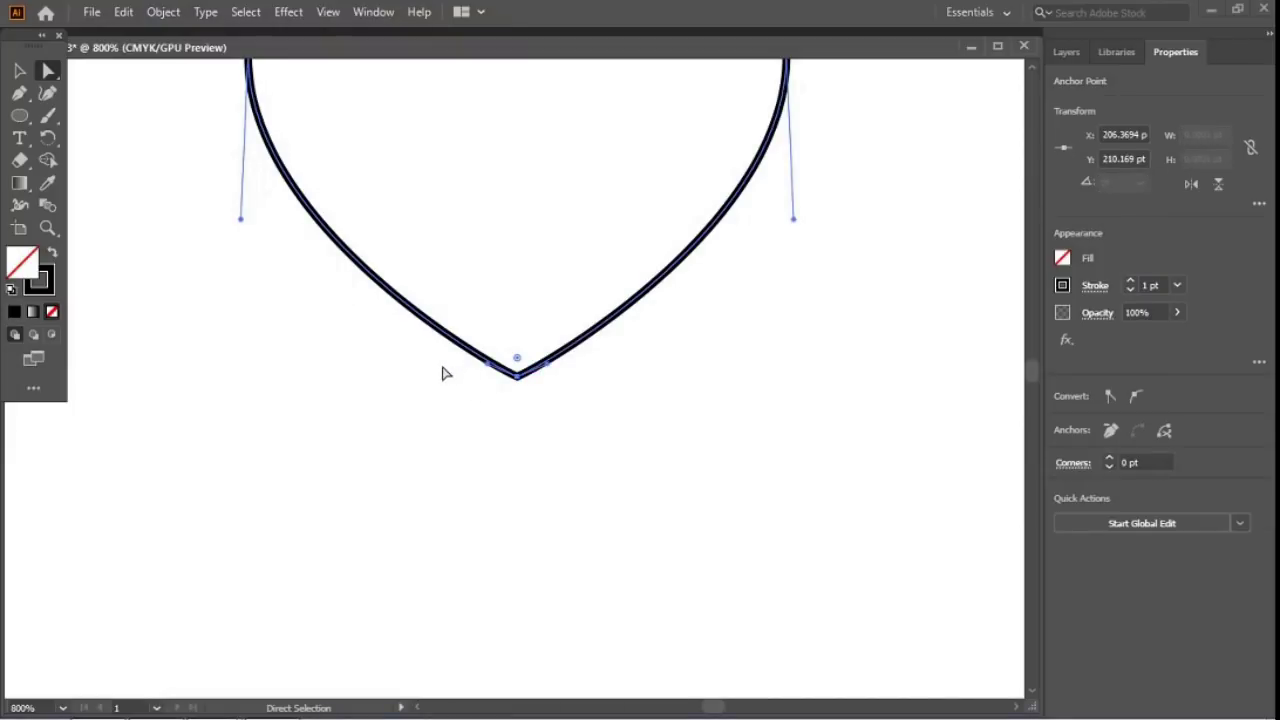
Step: Move the whole closed heart about 14 pt left and 28 pt down, and reselect it
{"action": "key", "text": "v"}
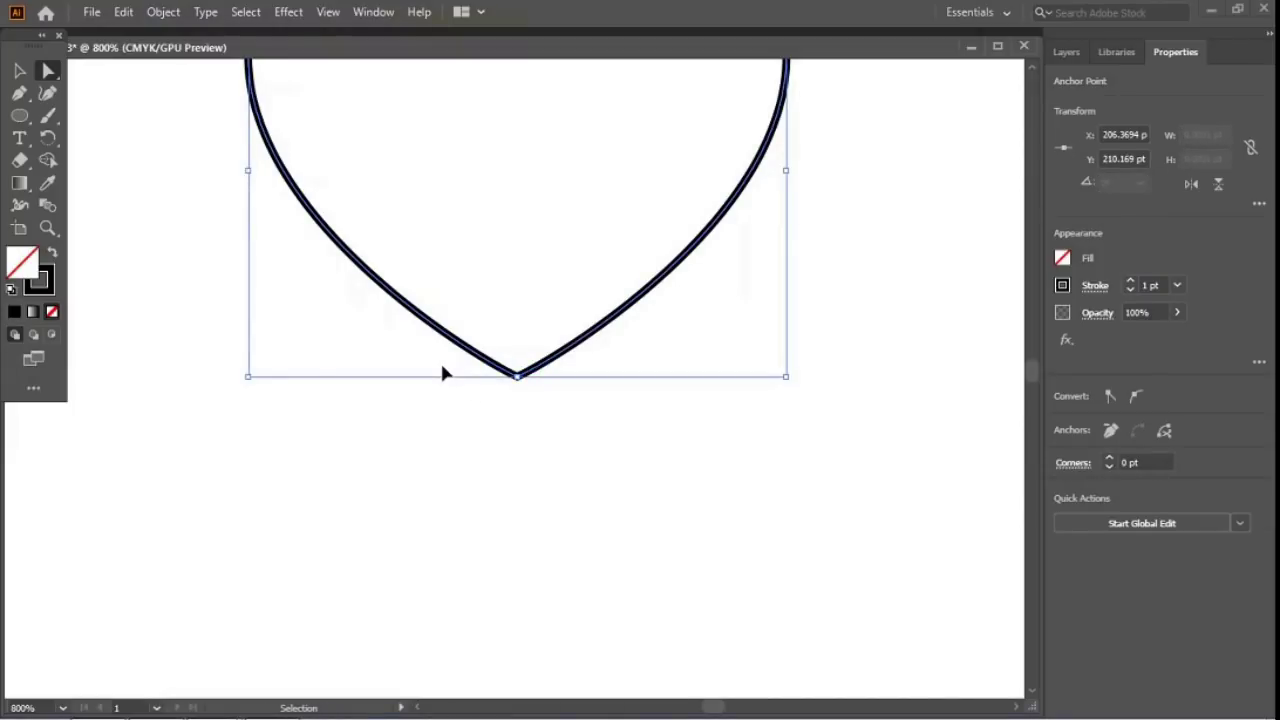
{"action": "key", "text": "ctrl+minus"}
{"action": "key", "text": "a"}
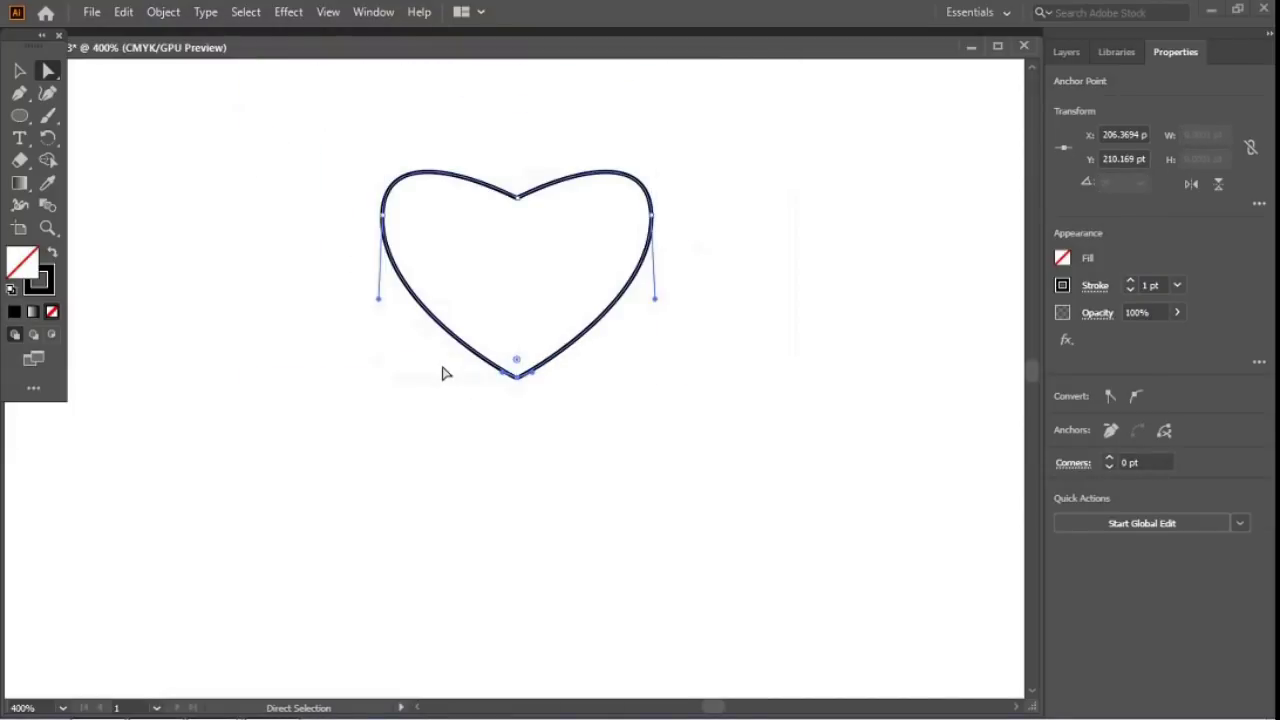
{"action": "left_click", "coordinate": [18, 70]}
{"action": "left_click", "coordinate": [345, 141]}
{"action": "left_click_drag", "start_coordinate": [420, 180], "coordinate": [330, 303]}
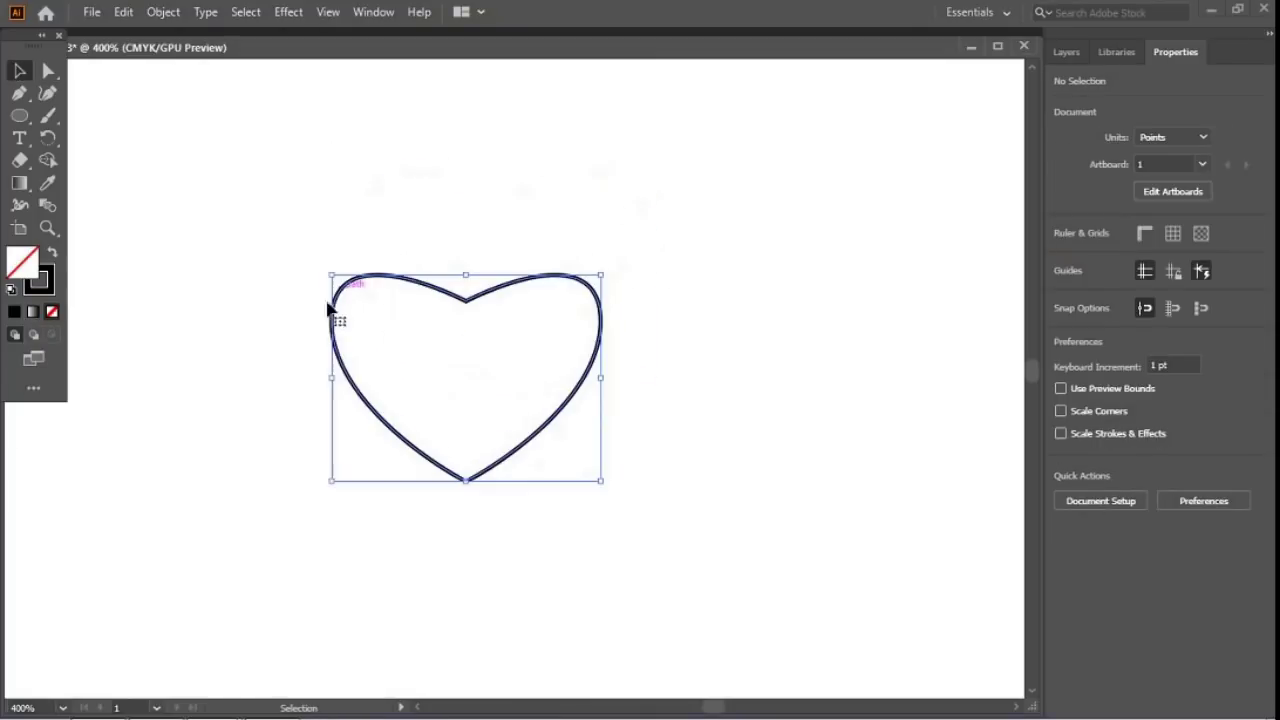
{"action": "left_click_drag", "start_coordinate": [274, 198], "coordinate": [620, 536]}
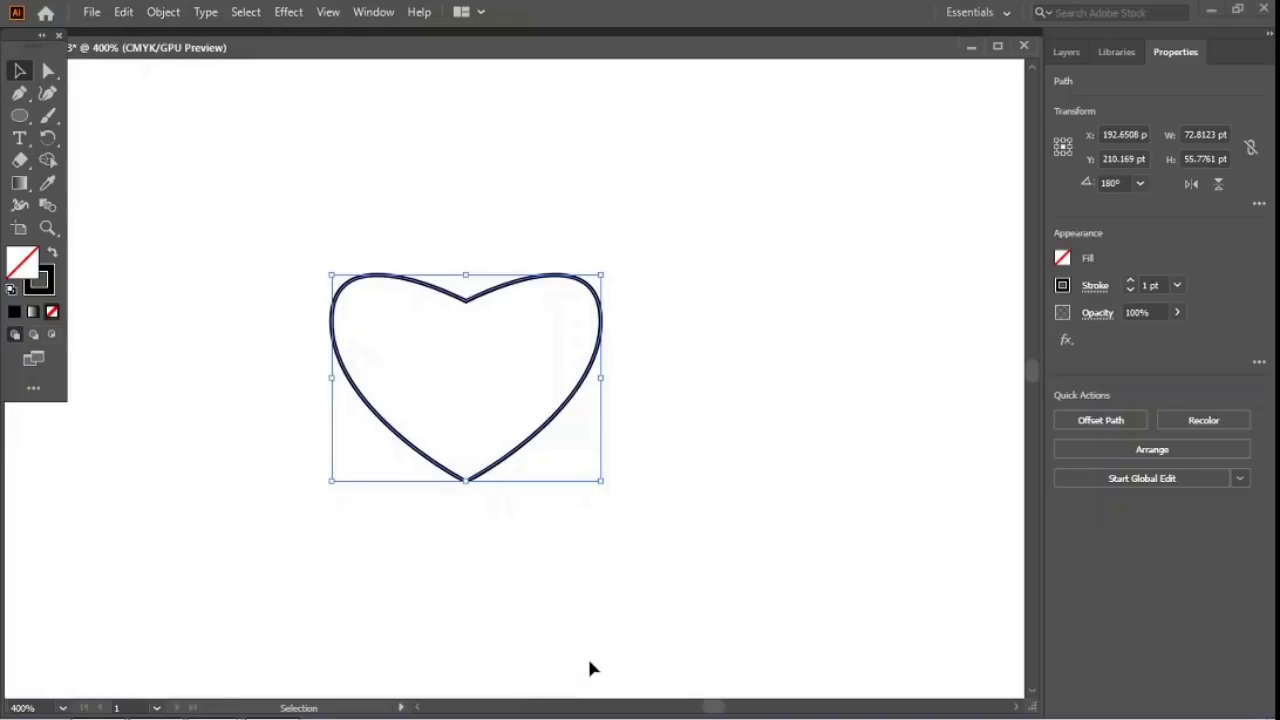
Step: Delete the finished heart to clear the artboard
{"action": "left_click", "coordinate": [127, 373]}
{"action": "left_click_drag", "start_coordinate": [254, 190], "coordinate": [626, 549]}
{"action": "key", "text": "Delete"}
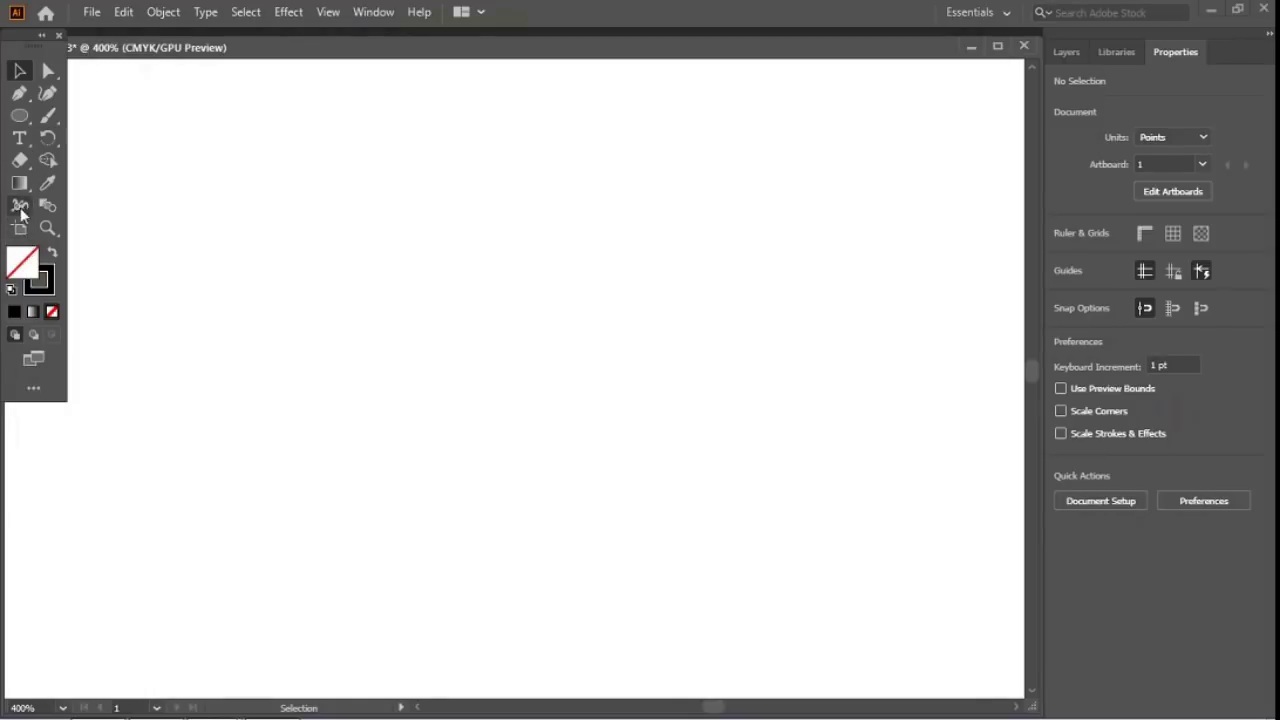
Step: Draw the upper curve of a diamond's left half with the Pen tool and end it in a corner at the side point
{"action": "left_click", "coordinate": [21, 92]}
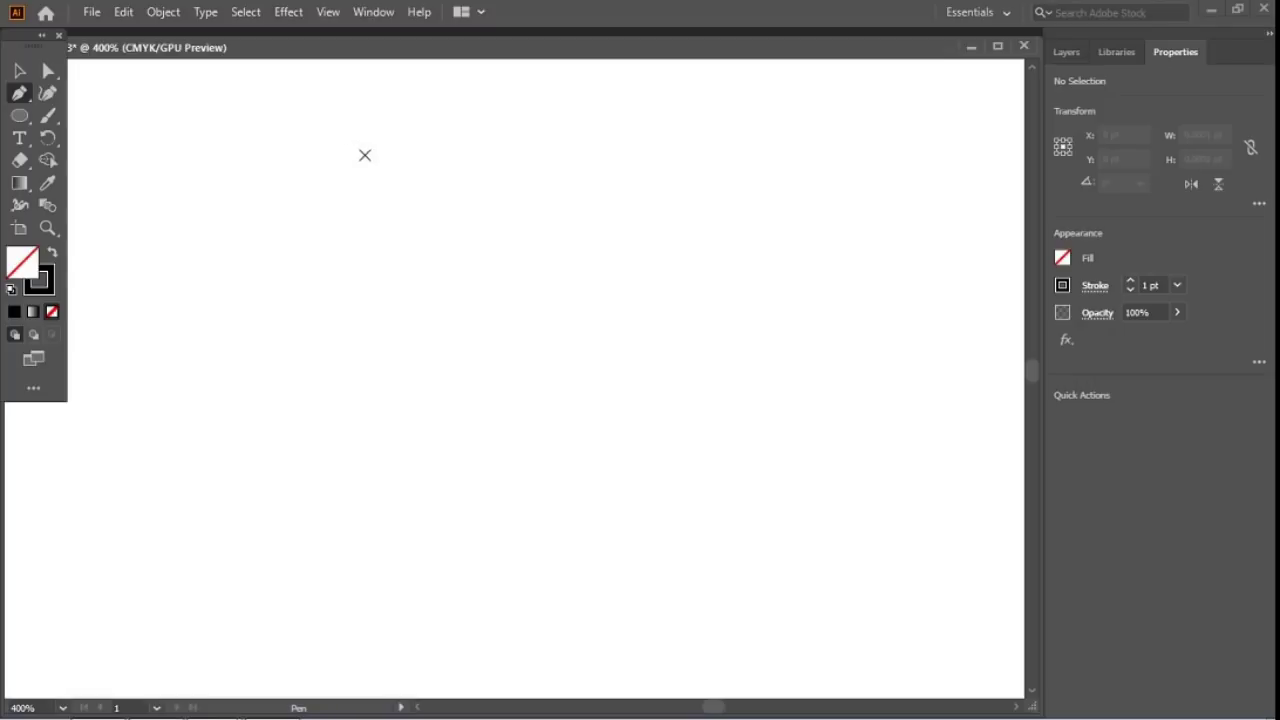
{"action": "mouse_move", "coordinate": [365, 156]}
{"action": "left_mouse_down"}
{"action": "mouse_move", "coordinate": [346, 200]}
{"action": "mouse_move", "coordinate": [287, 246]}
{"action": "mouse_move", "coordinate": [303, 222]}
{"action": "left_mouse_up"}
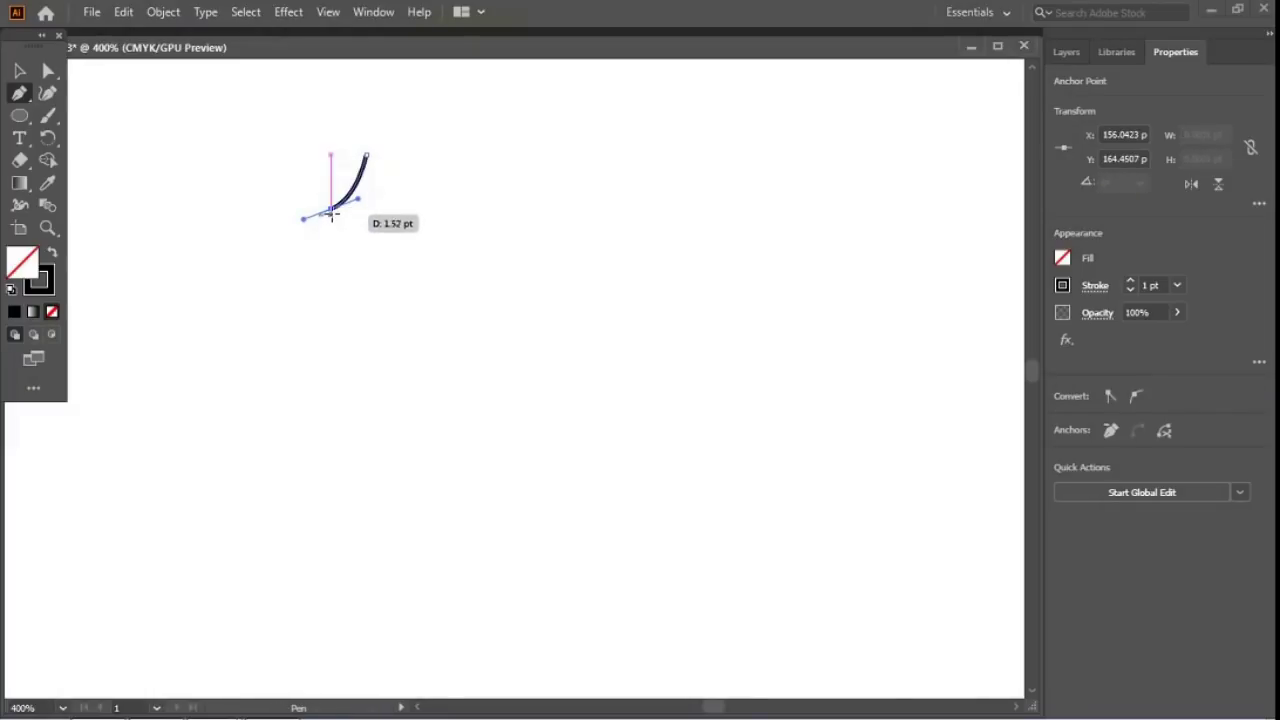
{"action": "left_click", "coordinate": [335, 210]}
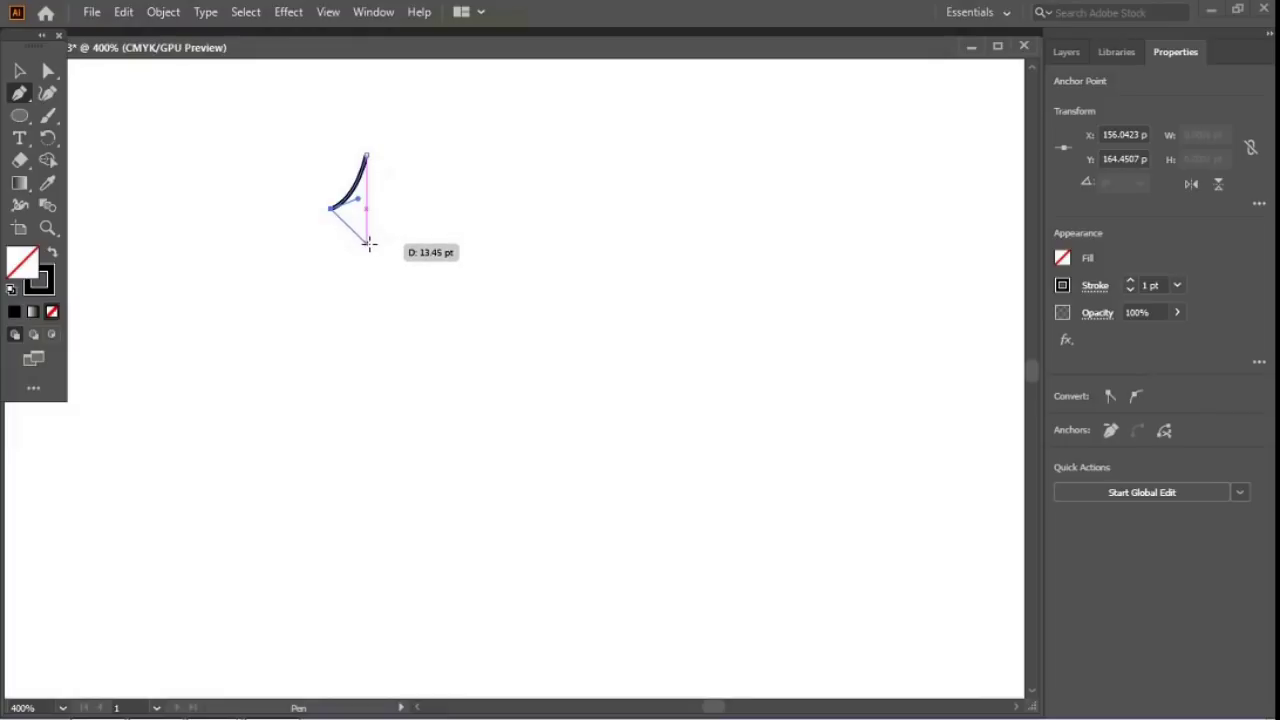
Step: Add the lower curve, finishing a left diamond half about 10 pt wide and 31 pt tall, and deselect it
{"action": "left_click", "coordinate": [367, 247]}
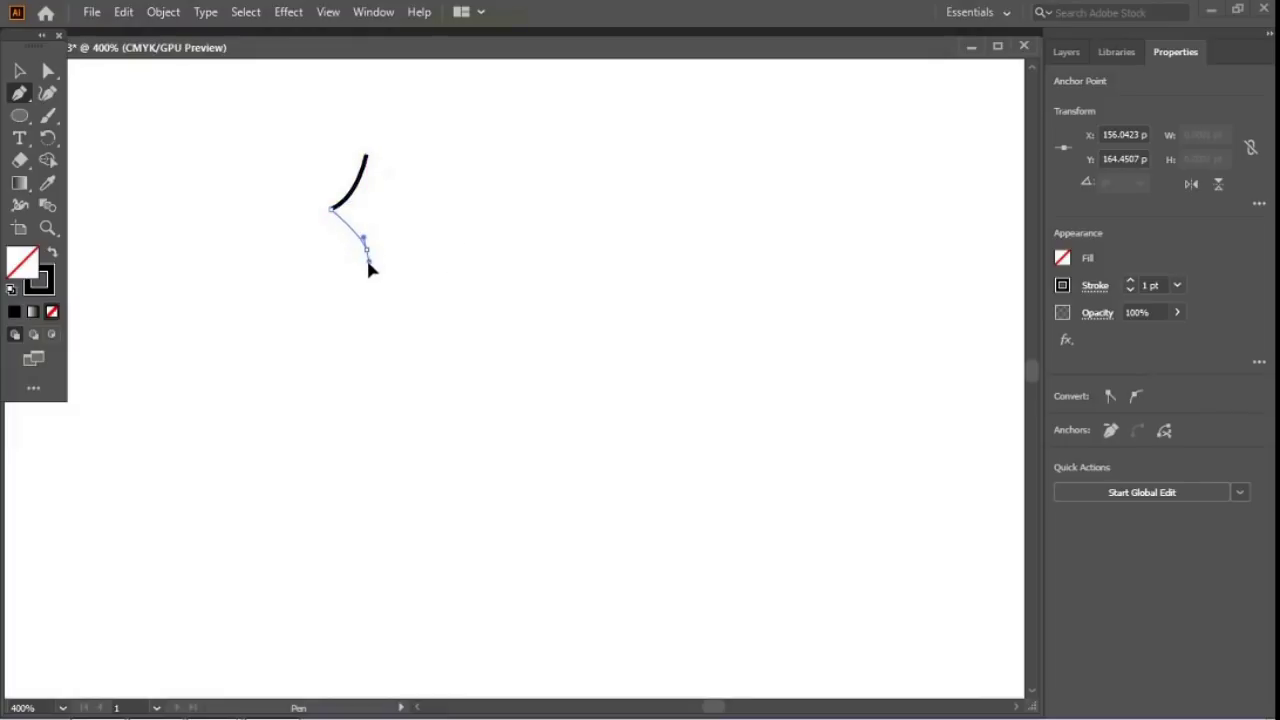
{"action": "left_click_drag", "start_coordinate": [367, 260], "coordinate": [362, 267]}
{"action": "left_click_drag", "start_coordinate": [363, 263], "coordinate": [361, 266]}
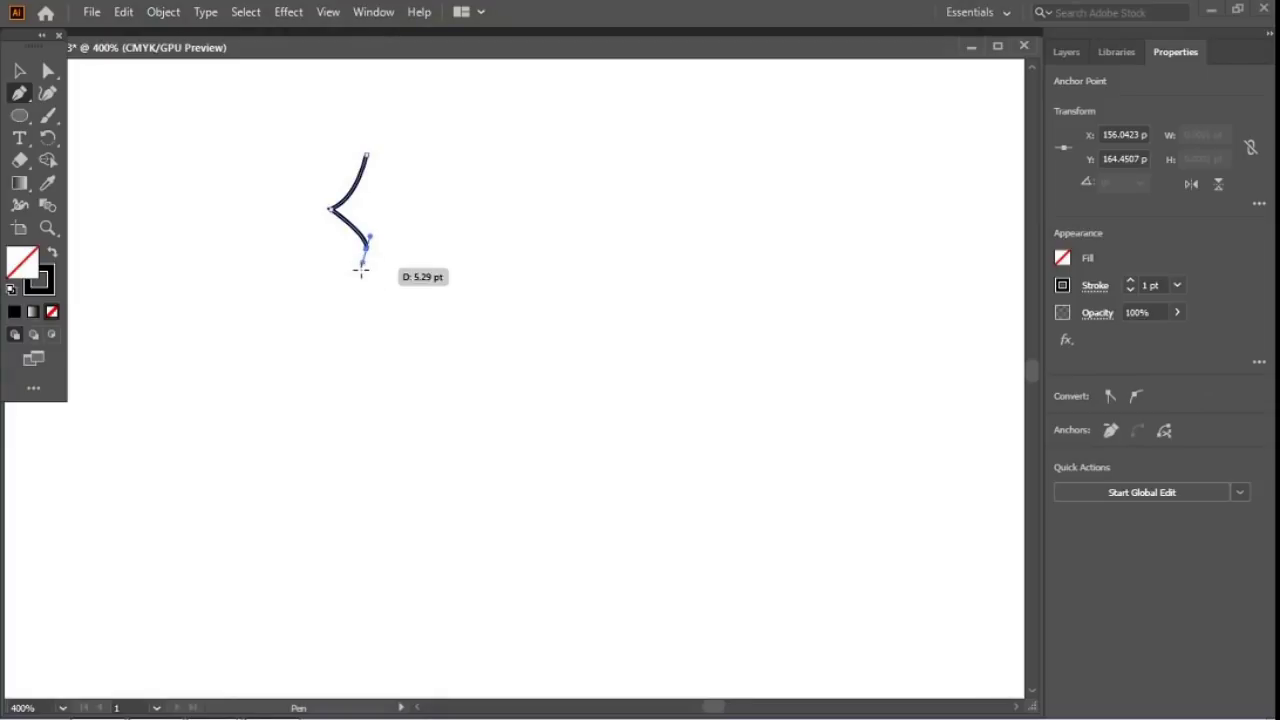
{"action": "left_click_drag", "start_coordinate": [361, 296], "coordinate": [355, 286]}
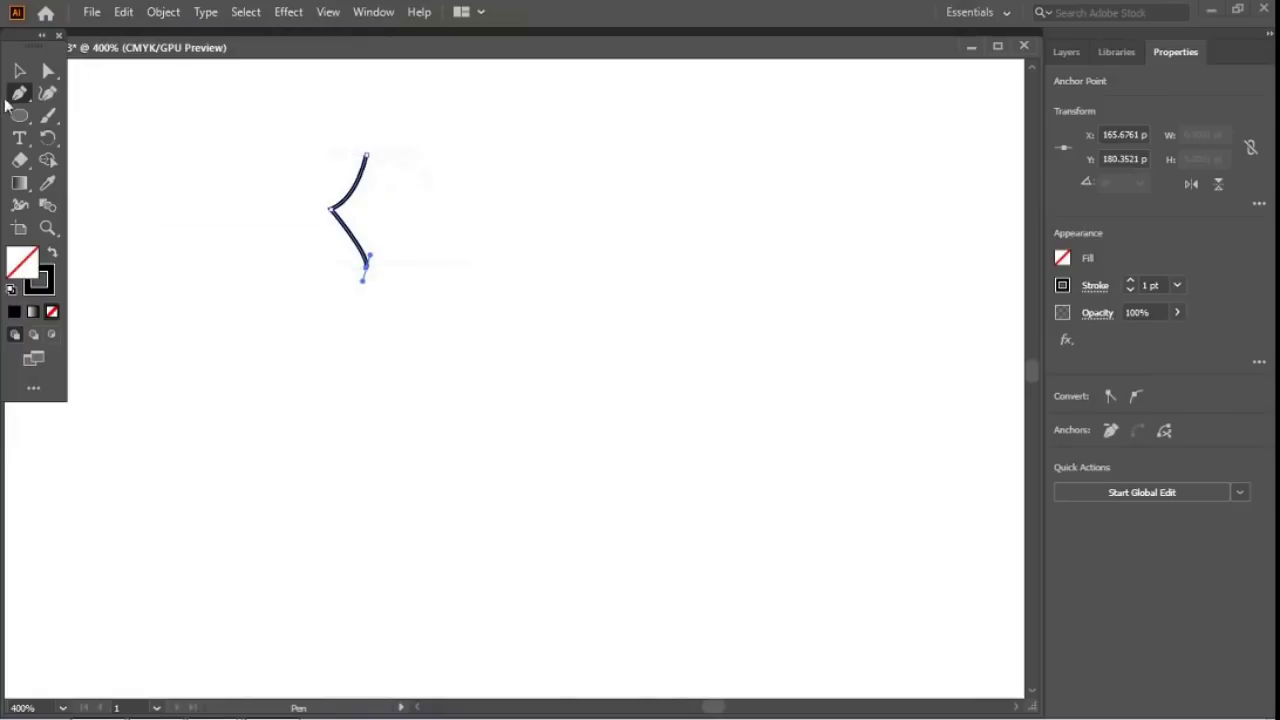
{"action": "left_click", "coordinate": [20, 72]}
{"action": "left_click", "coordinate": [412, 318]}
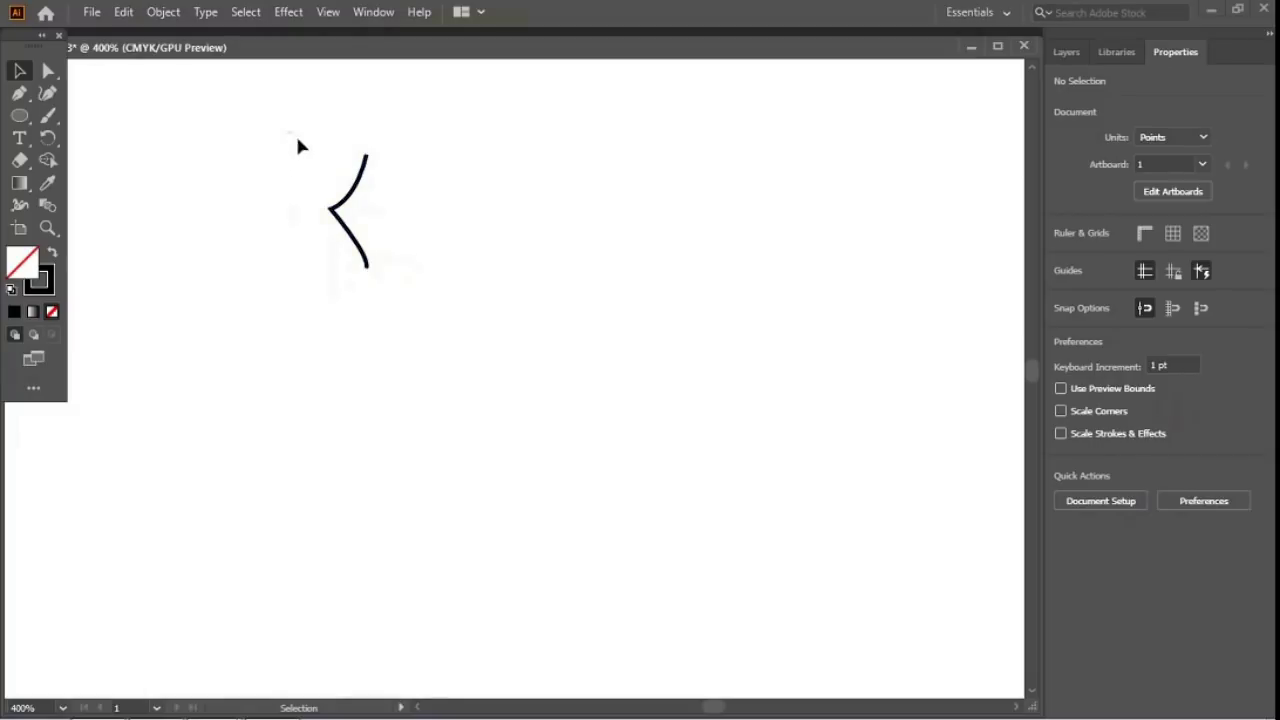
Step: Create a copy of the diamond half reflected about the vertical axis
{"action": "left_click_drag", "start_coordinate": [287, 131], "coordinate": [416, 306]}
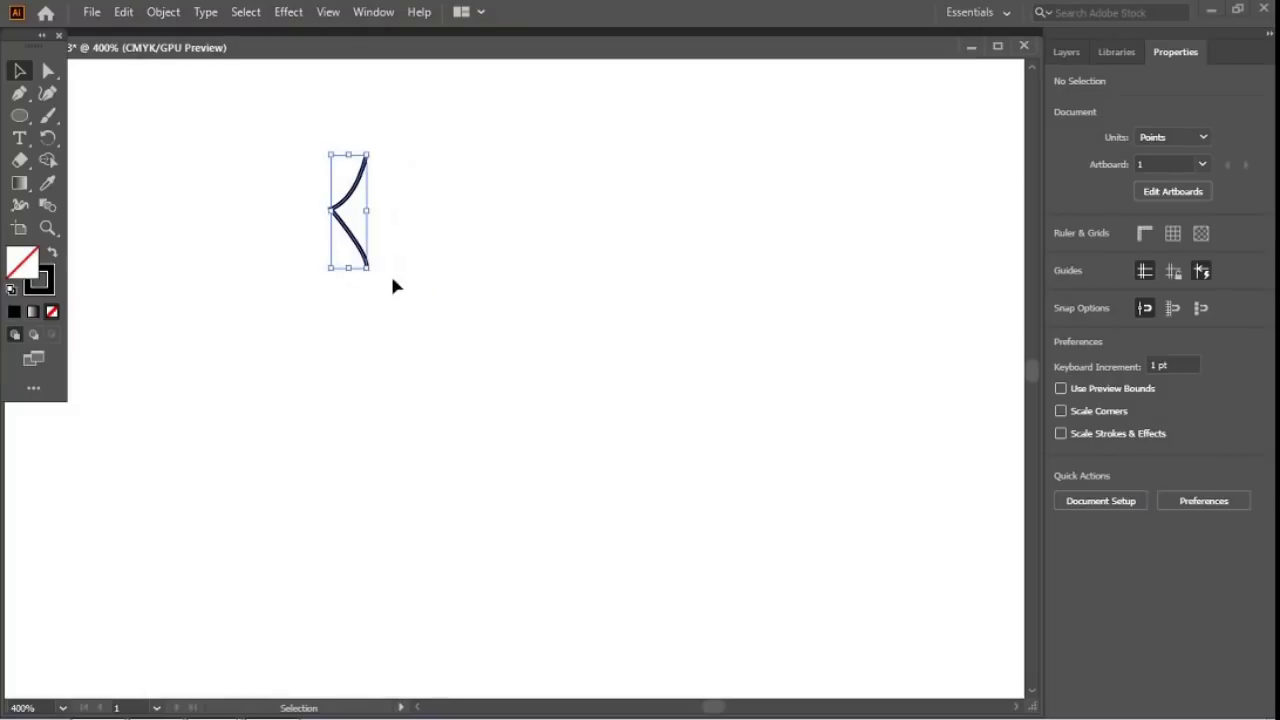
{"action": "right_click", "coordinate": [360, 192]}
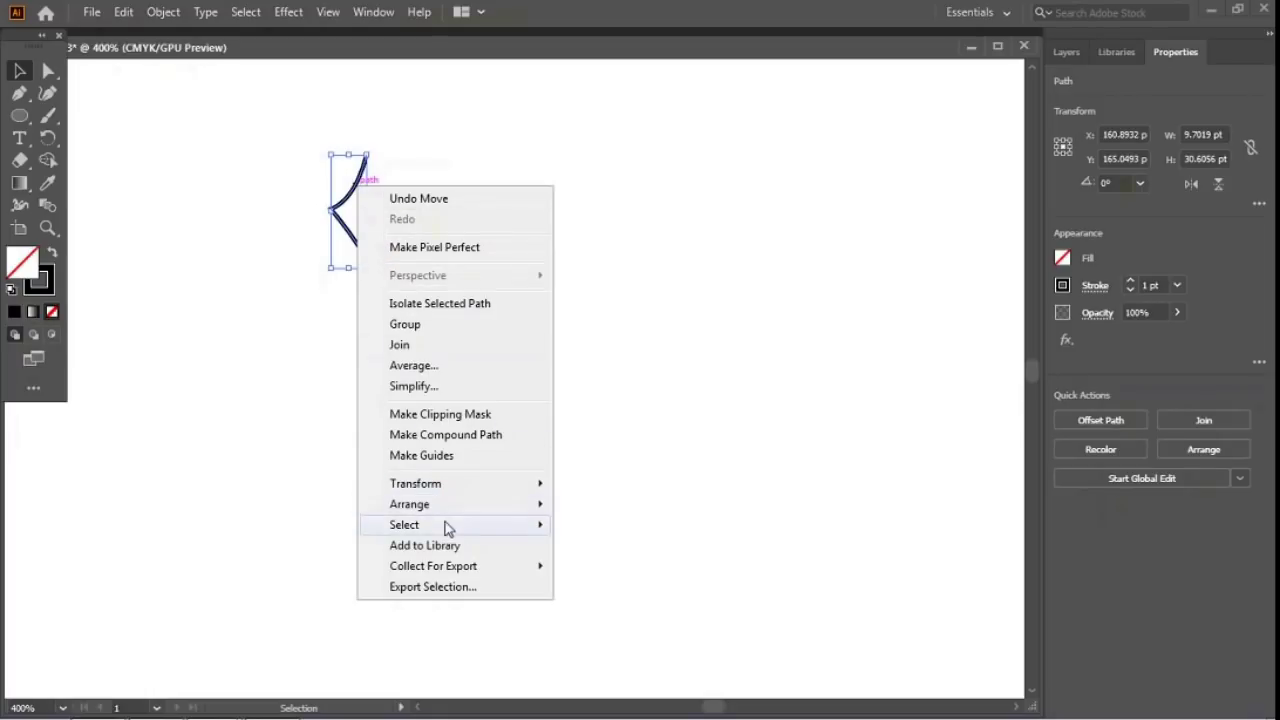
{"action": "mouse_move", "coordinate": [438, 487]}
{"action": "left_click", "coordinate": [598, 553]}
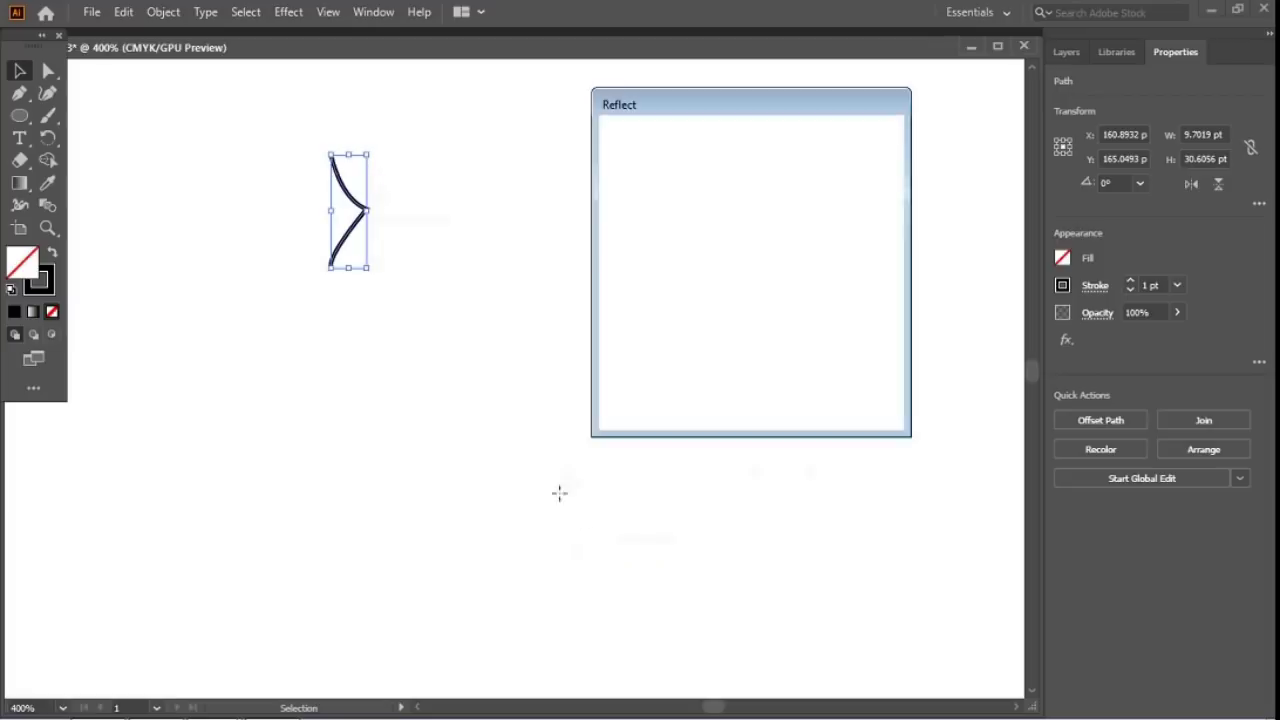
{"action": "left_click", "coordinate": [656, 390]}
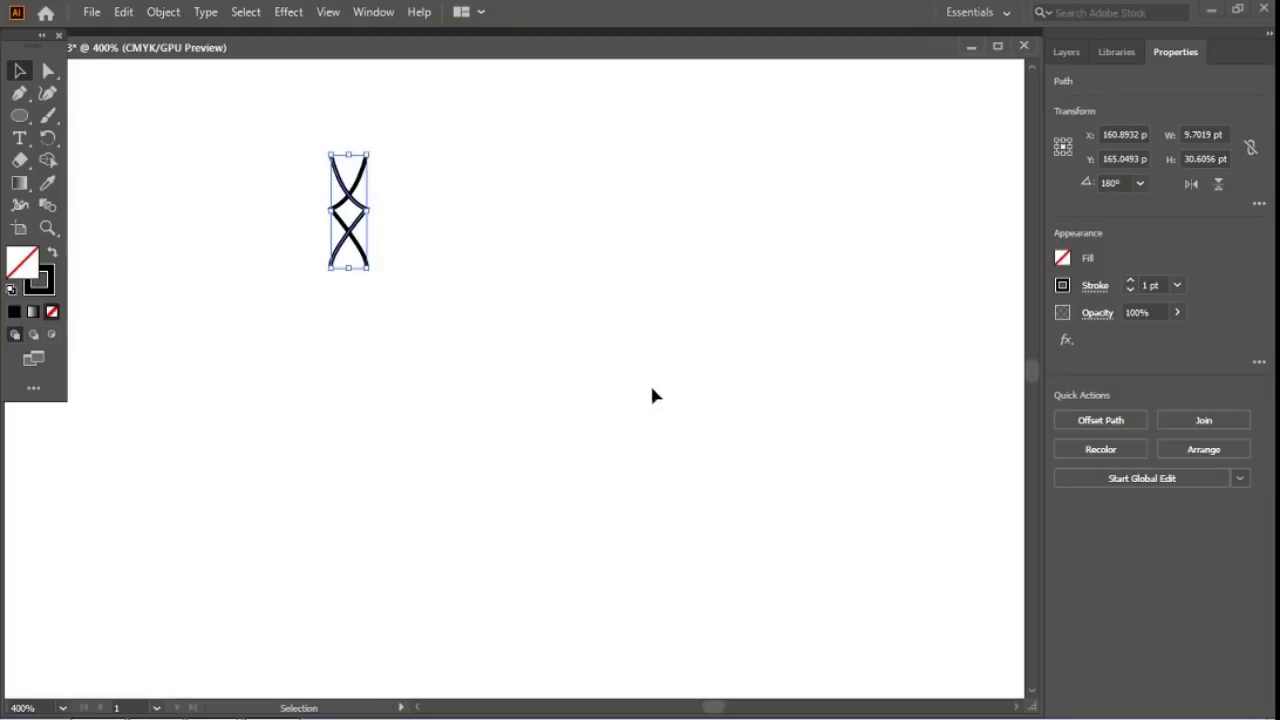
Step: Move the reflected copy 10 pt right so the two halves meet as a diamond, and deselect it
{"action": "left_click_drag", "start_coordinate": [347, 198], "coordinate": [358, 198]}
{"action": "key", "text": "Right"}
{"action": "key", "text": "Right"}
{"action": "key", "text": "Right"}
{"action": "key", "text": "Right"}
{"action": "key", "text": "Right"}
{"action": "key", "text": "Right"}
{"action": "key", "text": "Right"}
{"action": "key", "text": "Right"}
{"action": "key", "text": "Right"}
{"action": "key", "text": "Right"}
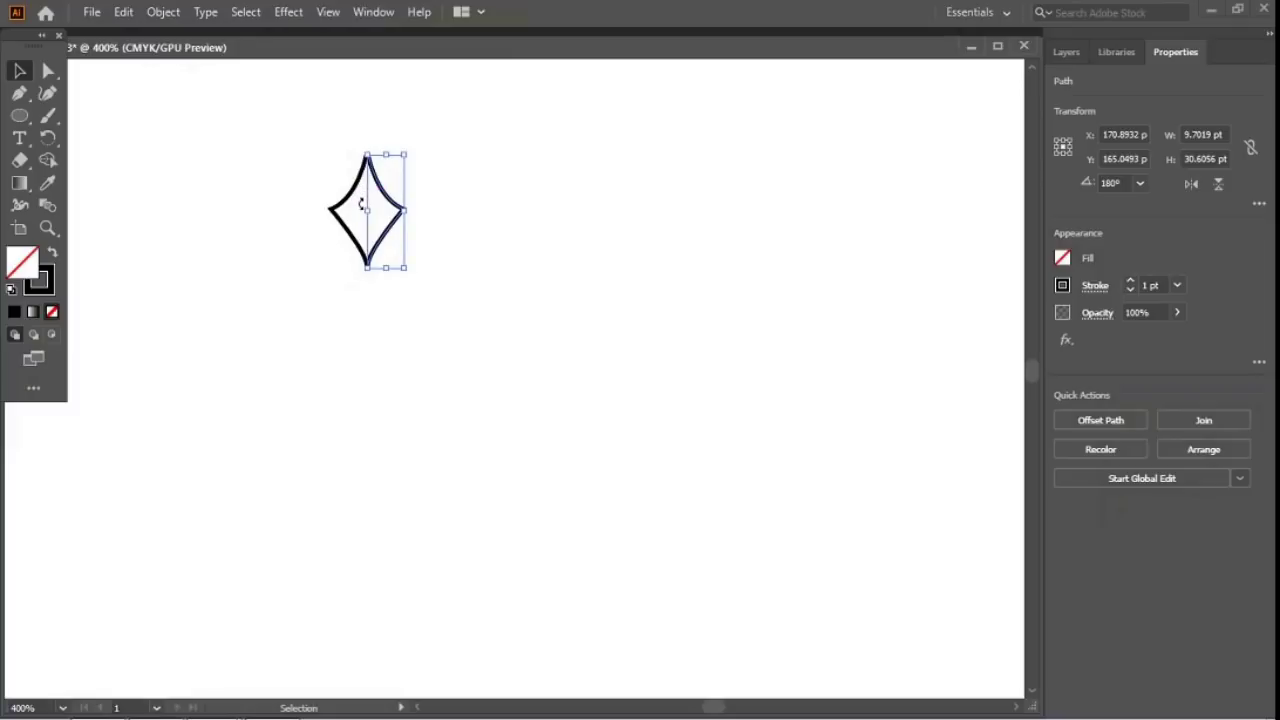
{"action": "left_click", "coordinate": [338, 156]}
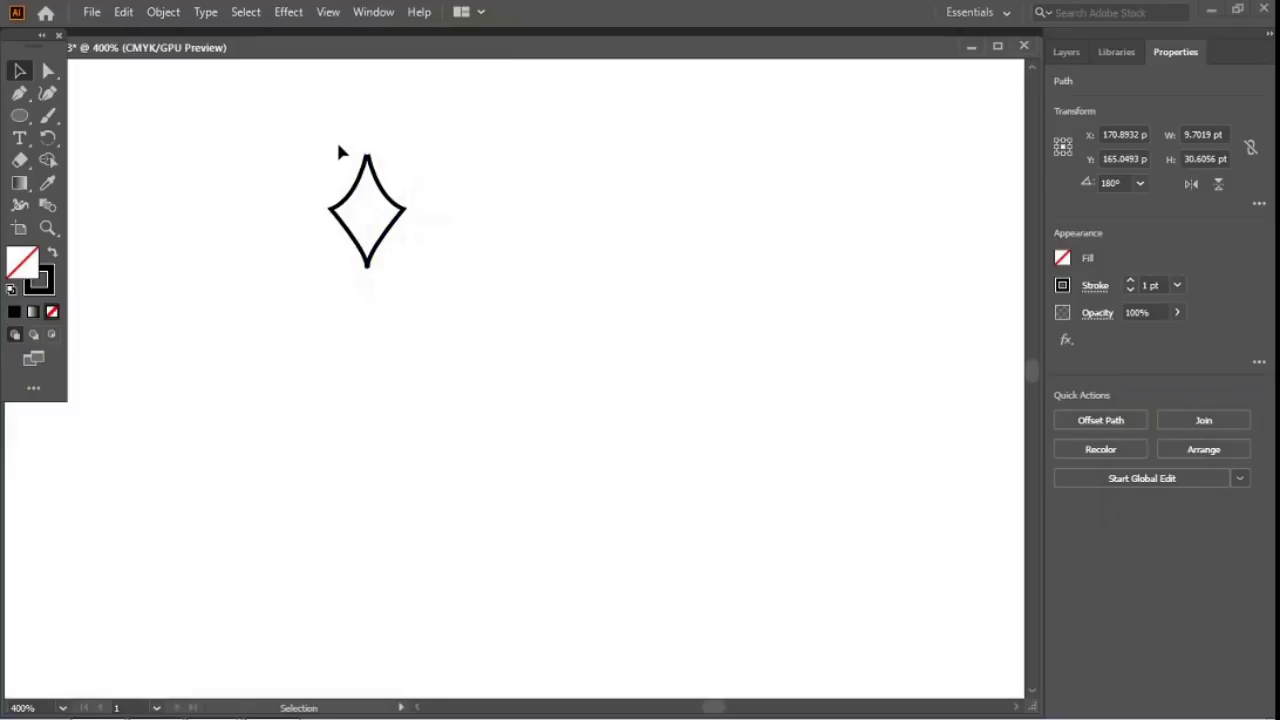
Step: Average the two endpoints at the diamond's top tip on both axes, selecting only those two anchors
{"action": "left_click", "coordinate": [53, 71]}
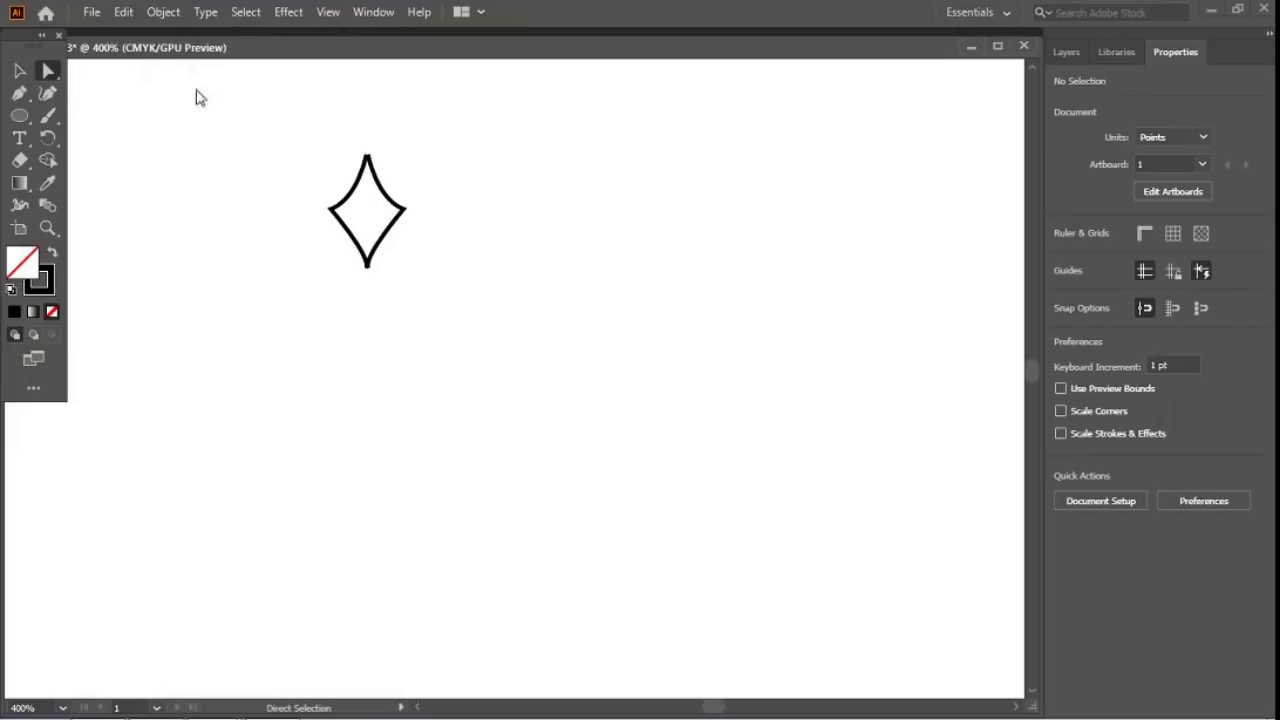
{"action": "left_click_drag", "start_coordinate": [383, 178], "coordinate": [368, 165]}
{"action": "right_click", "coordinate": [368, 165]}
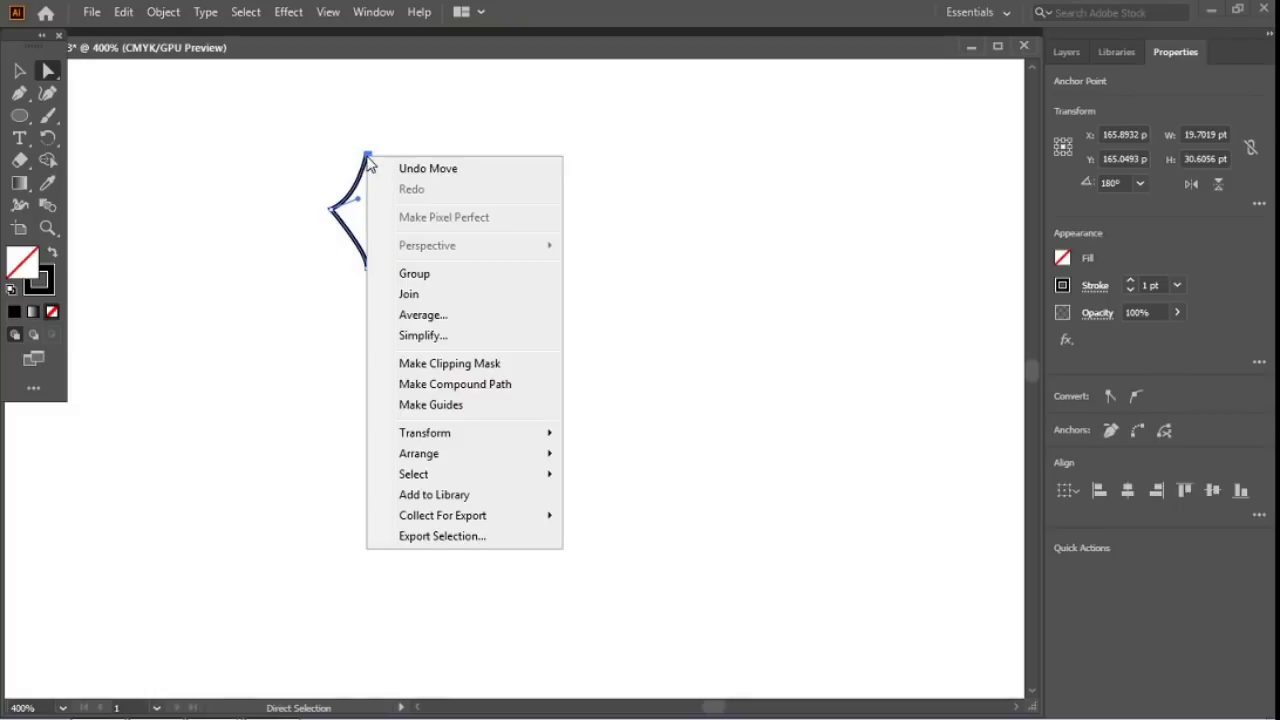
{"action": "left_click", "coordinate": [417, 323]}
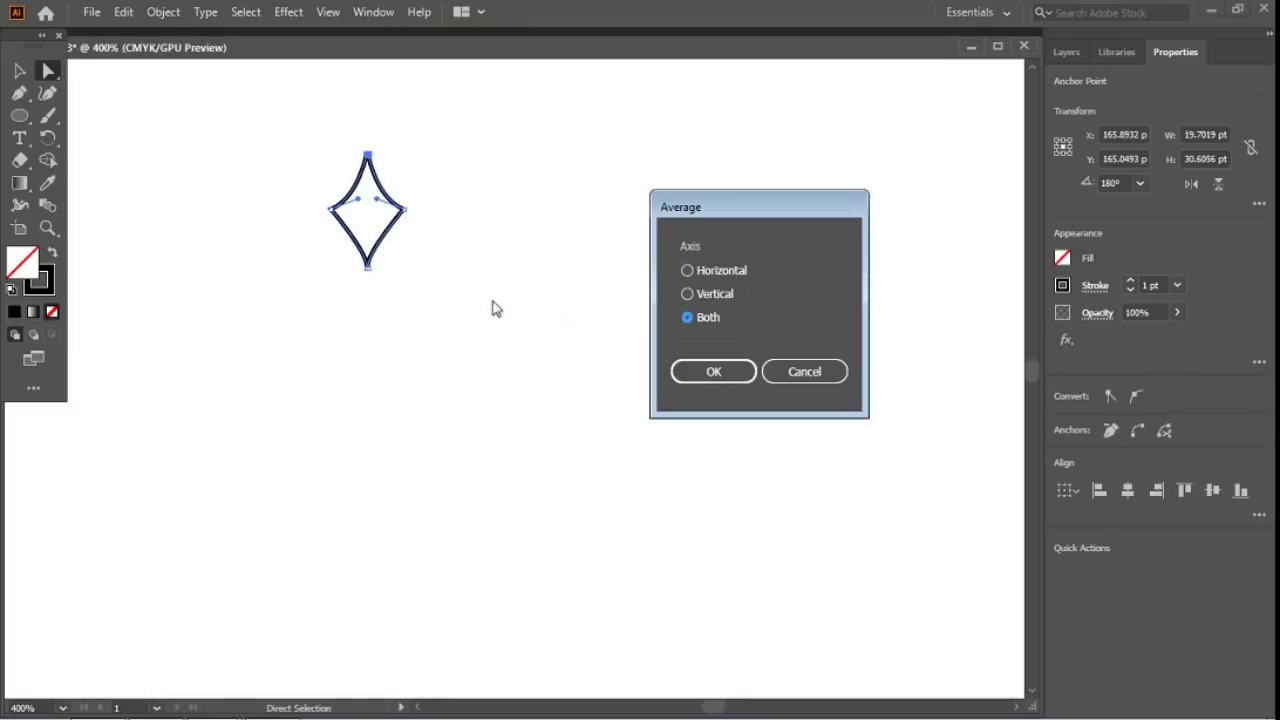
{"action": "left_click", "coordinate": [680, 371]}
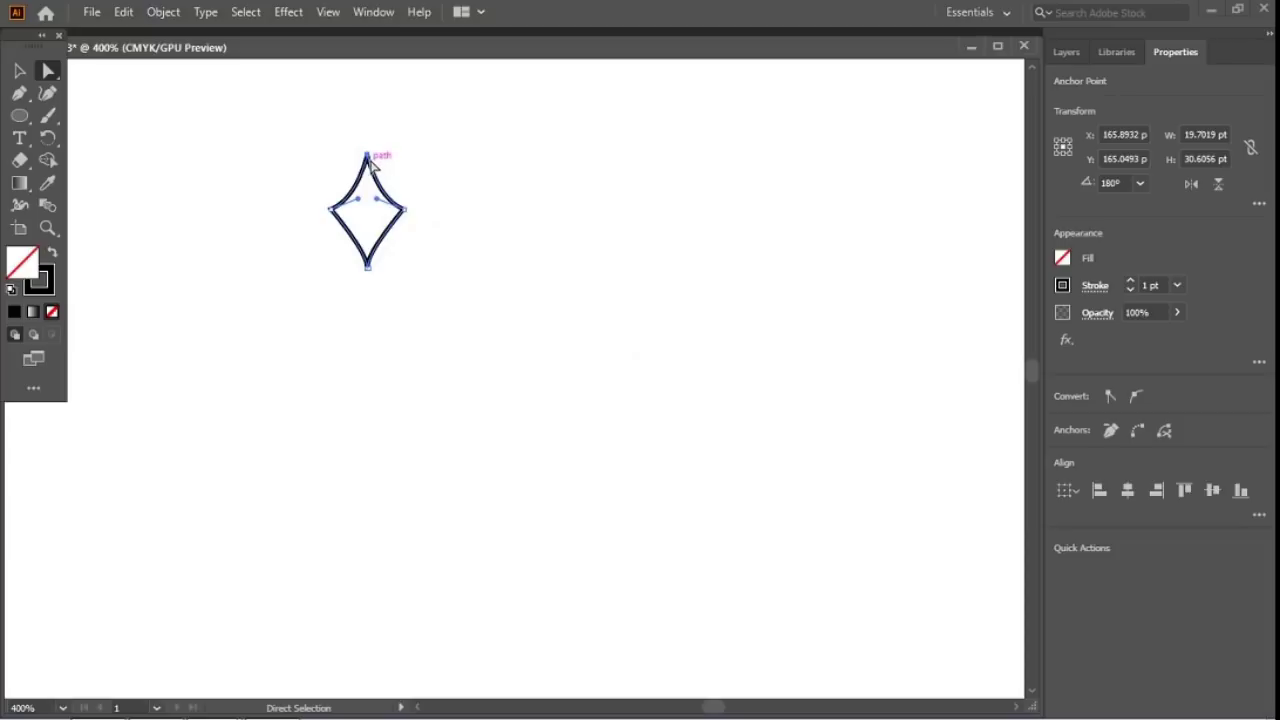
Step: Join the two coinciding endpoints at the diamond's top tip
{"action": "right_click", "coordinate": [366, 152]}
{"action": "left_click", "coordinate": [414, 292]}
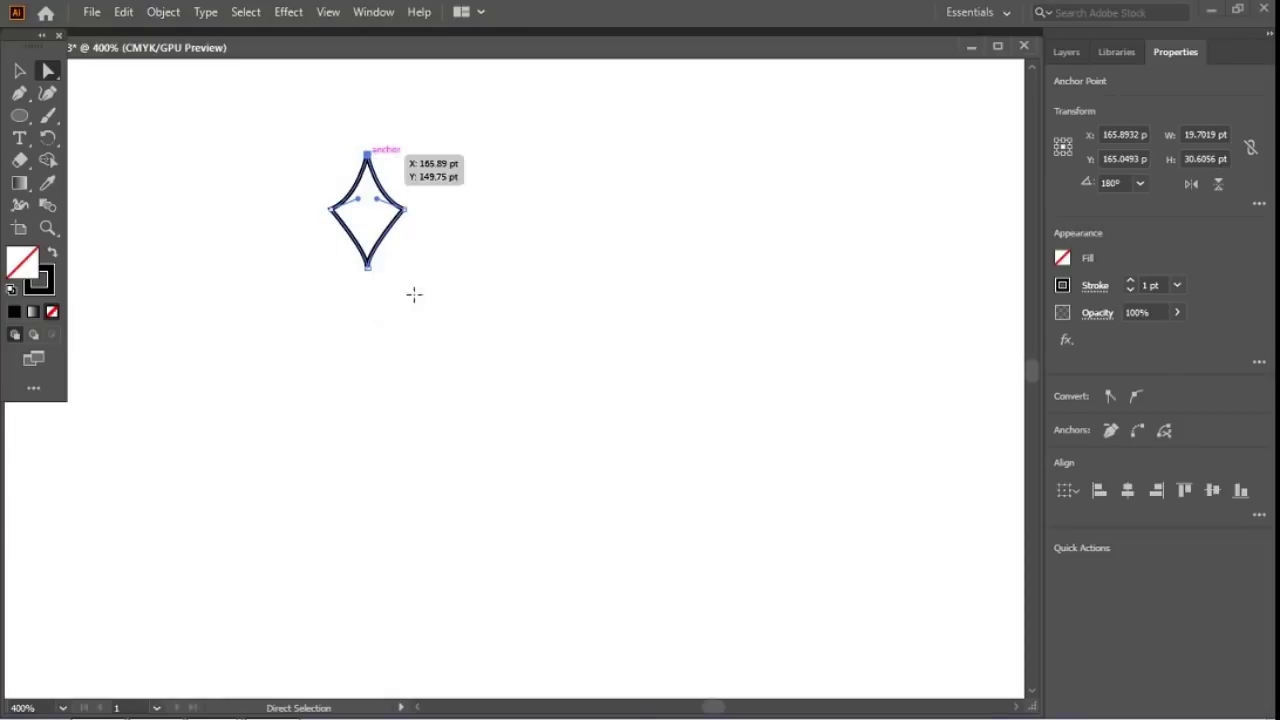
{"action": "left_click", "coordinate": [395, 314]}
Step: Join the two endpoints at the diamond's bottom tip to close the outline
{"action": "left_click_drag", "start_coordinate": [350, 267], "coordinate": [362, 270]}
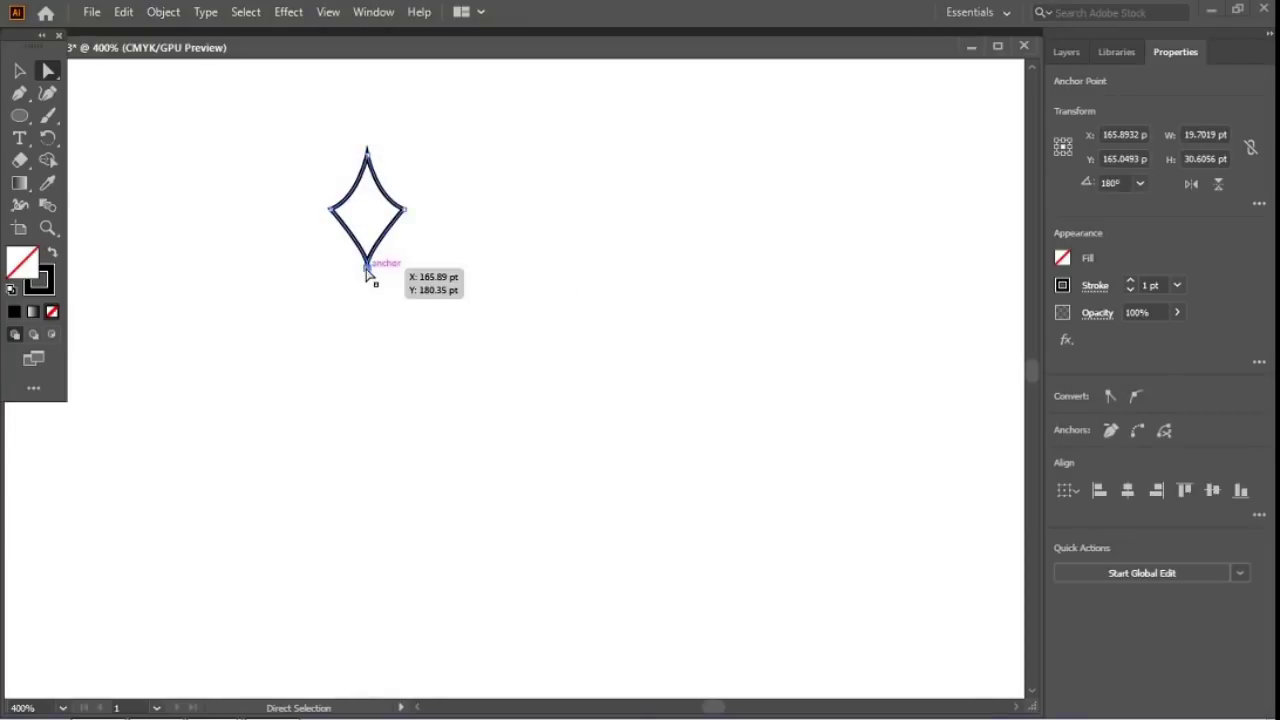
{"action": "right_click", "coordinate": [367, 270]}
{"action": "left_click", "coordinate": [408, 426]}
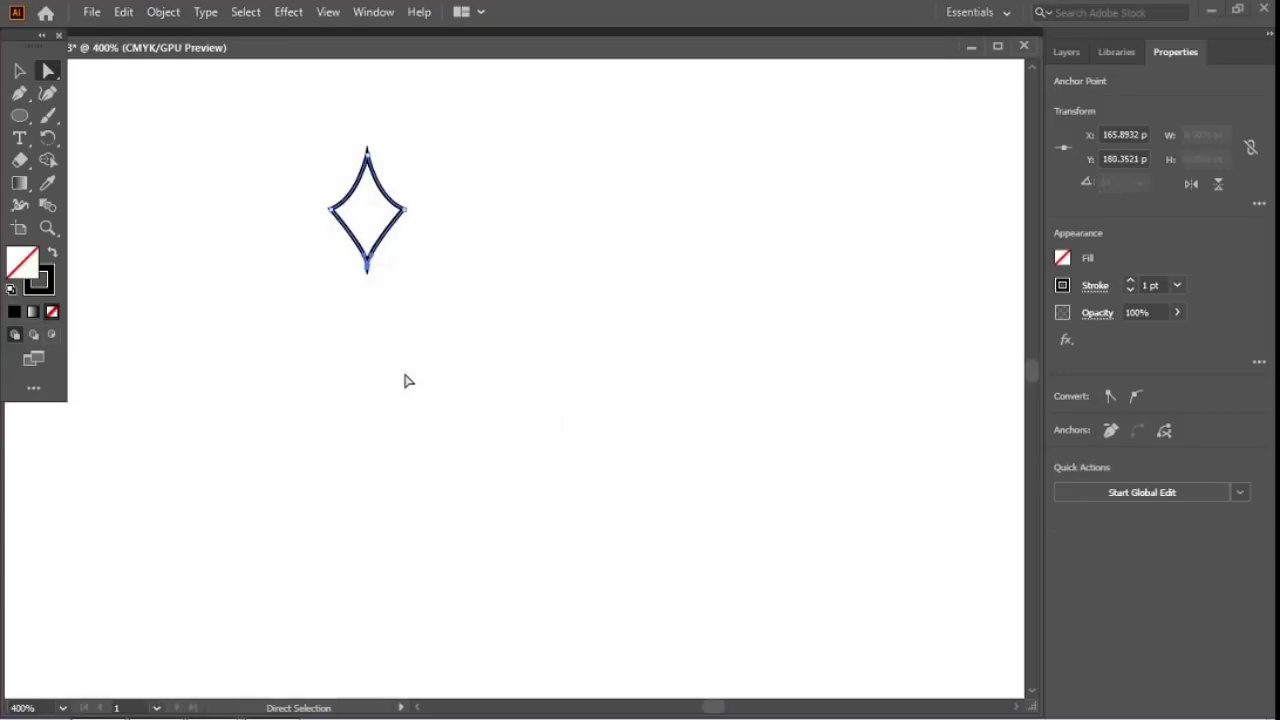
{"action": "left_click", "coordinate": [390, 345]}
Step: Pull the diamond's corner anchors outward to enlarge it to about 25 pt wide and 36 pt tall, and select the whole shape
{"action": "left_click_drag", "start_coordinate": [369, 269], "coordinate": [369, 284]}
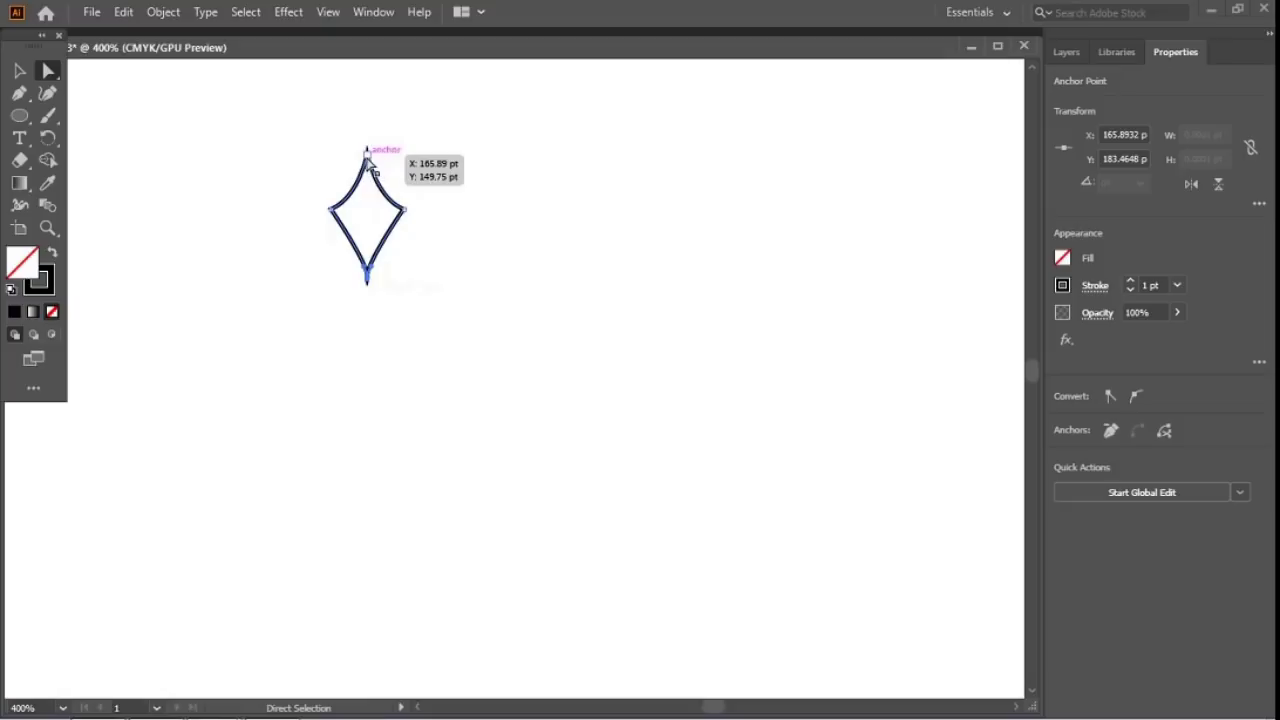
{"action": "left_click_drag", "start_coordinate": [368, 150], "coordinate": [368, 136]}
{"action": "key", "text": "ctrl+z"}
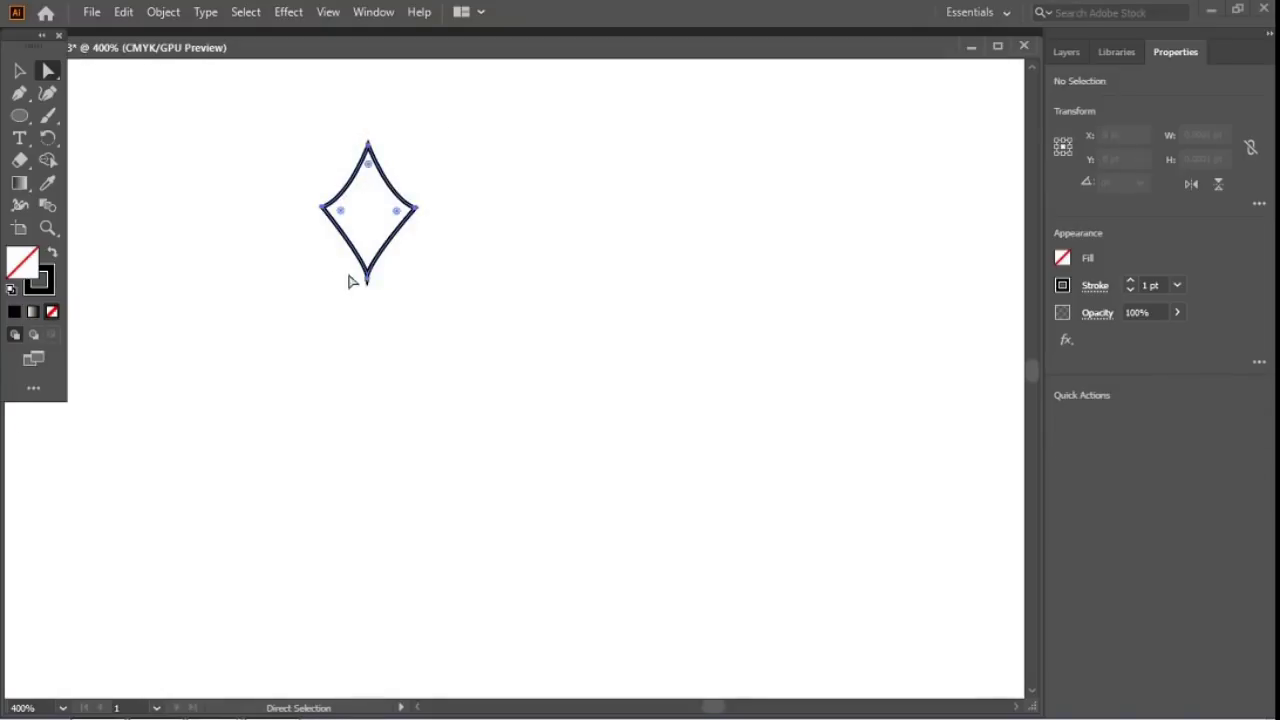
{"action": "left_click", "coordinate": [371, 289]}
{"action": "left_click", "coordinate": [418, 343]}
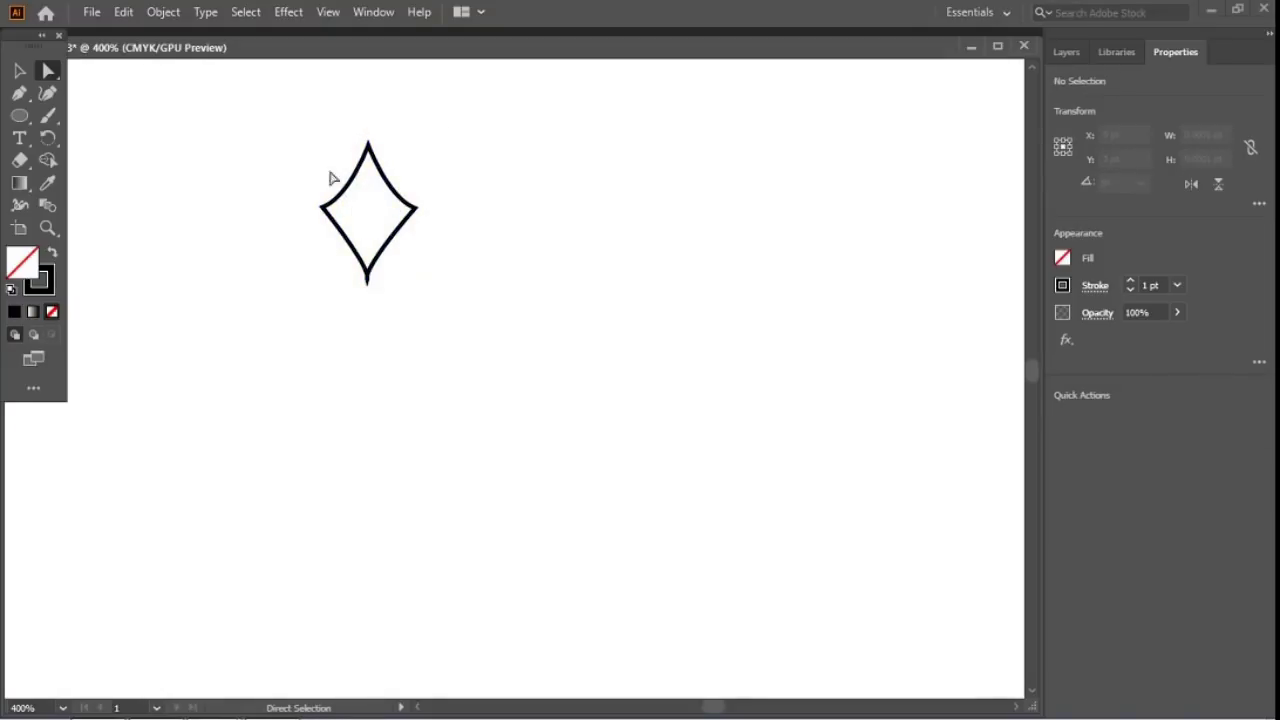
{"action": "left_click_drag", "start_coordinate": [271, 127], "coordinate": [474, 338]}
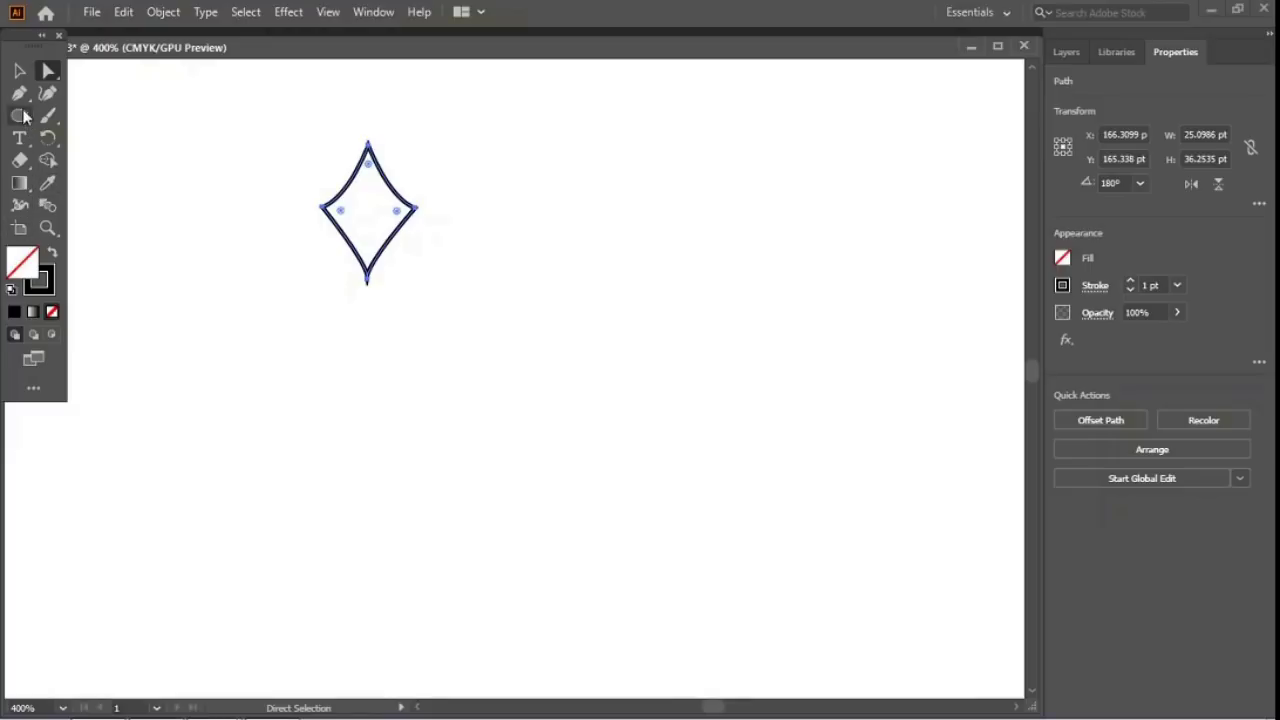
Step: Draw the left half of an upside-down heart, about 14 pt wide and 31 pt tall, beside the diamond with the Pen tool
{"action": "left_click", "coordinate": [19, 93]}
{"action": "left_click", "coordinate": [609, 195]}
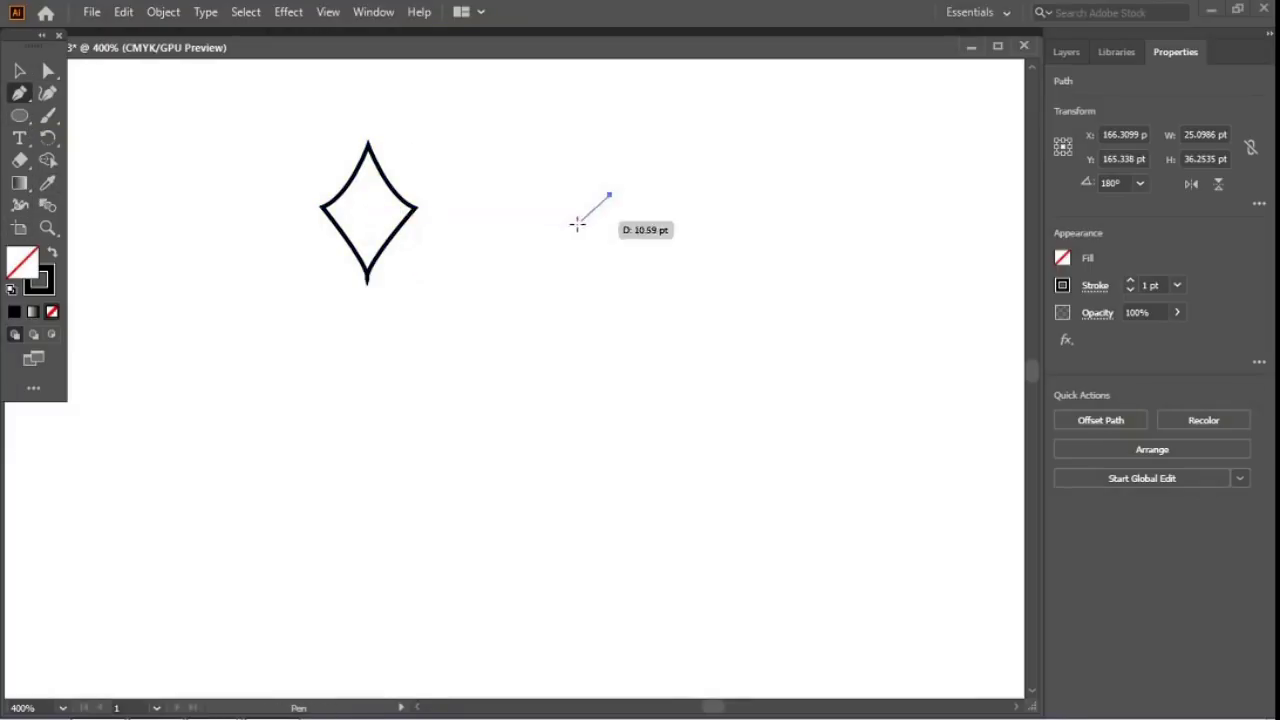
{"action": "left_click_drag", "start_coordinate": [574, 298], "coordinate": [609, 328]}
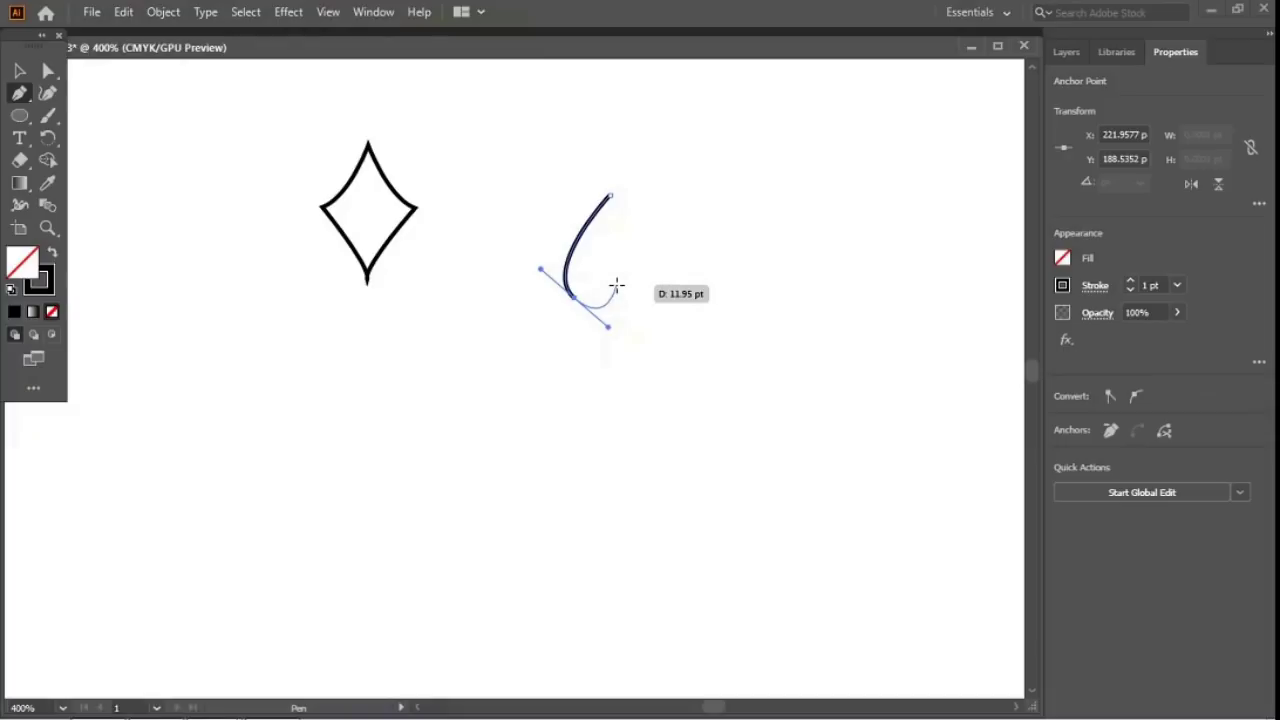
{"action": "left_click_drag", "start_coordinate": [616, 286], "coordinate": [664, 305]}
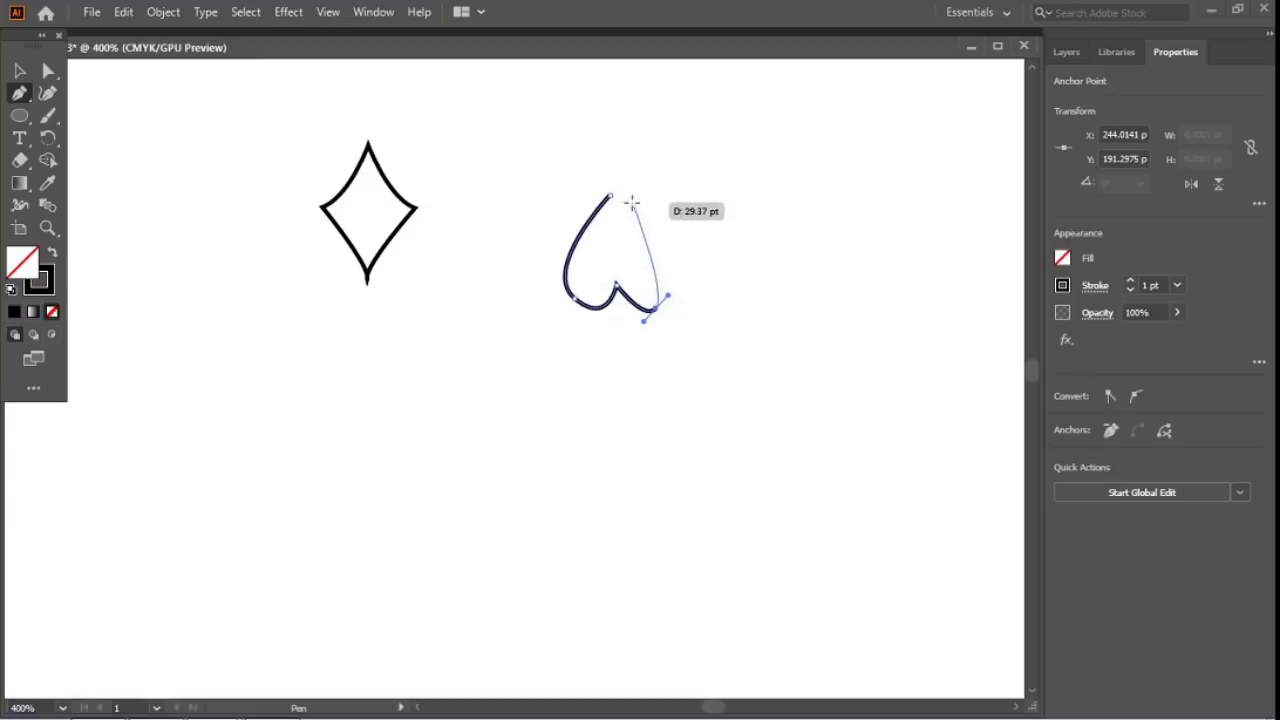
{"action": "left_click_drag", "start_coordinate": [610, 196], "coordinate": [533, 147]}
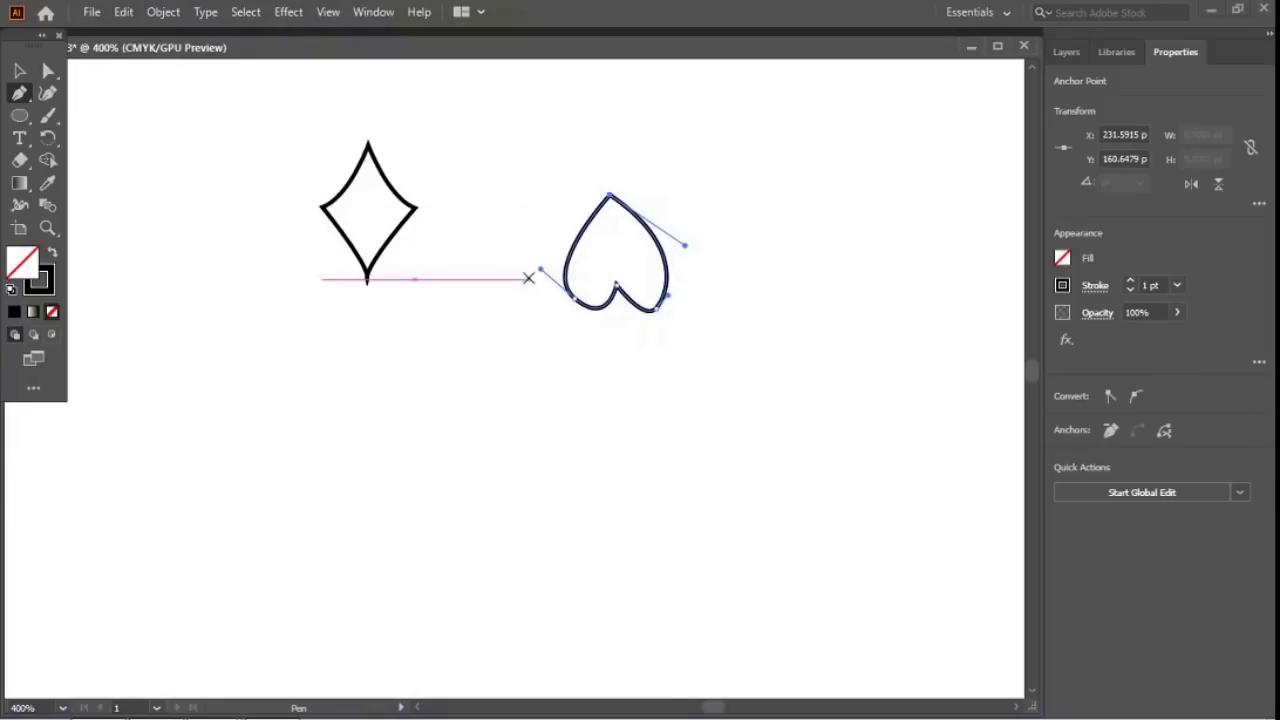
{"action": "key", "text": "ctrl+z"}
{"action": "key", "text": "ctrl+z"}
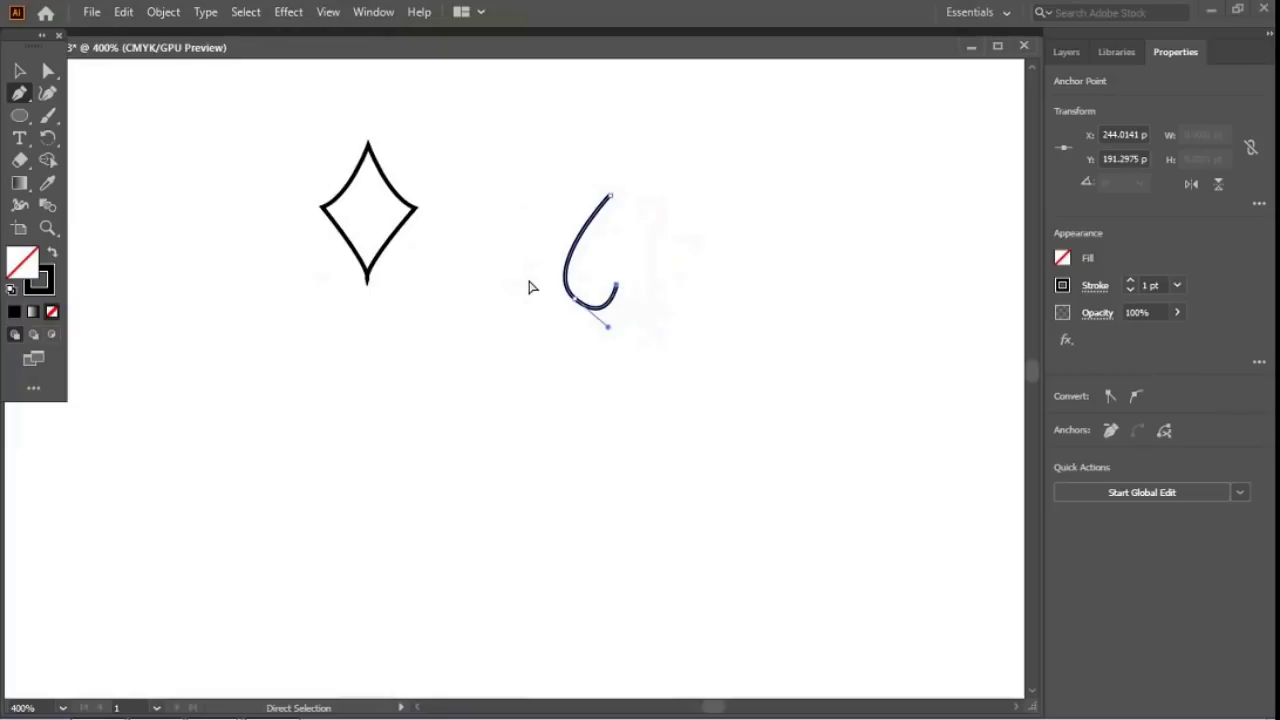
Step: Create a copy of the upside-down heart's left half reflected about the vertical axis
{"action": "left_click", "coordinate": [18, 72]}
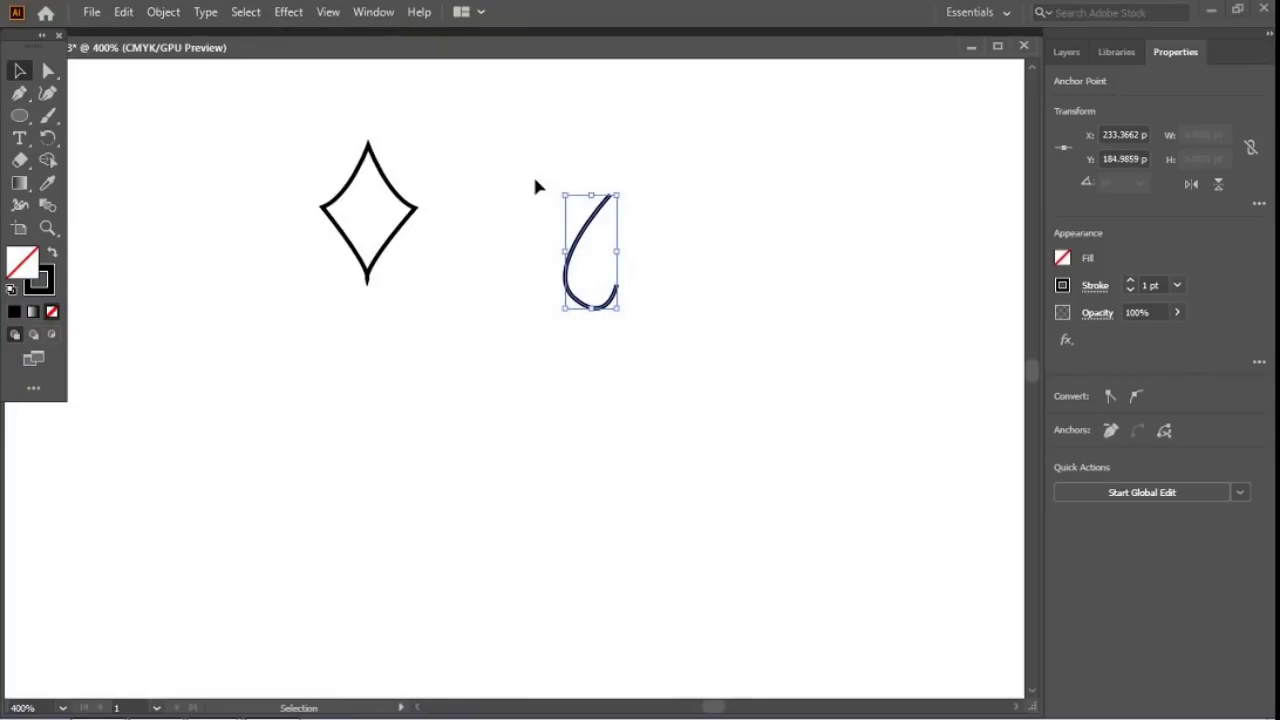
{"action": "left_click_drag", "start_coordinate": [522, 153], "coordinate": [615, 330]}
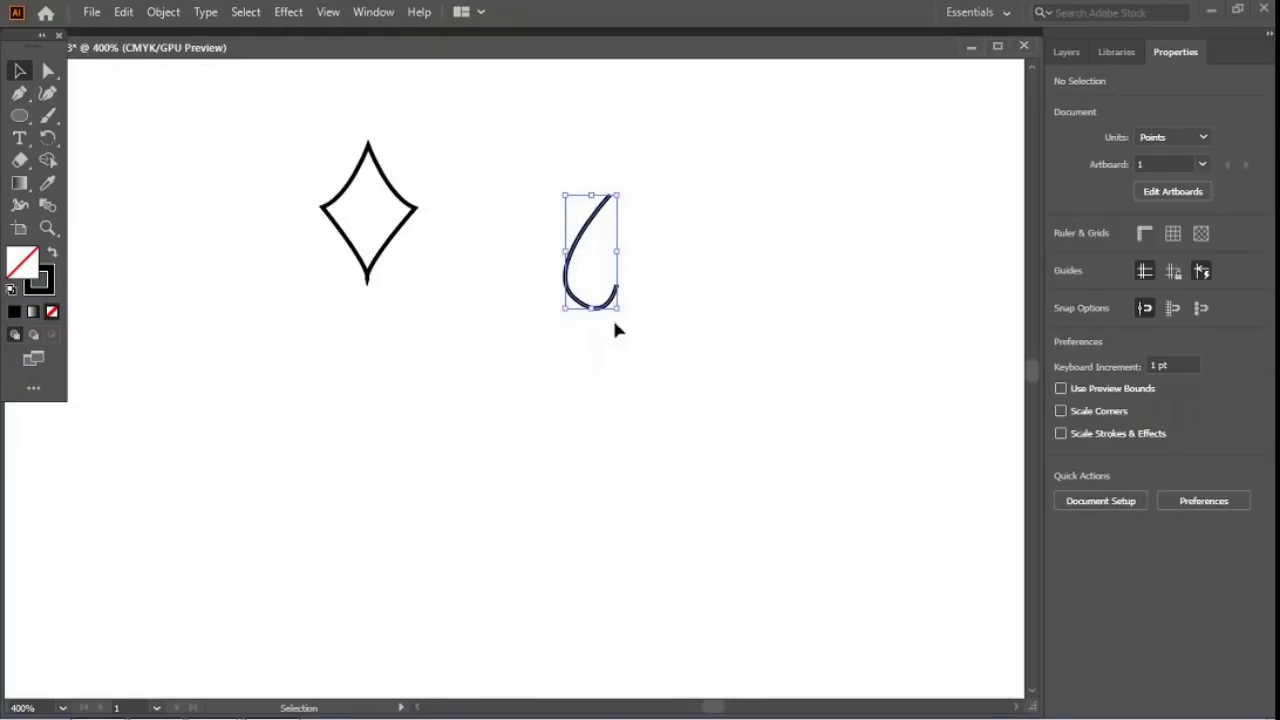
{"action": "right_click", "coordinate": [594, 220]}
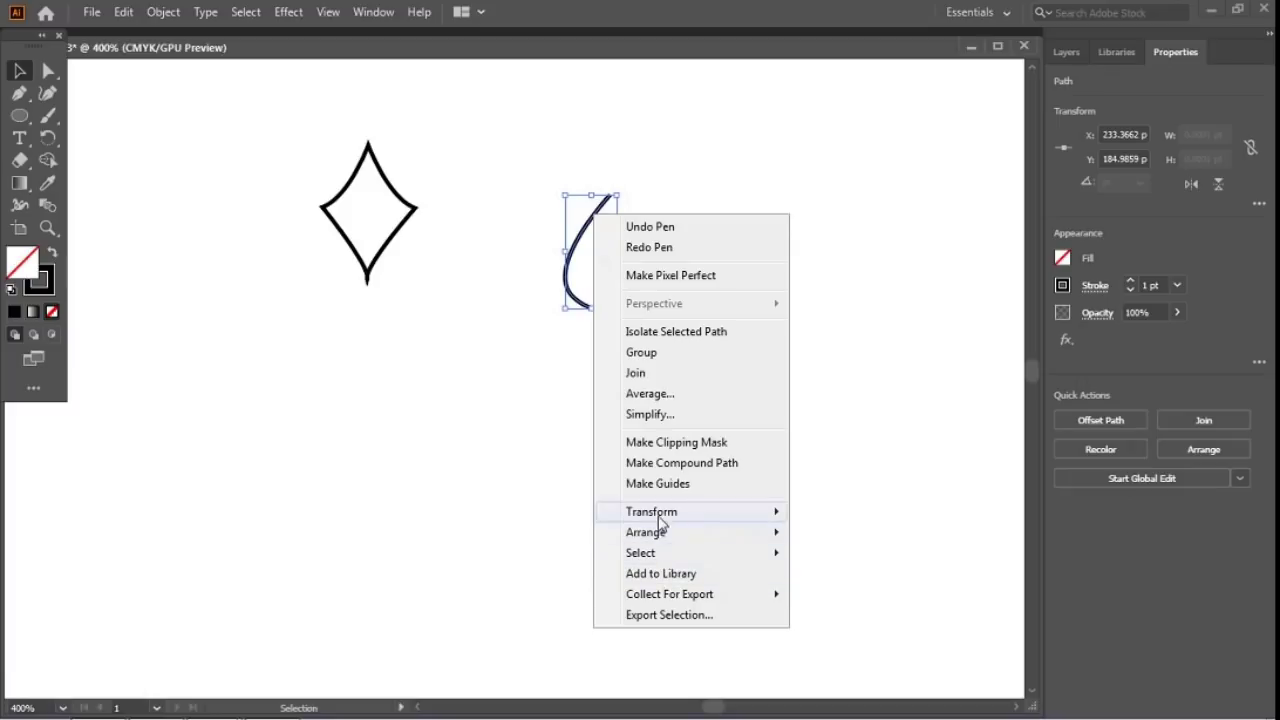
{"action": "mouse_move", "coordinate": [660, 515]}
{"action": "left_click", "coordinate": [833, 580]}
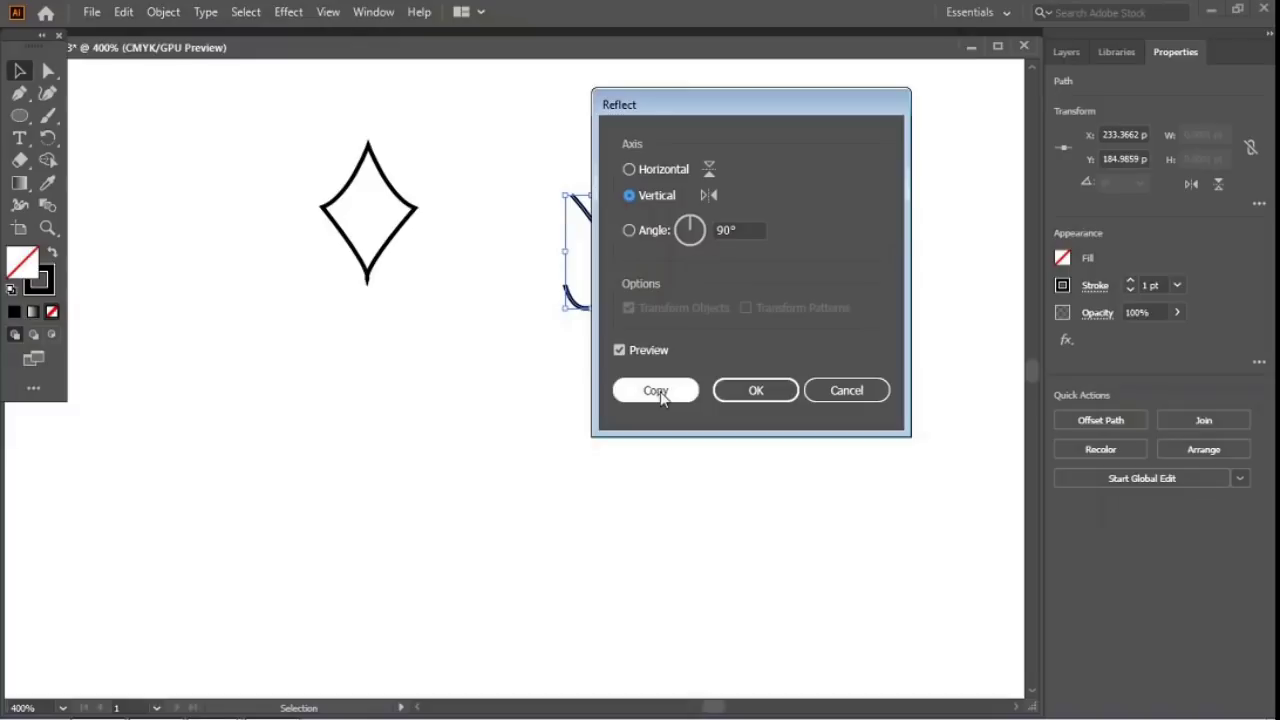
{"action": "left_click", "coordinate": [656, 391]}
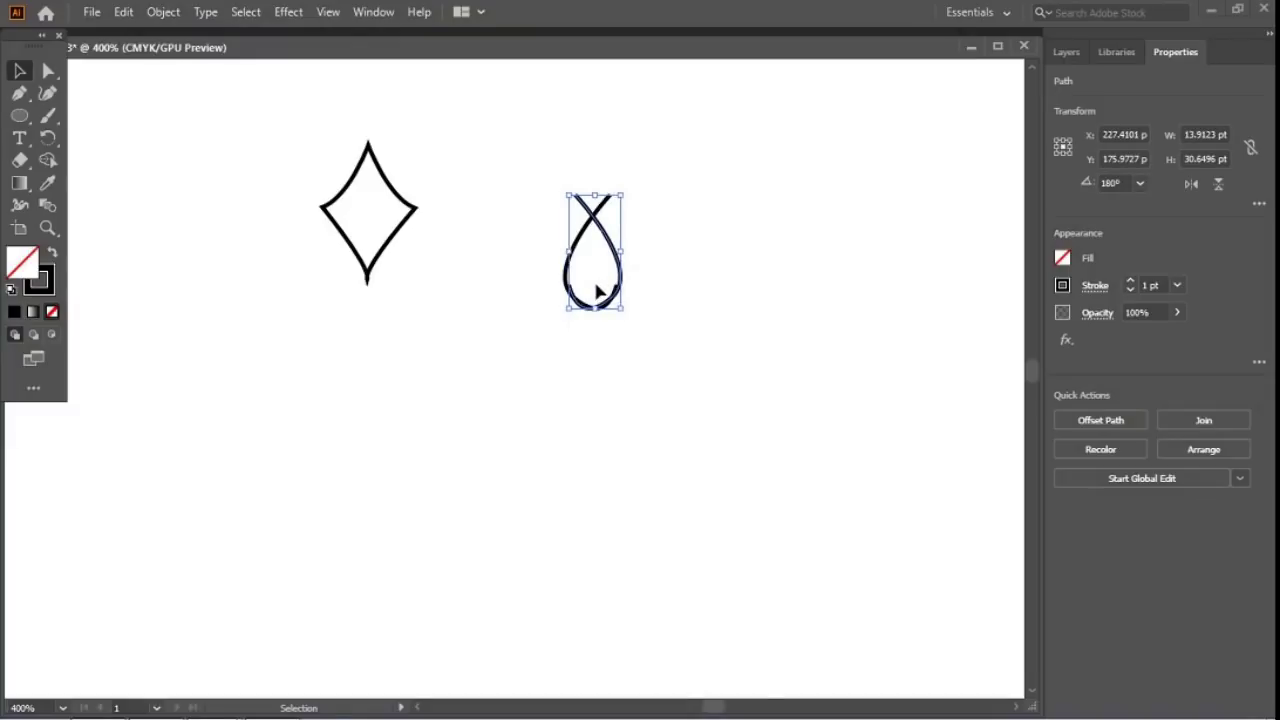
Step: Move the reflected copy about 14 pt right until its lower inner end meets the left half at the notch
{"action": "key", "text": "Right"}
{"action": "key", "text": "Right"}
{"action": "key", "text": "Right"}
{"action": "key", "text": "Right"}
{"action": "key", "text": "Right"}
{"action": "key", "text": "Right"}
{"action": "key", "text": "Right"}
{"action": "key", "text": "Right"}
{"action": "key", "text": "Right"}
{"action": "key", "text": "Right"}
{"action": "key", "text": "Right"}
{"action": "key", "text": "Right"}
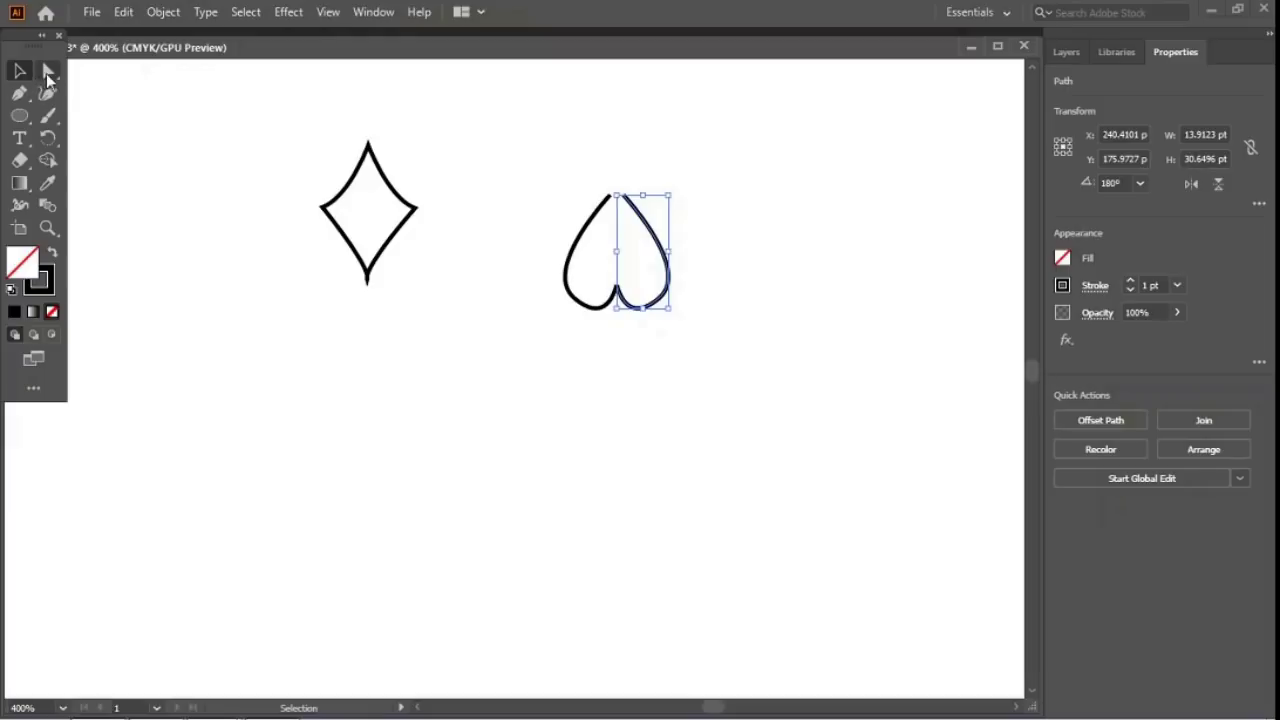
Step: Average the two open anchors at the upside-down heart's upper tip onto one point and join them
{"action": "left_click", "coordinate": [48, 70]}
{"action": "left_click_drag", "start_coordinate": [585, 180], "coordinate": [622, 193]}
{"action": "right_click", "coordinate": [623, 195]}
{"action": "left_click", "coordinate": [680, 355]}
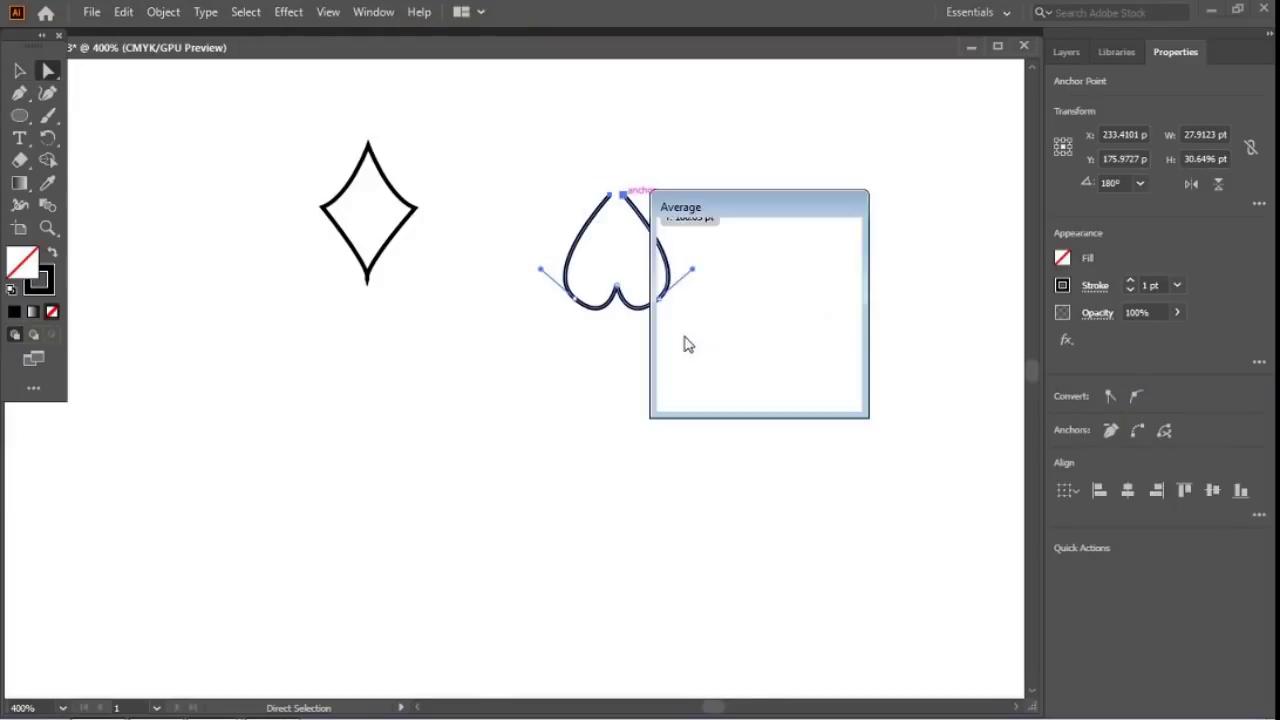
{"action": "left_click", "coordinate": [705, 370]}
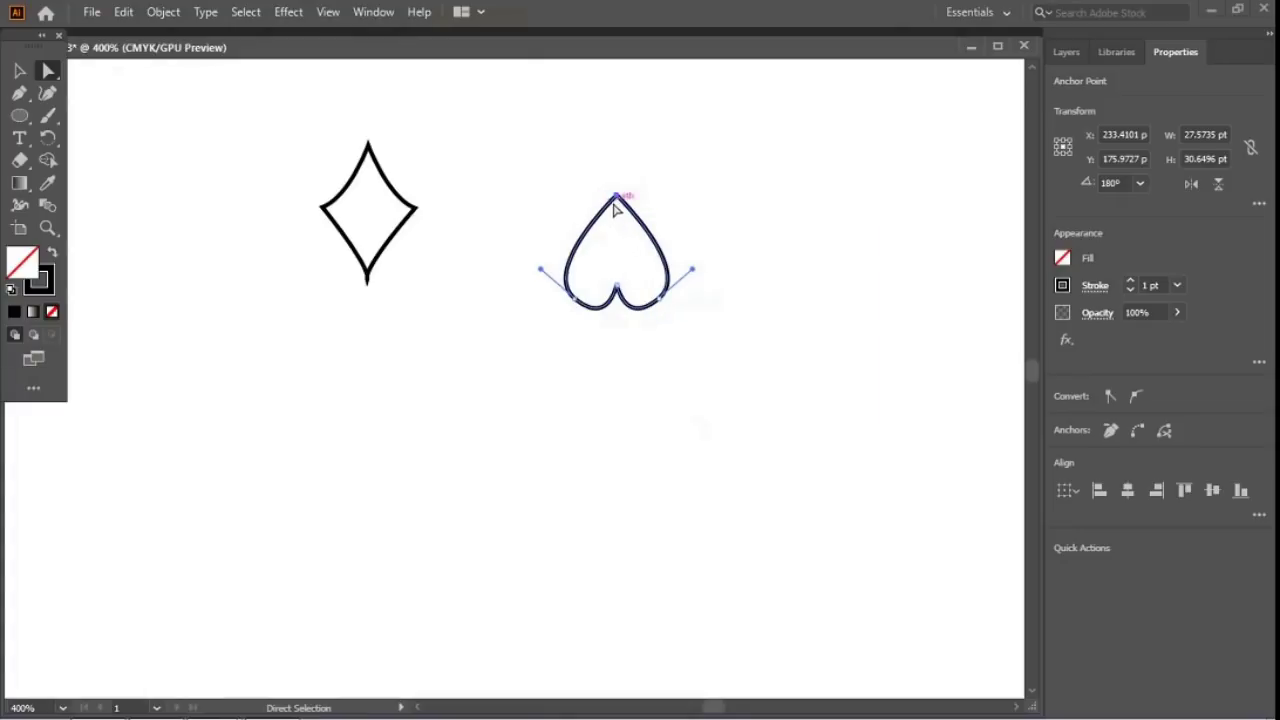
{"action": "right_click", "coordinate": [615, 196]}
{"action": "left_click", "coordinate": [642, 336]}
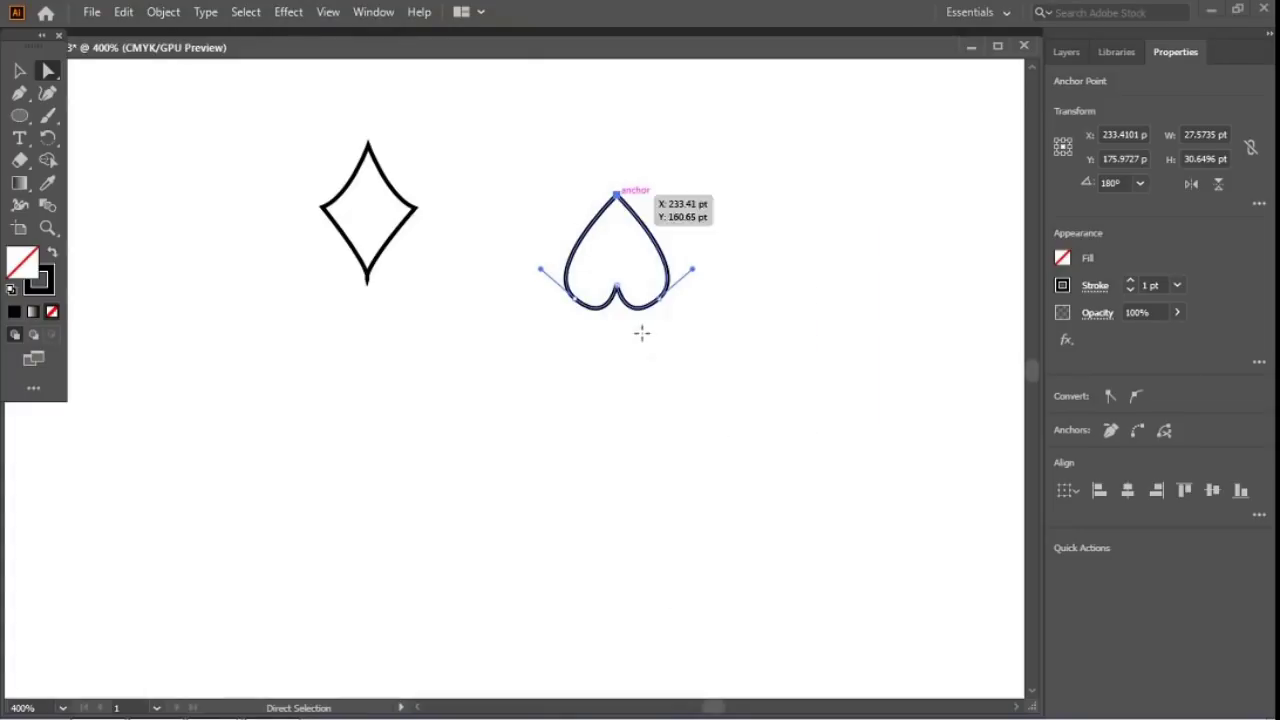
Step: Average and join the two anchors at the heart's lower notch, and select the whole closed shape
{"action": "left_click", "coordinate": [640, 386]}
{"action": "left_click_drag", "start_coordinate": [638, 382], "coordinate": [603, 268]}
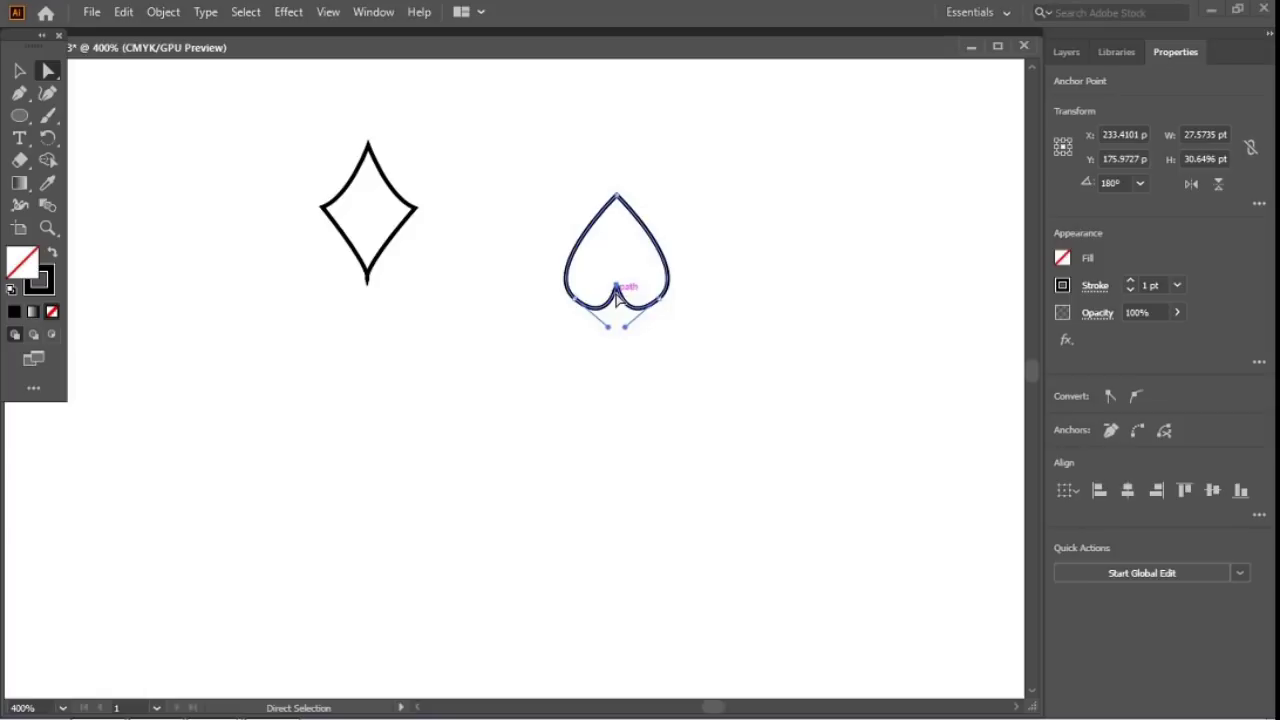
{"action": "right_click", "coordinate": [612, 288]}
{"action": "left_click", "coordinate": [663, 463]}
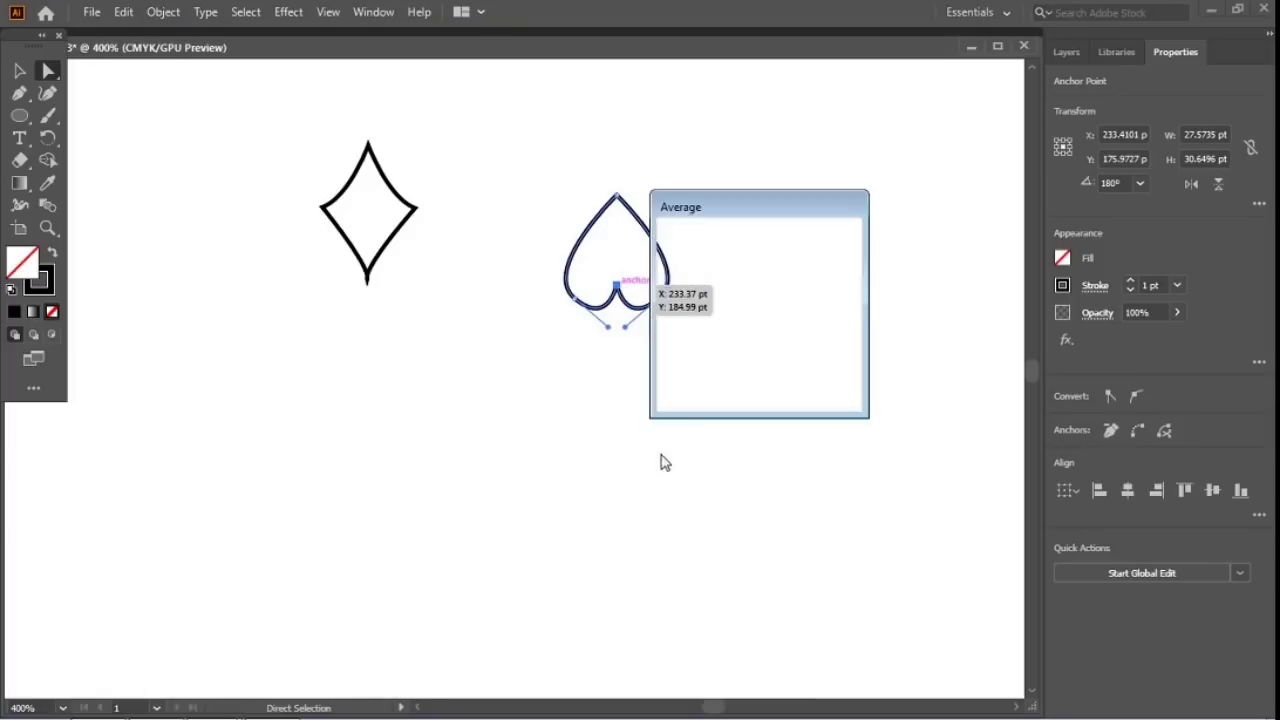
{"action": "left_click", "coordinate": [712, 372]}
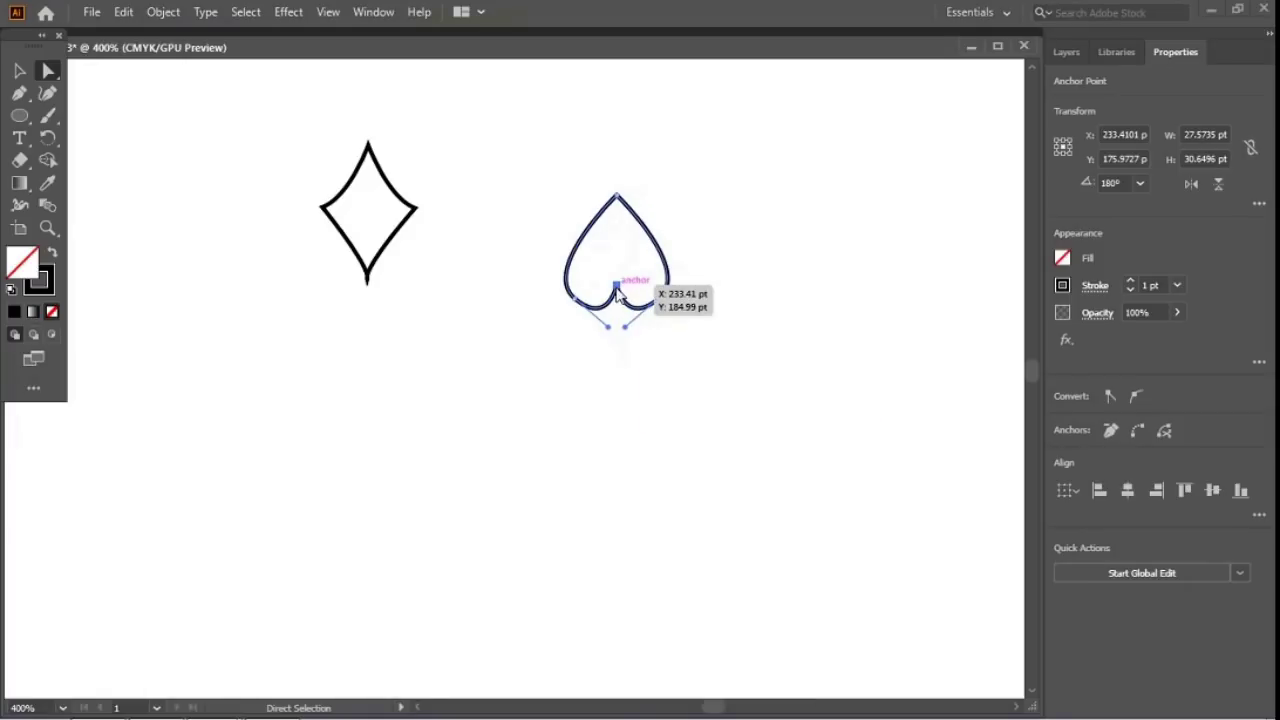
{"action": "right_click", "coordinate": [616, 290]}
{"action": "left_click", "coordinate": [658, 446]}
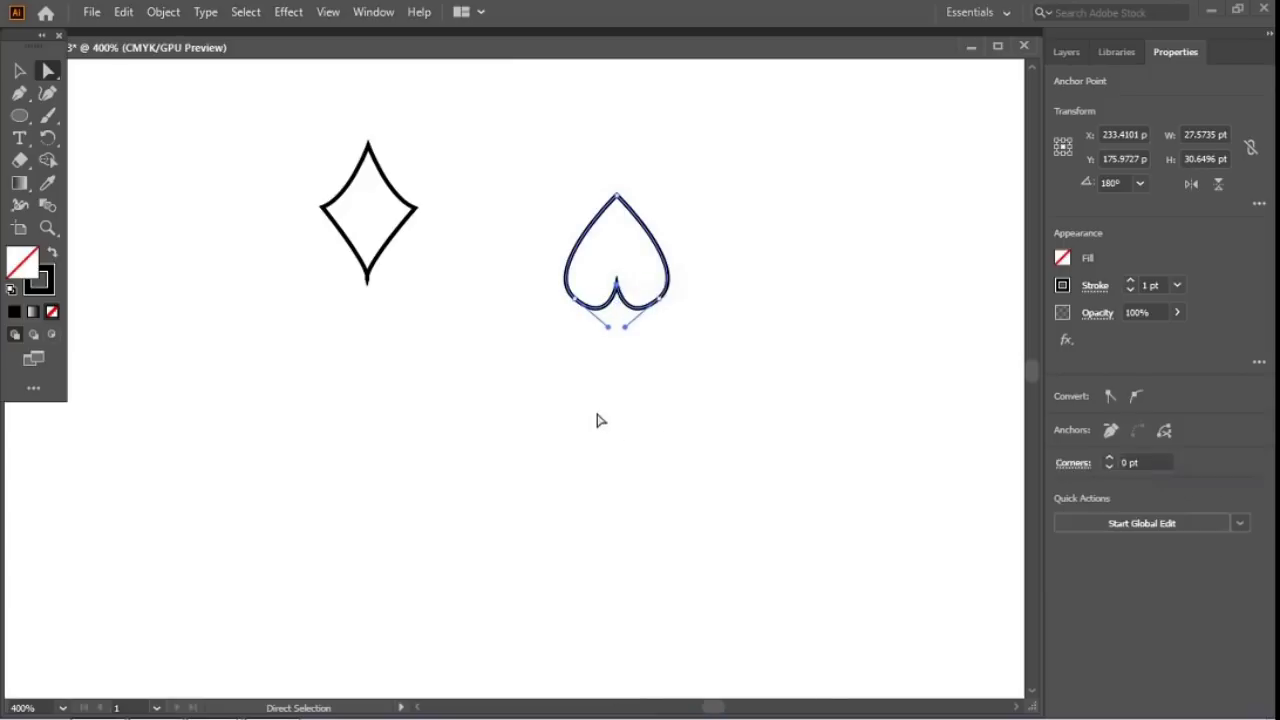
{"action": "left_click", "coordinate": [596, 420]}
{"action": "left_click_drag", "start_coordinate": [531, 160], "coordinate": [757, 409]}
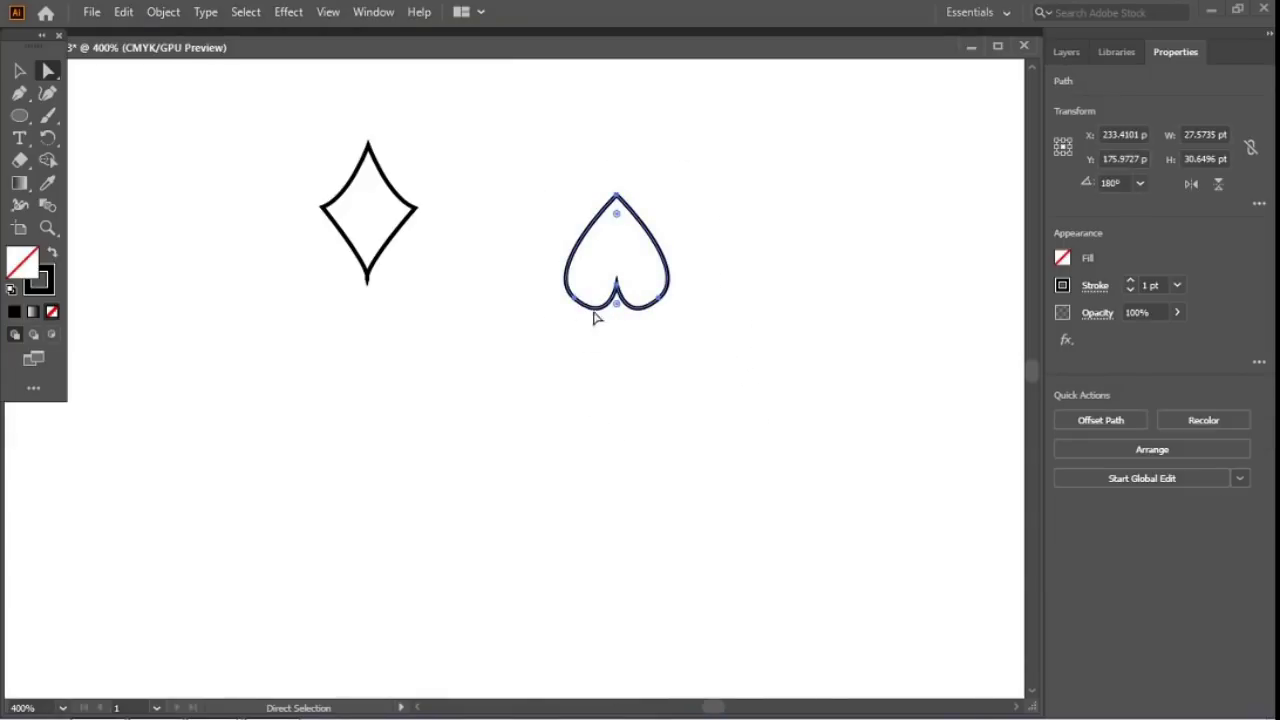
Step: Draw a curved stem line with the Pen tool from below the spade up to its notch, and deselect it
{"action": "left_click", "coordinate": [19, 92]}
{"action": "left_click", "coordinate": [555, 366]}
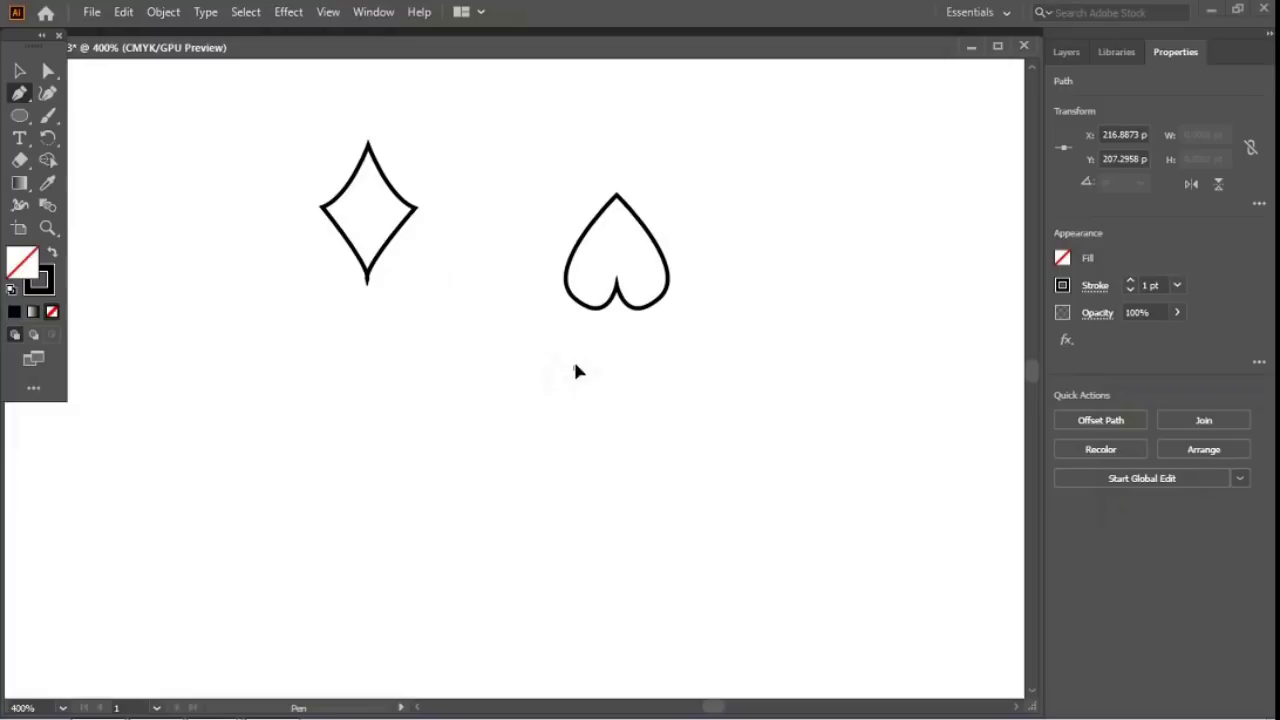
{"action": "left_click_drag", "start_coordinate": [615, 290], "coordinate": [613, 269]}
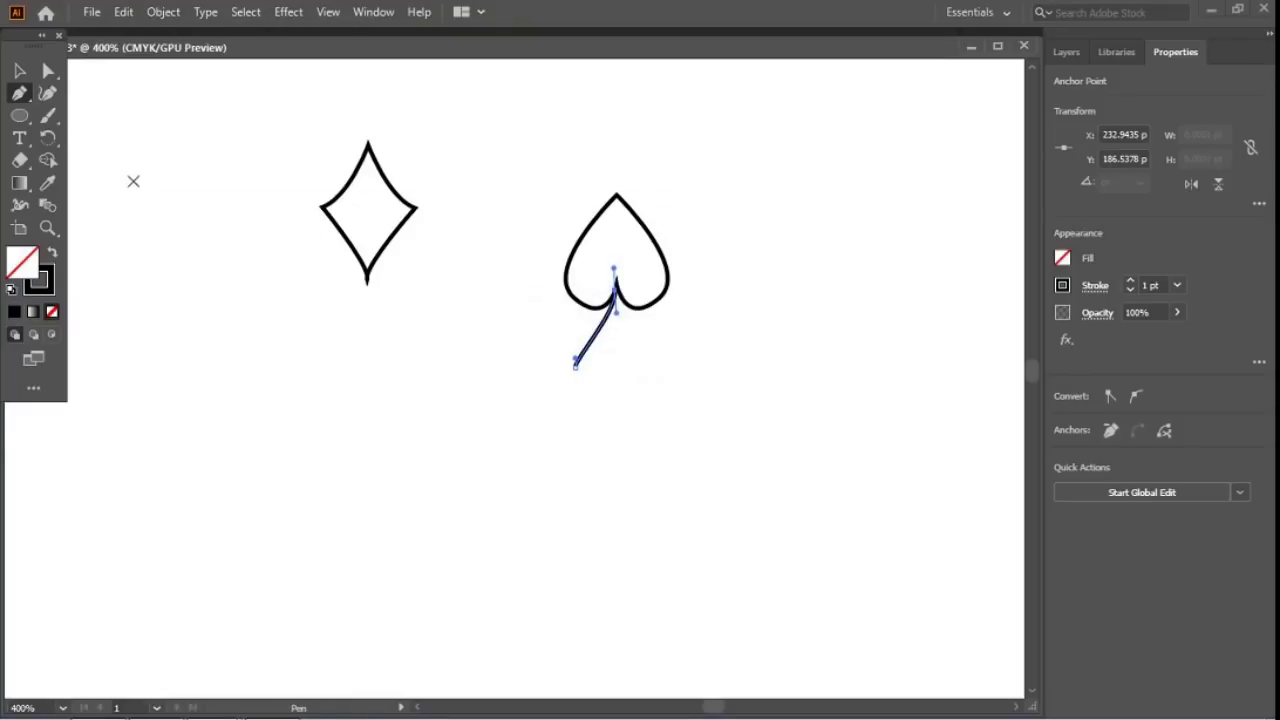
{"action": "key", "text": "v"}
{"action": "left_click", "coordinate": [573, 384]}
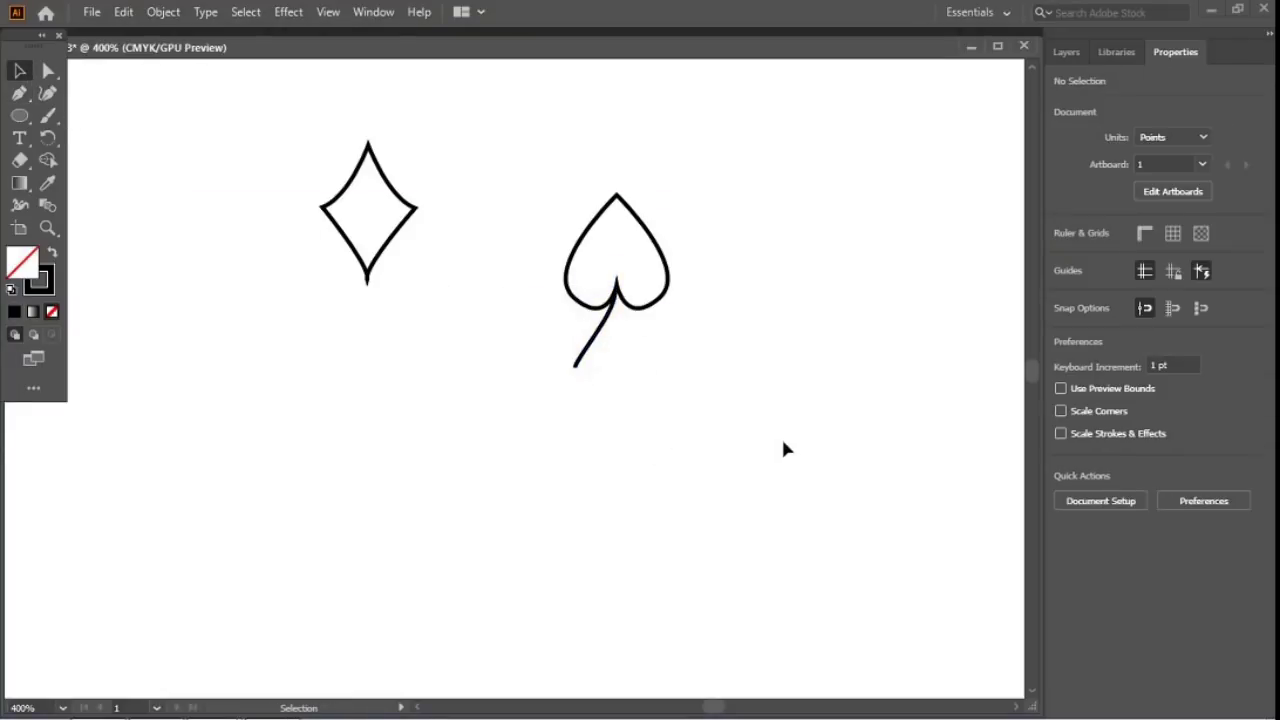
Step: Draw an almond-shaped eye outline about 135 pt wide and 35 pt tall below the suits with the Pen tool, crossing its ends at the outer corner
{"action": "left_click_drag", "start_coordinate": [704, 380], "coordinate": [703, 382]}
{"action": "scroll", "coordinate": [542, 494], "scroll_direction": "down", "scroll_amount": 3}
{"action": "scroll", "coordinate": [542, 494], "scroll_direction": "right", "scroll_amount": 1}
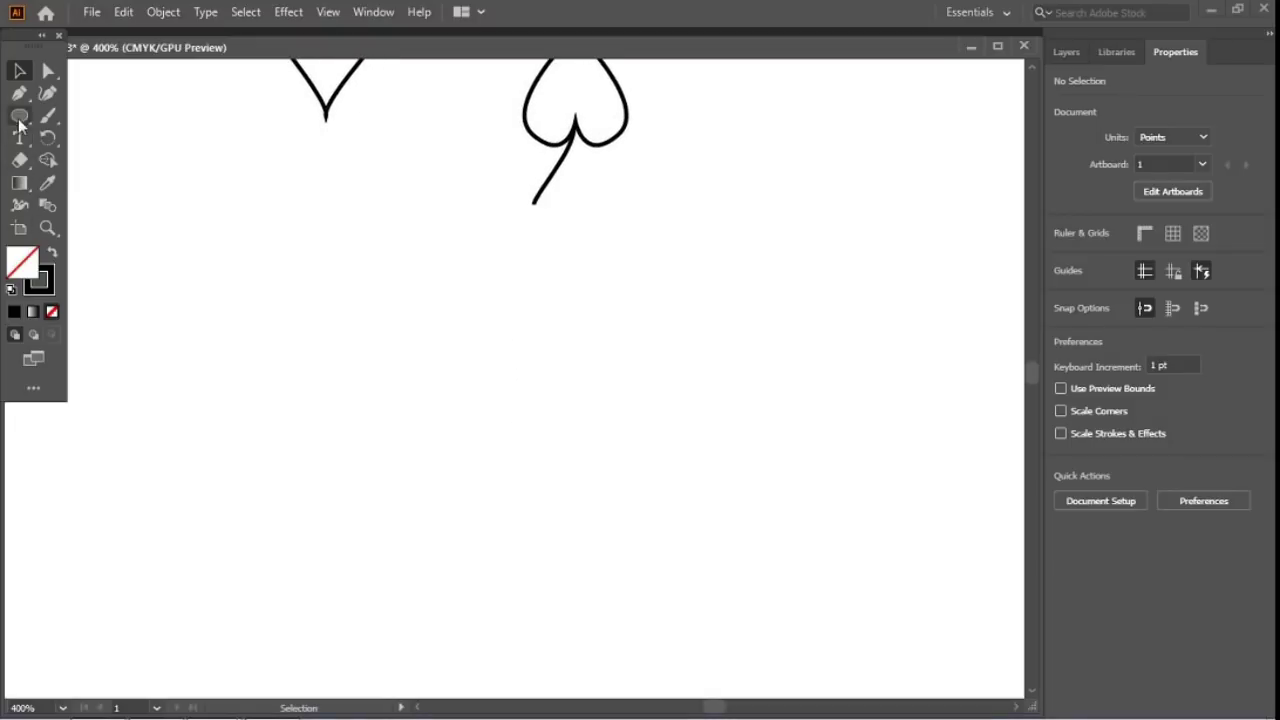
{"action": "left_click", "coordinate": [19, 93]}
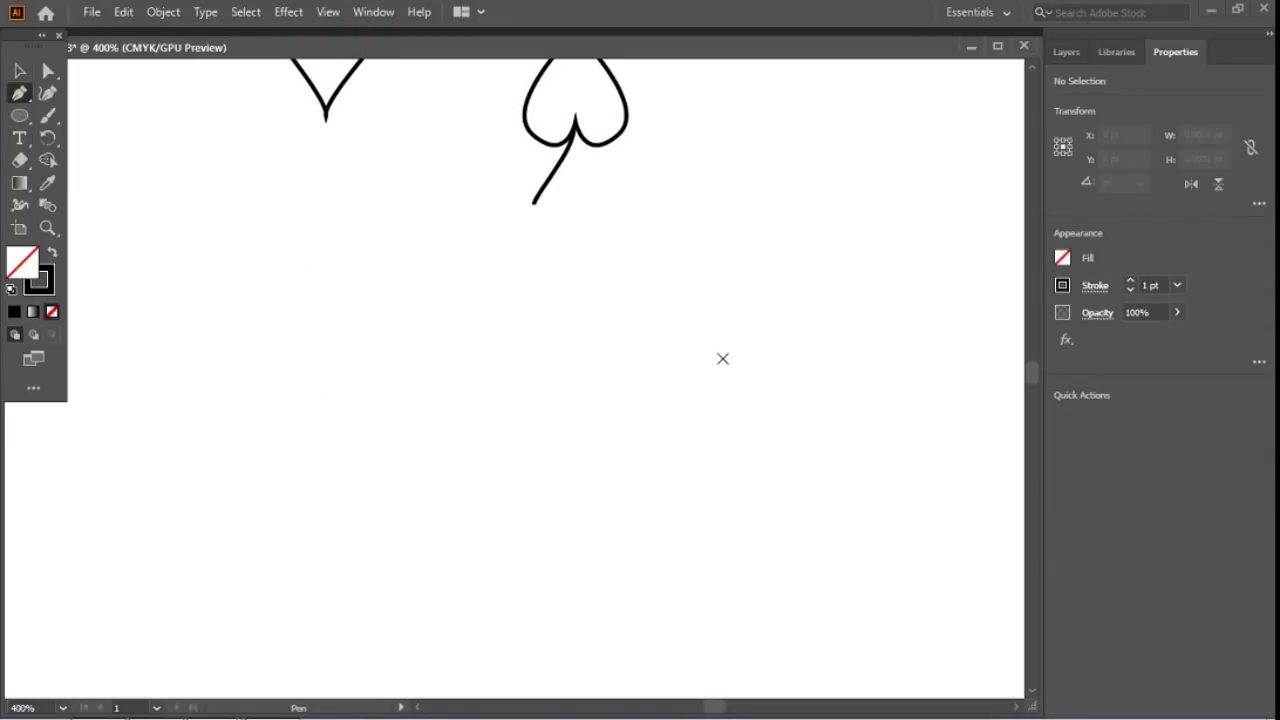
{"action": "left_click", "coordinate": [723, 369]}
{"action": "left_click_drag", "start_coordinate": [449, 337], "coordinate": [362, 396]}
{"action": "left_click_drag", "start_coordinate": [229, 423], "coordinate": [173, 416]}
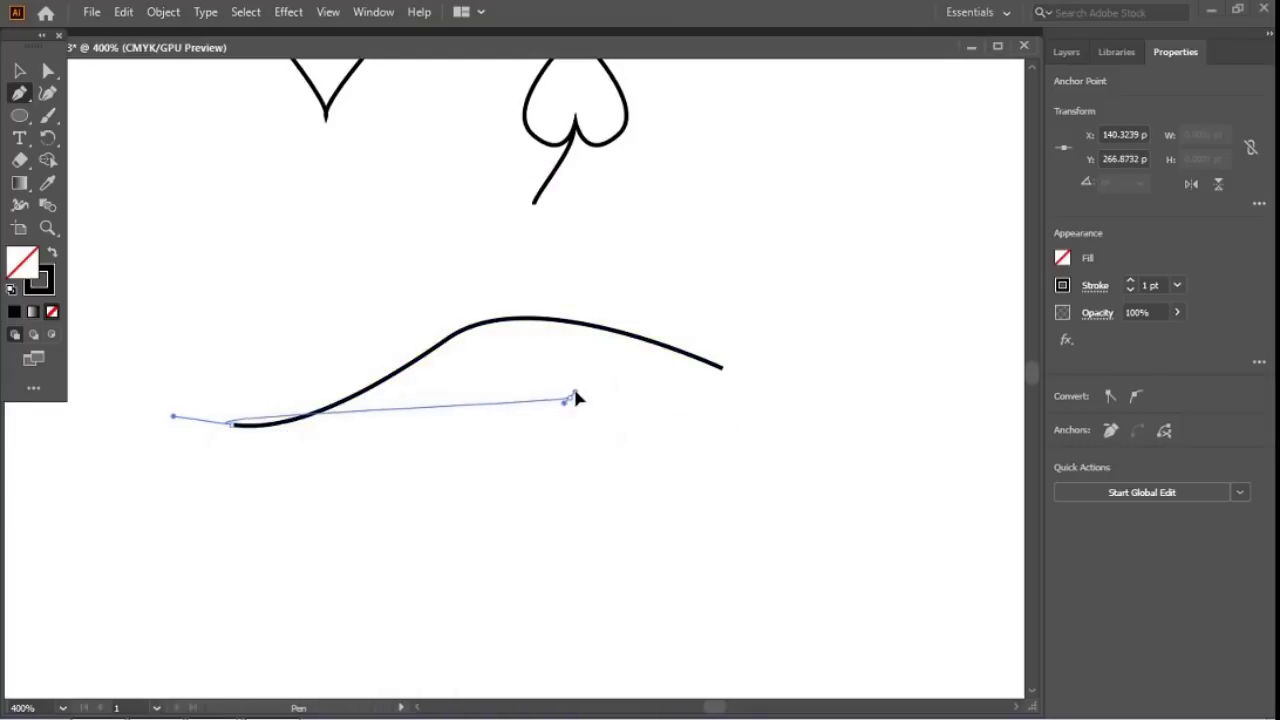
{"action": "mouse_move", "coordinate": [568, 399]}
{"action": "left_mouse_down"}
{"action": "mouse_move", "coordinate": [596, 337]}
{"action": "mouse_move", "coordinate": [660, 294]}
{"action": "left_mouse_up"}
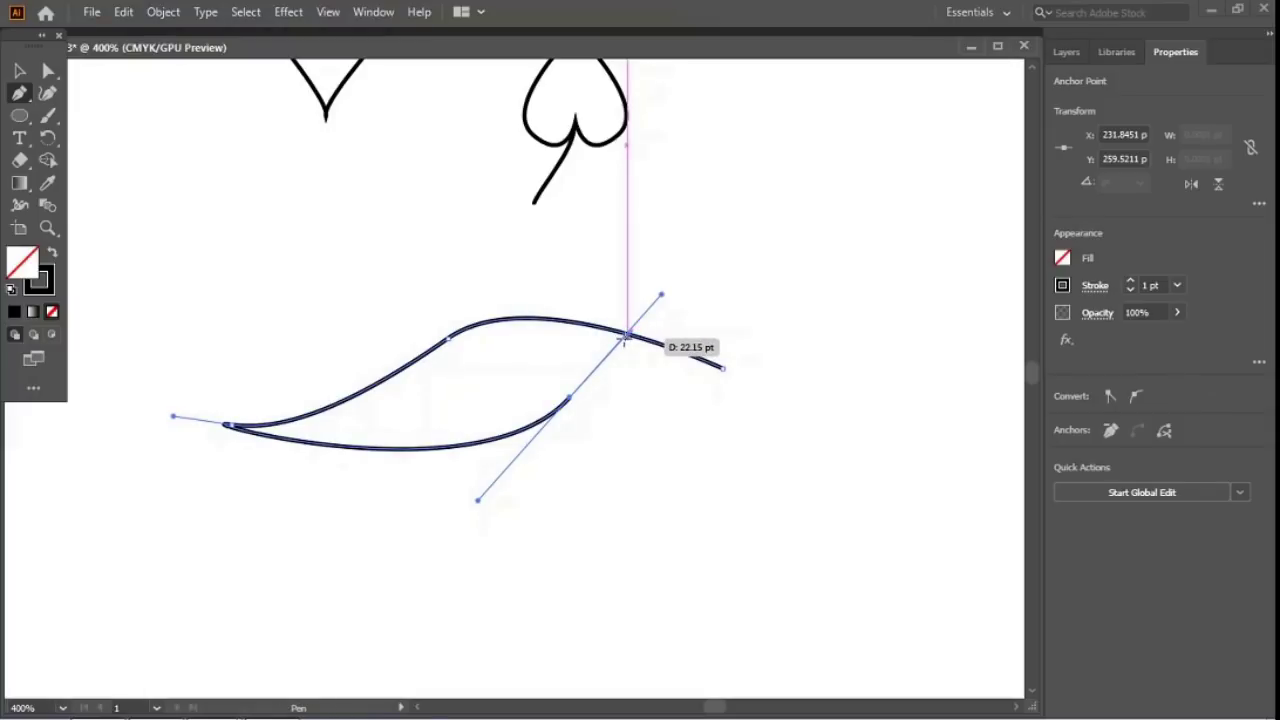
{"action": "left_click", "coordinate": [624, 340], "text": "ctrl"}
{"action": "left_click_drag", "start_coordinate": [568, 398], "coordinate": [314, 444]}
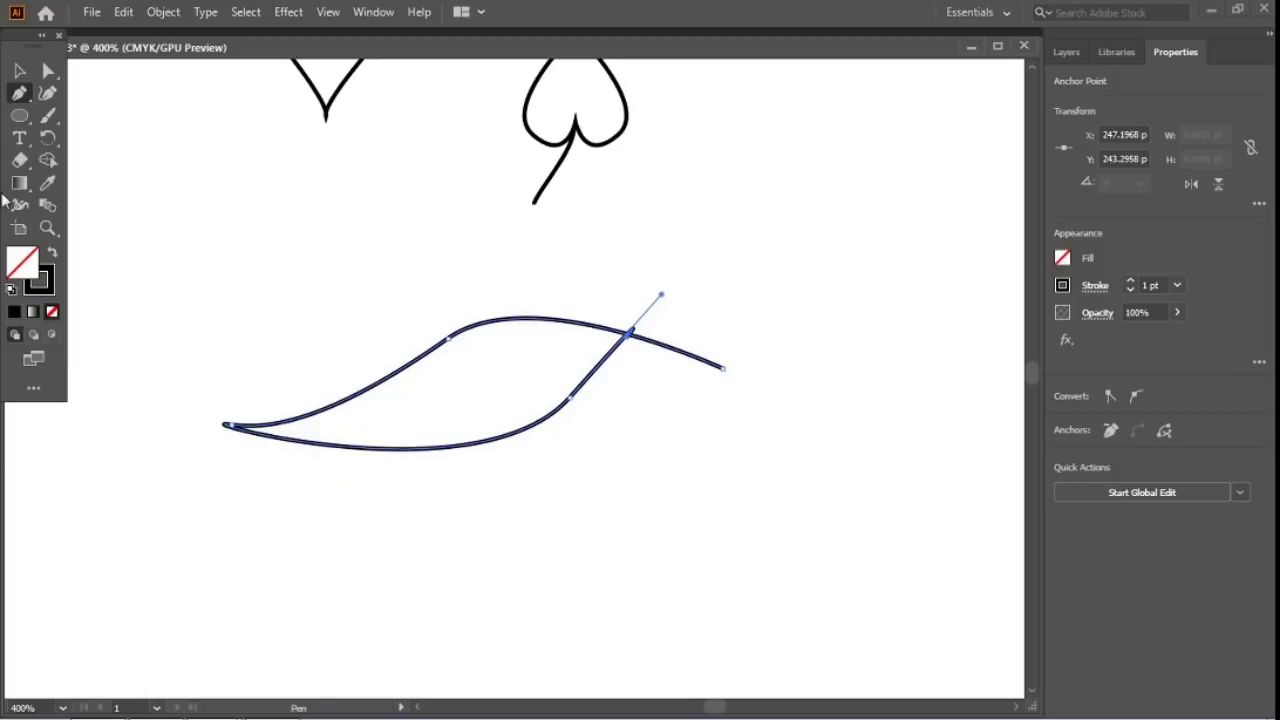
Step: Draw a circle about 21.5 pt across inside the eye outline with the Ellipse tool
{"action": "left_click", "coordinate": [19, 116]}
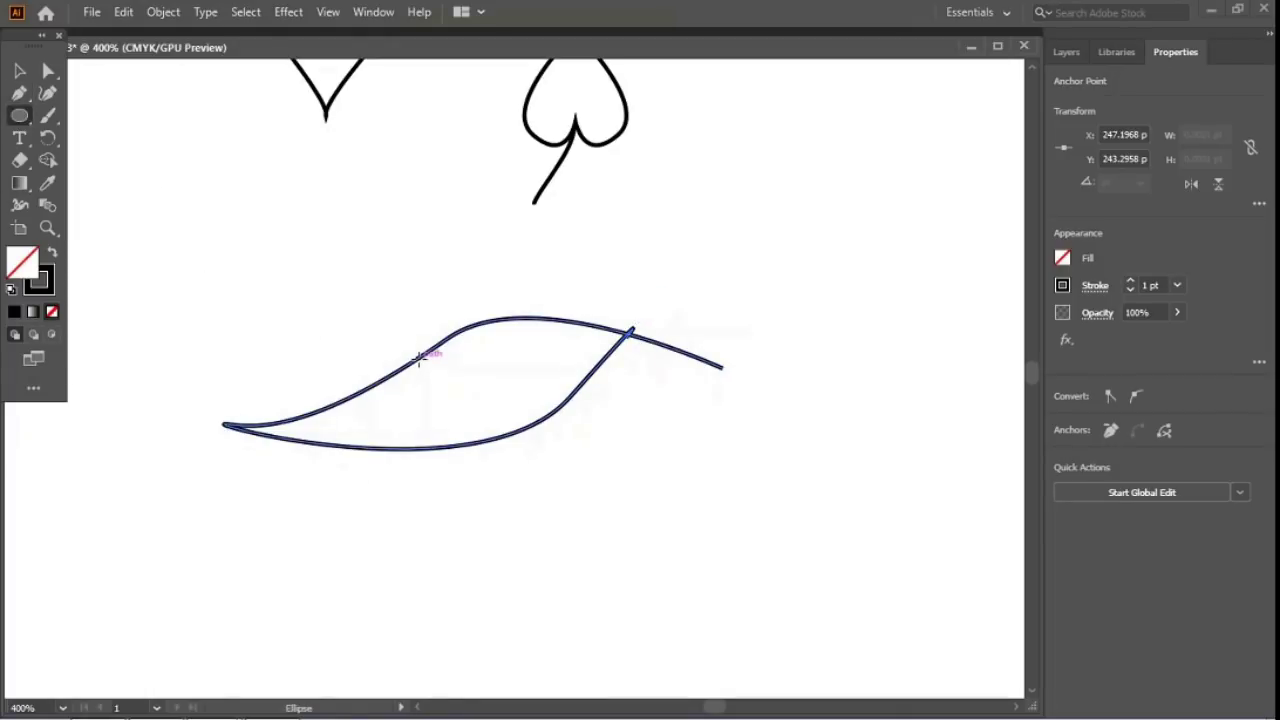
{"action": "left_click_drag", "start_coordinate": [418, 358], "coordinate": [495, 441]}
{"action": "key", "text": "Up"}
{"action": "key", "text": "Up"}
{"action": "key", "text": "Up"}
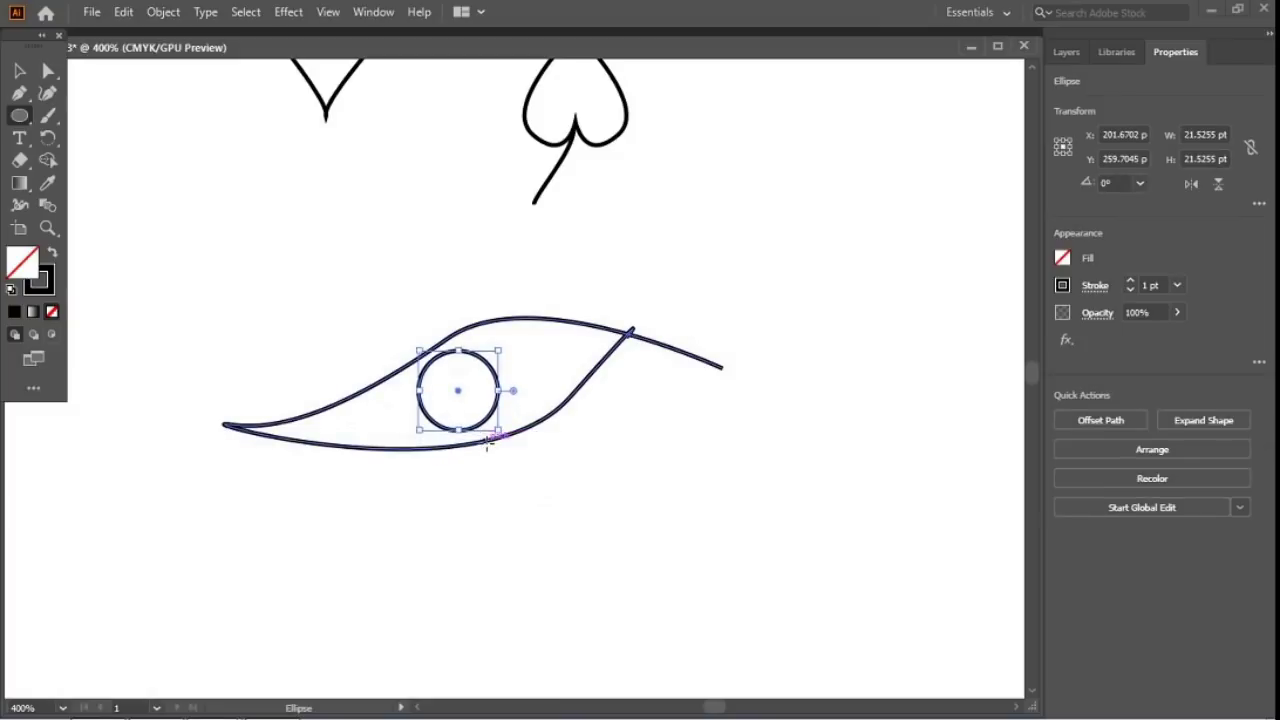
Step: Resize and reposition the circle inside the eye to about 16.7 pt across
{"action": "left_click_drag", "start_coordinate": [419, 426], "coordinate": [384, 471]}
{"action": "key", "text": "Up"}
{"action": "key", "text": "Up"}
{"action": "key", "text": "Up"}
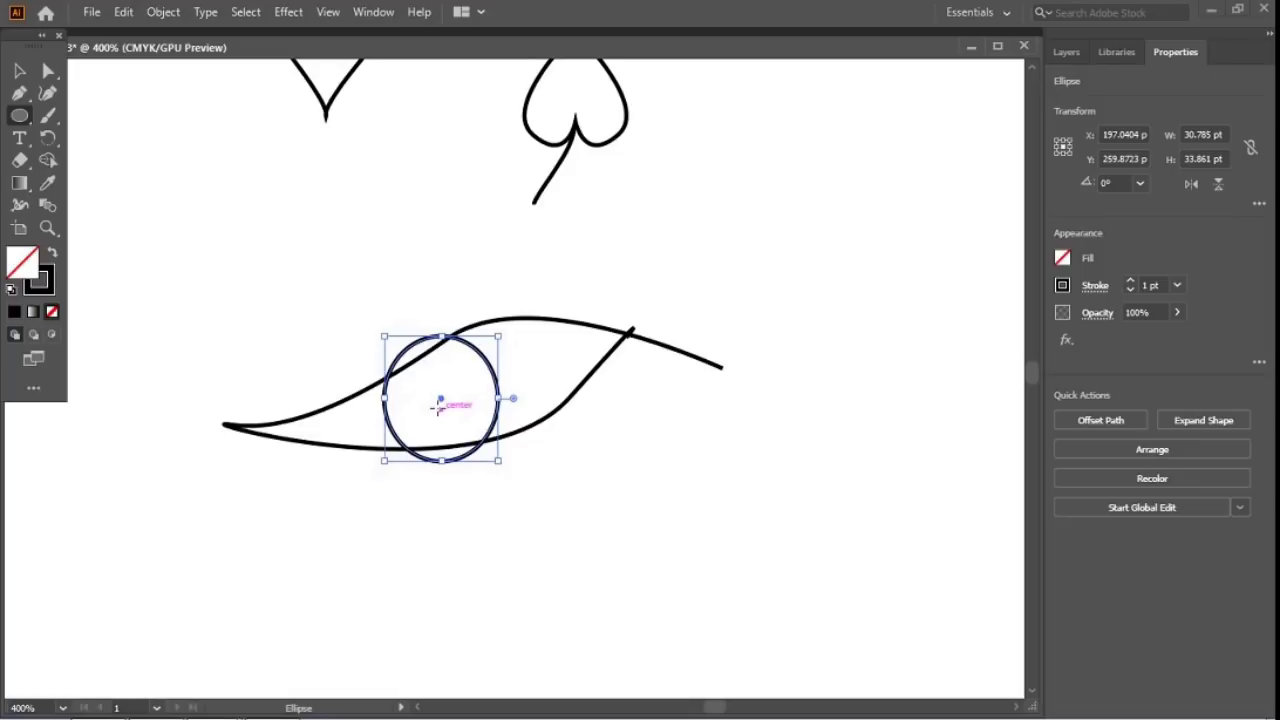
{"action": "key", "text": "Right"}
{"action": "key", "text": "Right"}
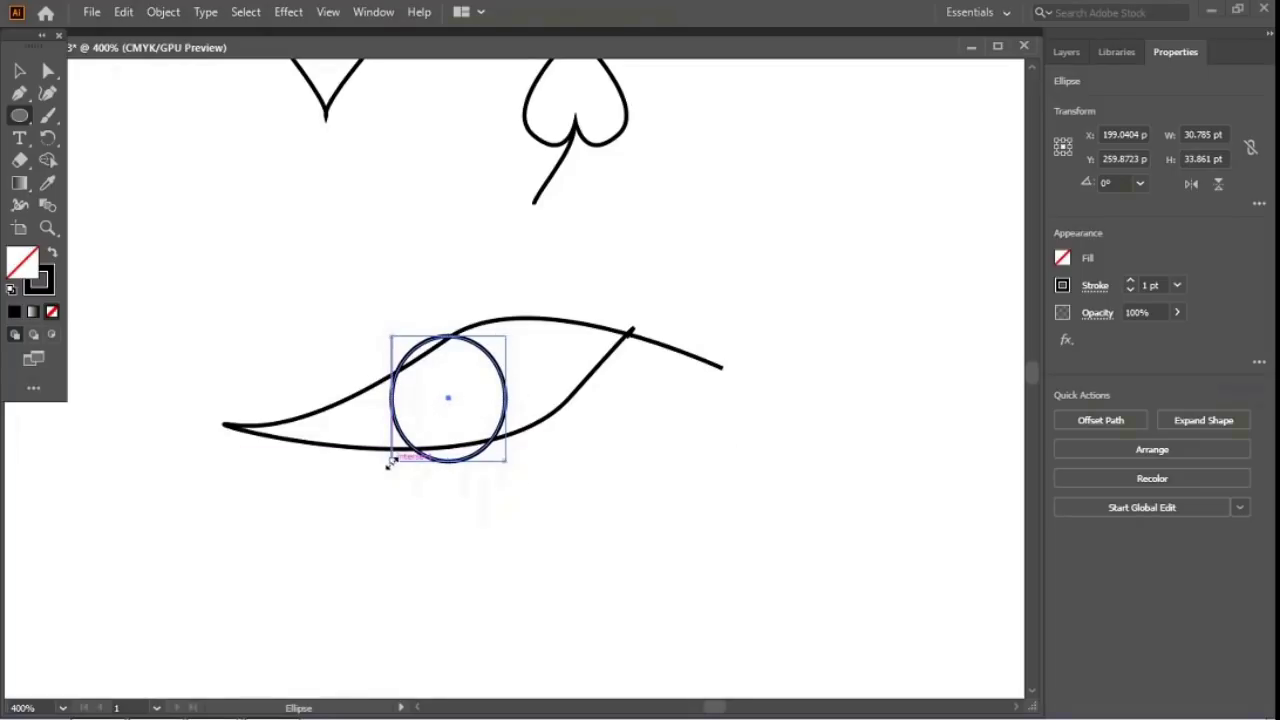
{"action": "left_click_drag", "start_coordinate": [389, 463], "coordinate": [411, 437]}
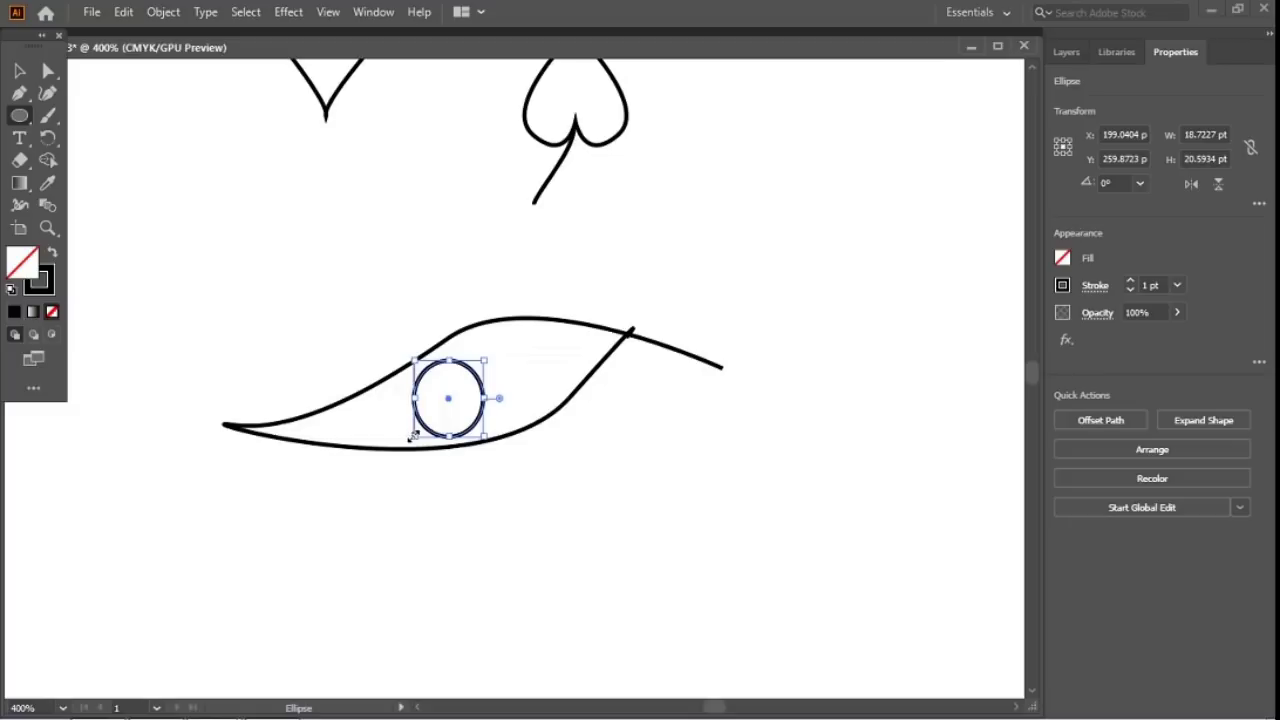
{"action": "left_click_drag", "start_coordinate": [484, 360], "coordinate": [415, 431]}
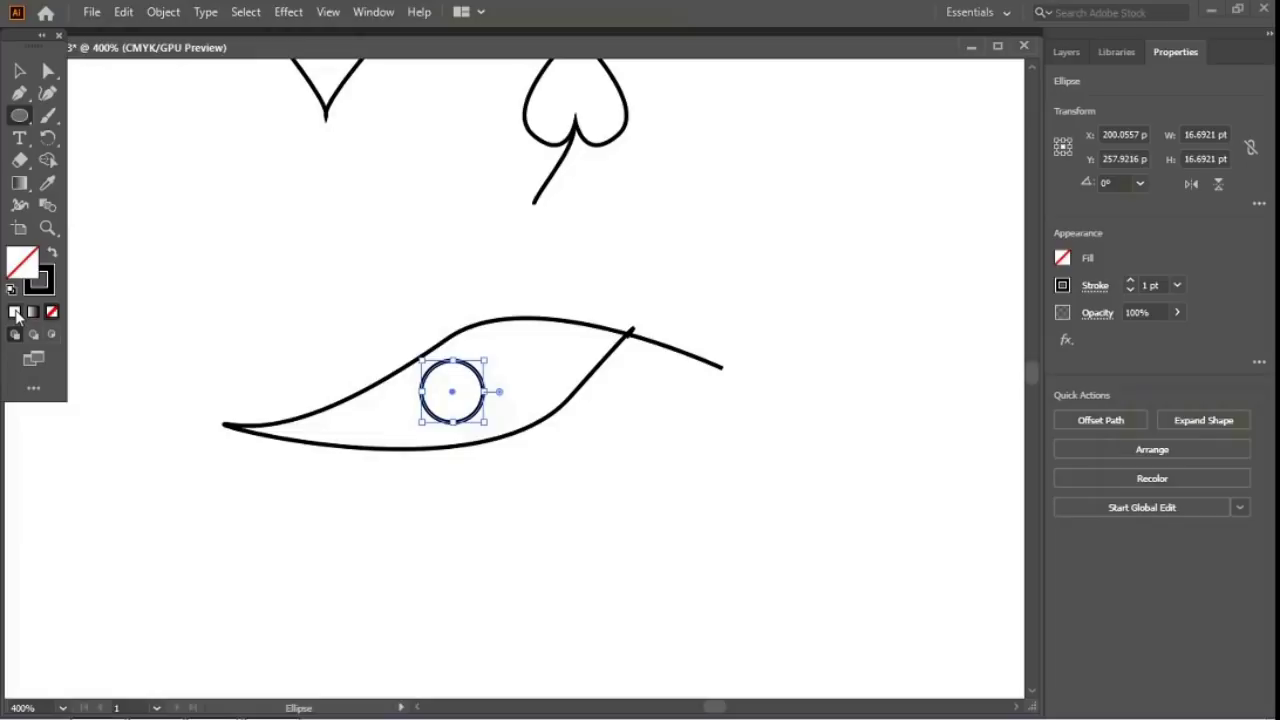
Step: Fill the small circle with black (000000) as the pupil
{"action": "left_click", "coordinate": [16, 313]}
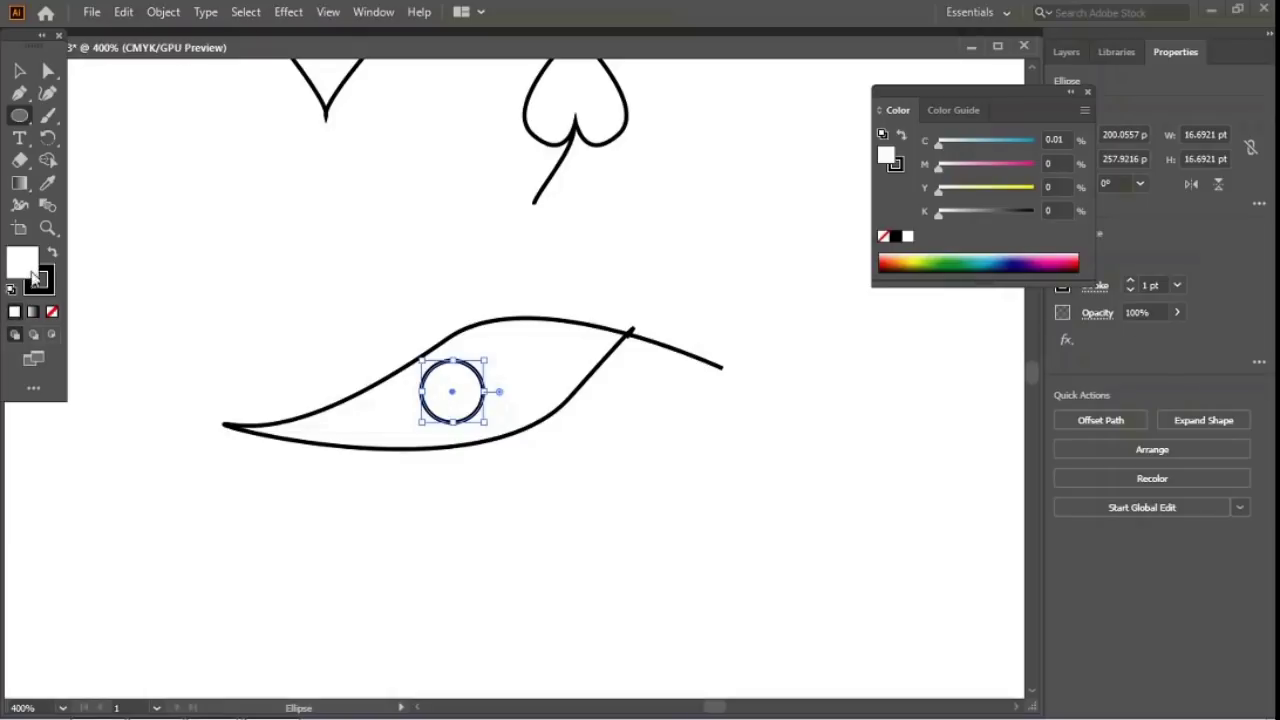
{"action": "double_click", "coordinate": [25, 265]}
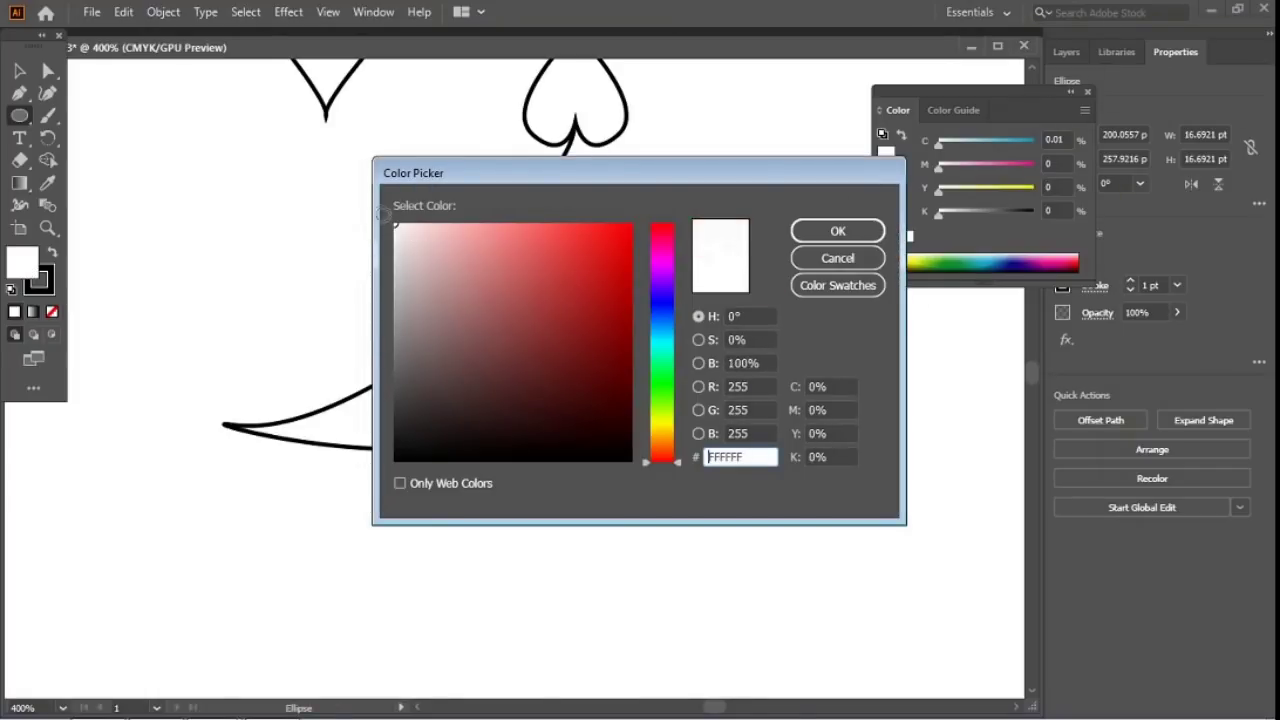
{"action": "type", "text": "000000"}
{"action": "left_click_drag", "start_coordinate": [598, 418], "coordinate": [632, 462]}
{"action": "left_click", "coordinate": [822, 231]}
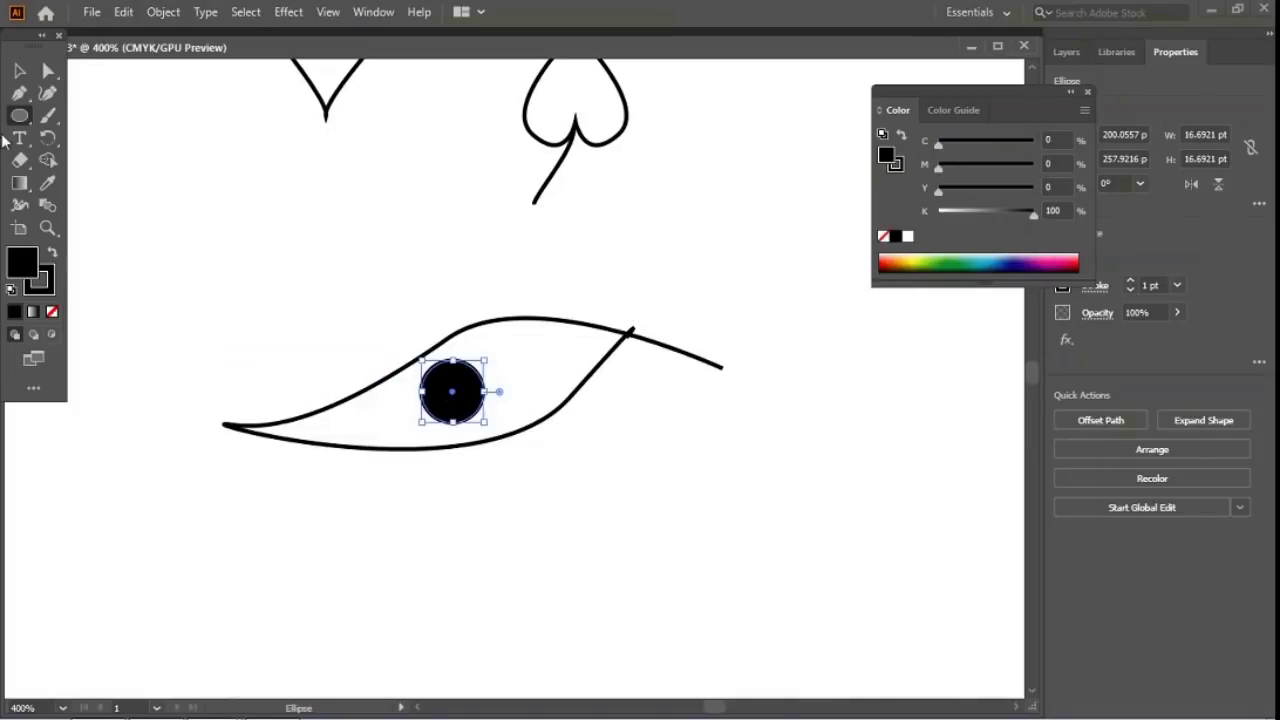
Step: Draw an iris circle about 30 pt across around the pupil, remove its fill, and deselect it
{"action": "left_click", "coordinate": [19, 70]}
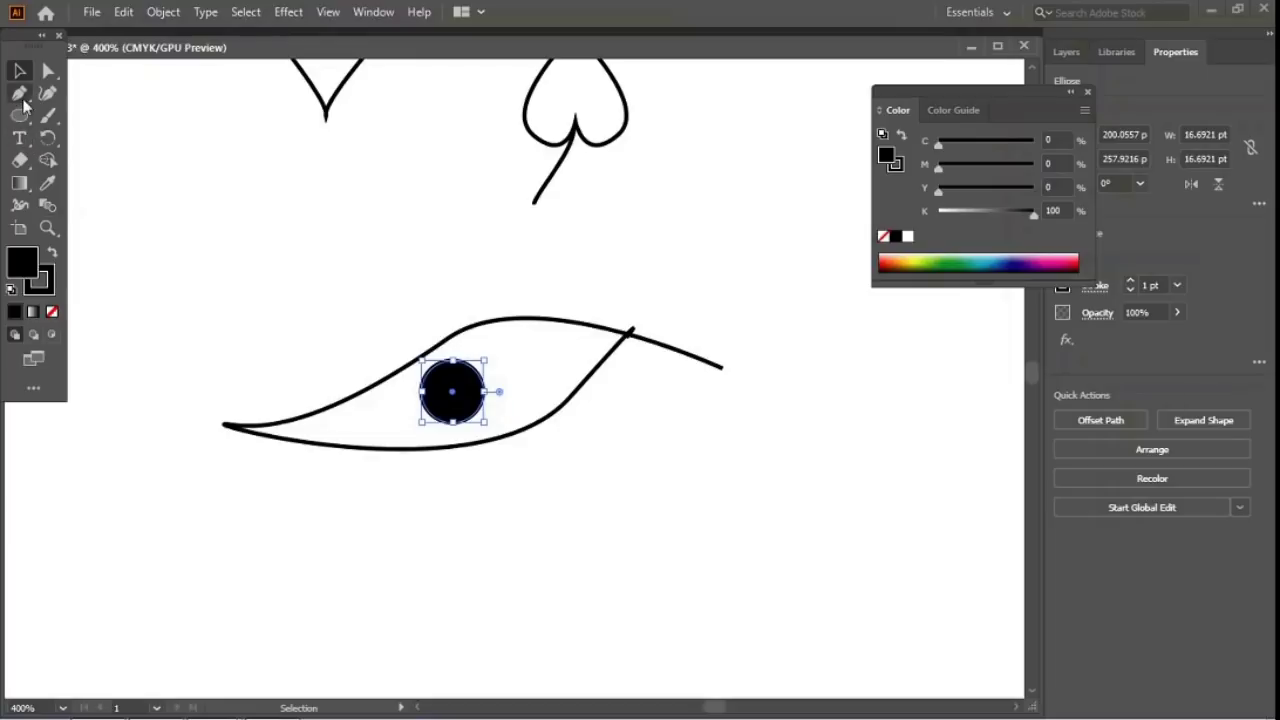
{"action": "key", "text": "l"}
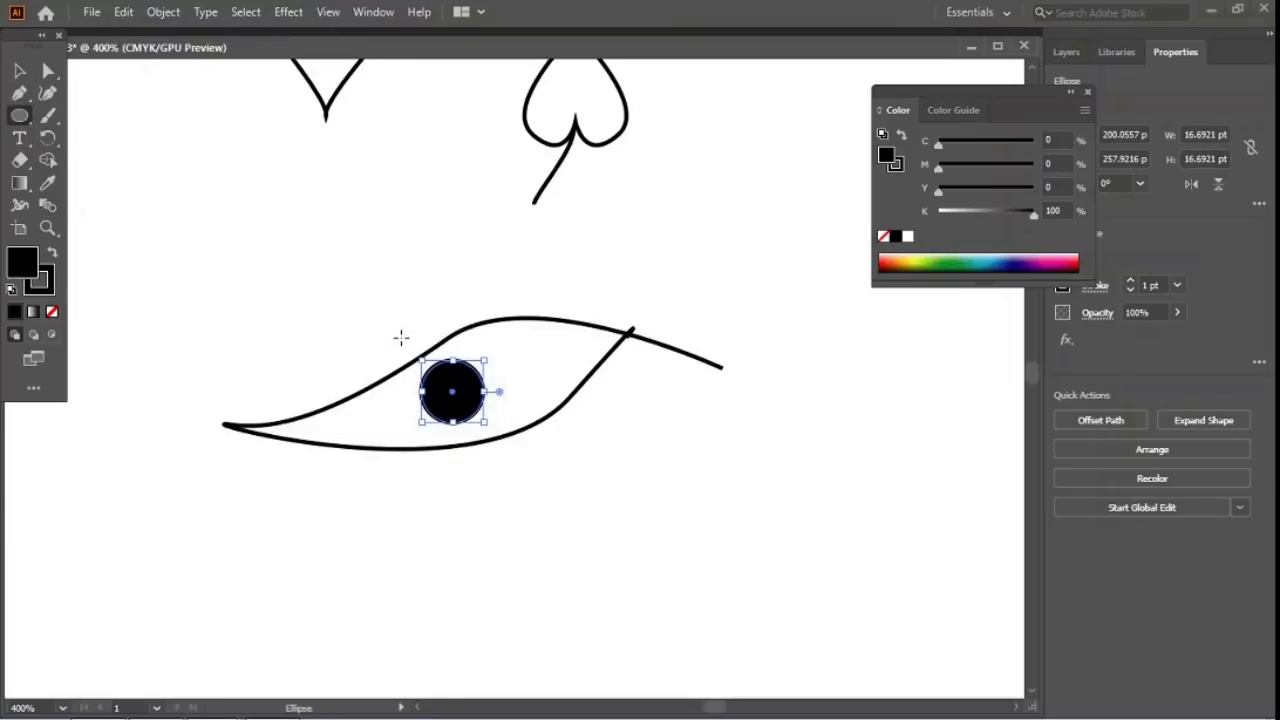
{"action": "left_click_drag", "start_coordinate": [401, 337], "coordinate": [514, 449]}
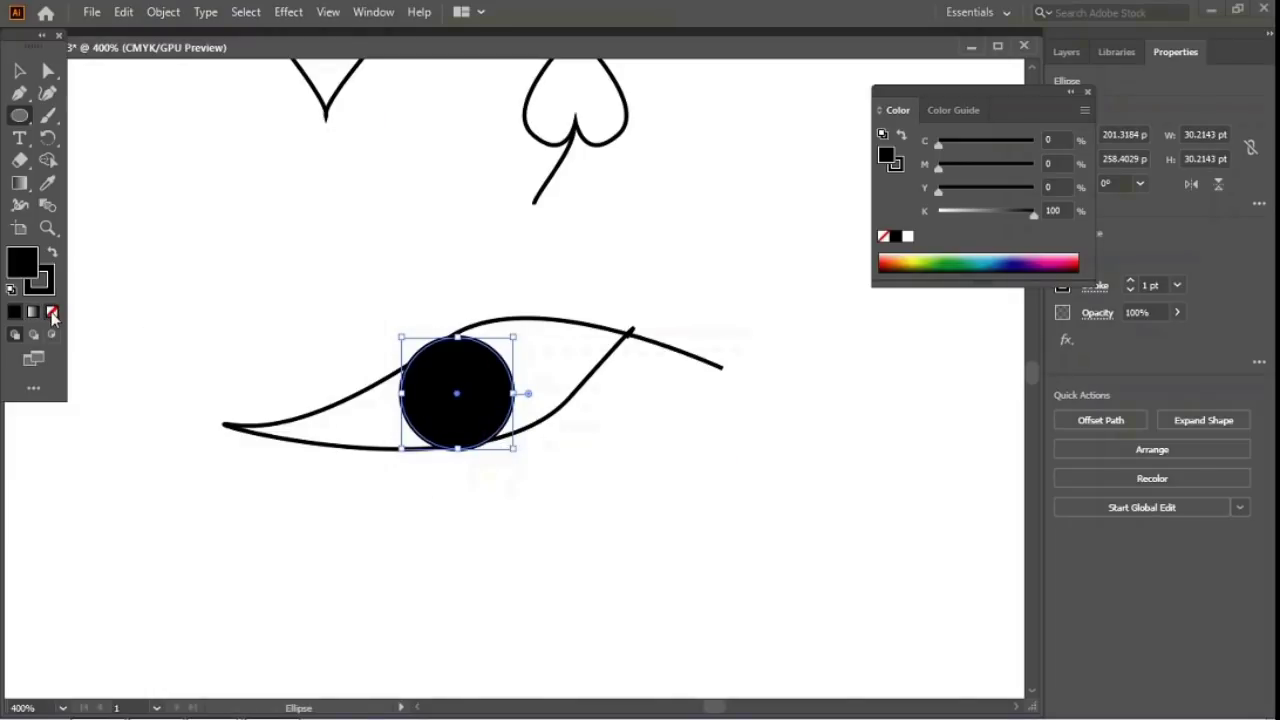
{"action": "left_click", "coordinate": [52, 311]}
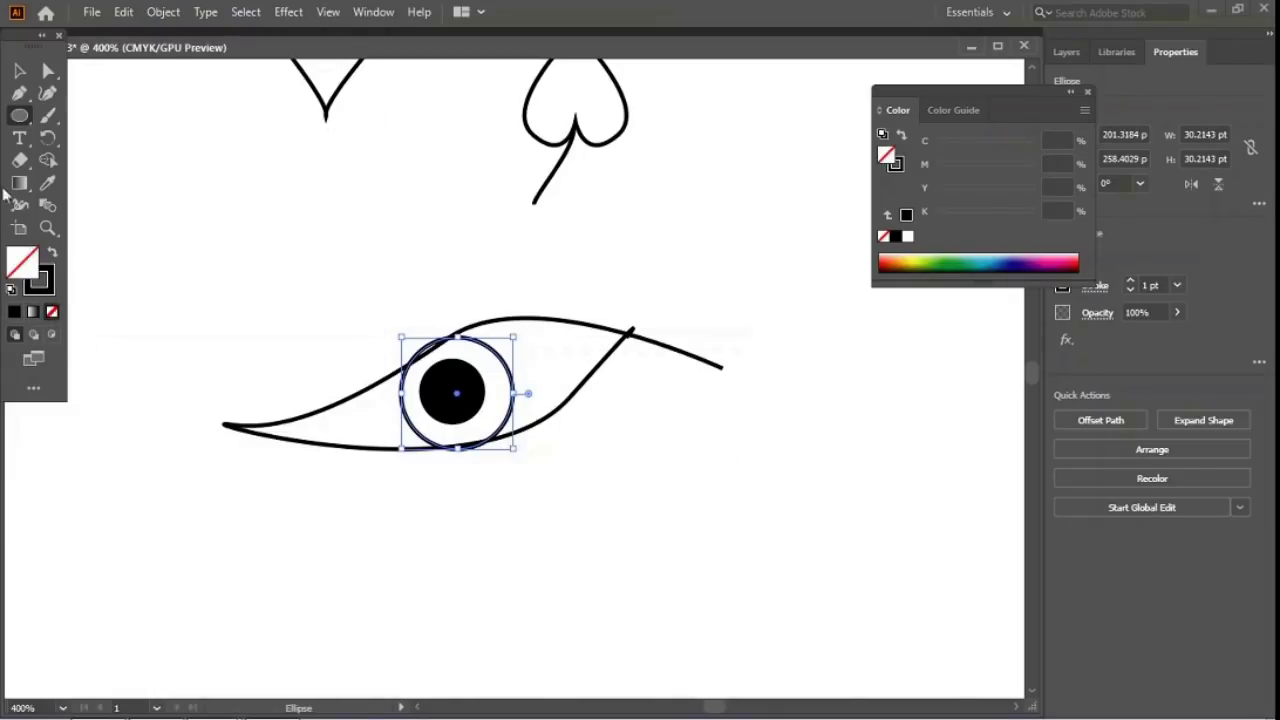
{"action": "left_click", "coordinate": [20, 72]}
{"action": "left_click", "coordinate": [251, 318]}
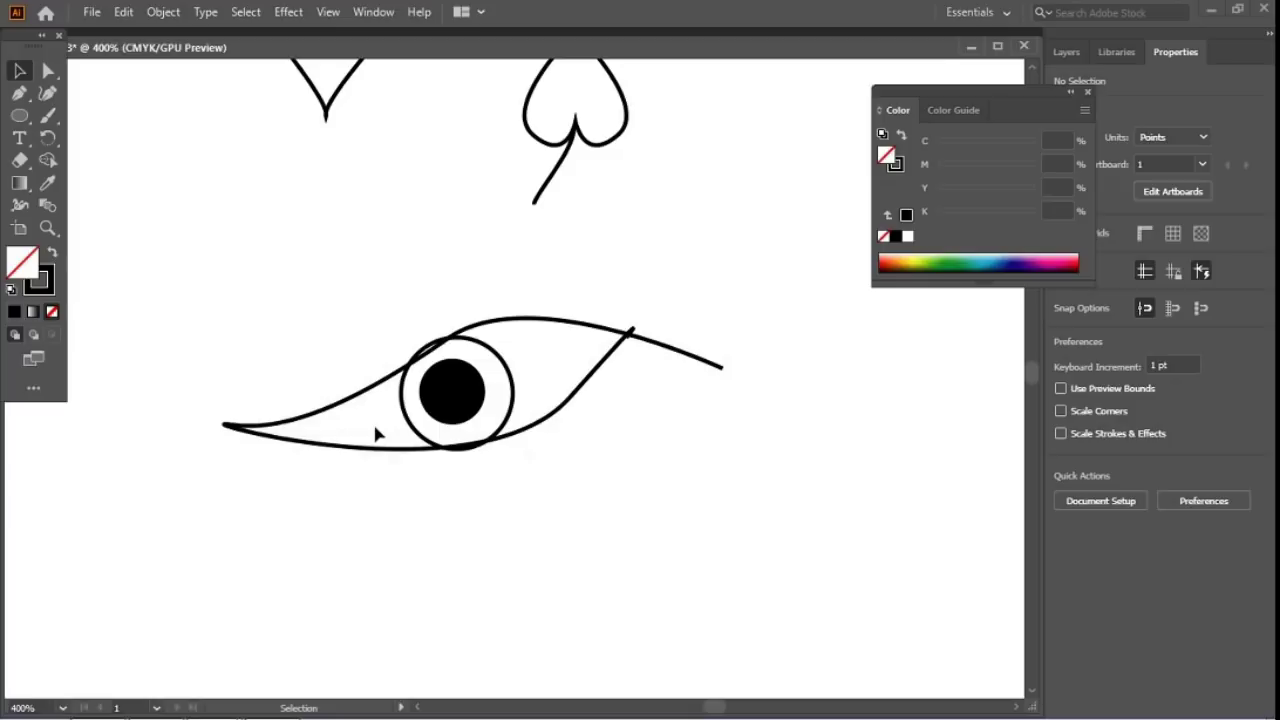
Step: Select all parts of the eye and move them about 156 pt right and 10 pt down
{"action": "key", "text": "a"}
{"action": "key", "text": "ctrl+minus"}
{"action": "key", "text": "ctrl+minus"}
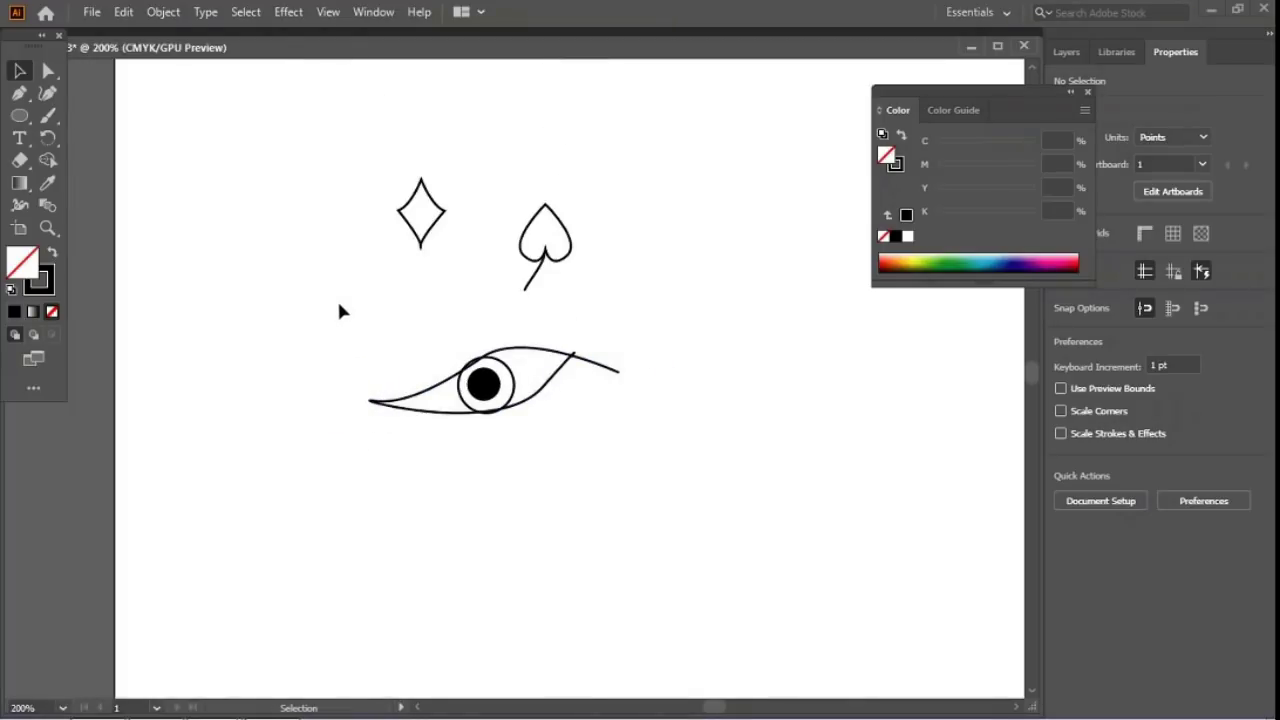
{"action": "left_click_drag", "start_coordinate": [338, 300], "coordinate": [706, 478]}
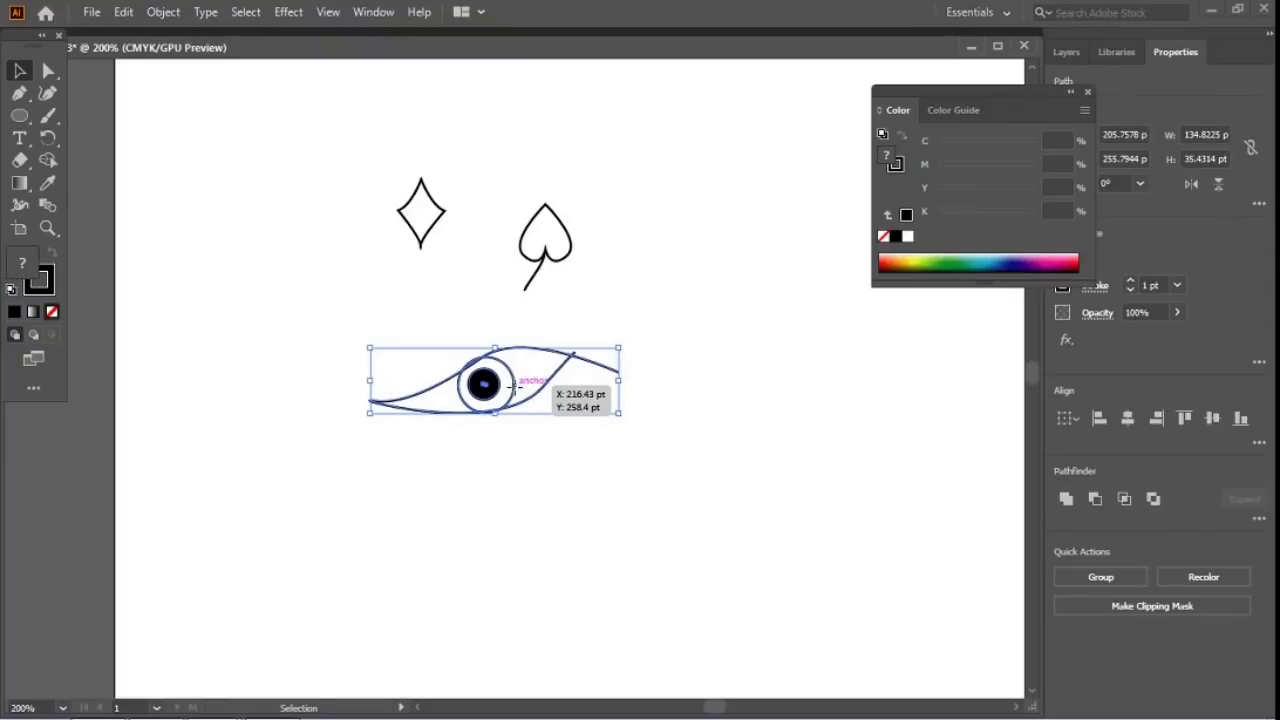
{"action": "left_click_drag", "start_coordinate": [513, 390], "coordinate": [803, 410]}
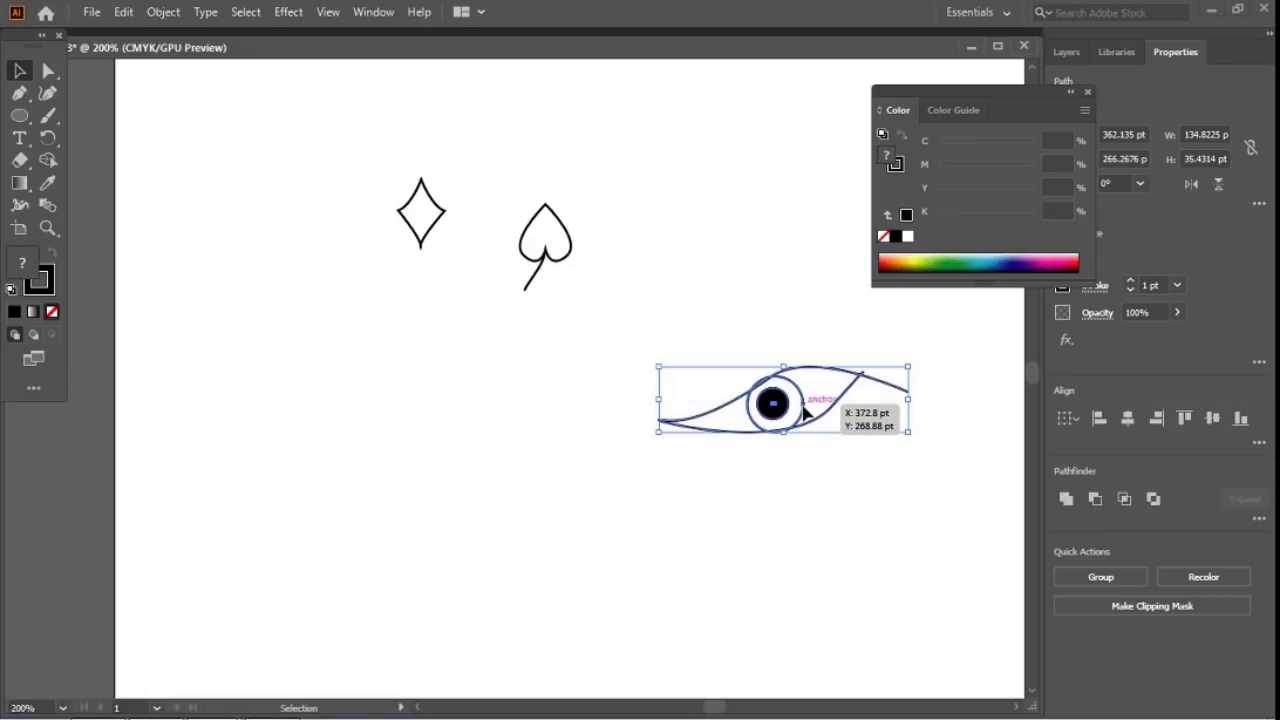
Step: Group the eye outline, iris and pupil into one object
{"action": "key", "text": "a"}
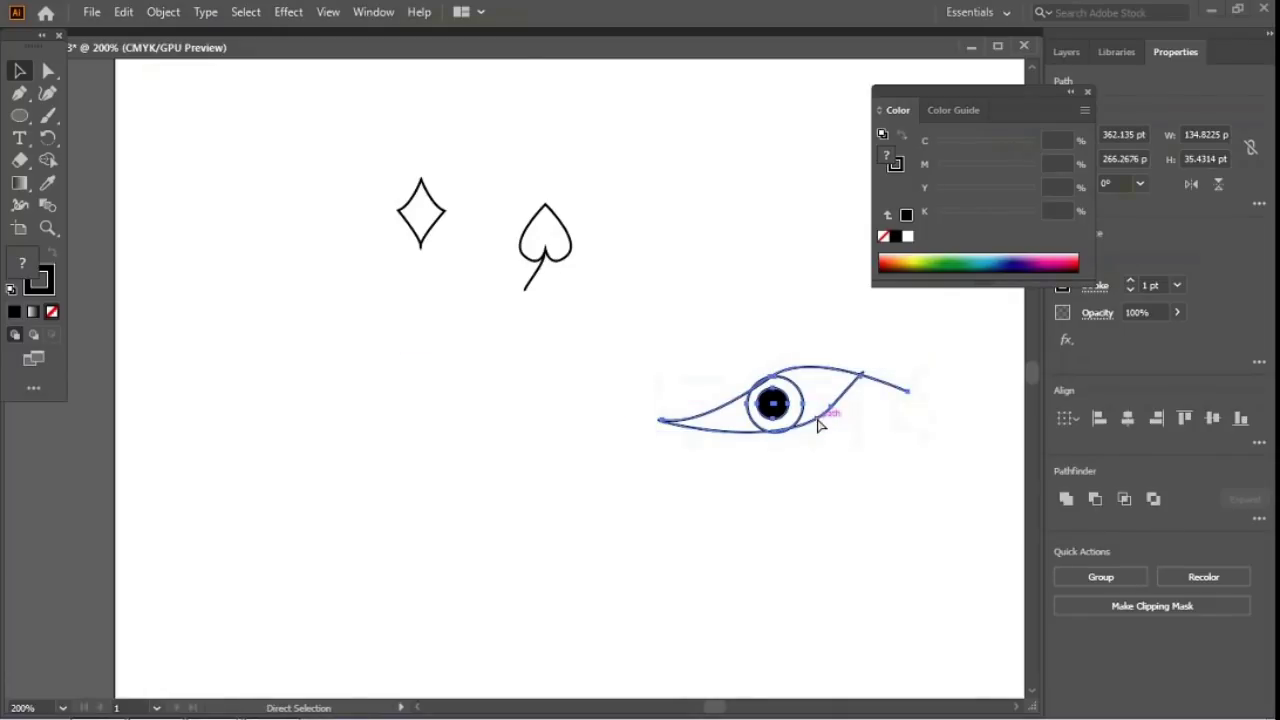
{"action": "key", "text": "ctrl+g"}
{"action": "key", "text": "v"}
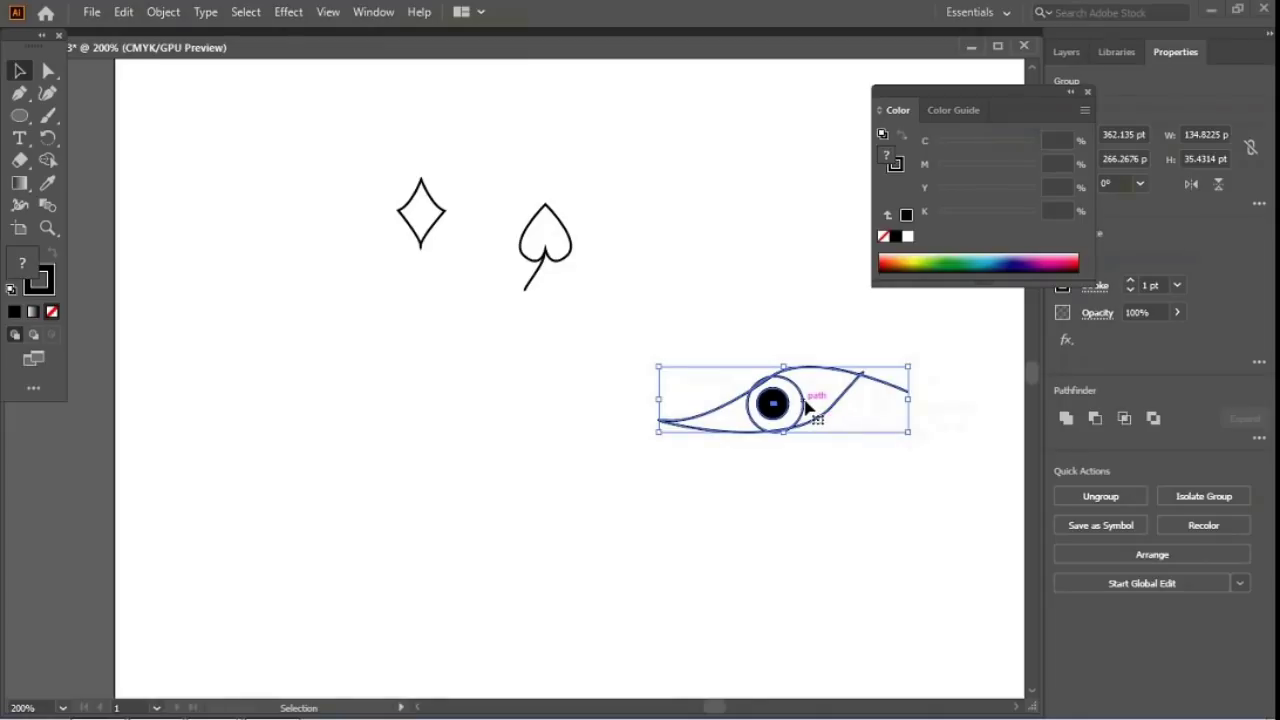
Step: Create a mirrored copy of the eye group by reflecting it across the vertical axis
{"action": "right_click", "coordinate": [807, 405]}
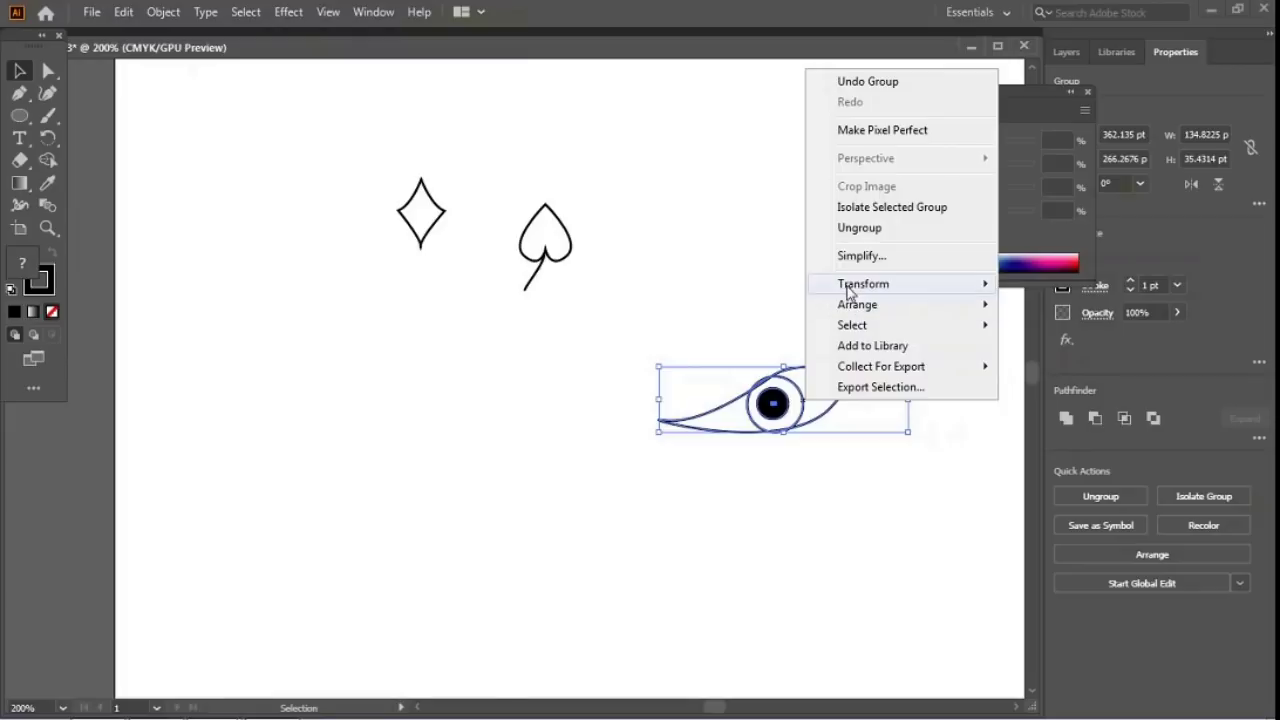
{"action": "mouse_move", "coordinate": [848, 286]}
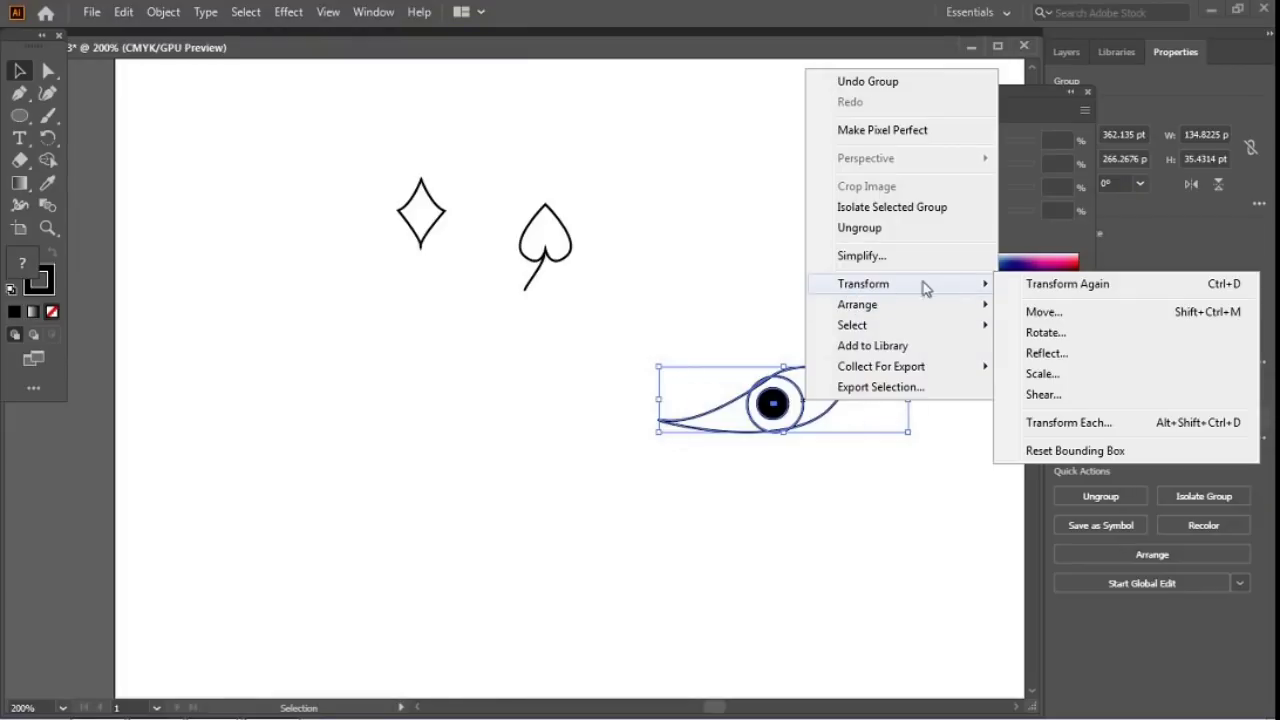
{"action": "left_click", "coordinate": [1040, 355]}
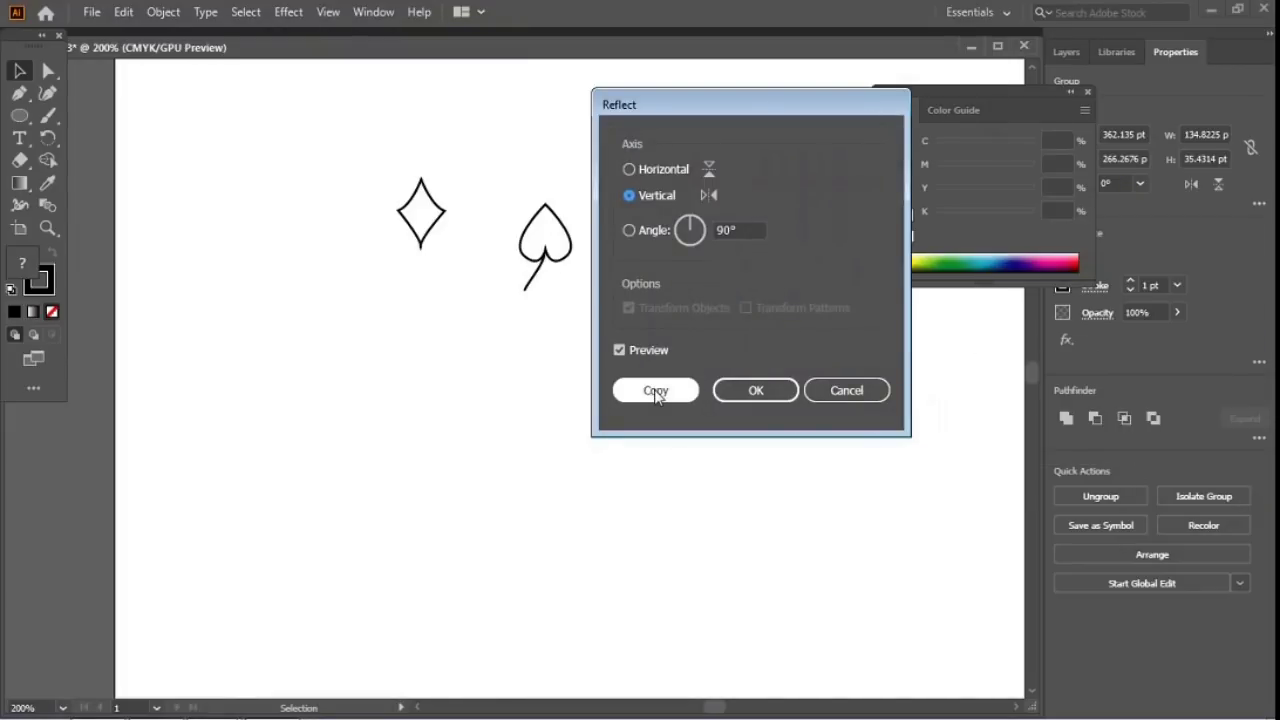
{"action": "left_click", "coordinate": [794, 388]}
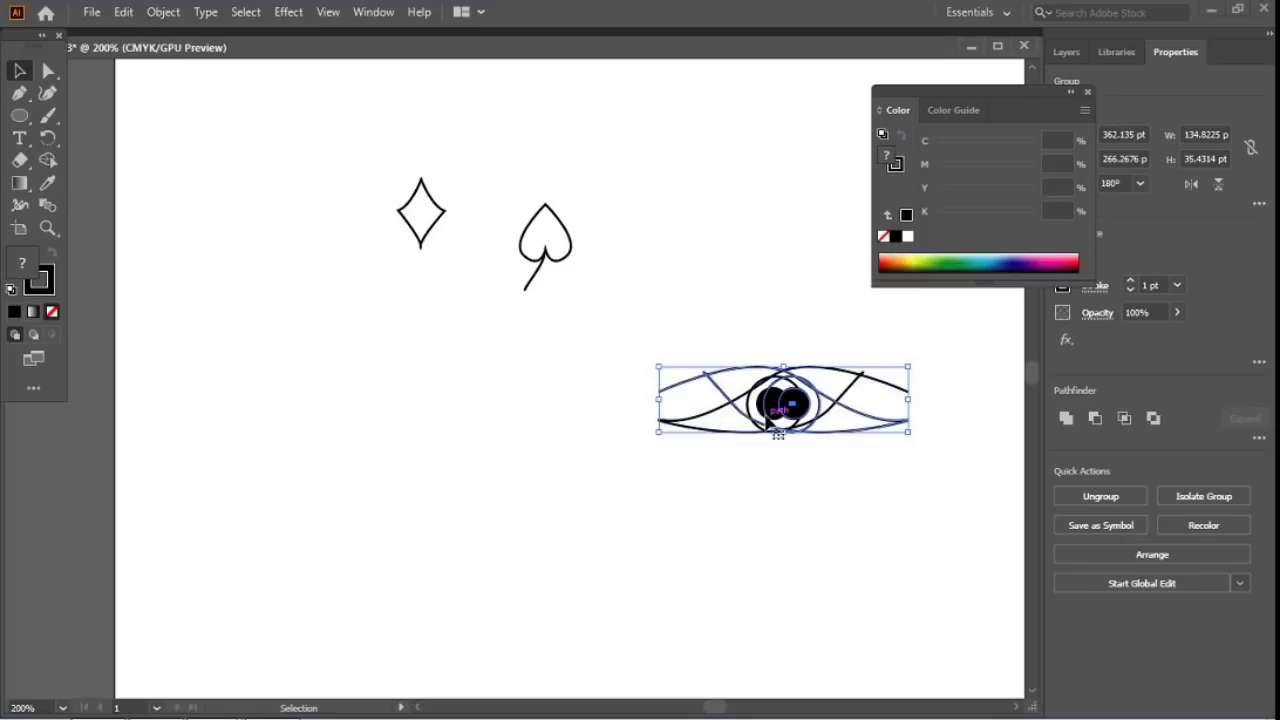
Step: Nudge the mirrored eye 140 pt left so the inner corners of both eyes nearly meet, and deselect it
{"action": "key", "text": "Left"}
{"action": "key", "text": "Left"}
{"action": "key", "text": "Left"}
{"action": "key", "text": "Left"}
{"action": "key", "text": "Left"}
{"action": "key", "text": "Left"}
{"action": "key", "text": "Left"}
{"action": "key", "text": "Left"}
{"action": "key", "text": "Left"}
{"action": "key", "text": "Left"}
{"action": "key", "text": "Left"}
{"action": "key", "text": "Left"}
{"action": "key", "text": "Left"}
{"action": "key", "text": "Left"}
{"action": "key", "text": "Left"}
{"action": "key", "text": "Left"}
{"action": "key", "text": "Left"}
{"action": "key", "text": "Left"}
{"action": "key", "text": "Left"}
{"action": "key", "text": "Left"}
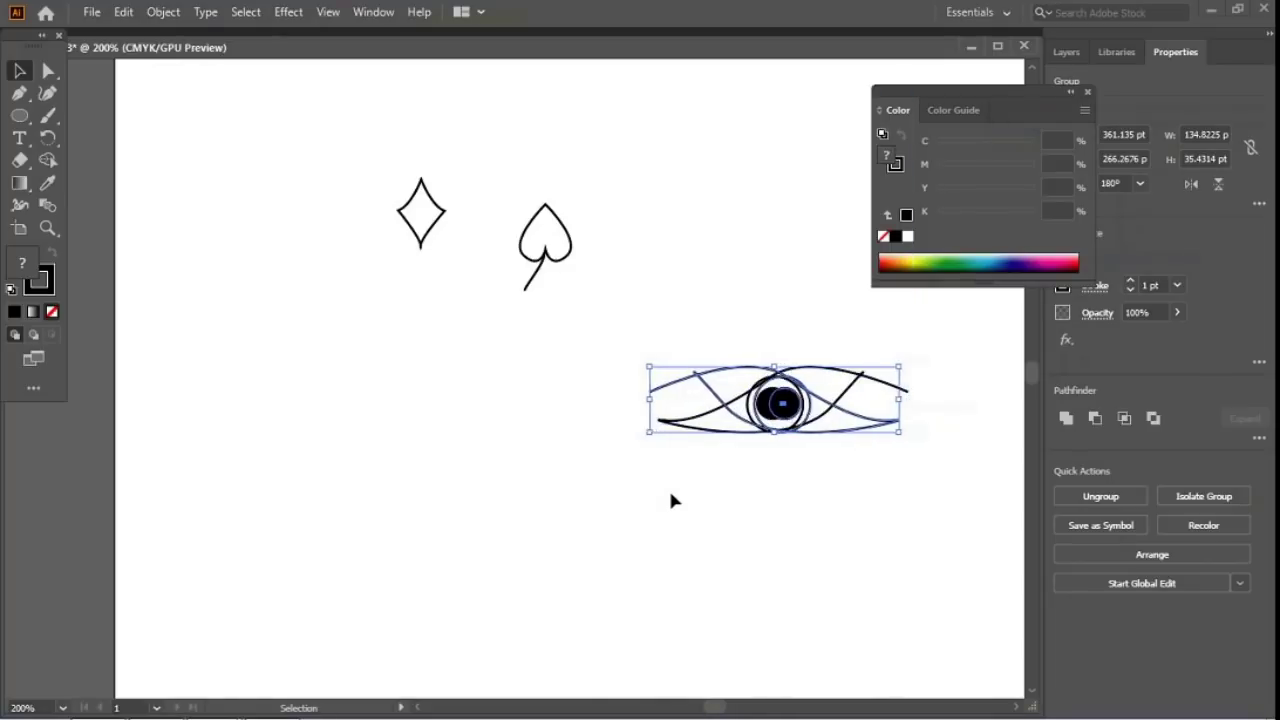
{"action": "key", "text": "Left"}
{"action": "key", "text": "Left"}
{"action": "key", "text": "Left"}
{"action": "key", "text": "Left"}
{"action": "key", "text": "Left"}
{"action": "key", "text": "Left"}
{"action": "key", "text": "Left"}
{"action": "key", "text": "Left"}
{"action": "key", "text": "Left"}
{"action": "key", "text": "Left"}
{"action": "key", "text": "Left"}
{"action": "key", "text": "Left"}
{"action": "key", "text": "Left"}
{"action": "key", "text": "Left"}
{"action": "key", "text": "Left"}
{"action": "key", "text": "Left"}
{"action": "key", "text": "Left"}
{"action": "key", "text": "Left"}
{"action": "key", "text": "Left"}
{"action": "key", "text": "Left"}
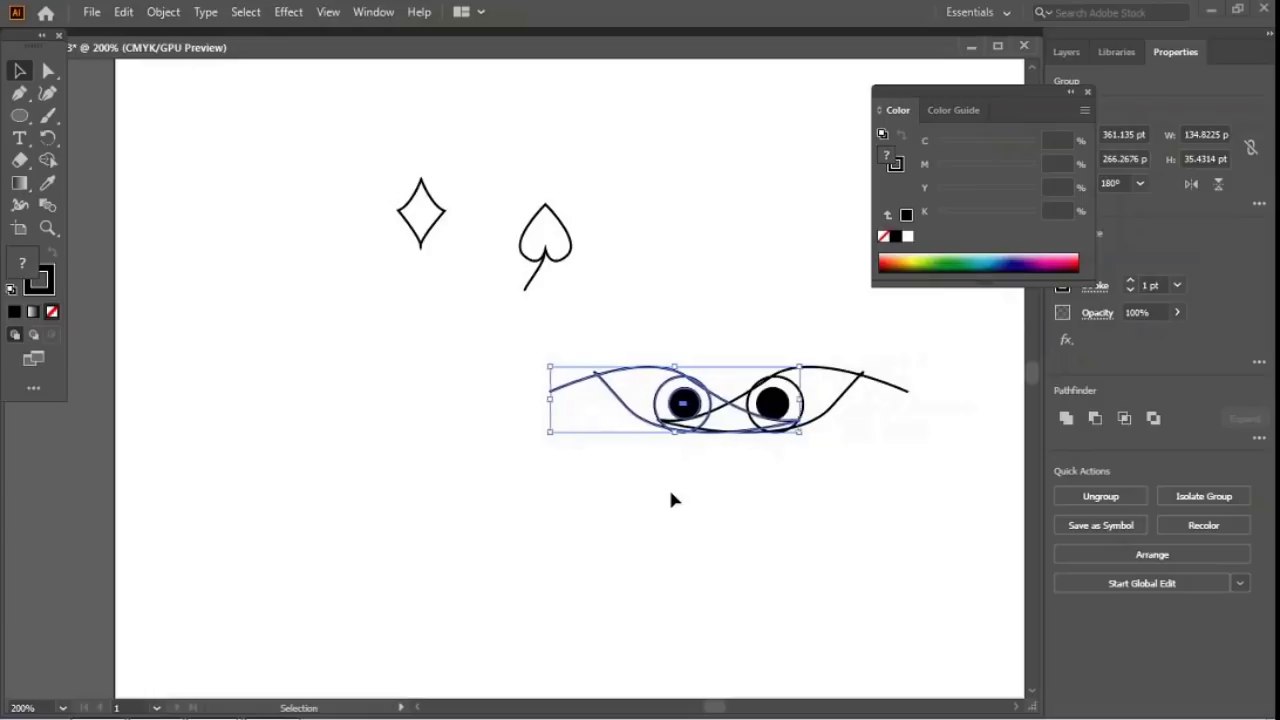
{"action": "key", "text": "Left"}
{"action": "key", "text": "Left"}
{"action": "key", "text": "Left"}
{"action": "key", "text": "Left"}
{"action": "key", "text": "Left"}
{"action": "key", "text": "Left"}
{"action": "key", "text": "Left"}
{"action": "key", "text": "Left"}
{"action": "key", "text": "Left"}
{"action": "key", "text": "Left"}
{"action": "key", "text": "Left"}
{"action": "key", "text": "Left"}
{"action": "key", "text": "Left"}
{"action": "key", "text": "Left"}
{"action": "key", "text": "Left"}
{"action": "key", "text": "Left"}
{"action": "key", "text": "Left"}
{"action": "key", "text": "Left"}
{"action": "key", "text": "Left"}
{"action": "key", "text": "Left"}
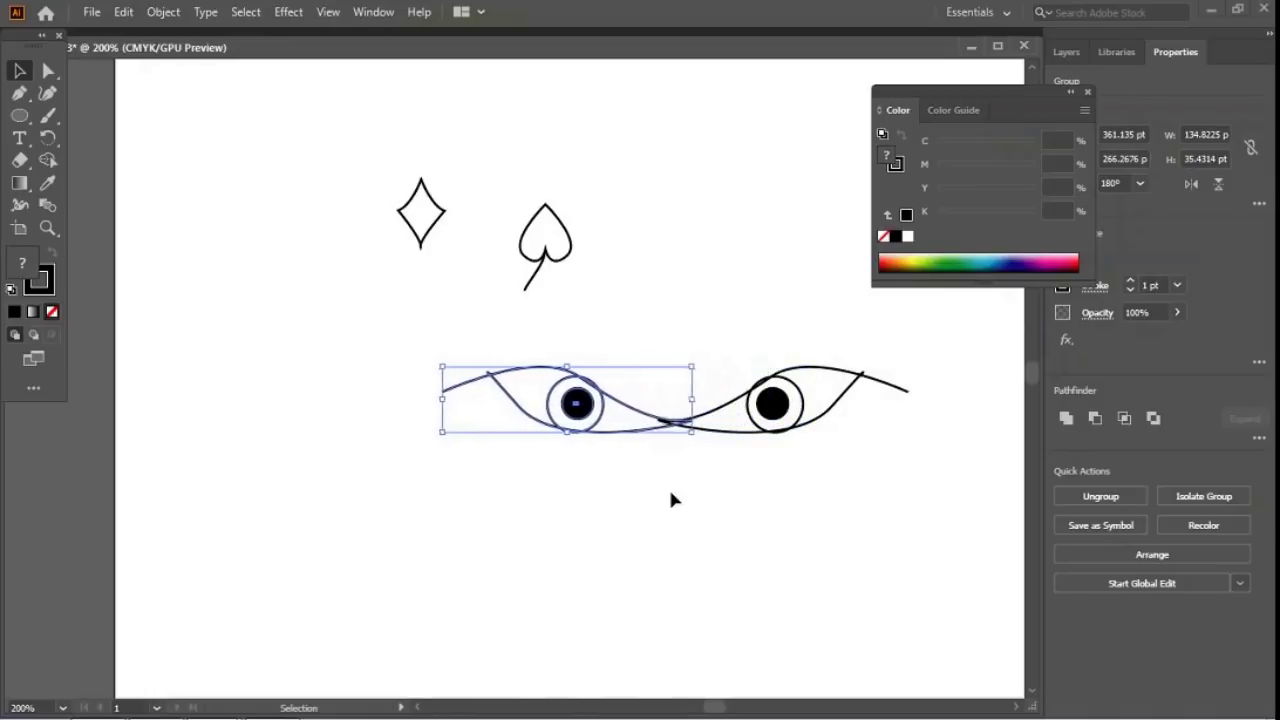
{"action": "key", "text": "Left"}
{"action": "key", "text": "Left"}
{"action": "key", "text": "Left"}
{"action": "key", "text": "Left"}
{"action": "key", "text": "Left"}
{"action": "key", "text": "Left"}
{"action": "key", "text": "Left"}
{"action": "key", "text": "Right"}
{"action": "key", "text": "Right"}
{"action": "key", "text": "Right"}
{"action": "key", "text": "Right"}
{"action": "key", "text": "Right"}
{"action": "key", "text": "Right"}
{"action": "key", "text": "Right"}
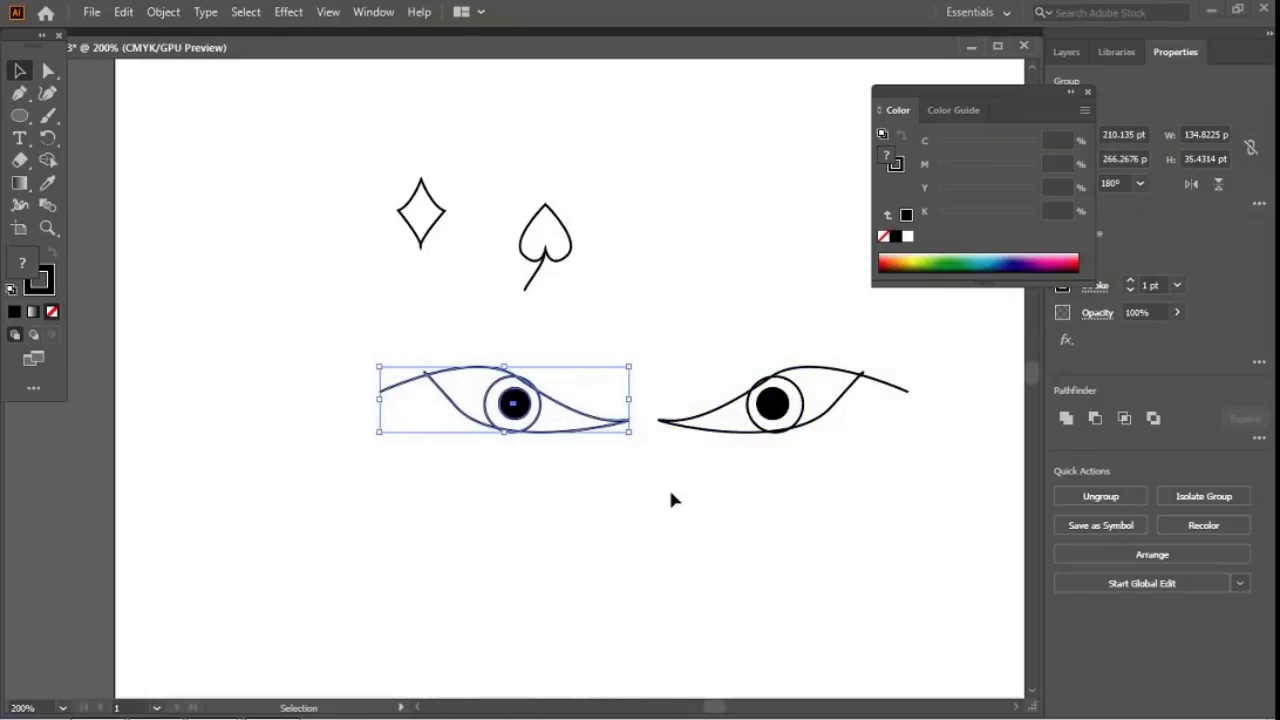
{"action": "key", "text": "Right"}
{"action": "key", "text": "Right"}
{"action": "key", "text": "Right"}
{"action": "key", "text": "Right"}
{"action": "key", "text": "Right"}
{"action": "key", "text": "Right"}
{"action": "key", "text": "Right"}
{"action": "key", "text": "Right"}
{"action": "key", "text": "Right"}
{"action": "key", "text": "Right"}
{"action": "key", "text": "Right"}
{"action": "key", "text": "Right"}
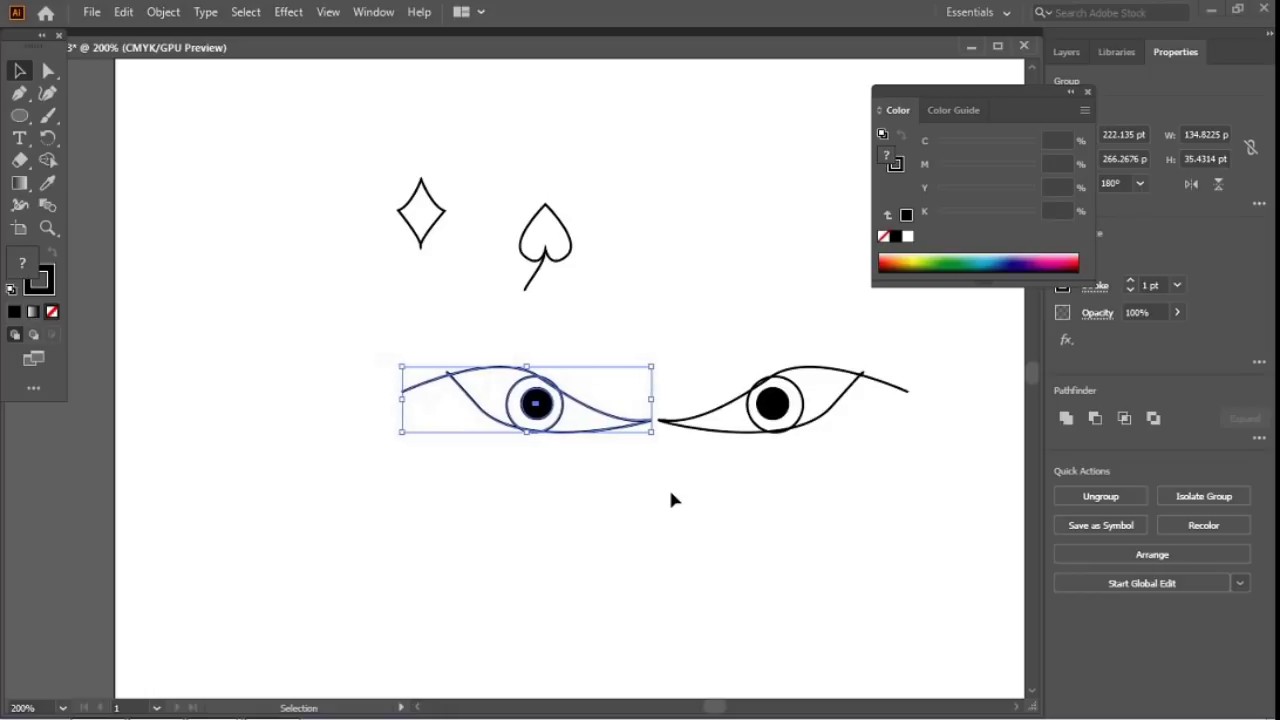
{"action": "left_click", "coordinate": [254, 257]}
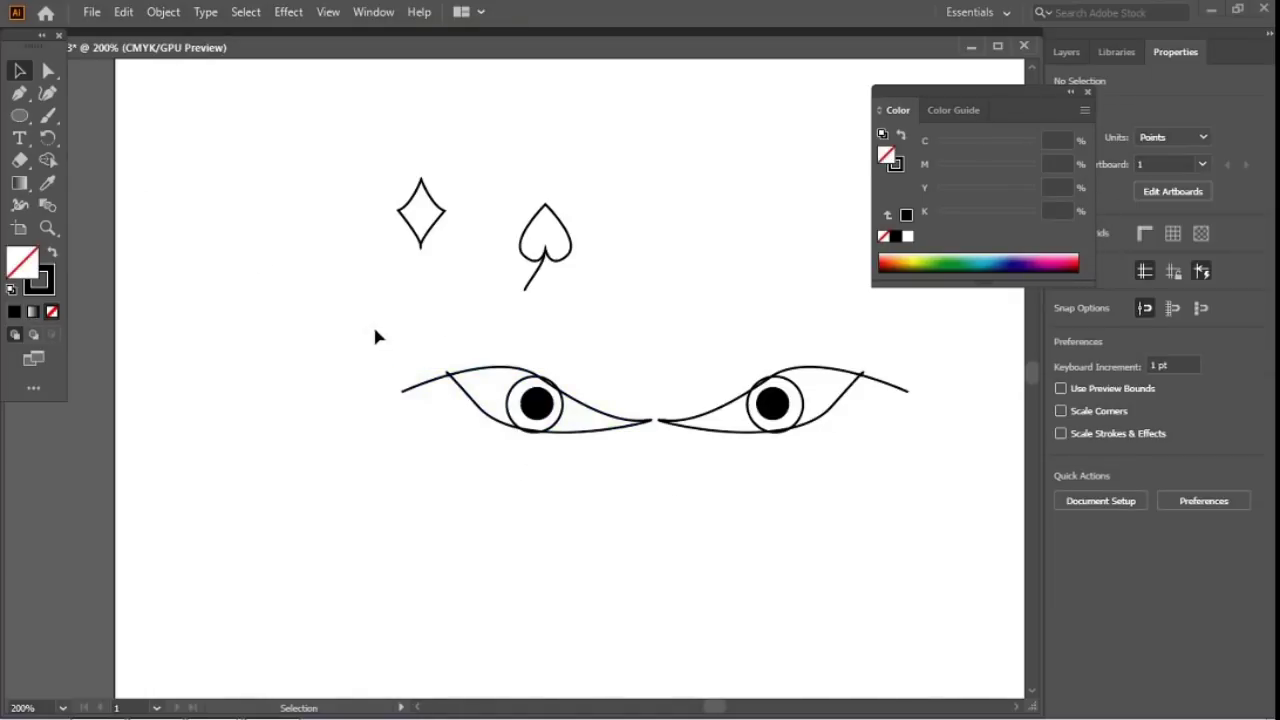
{"action": "left_click_drag", "start_coordinate": [364, 302], "coordinate": [959, 501]}
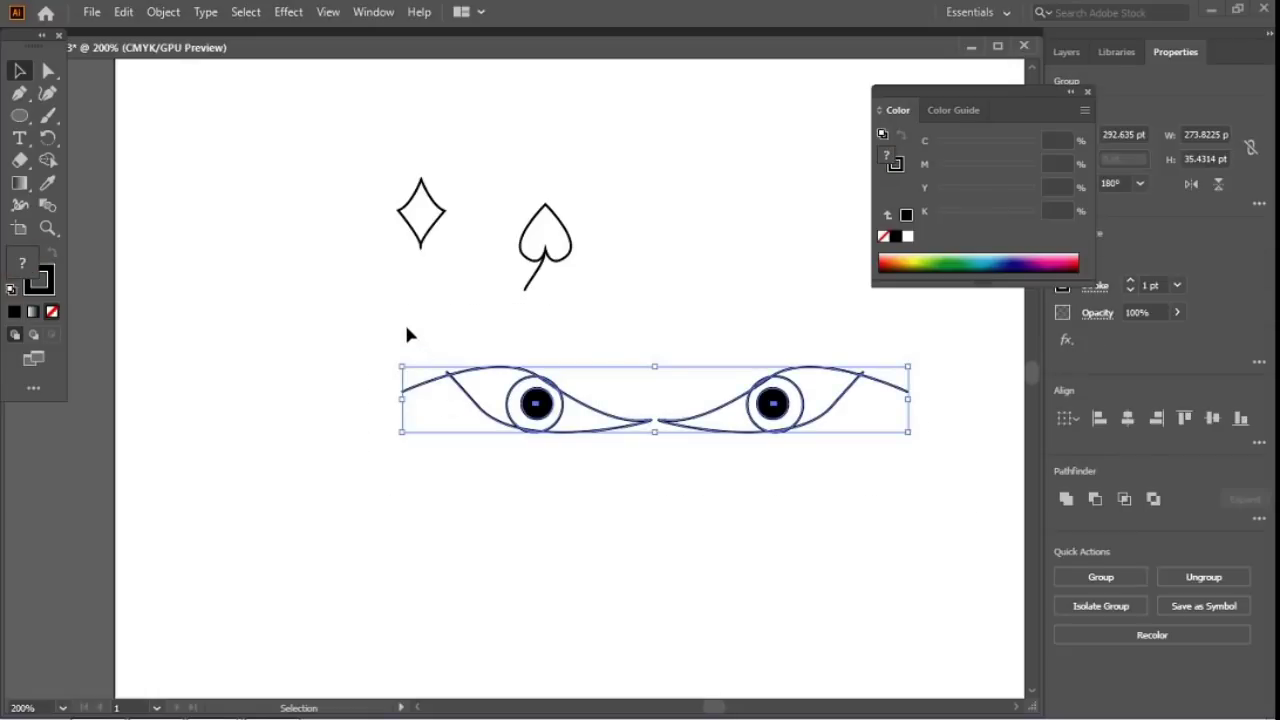
{"action": "key", "text": "ctrl+h"}
{"action": "left_click", "coordinate": [656, 507]}
Step: Draw an open, inward-winding spiral about 132 by 130 pt below the left eye with the Curvature tool and end the path
{"action": "scroll", "coordinate": [371, 350], "scroll_direction": "down", "scroll_amount": 2}
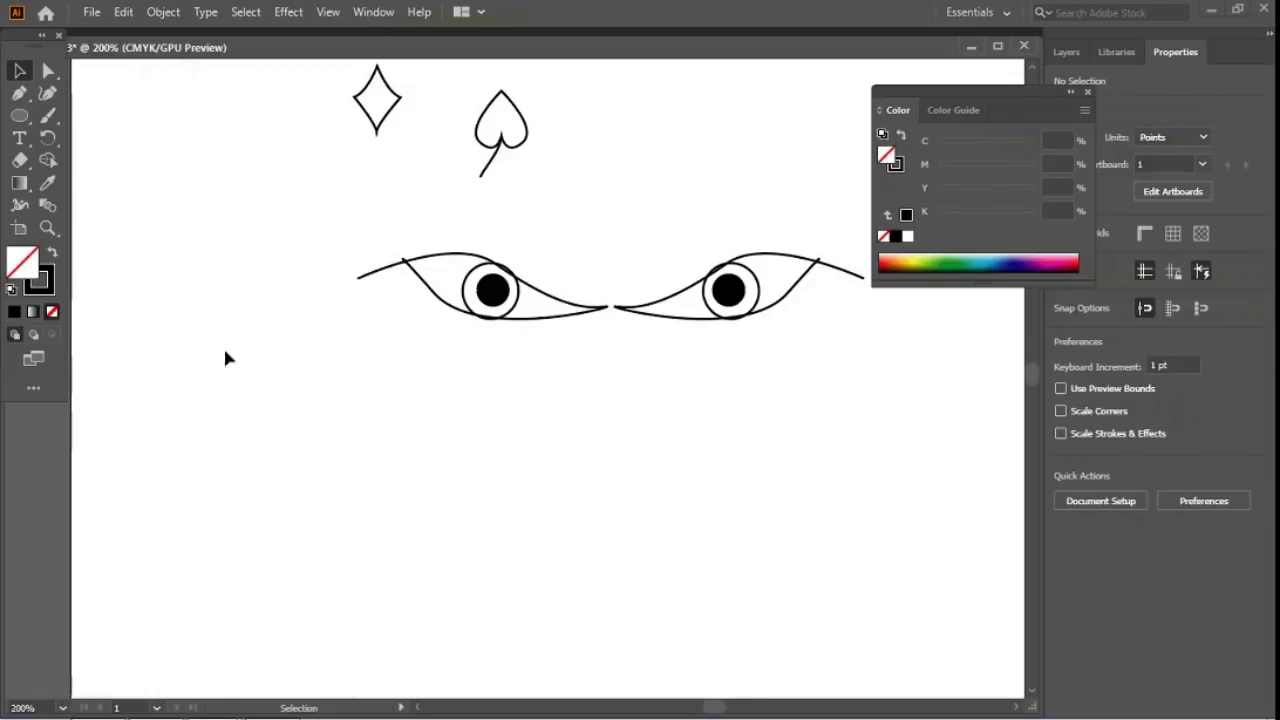
{"action": "left_click", "coordinate": [48, 93]}
{"action": "scroll", "coordinate": [320, 382], "scroll_direction": "down", "scroll_amount": 4}
{"action": "left_click", "coordinate": [320, 382]}
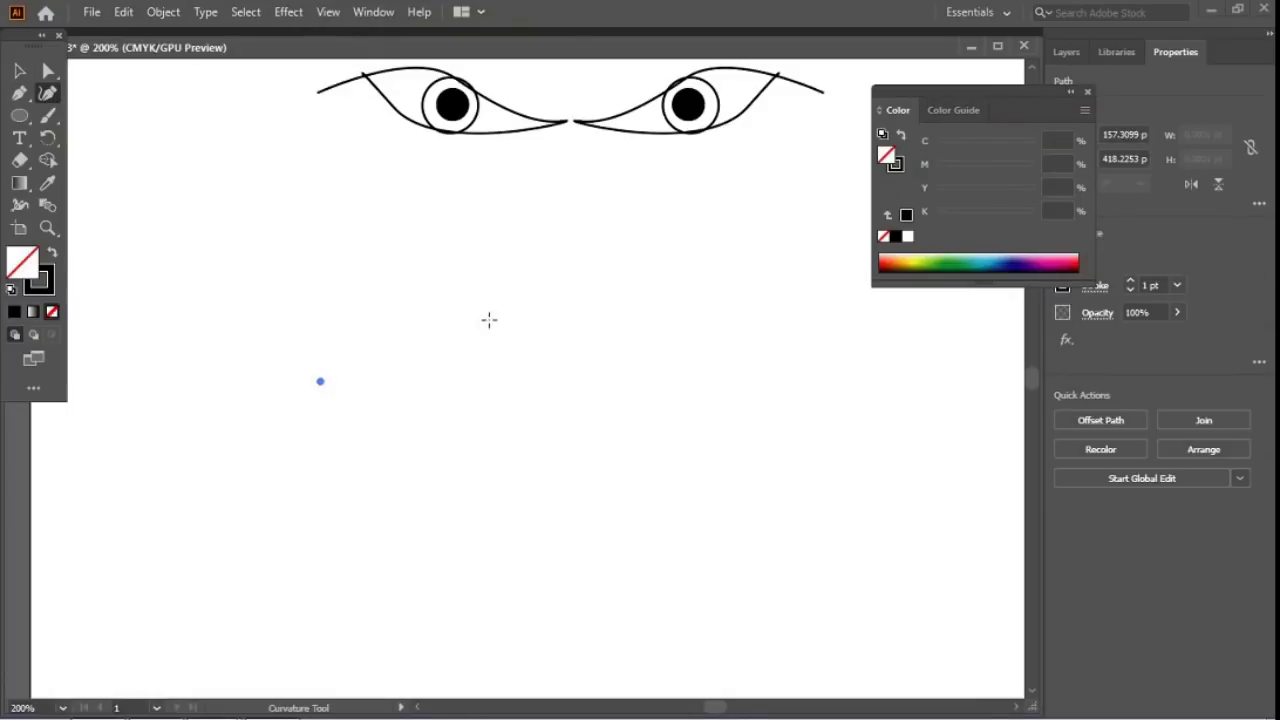
{"action": "left_click", "coordinate": [527, 367]}
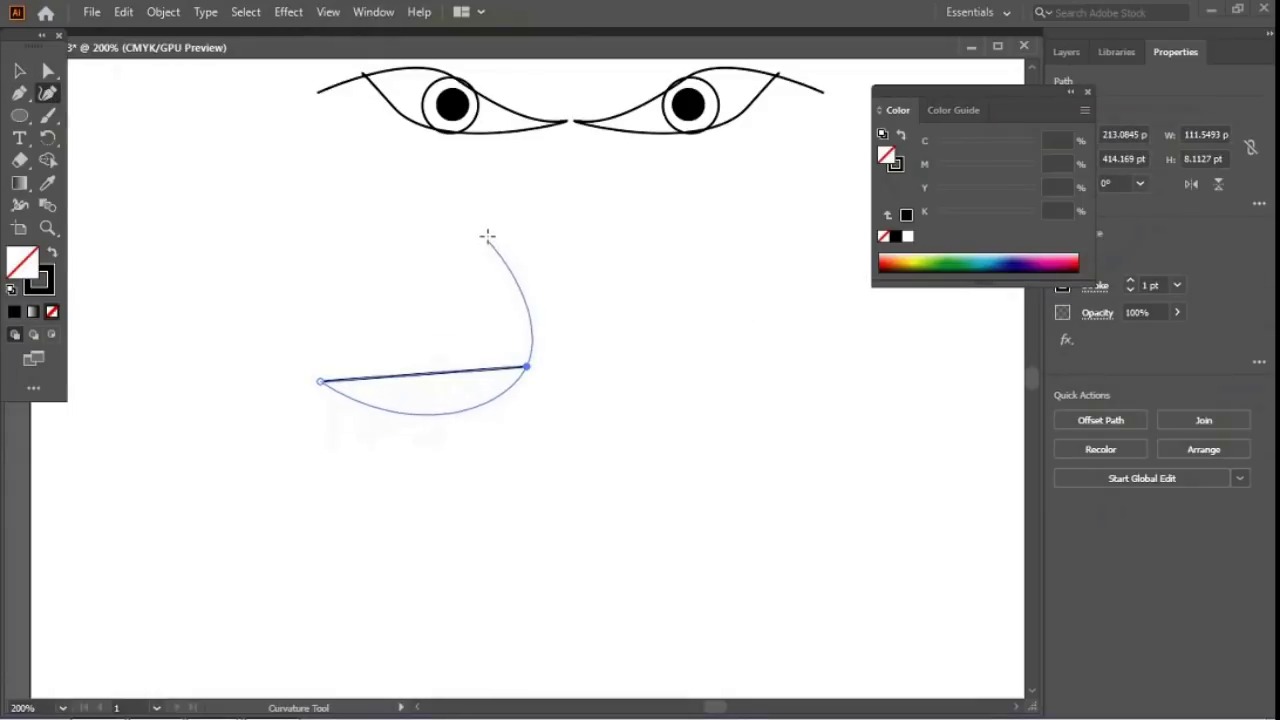
{"action": "left_click", "coordinate": [398, 166]}
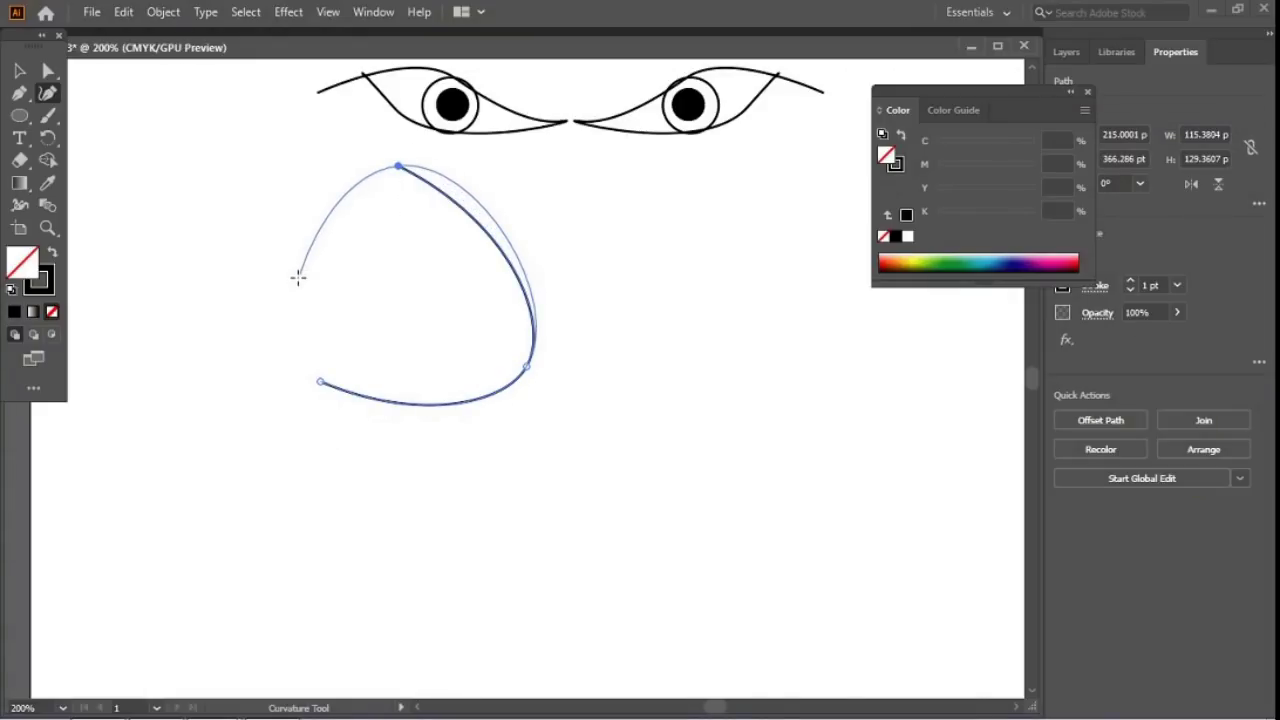
{"action": "left_click", "coordinate": [294, 283]}
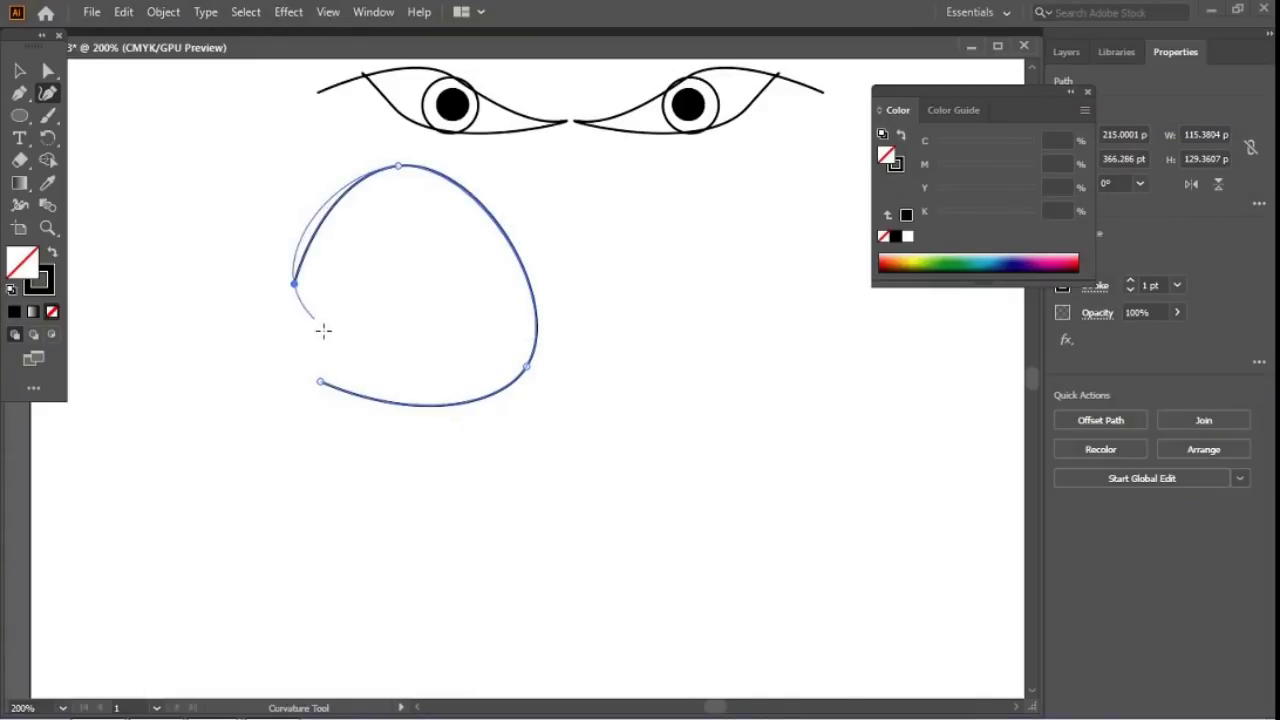
{"action": "left_click", "coordinate": [433, 370]}
{"action": "left_click", "coordinate": [485, 265]}
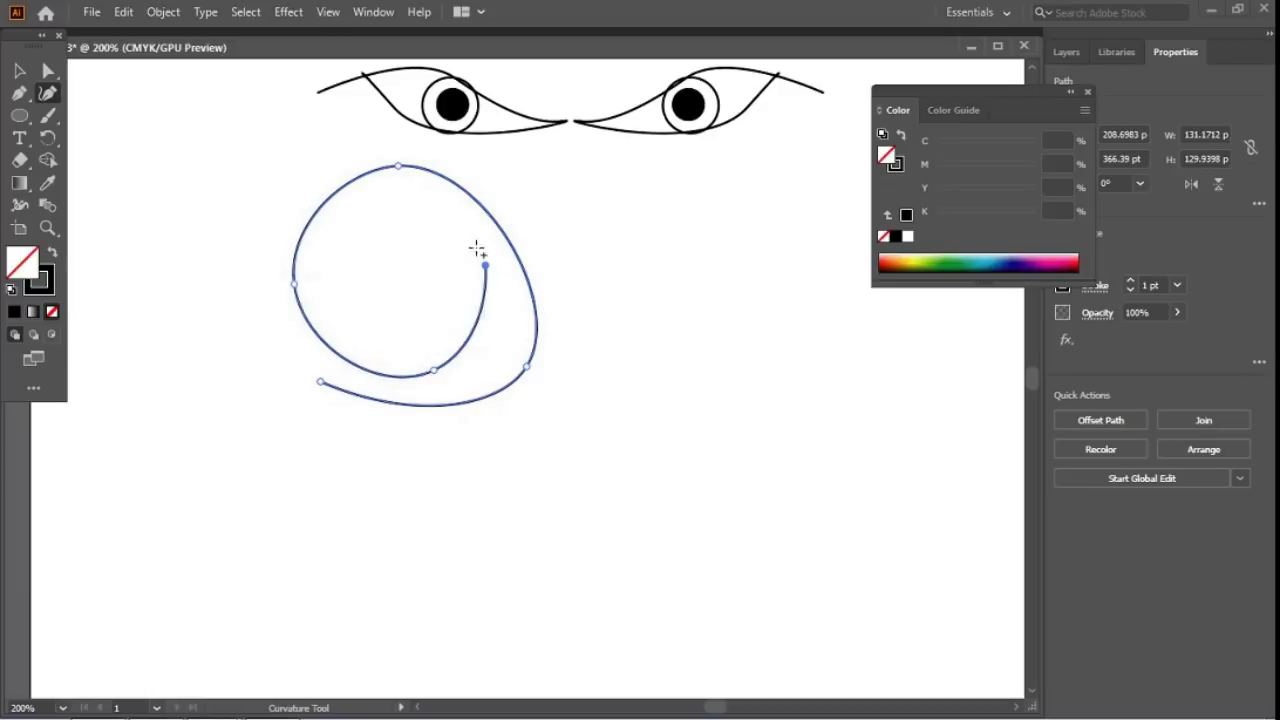
{"action": "left_click", "coordinate": [419, 202]}
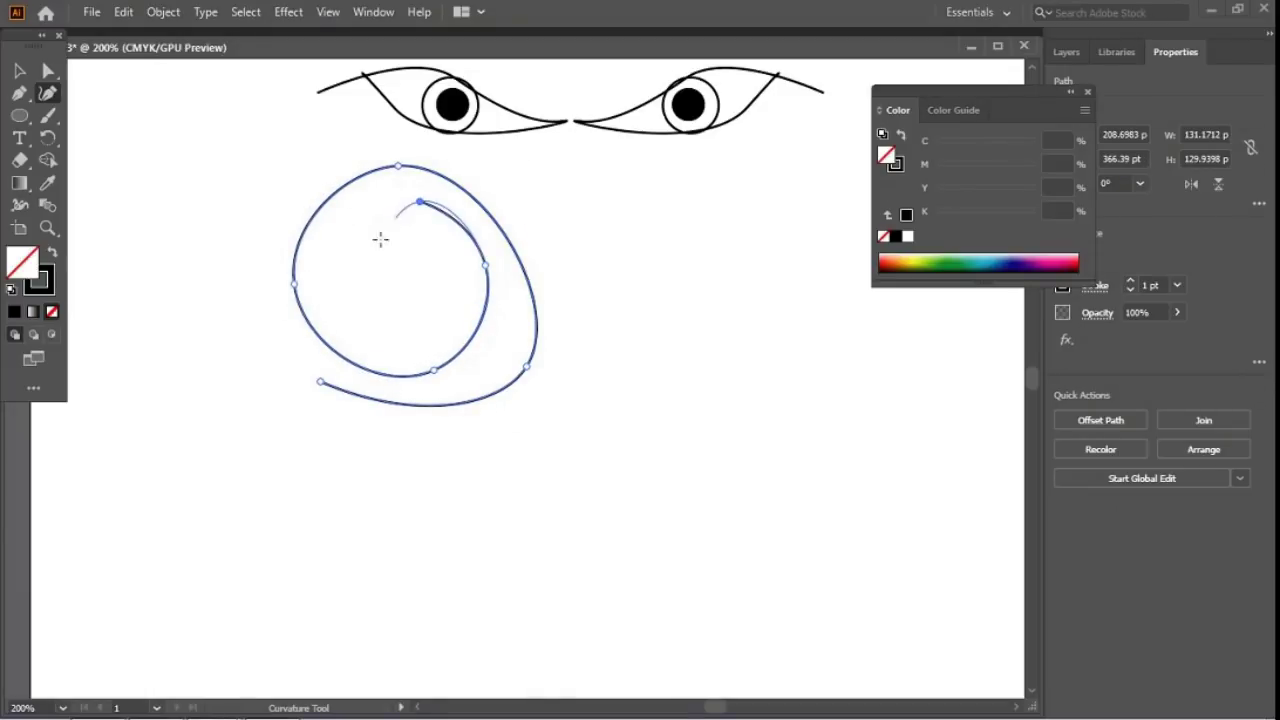
{"action": "left_click", "coordinate": [345, 289]}
{"action": "left_click", "coordinate": [390, 349]}
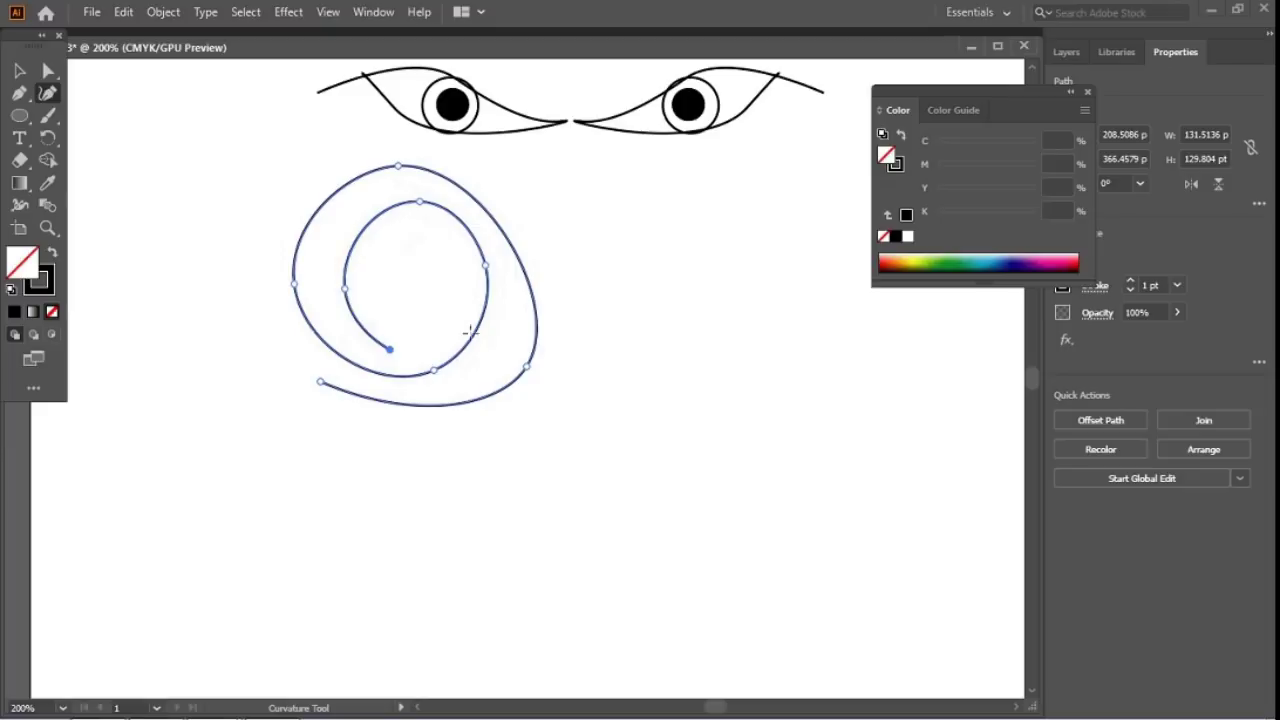
{"action": "left_click", "coordinate": [452, 260]}
{"action": "left_click", "coordinate": [404, 244]}
{"action": "left_click", "coordinate": [389, 305]}
{"action": "left_click", "coordinate": [418, 292]}
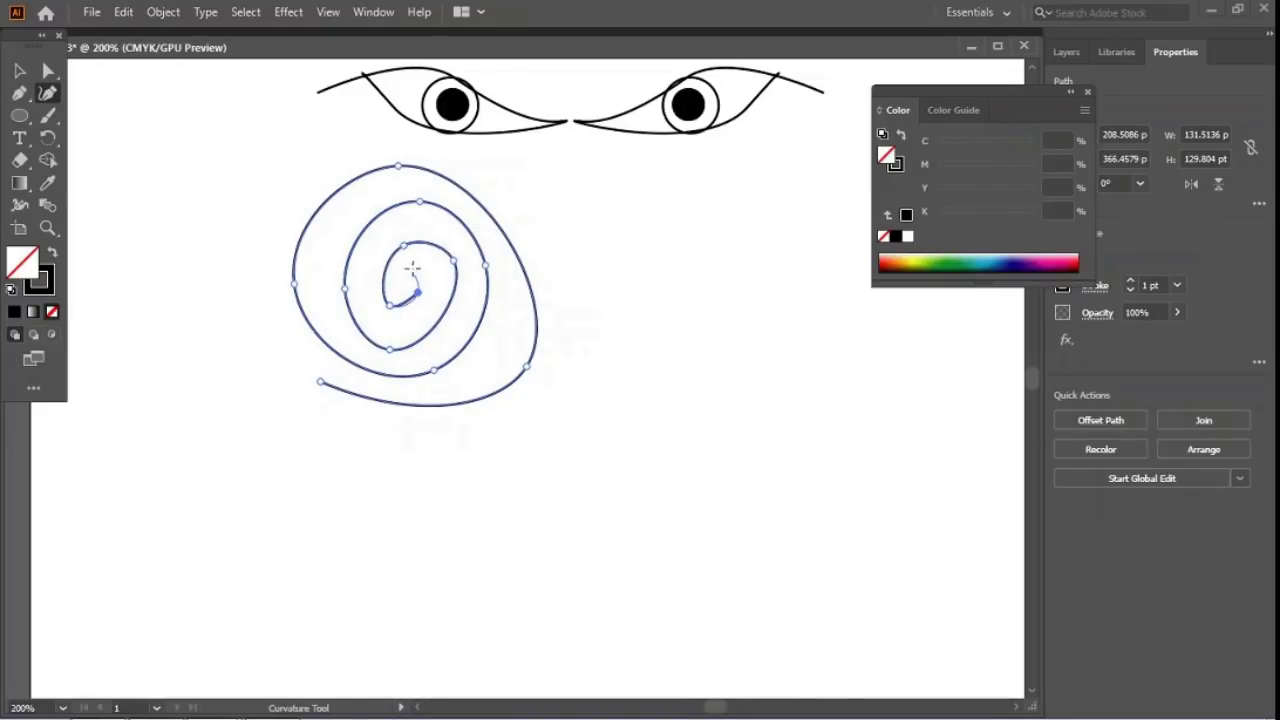
{"action": "left_click", "coordinate": [405, 268]}
{"action": "left_click", "coordinate": [402, 286]}
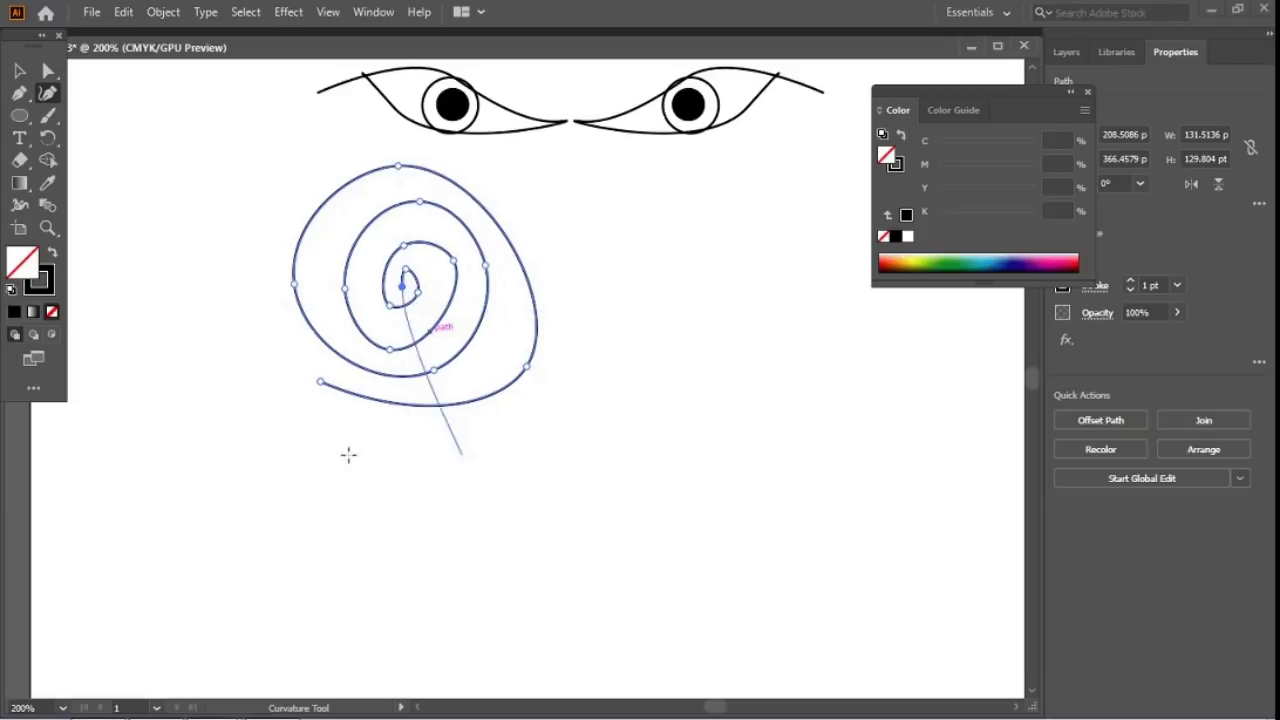
{"action": "key", "text": "Escape"}
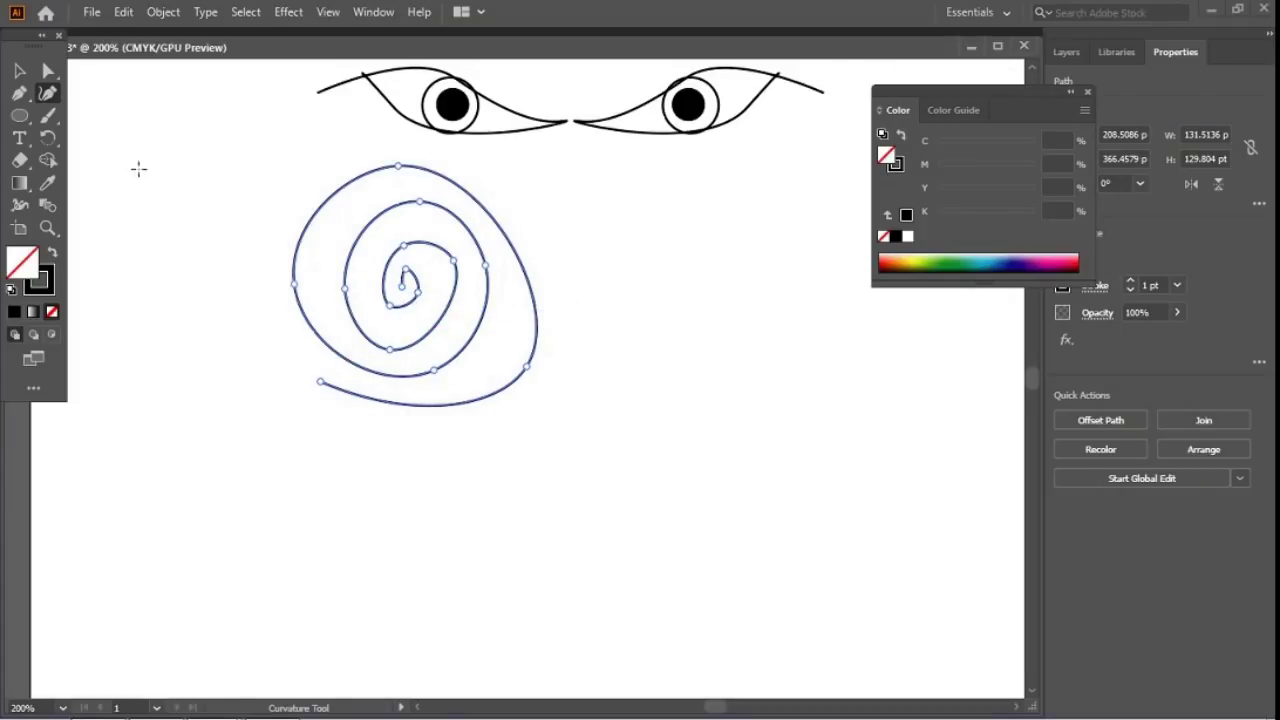
Step: Move the spiral about 72 pt left and 61 pt down, away from the eyes
{"action": "left_click", "coordinate": [19, 70]}
{"action": "left_click_drag", "start_coordinate": [398, 259], "coordinate": [265, 372]}
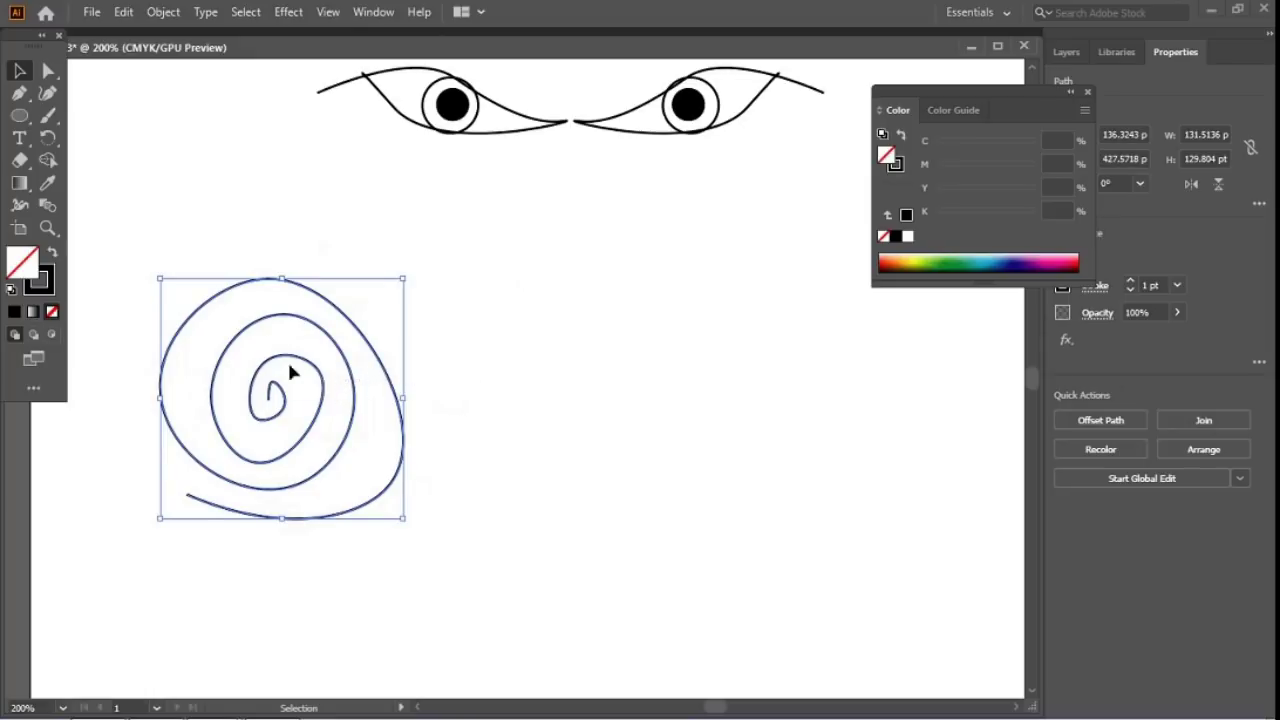
Step: Move the spiral path beneath the pair of eyes
{"action": "left_click", "coordinate": [172, 246]}
{"action": "left_click_drag", "start_coordinate": [143, 195], "coordinate": [420, 543]}
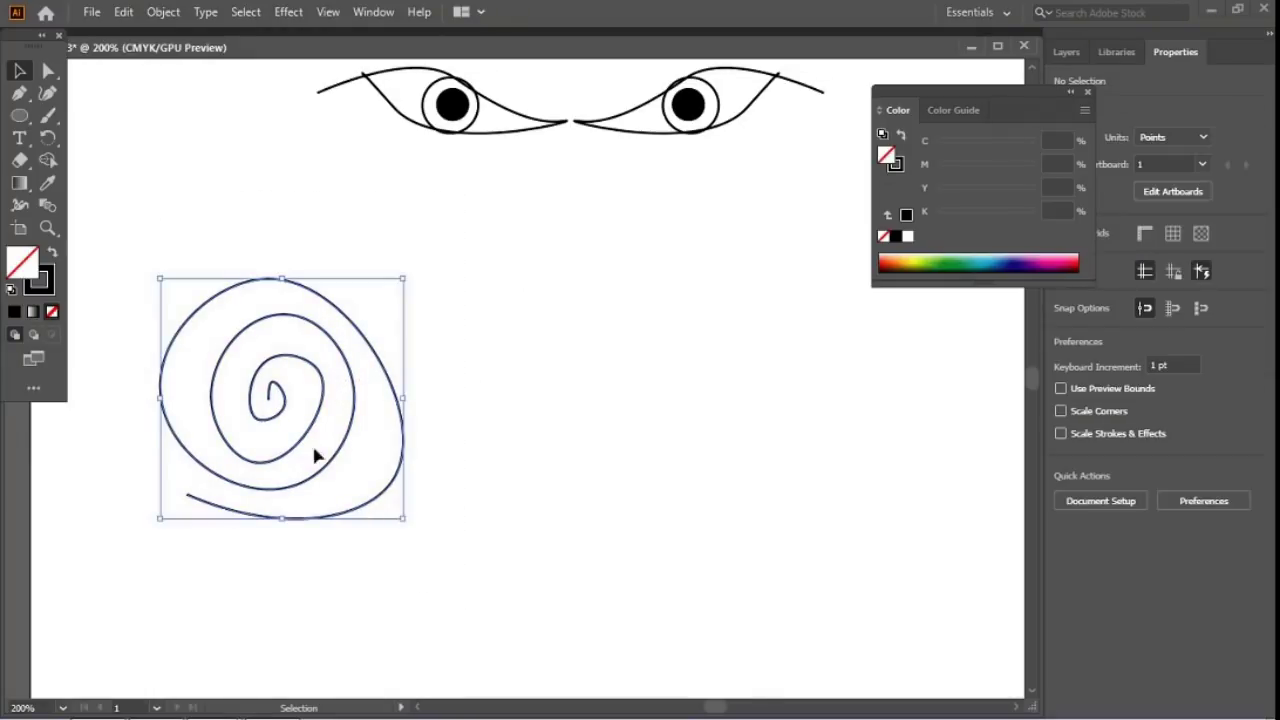
{"action": "left_click_drag", "start_coordinate": [323, 397], "coordinate": [510, 393]}
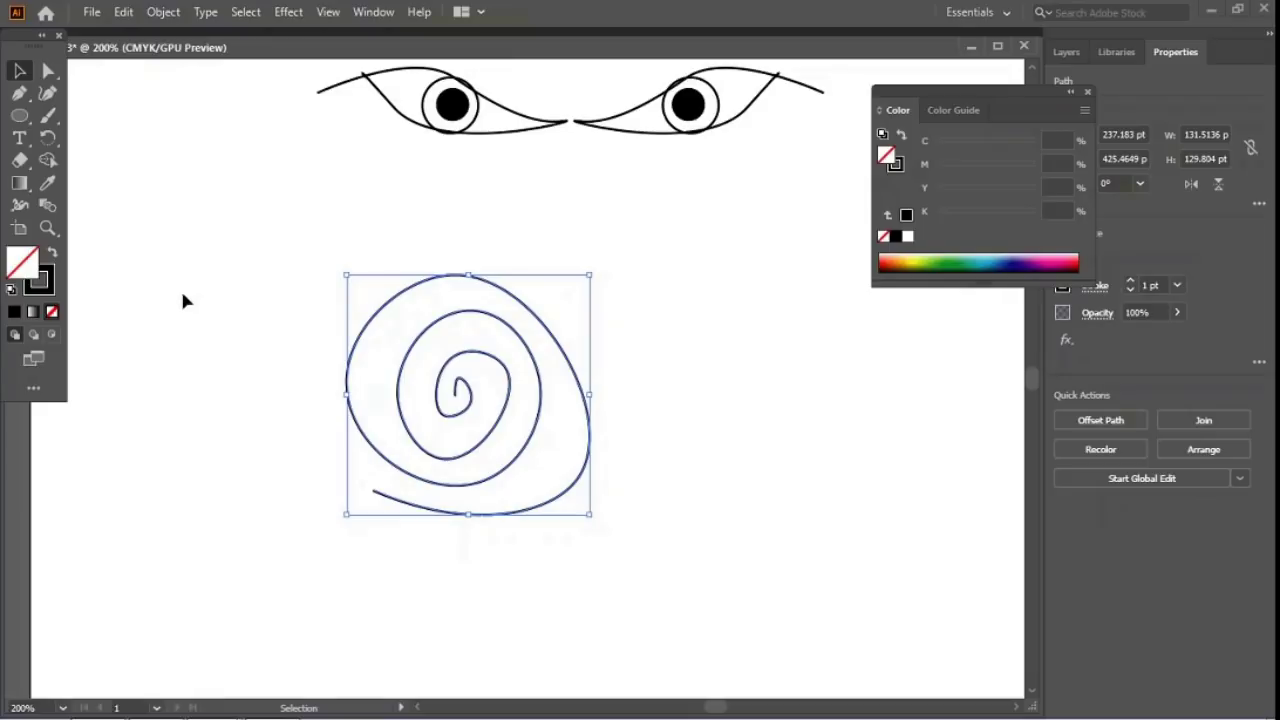
Step: Raise the upper eyelid arch of the left eye outline by adjusting its curve handle with the Anchor Point tool
{"action": "left_click", "coordinate": [24, 96]}
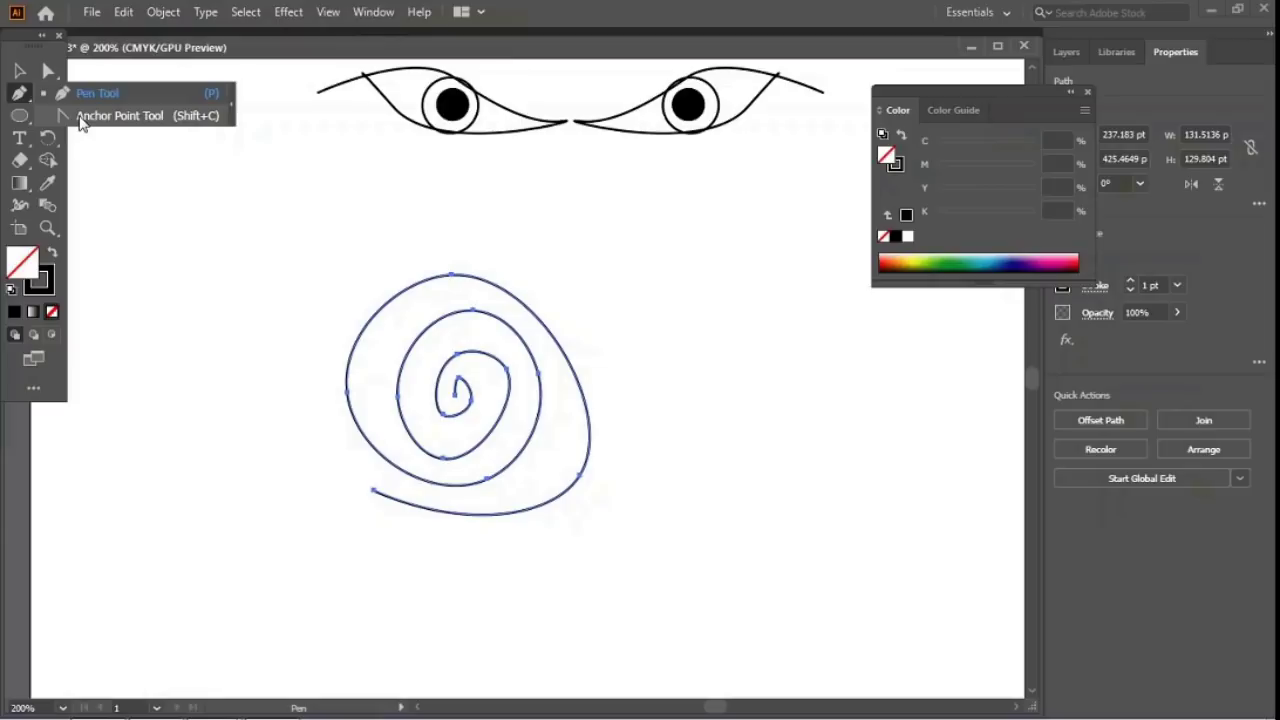
{"action": "left_click", "coordinate": [84, 116]}
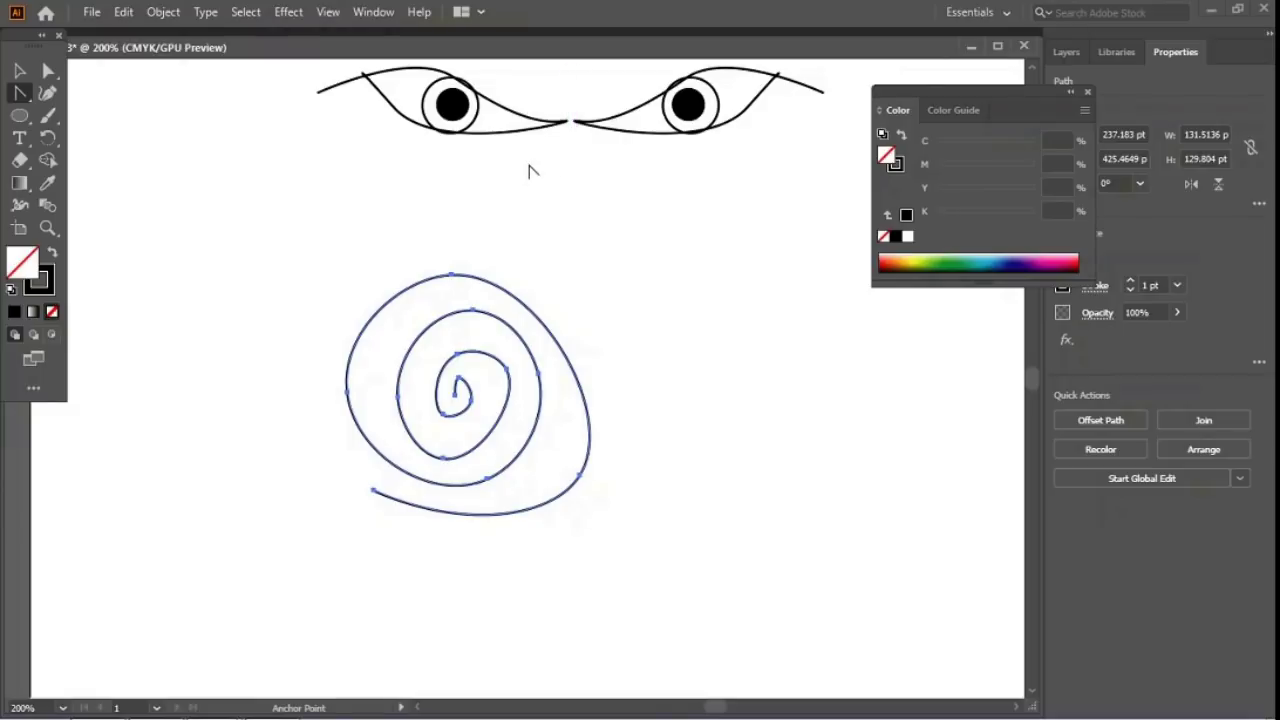
{"action": "key", "text": "ctrl+equal"}
{"action": "key", "text": "ctrl+equal"}
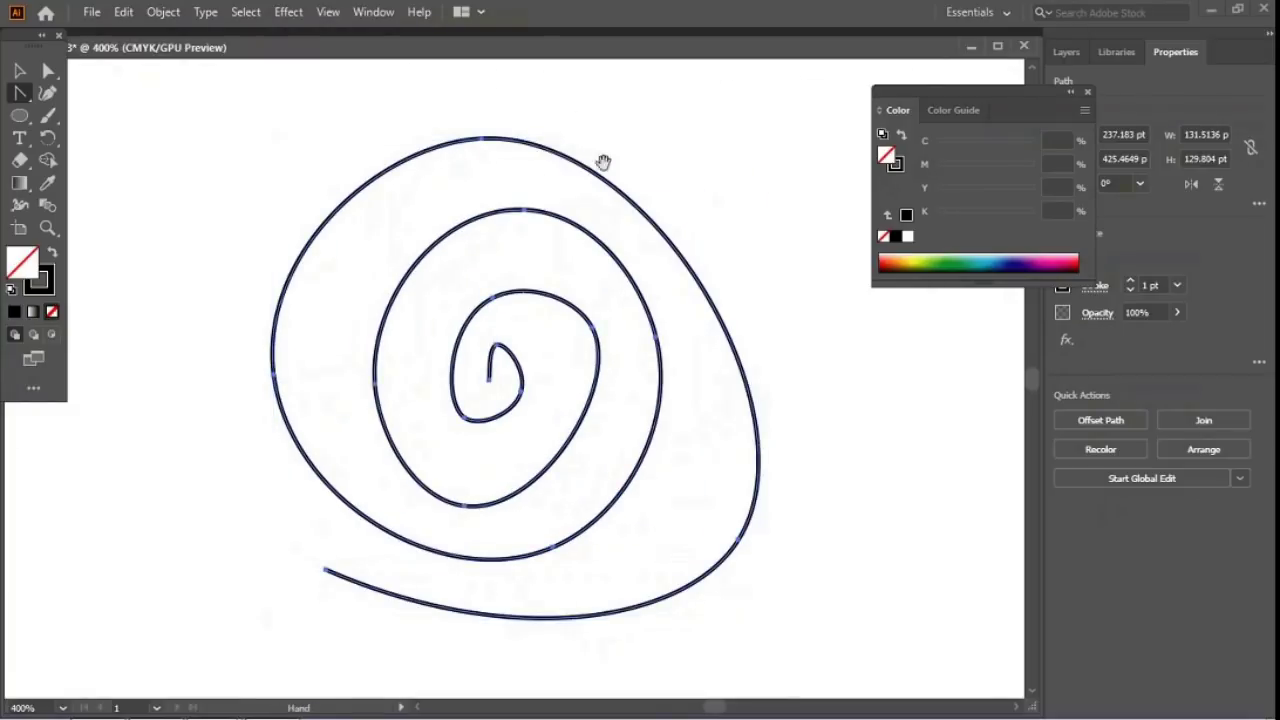
{"action": "scroll", "coordinate": [604, 162], "scroll_direction": "up", "scroll_amount": 10}
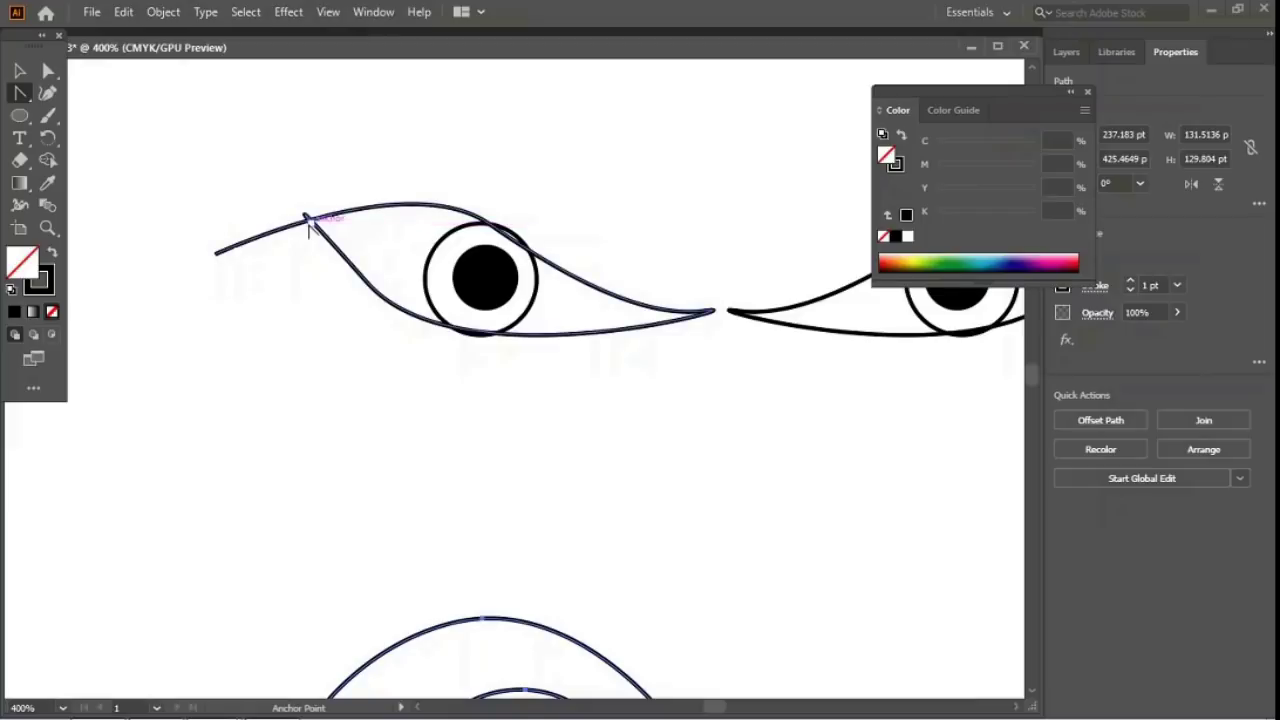
{"action": "left_click", "coordinate": [216, 253]}
{"action": "left_click", "coordinate": [216, 253]}
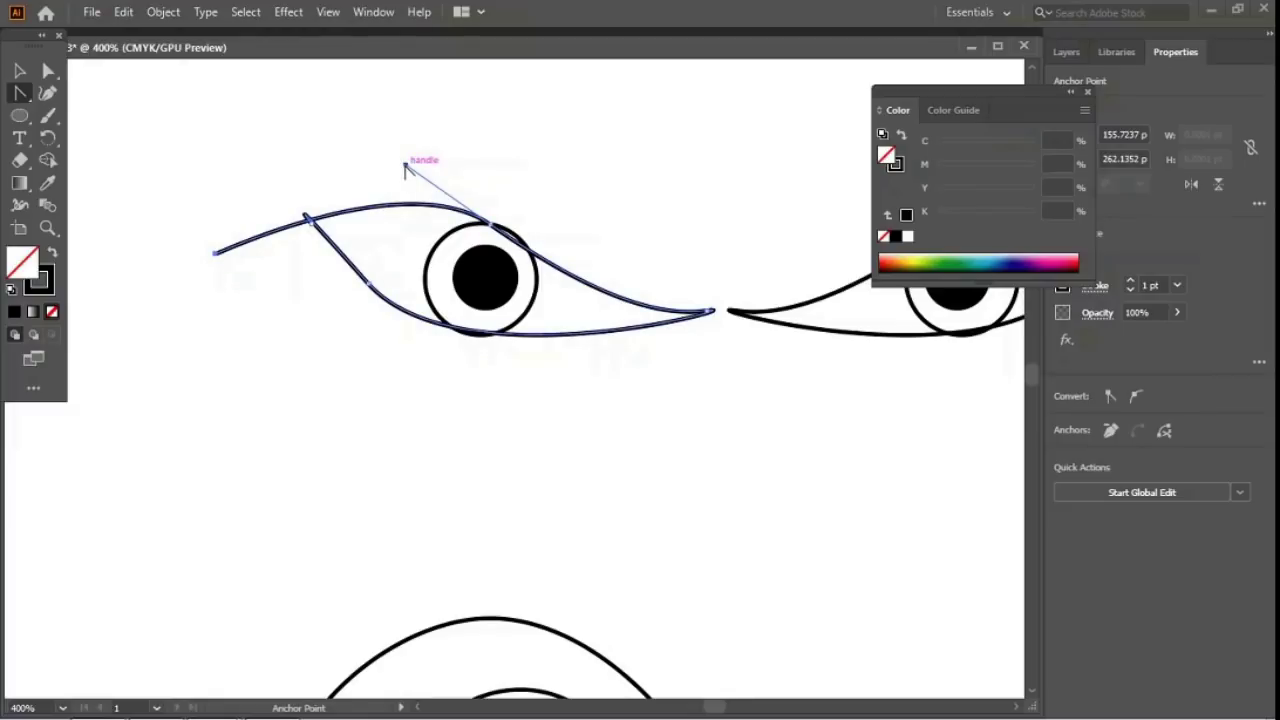
{"action": "left_click_drag", "start_coordinate": [405, 166], "coordinate": [416, 141]}
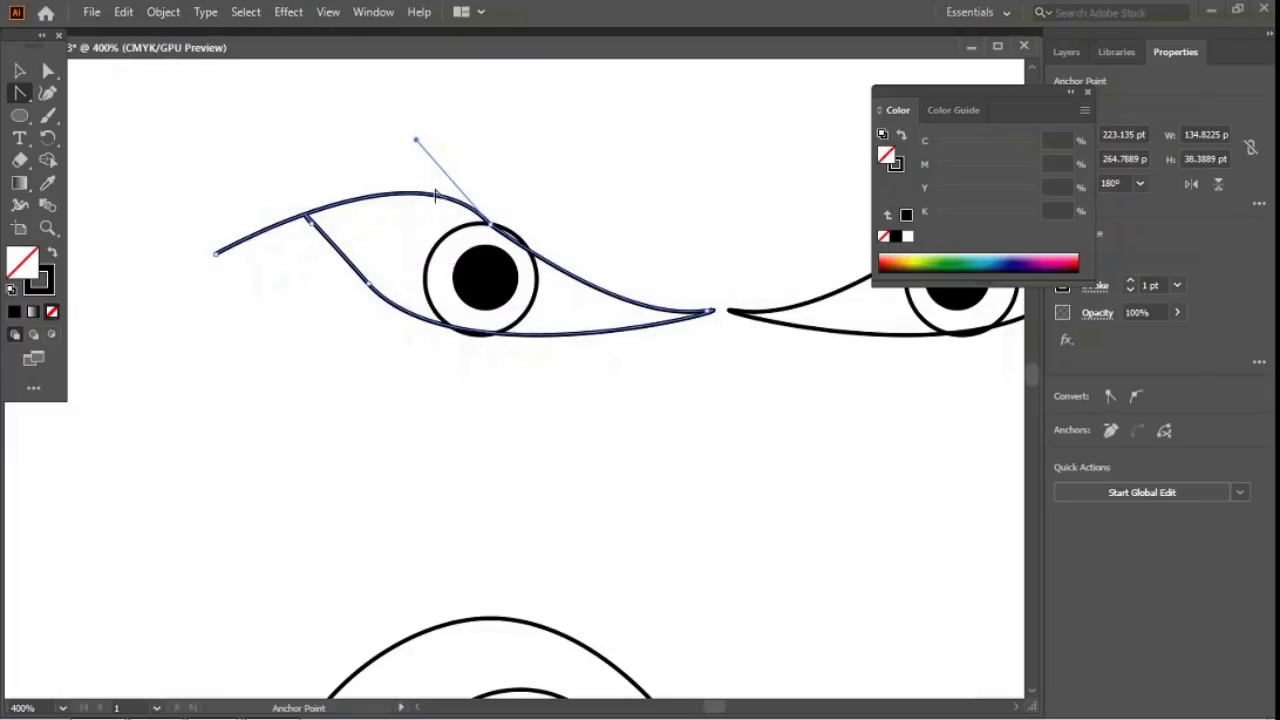
{"action": "left_click_drag", "start_coordinate": [416, 140], "coordinate": [406, 144]}
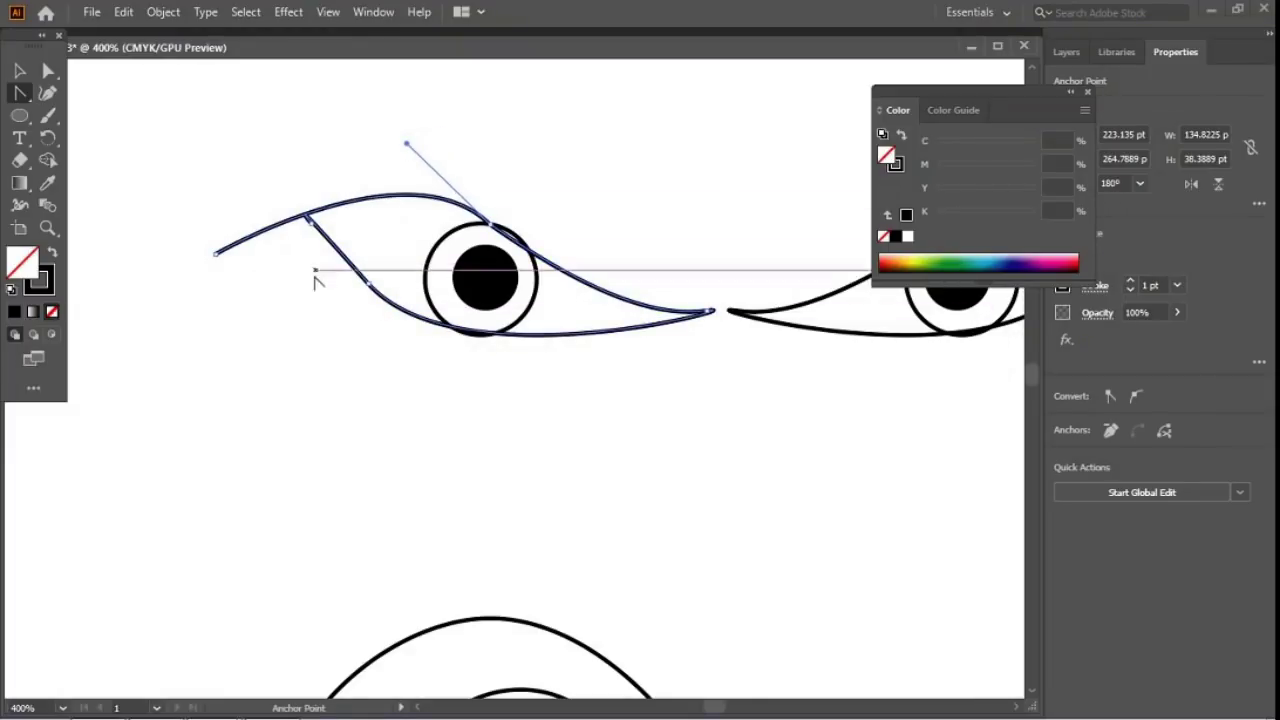
Step: Convert the left eye outline's inner corner to a sharp point and adjust the lower eyelid's curve handle
{"action": "left_click", "coordinate": [308, 217]}
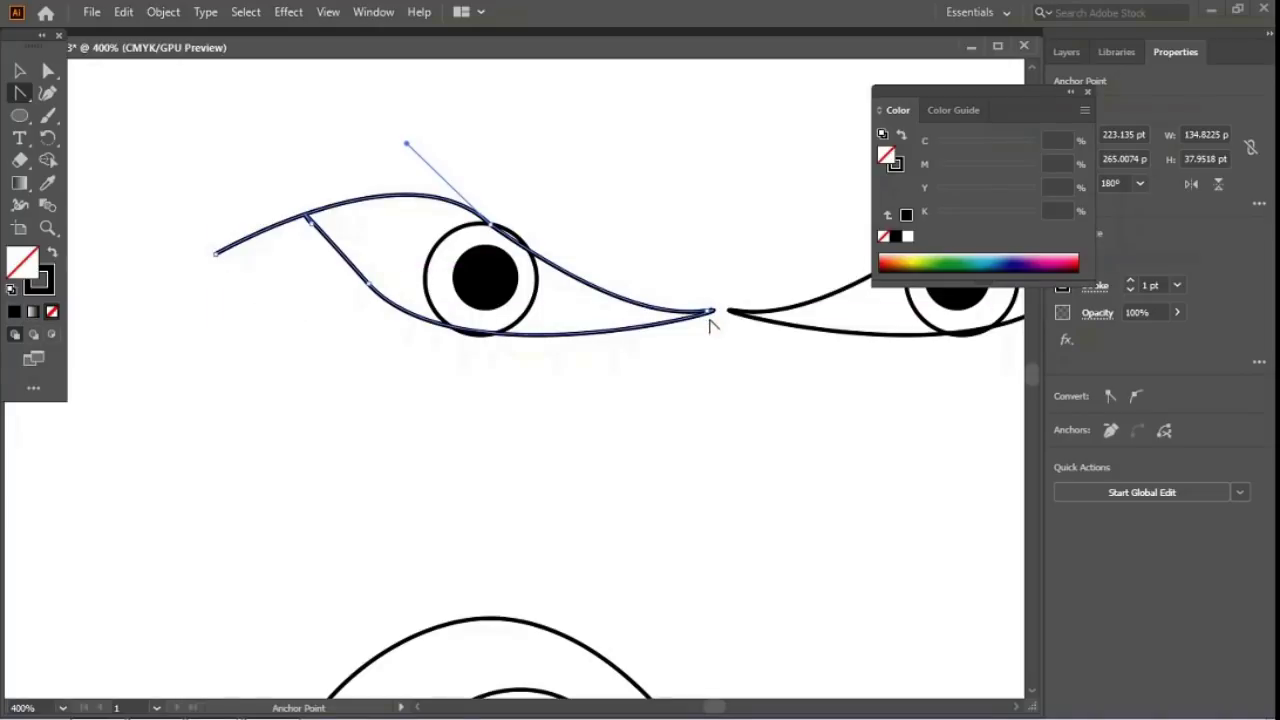
{"action": "left_click_drag", "start_coordinate": [711, 314], "coordinate": [623, 323]}
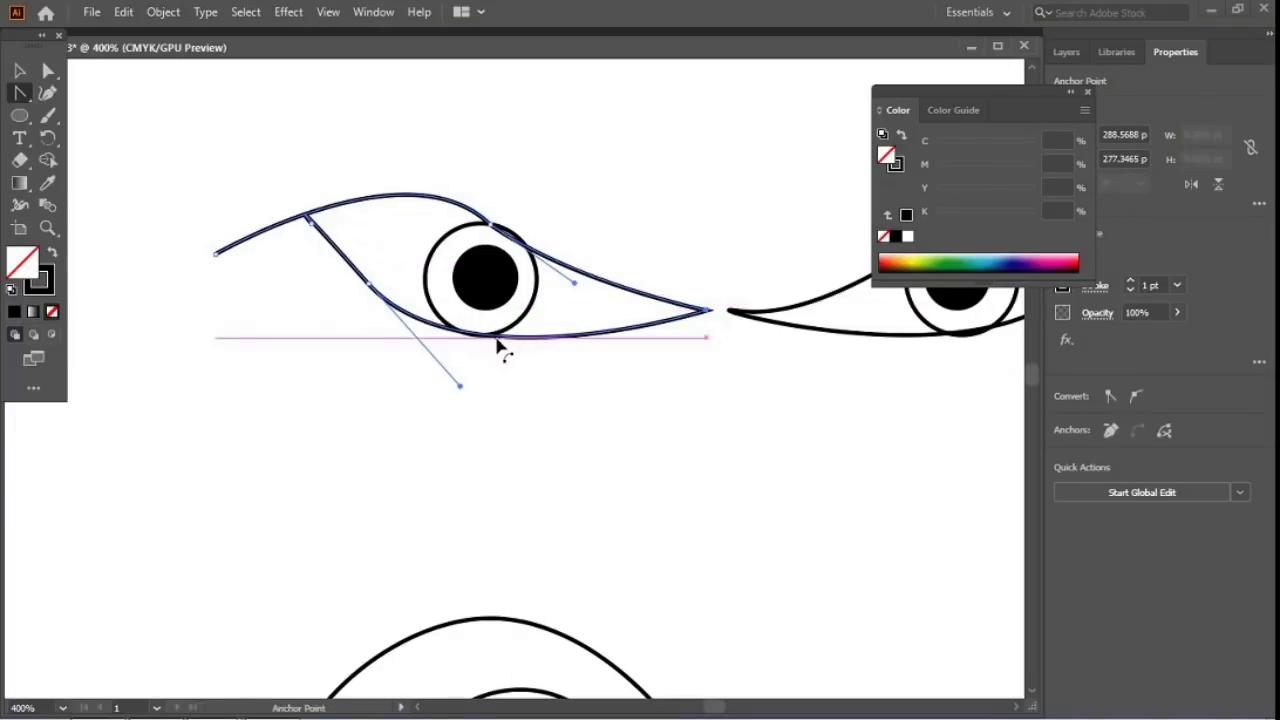
{"action": "mouse_move", "coordinate": [457, 387]}
{"action": "left_mouse_down"}
{"action": "mouse_move", "coordinate": [465, 395]}
{"action": "mouse_move", "coordinate": [448, 398]}
{"action": "left_mouse_up"}
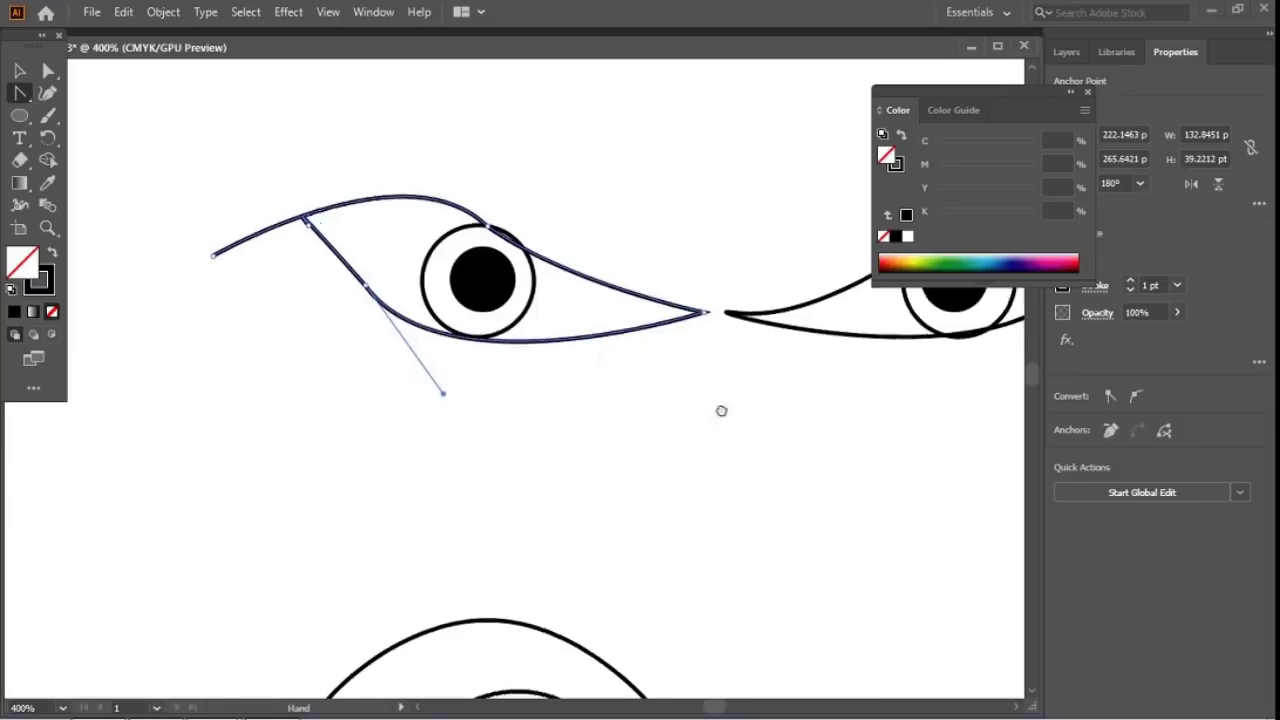
Step: Try to reshape the right eye outline's outer corner anchor with the Anchor Point tool, and undo the change
{"action": "left_click_drag", "start_coordinate": [720, 408], "coordinate": [394, 463]}
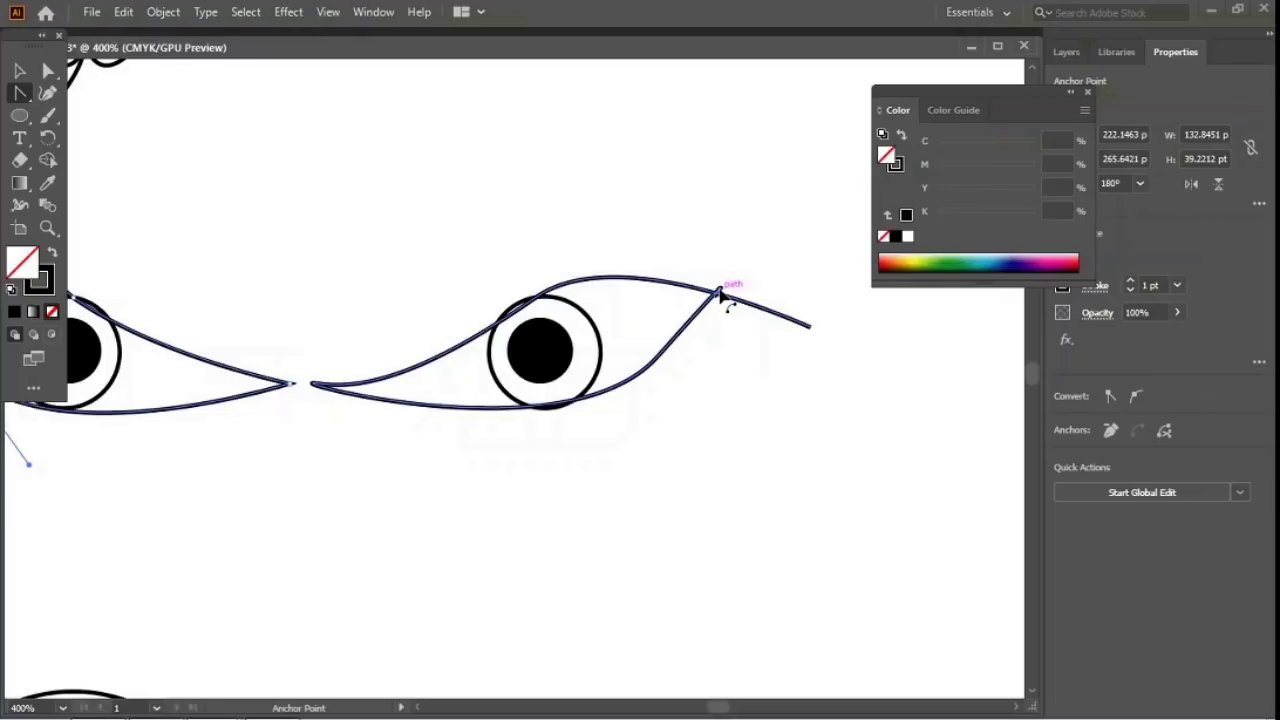
{"action": "left_click", "coordinate": [720, 290]}
{"action": "left_click_drag", "start_coordinate": [720, 290], "coordinate": [768, 298]}
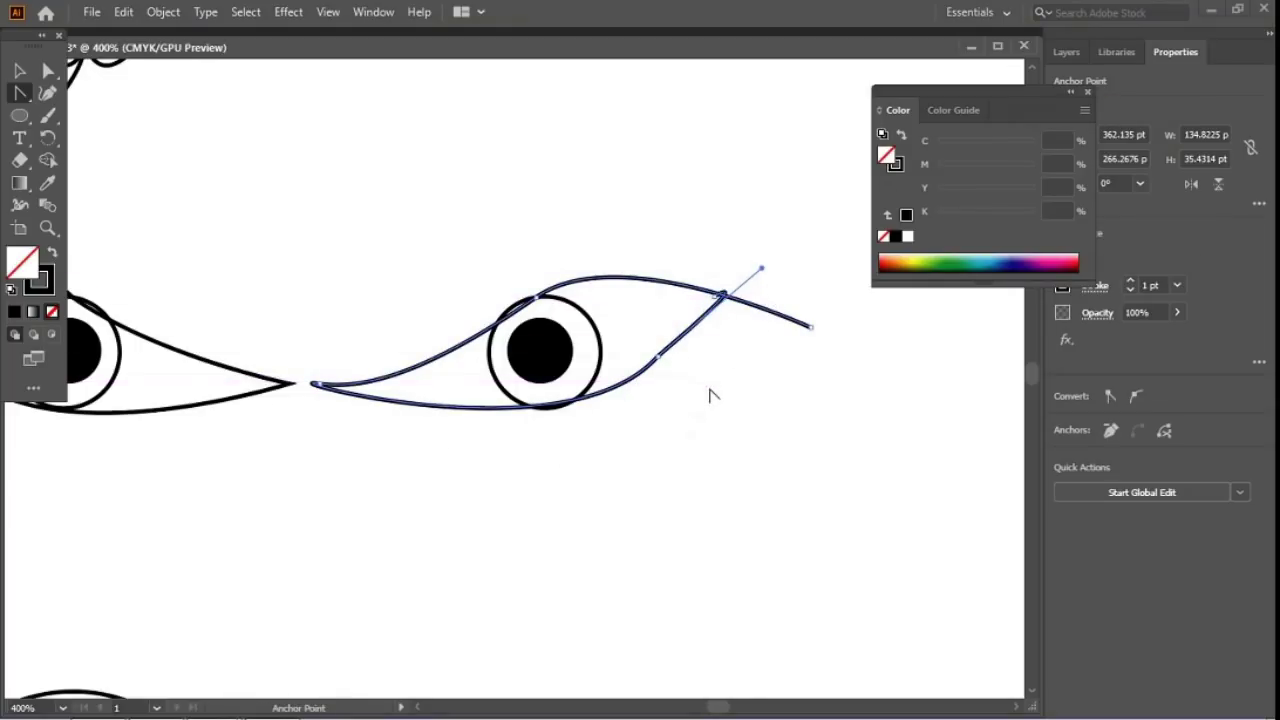
{"action": "key", "text": "ctrl"}
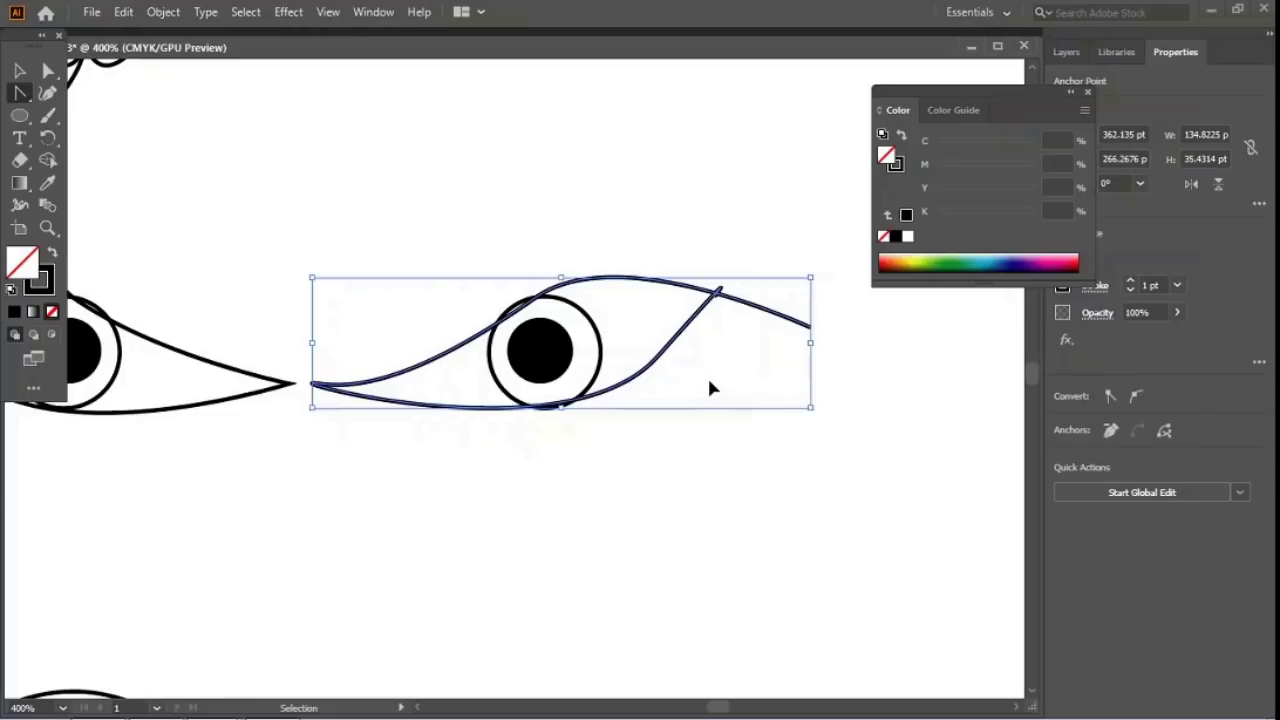
{"action": "key", "text": "ctrl+alt+bracketleft"}
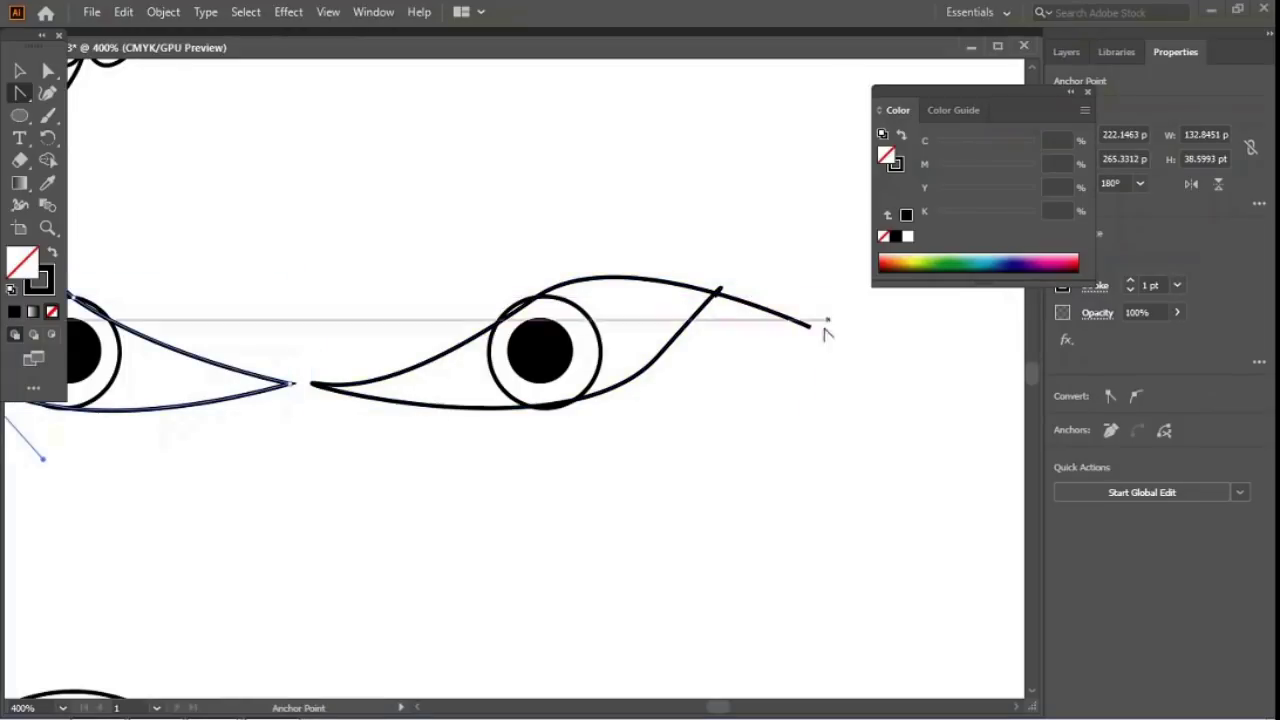
Step: Convert the right eye outline's outer anchors and raise its upper eyelid curve handle slightly
{"action": "left_click", "coordinate": [812, 325]}
{"action": "left_click", "coordinate": [712, 297]}
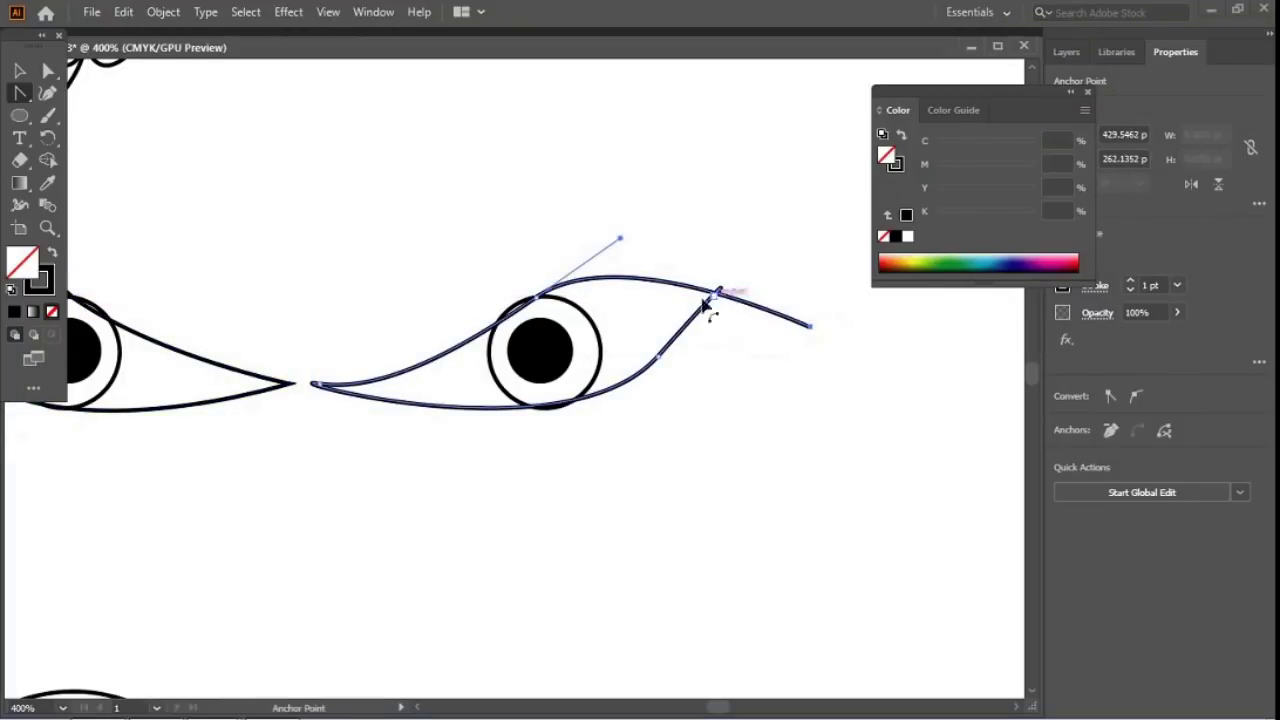
{"action": "left_click_drag", "start_coordinate": [620, 238], "coordinate": [618, 216]}
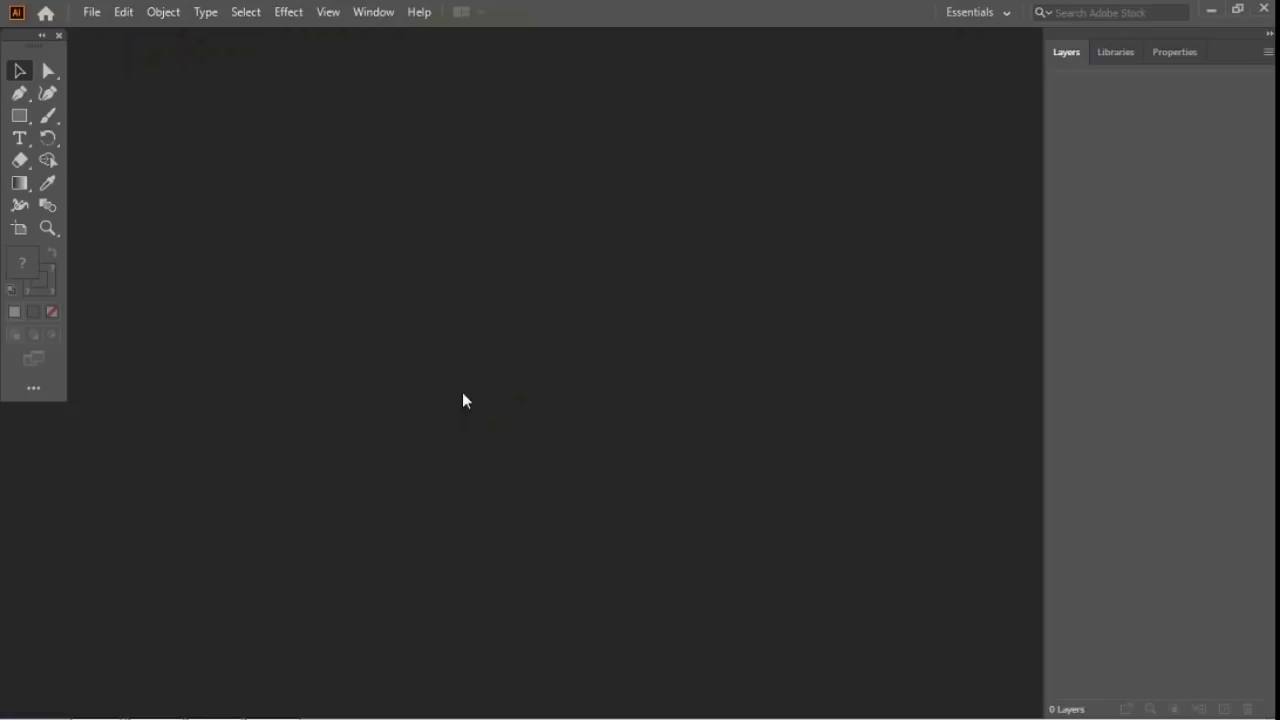
Step: Open the image design-an-impressive-logo from the Logos folder in Illustrator
{"action": "mouse_move", "coordinate": [230, 712]}
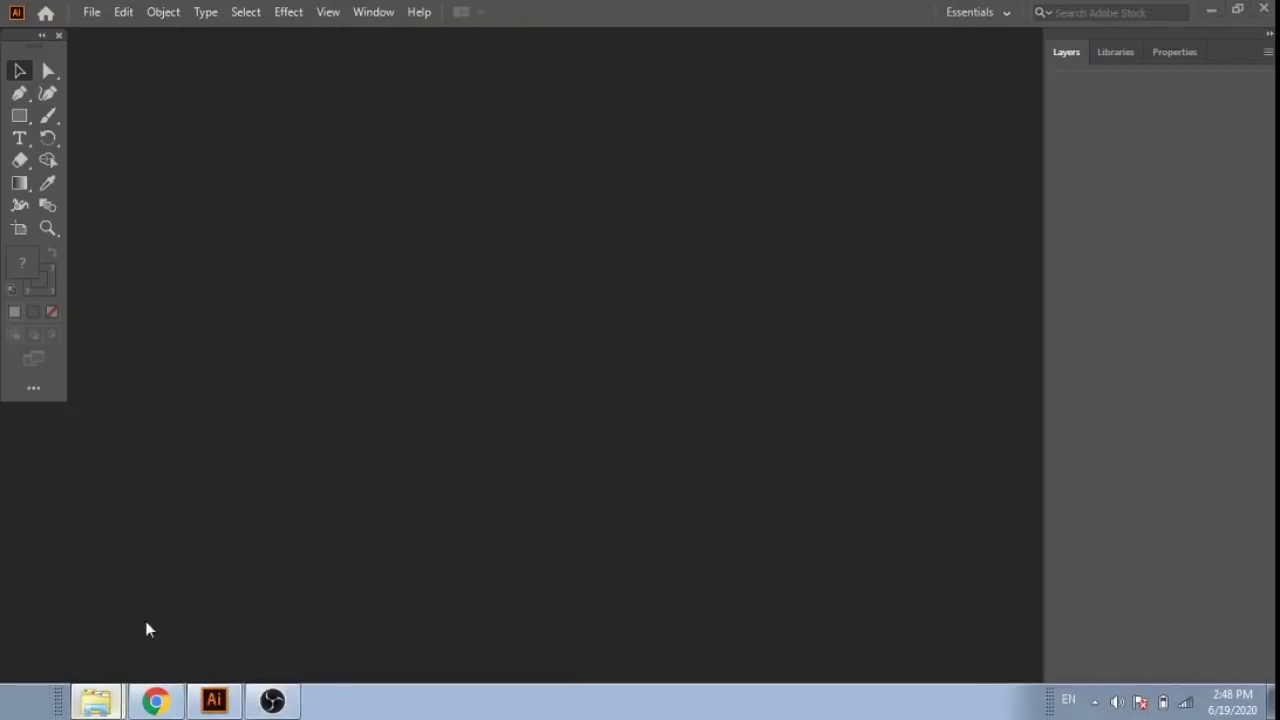
{"action": "left_click", "coordinate": [96, 700]}
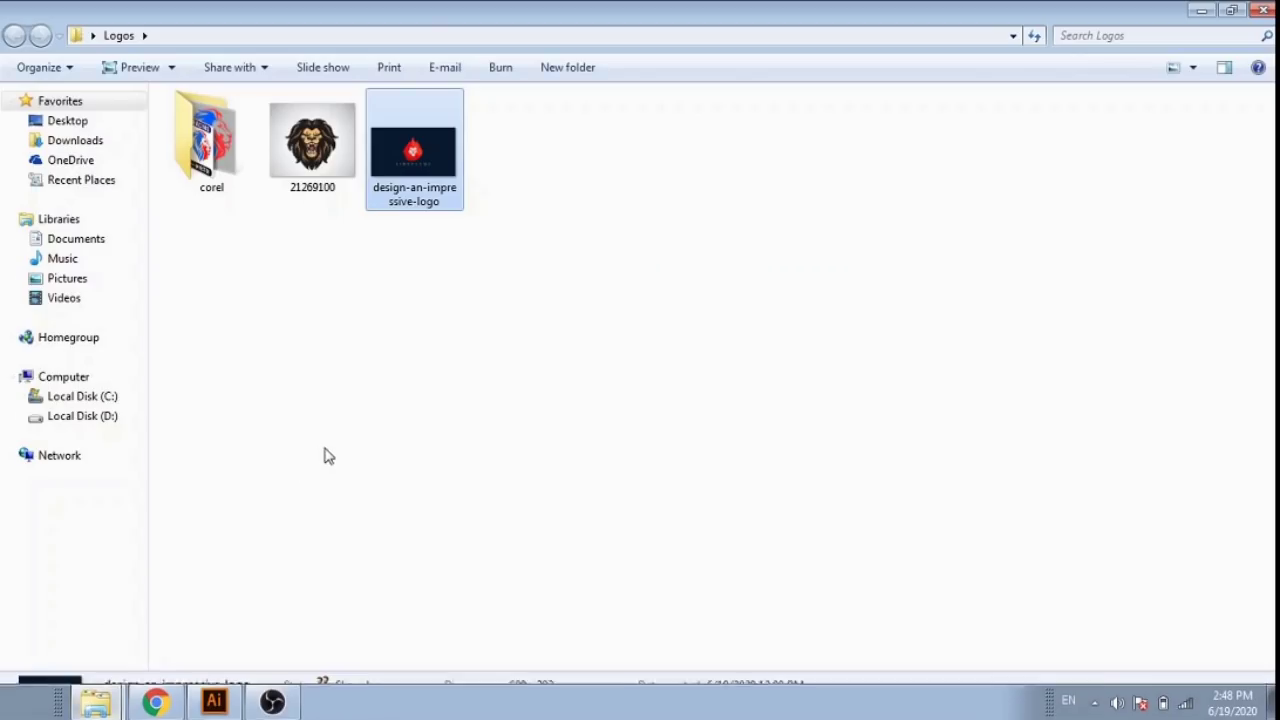
{"action": "left_click", "coordinate": [410, 152]}
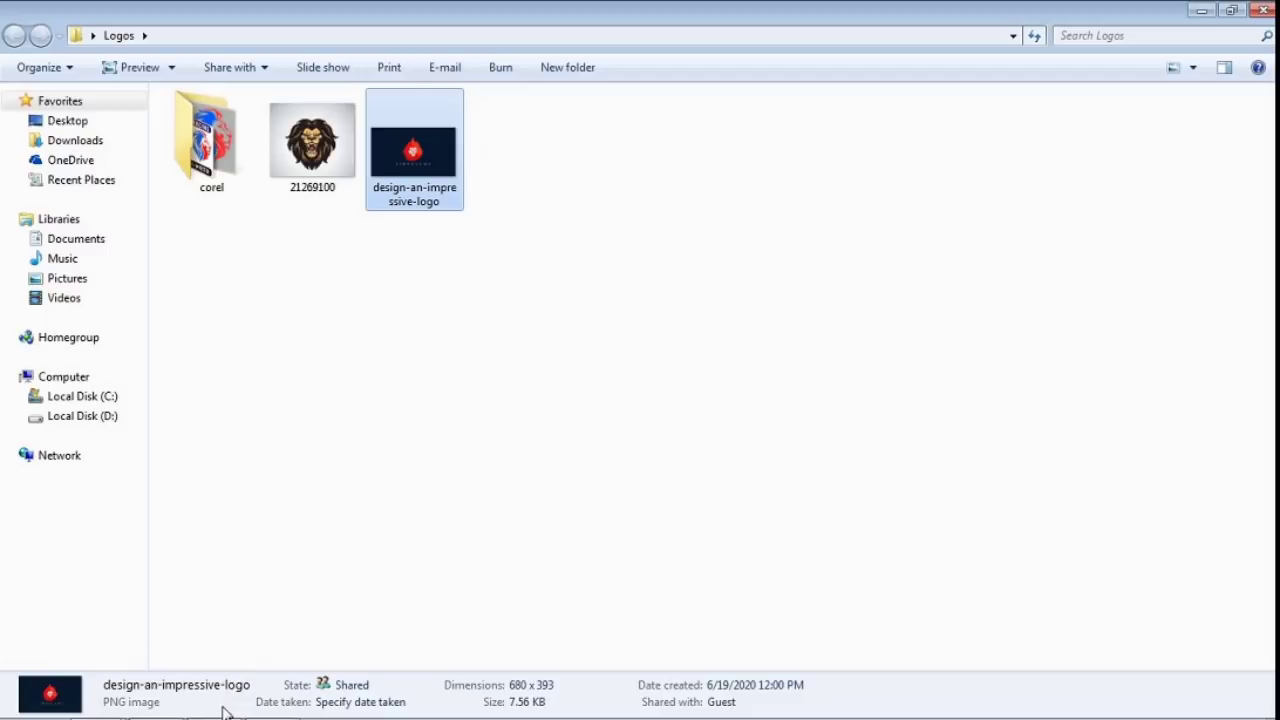
{"action": "left_click", "coordinate": [213, 700]}
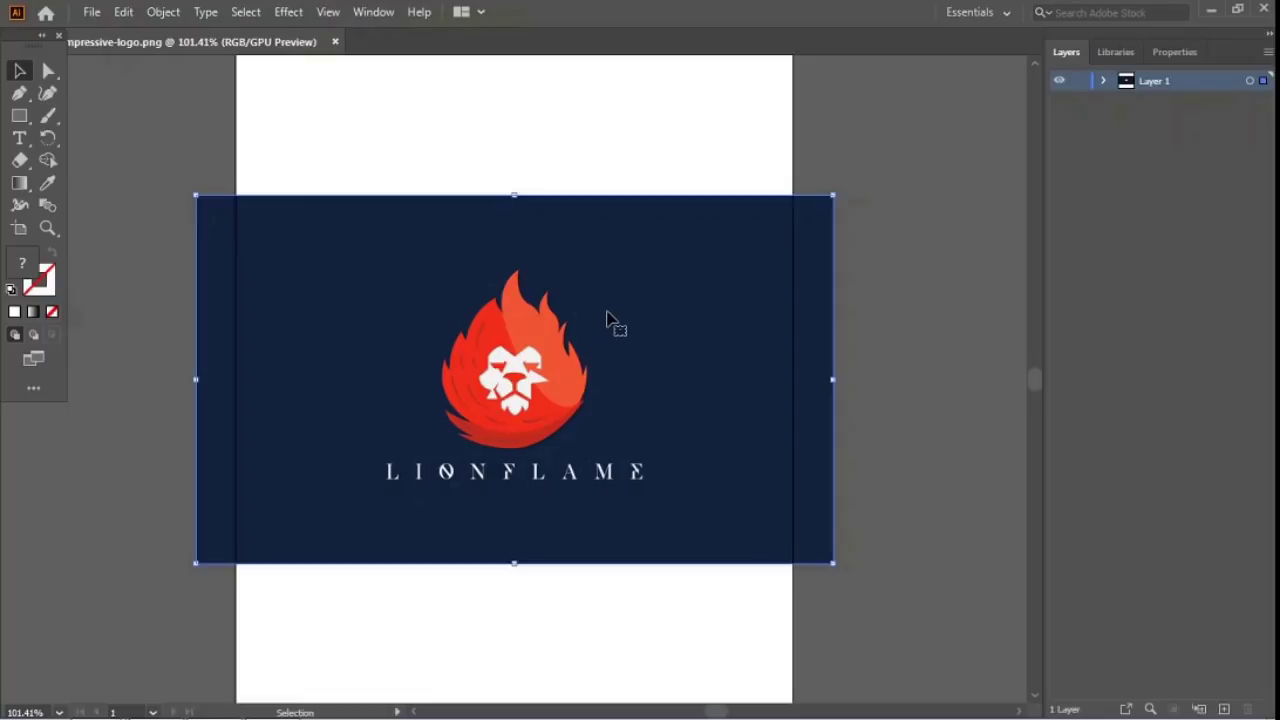
Step: Turn Layer 1 with the logo image into a template and detach the document into a floating window
{"action": "left_click", "coordinate": [1269, 57]}
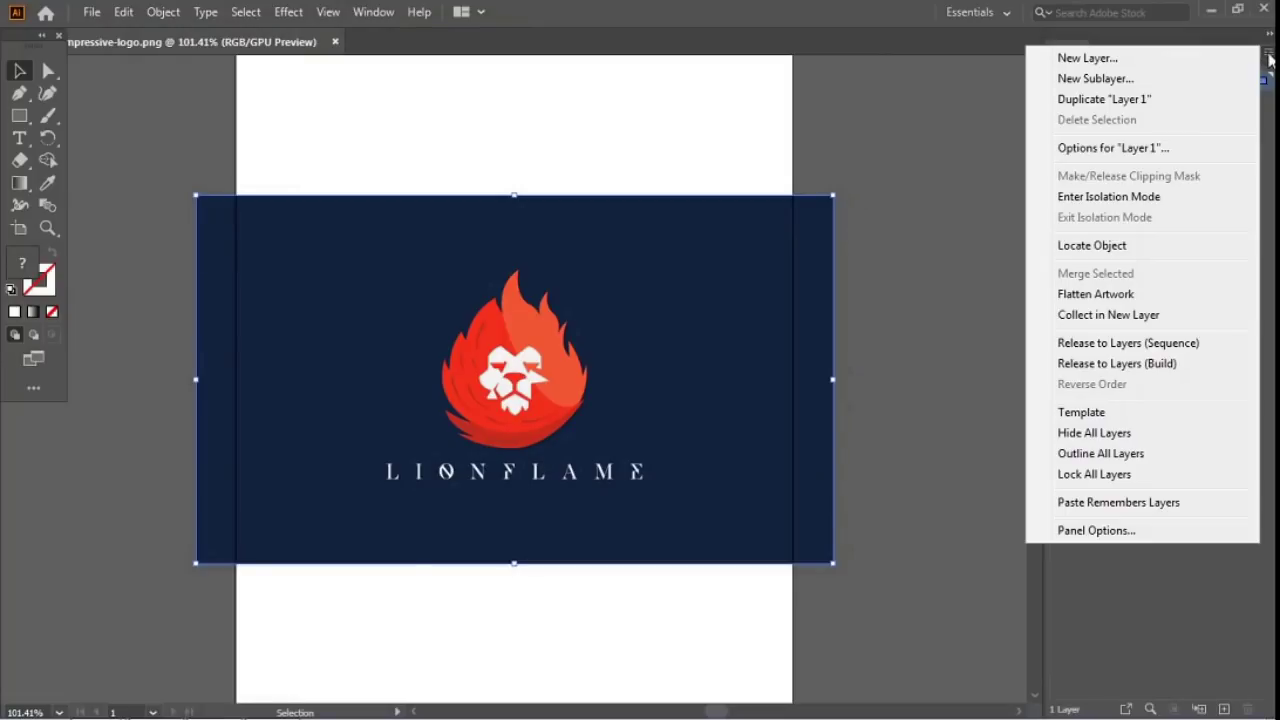
{"action": "left_click", "coordinate": [1083, 413]}
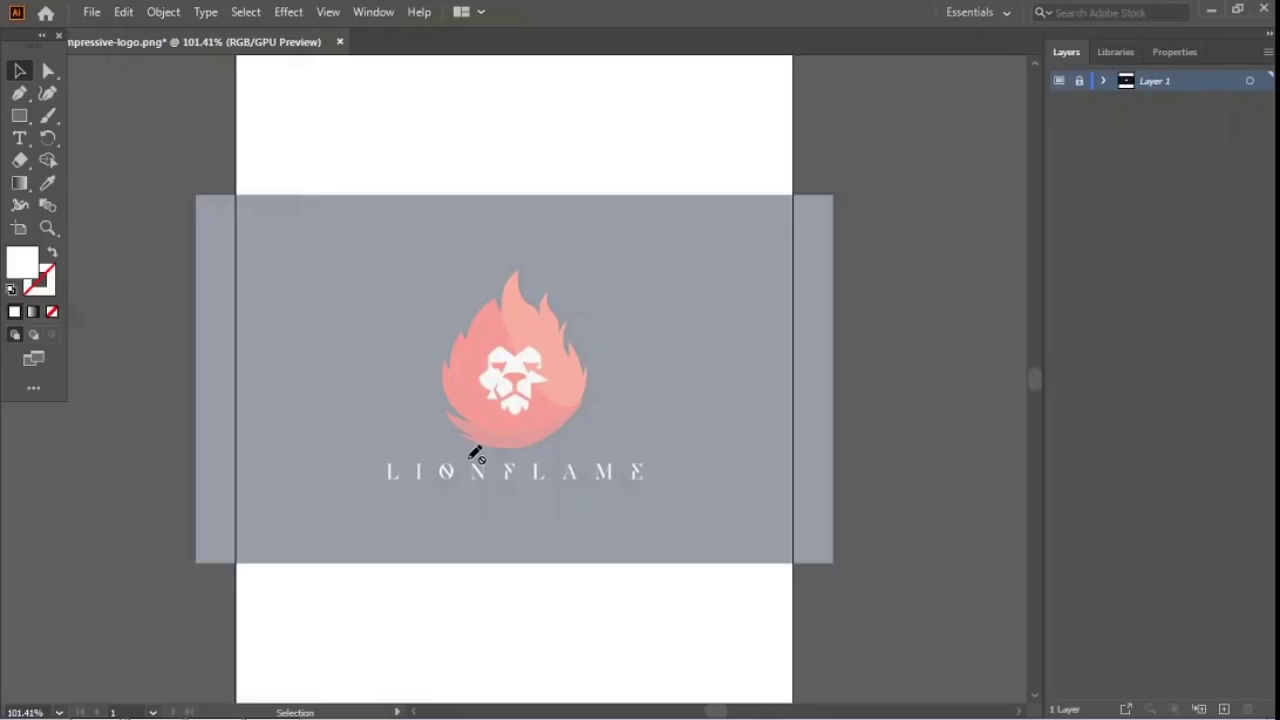
{"action": "key", "text": "z"}
{"action": "left_click", "coordinate": [476, 452]}
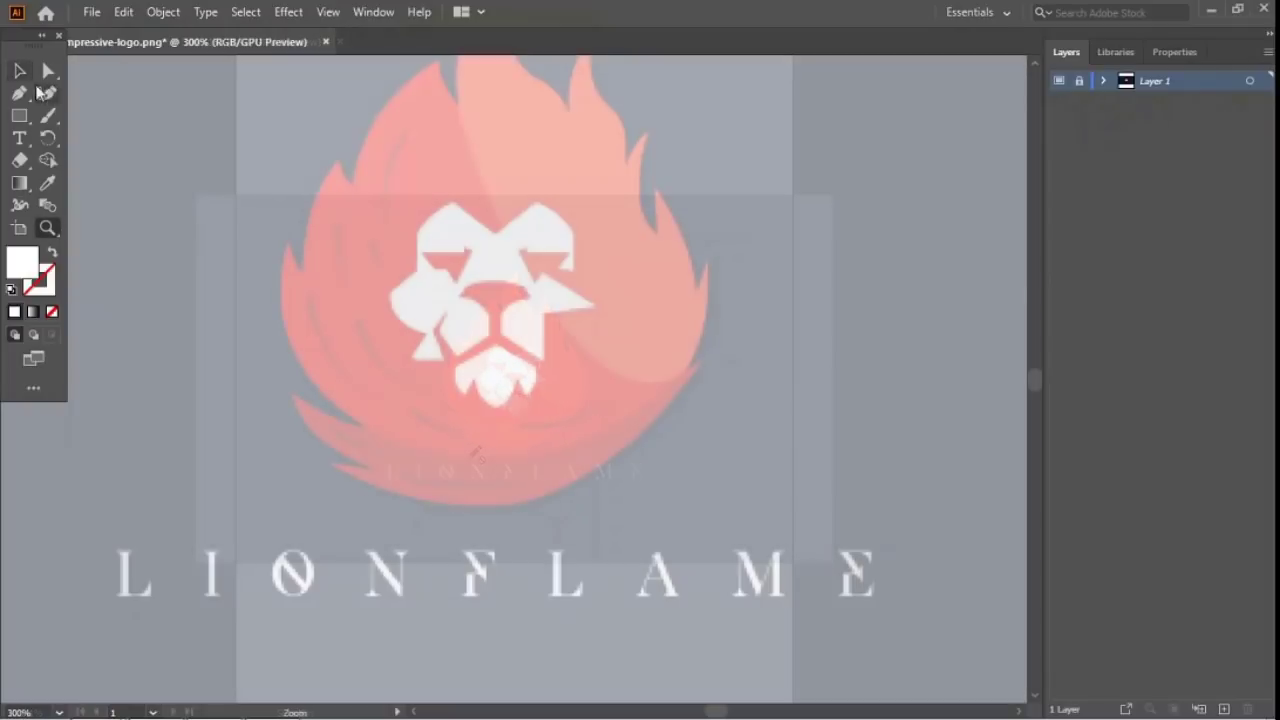
{"action": "left_click_drag", "start_coordinate": [269, 45], "coordinate": [345, 46]}
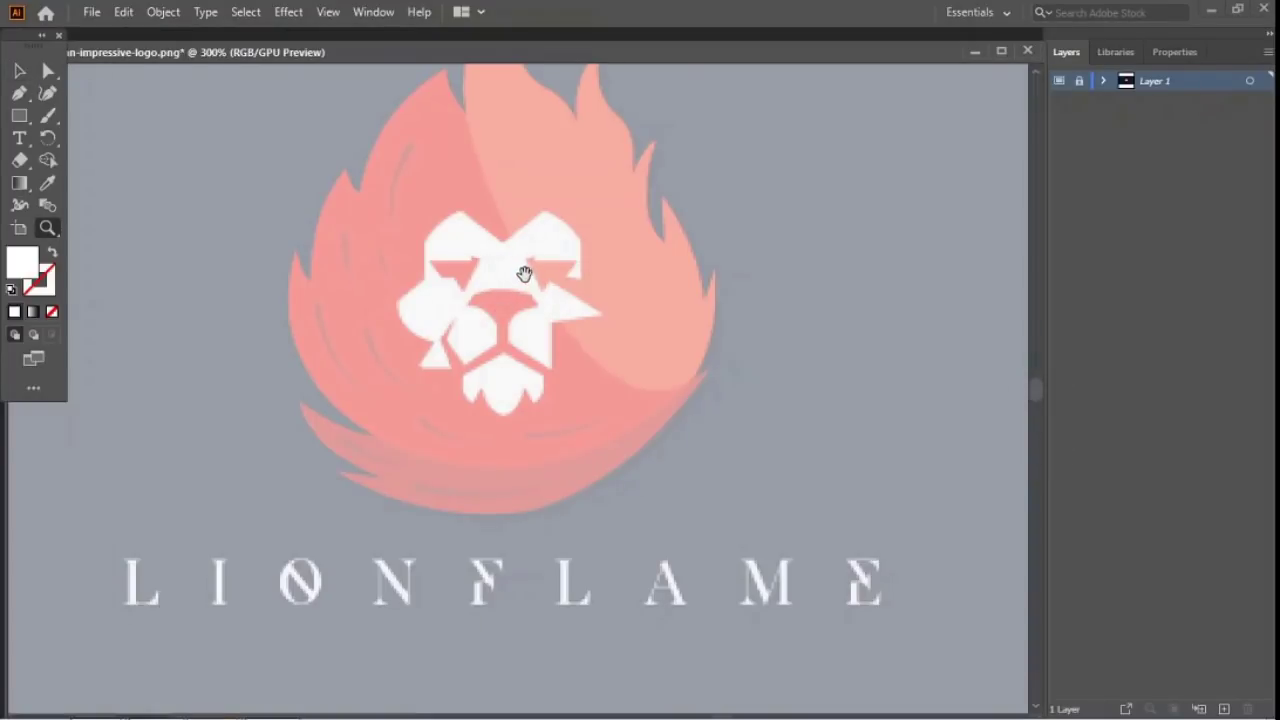
{"action": "left_click_drag", "start_coordinate": [528, 251], "coordinate": [498, 346]}
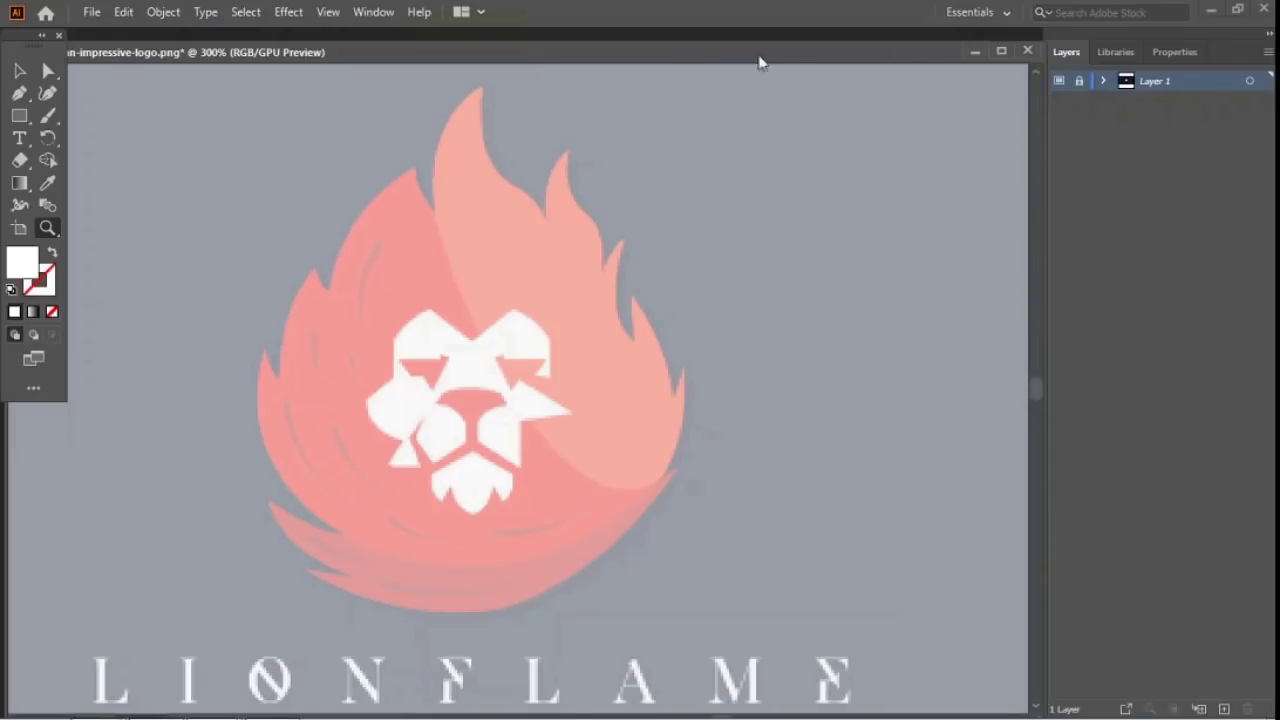
Step: Add a new layer above the template layer
{"action": "left_click", "coordinate": [381, 14]}
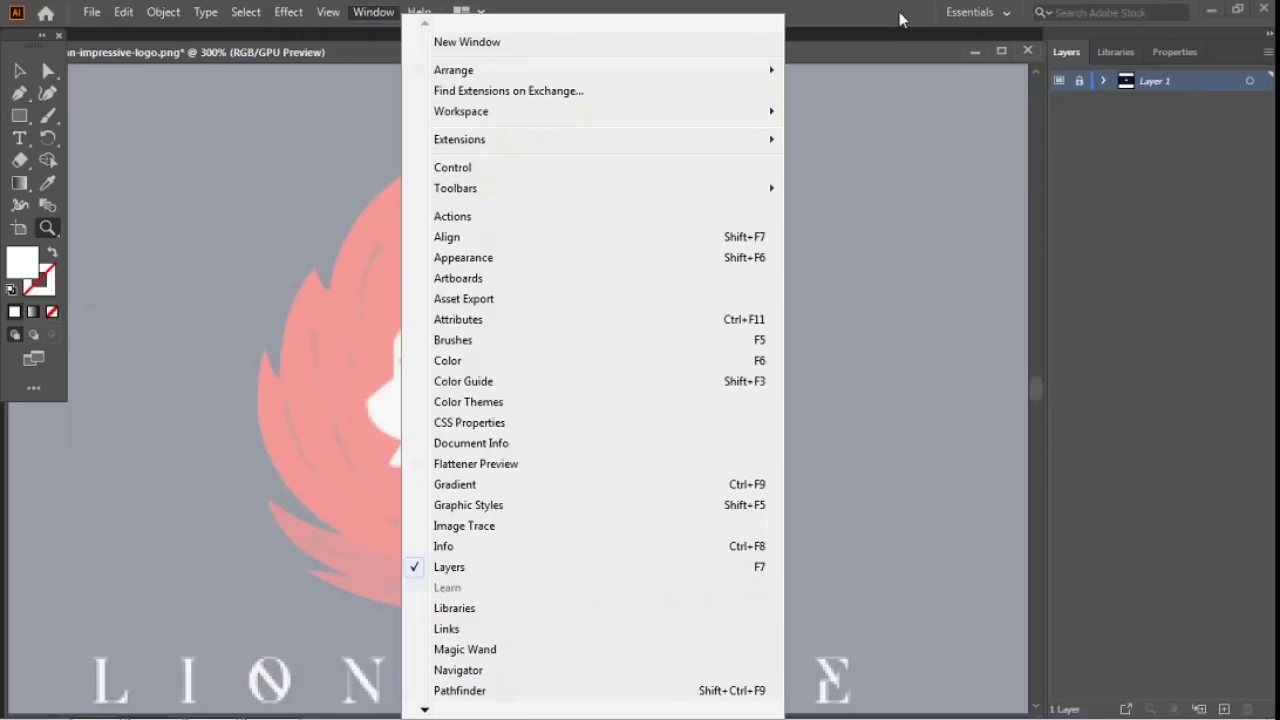
{"action": "left_click", "coordinate": [1260, 179]}
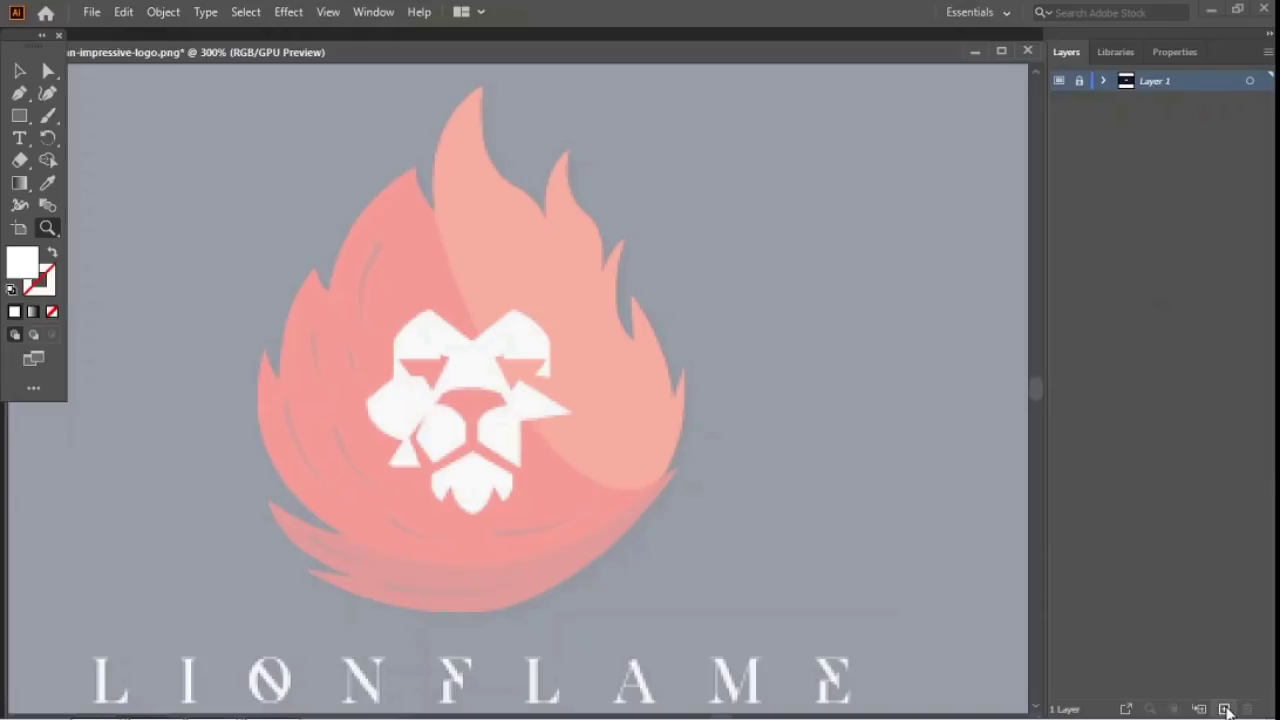
{"action": "left_click", "coordinate": [1224, 708]}
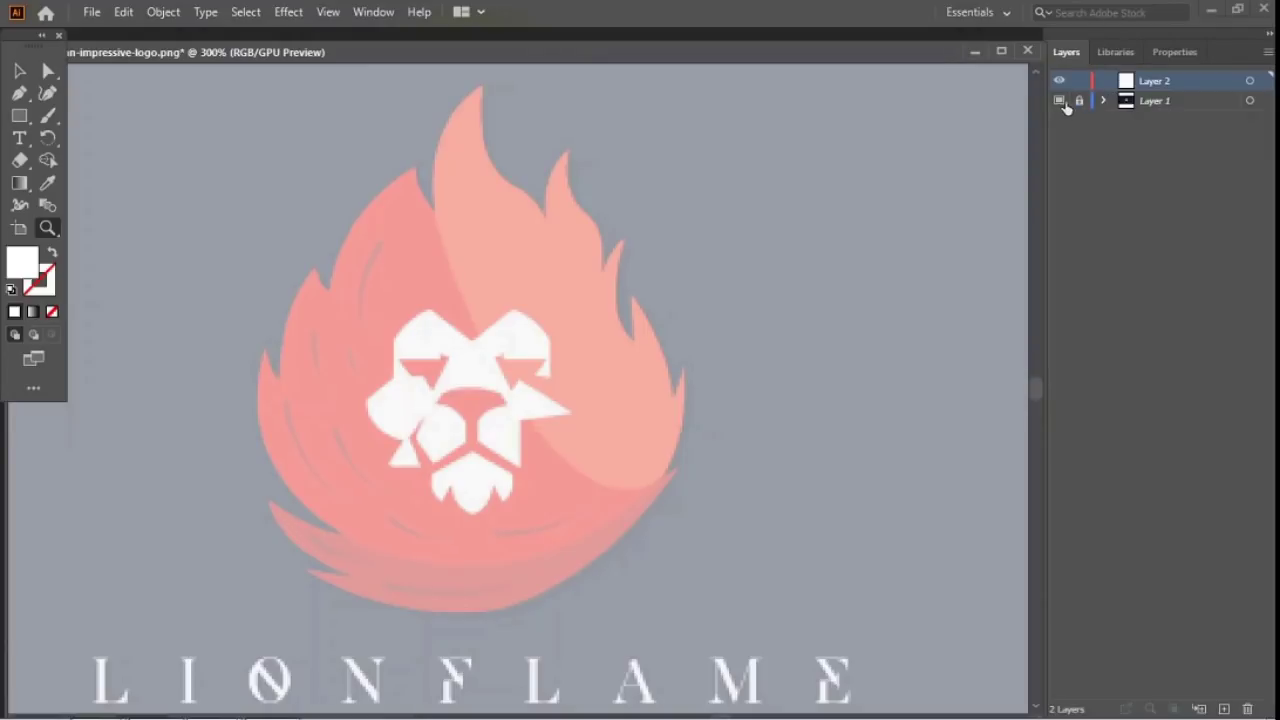
Step: Hide the template layer with the logo and show it again
{"action": "left_click", "coordinate": [1143, 106]}
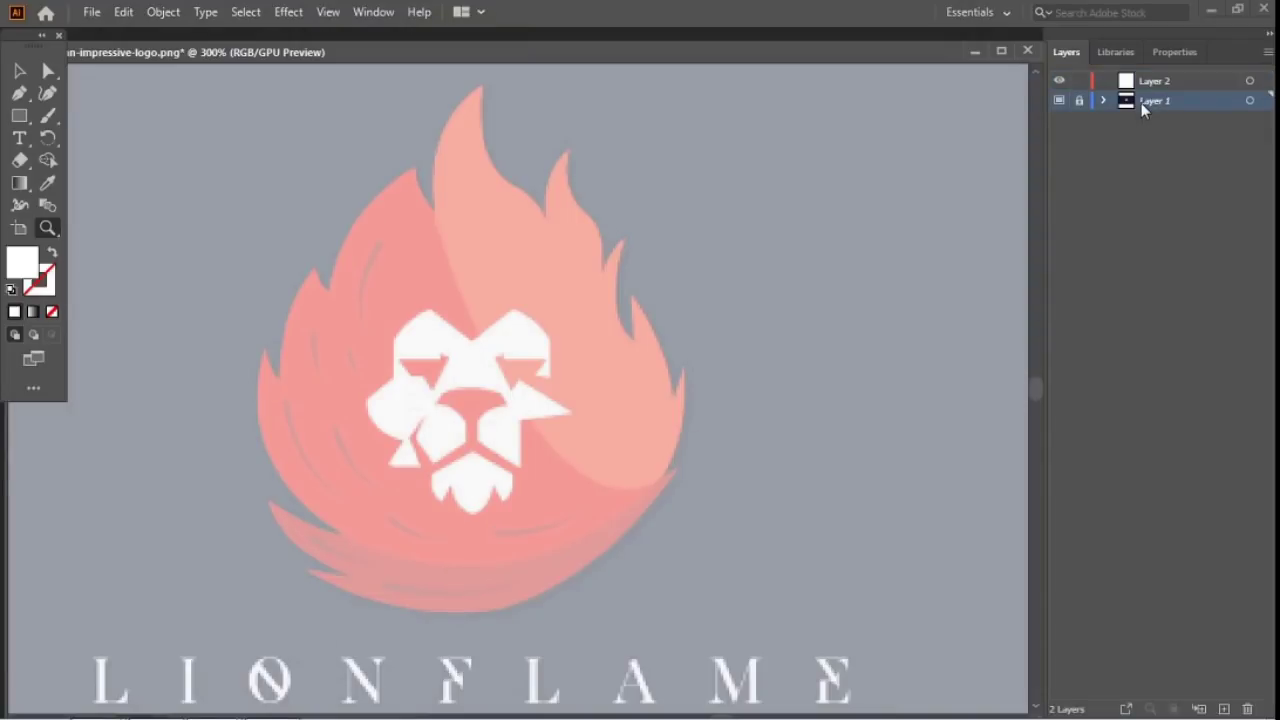
{"action": "left_click", "coordinate": [1059, 102]}
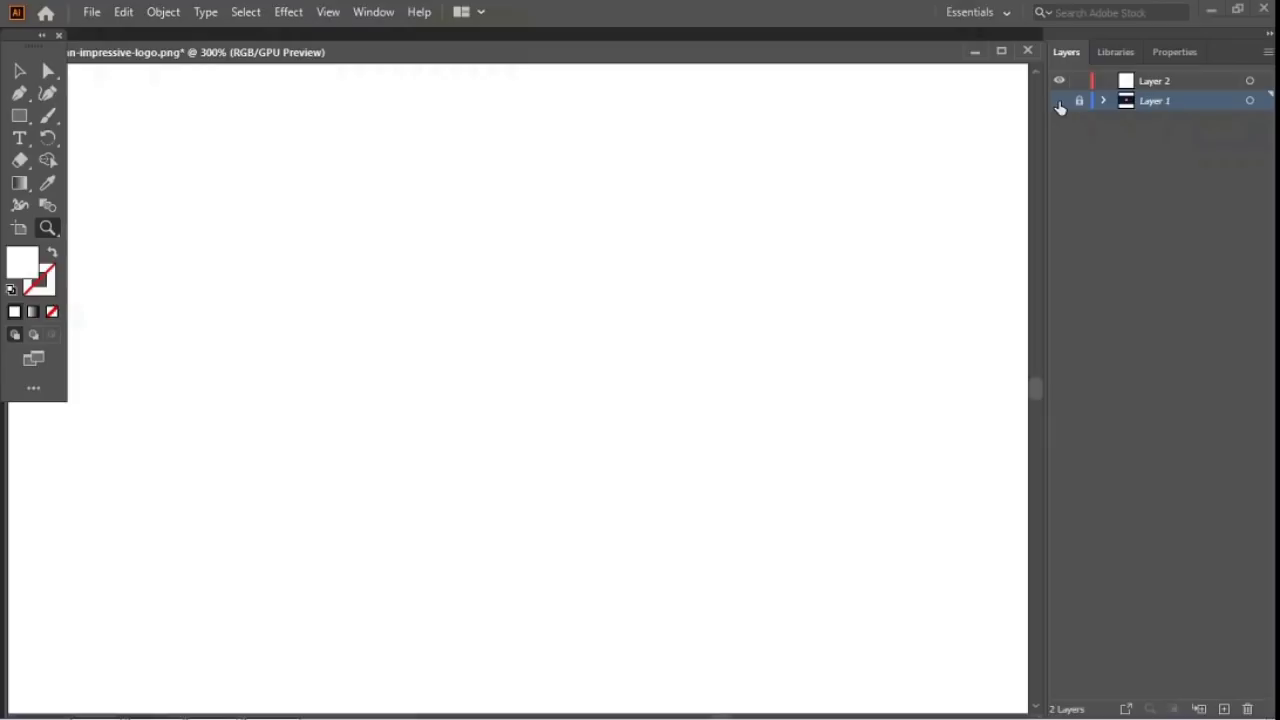
{"action": "left_click", "coordinate": [1059, 102]}
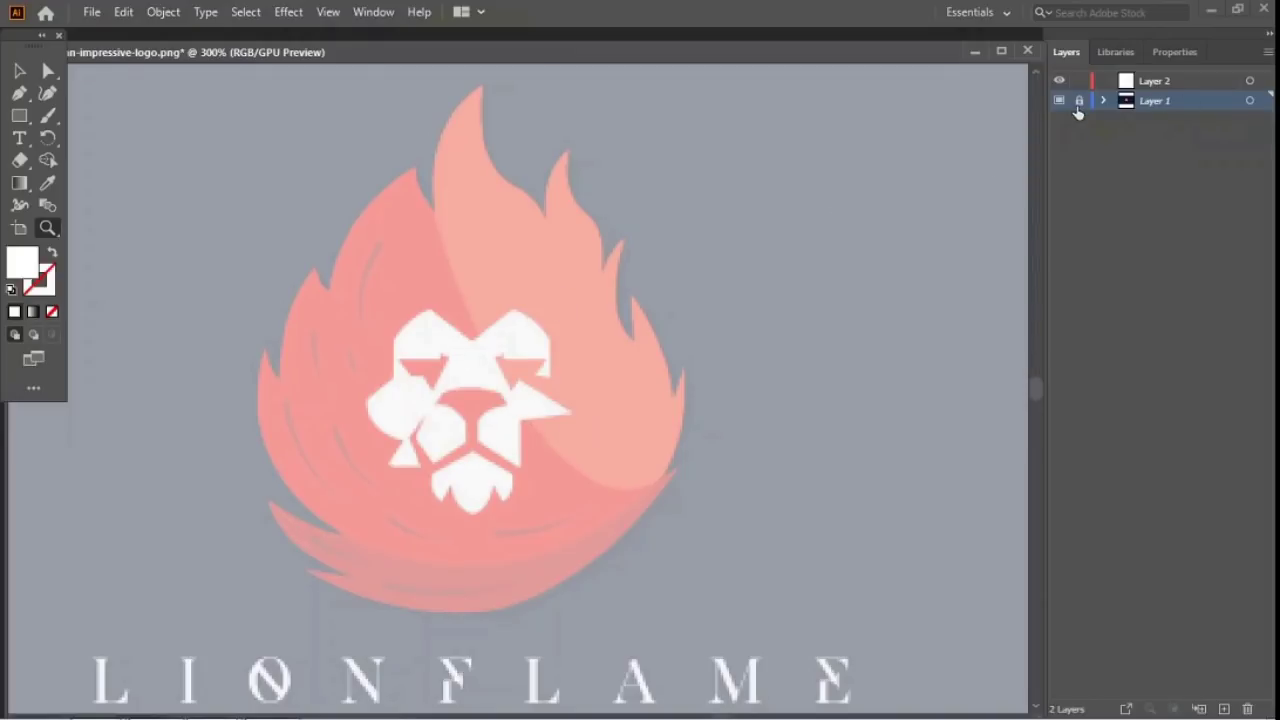
Step: Make Layer 2 the active layer and switch to the Pen tool with no fill for tracing the lion face
{"action": "left_click", "coordinate": [1156, 82]}
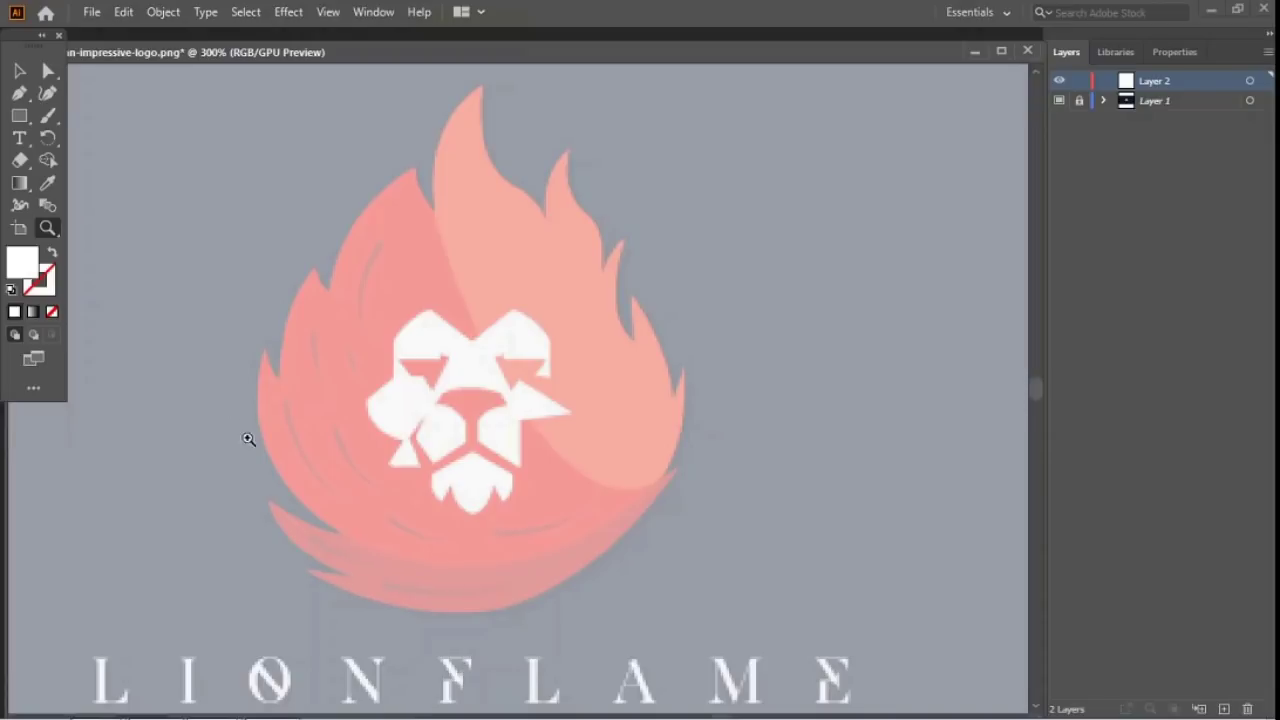
{"action": "key", "text": "ctrl+equal"}
{"action": "key", "text": "p"}
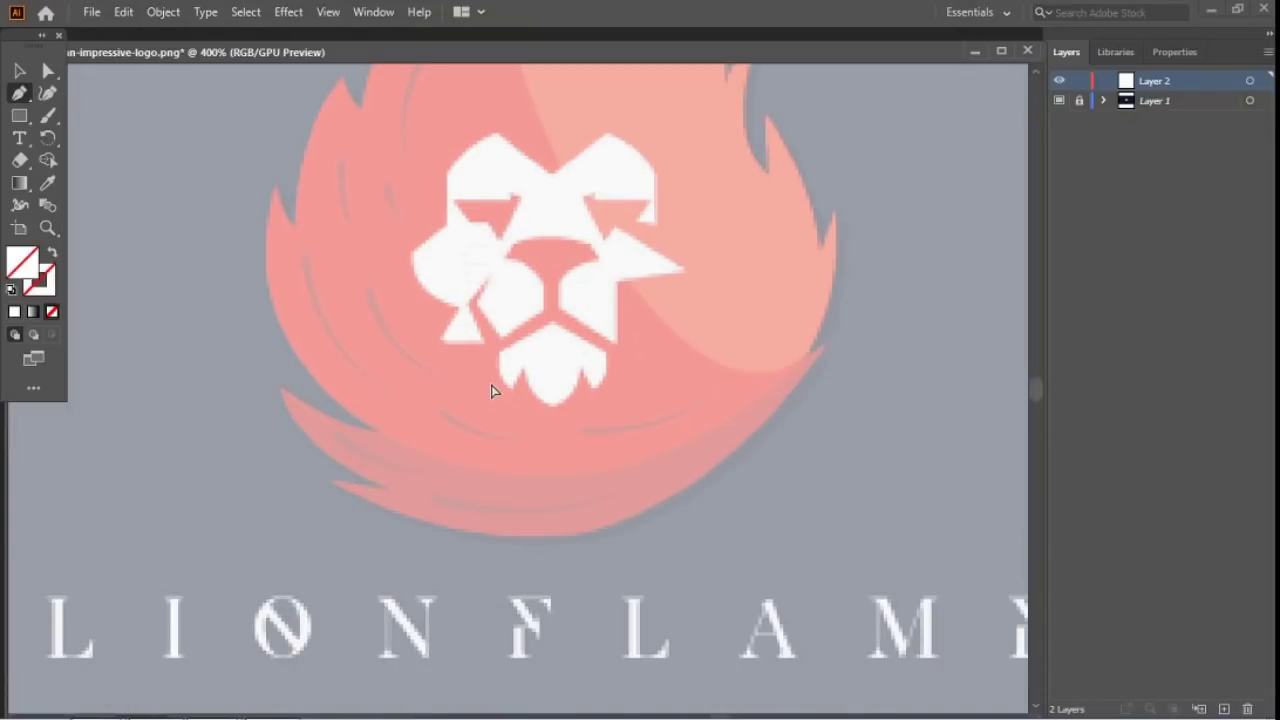
Step: Trace the mane's bottom edge with the Pen tool from the lowest left tuft's tip to the lower right tip, ending in a corner point
{"action": "key", "text": "ctrl+minus"}
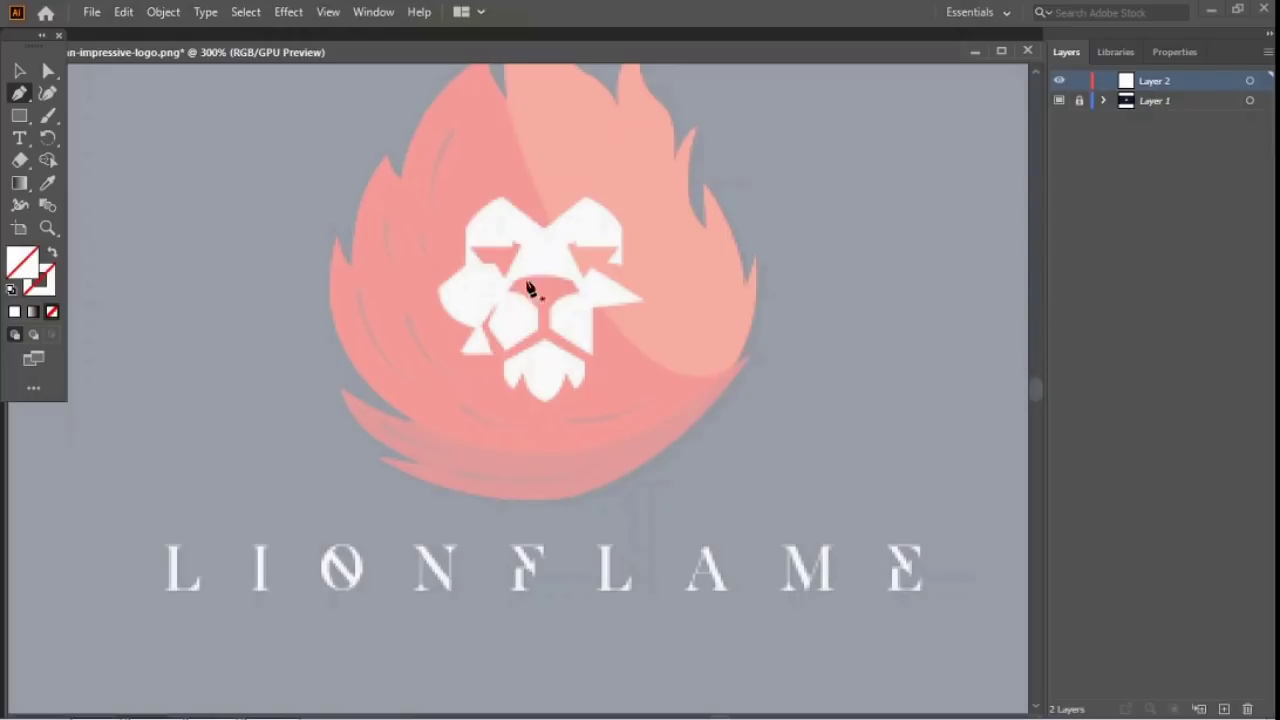
{"action": "scroll", "coordinate": [490, 330], "scroll_direction": "up", "scroll_amount": 2}
{"action": "scroll", "coordinate": [490, 330], "scroll_direction": "right", "scroll_amount": 2}
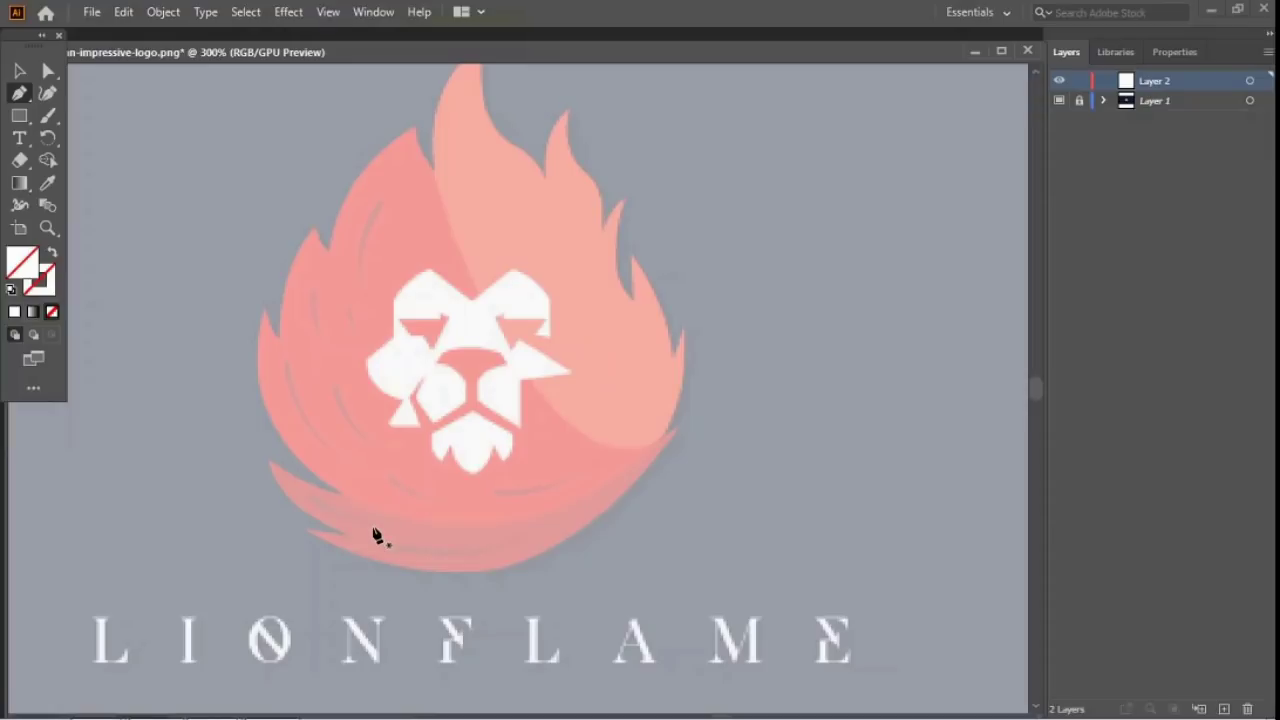
{"action": "scroll", "coordinate": [378, 525], "scroll_direction": "up", "scroll_amount": 3}
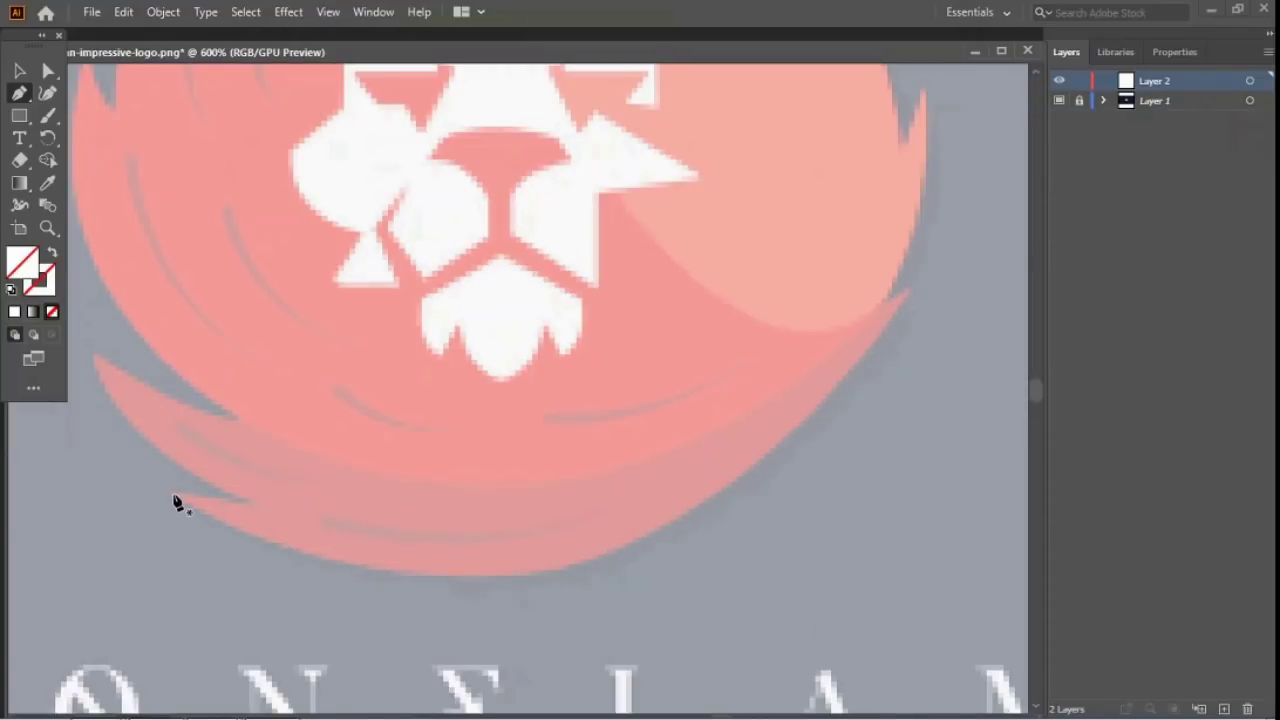
{"action": "left_click", "coordinate": [173, 494]}
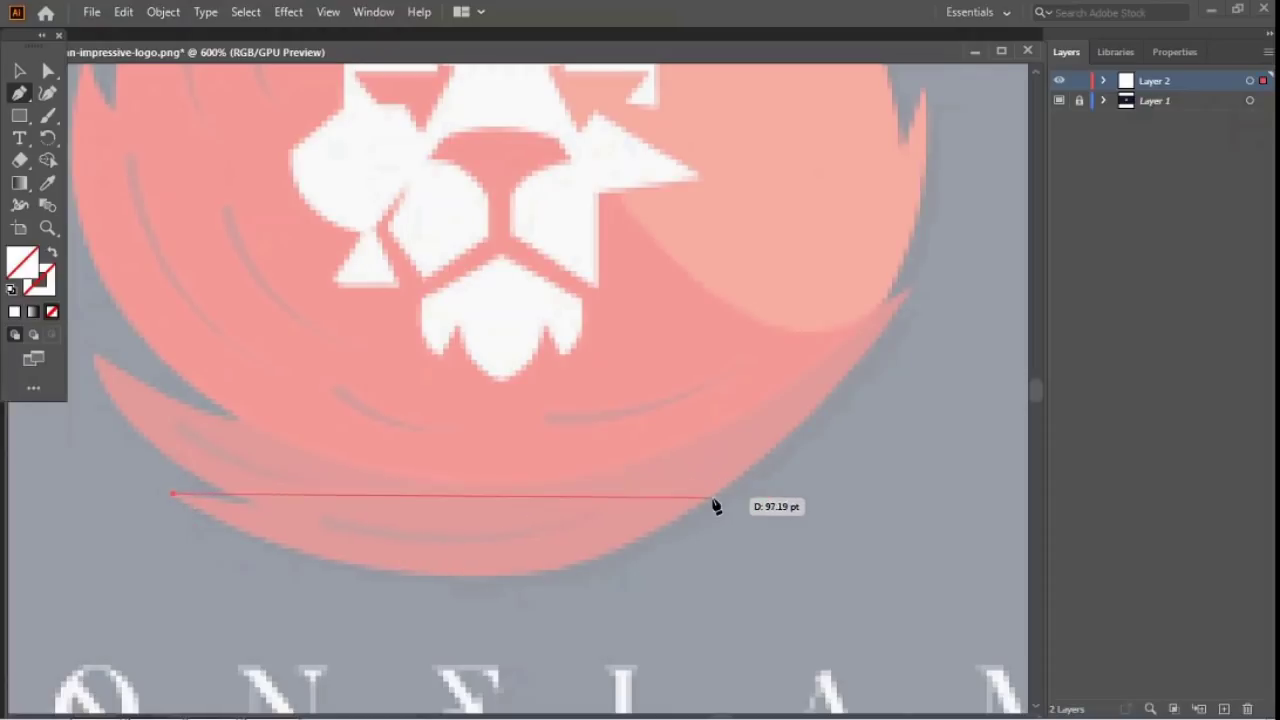
{"action": "left_click_drag", "start_coordinate": [724, 489], "coordinate": [966, 281]}
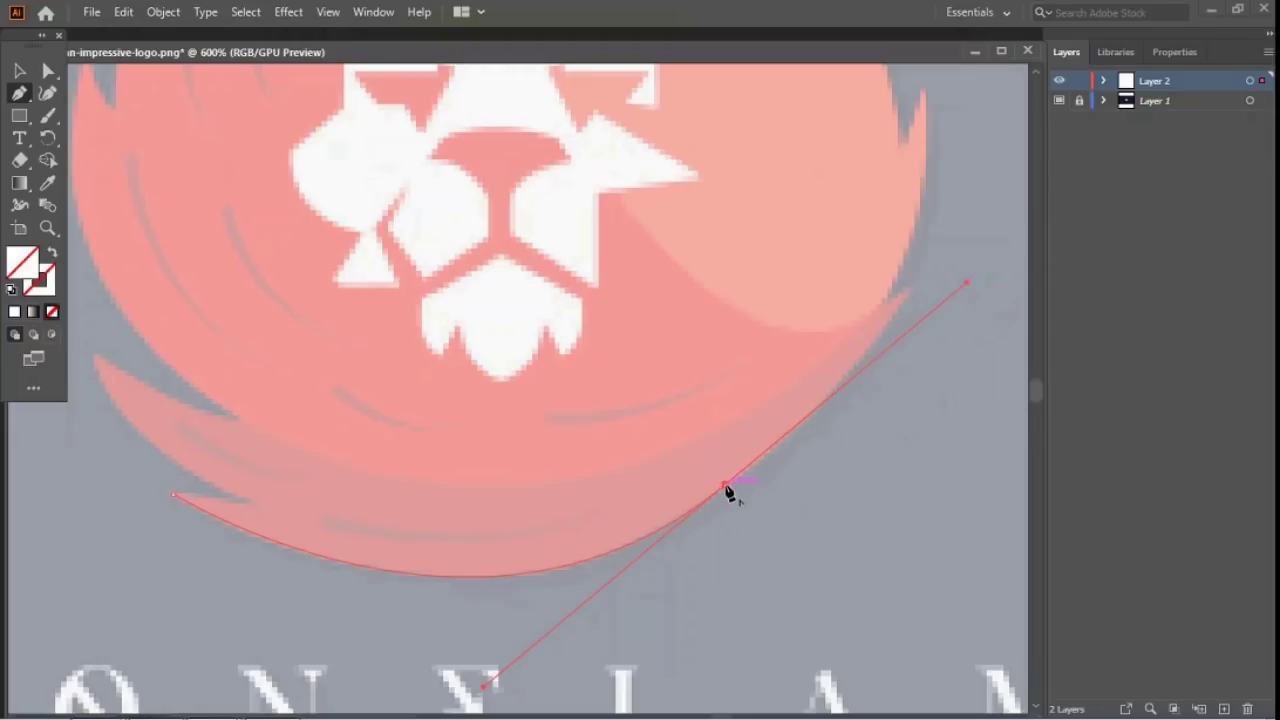
{"action": "left_click_drag", "start_coordinate": [726, 490], "coordinate": [910, 297]}
{"action": "left_click_drag", "start_coordinate": [937, 246], "coordinate": [953, 211]}
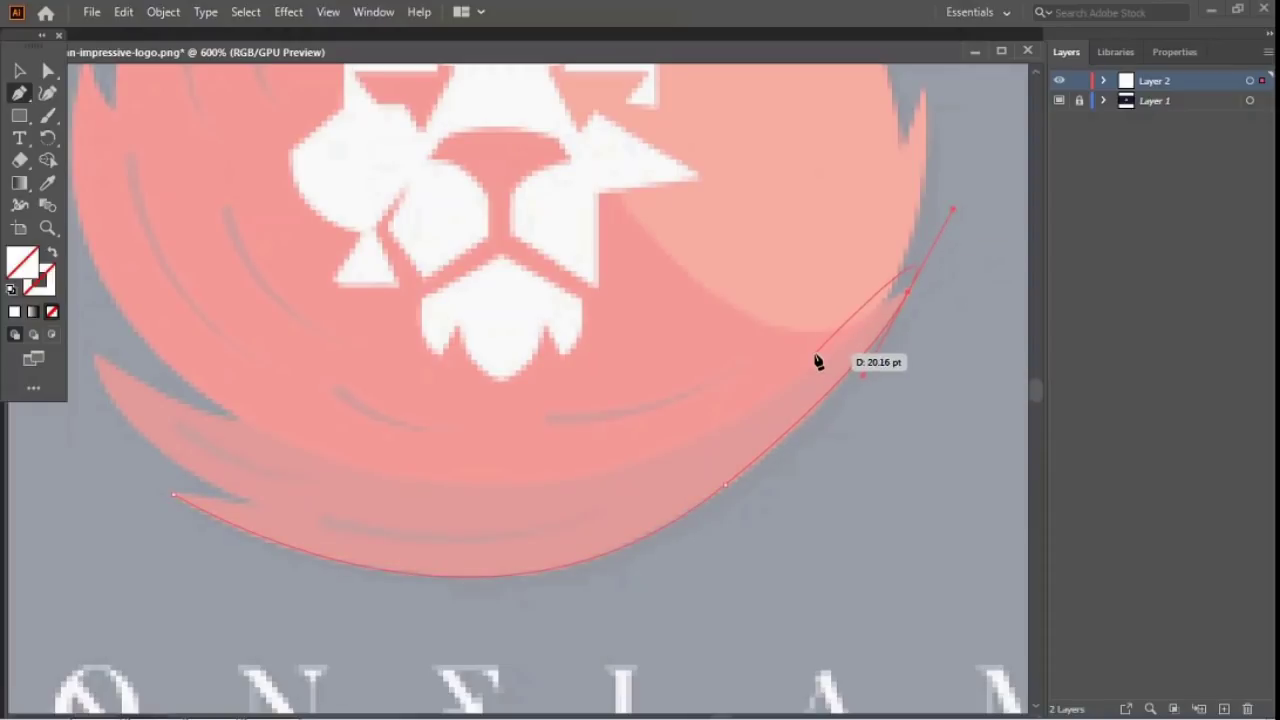
{"action": "left_click", "coordinate": [905, 297]}
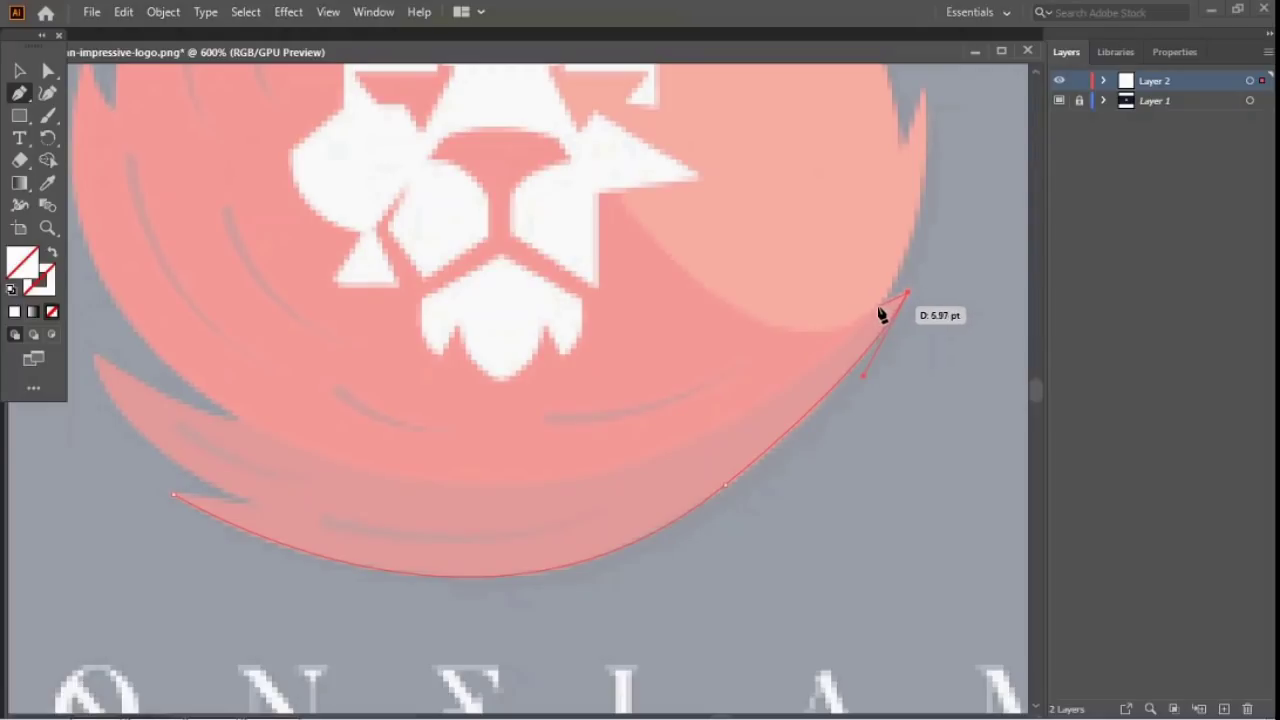
Step: Continue the path along the curved boundary between the dark and light mane areas up to the lion's right cheek, removing the last outgoing handle
{"action": "left_click", "coordinate": [876, 305]}
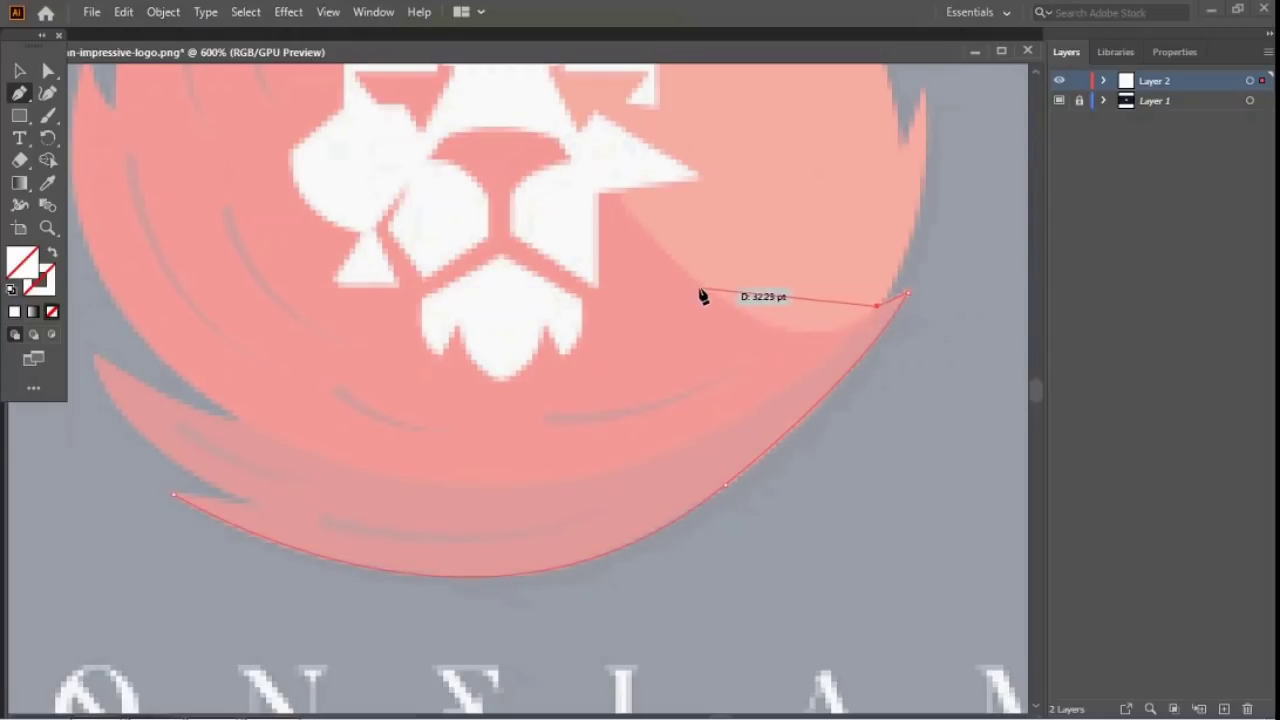
{"action": "left_click_drag", "start_coordinate": [750, 316], "coordinate": [707, 268]}
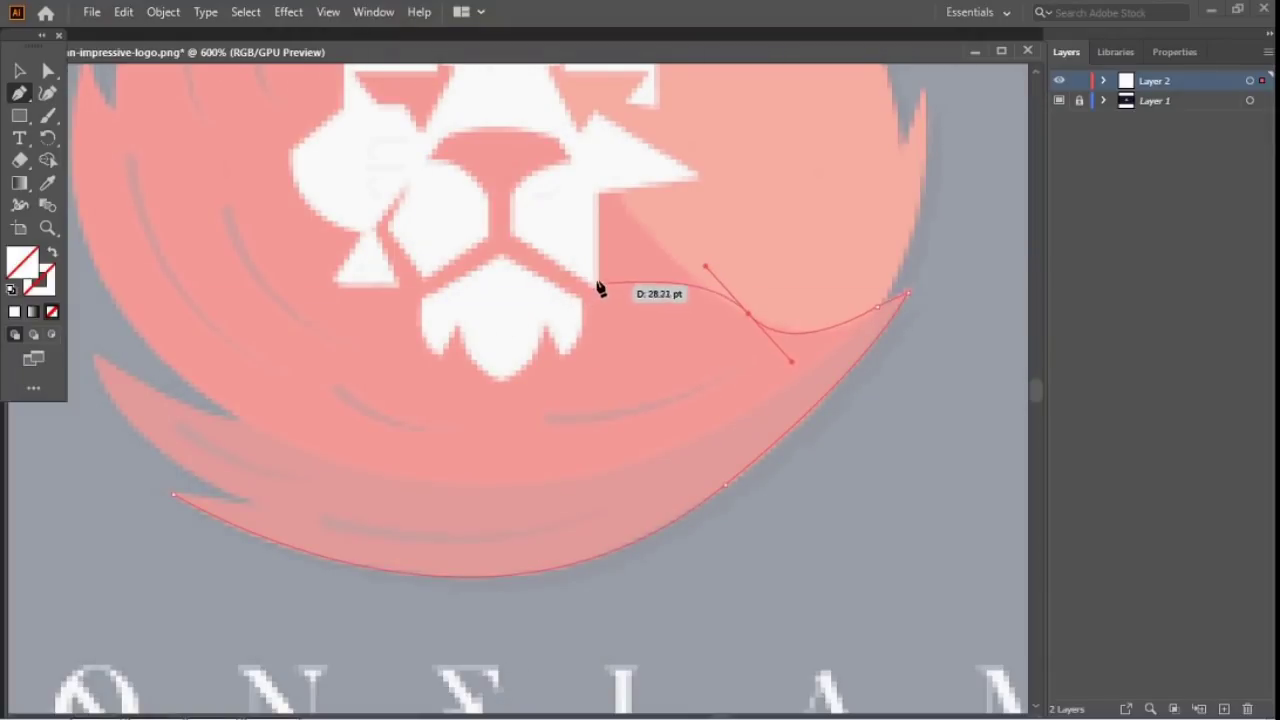
{"action": "left_click_drag", "start_coordinate": [597, 260], "coordinate": [651, 423]}
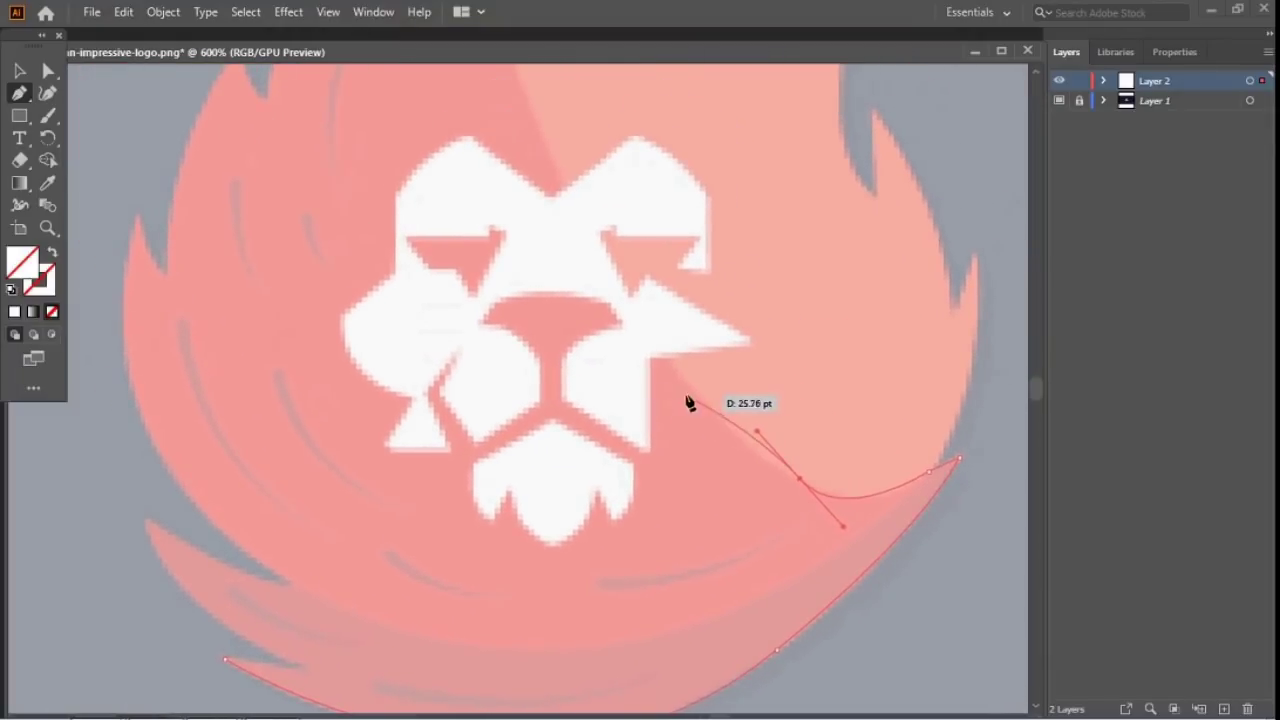
{"action": "left_click_drag", "start_coordinate": [800, 481], "coordinate": [666, 360]}
{"action": "left_click_drag", "start_coordinate": [666, 360], "coordinate": [626, 295]}
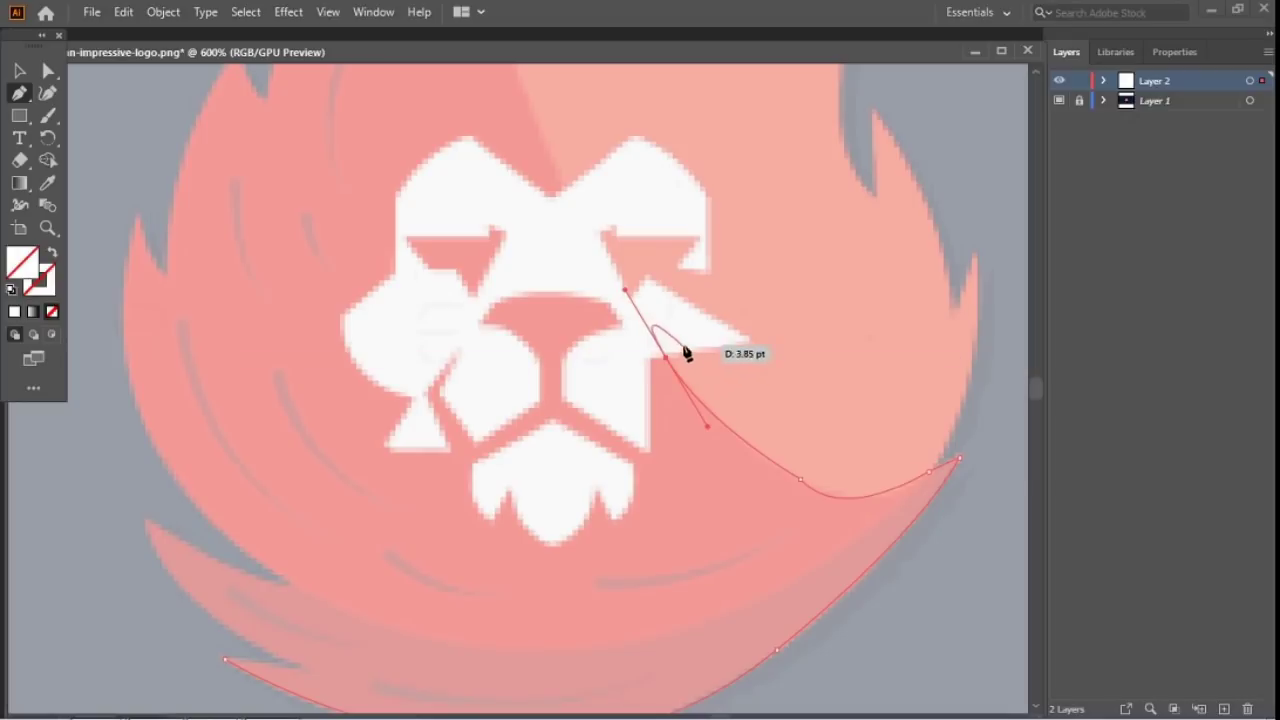
{"action": "left_click_drag", "start_coordinate": [654, 357], "coordinate": [622, 285]}
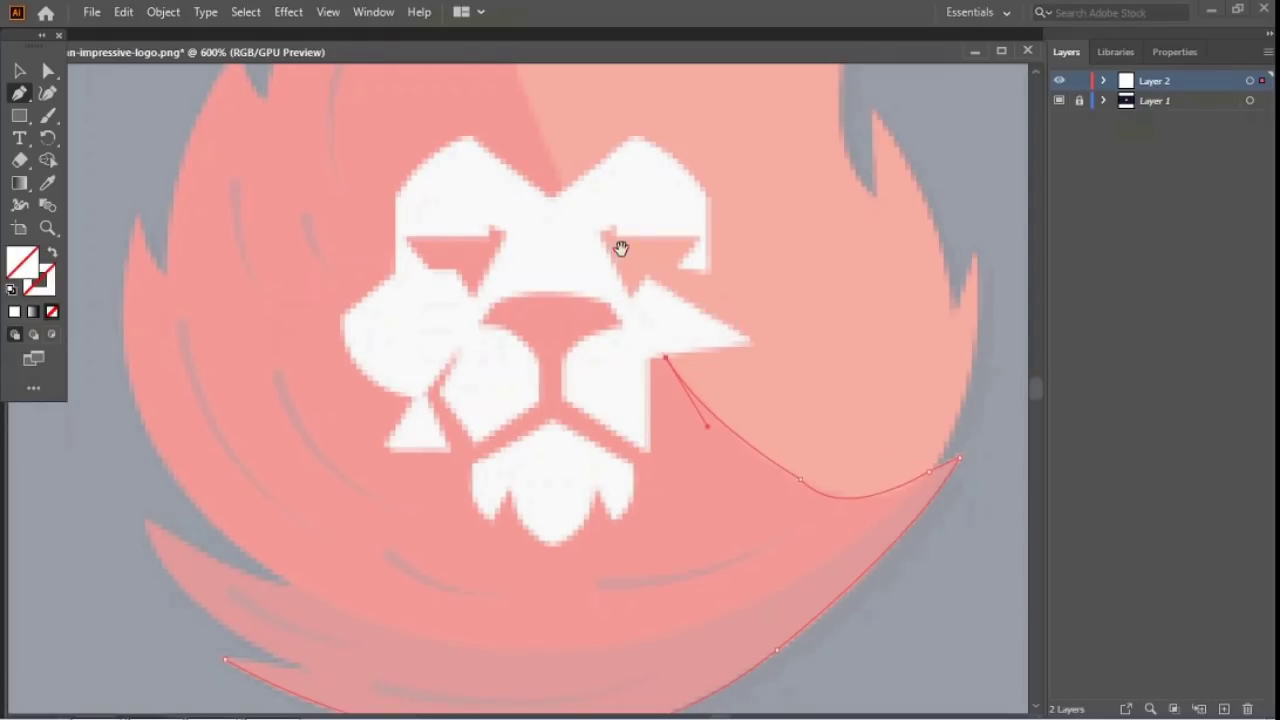
Step: Extend the path across the face to the notch beside the tall flame and on to the dark mane's top tip as a corner
{"action": "scroll", "coordinate": [601, 229], "scroll_direction": "up", "scroll_amount": 1}
{"action": "left_click_drag", "start_coordinate": [601, 229], "coordinate": [603, 411]}
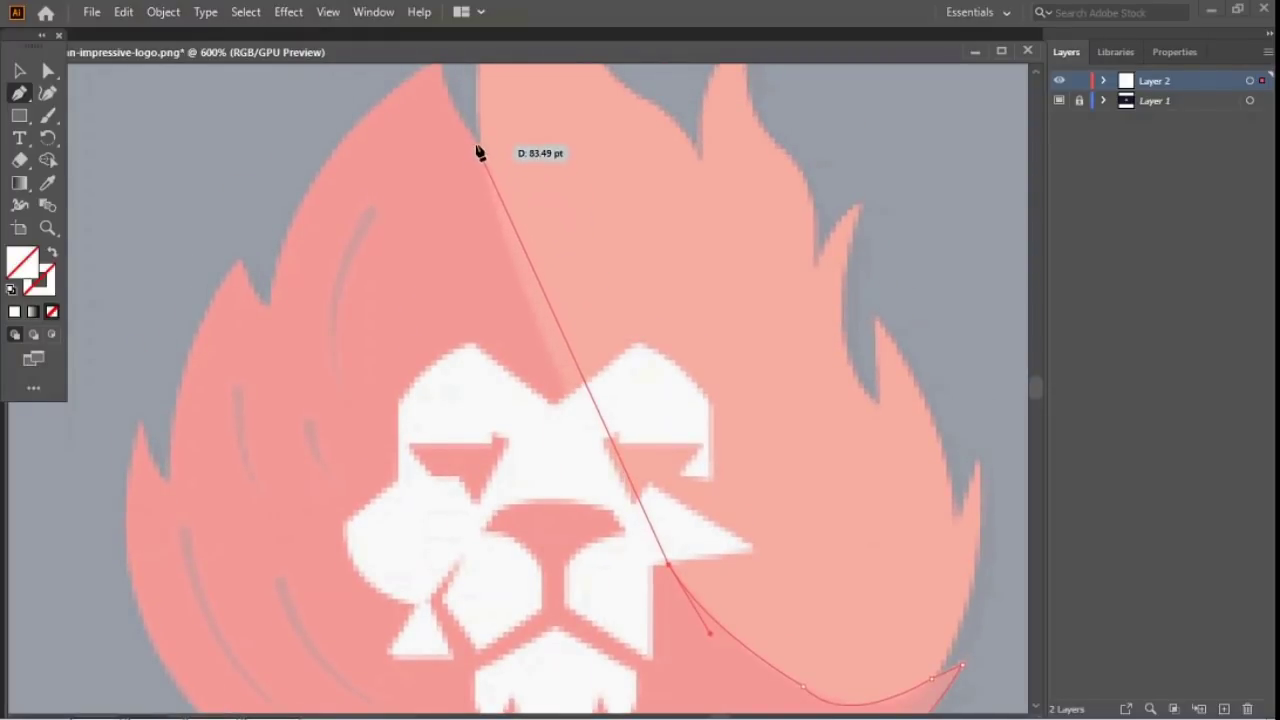
{"action": "left_click_drag", "start_coordinate": [477, 145], "coordinate": [454, 111]}
{"action": "scroll", "coordinate": [489, 91], "scroll_direction": "up", "scroll_amount": 5}
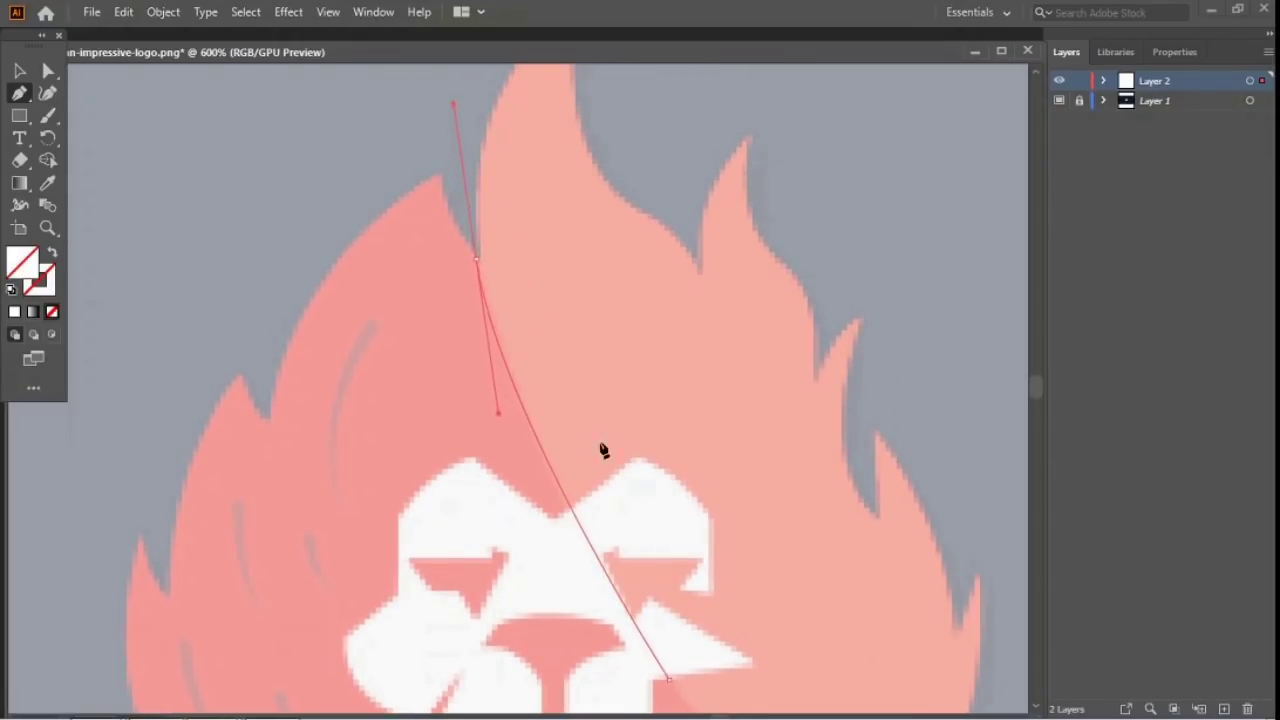
{"action": "left_click_drag", "start_coordinate": [567, 481], "coordinate": [538, 402]}
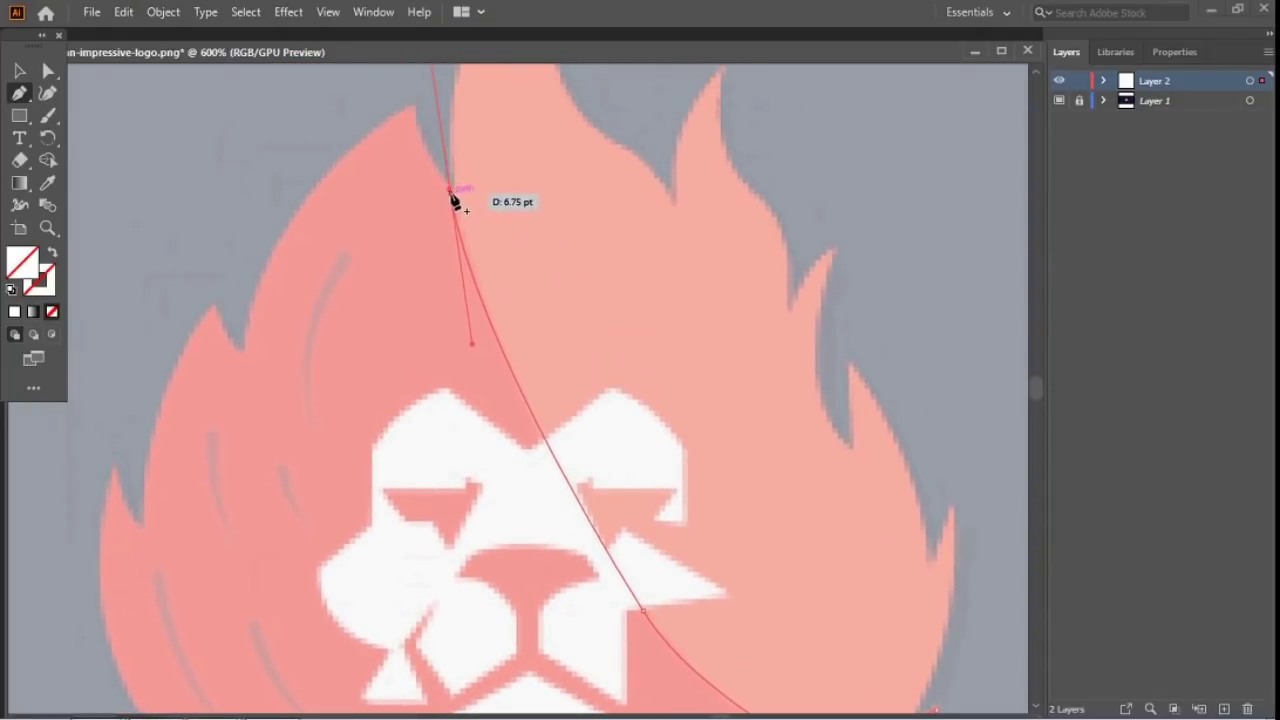
{"action": "left_click", "coordinate": [413, 110], "text": "ctrl"}
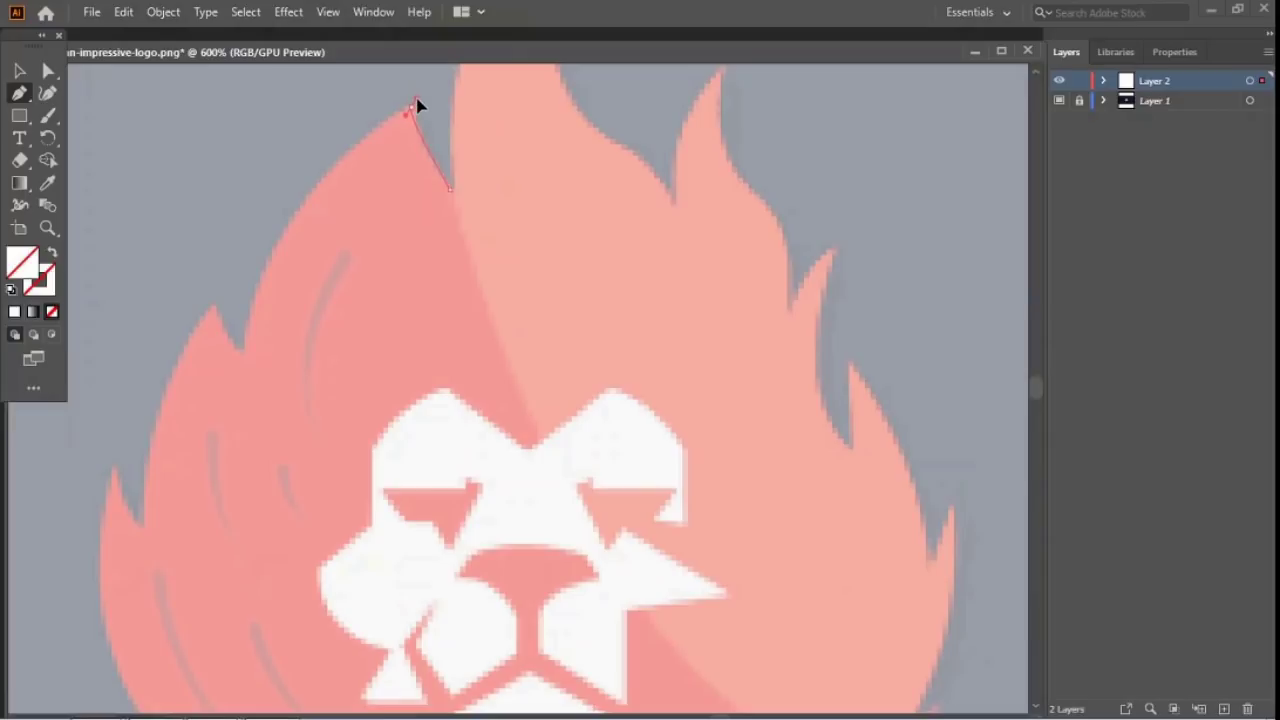
{"action": "scroll", "coordinate": [412, 100], "scroll_direction": "up", "scroll_amount": 2}
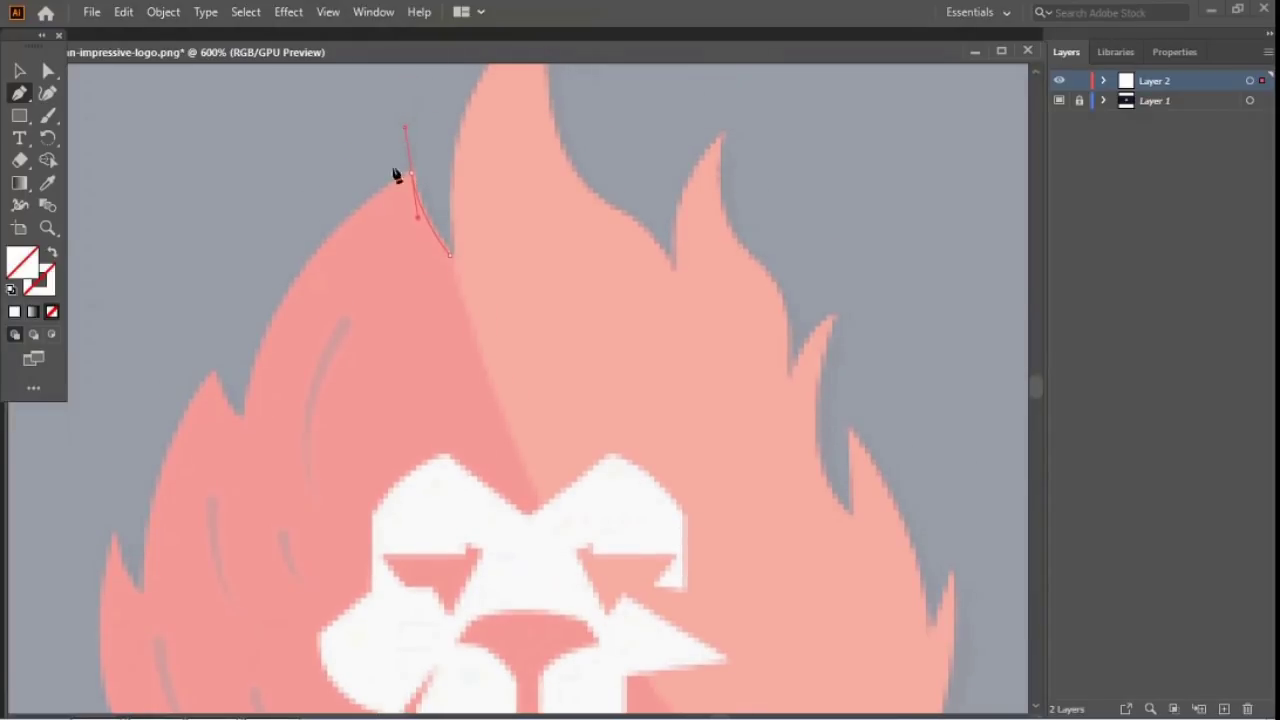
{"action": "left_click", "coordinate": [412, 176]}
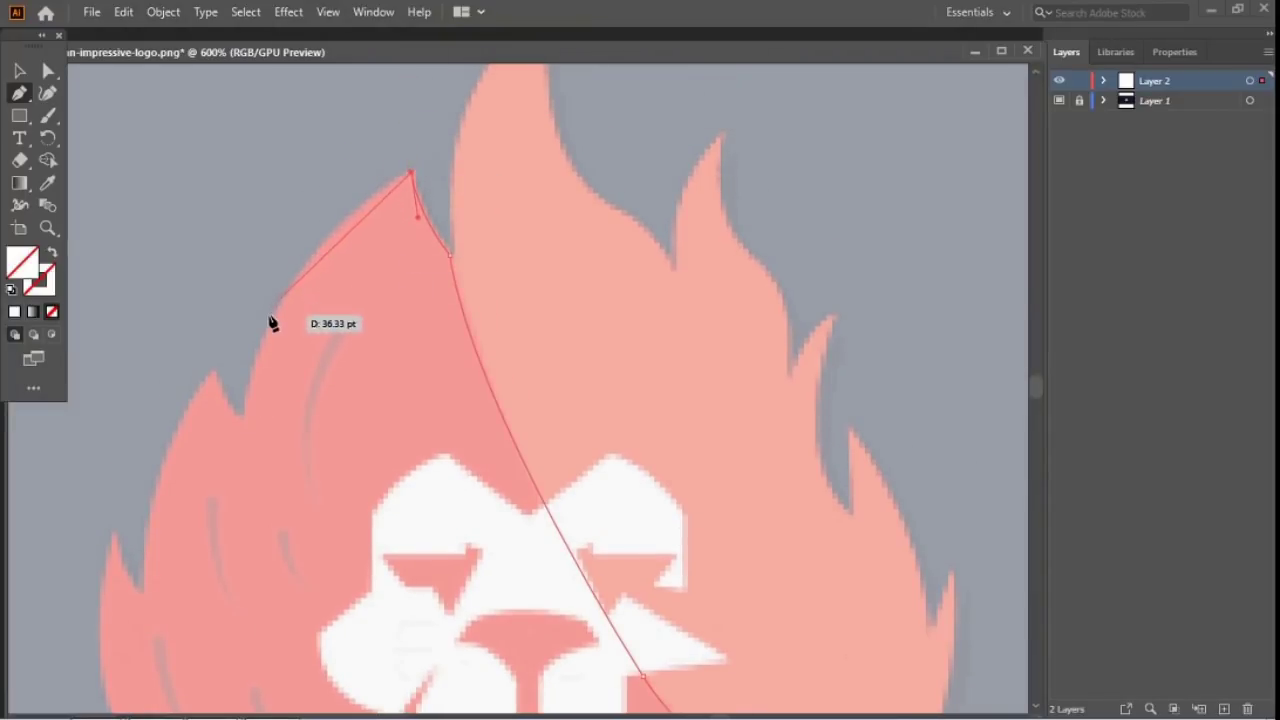
Step: Trace the mane's upper left edge down through two notches and the tuft between them to the tip of the lower side tuft
{"action": "left_click", "coordinate": [288, 283]}
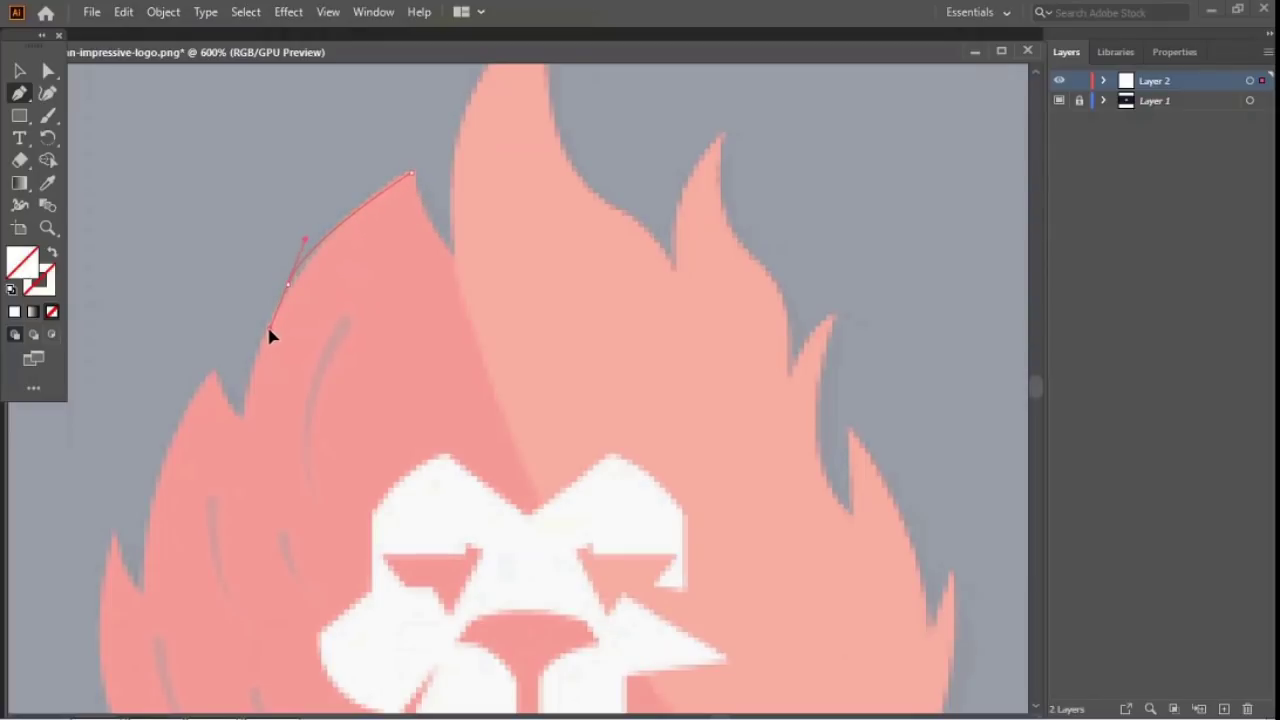
{"action": "left_click", "coordinate": [264, 332]}
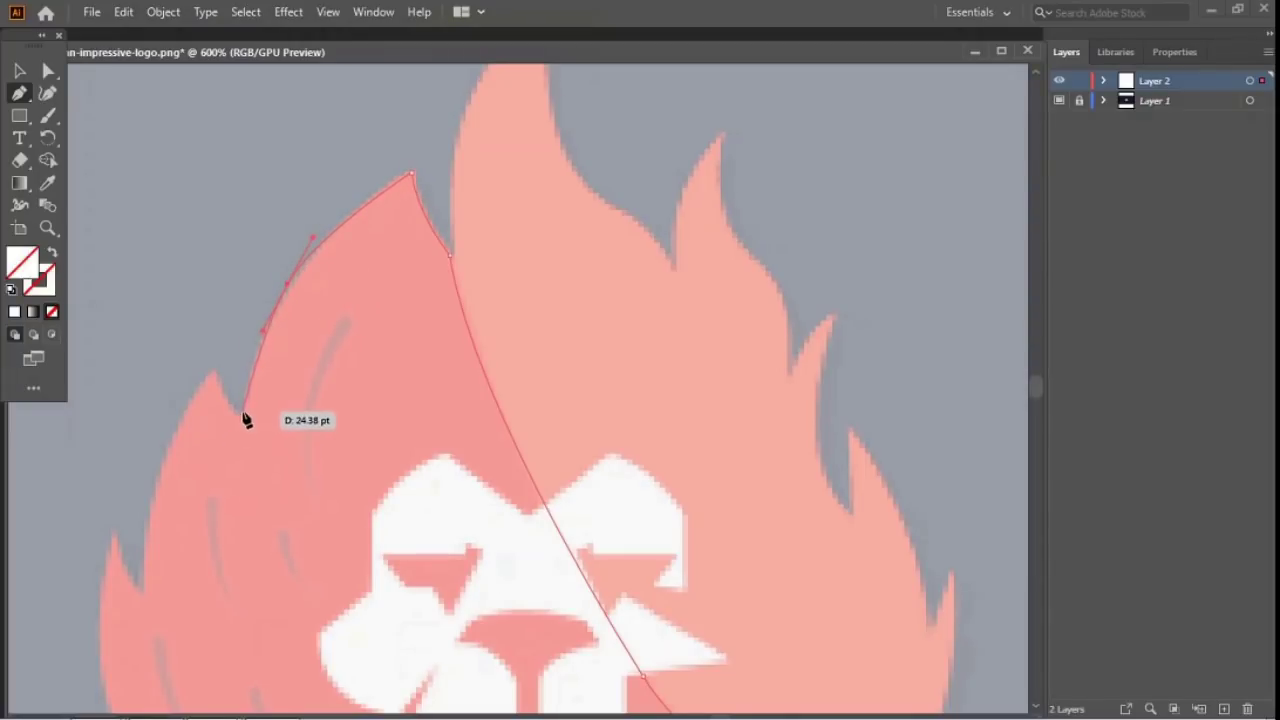
{"action": "left_click", "coordinate": [246, 417]}
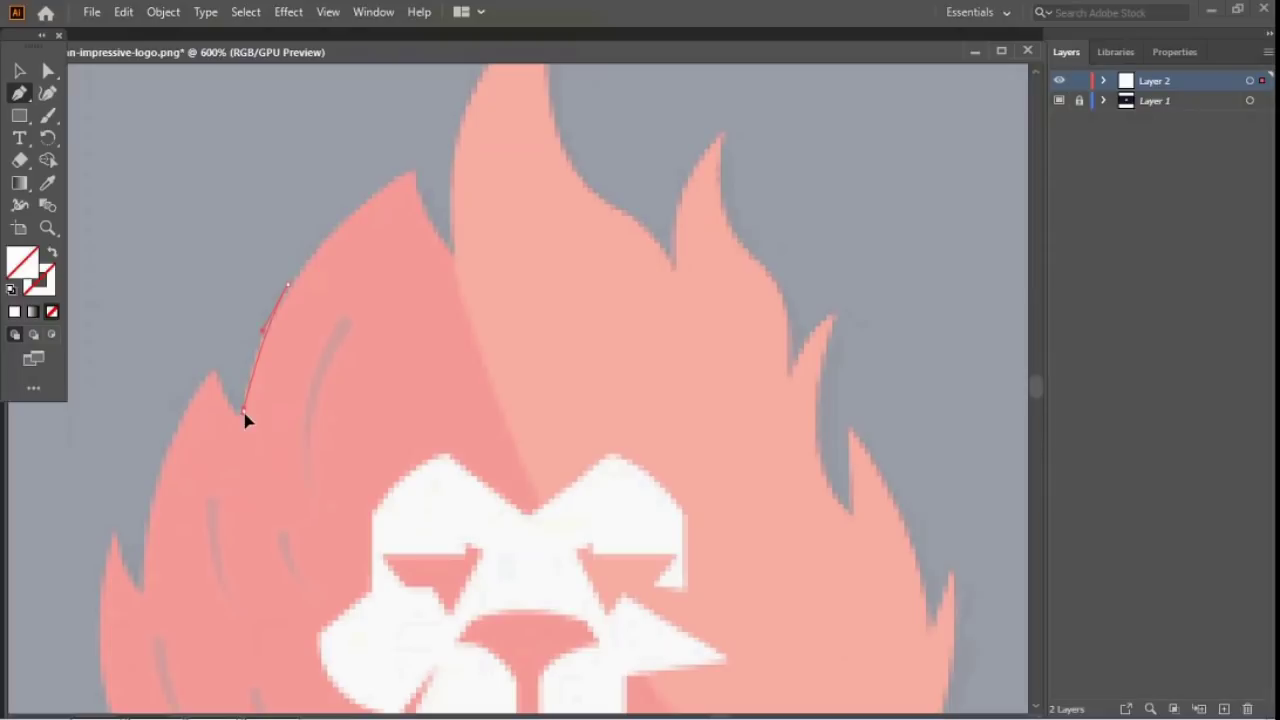
{"action": "left_click", "coordinate": [211, 372]}
{"action": "left_click", "coordinate": [204, 347]}
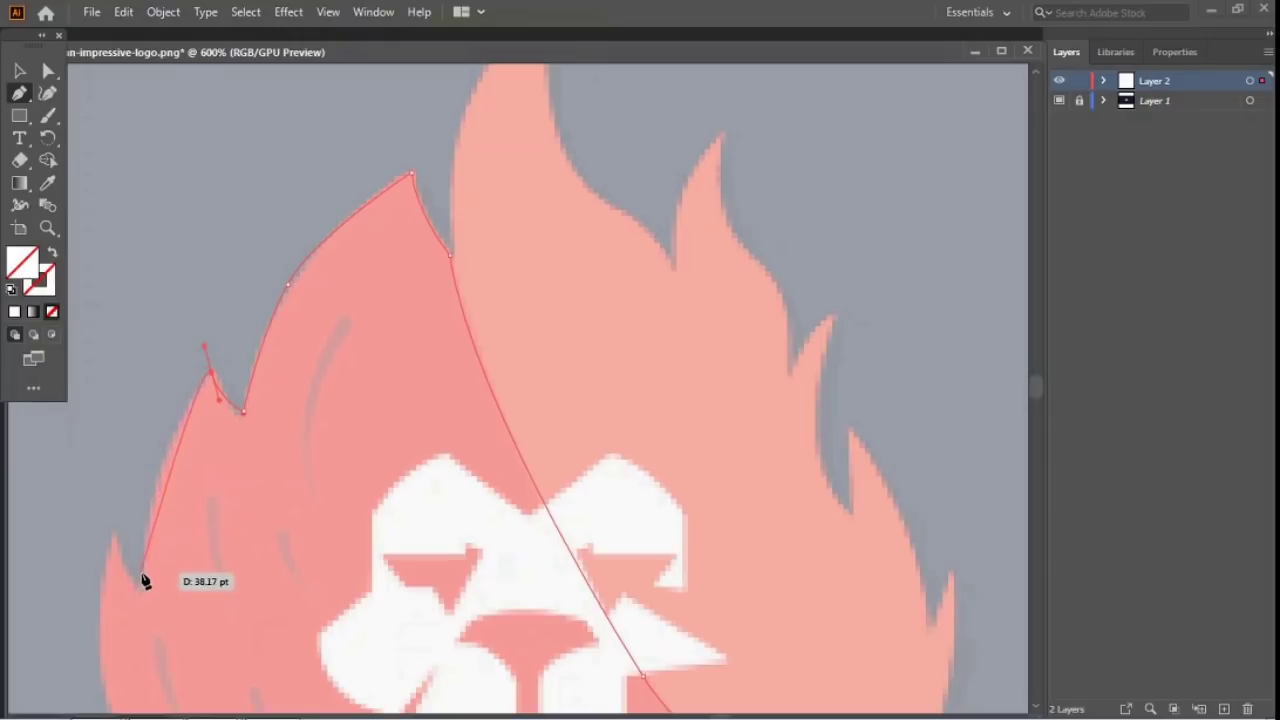
{"action": "left_click", "coordinate": [151, 496]}
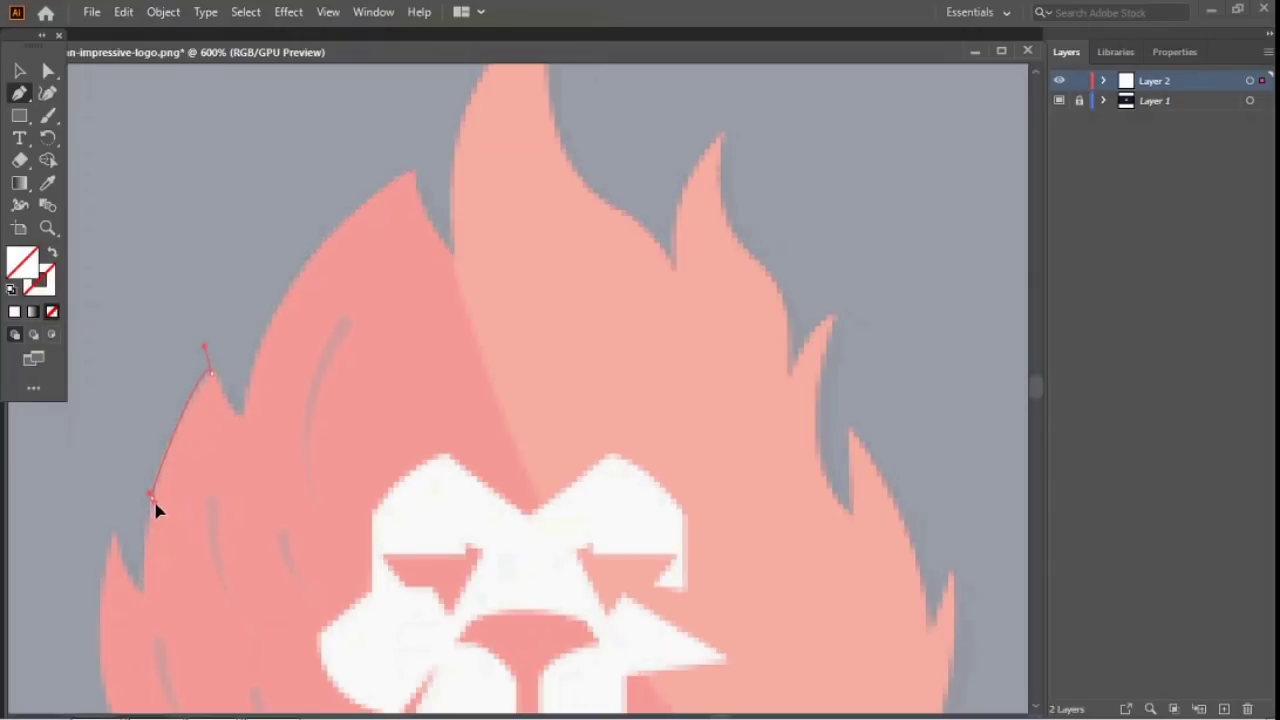
{"action": "left_click", "coordinate": [142, 584]}
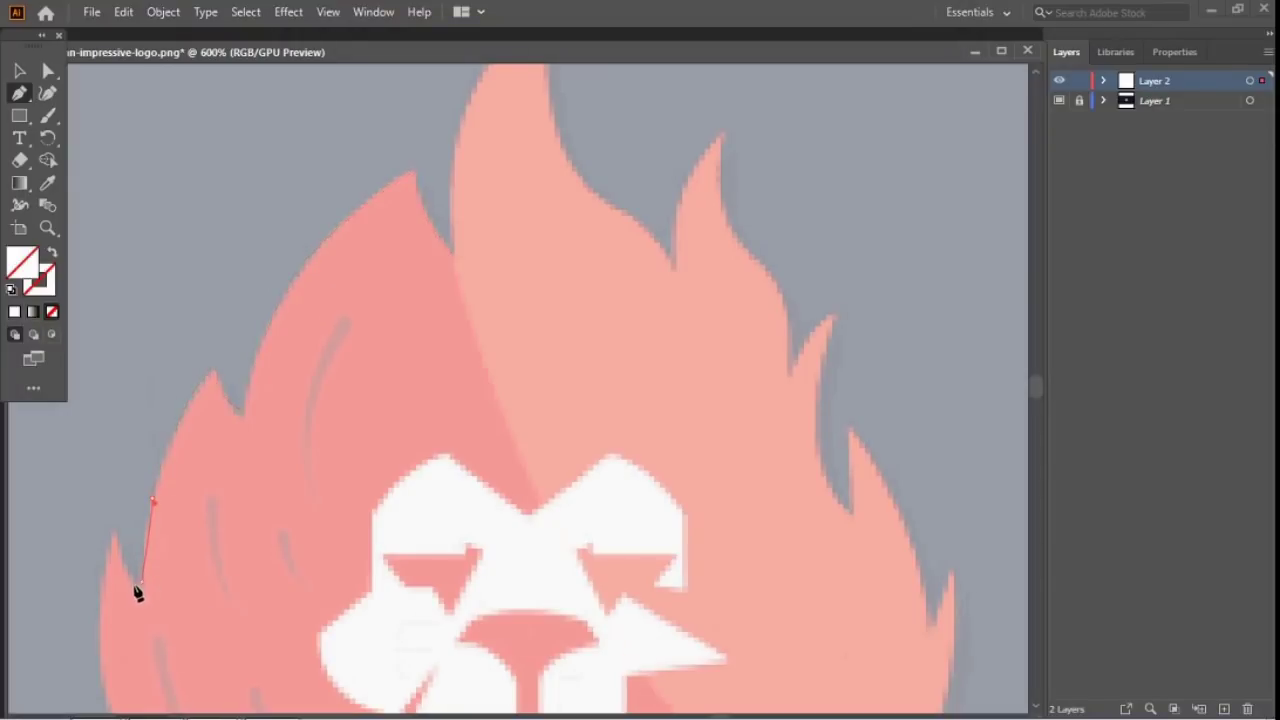
{"action": "left_click", "coordinate": [115, 526]}
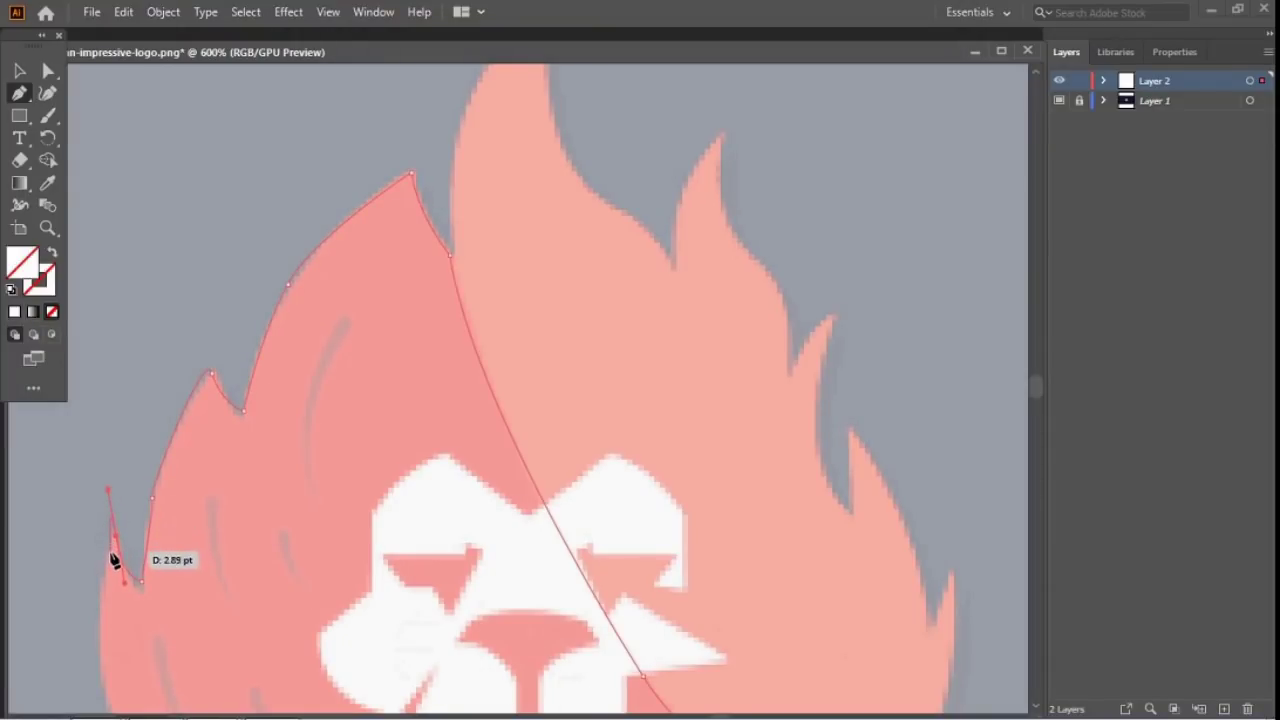
Step: Trace the mane's left side from the side tuft's tip down to the notch above the lower tufts with smooth curves
{"action": "scroll", "coordinate": [126, 514], "scroll_direction": "down", "scroll_amount": 5}
{"action": "scroll", "coordinate": [126, 514], "scroll_direction": "left", "scroll_amount": 2}
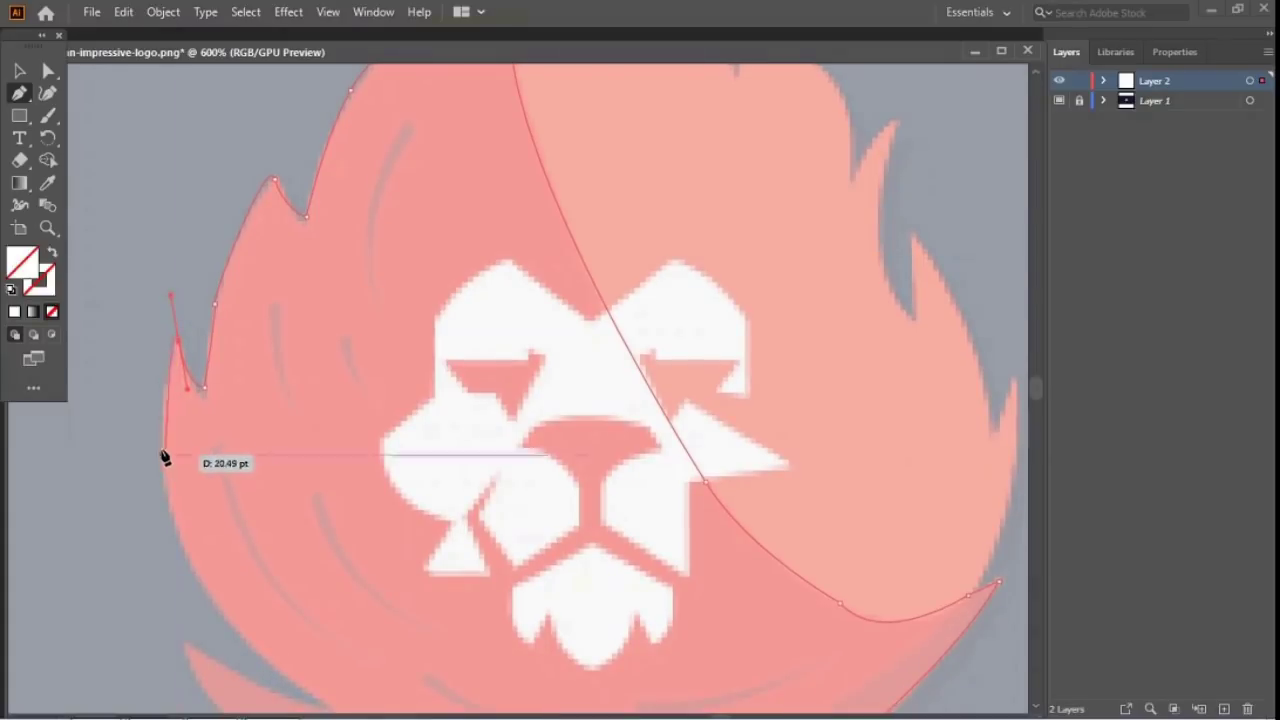
{"action": "left_click", "coordinate": [177, 341]}
{"action": "left_click_drag", "start_coordinate": [165, 490], "coordinate": [177, 260]}
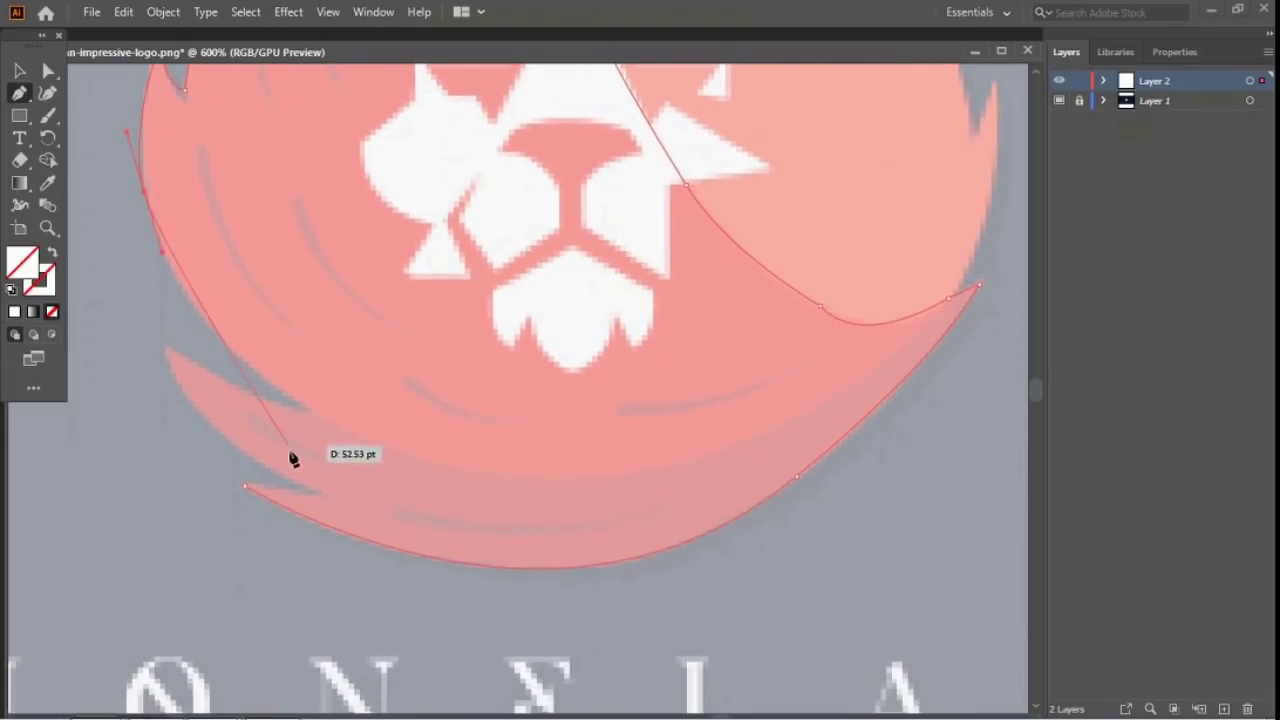
{"action": "left_click_drag", "start_coordinate": [294, 405], "coordinate": [363, 446]}
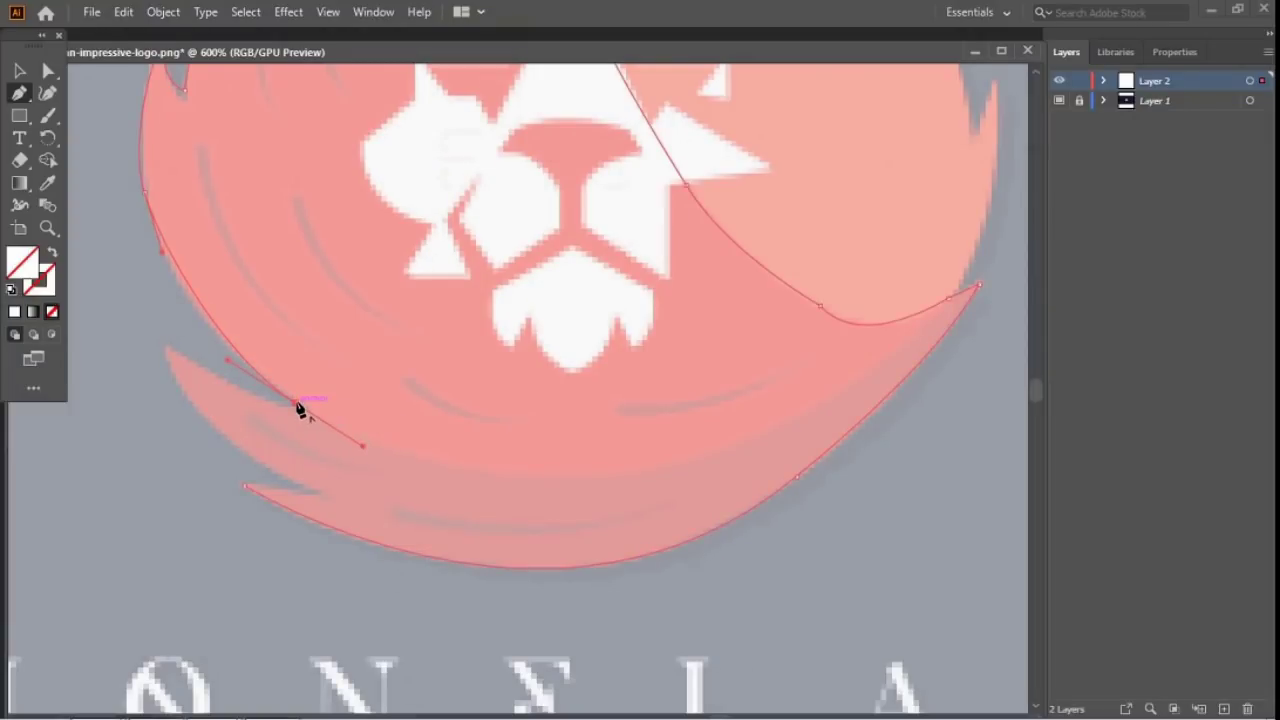
Step: Trace the lower left tuft and the notch beneath it, and close the mane path at its starting point
{"action": "left_click_drag", "start_coordinate": [295, 405], "coordinate": [217, 434]}
{"action": "left_click", "coordinate": [168, 362]}
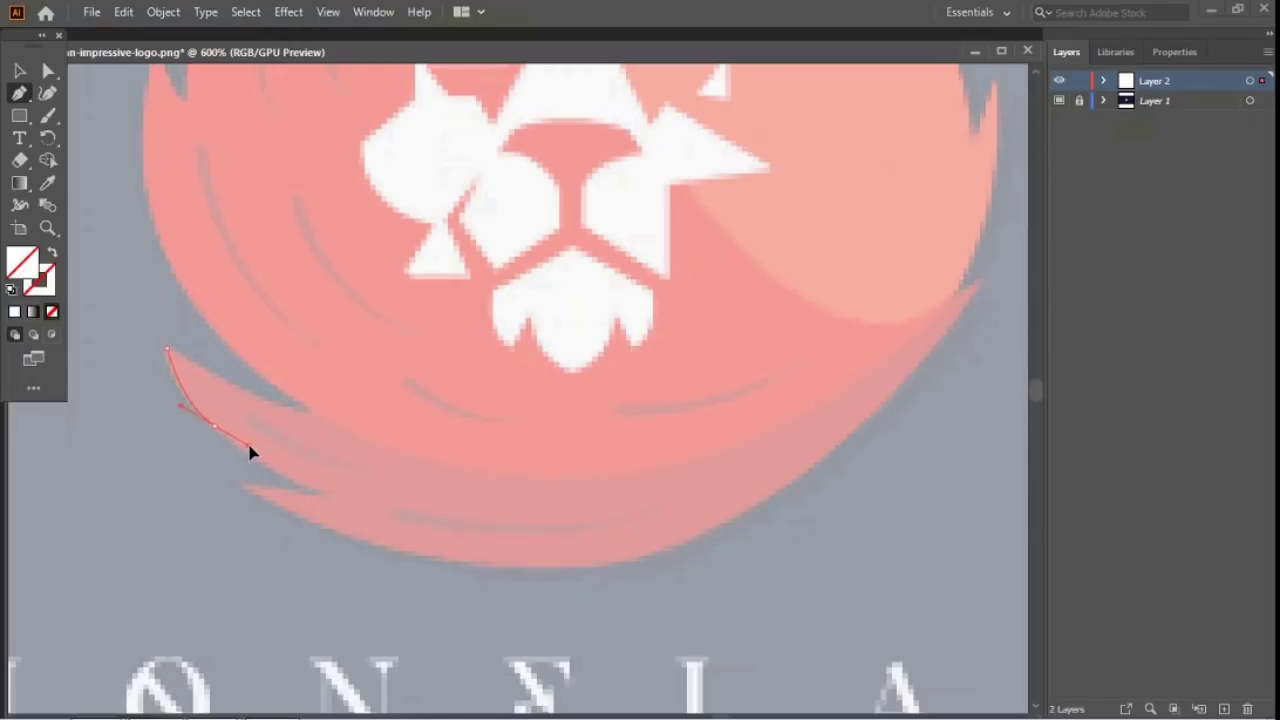
{"action": "left_click_drag", "start_coordinate": [305, 489], "coordinate": [246, 489]}
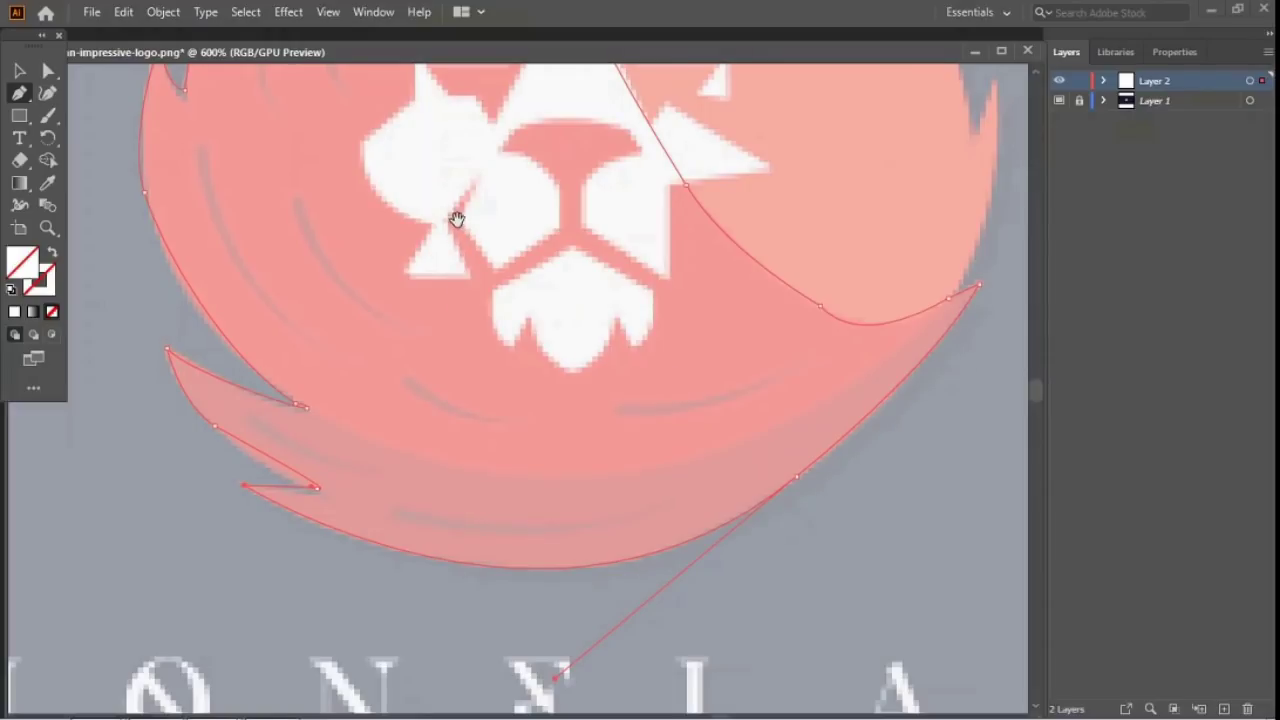
Step: Move the notch anchor above the lowest left tuft onto the template edge and adjust the curve leading into it
{"action": "left_click_drag", "start_coordinate": [456, 218], "coordinate": [548, 470]}
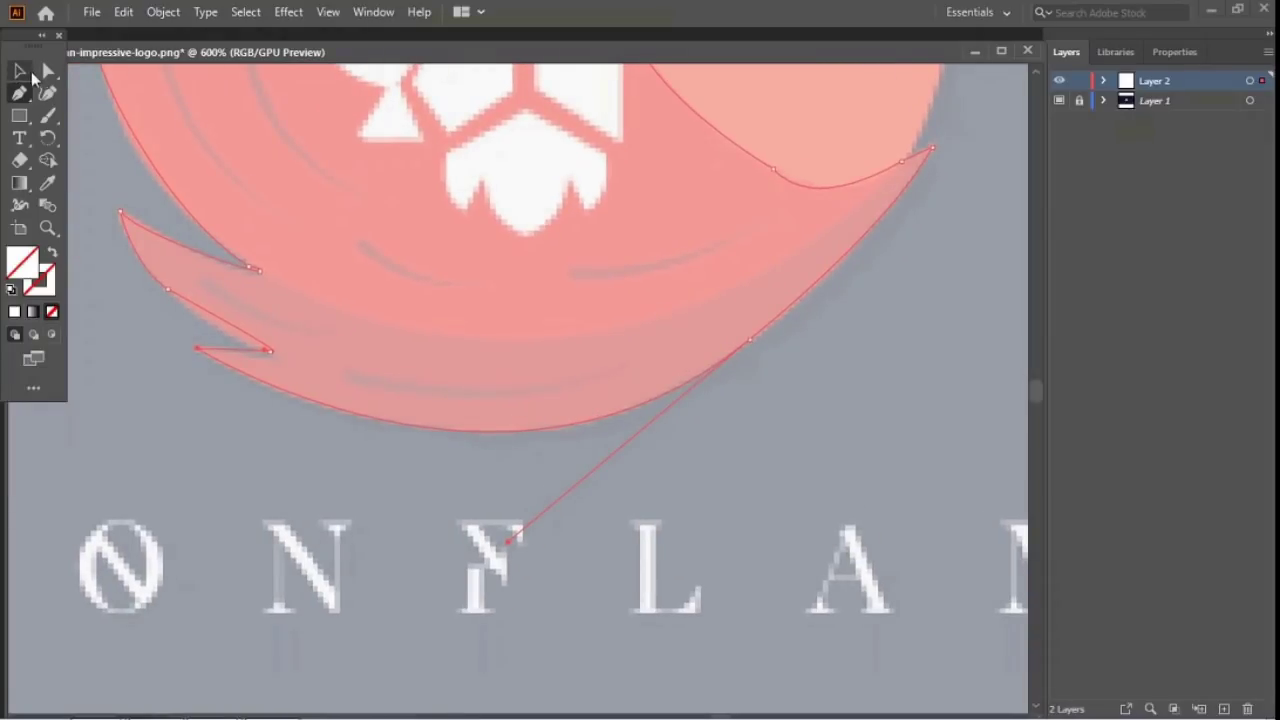
{"action": "left_click", "coordinate": [48, 72]}
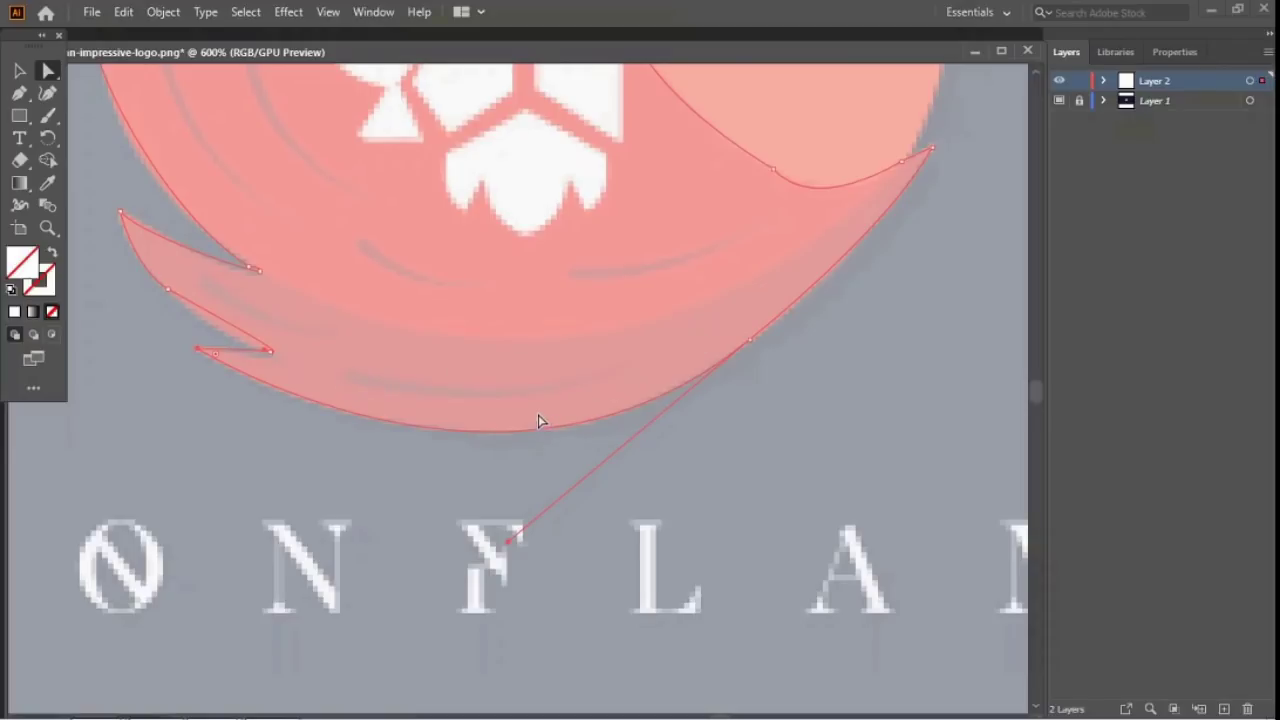
{"action": "key", "text": "z"}
{"action": "left_click", "coordinate": [275, 365]}
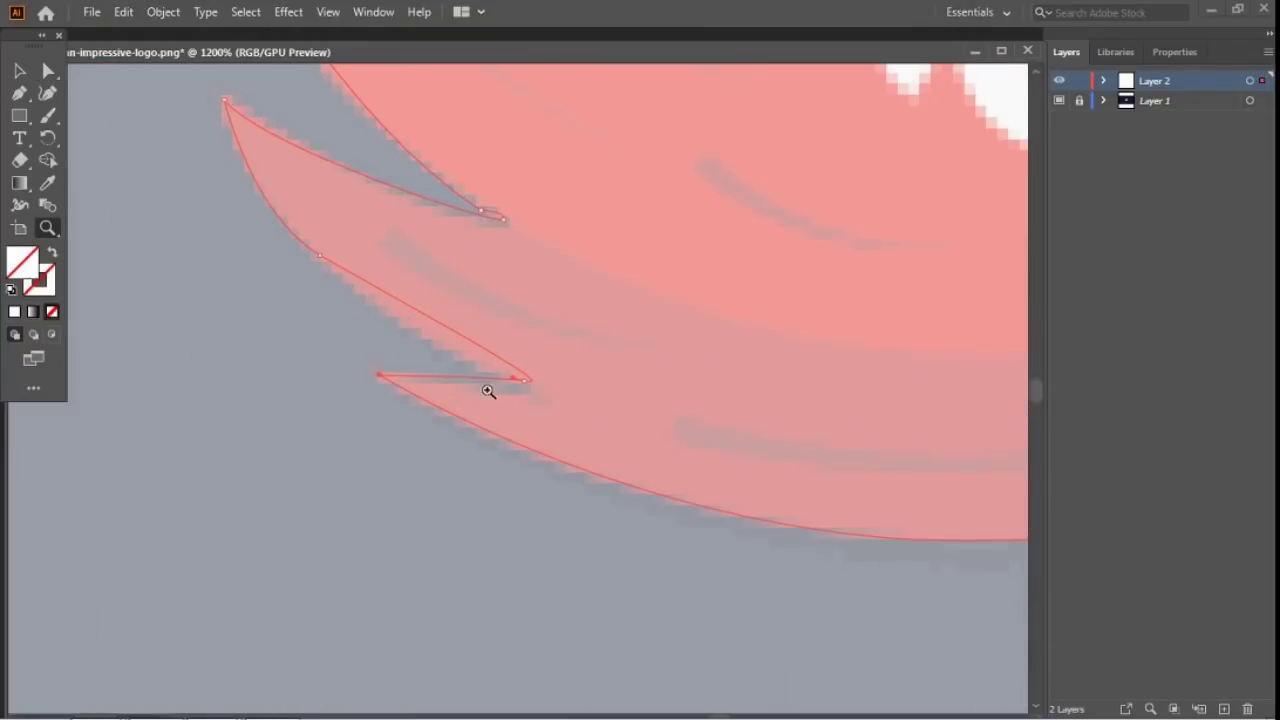
{"action": "left_click", "coordinate": [532, 425]}
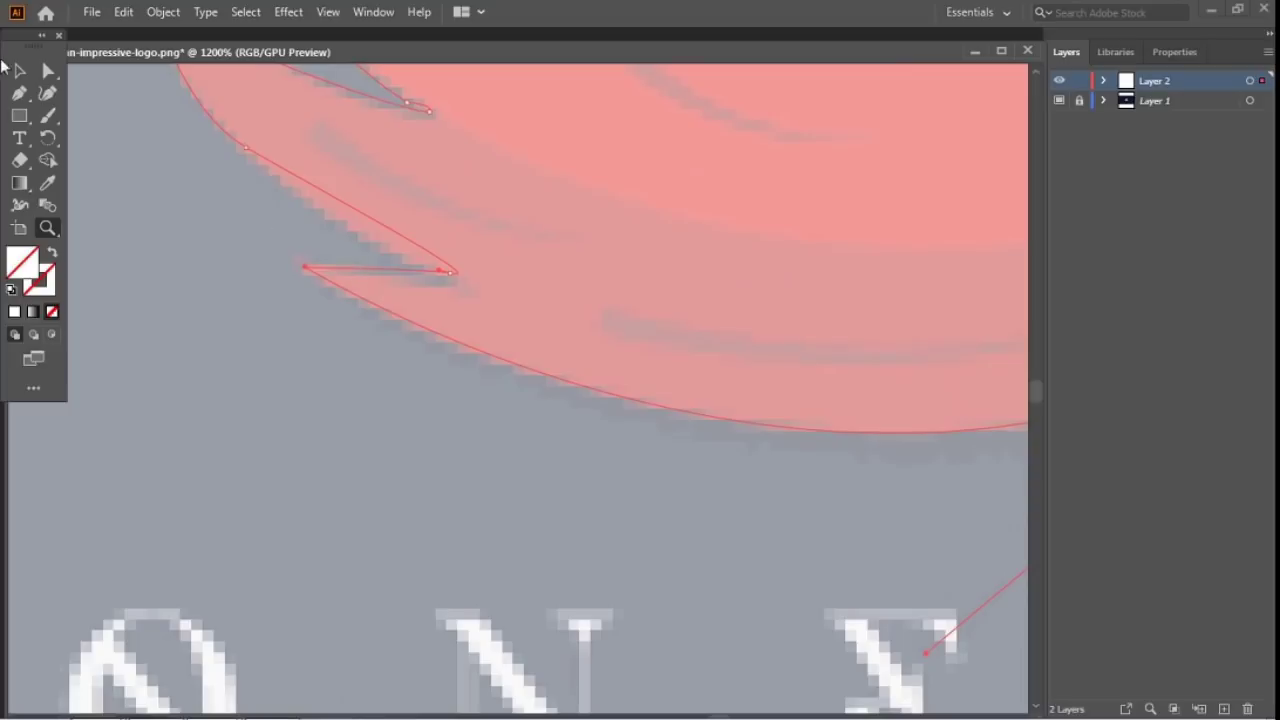
{"action": "left_click", "coordinate": [48, 72]}
{"action": "left_click", "coordinate": [448, 276]}
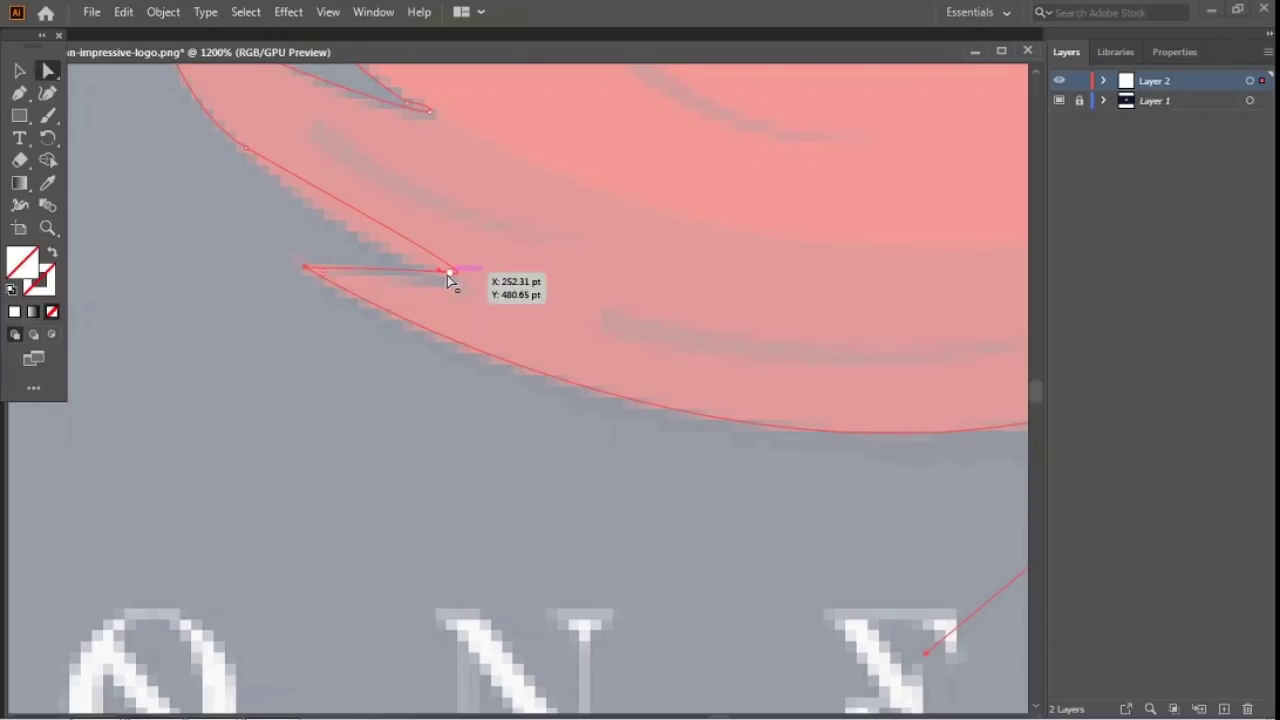
{"action": "left_click_drag", "start_coordinate": [451, 277], "coordinate": [454, 291]}
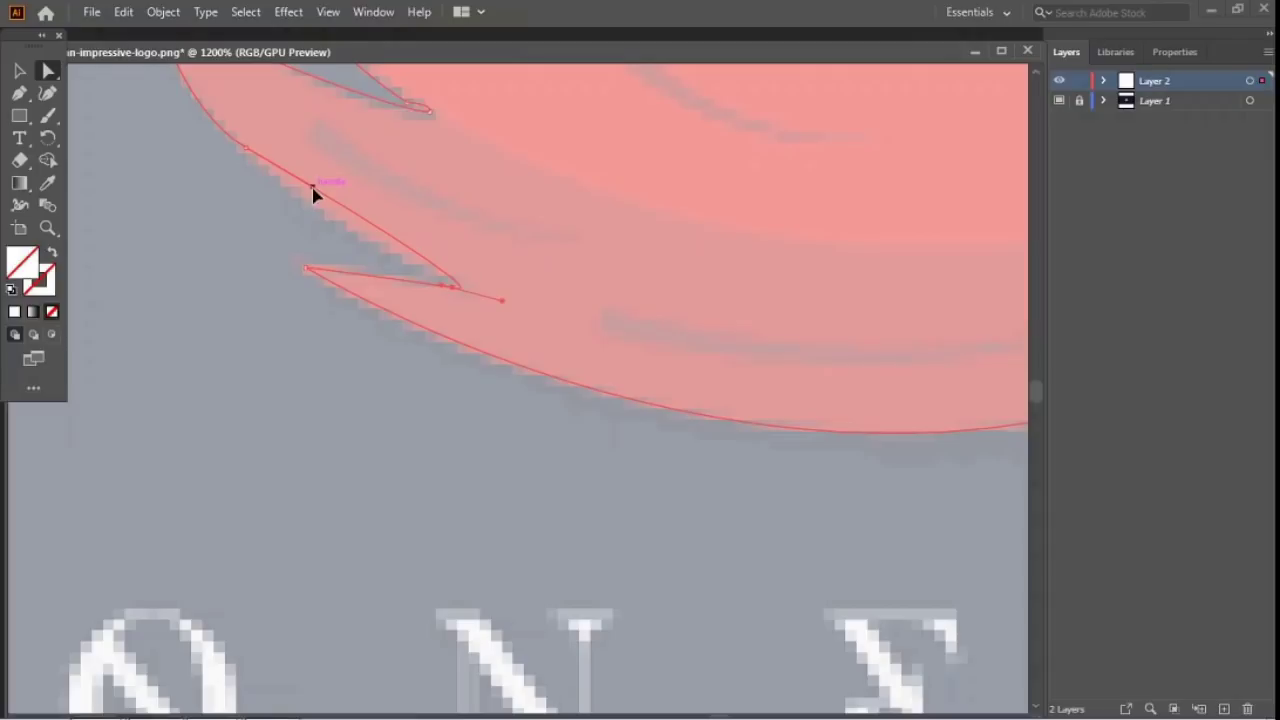
{"action": "mouse_move", "coordinate": [313, 193]}
{"action": "left_mouse_down"}
{"action": "mouse_move", "coordinate": [303, 212]}
{"action": "mouse_move", "coordinate": [300, 187]}
{"action": "left_mouse_up"}
Step: Refit the notch between the mane's left side and the lower tufts, moving its anchor and adjusting its handle
{"action": "left_click_drag", "start_coordinate": [282, 144], "coordinate": [274, 263]}
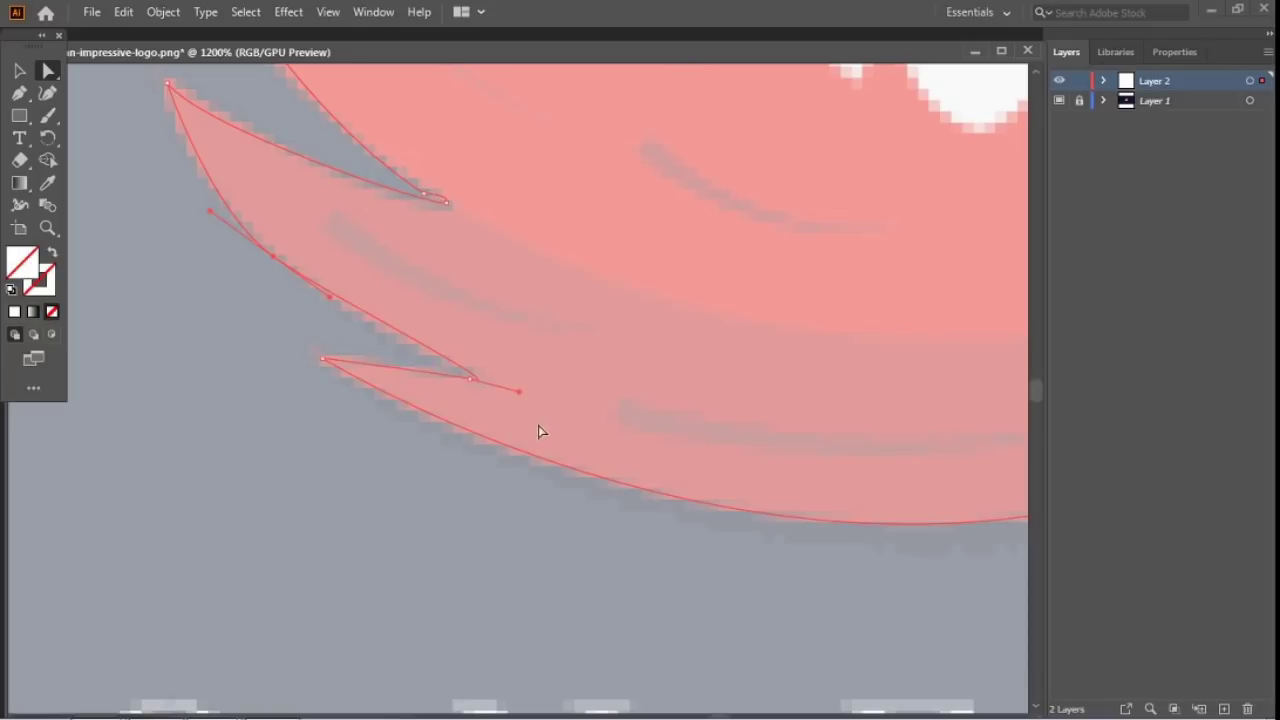
{"action": "scroll", "coordinate": [350, 229], "scroll_direction": "up", "scroll_amount": 3}
{"action": "scroll", "coordinate": [350, 229], "scroll_direction": "right", "scroll_amount": 1}
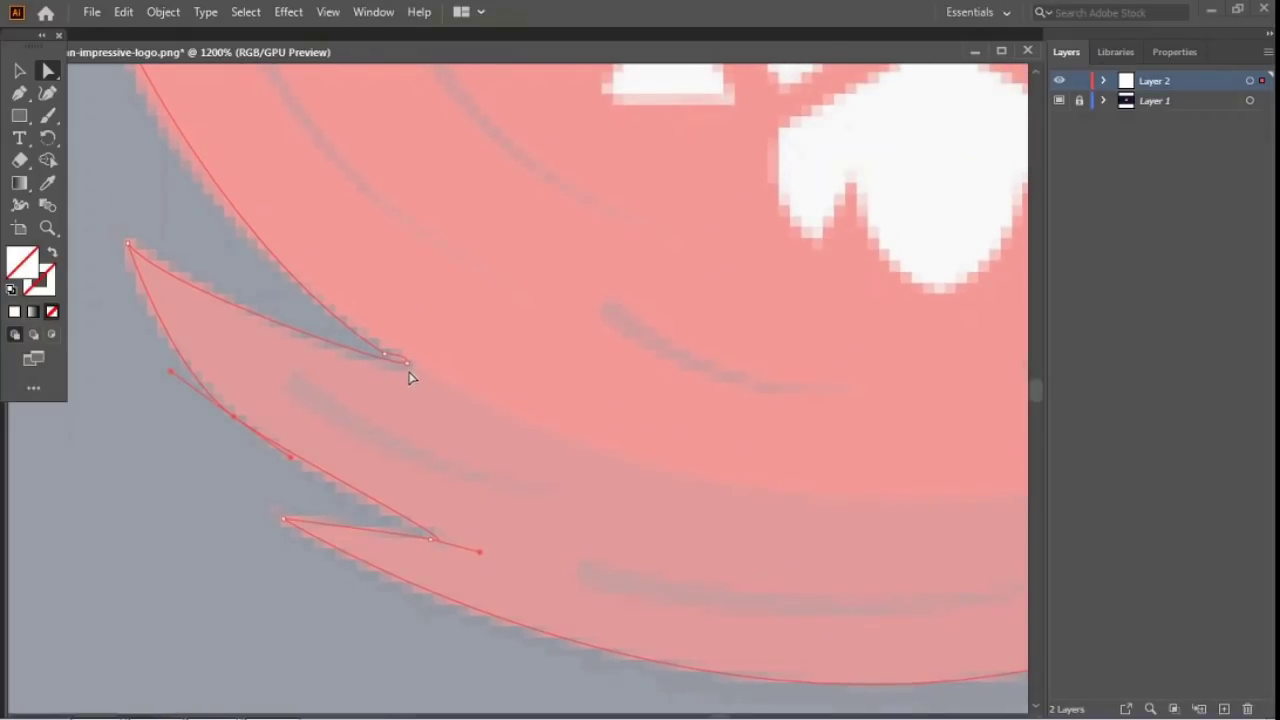
{"action": "left_click_drag", "start_coordinate": [408, 362], "coordinate": [261, 268]}
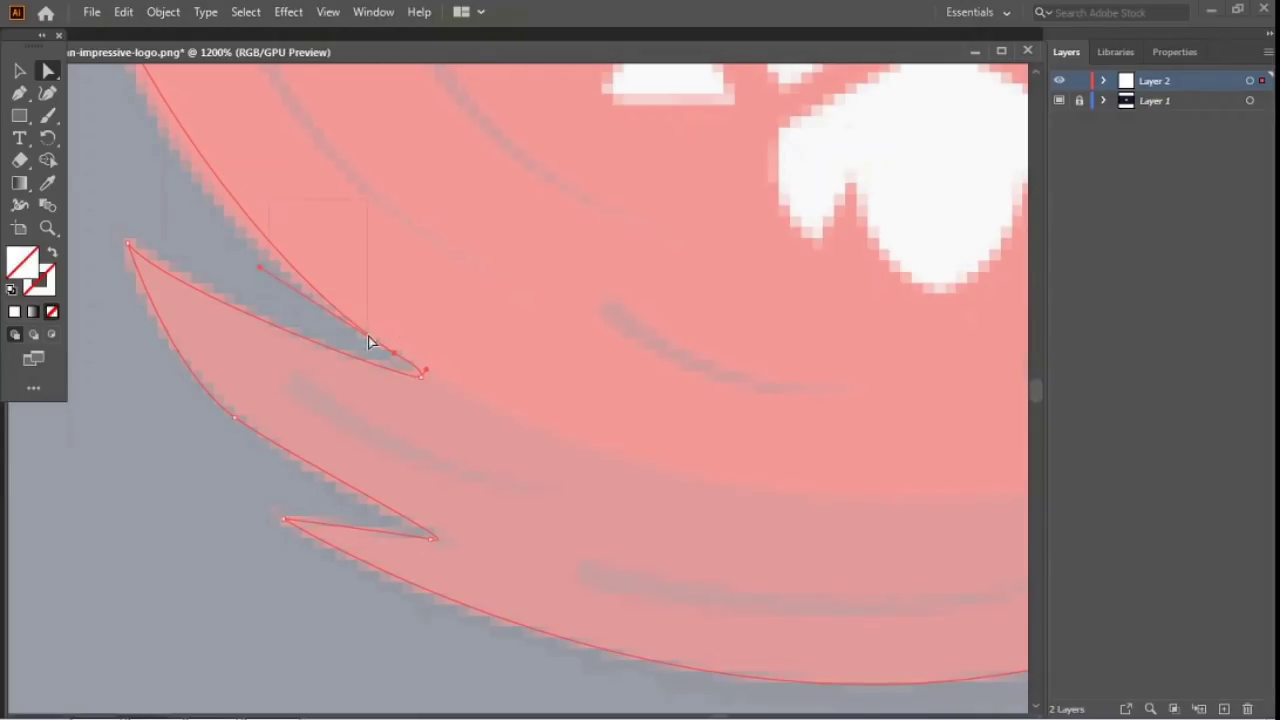
Step: Reshape the curve along the mane's left side and fit the side tuft's tip and notch to the template
{"action": "left_click_drag", "start_coordinate": [293, 163], "coordinate": [316, 310]}
{"action": "left_click_drag", "start_coordinate": [237, 168], "coordinate": [296, 371]}
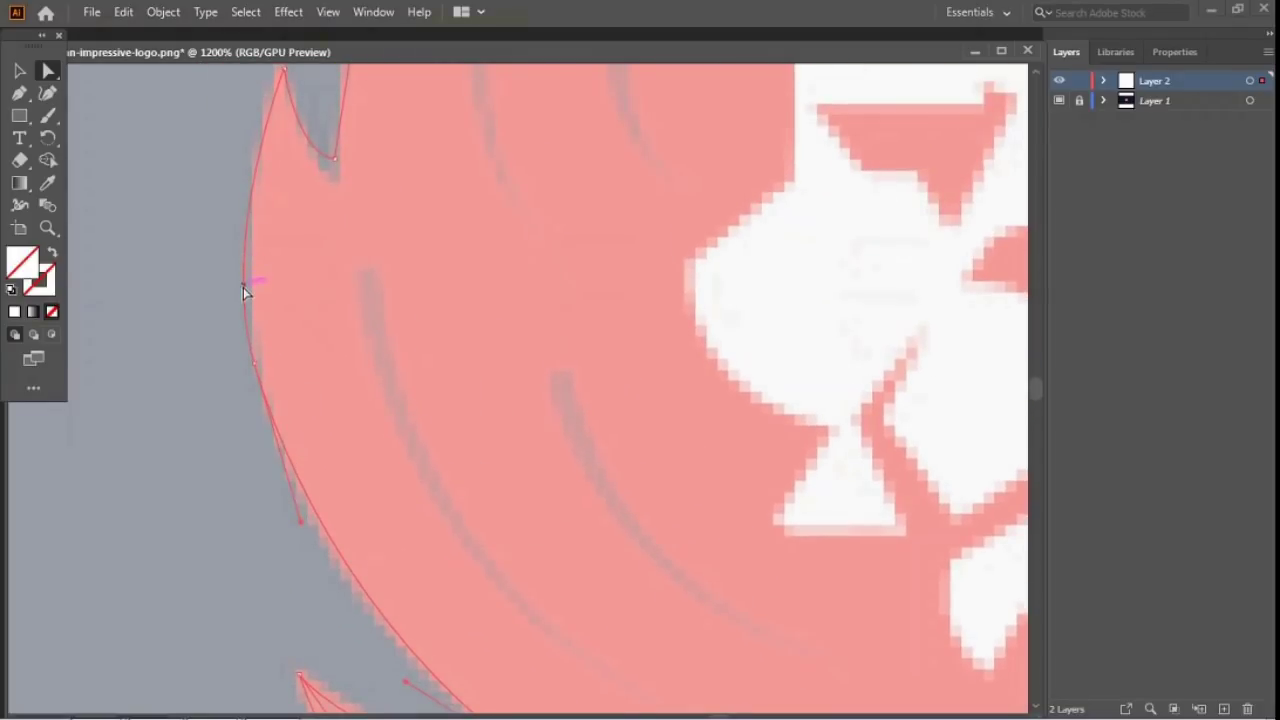
{"action": "left_click_drag", "start_coordinate": [244, 288], "coordinate": [233, 232]}
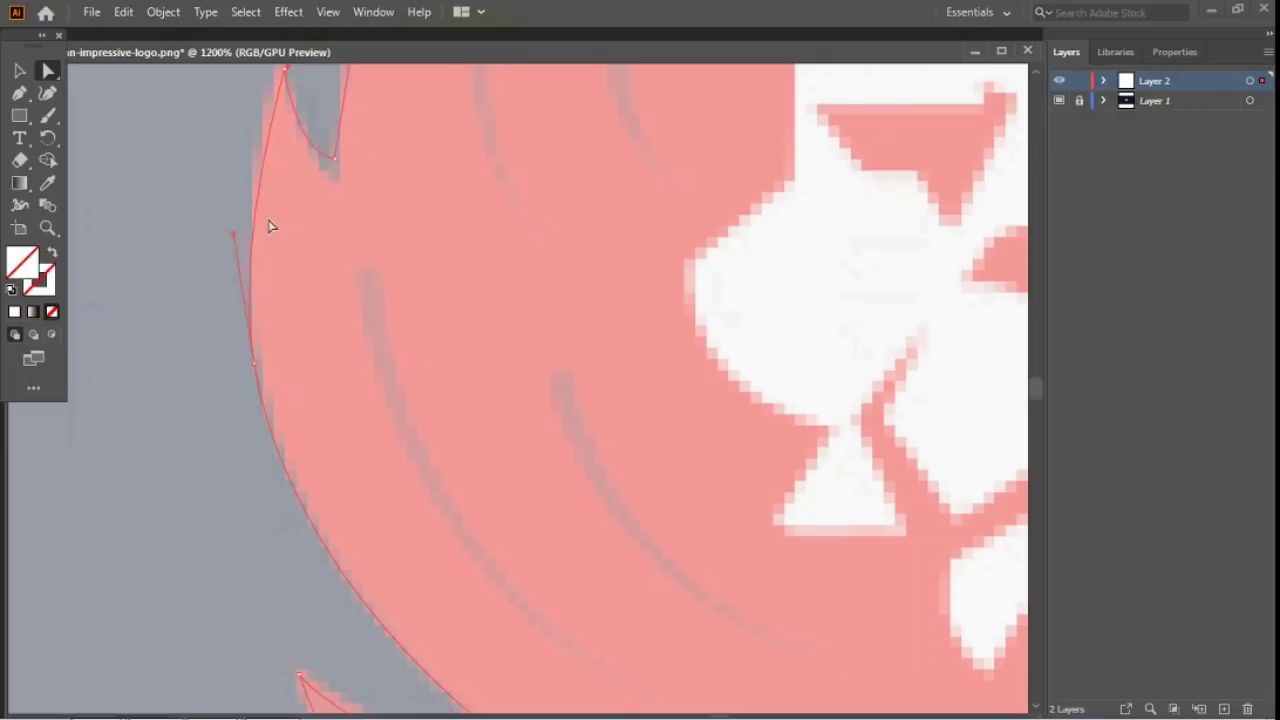
{"action": "scroll", "coordinate": [314, 314], "scroll_direction": "up", "scroll_amount": 3}
{"action": "left_click_drag", "start_coordinate": [297, 181], "coordinate": [283, 176]}
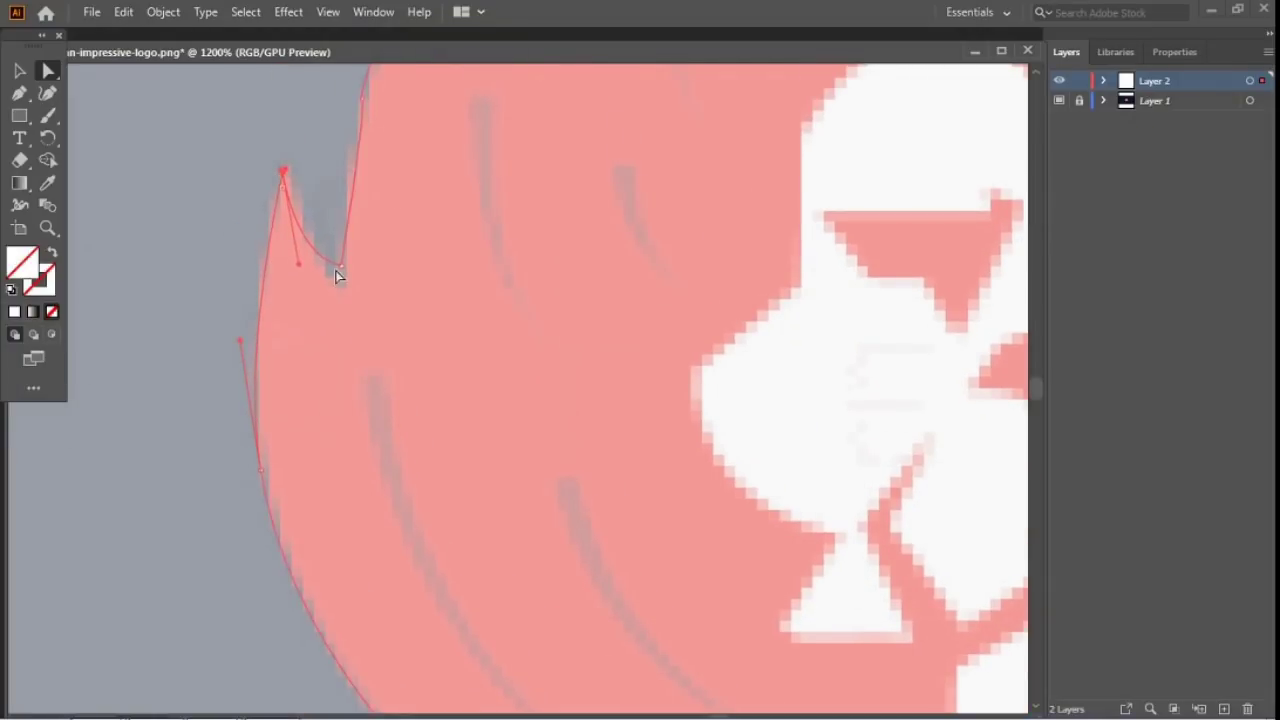
{"action": "left_click_drag", "start_coordinate": [340, 272], "coordinate": [340, 283]}
Step: Shift the anchor on the tuft above the side notch, sharpen that tuft's tip, and deepen the notch next to it
{"action": "scroll", "coordinate": [352, 314], "scroll_direction": "up", "scroll_amount": 5}
{"action": "scroll", "coordinate": [346, 400], "scroll_direction": "right", "scroll_amount": 2}
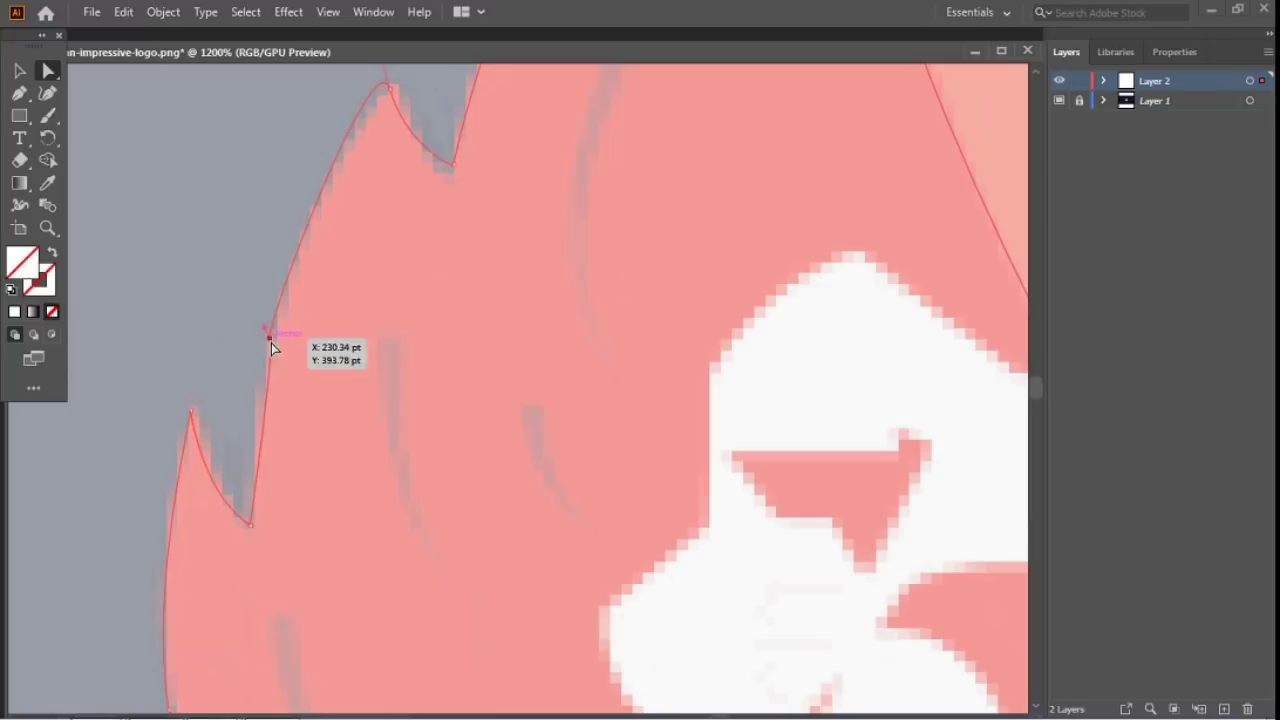
{"action": "left_click_drag", "start_coordinate": [271, 341], "coordinate": [277, 343]}
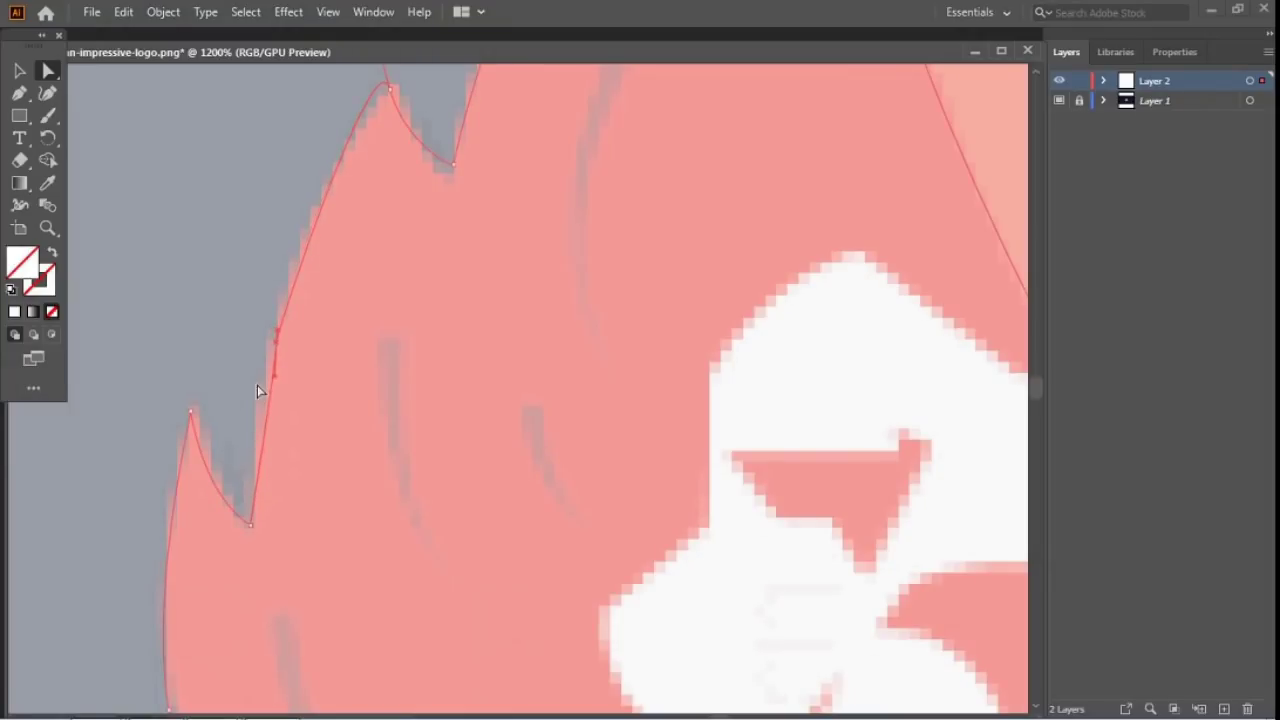
{"action": "left_click_drag", "start_coordinate": [518, 210], "coordinate": [343, 420]}
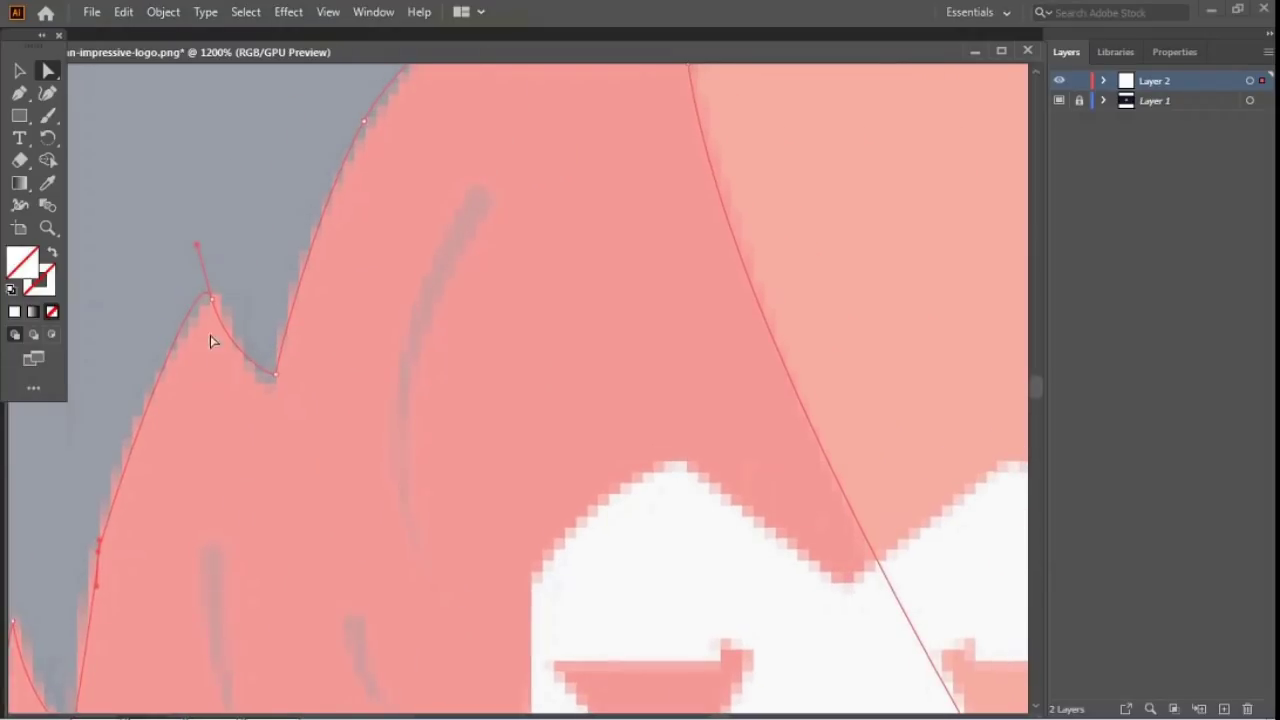
{"action": "left_click_drag", "start_coordinate": [195, 248], "coordinate": [206, 260]}
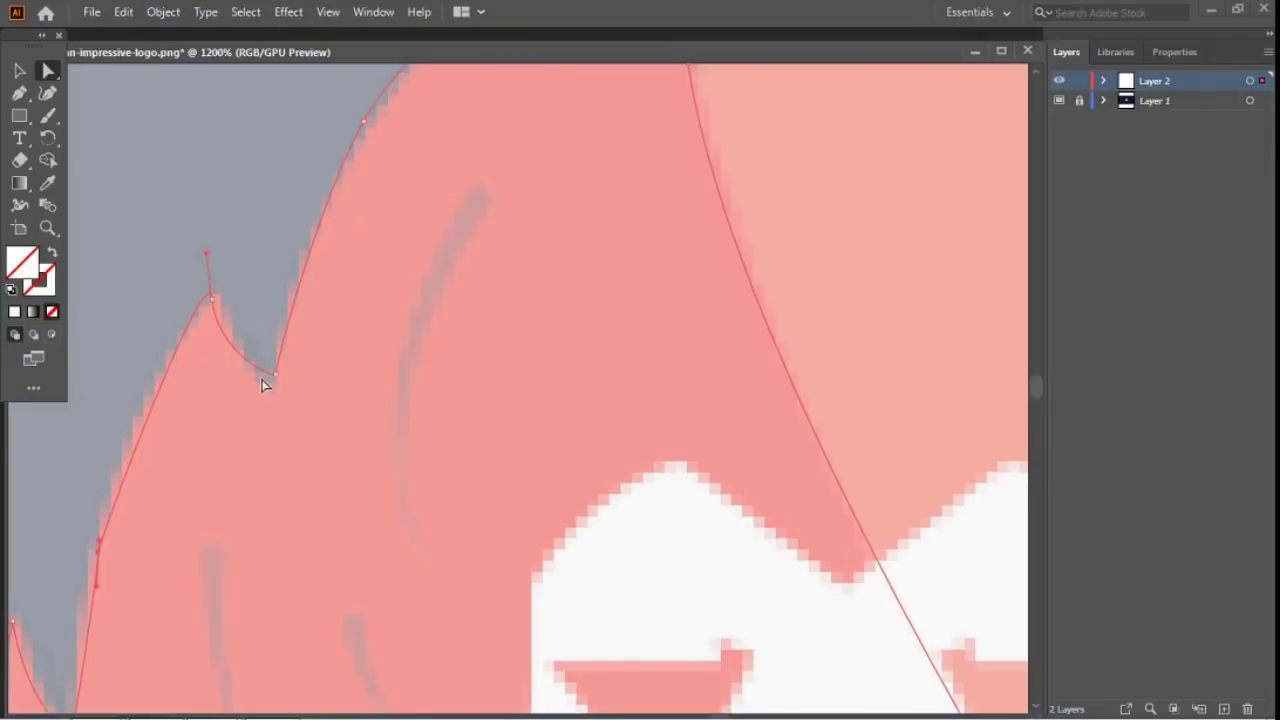
{"action": "left_click_drag", "start_coordinate": [275, 377], "coordinate": [278, 386]}
Step: Add a new layer above the one holding the mane outline
{"action": "left_click_drag", "start_coordinate": [509, 243], "coordinate": [441, 386]}
{"action": "left_click_drag", "start_coordinate": [505, 443], "coordinate": [335, 483]}
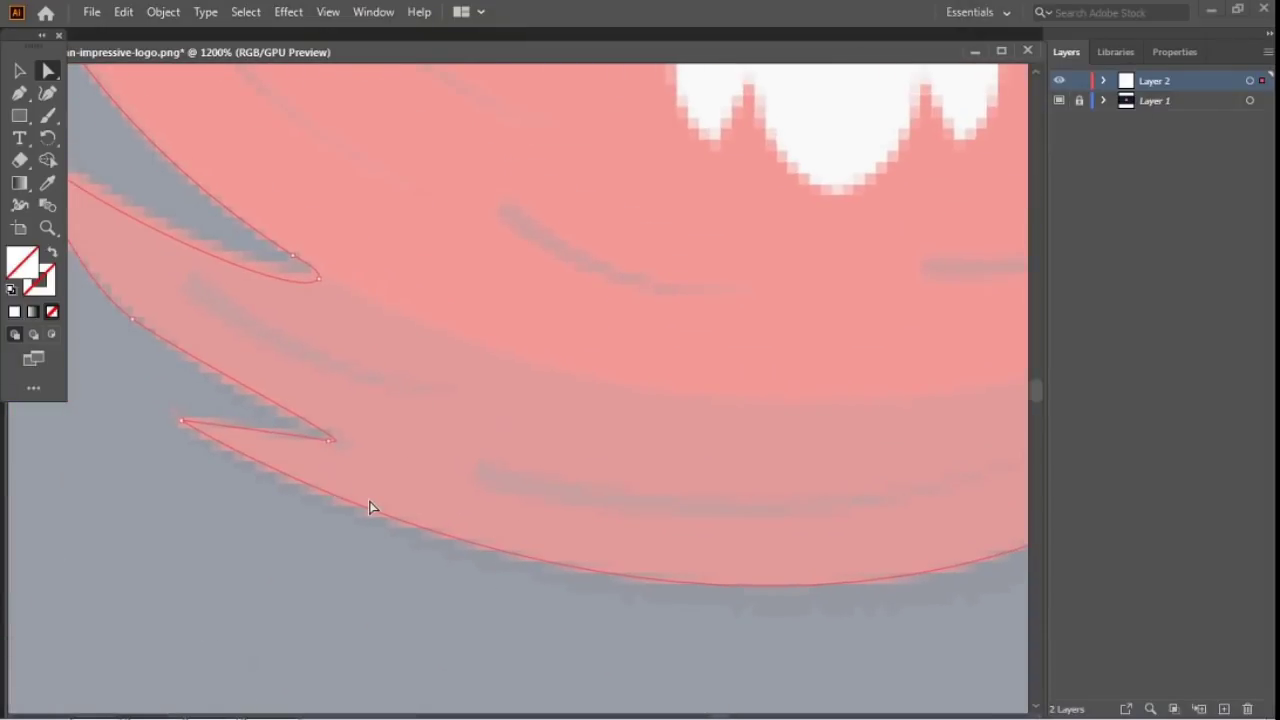
{"action": "key", "text": "ctrl+minus"}
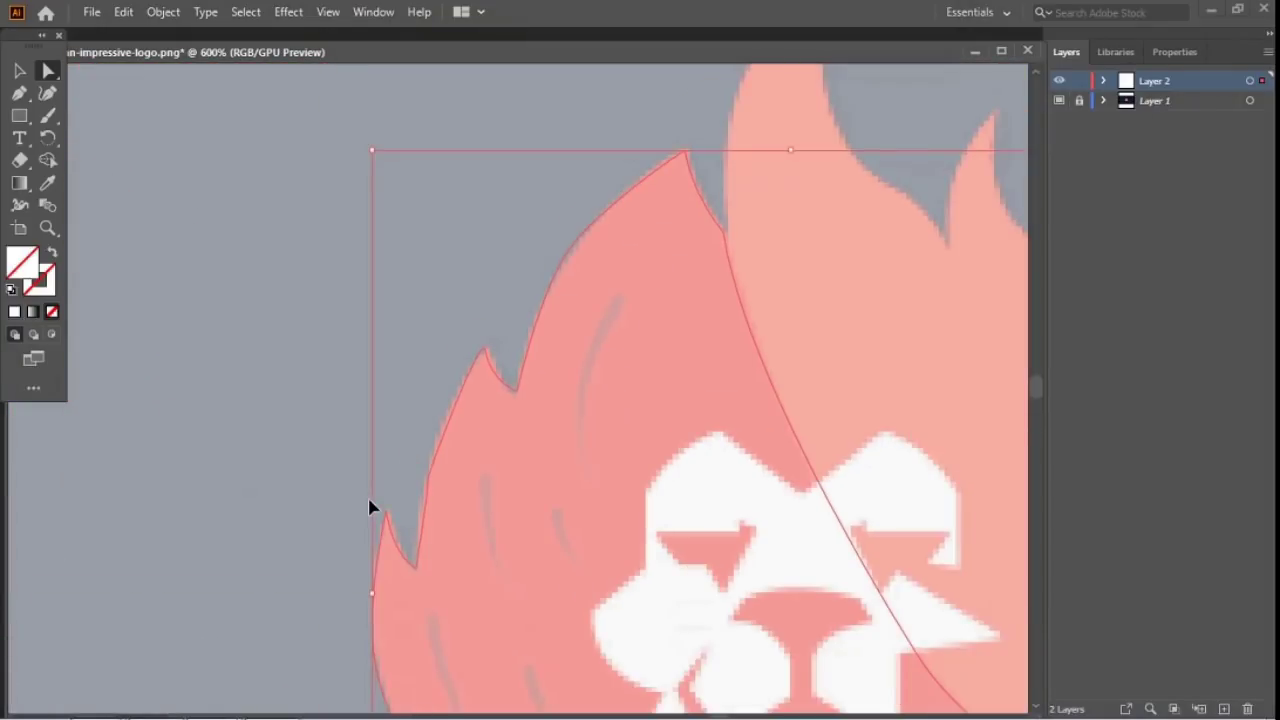
{"action": "left_click", "coordinate": [369, 507]}
{"action": "left_click_drag", "start_coordinate": [622, 556], "coordinate": [523, 424]}
{"action": "mouse_move", "coordinate": [272, 716]}
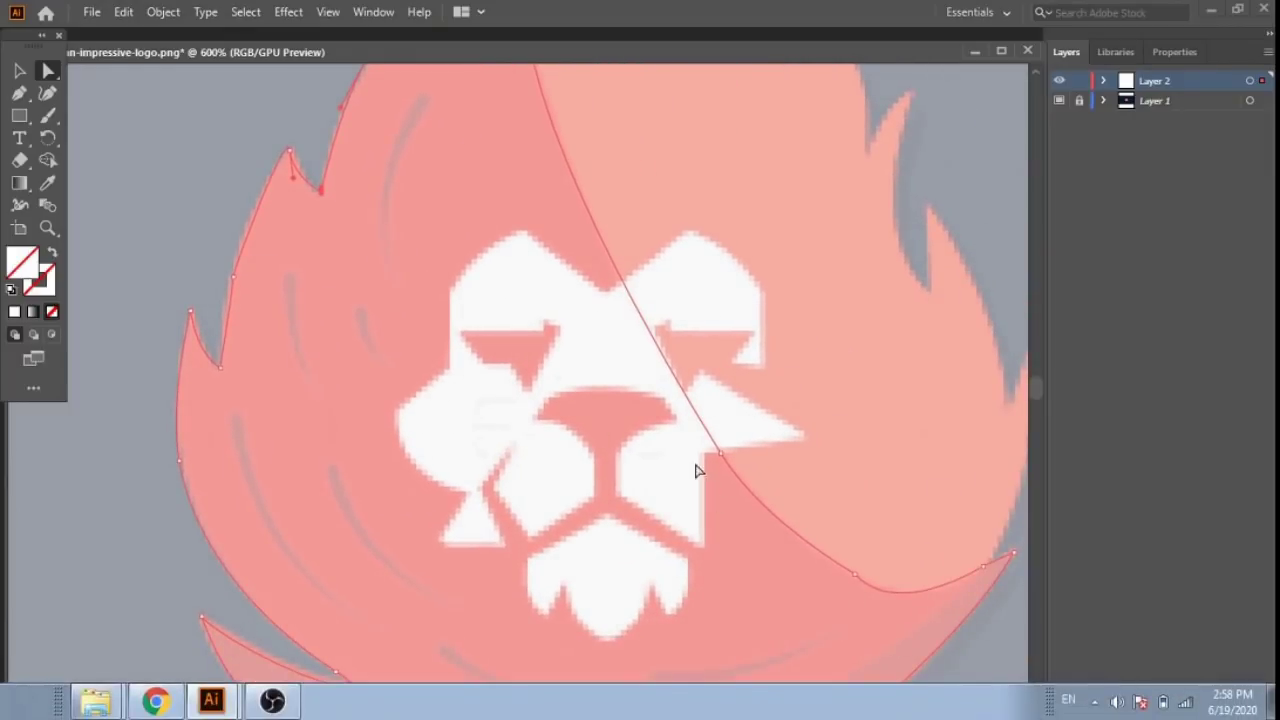
{"action": "left_click_drag", "start_coordinate": [731, 396], "coordinate": [510, 610]}
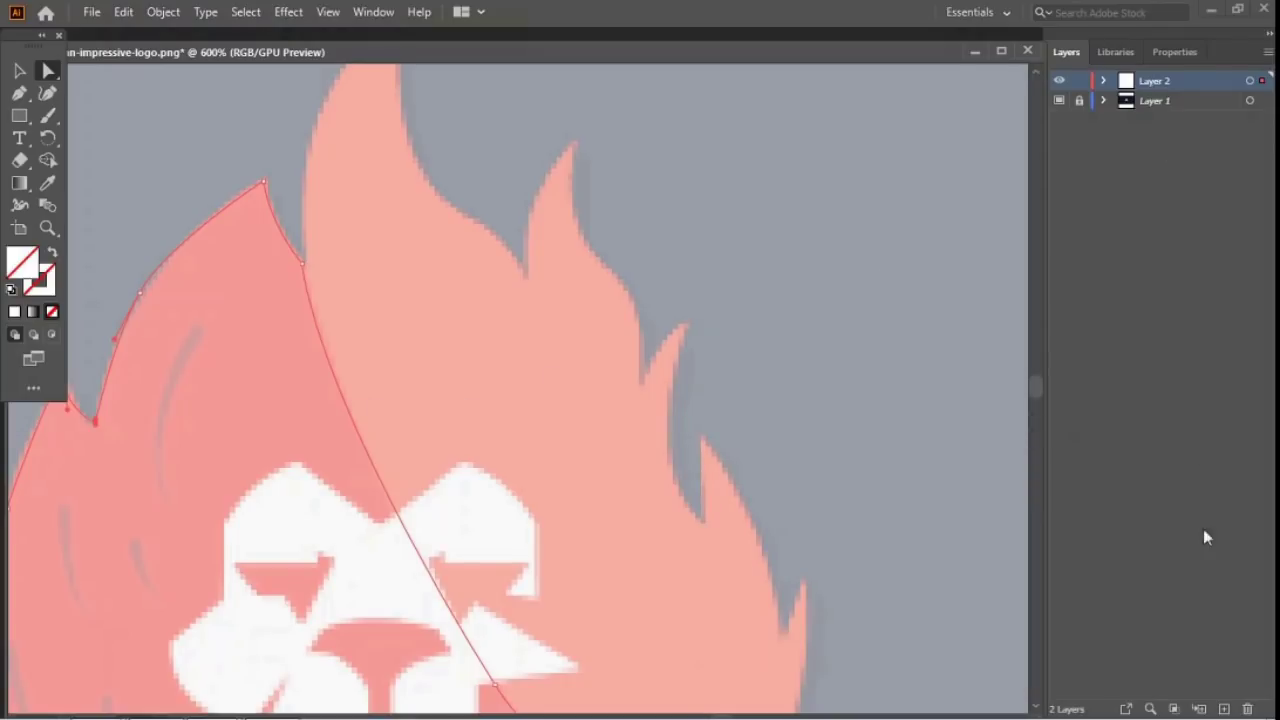
{"action": "left_click", "coordinate": [1224, 709]}
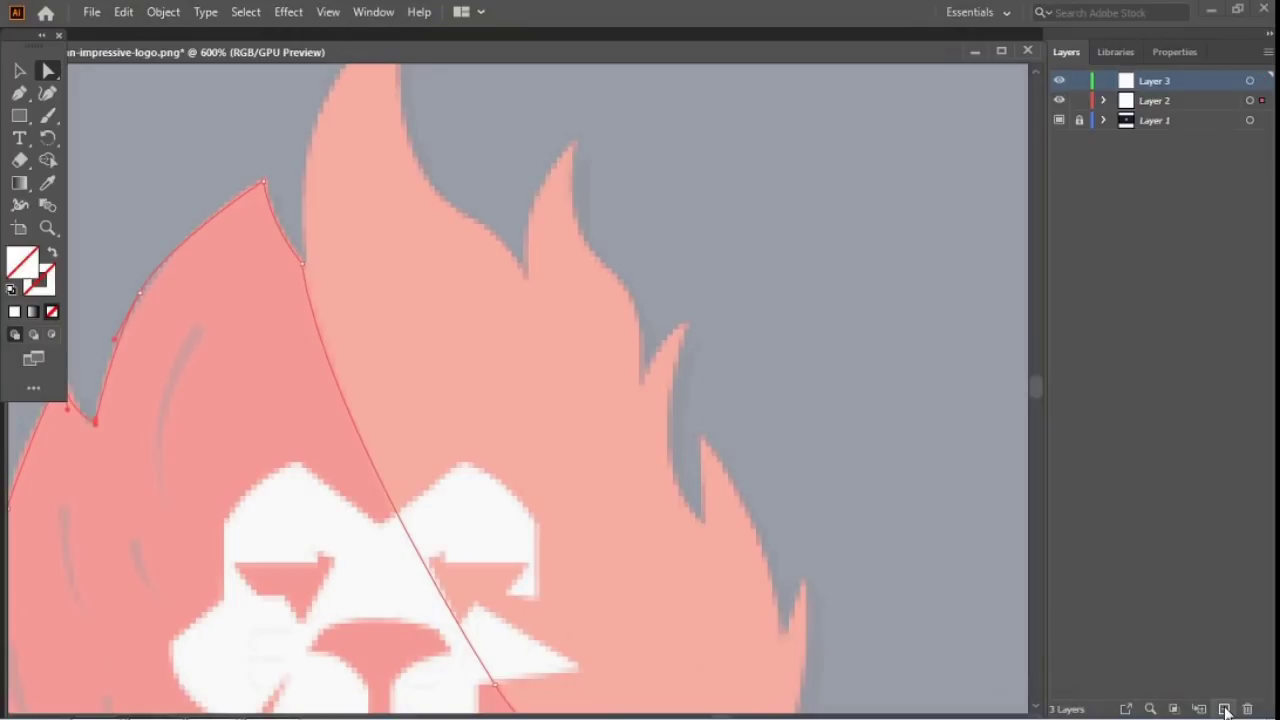
Step: Start a Pen path at the notch beside the mane's top tip and trace the tall flame's left edge to its tip as a corner
{"action": "key", "text": "ctrl+minus"}
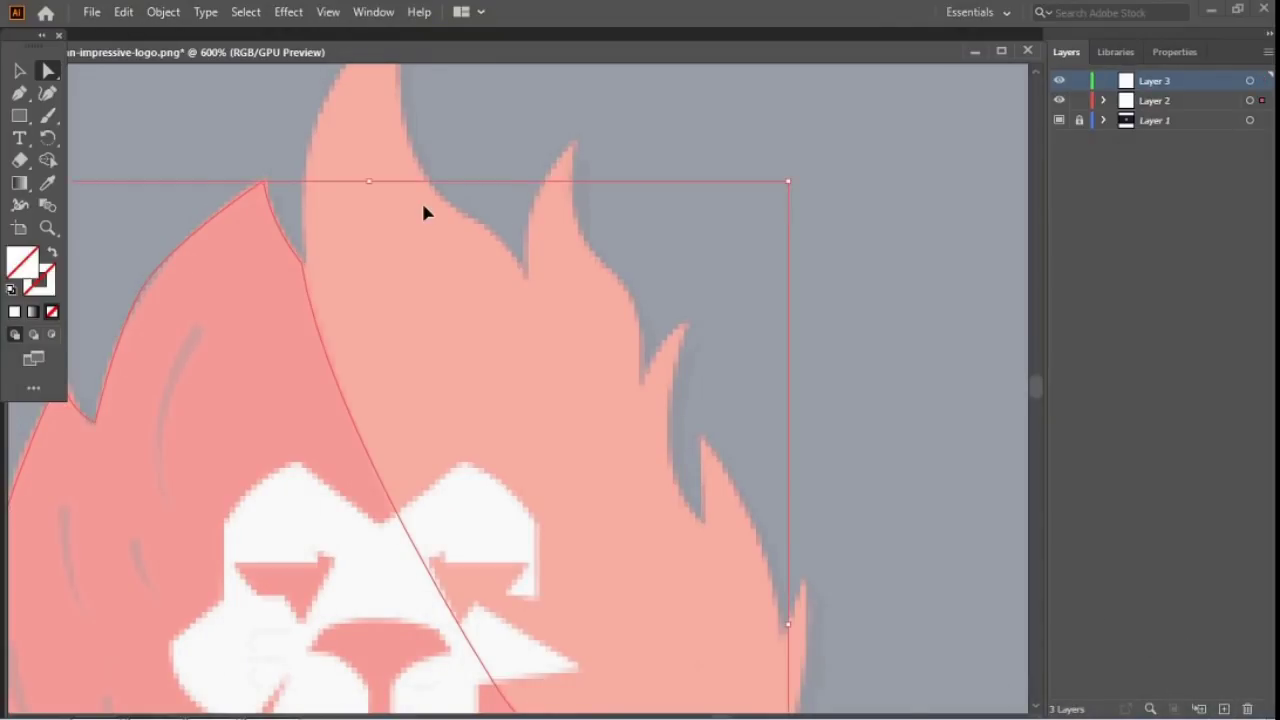
{"action": "left_click_drag", "start_coordinate": [674, 366], "coordinate": [546, 289]}
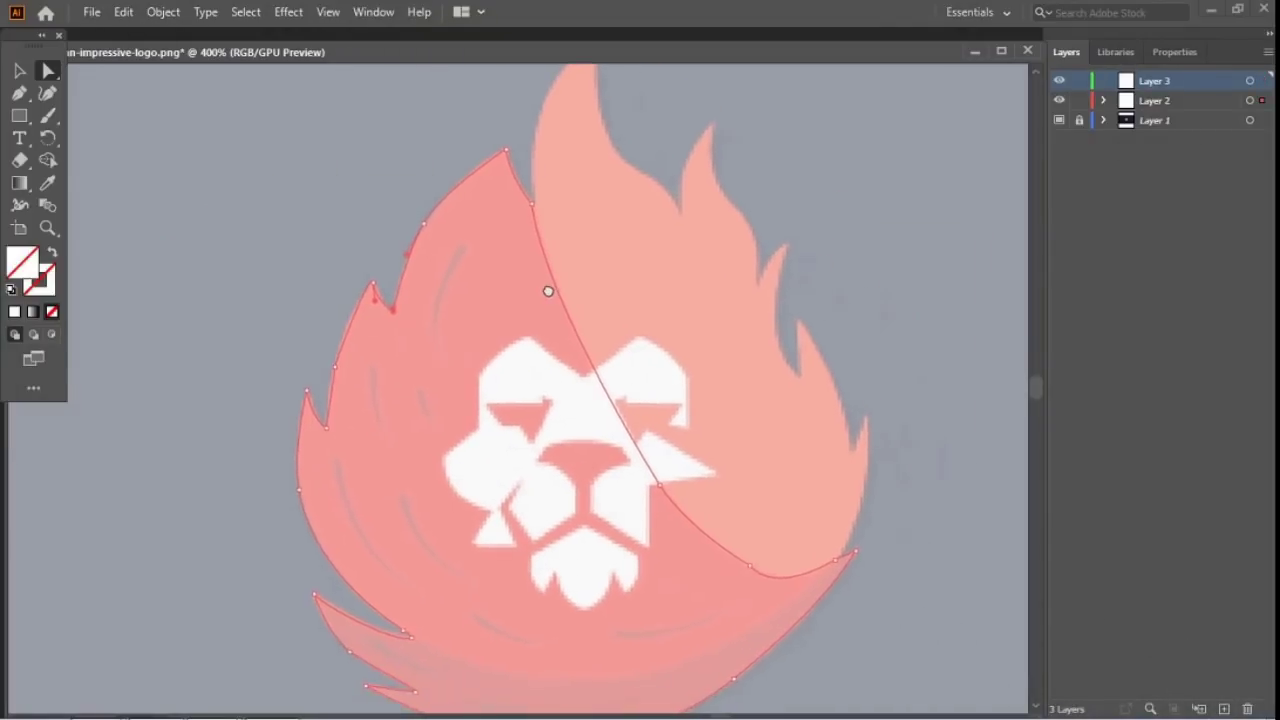
{"action": "left_click_drag", "start_coordinate": [616, 345], "coordinate": [567, 347]}
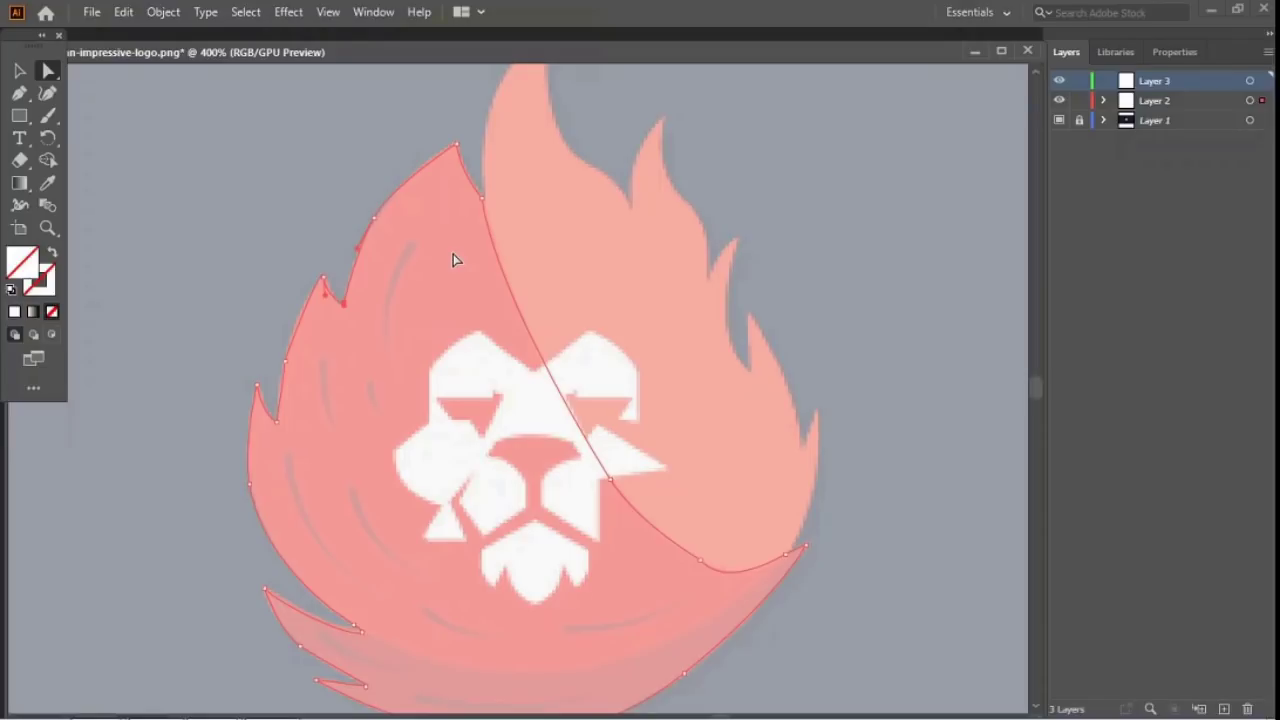
{"action": "key", "text": "ctrl+plus"}
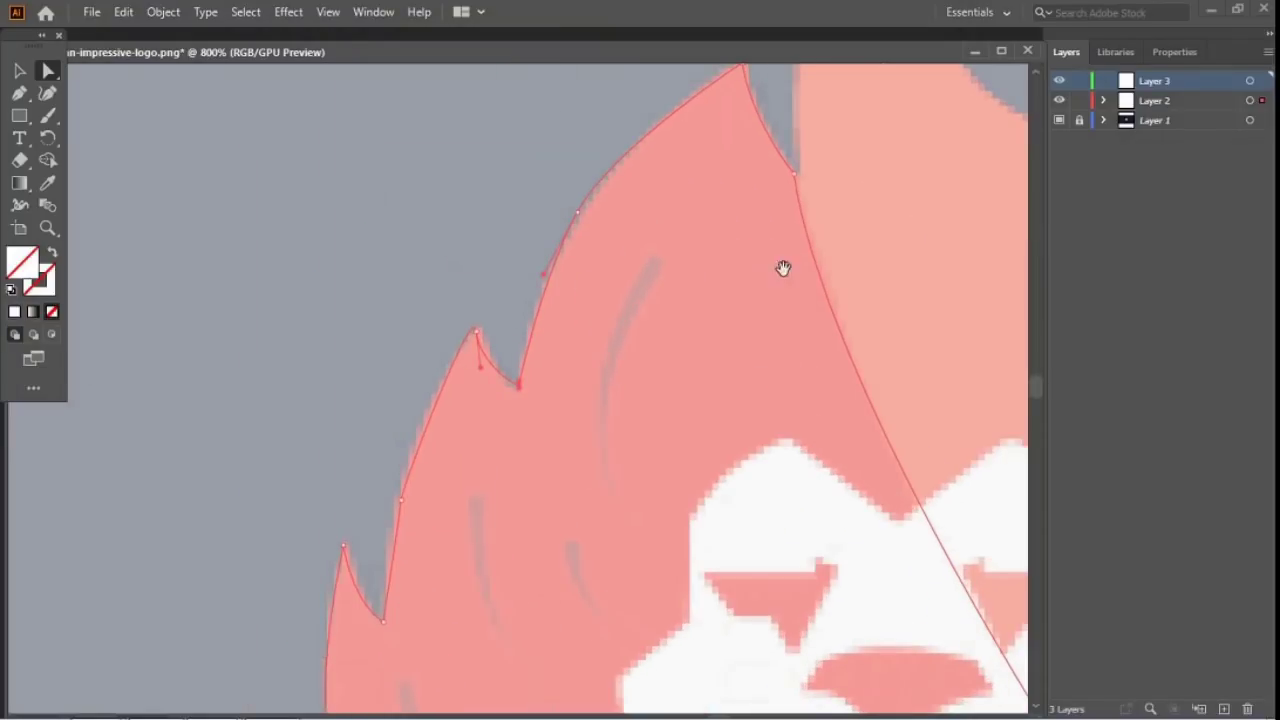
{"action": "left_click_drag", "start_coordinate": [783, 268], "coordinate": [460, 448]}
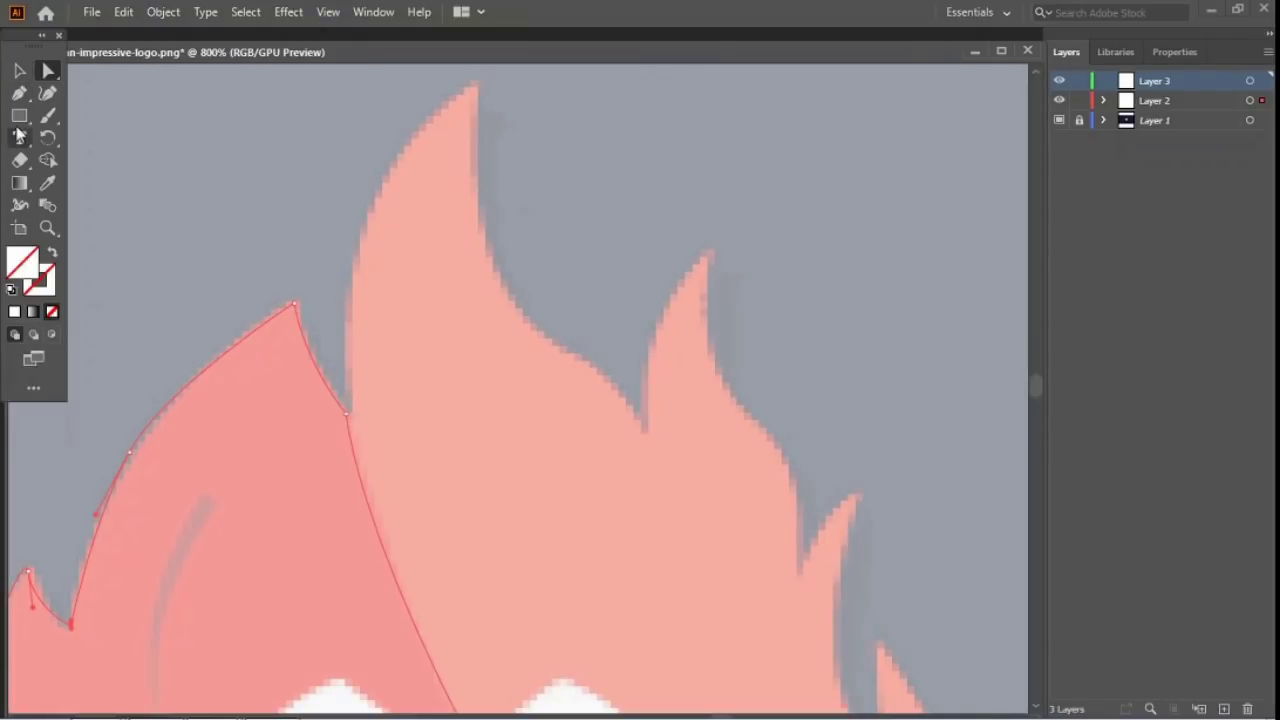
{"action": "left_click", "coordinate": [19, 92]}
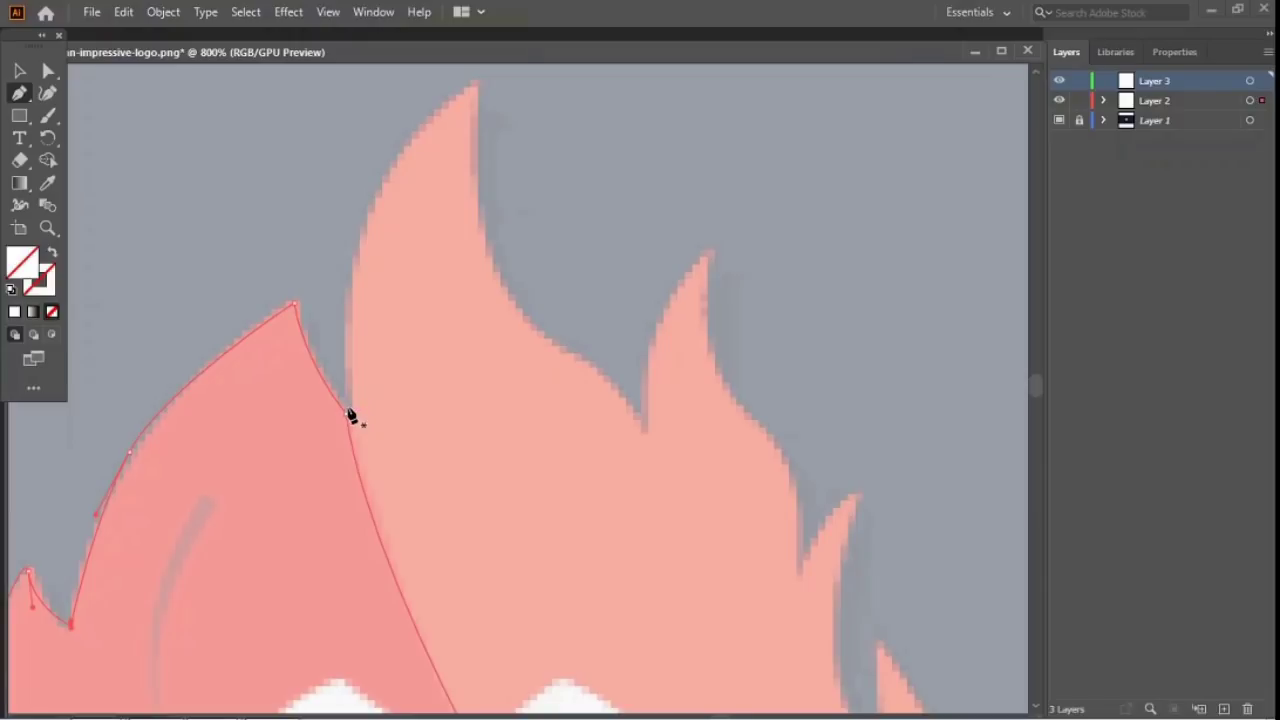
{"action": "left_click_drag", "start_coordinate": [349, 410], "coordinate": [511, 105]}
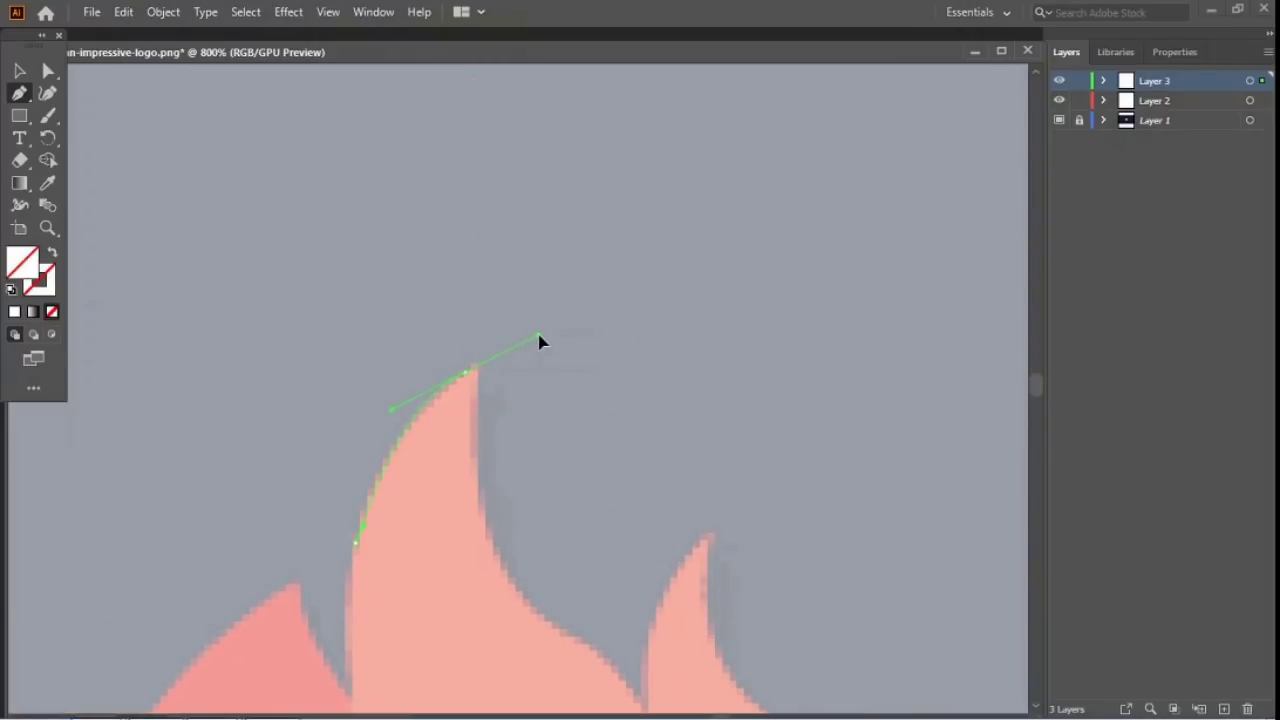
{"action": "left_click_drag", "start_coordinate": [514, 371], "coordinate": [418, 145]}
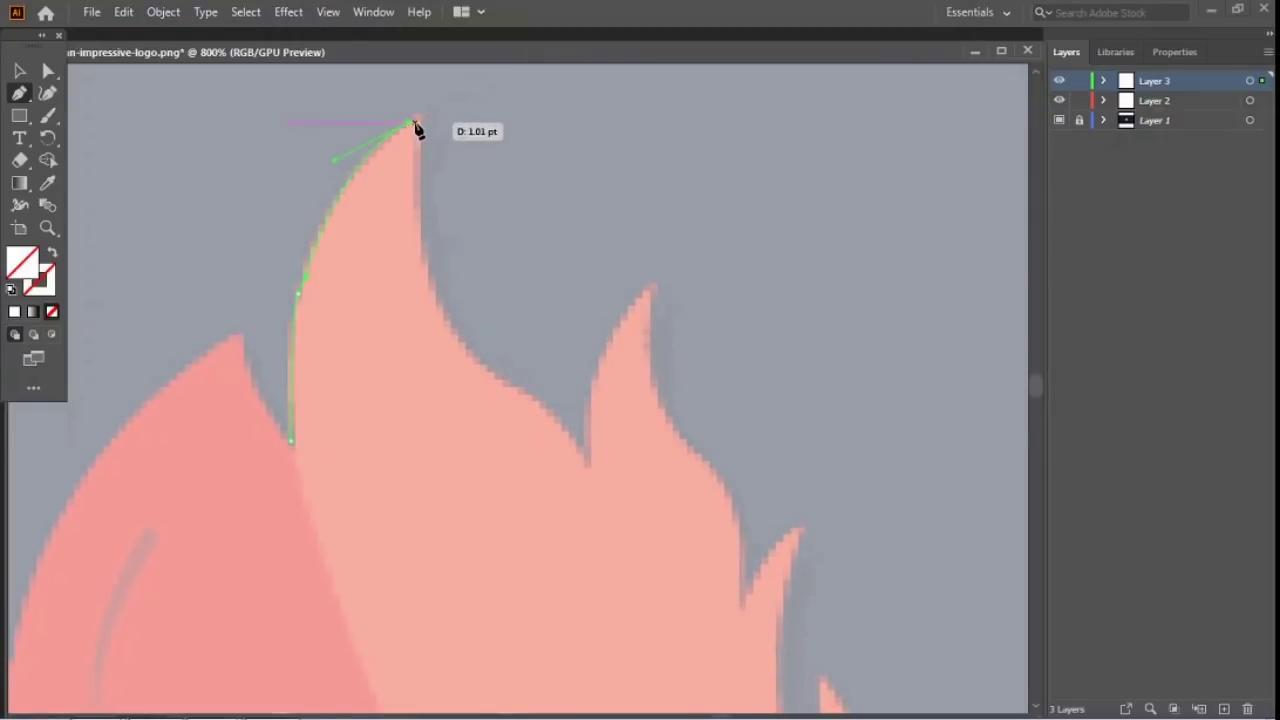
{"action": "left_click", "coordinate": [412, 123]}
Step: Trace the tall flame's right edge down to its notch and continue up the second flame to its tip
{"action": "left_click_drag", "start_coordinate": [450, 327], "coordinate": [551, 404]}
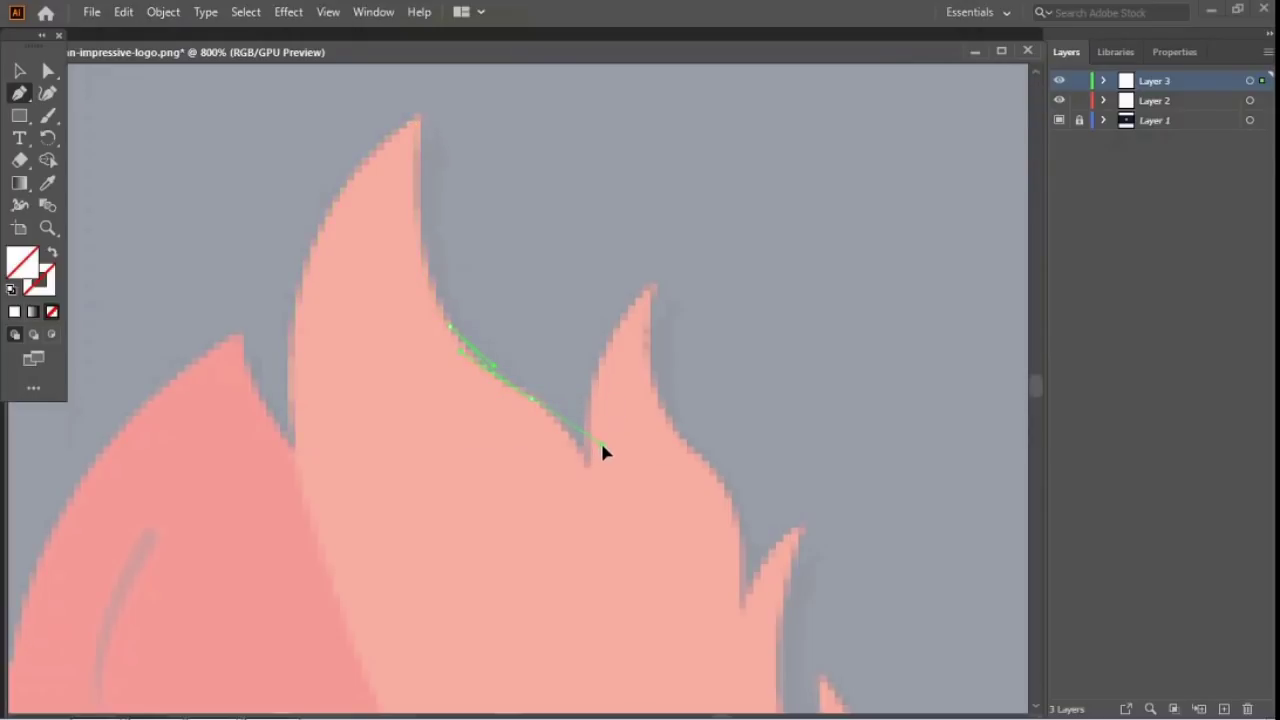
{"action": "left_click_drag", "start_coordinate": [603, 450], "coordinate": [602, 447]}
{"action": "left_click_drag", "start_coordinate": [588, 446], "coordinate": [590, 372]}
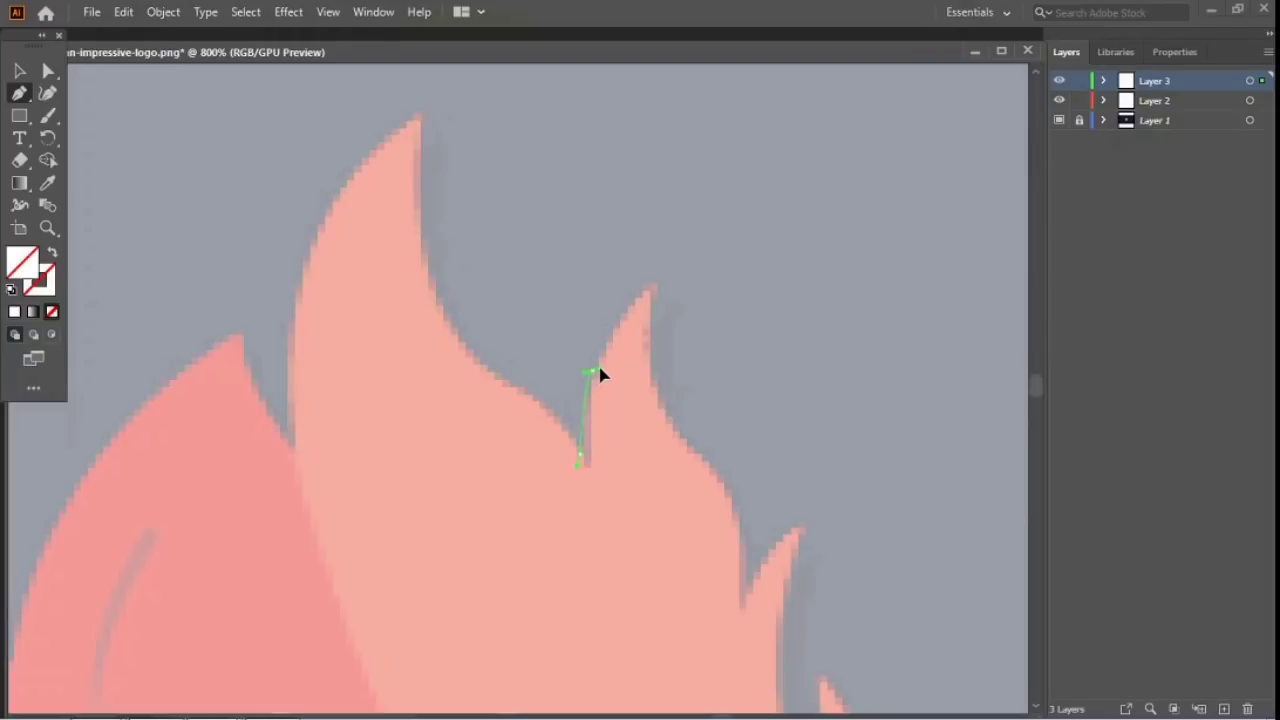
{"action": "left_click_drag", "start_coordinate": [640, 288], "coordinate": [650, 289]}
Step: Trace down the second flame's right edge, around the slim third flame, and into the deep notch below it
{"action": "left_click_drag", "start_coordinate": [651, 396], "coordinate": [666, 323]}
{"action": "left_click_drag", "start_coordinate": [627, 437], "coordinate": [637, 481]}
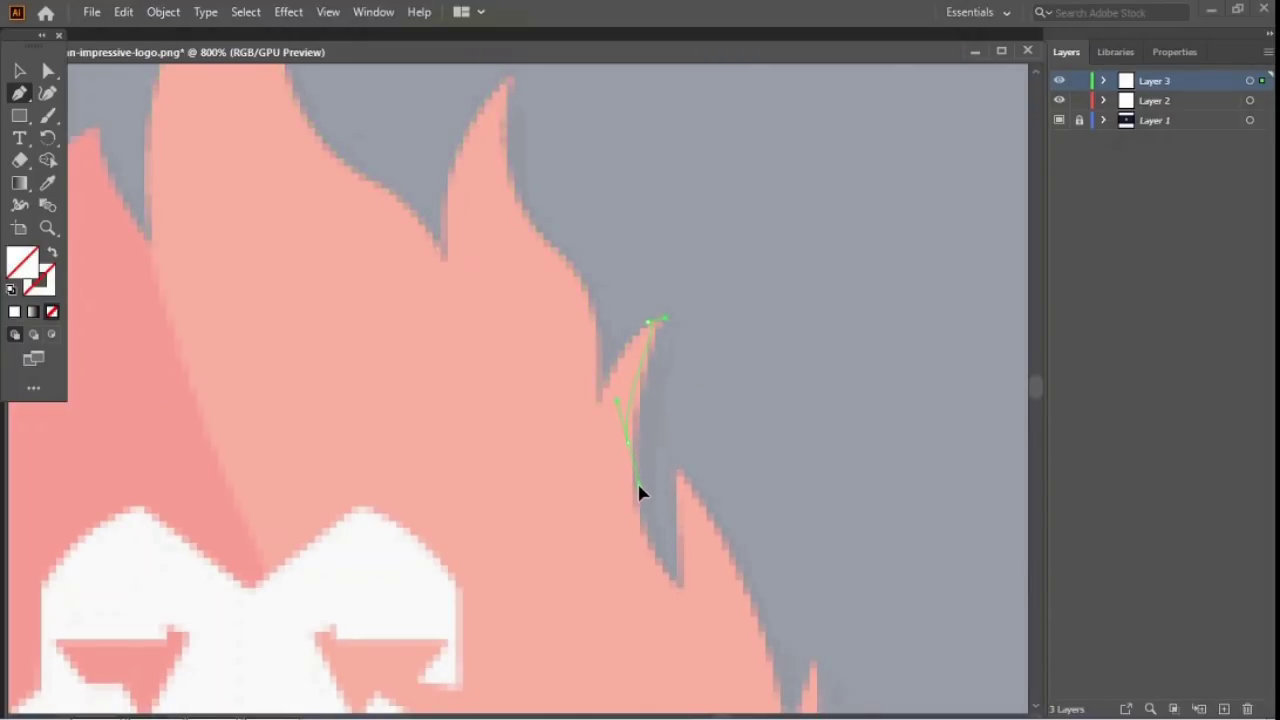
{"action": "left_click_drag", "start_coordinate": [672, 580], "coordinate": [689, 587]}
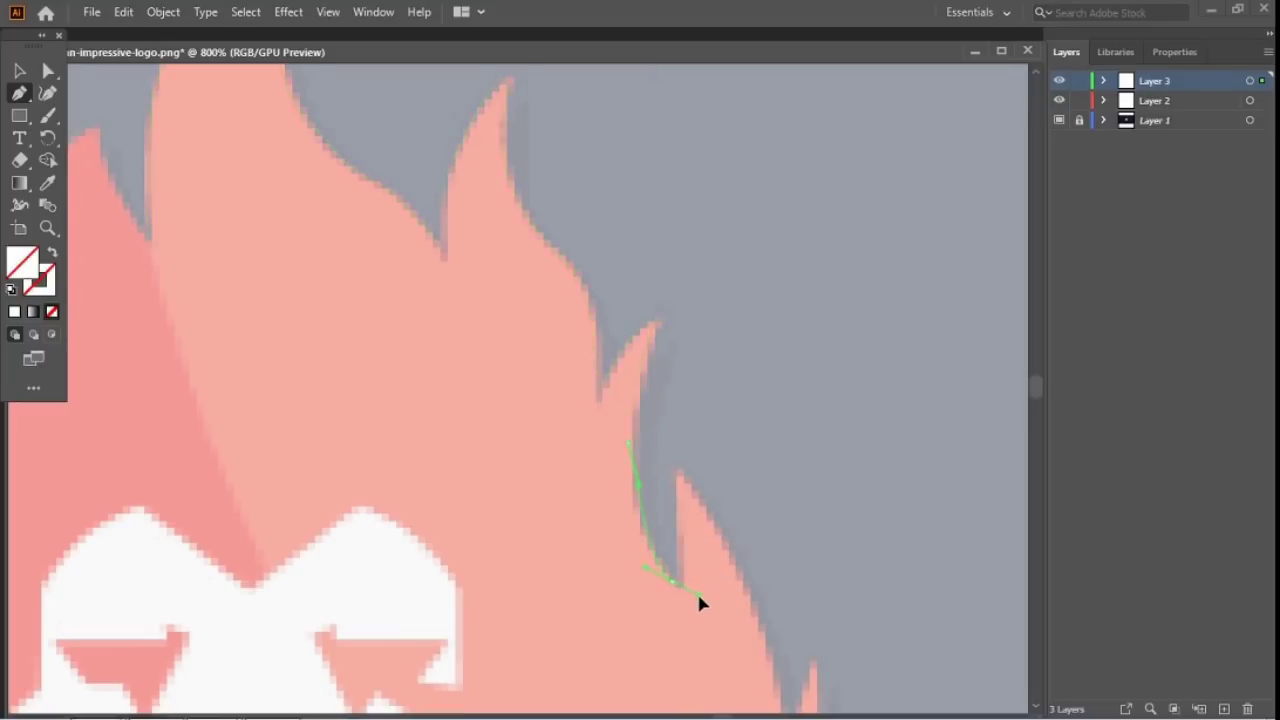
Step: Trace the fourth flame from the deep notch up to its tip and down its right edge into the next notch
{"action": "left_click", "coordinate": [679, 470]}
{"action": "left_click_drag", "start_coordinate": [723, 543], "coordinate": [600, 329]}
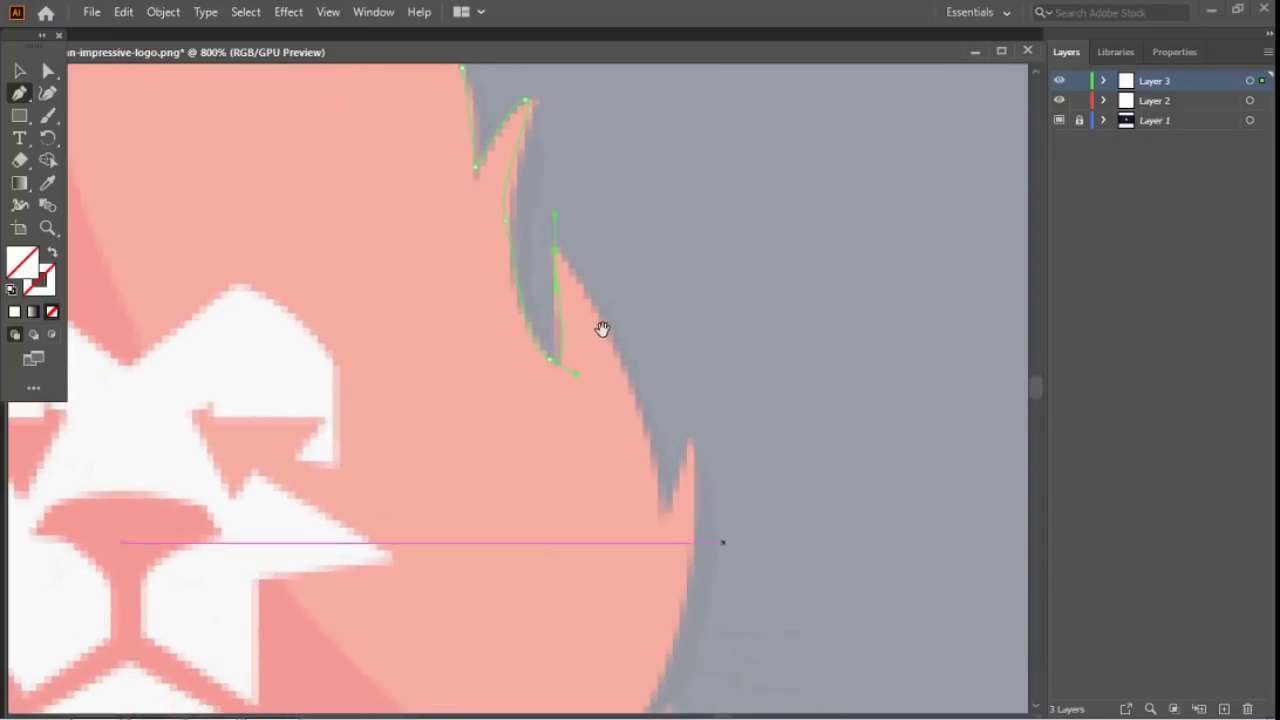
{"action": "left_click", "coordinate": [627, 376]}
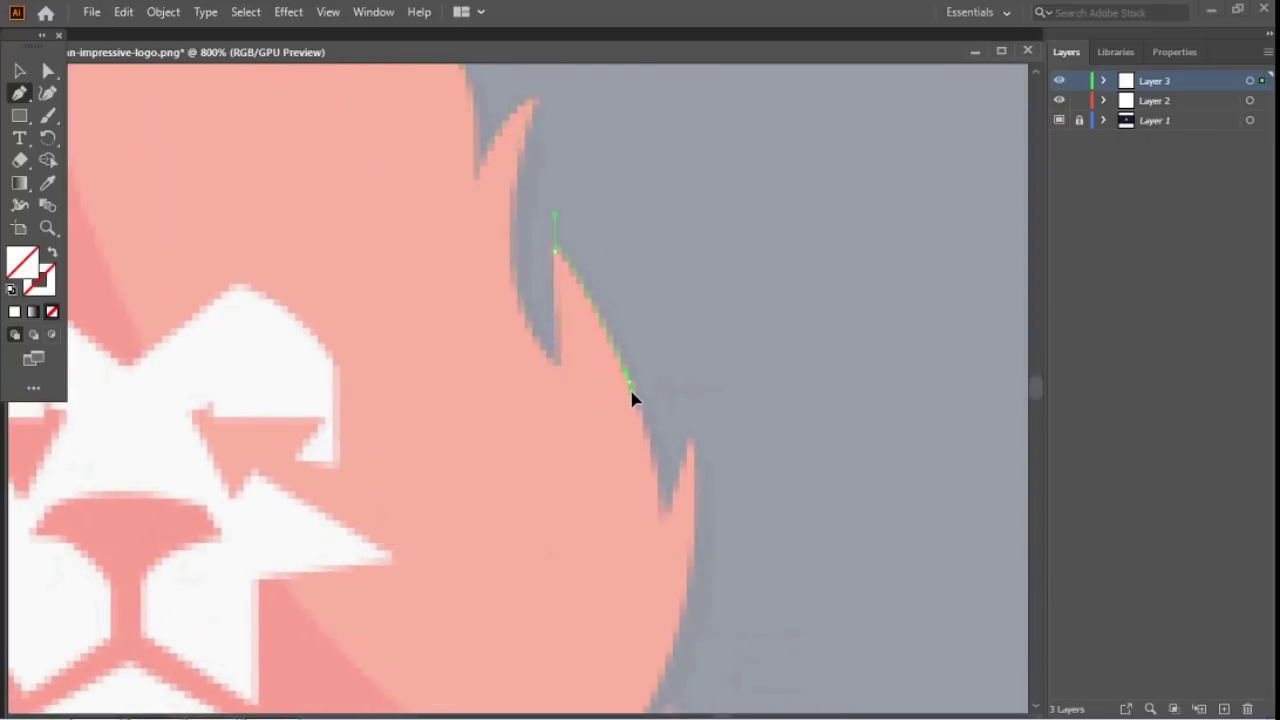
{"action": "left_click", "coordinate": [657, 502]}
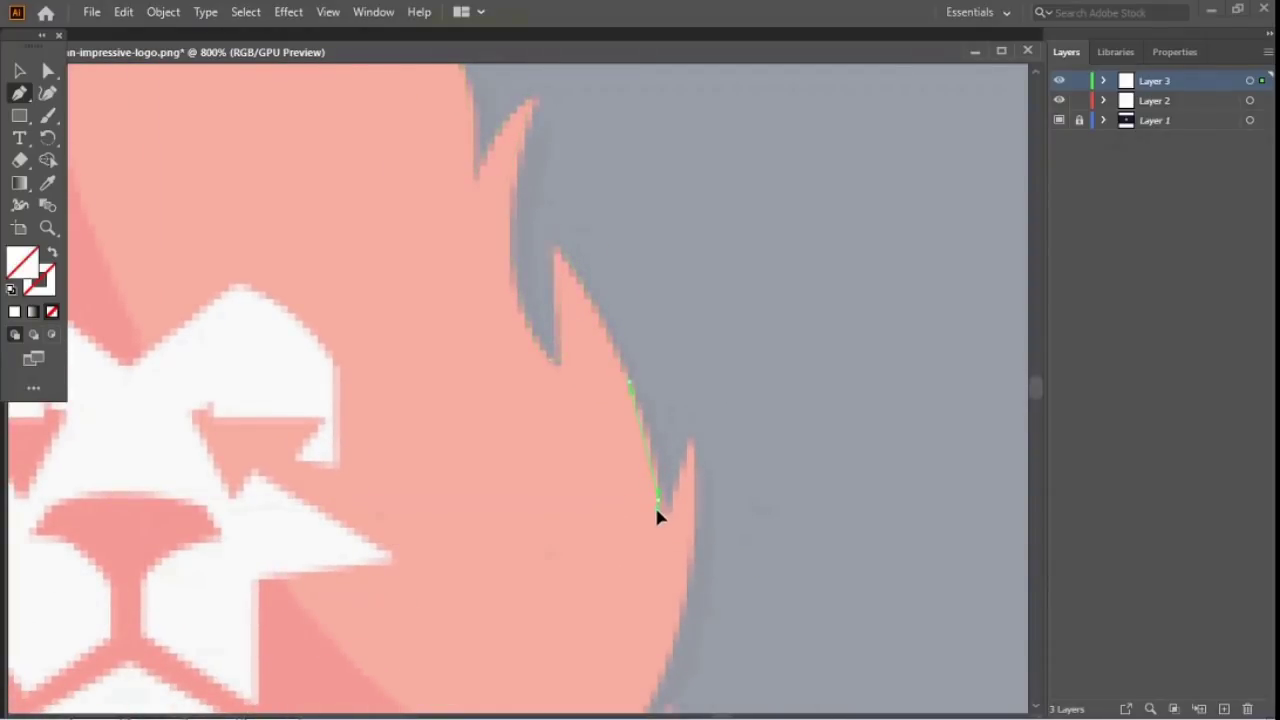
Step: Trace the small last flame to its tip and continue down the right edge to where the light flame meets the lower mane
{"action": "left_click", "coordinate": [688, 447]}
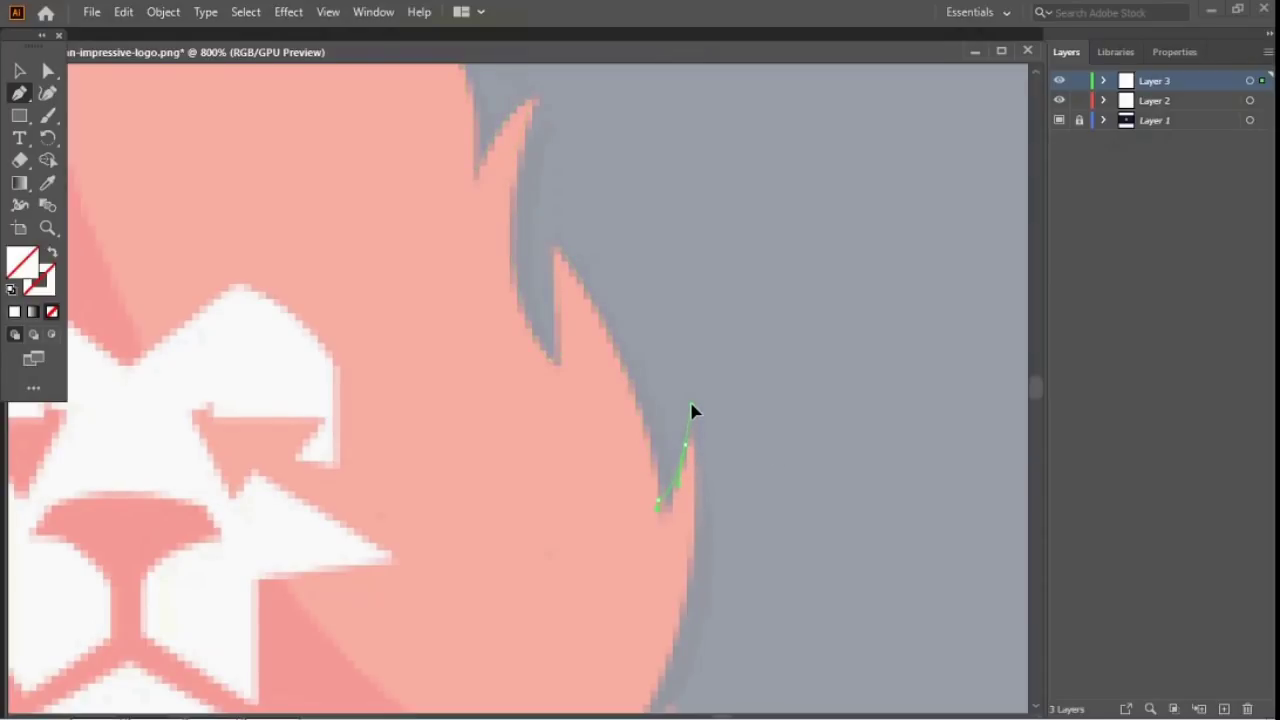
{"action": "left_click_drag", "start_coordinate": [676, 472], "coordinate": [591, 147]}
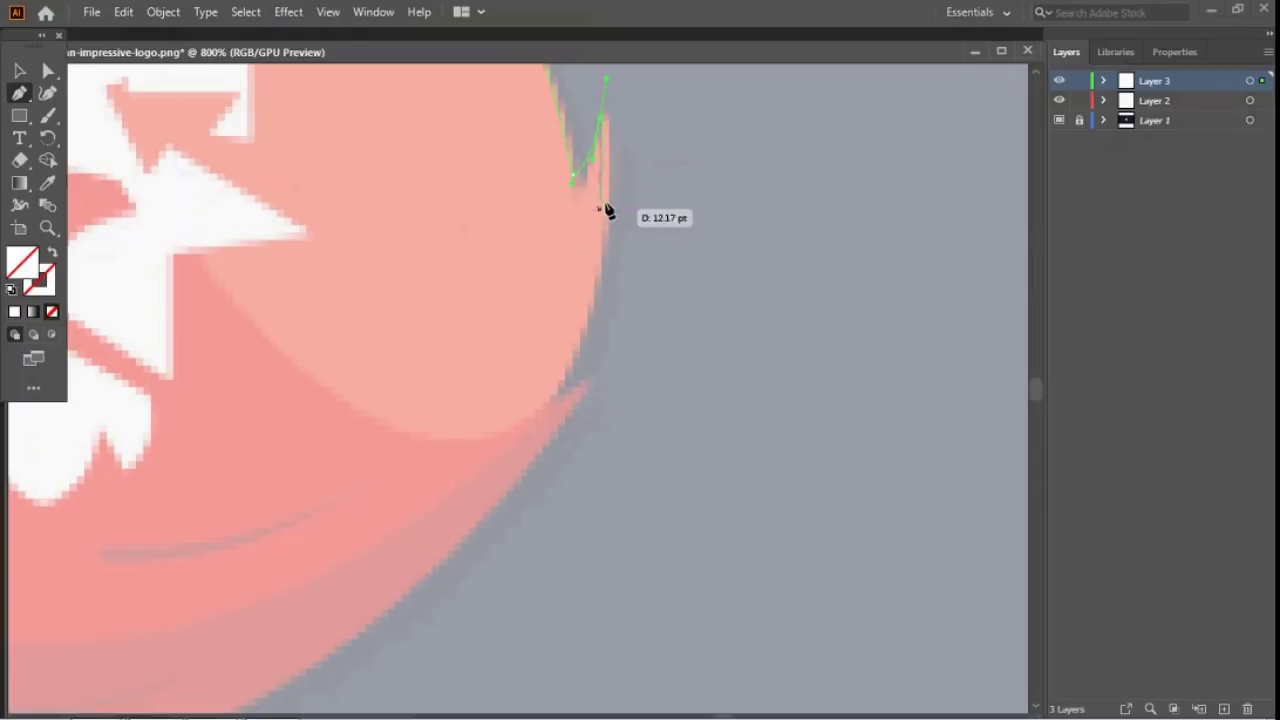
{"action": "left_click", "coordinate": [599, 121]}
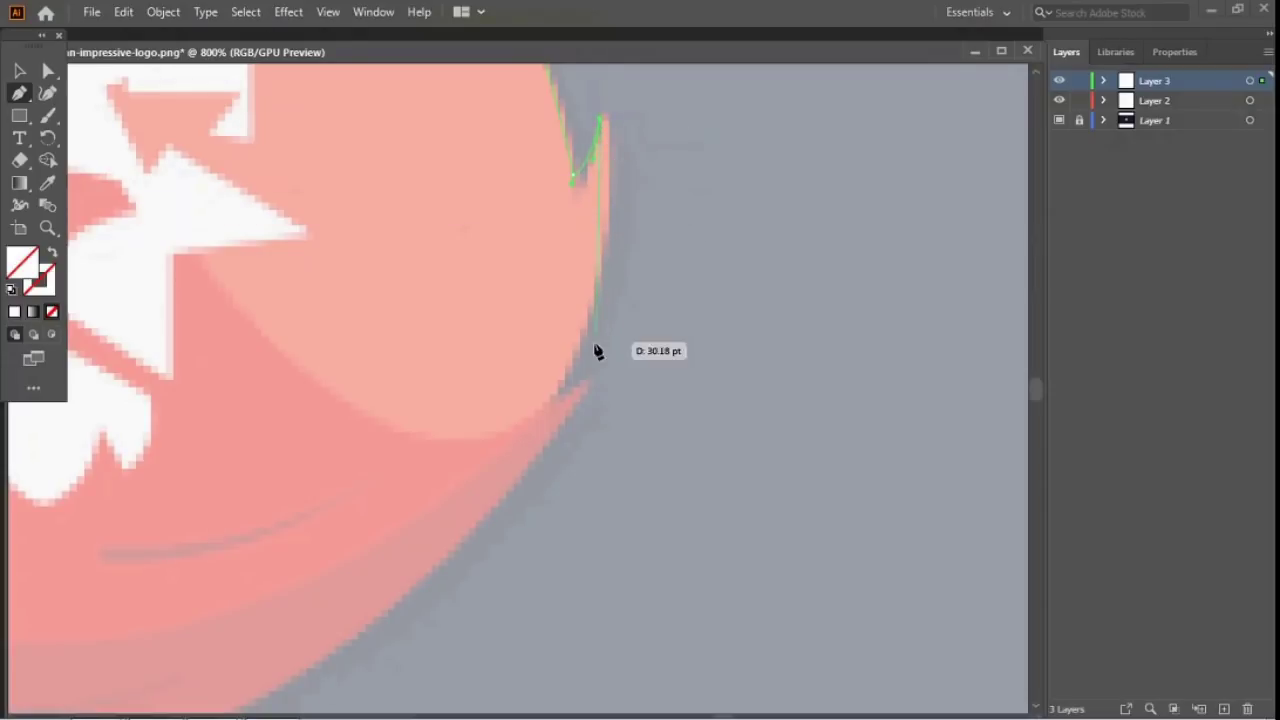
{"action": "left_click", "coordinate": [605, 206]}
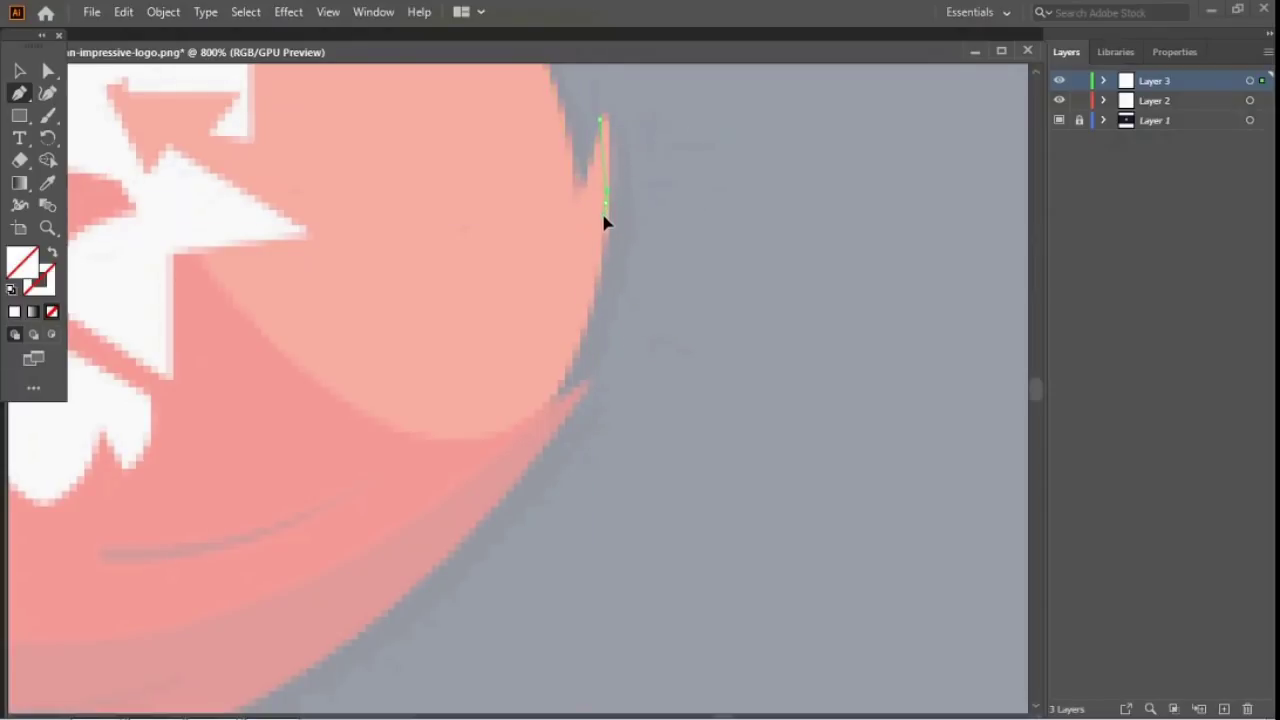
{"action": "left_click", "coordinate": [584, 385]}
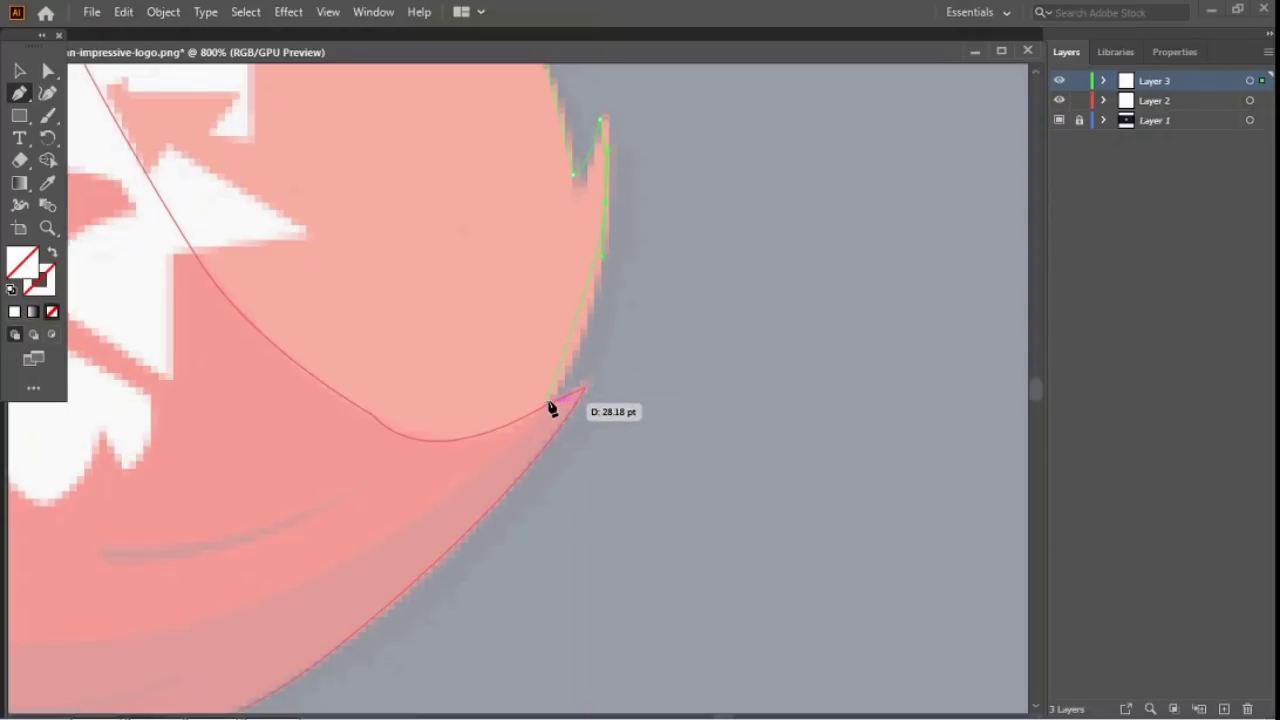
{"action": "left_click", "coordinate": [541, 401]}
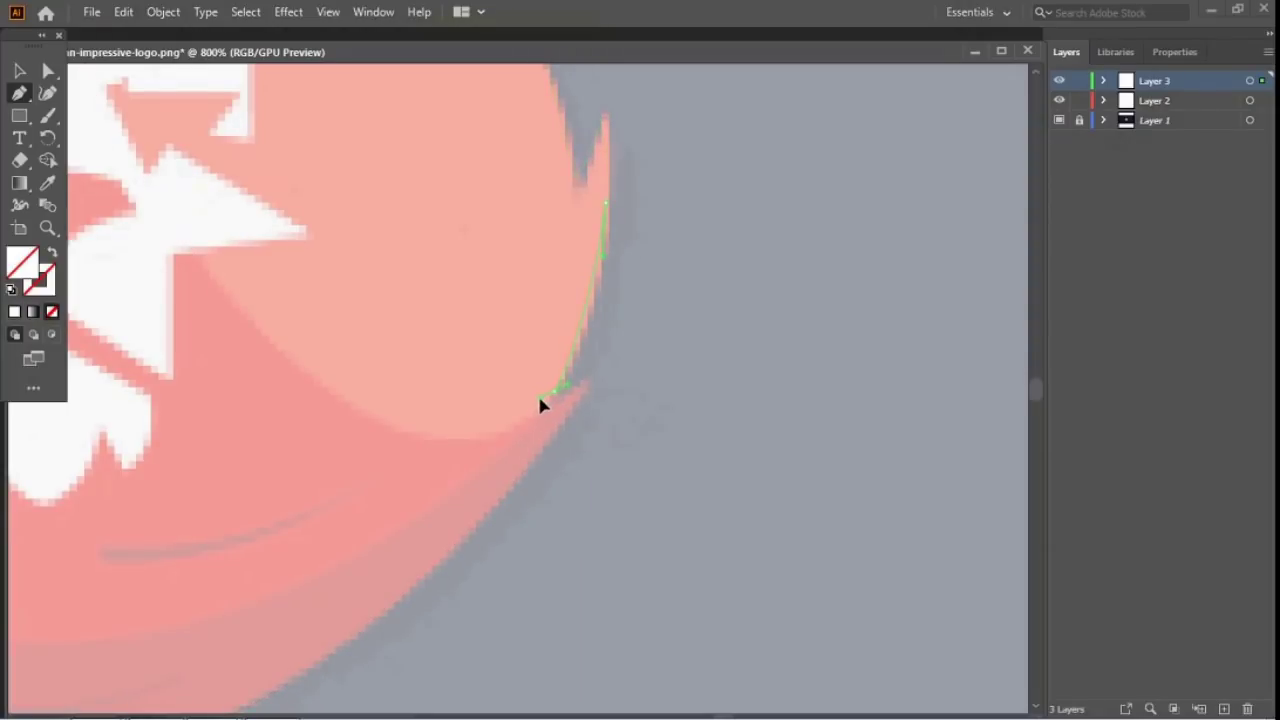
{"action": "left_click", "coordinate": [540, 401]}
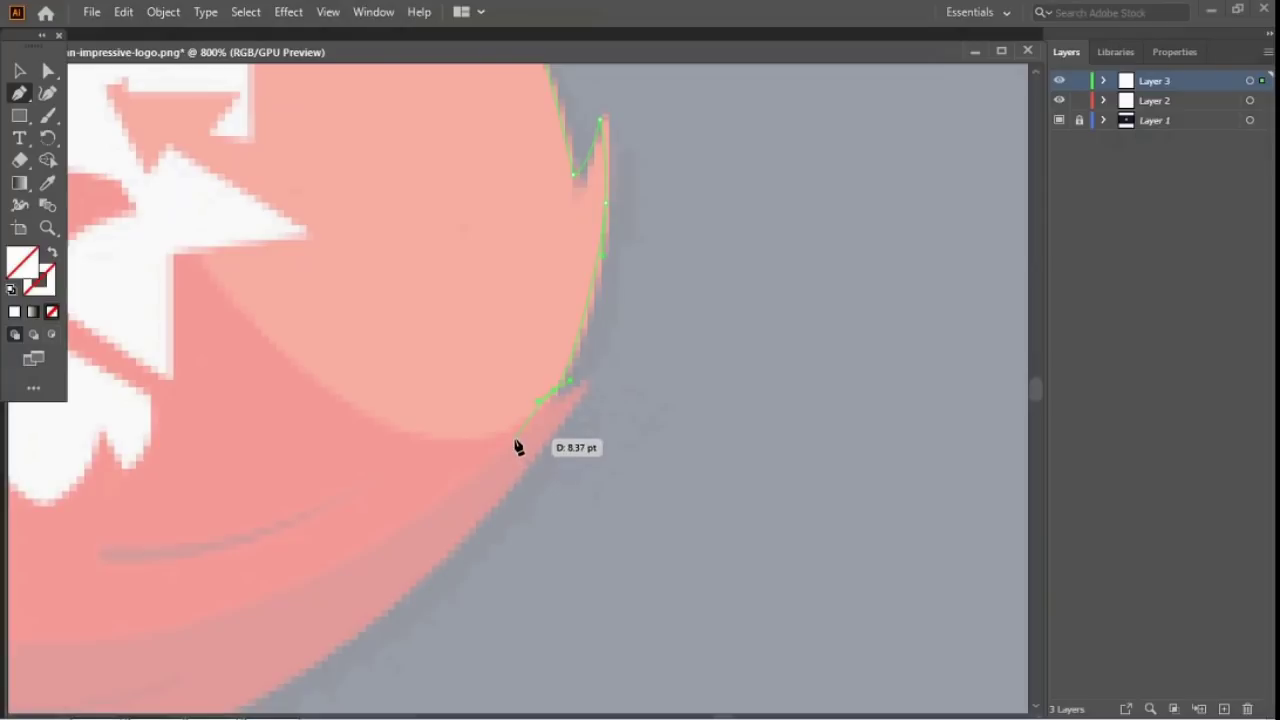
Step: Close the flame path with rough straight segments across the lower mane and face, back to the starting notch at the mane's top tip
{"action": "scroll", "coordinate": [519, 447], "scroll_direction": "down", "scroll_amount": 3}
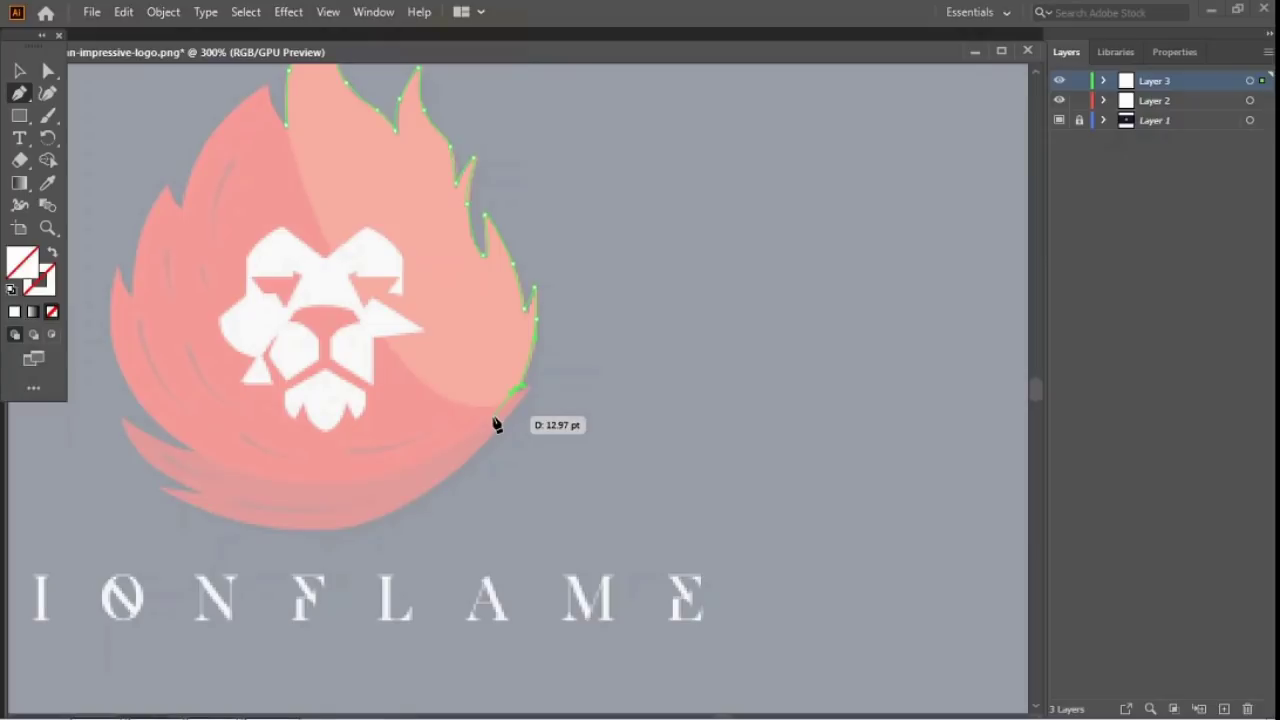
{"action": "left_click", "coordinate": [411, 415]}
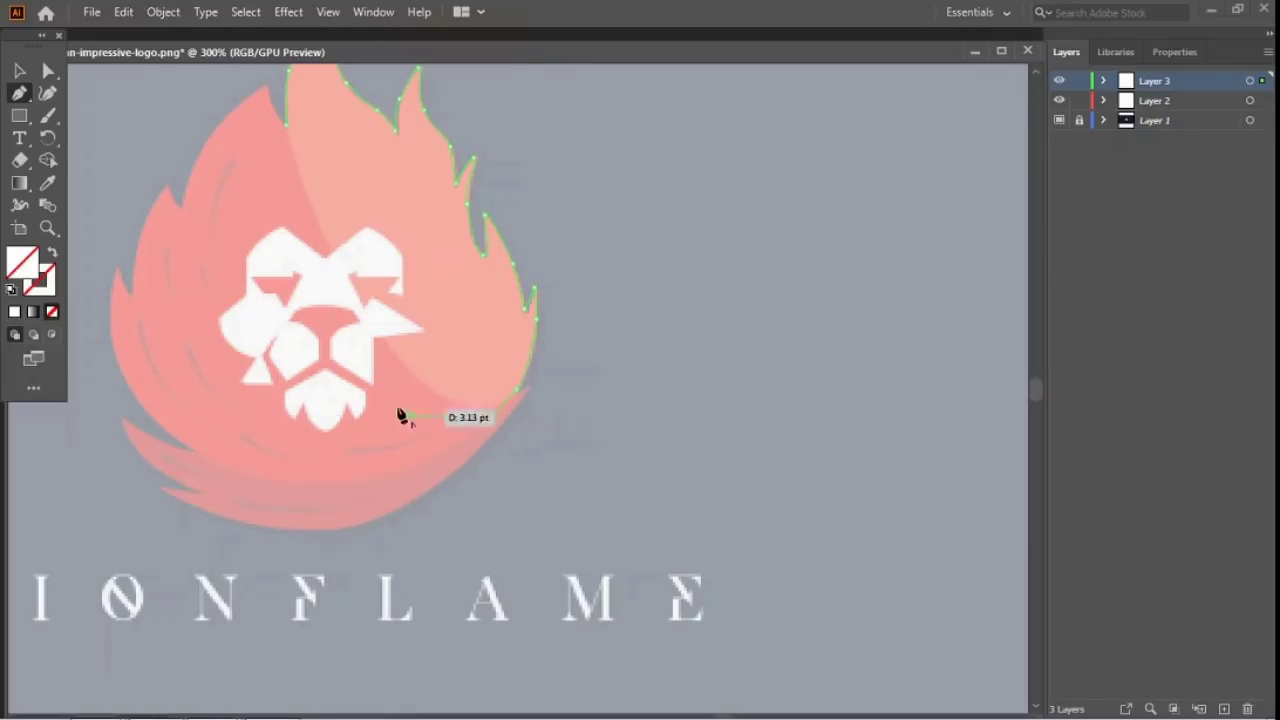
{"action": "left_click", "coordinate": [338, 370]}
{"action": "left_click", "coordinate": [279, 214]}
{"action": "left_click", "coordinate": [266, 135]}
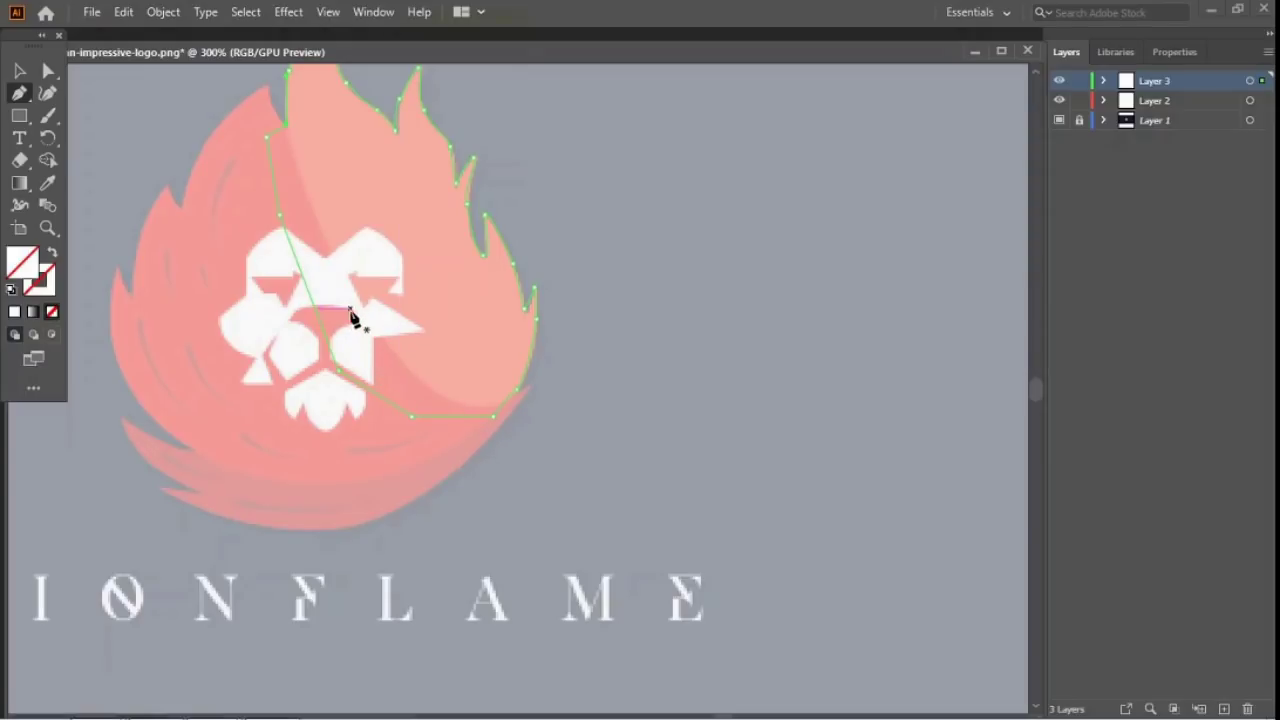
Step: Hide the mane and flame layers, Layer 2 and Layer 3, and add a new layer above them
{"action": "left_click", "coordinate": [20, 71]}
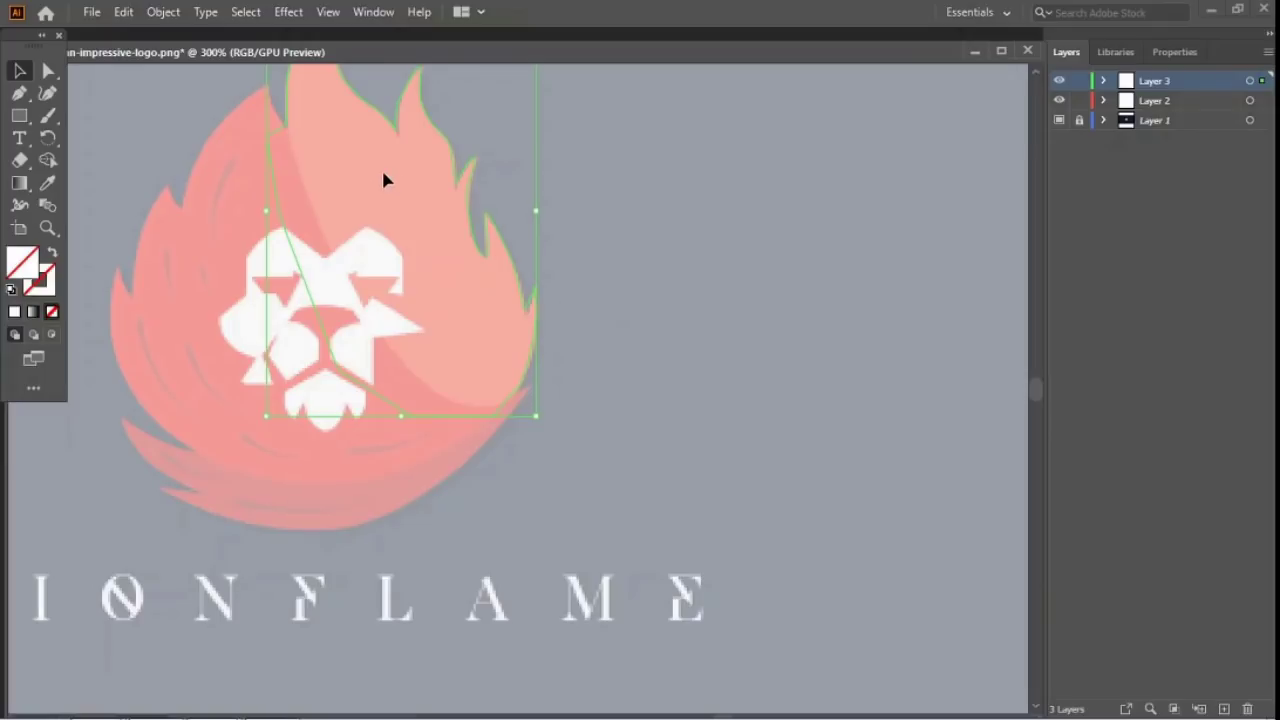
{"action": "left_click", "coordinate": [1058, 82]}
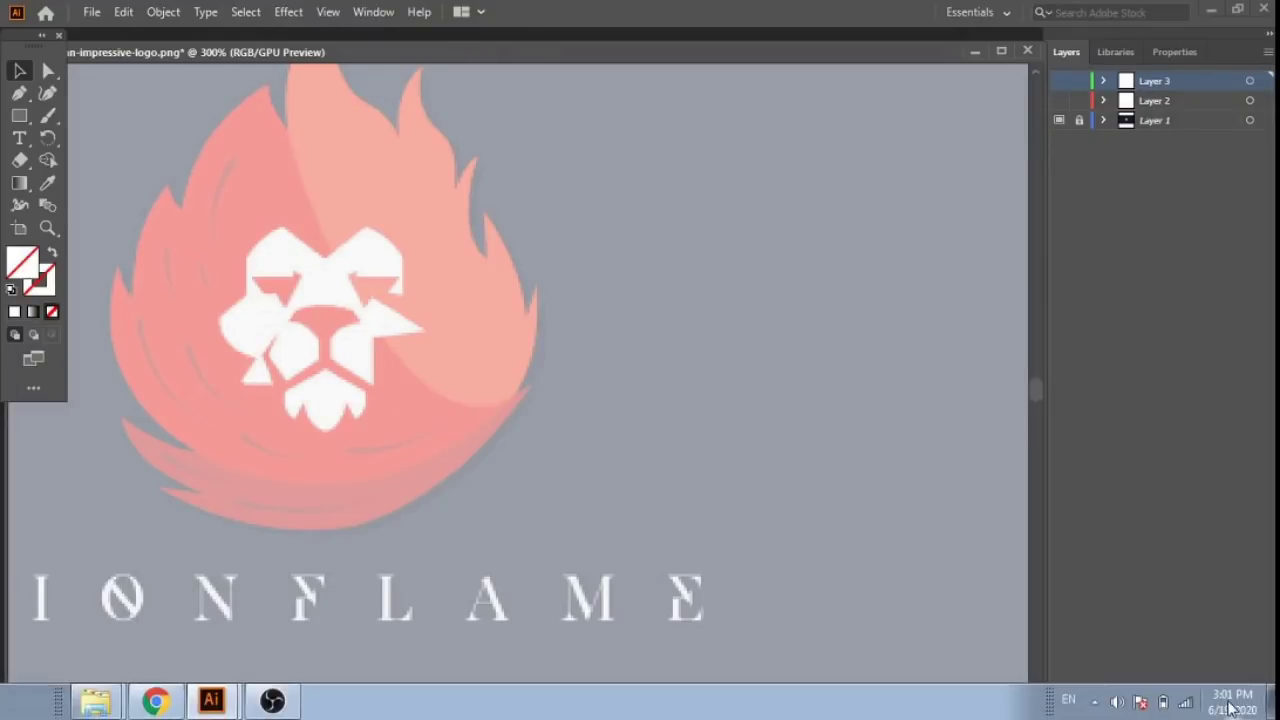
{"action": "left_click", "coordinate": [1224, 709]}
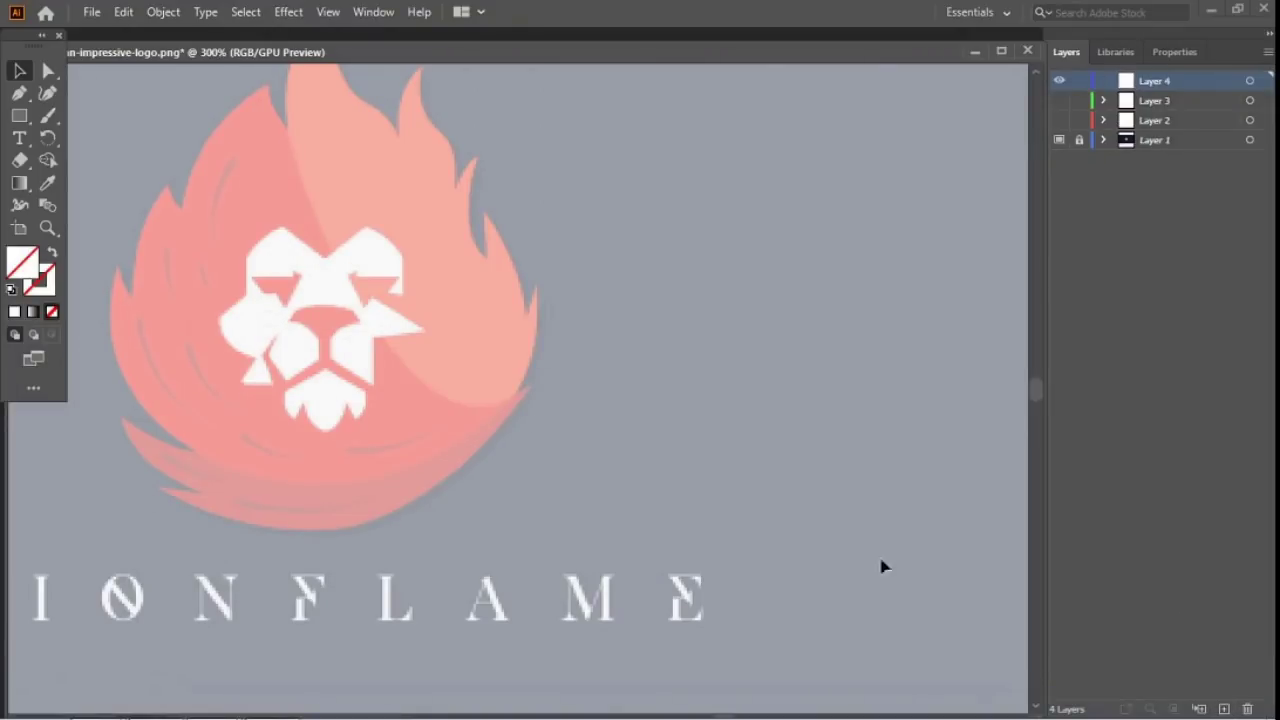
Step: Start a Pen path below the right eye's outer corner and trace the right brow over its peak to the forehead notch
{"action": "key", "text": "z"}
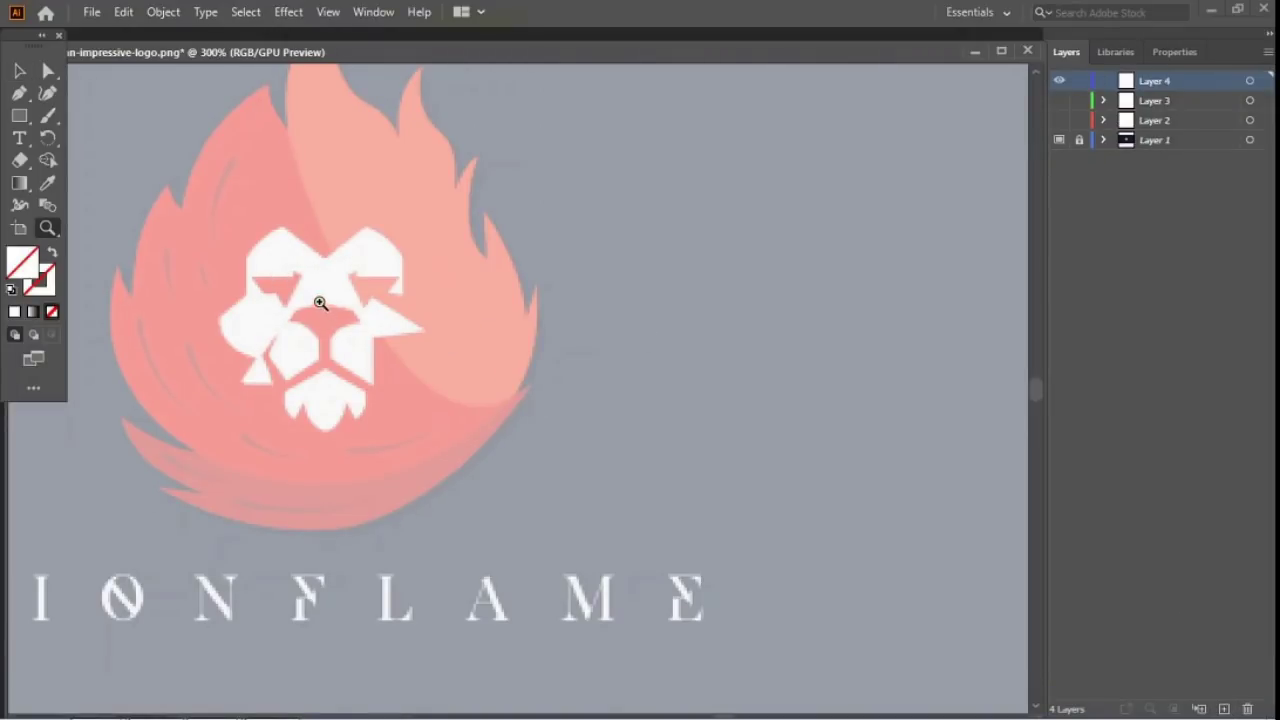
{"action": "left_click", "coordinate": [328, 305]}
{"action": "left_click", "coordinate": [539, 416]}
{"action": "scroll", "coordinate": [430, 449], "scroll_direction": "down", "scroll_amount": 3}
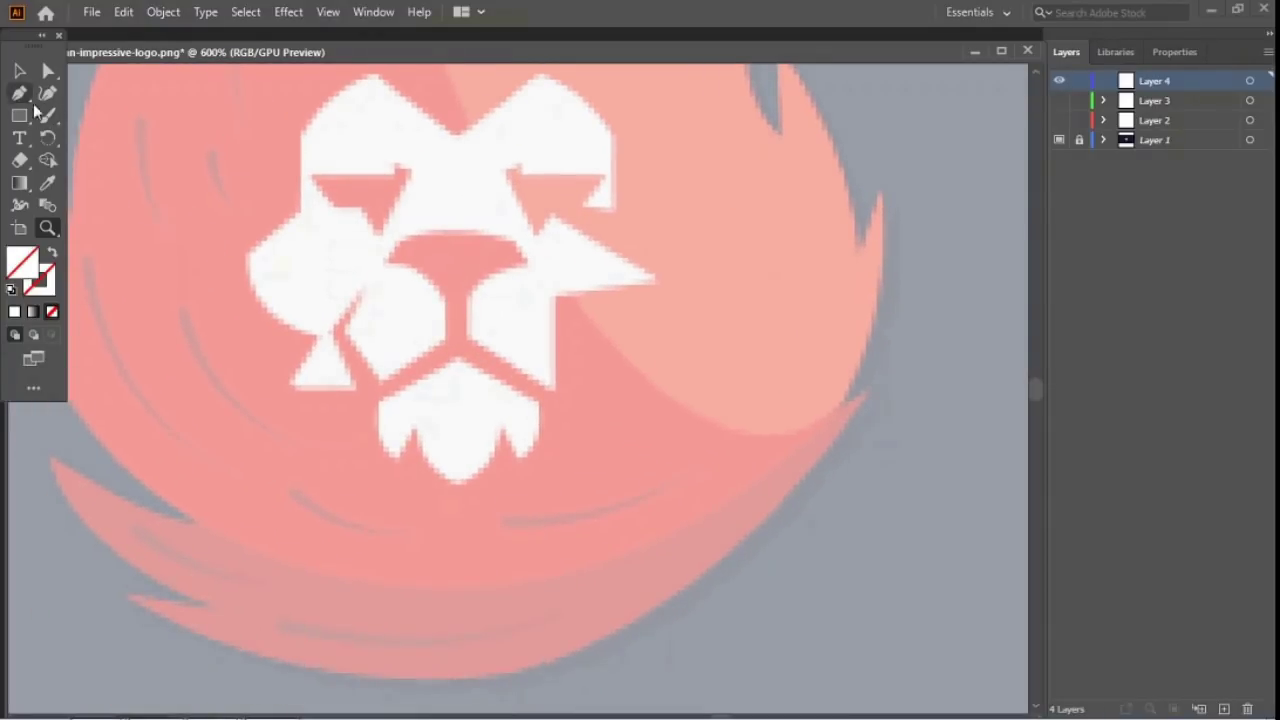
{"action": "left_click", "coordinate": [19, 93]}
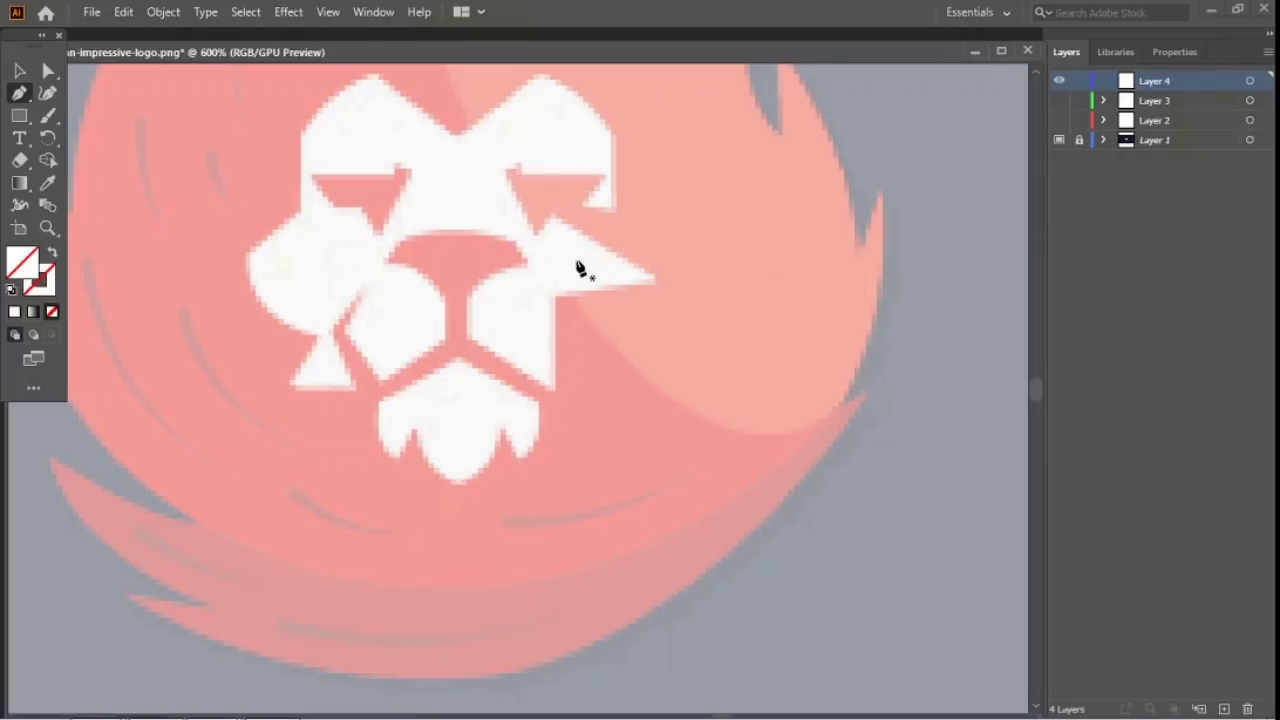
{"action": "left_click", "coordinate": [584, 204]}
{"action": "left_click", "coordinate": [613, 204]}
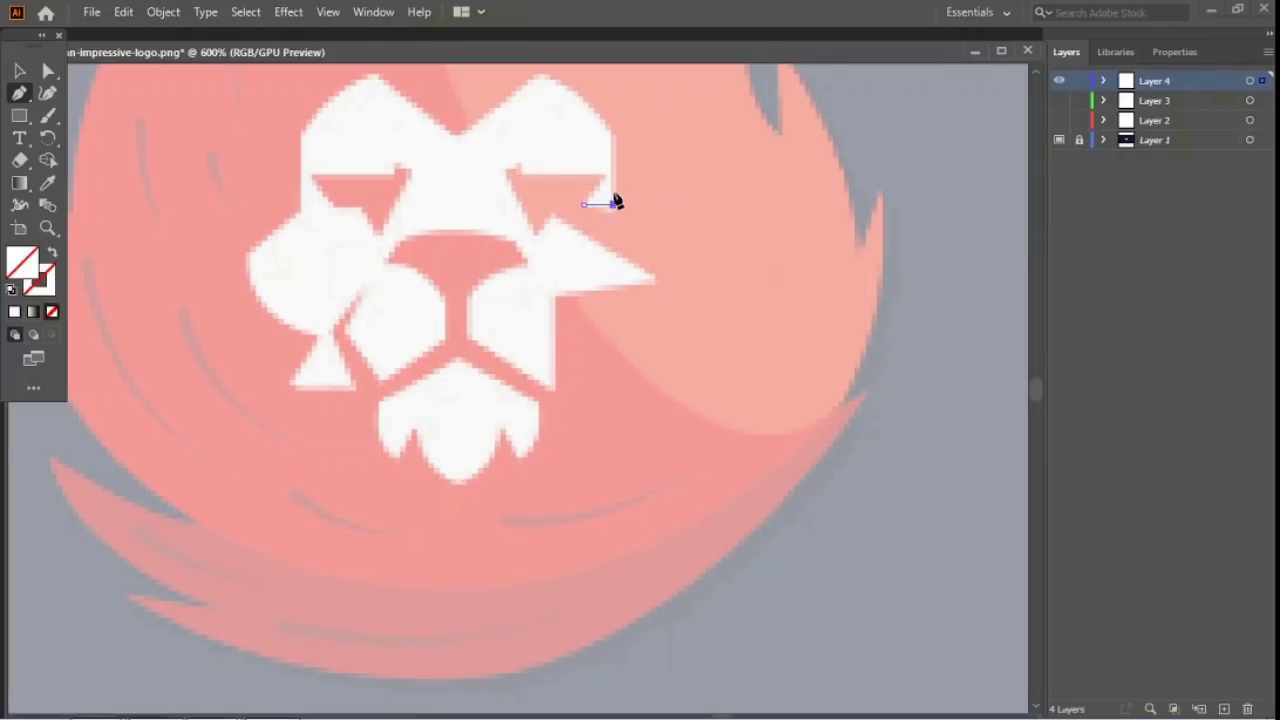
{"action": "left_click", "coordinate": [613, 134]}
{"action": "scroll", "coordinate": [534, 91], "scroll_direction": "up", "scroll_amount": 3}
{"action": "left_click_drag", "start_coordinate": [542, 79], "coordinate": [537, 200]}
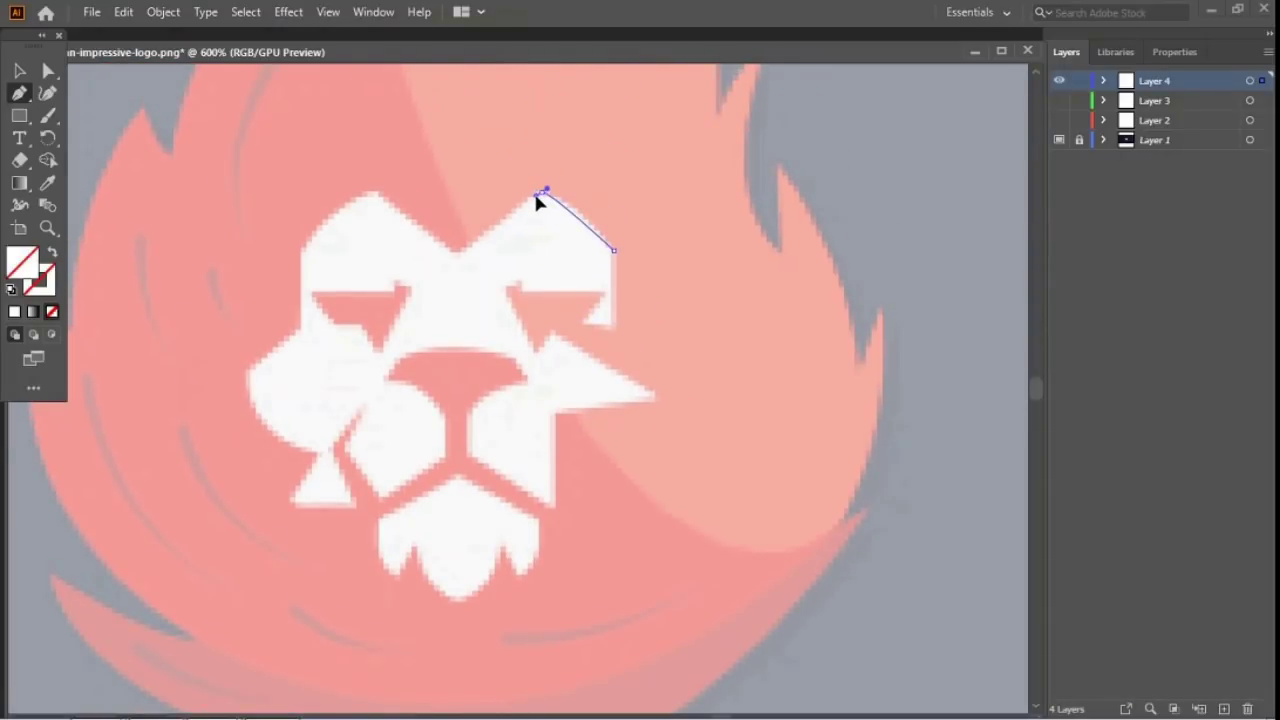
{"action": "left_click", "coordinate": [461, 247]}
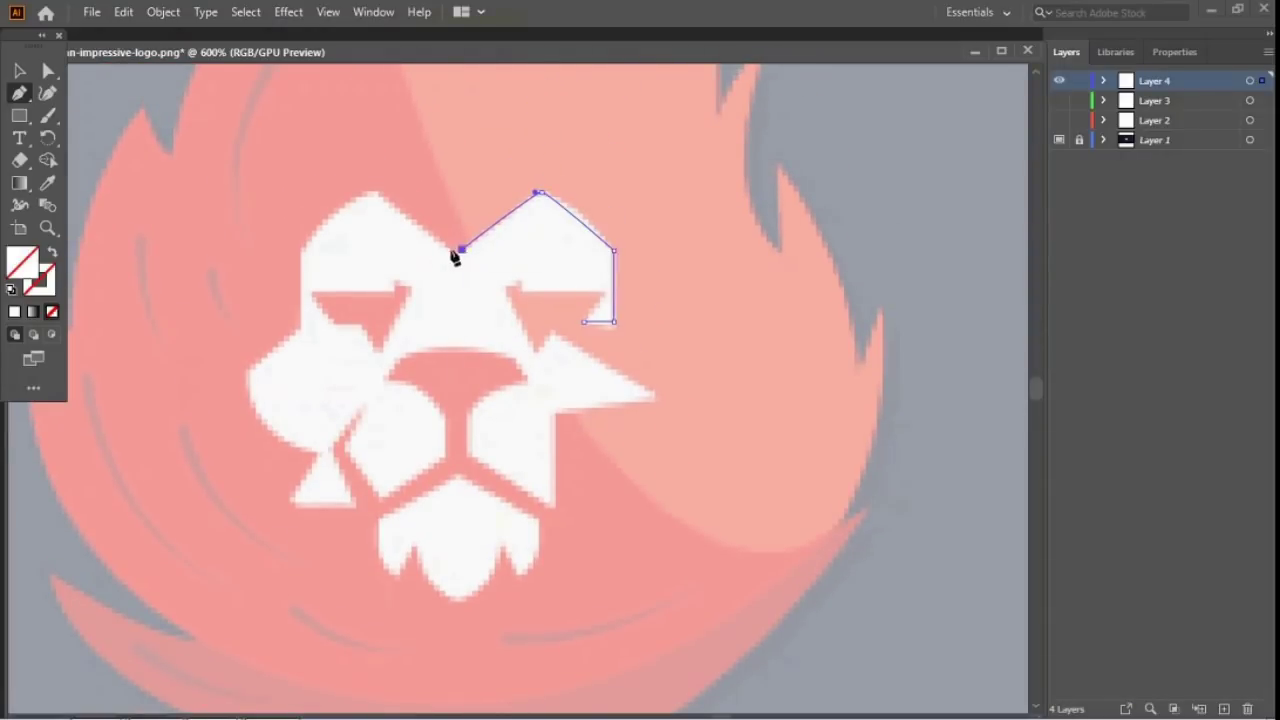
Step: Trace the left brow over its peak with a curved outer edge, and continue down to the left cheek's outermost corner
{"action": "left_click", "coordinate": [376, 191]}
{"action": "left_click_drag", "start_coordinate": [297, 238], "coordinate": [280, 281]}
{"action": "left_click", "coordinate": [299, 246]}
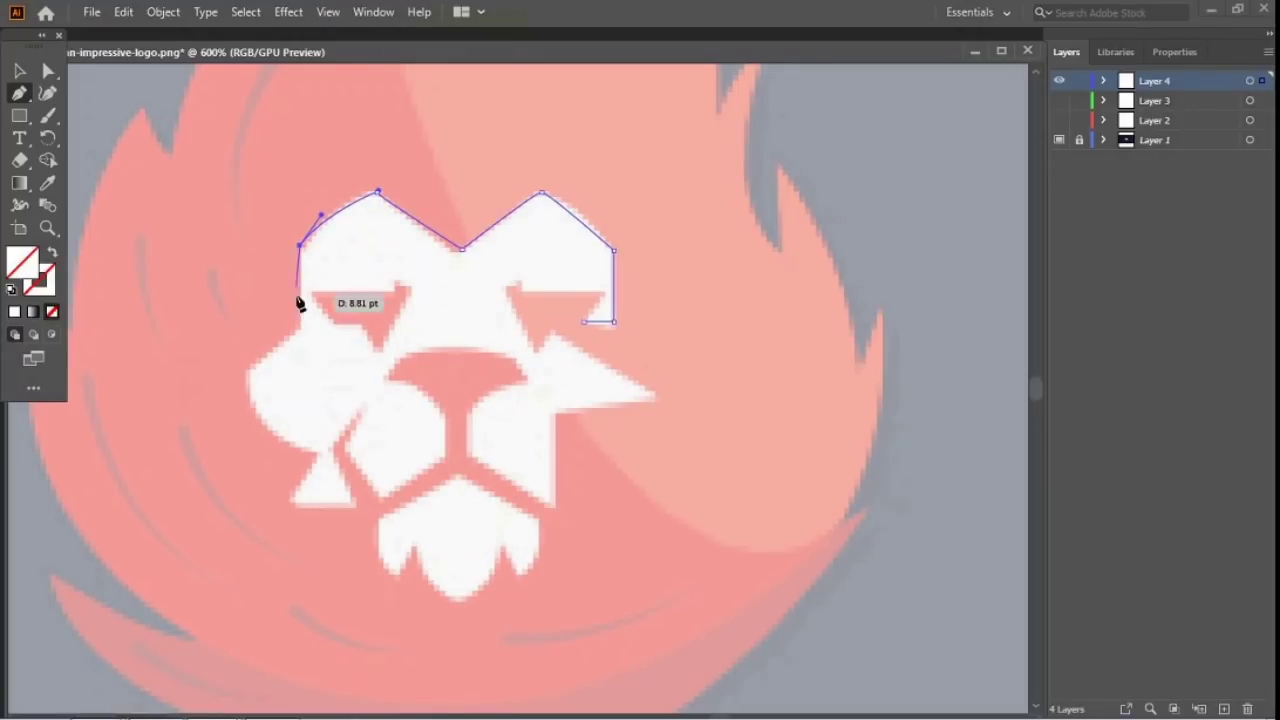
{"action": "left_click", "coordinate": [299, 322]}
{"action": "left_click", "coordinate": [250, 376]}
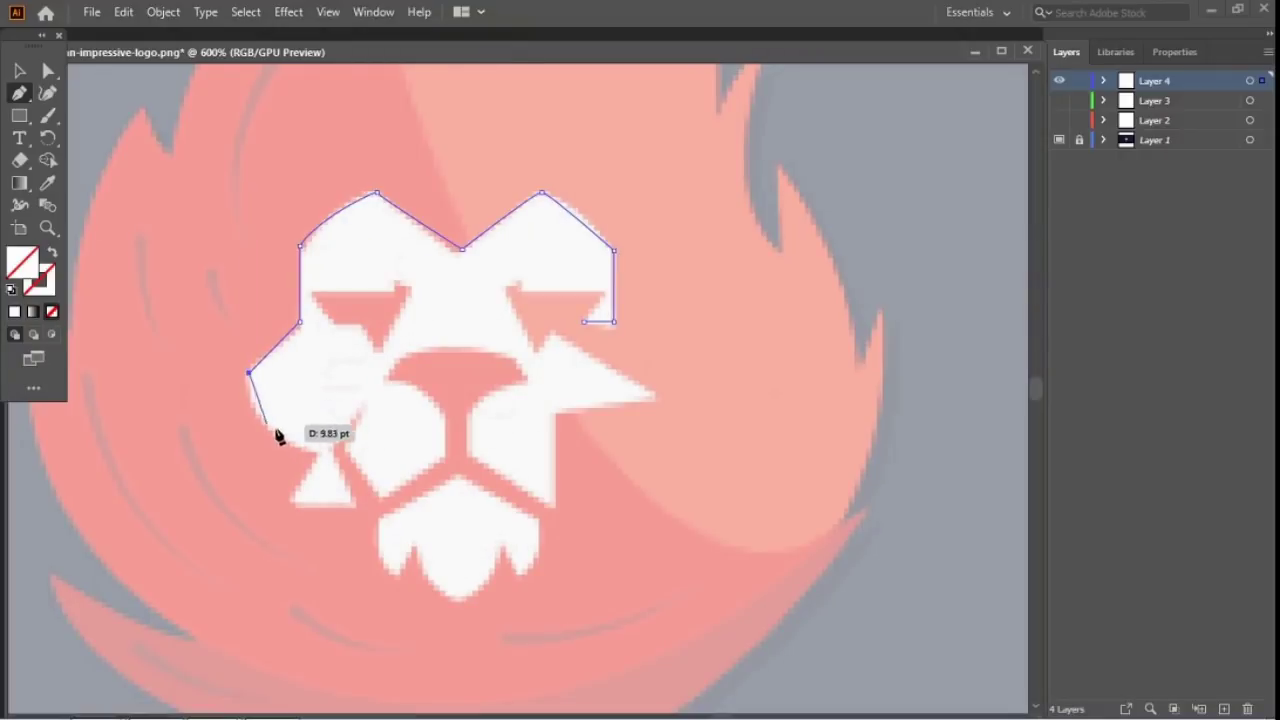
Step: Trace the left cheek's curved underside, the triangular tuft below it, and the narrow gap up beside the muzzle
{"action": "left_click_drag", "start_coordinate": [312, 453], "coordinate": [355, 449]}
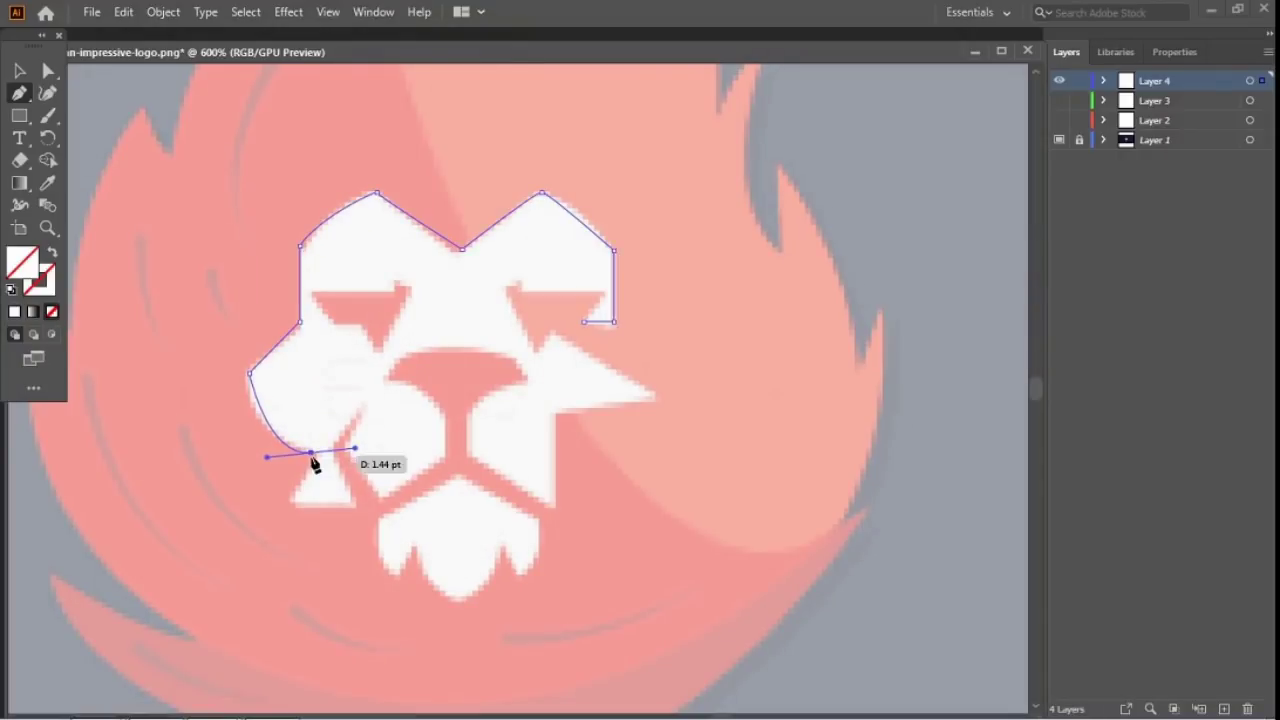
{"action": "left_click", "coordinate": [311, 453]}
{"action": "left_click_drag", "start_coordinate": [290, 498], "coordinate": [357, 511]}
{"action": "left_click", "coordinate": [356, 503]}
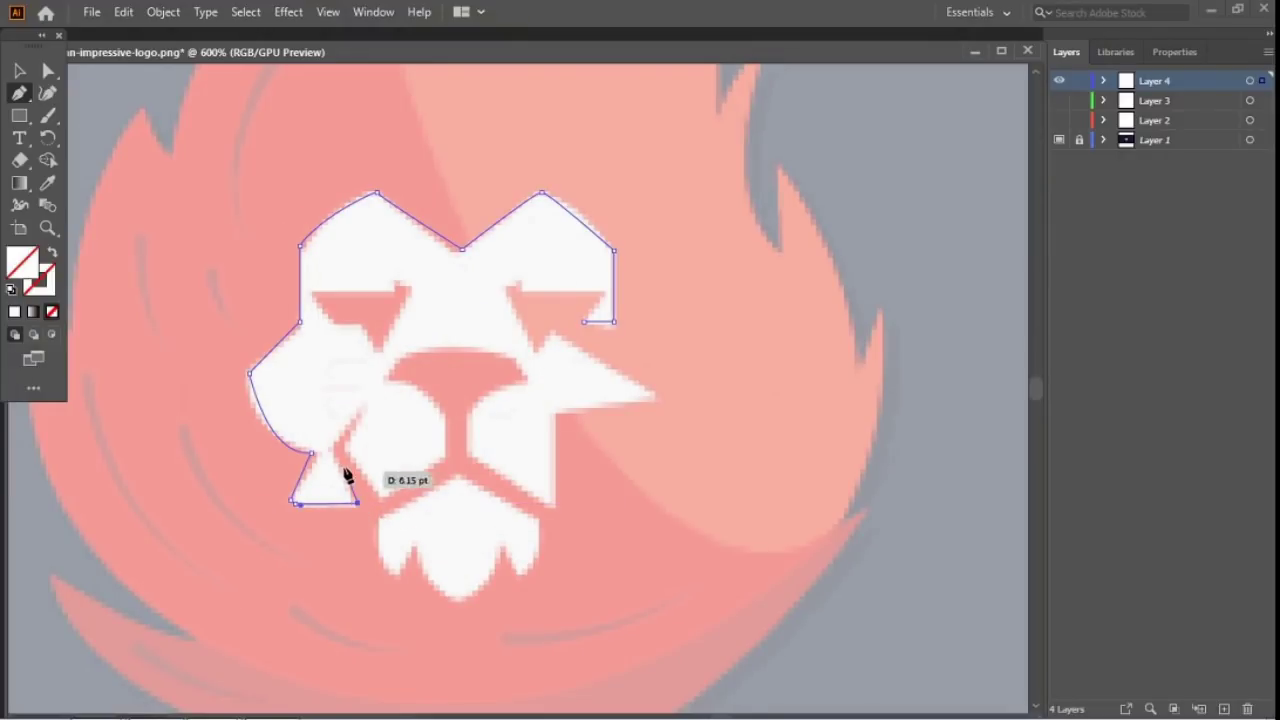
{"action": "left_click", "coordinate": [332, 447]}
{"action": "mouse_move", "coordinate": [365, 405]}
{"action": "left_mouse_down"}
{"action": "mouse_move", "coordinate": [343, 443]}
{"action": "mouse_move", "coordinate": [358, 415]}
{"action": "left_mouse_up"}
{"action": "left_click", "coordinate": [358, 414]}
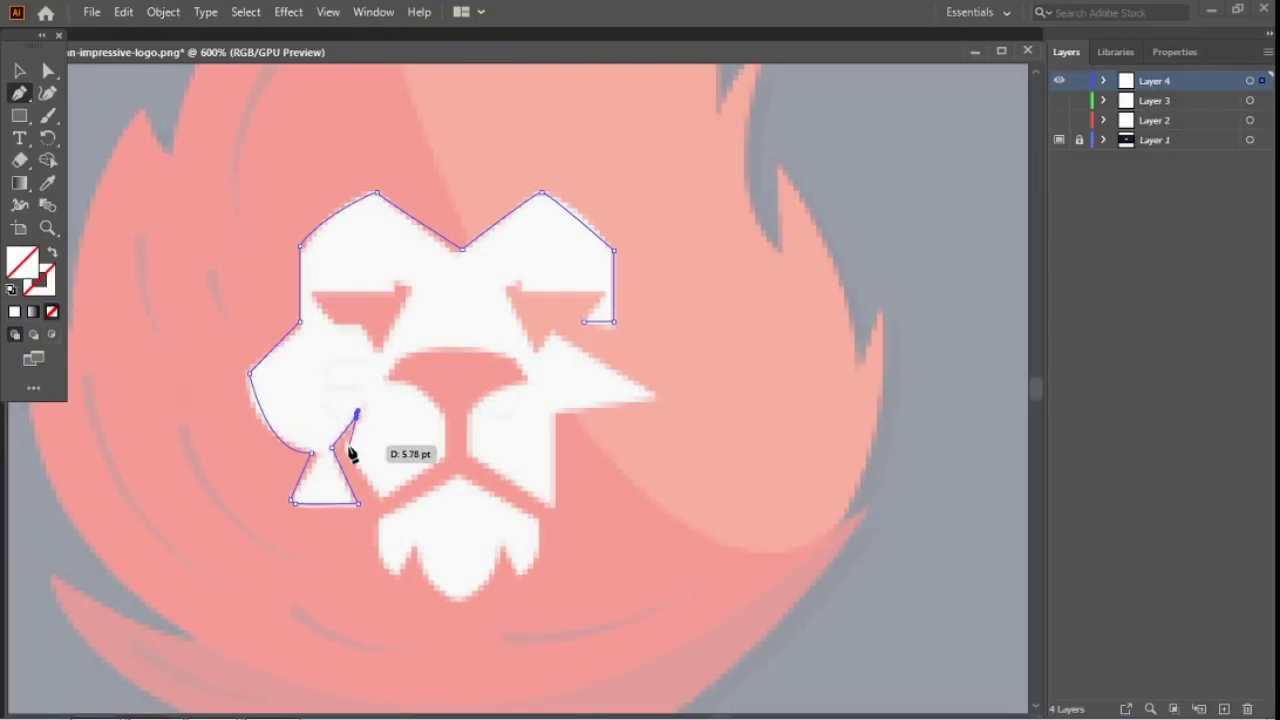
Step: Trace around the left muzzle pad and up to the nose's left corner
{"action": "left_click", "coordinate": [345, 448]}
{"action": "left_click", "coordinate": [382, 495]}
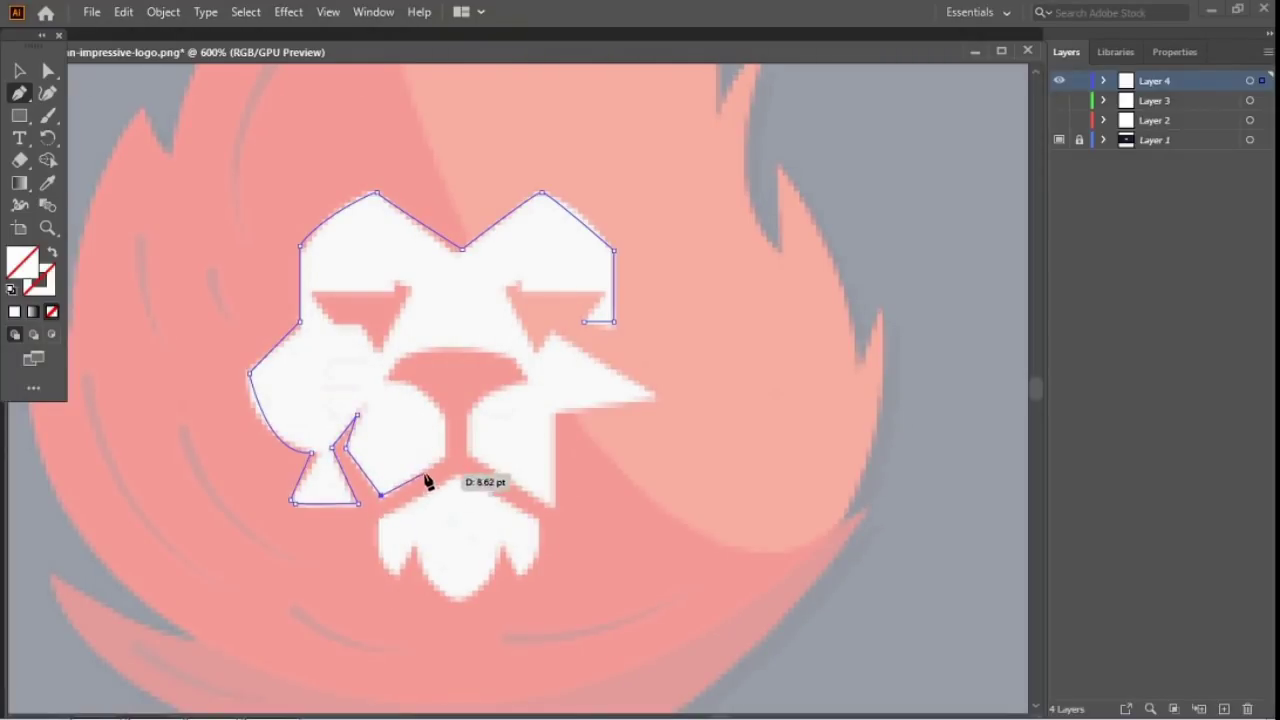
{"action": "left_click", "coordinate": [443, 456]}
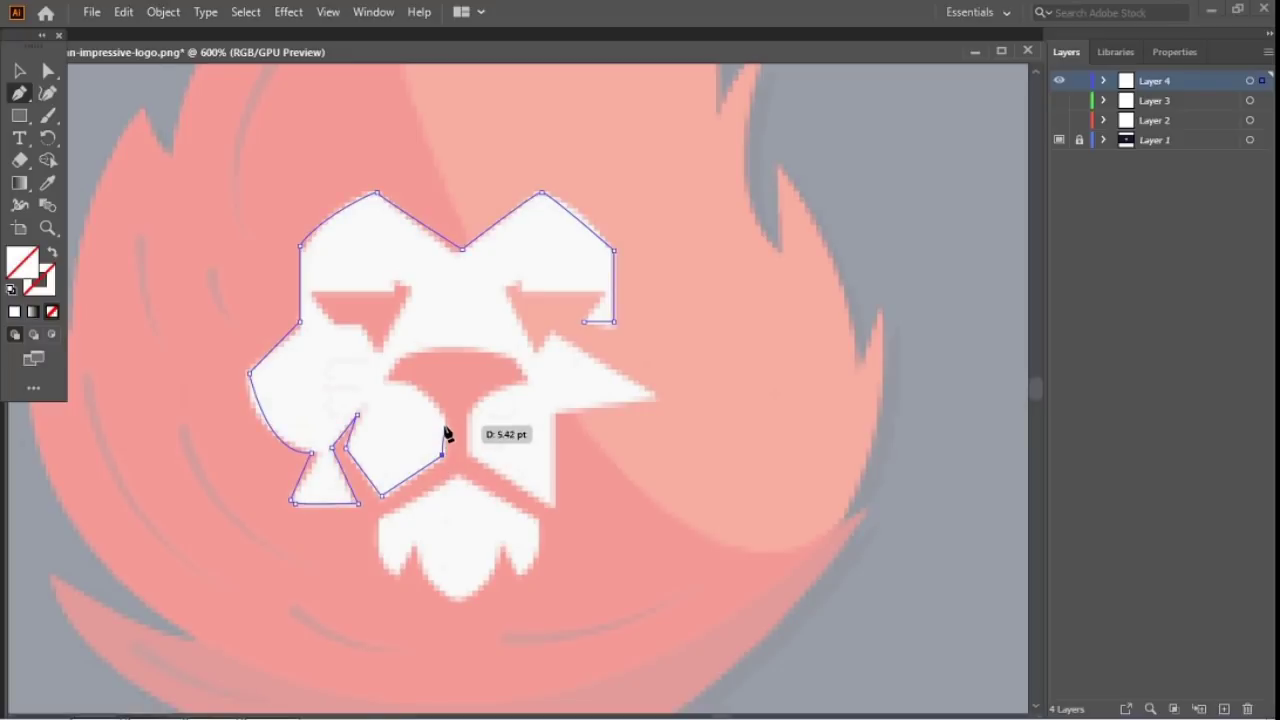
{"action": "left_click_drag", "start_coordinate": [371, 378], "coordinate": [410, 360]}
Step: Trace the nose's top edge and curve down to its right corner
{"action": "left_click", "coordinate": [407, 354]}
{"action": "left_click_drag", "start_coordinate": [502, 366], "coordinate": [500, 354]}
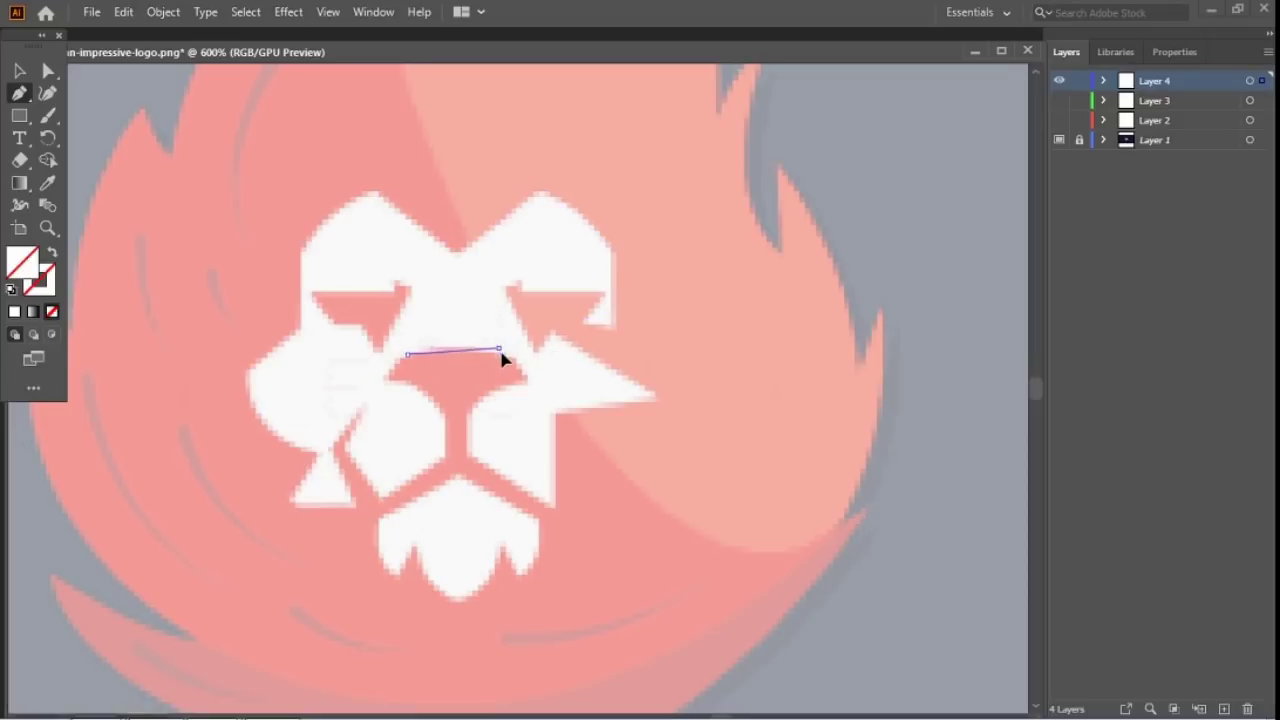
{"action": "left_click", "coordinate": [499, 348]}
{"action": "left_click", "coordinate": [512, 347]}
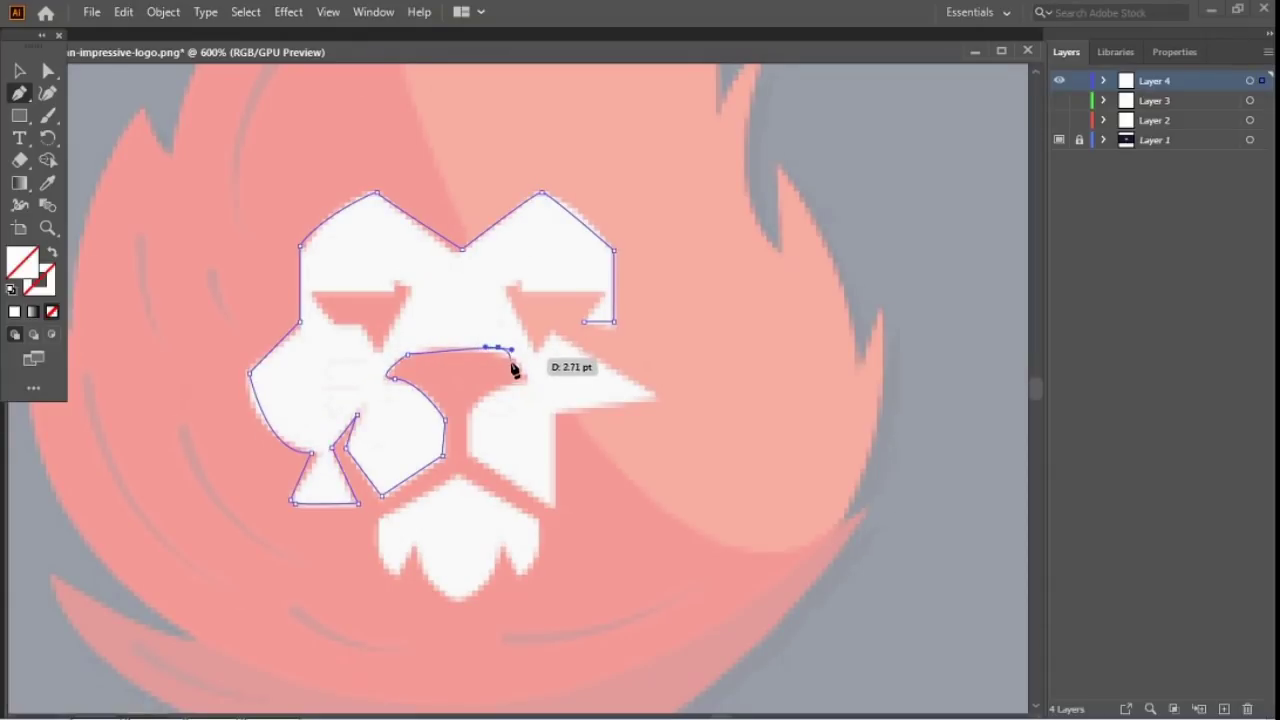
{"action": "left_click", "coordinate": [522, 374]}
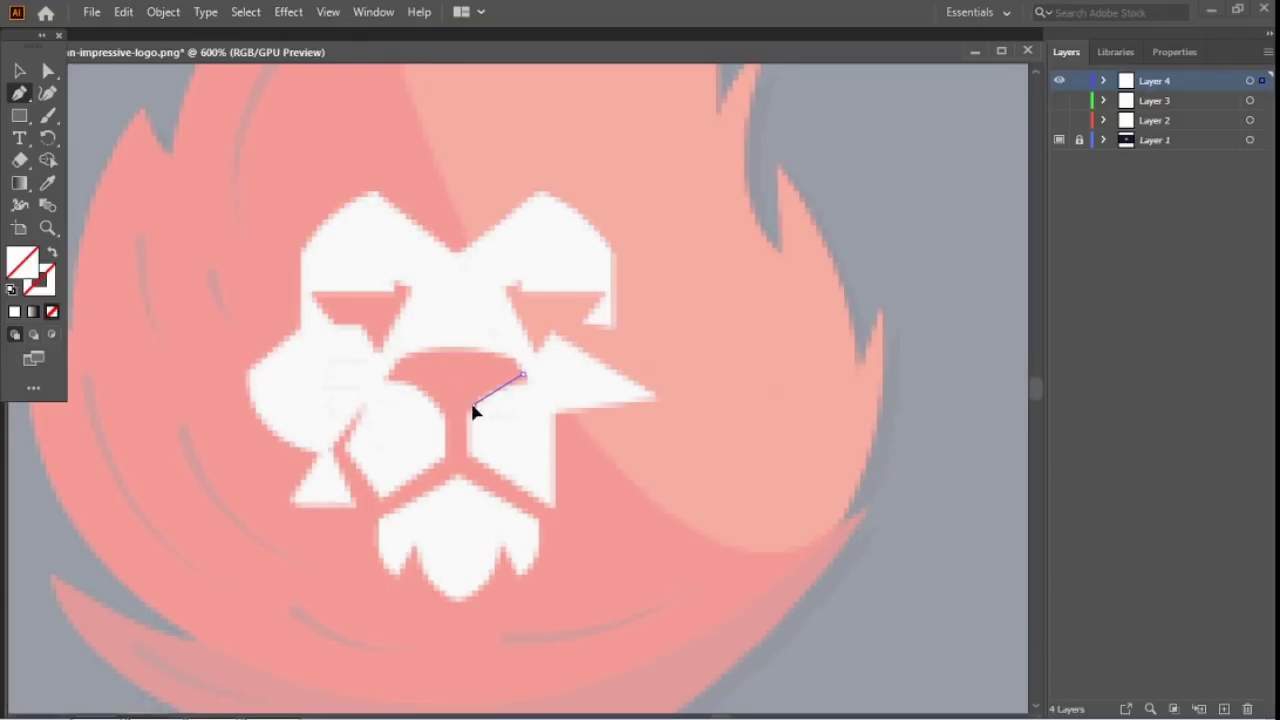
Step: Trace around the right muzzle pad and up to the inner corner beneath the right cheek spike
{"action": "left_click_drag", "start_coordinate": [472, 405], "coordinate": [468, 412]}
{"action": "left_click", "coordinate": [466, 449]}
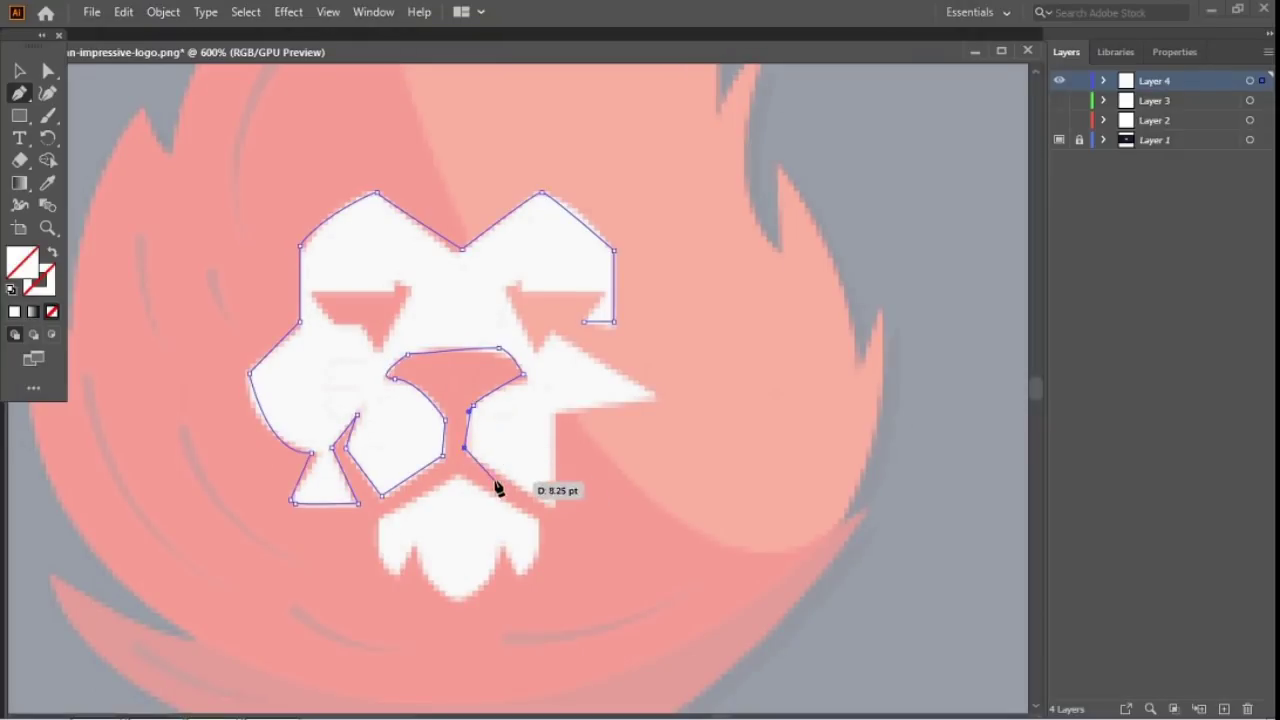
{"action": "left_click", "coordinate": [535, 495]}
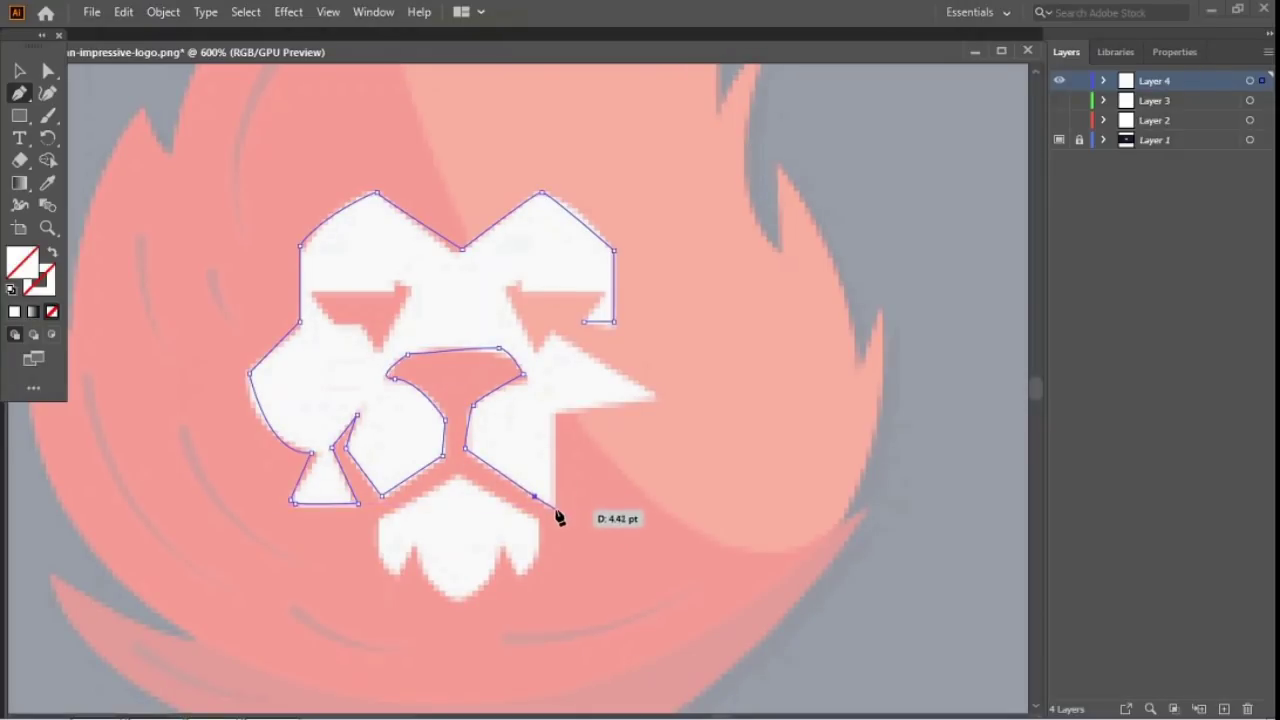
{"action": "left_click", "coordinate": [552, 503]}
{"action": "left_click", "coordinate": [556, 416]}
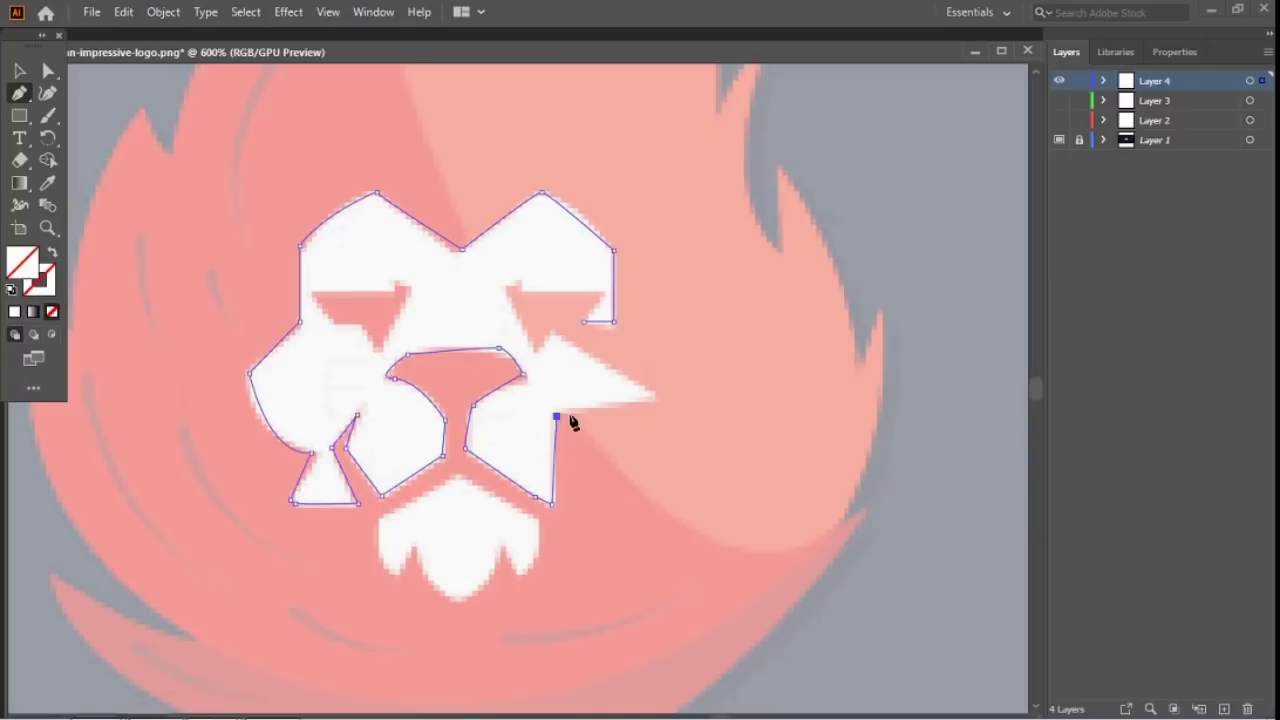
Step: Trace the right cheek spike and the right eye's notch, and close the main lion face outline
{"action": "left_click", "coordinate": [655, 397]}
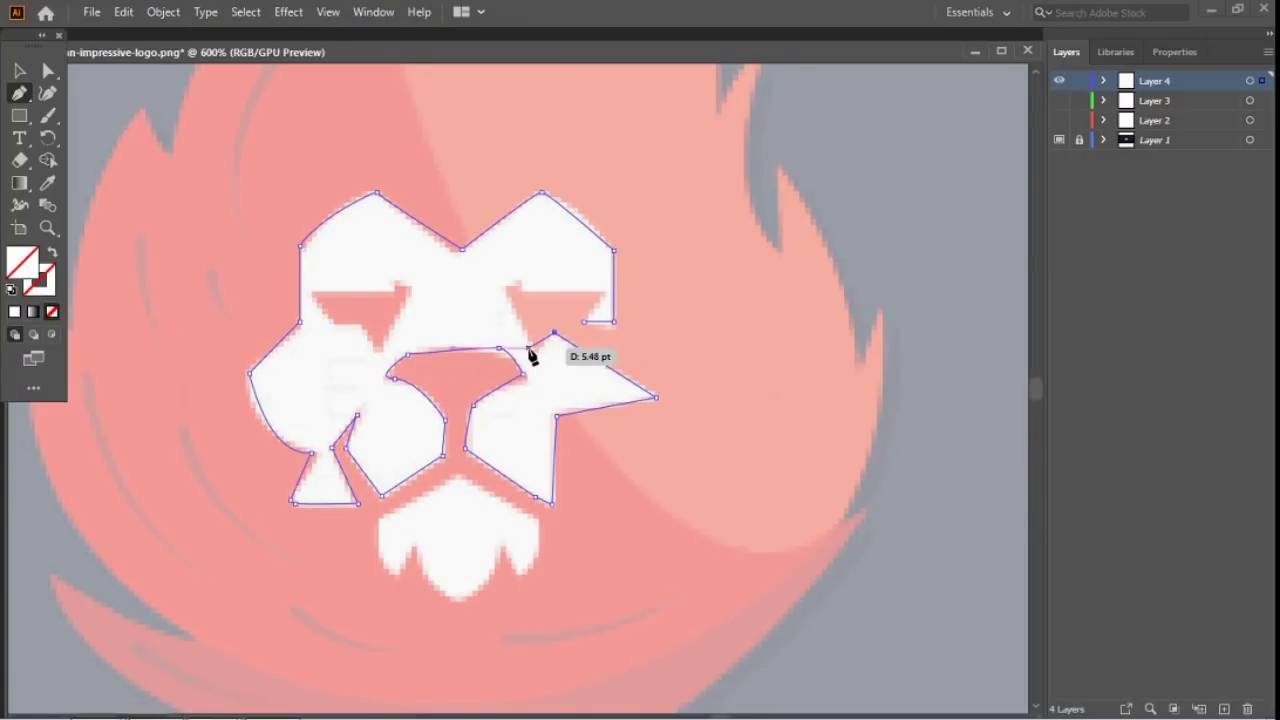
{"action": "left_click", "coordinate": [538, 351]}
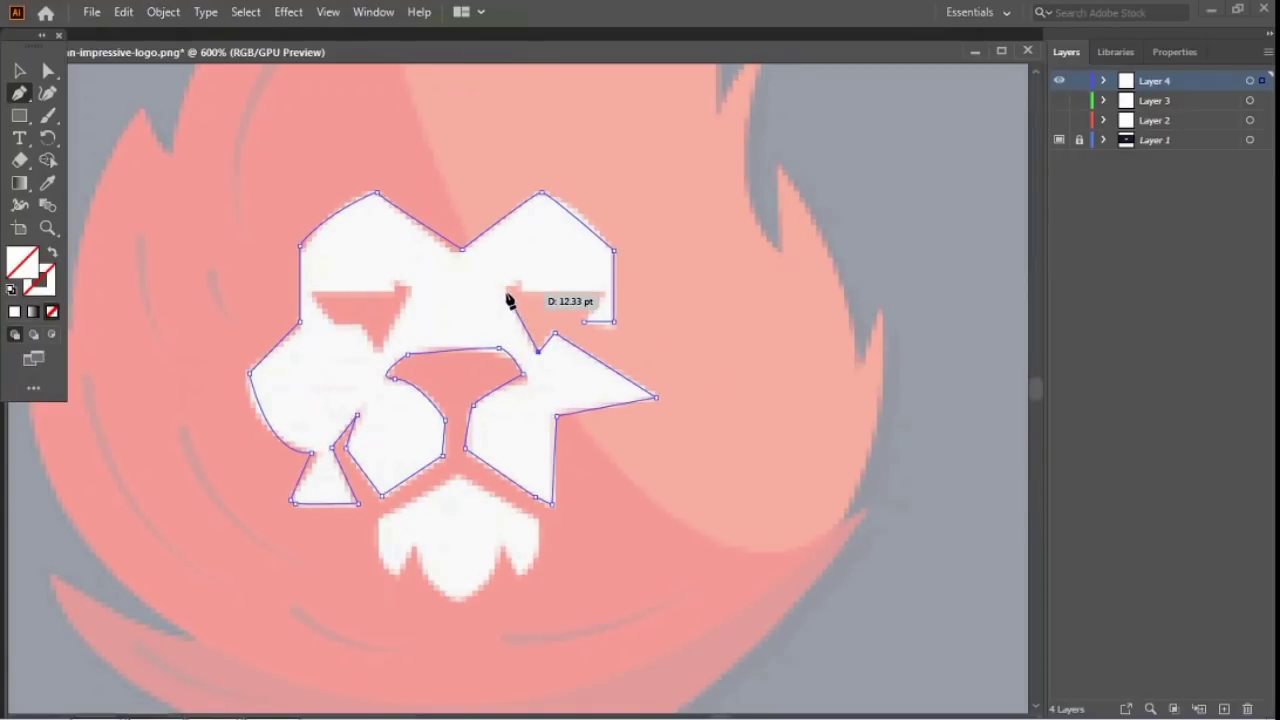
{"action": "left_click", "coordinate": [506, 292]}
{"action": "left_click", "coordinate": [562, 290]}
{"action": "left_click", "coordinate": [603, 295]}
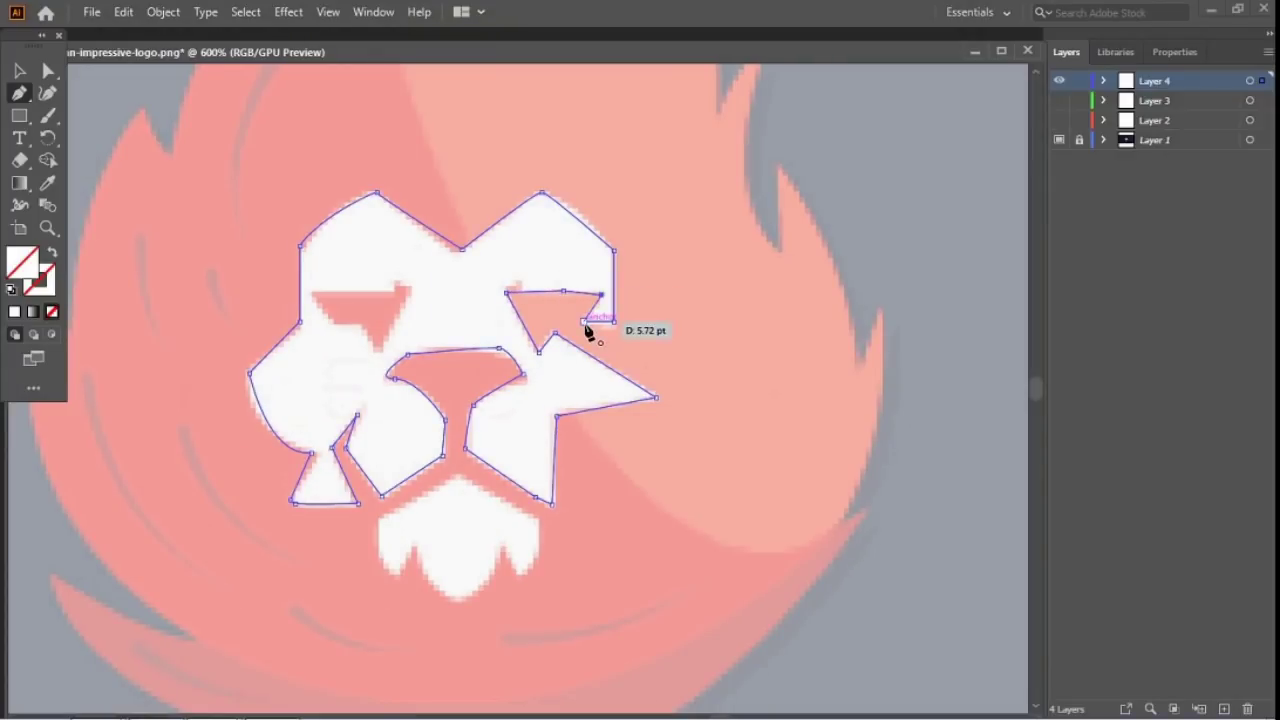
{"action": "left_click", "coordinate": [584, 321]}
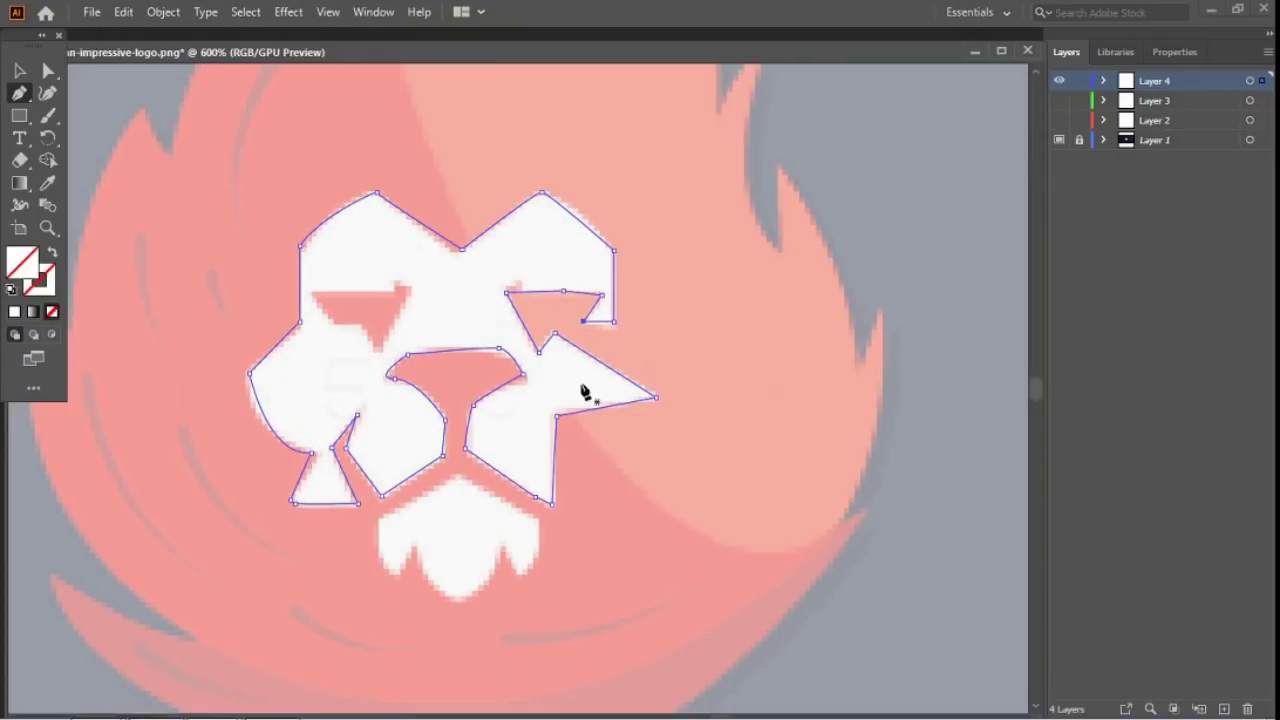
Step: Start a separate chin outline at its peak and trace its right side around the right tuft up to the notch
{"action": "left_click", "coordinate": [461, 477]}
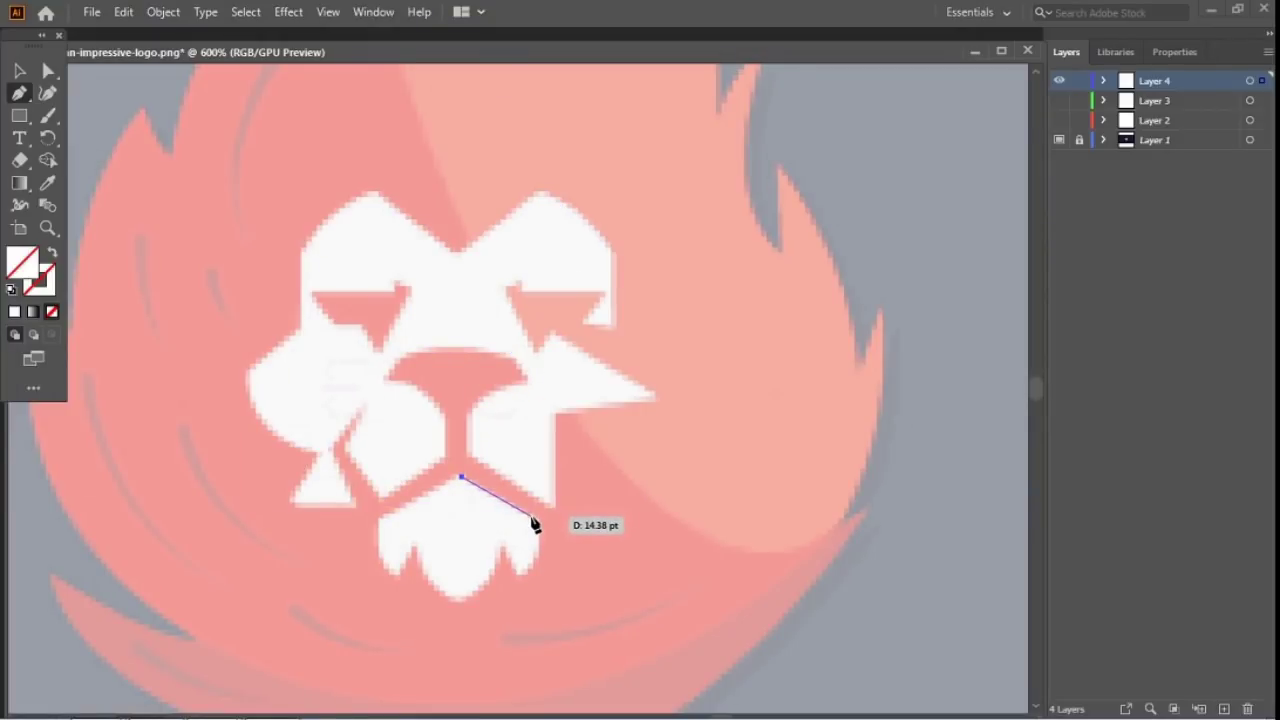
{"action": "left_click", "coordinate": [536, 518]}
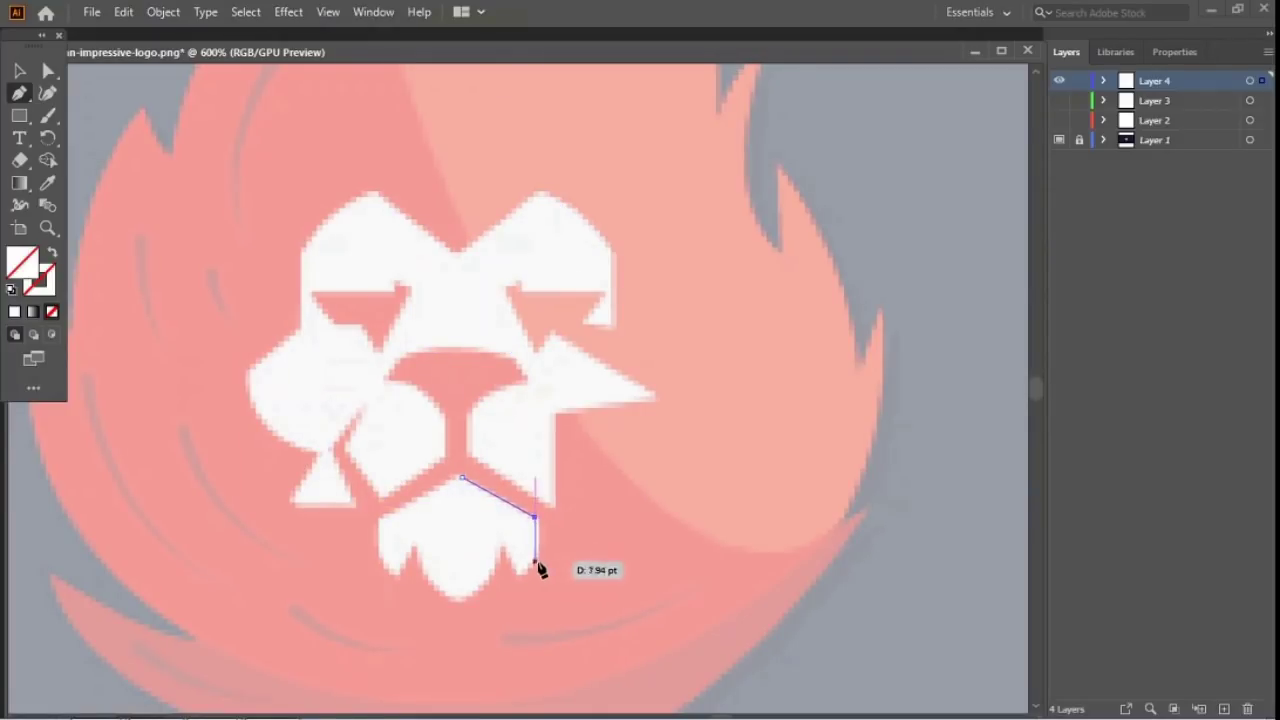
{"action": "left_click", "coordinate": [538, 555]}
{"action": "left_click", "coordinate": [522, 578]}
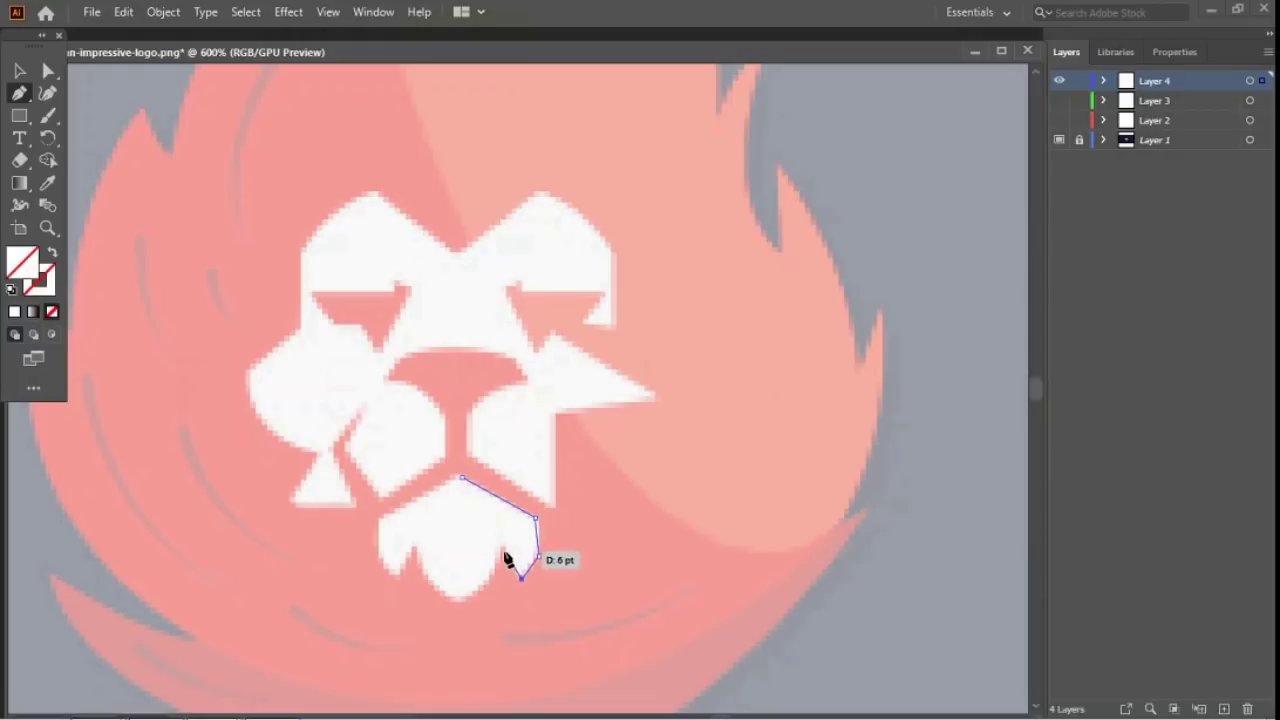
{"action": "left_click", "coordinate": [500, 548]}
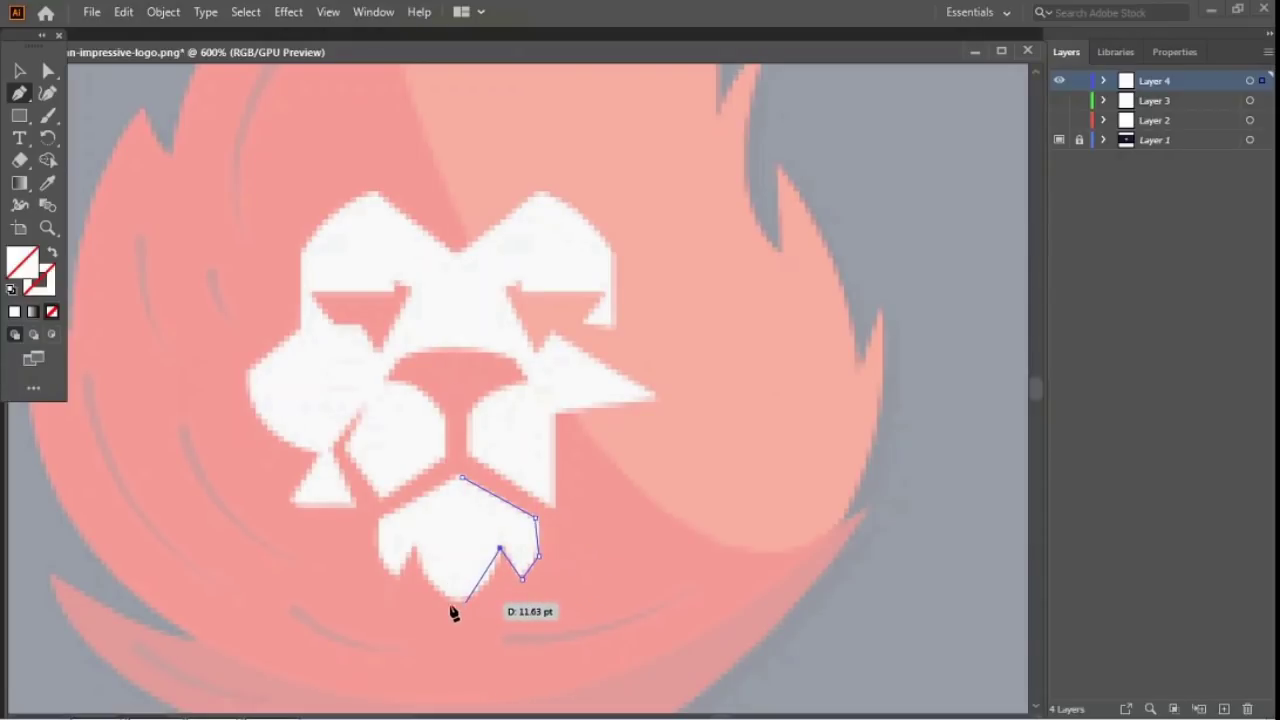
Step: Trace the chin's rounded middle lobe and left tuft, and close the chin outline at its peak
{"action": "left_click_drag", "start_coordinate": [466, 603], "coordinate": [425, 625]}
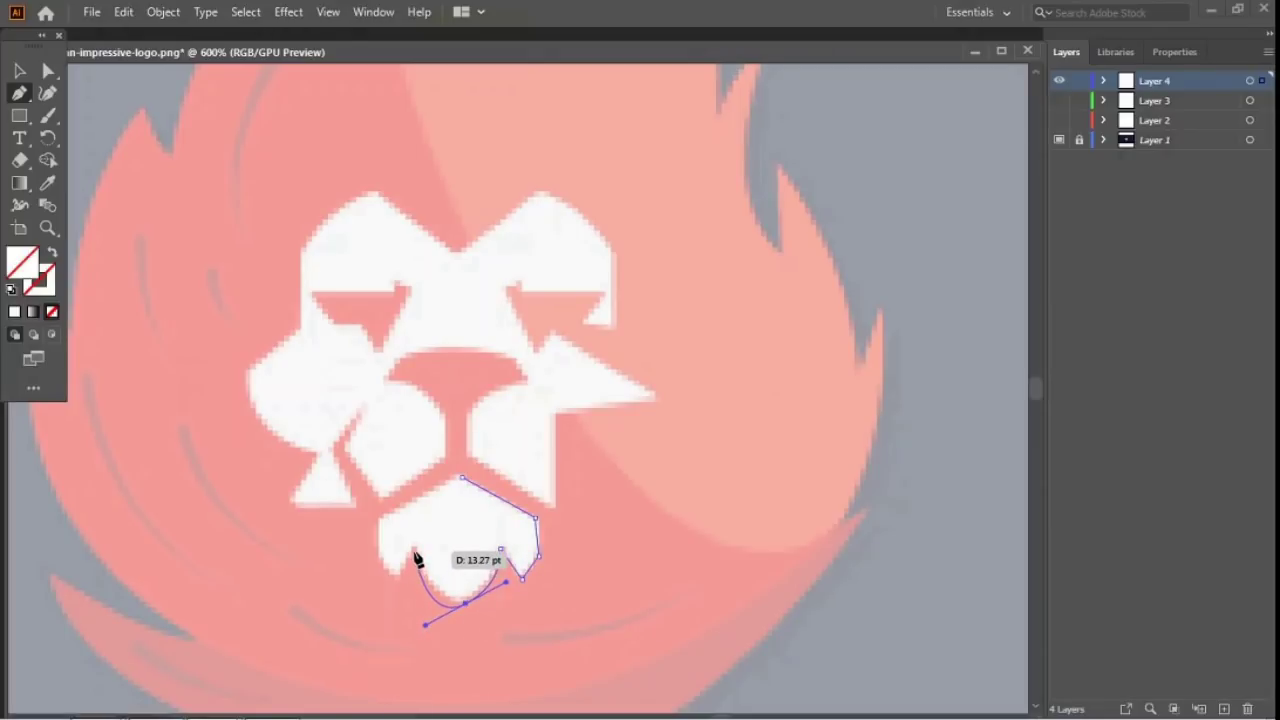
{"action": "left_click", "coordinate": [463, 603]}
{"action": "left_click", "coordinate": [407, 520]}
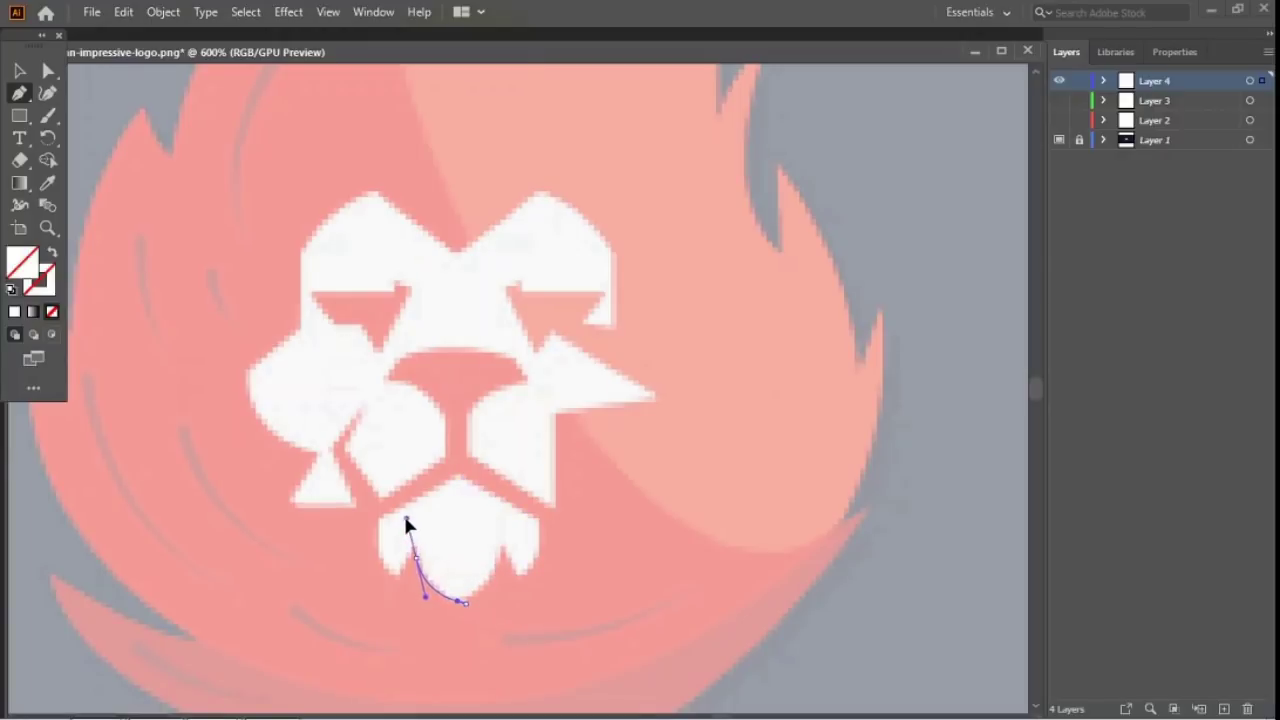
{"action": "key", "text": "ctrl+z"}
{"action": "left_click_drag", "start_coordinate": [410, 556], "coordinate": [380, 520]}
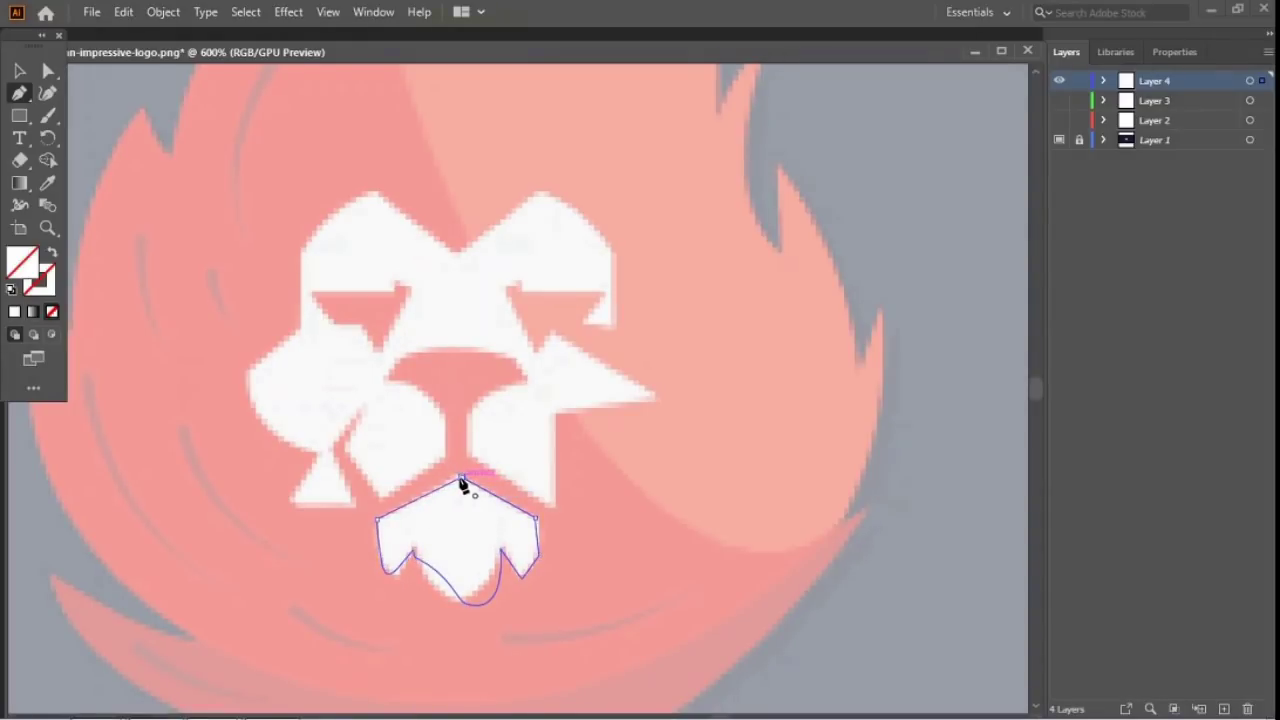
{"action": "left_click", "coordinate": [462, 482]}
Step: Reshape the curve beneath the chin's middle lobe to fit the template, and deselect the chin outline
{"action": "key", "text": "a"}
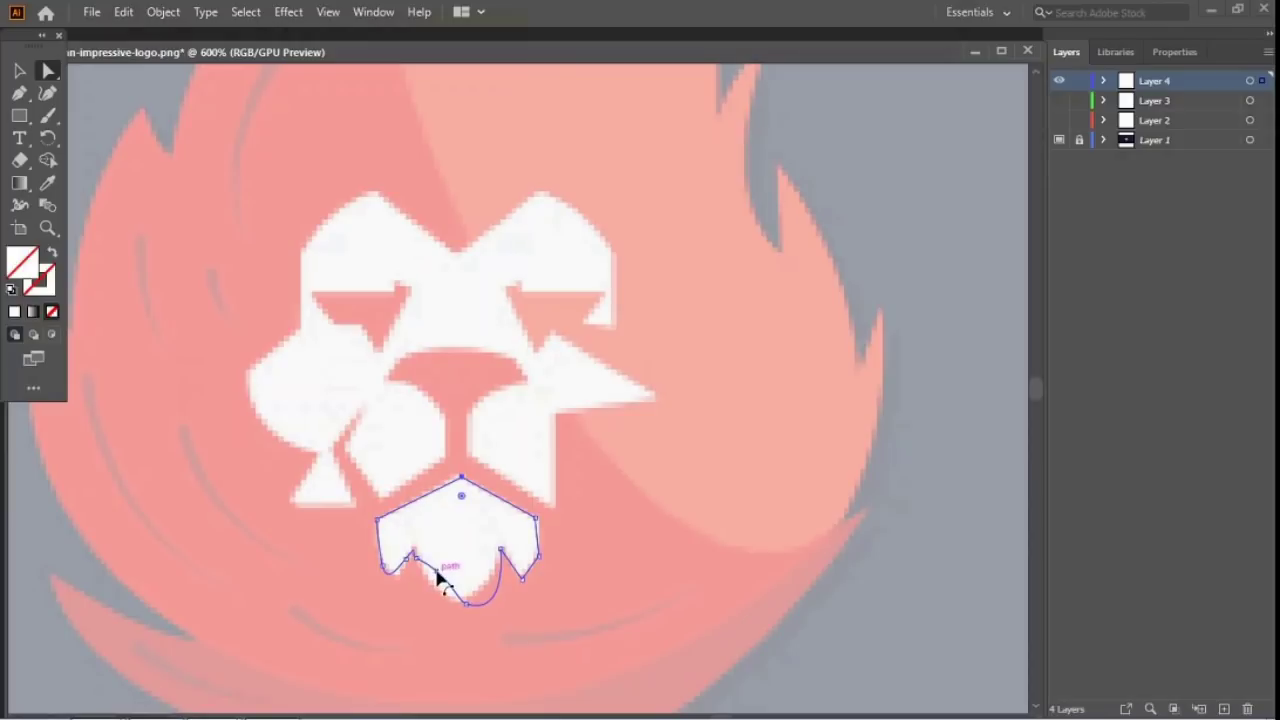
{"action": "mouse_move", "coordinate": [435, 585]}
{"action": "left_mouse_down"}
{"action": "mouse_move", "coordinate": [434, 597]}
{"action": "mouse_move", "coordinate": [466, 605]}
{"action": "mouse_move", "coordinate": [442, 598]}
{"action": "left_mouse_up"}
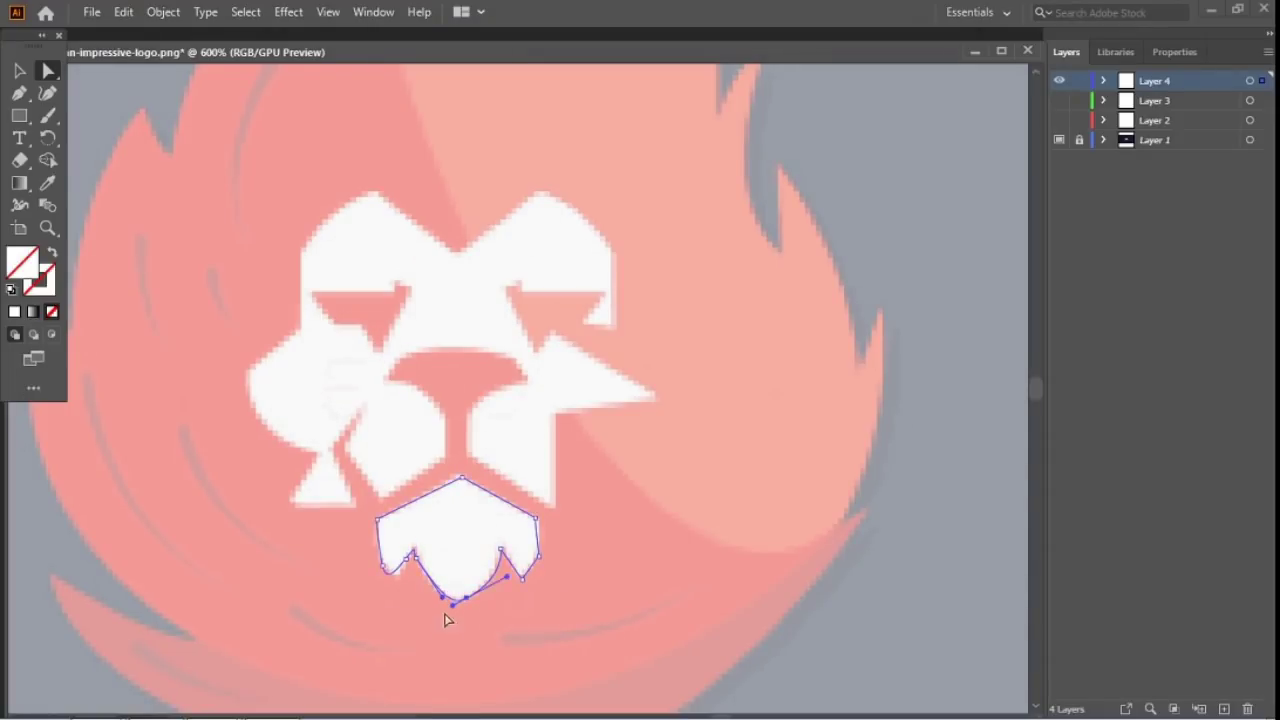
{"action": "left_click", "coordinate": [20, 71]}
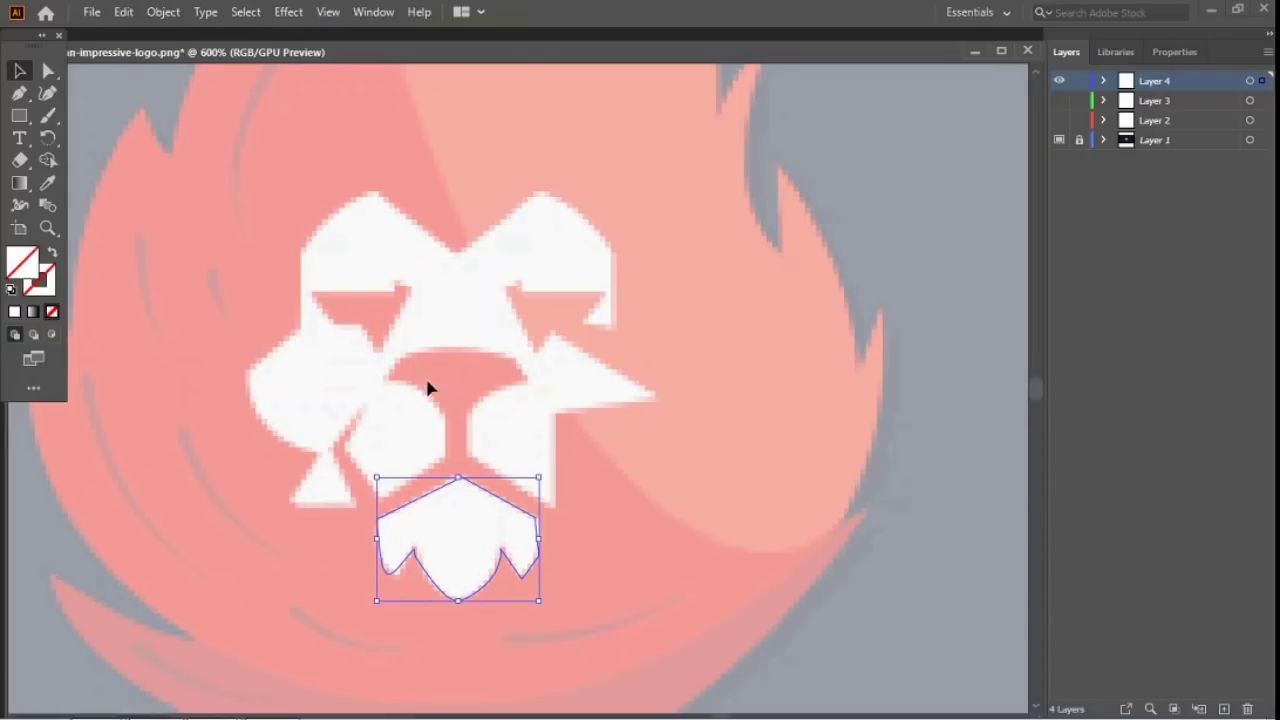
{"action": "left_click", "coordinate": [451, 325]}
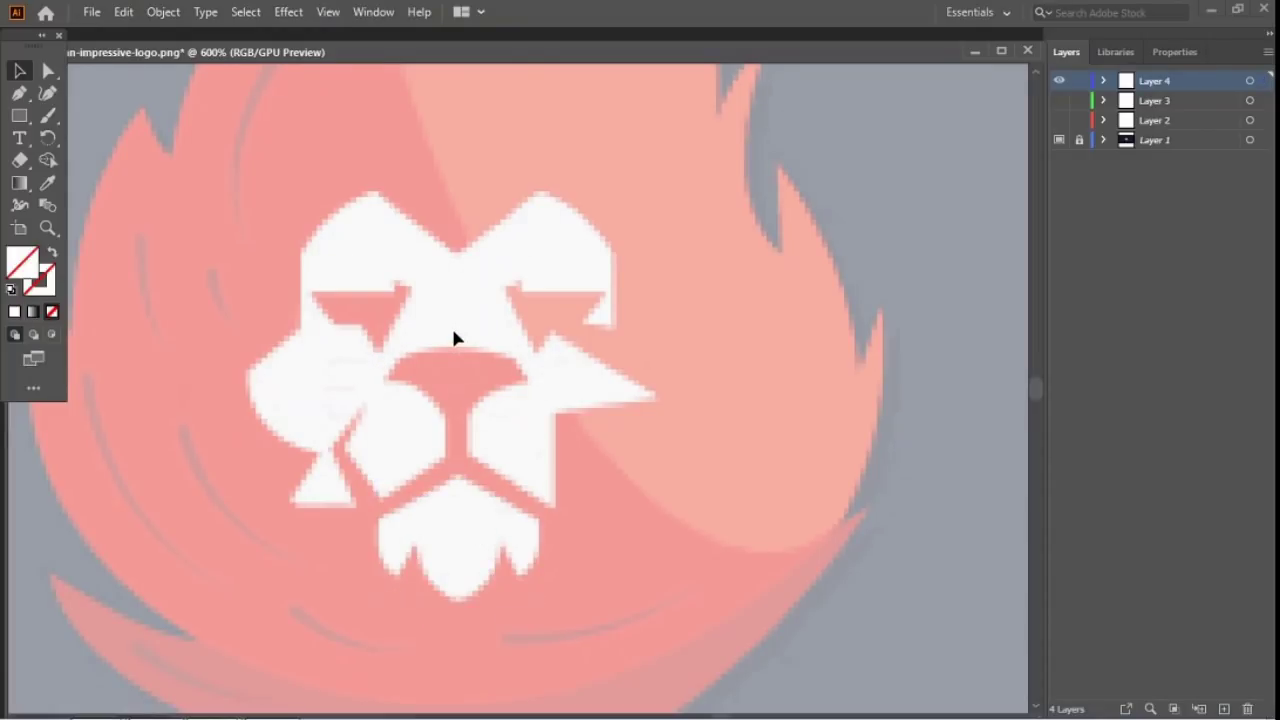
{"action": "left_click", "coordinate": [1059, 80]}
{"action": "left_click", "coordinate": [1059, 80]}
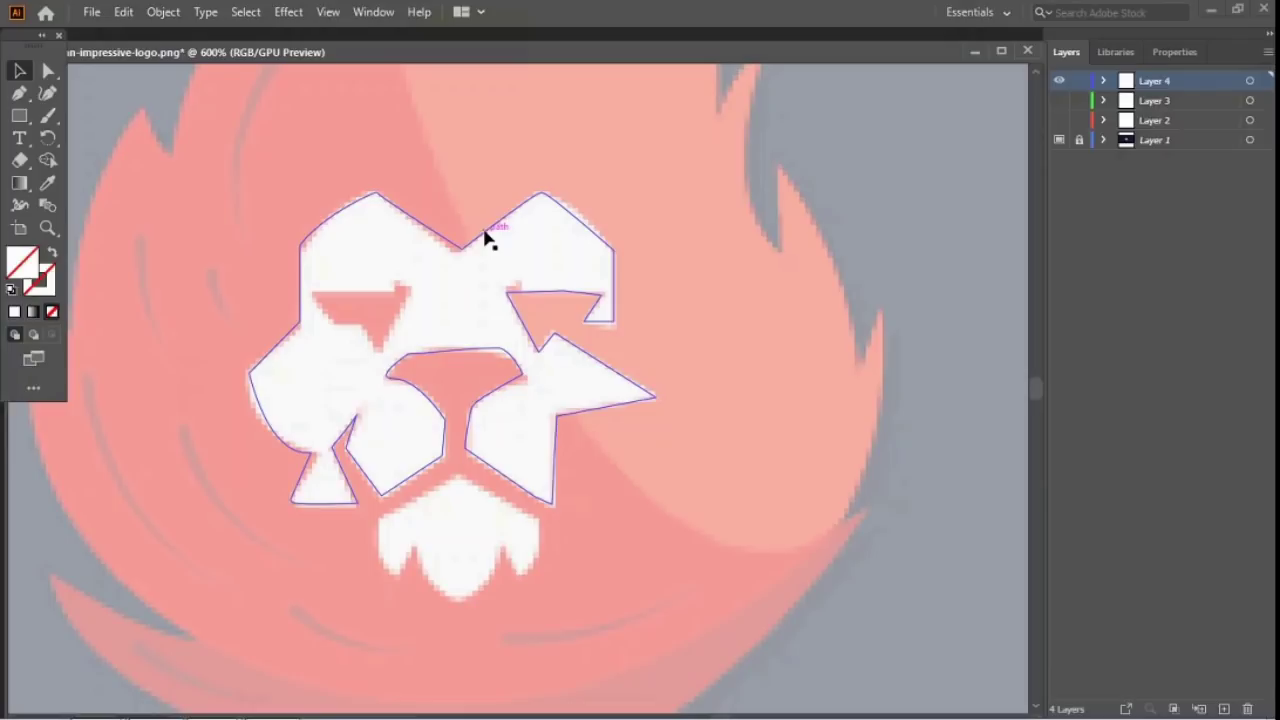
{"action": "left_click", "coordinate": [363, 305]}
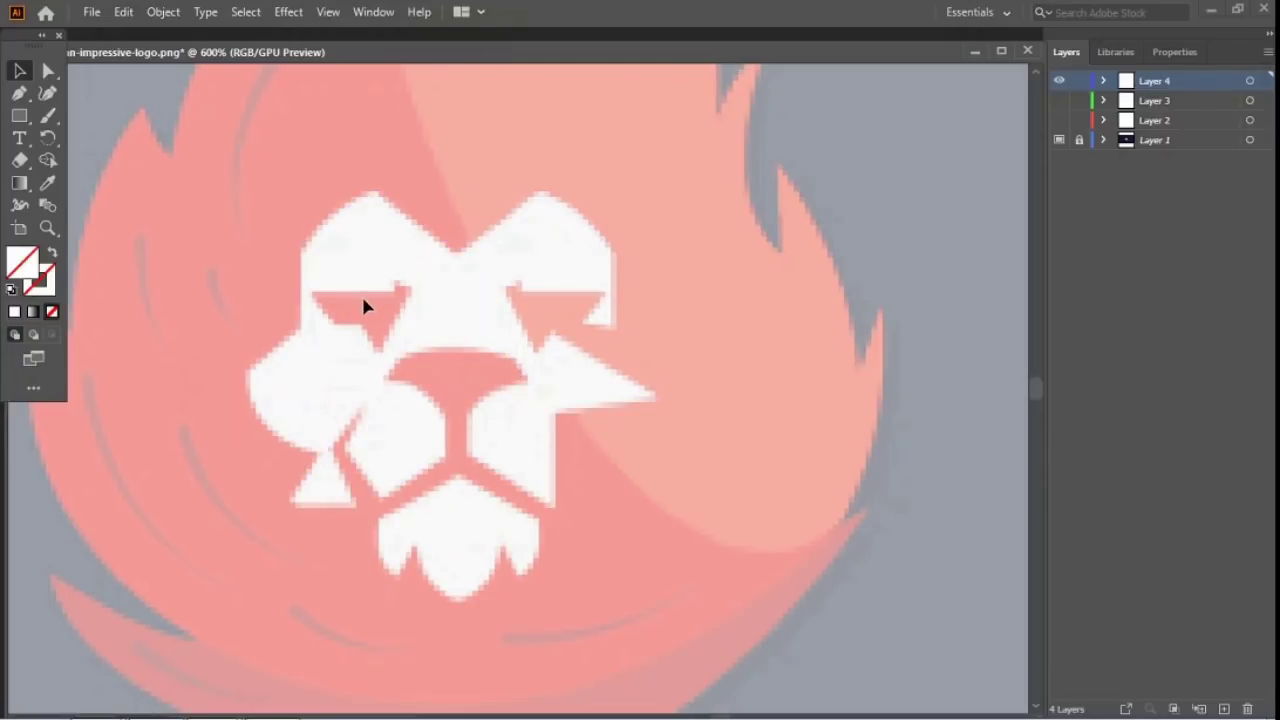
Step: Trace the left eye as a separate closed shape on Layer 4 with the Pen tool
{"action": "left_click", "coordinate": [19, 93]}
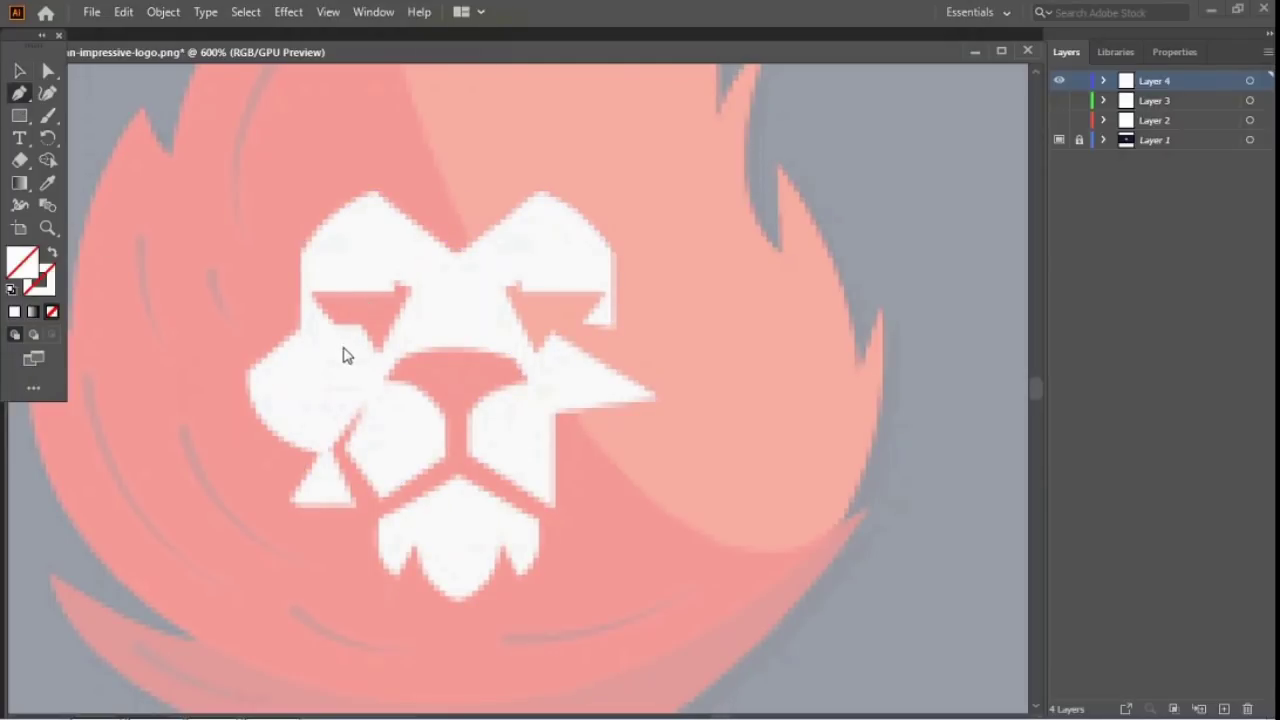
{"action": "left_click", "coordinate": [313, 293]}
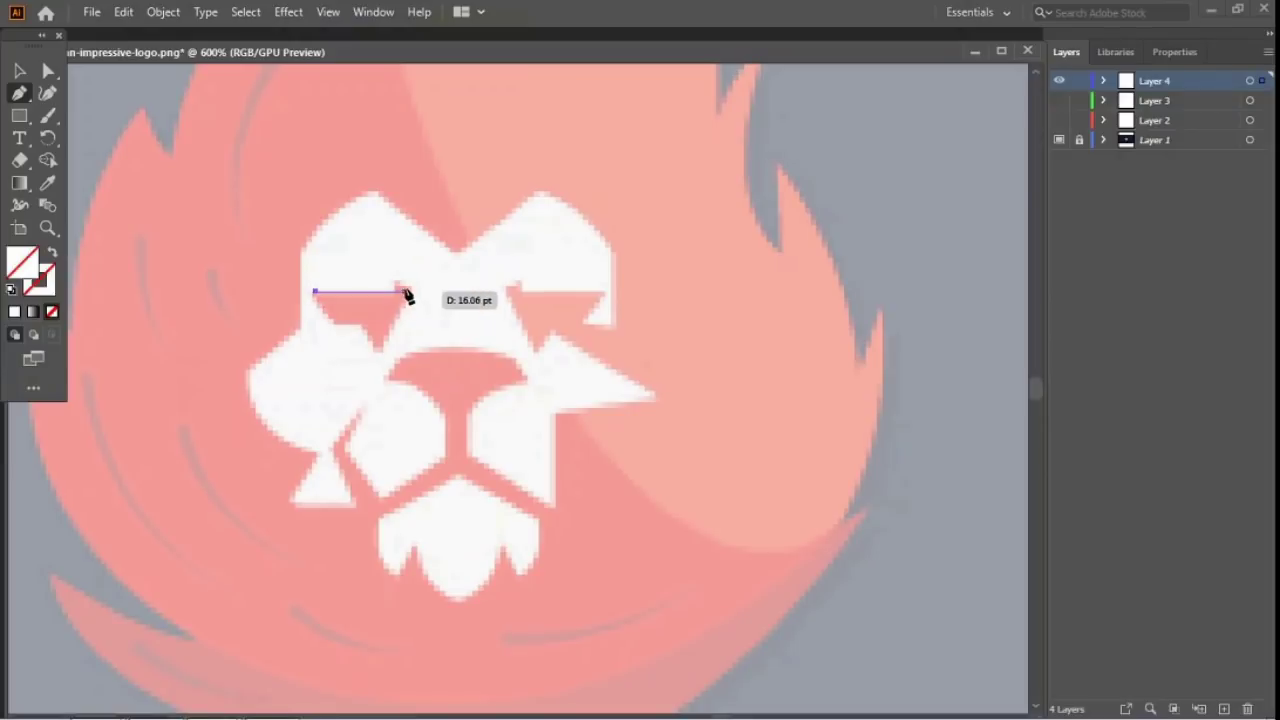
{"action": "left_click", "coordinate": [410, 288]}
{"action": "left_click", "coordinate": [379, 346]}
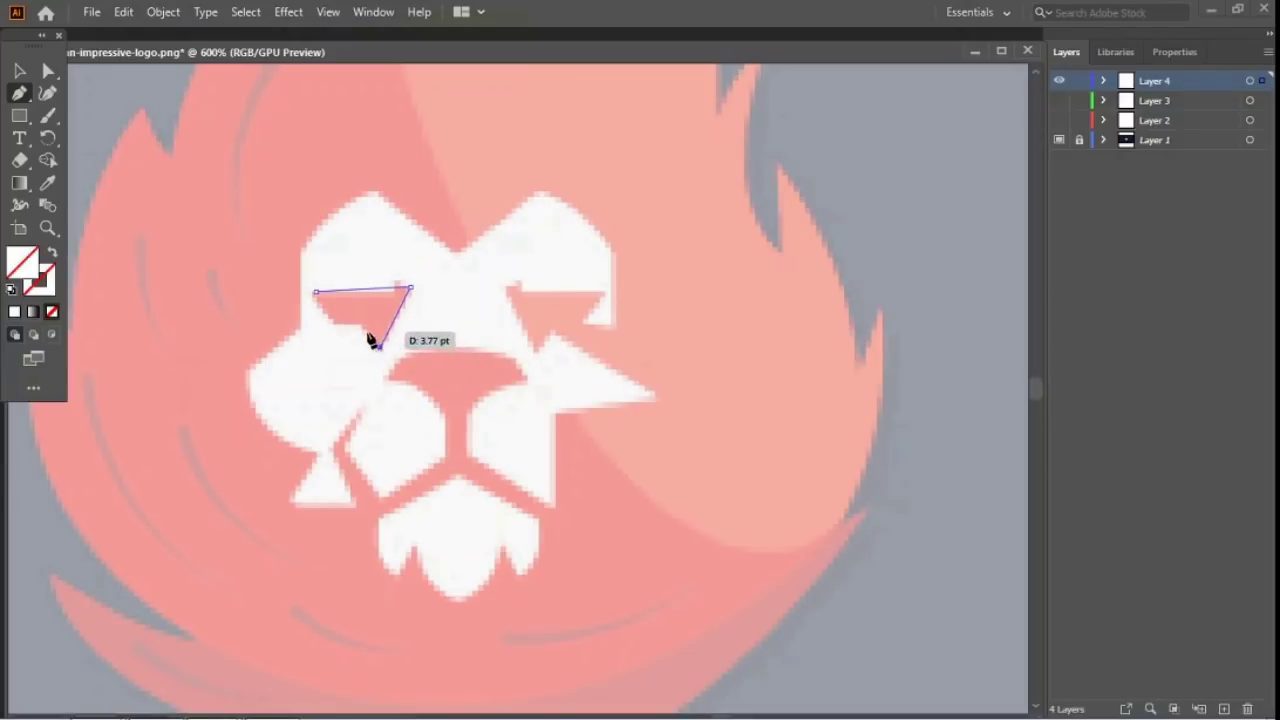
{"action": "left_click", "coordinate": [363, 327]}
{"action": "left_click", "coordinate": [332, 323]}
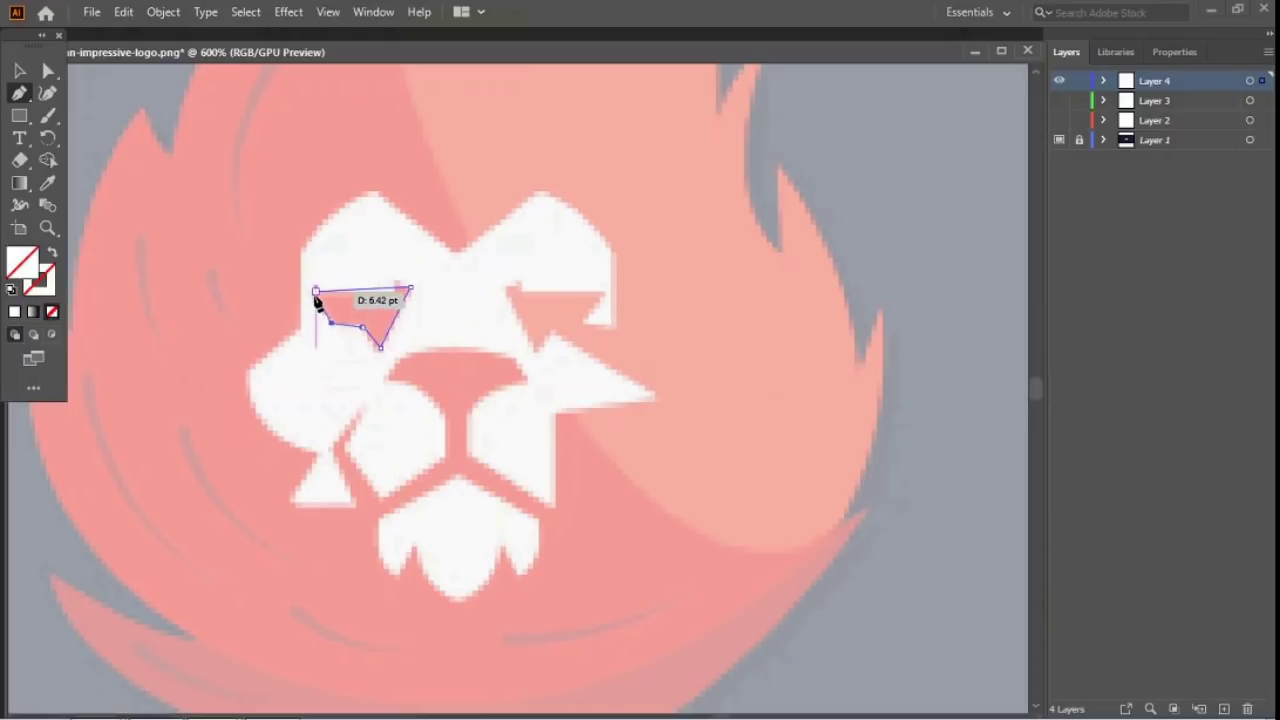
{"action": "left_click", "coordinate": [315, 293]}
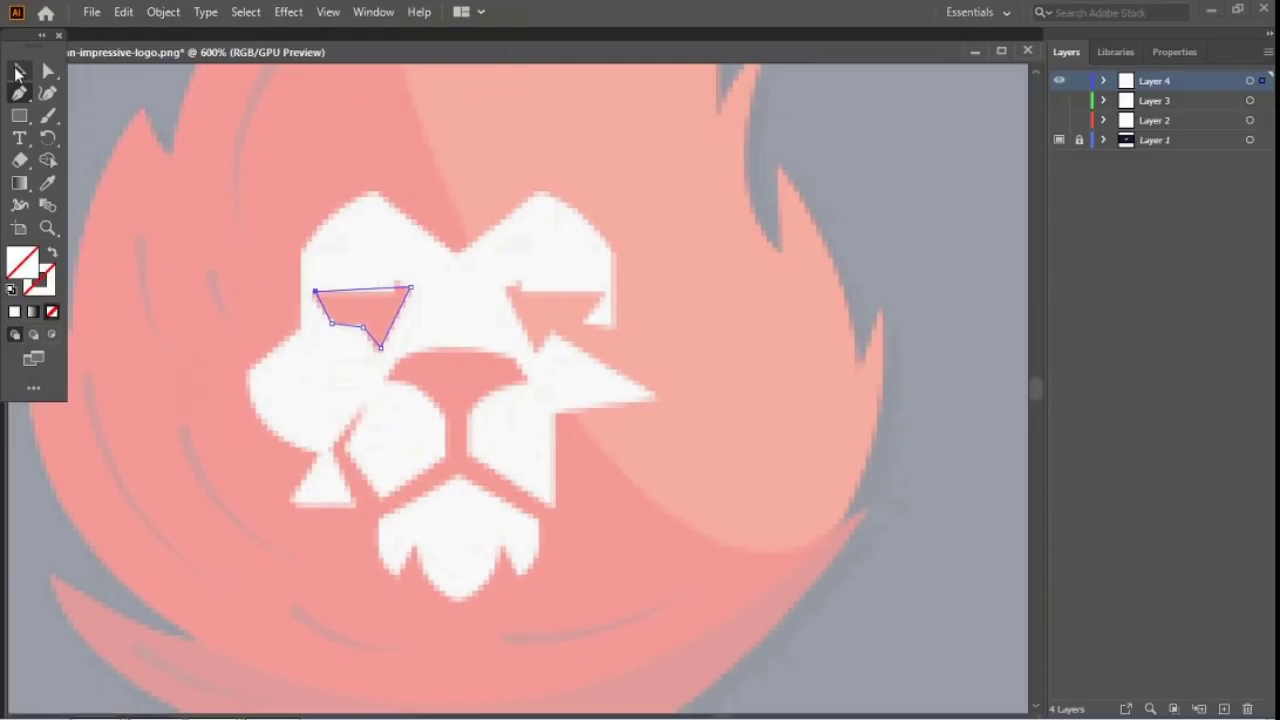
{"action": "left_click", "coordinate": [18, 72]}
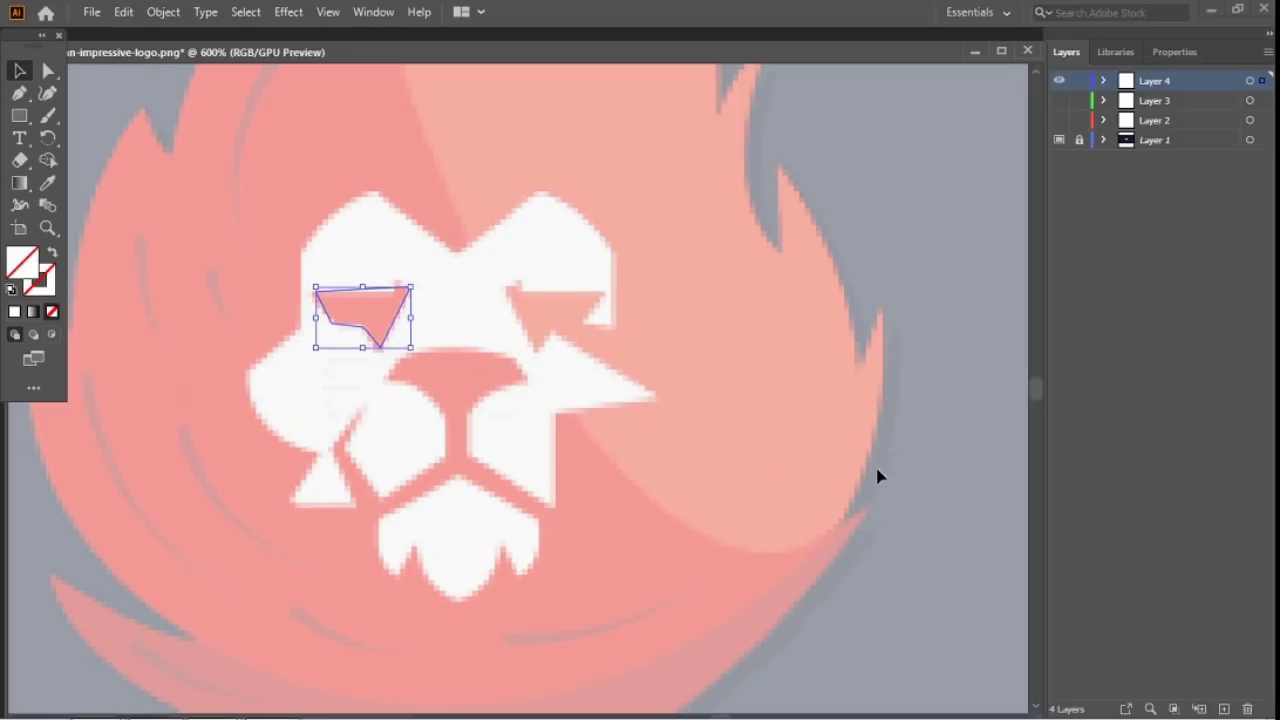
Step: Hide Layer 4, show and activate Layer 2, and select the dark mane outline
{"action": "key", "text": "ctrl+minus"}
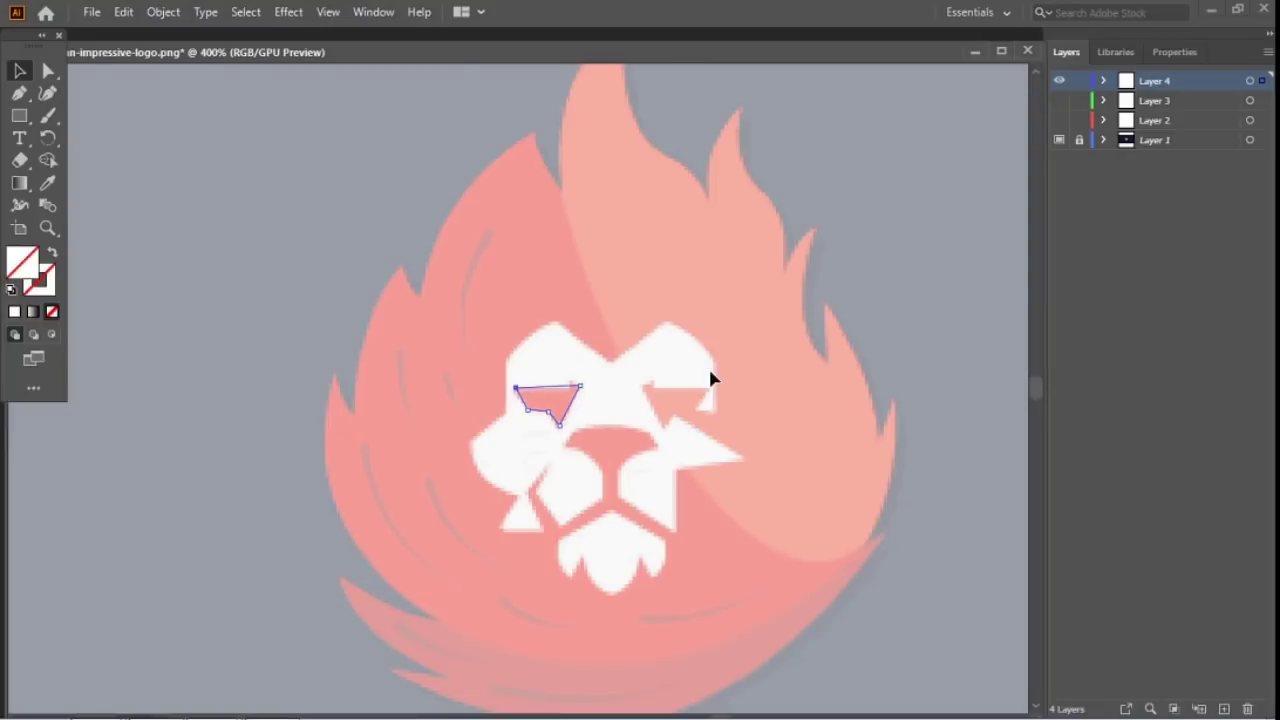
{"action": "scroll", "coordinate": [551, 86], "scroll_direction": "down", "scroll_amount": 2}
{"action": "scroll", "coordinate": [551, 140], "scroll_direction": "right", "scroll_amount": 2}
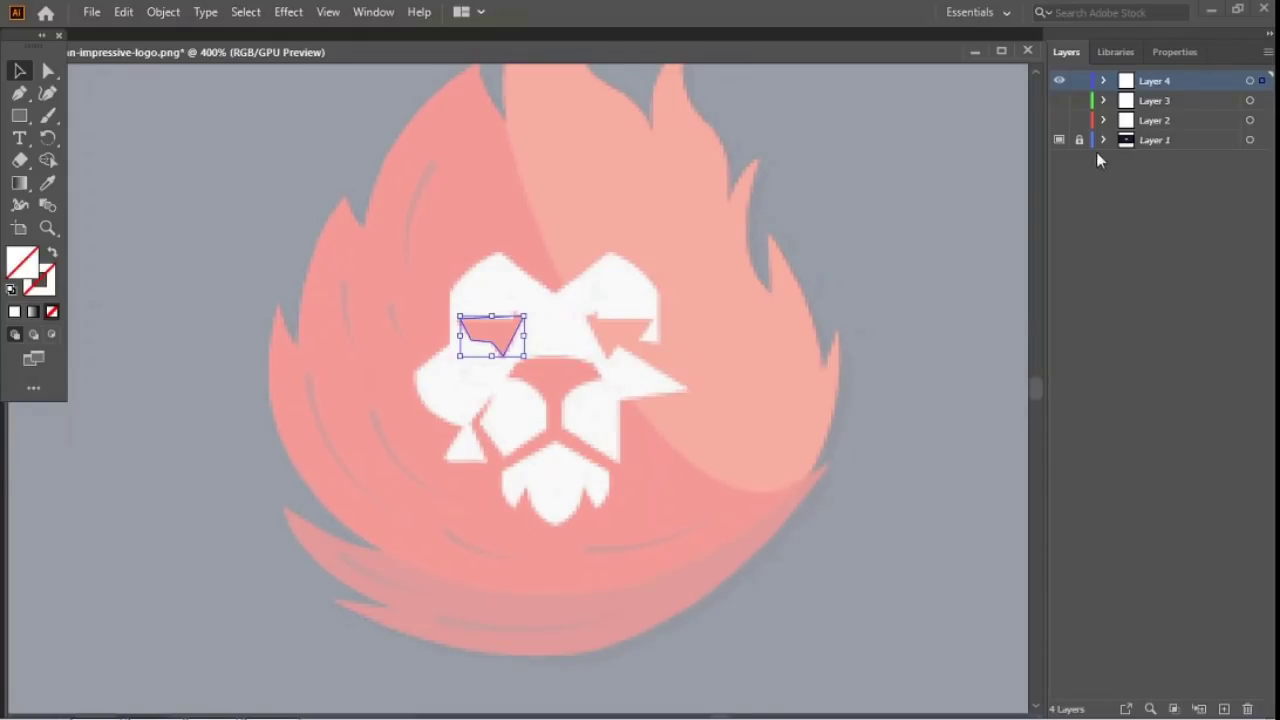
{"action": "left_click", "coordinate": [1059, 80]}
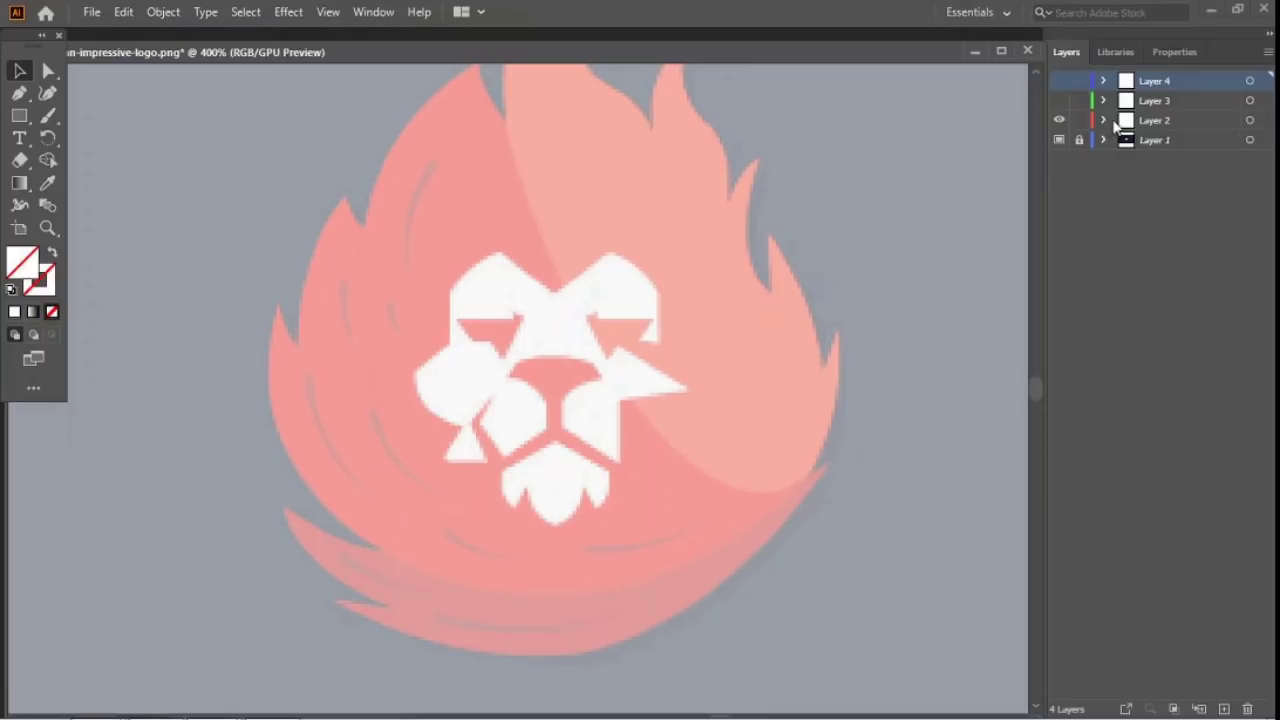
{"action": "left_click", "coordinate": [1156, 125]}
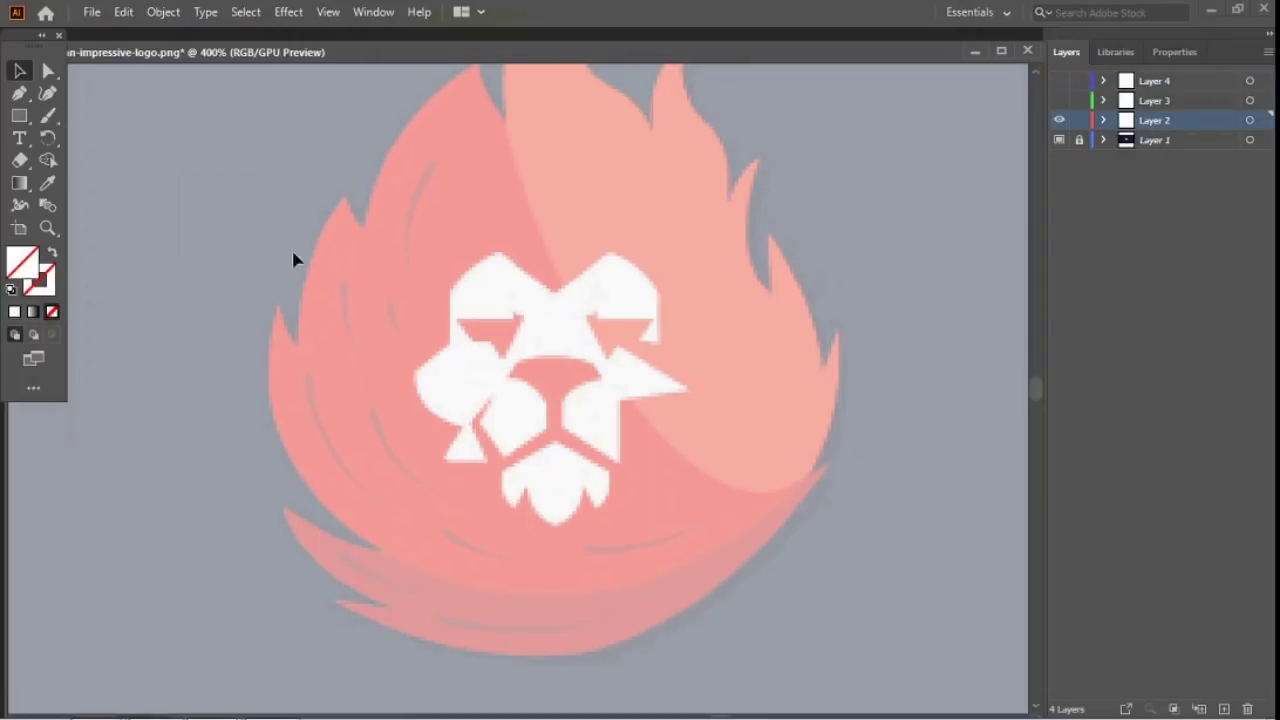
{"action": "left_click", "coordinate": [471, 392]}
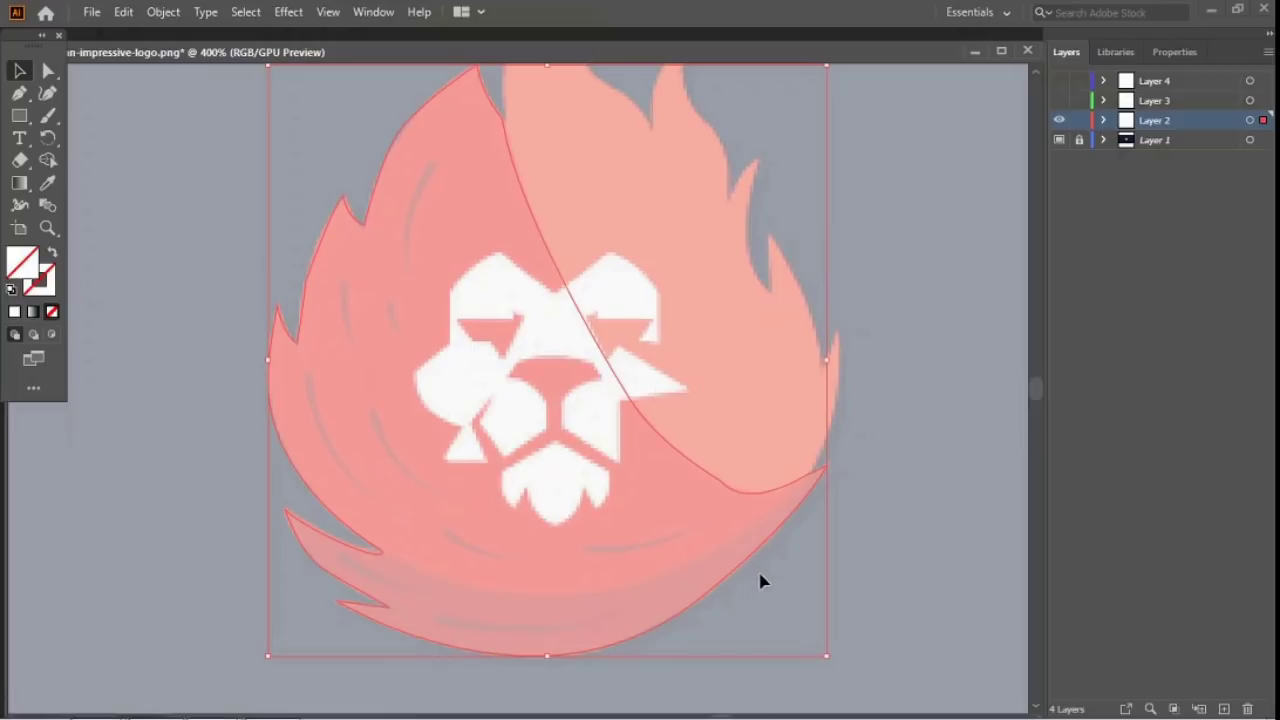
{"action": "key", "text": "a"}
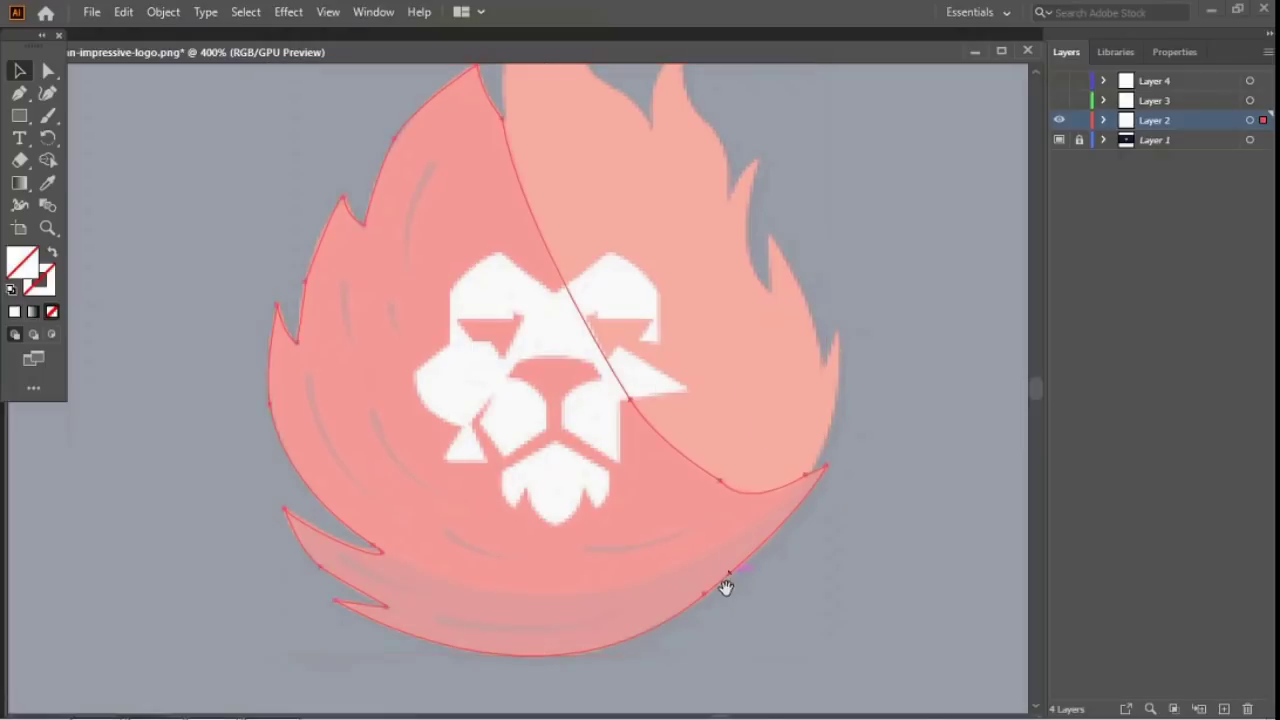
{"action": "scroll", "coordinate": [715, 550], "scroll_direction": "down", "scroll_amount": 1}
{"action": "scroll", "coordinate": [707, 531], "scroll_direction": "up", "scroll_amount": 1}
{"action": "key", "text": "v"}
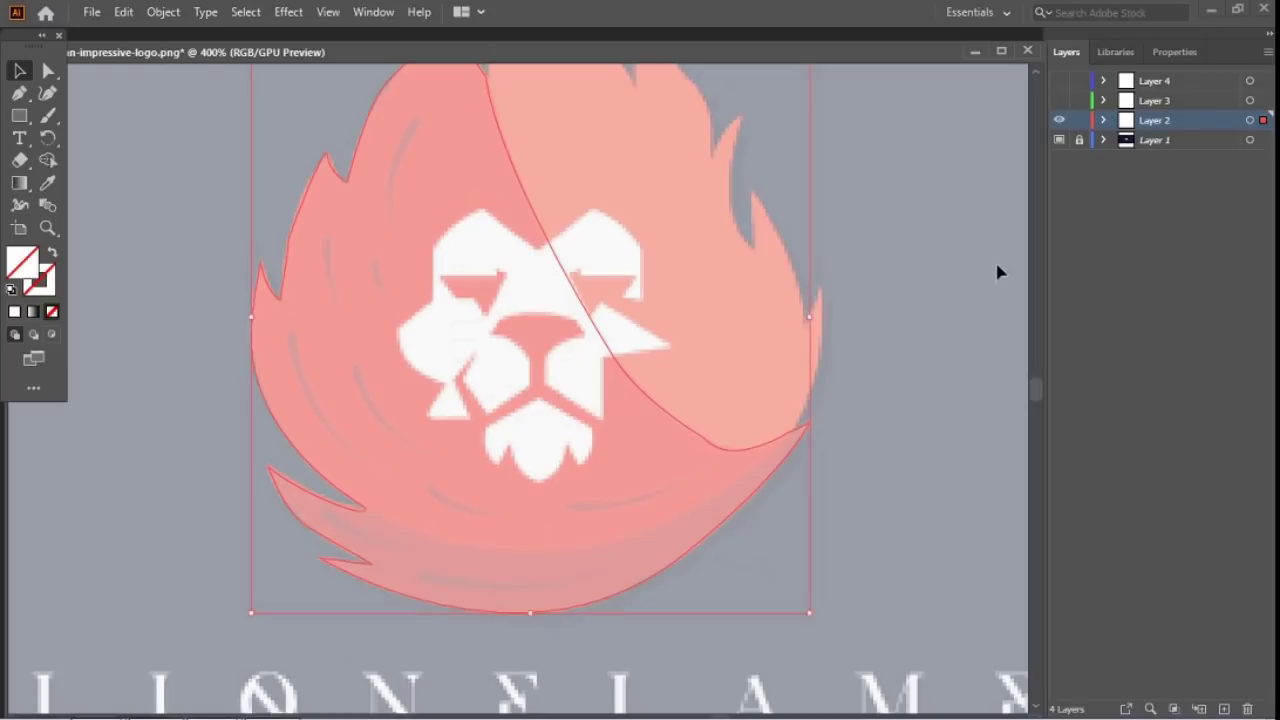
Step: Hide Layer 2, show and activate Layer 3, and select the lighter flame outline
{"action": "left_click", "coordinate": [1059, 120]}
{"action": "left_click", "coordinate": [1057, 102]}
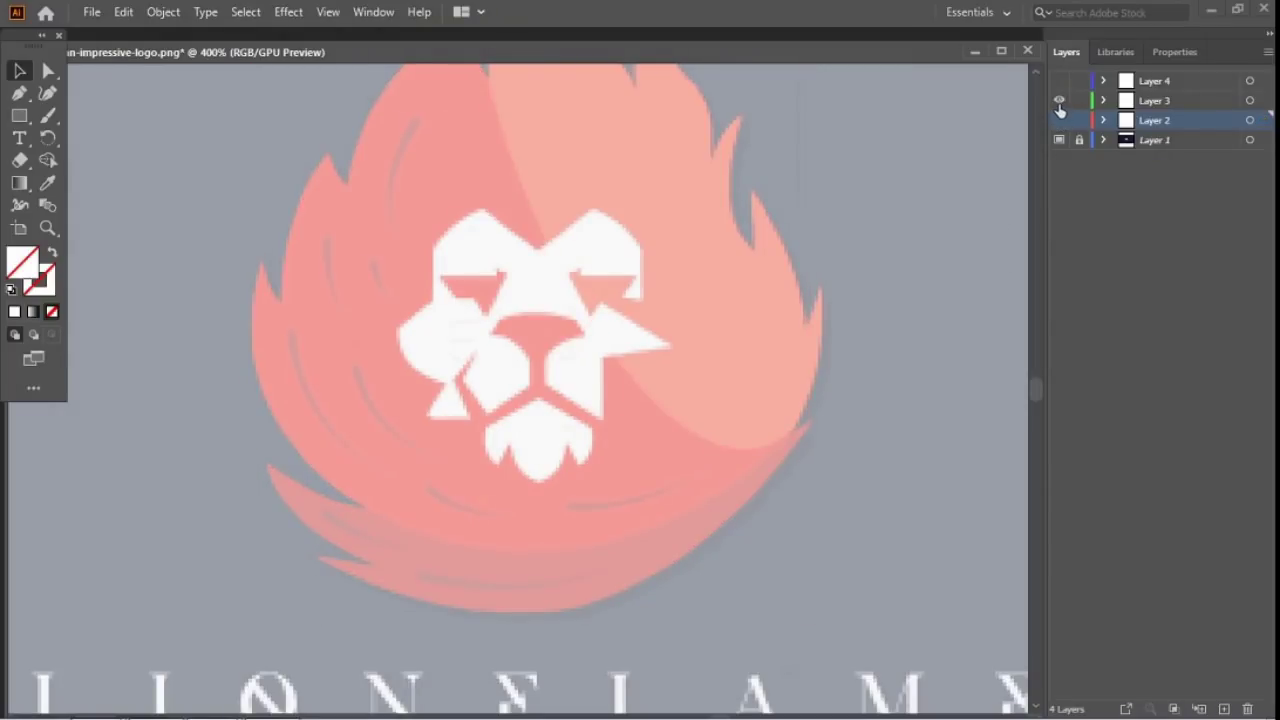
{"action": "left_click", "coordinate": [1144, 105]}
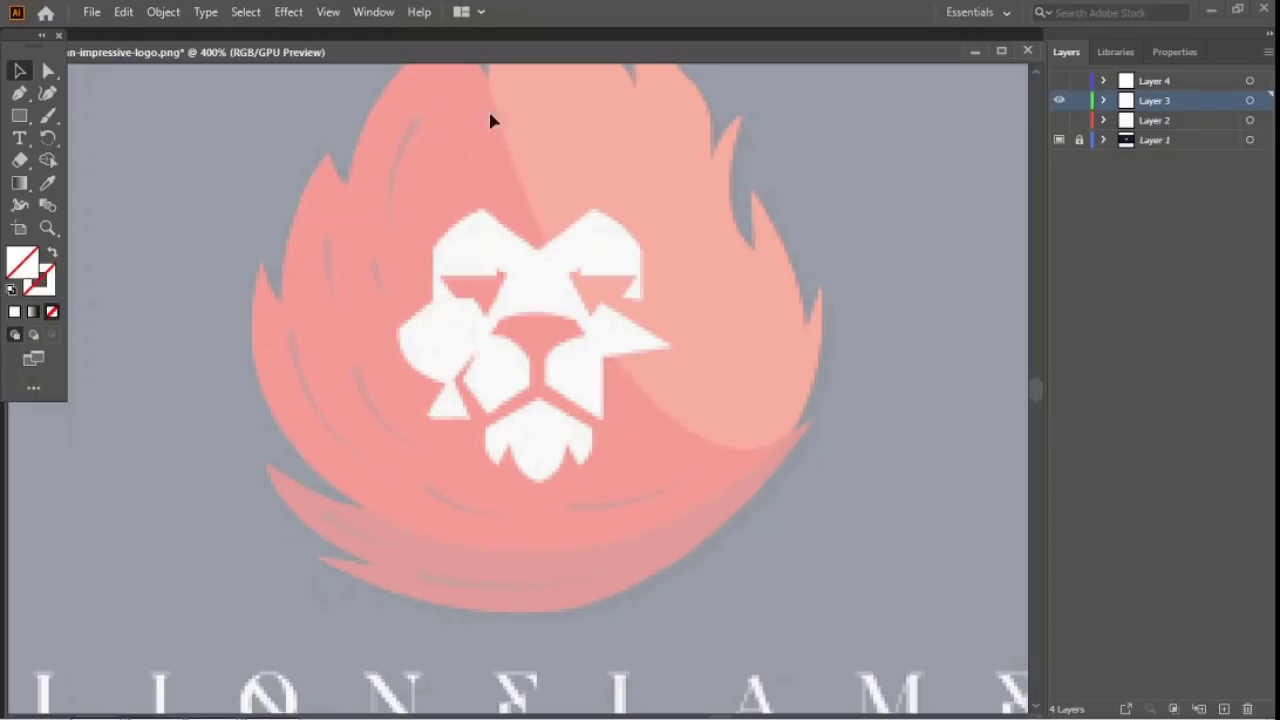
{"action": "left_click", "coordinate": [699, 268]}
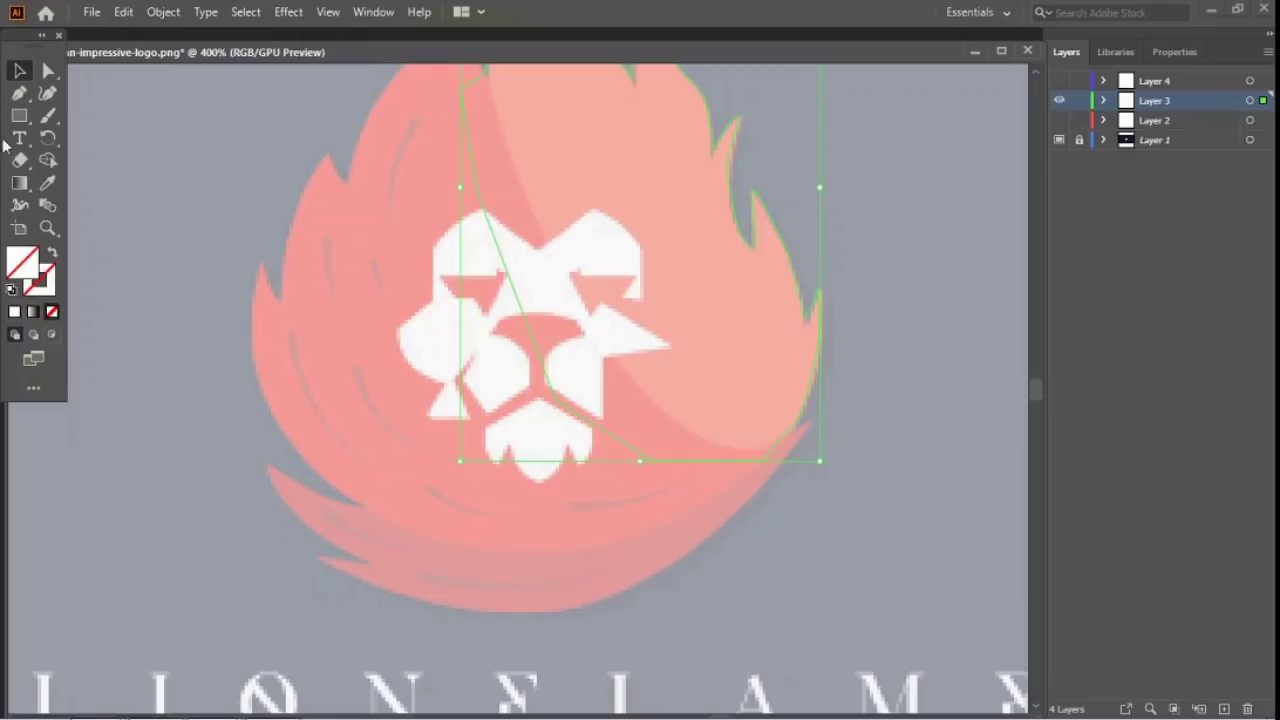
{"action": "key", "text": "z"}
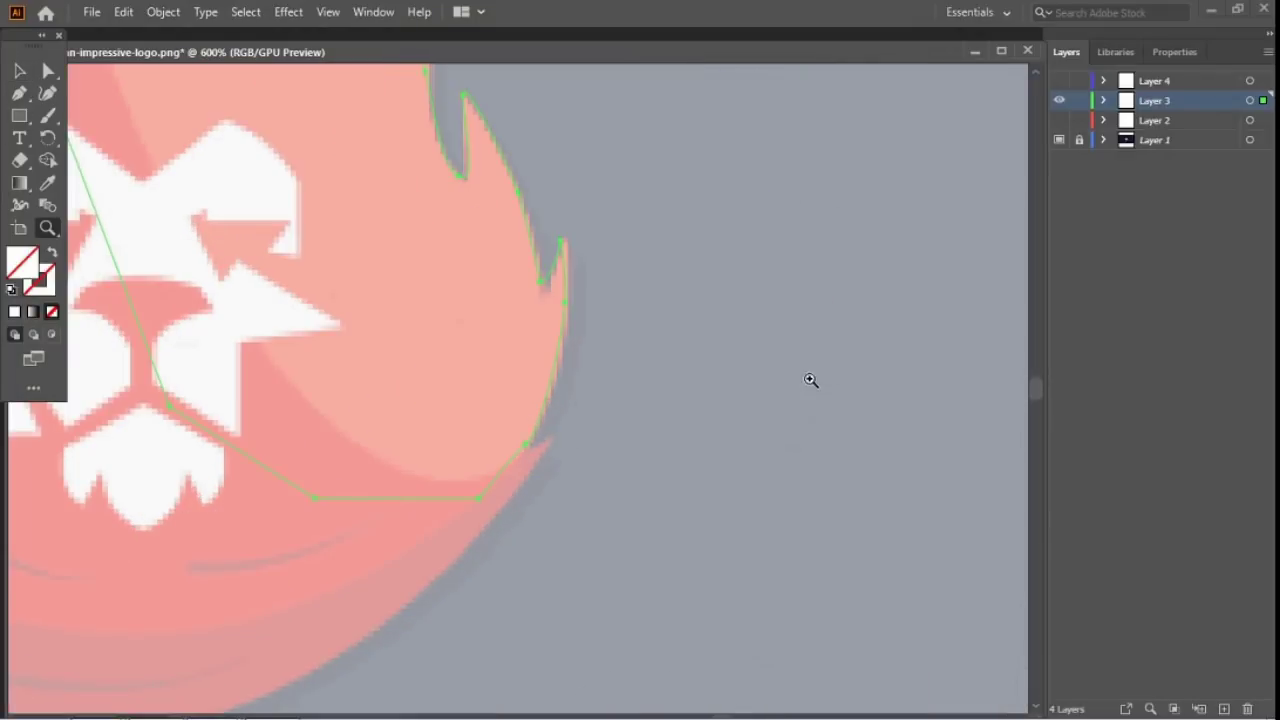
{"action": "left_click", "coordinate": [786, 391]}
{"action": "left_click", "coordinate": [512, 397]}
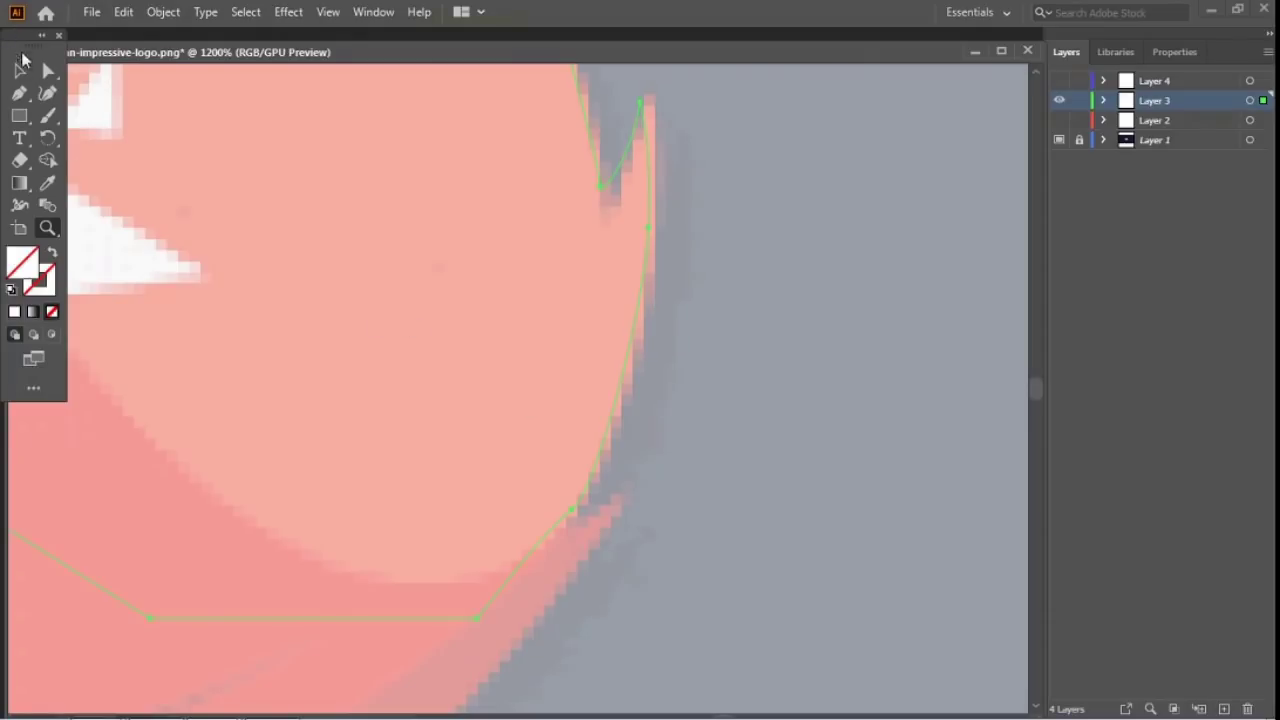
Step: Shift the lighter flame outline slightly sideways with the Direct Selection tool to align it with the template's right edge
{"action": "left_click", "coordinate": [48, 70]}
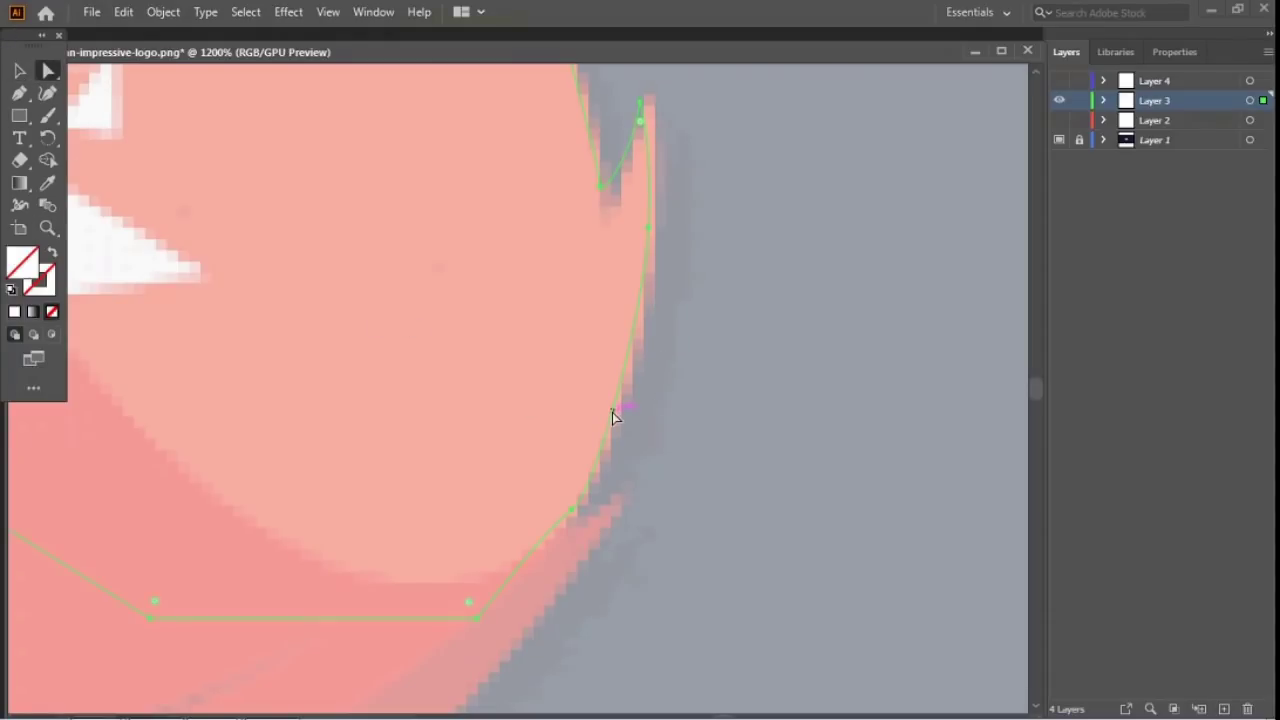
{"action": "left_click_drag", "start_coordinate": [615, 411], "coordinate": [622, 417]}
{"action": "left_click_drag", "start_coordinate": [608, 197], "coordinate": [594, 400]}
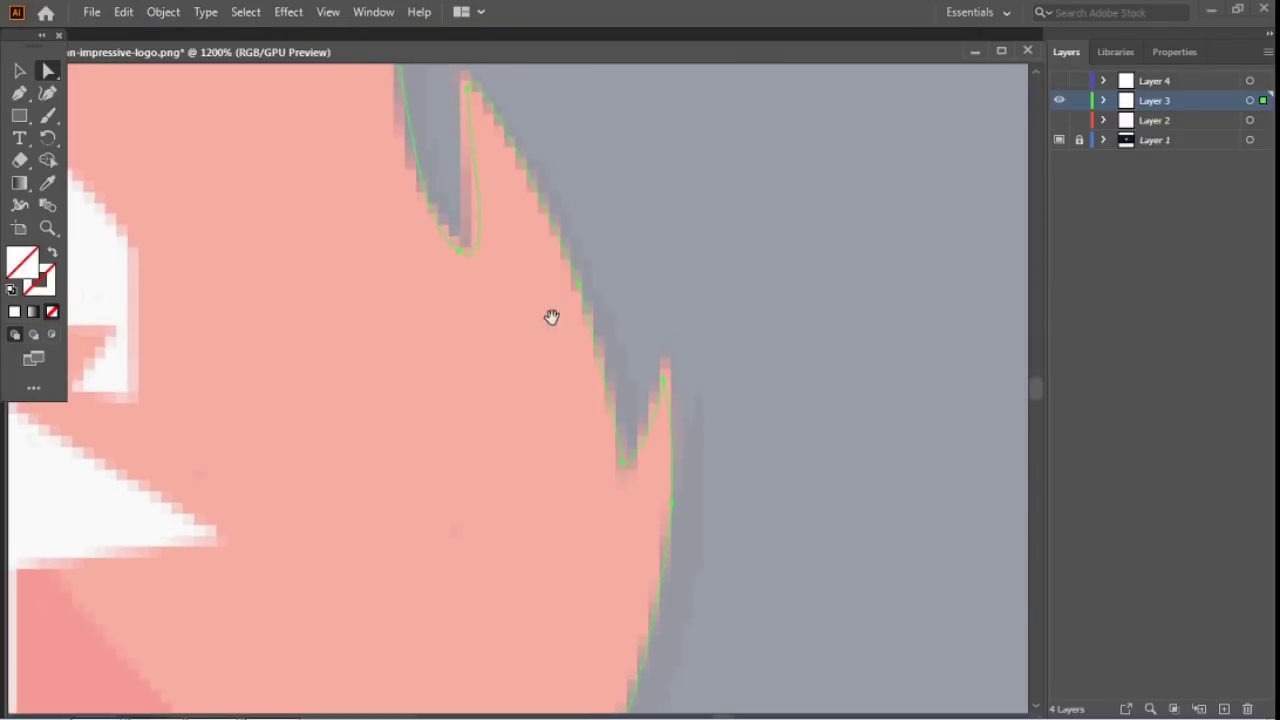
{"action": "left_click_drag", "start_coordinate": [508, 237], "coordinate": [684, 477]}
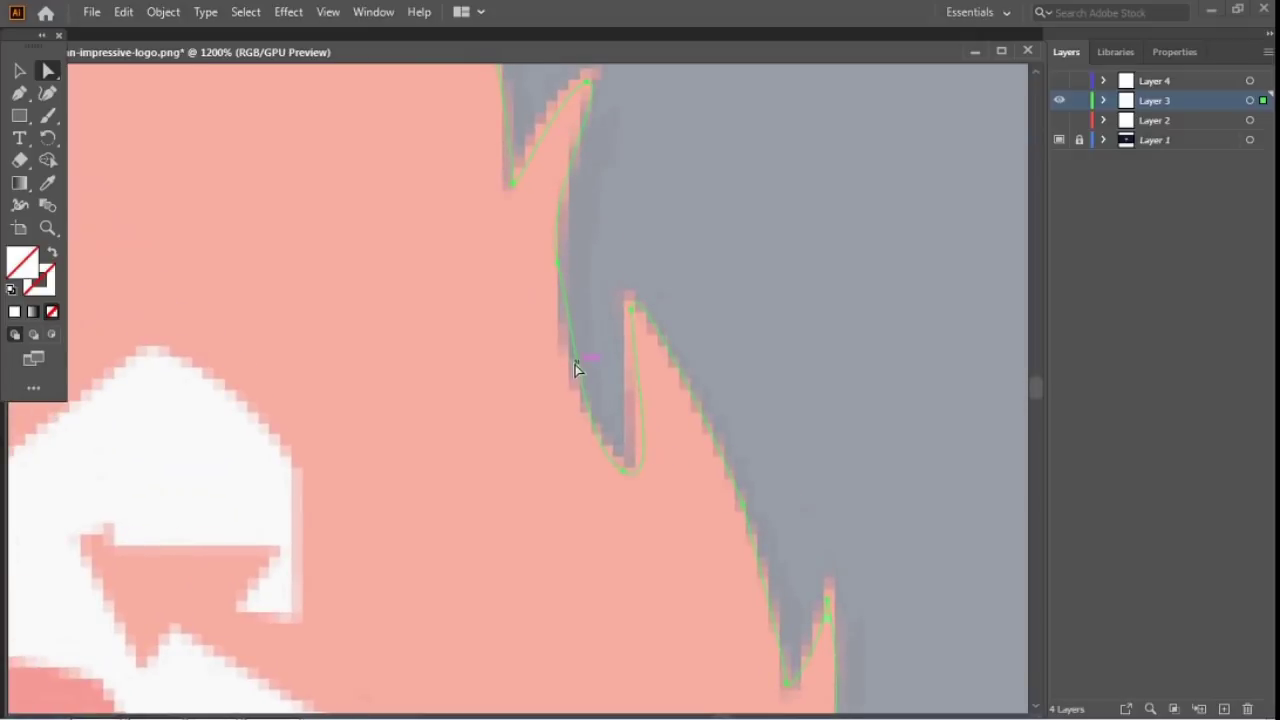
{"action": "left_click_drag", "start_coordinate": [576, 370], "coordinate": [564, 371]}
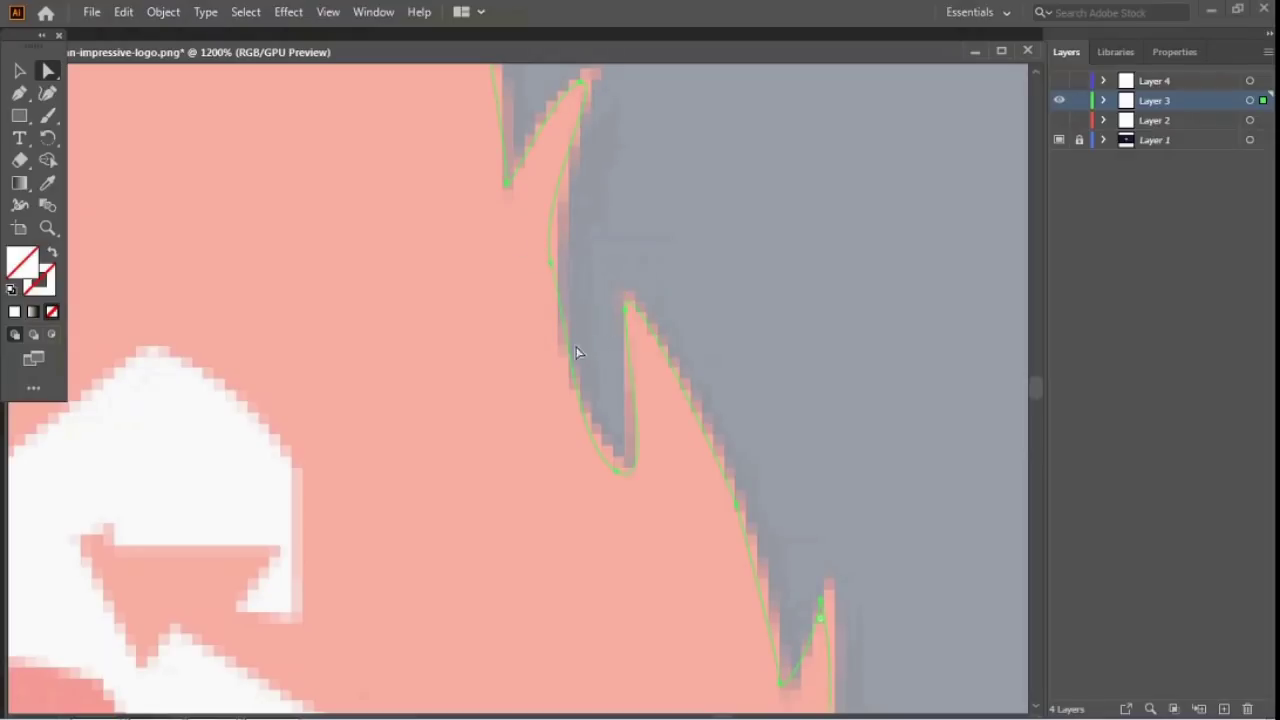
{"action": "left_click_drag", "start_coordinate": [562, 343], "coordinate": [552, 405]}
Step: Move the anchors at the bottom of the deep right-hand notch and on the curve above it onto the template edge
{"action": "left_click", "coordinate": [908, 310]}
{"action": "left_click", "coordinate": [577, 390]}
{"action": "left_click", "coordinate": [617, 476]}
{"action": "left_click_drag", "start_coordinate": [619, 478], "coordinate": [623, 474]}
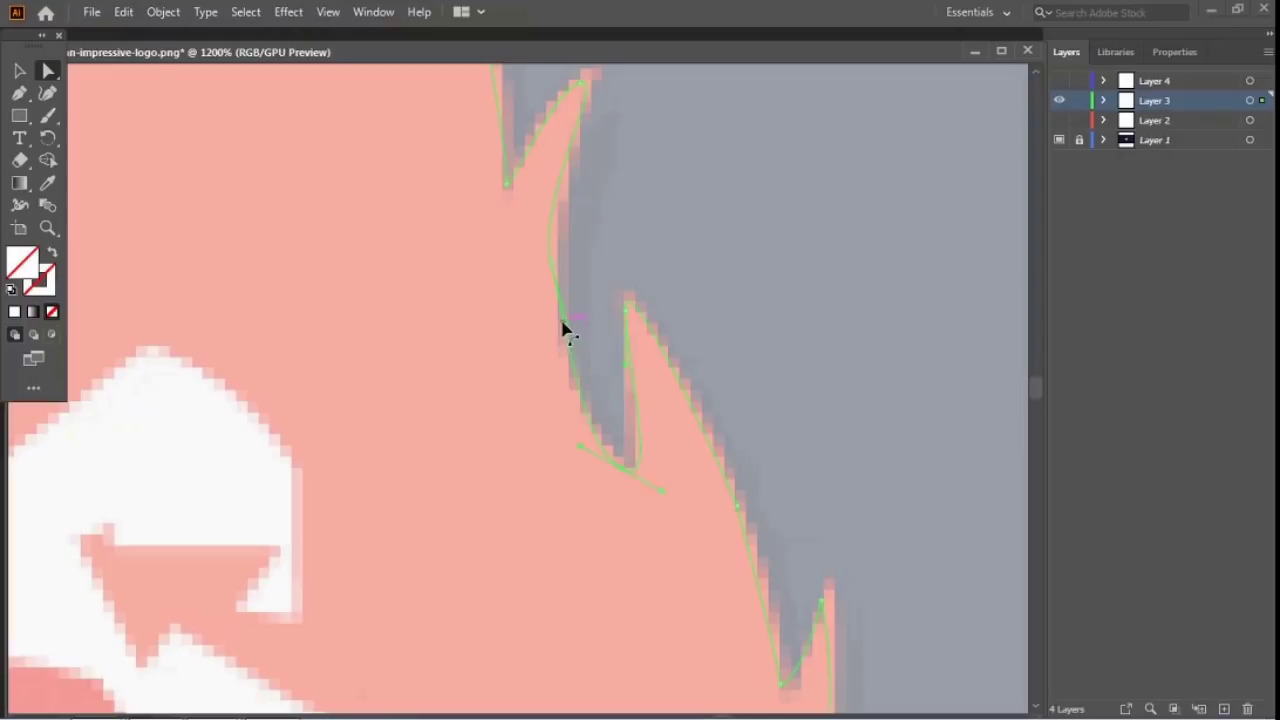
{"action": "left_click", "coordinate": [551, 268]}
{"action": "left_click_drag", "start_coordinate": [551, 268], "coordinate": [558, 290]}
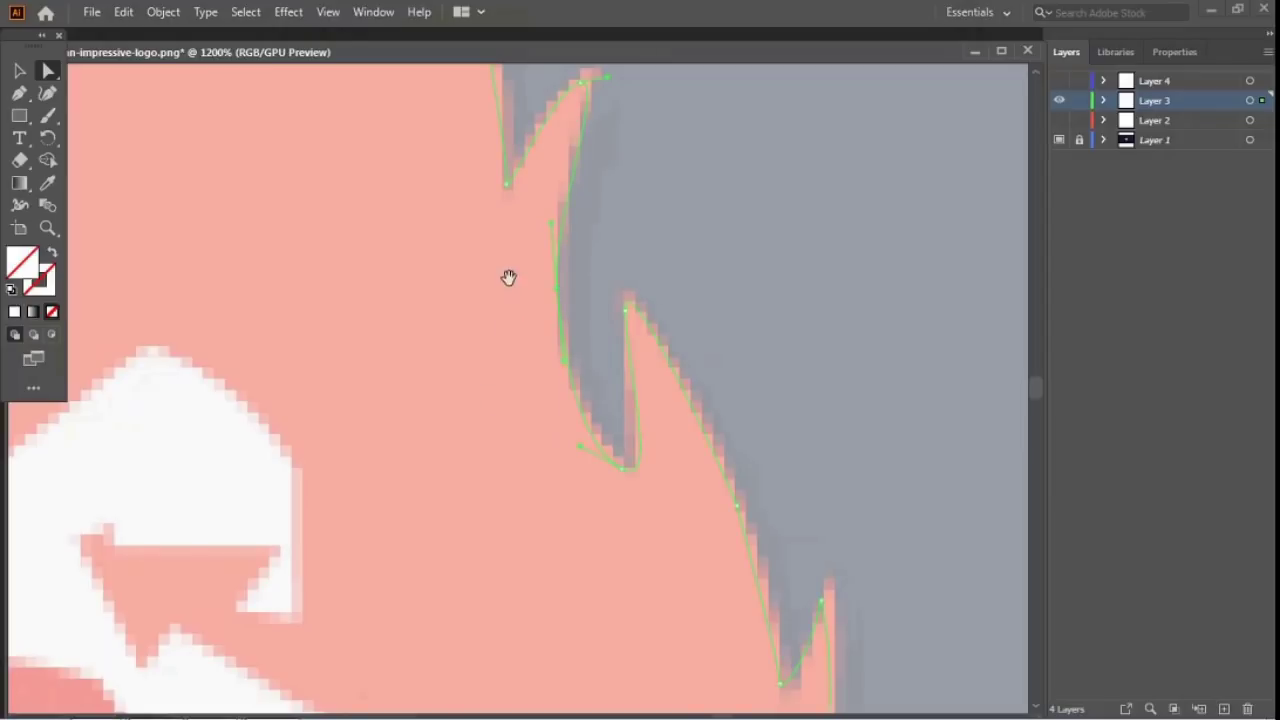
Step: Move the tip anchor of the small flame spike above the deep notch onto the template tip and adjust the curve below it
{"action": "left_click_drag", "start_coordinate": [509, 277], "coordinate": [527, 494]}
{"action": "left_click", "coordinate": [601, 300]}
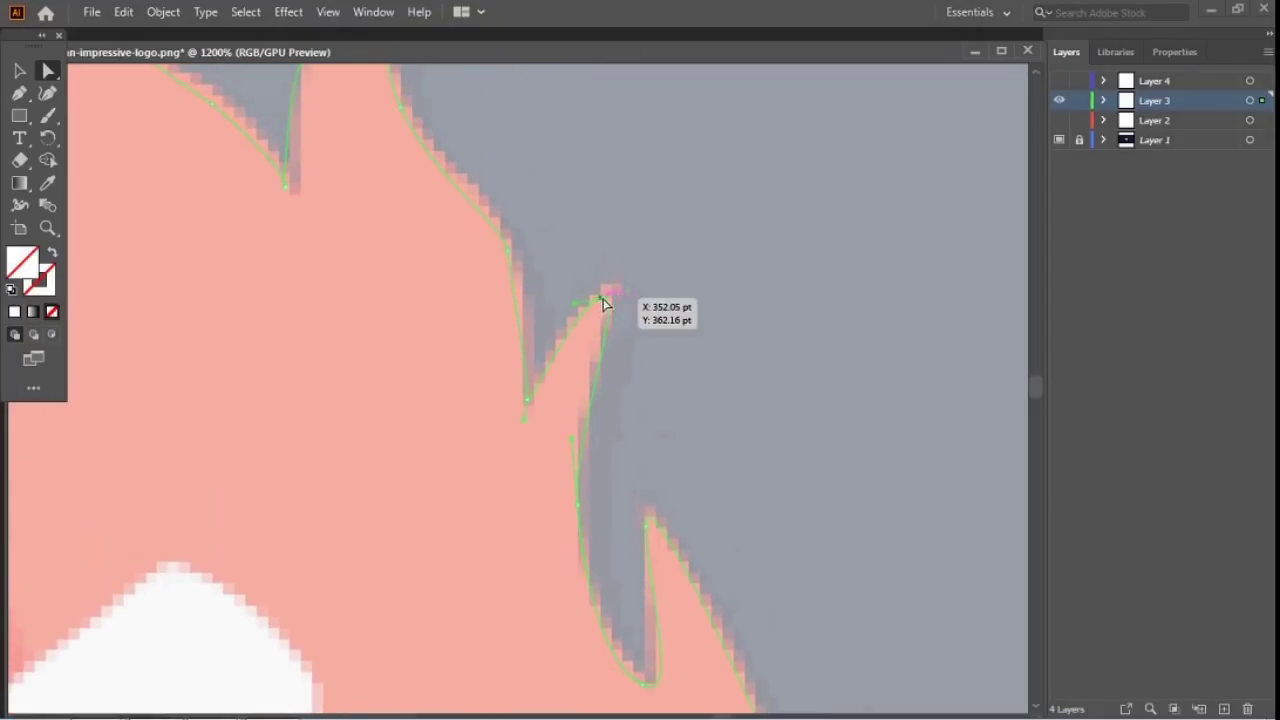
{"action": "left_click_drag", "start_coordinate": [602, 298], "coordinate": [606, 289]}
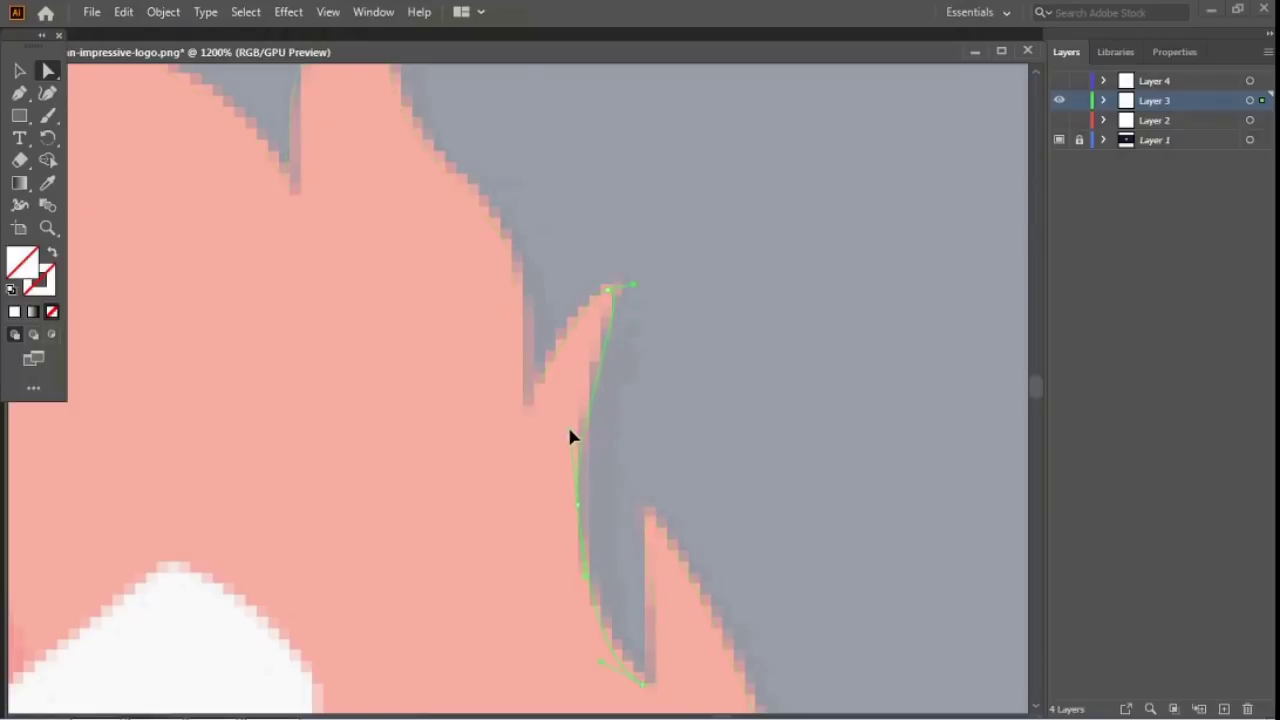
{"action": "left_click", "coordinate": [491, 451]}
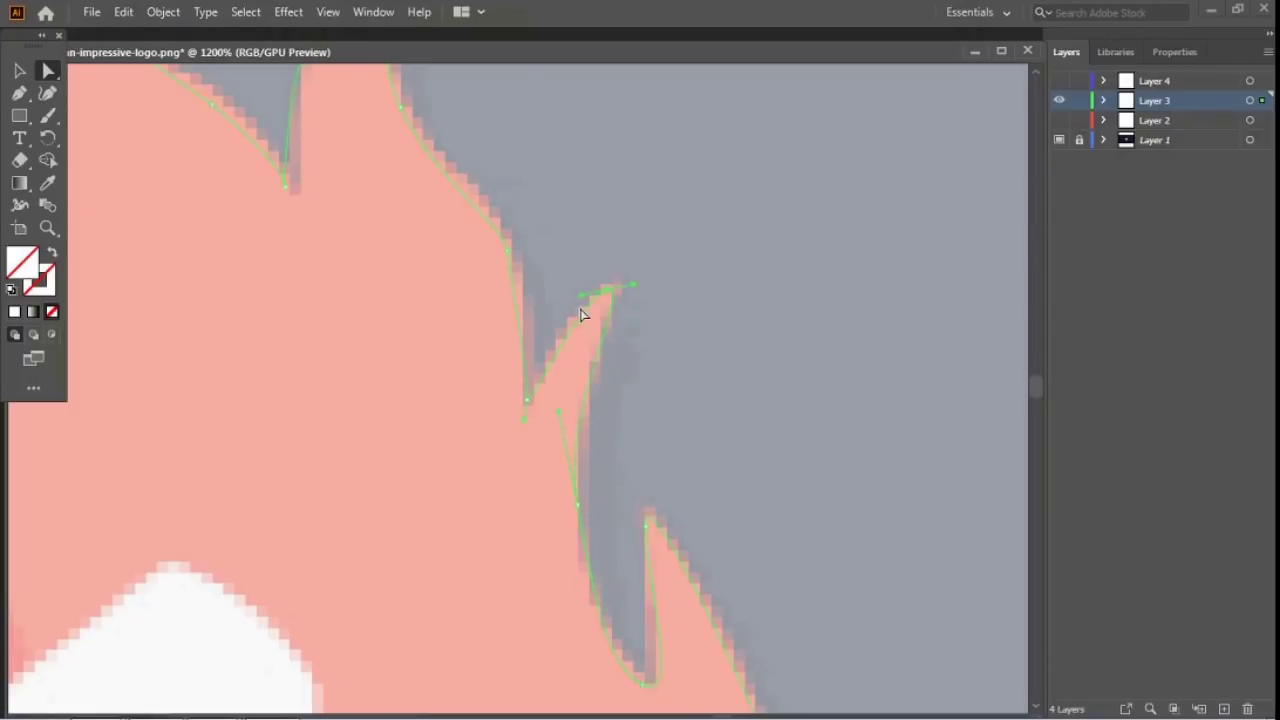
Step: Align the notch between the two upper flame tongues with the template and reshape the sloping curve to its left
{"action": "left_click_drag", "start_coordinate": [403, 250], "coordinate": [489, 440]}
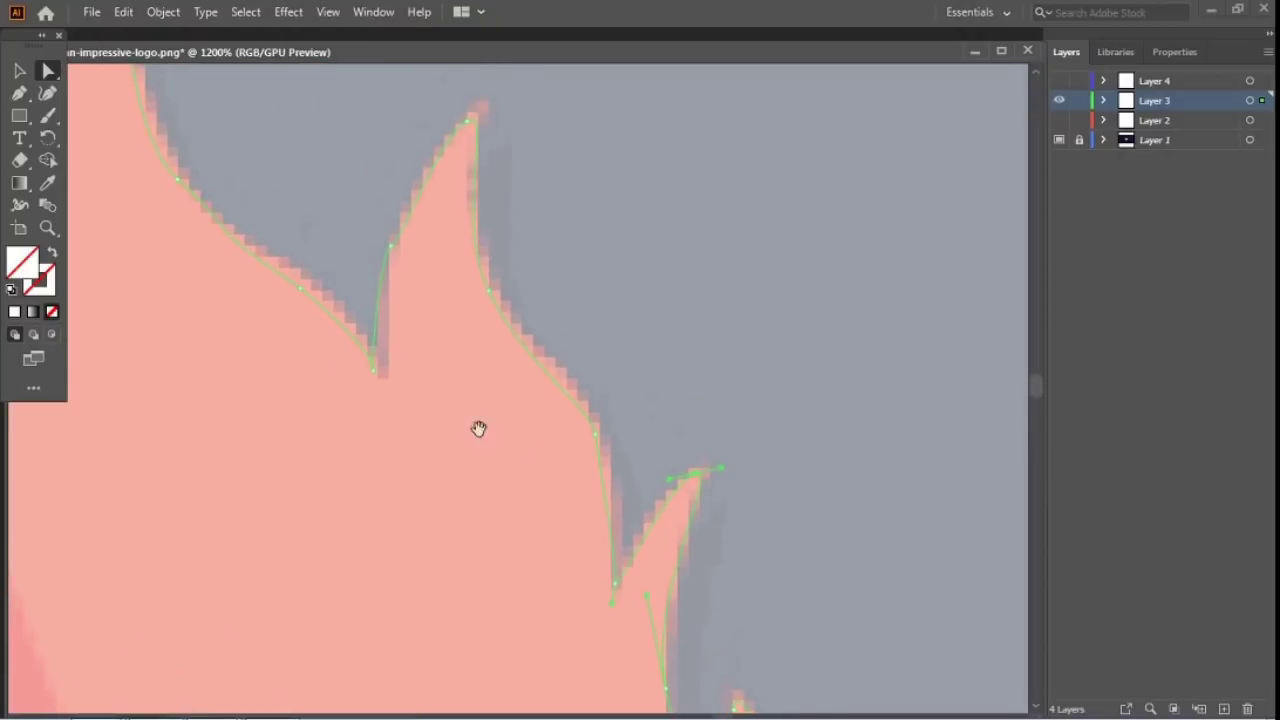
{"action": "left_click_drag", "start_coordinate": [373, 375], "coordinate": [383, 381]}
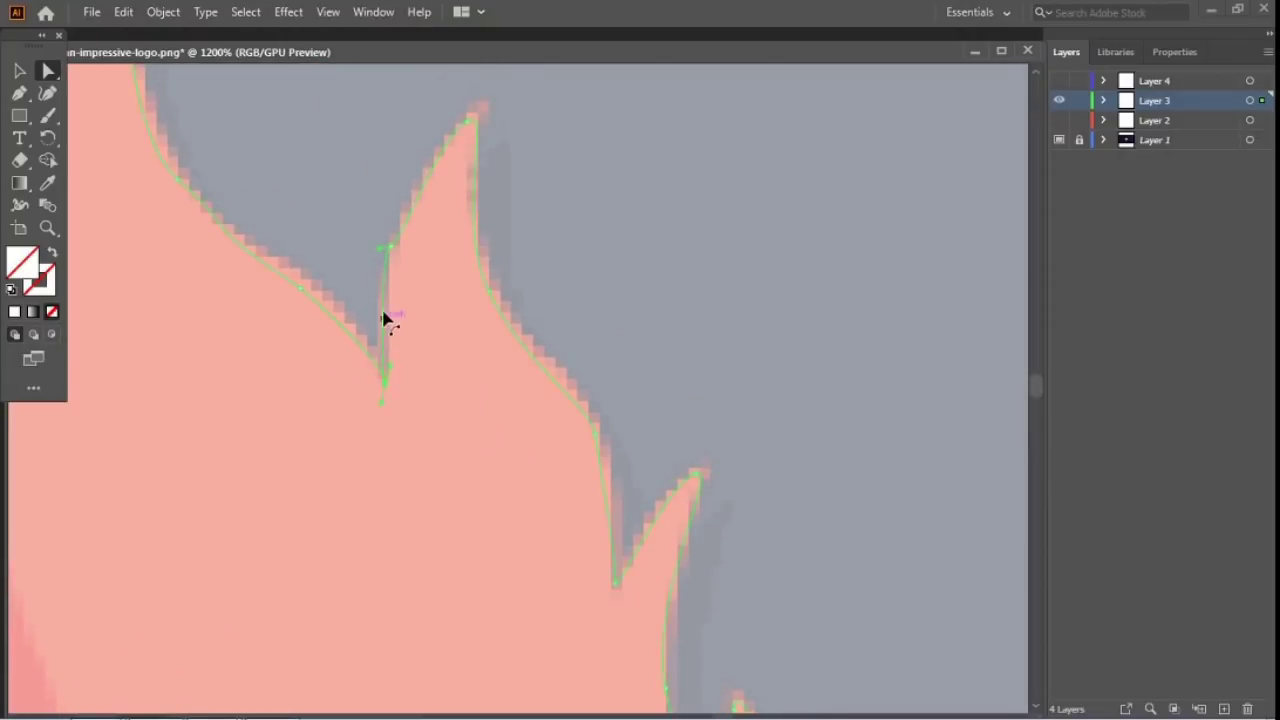
{"action": "left_click", "coordinate": [381, 249]}
{"action": "left_click_drag", "start_coordinate": [337, 206], "coordinate": [611, 361]}
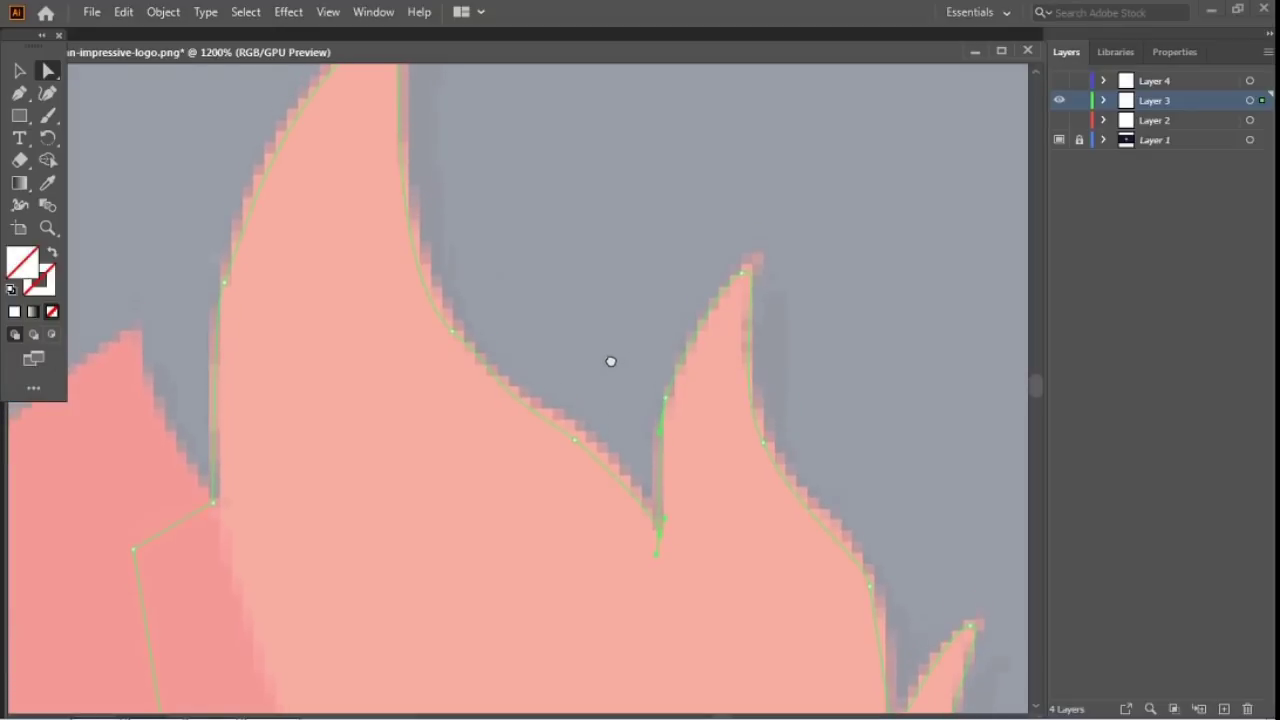
{"action": "left_click_drag", "start_coordinate": [454, 334], "coordinate": [463, 343]}
{"action": "mouse_move", "coordinate": [556, 428]}
{"action": "left_mouse_down"}
{"action": "mouse_move", "coordinate": [583, 437]}
{"action": "mouse_move", "coordinate": [571, 443]}
{"action": "left_mouse_up"}
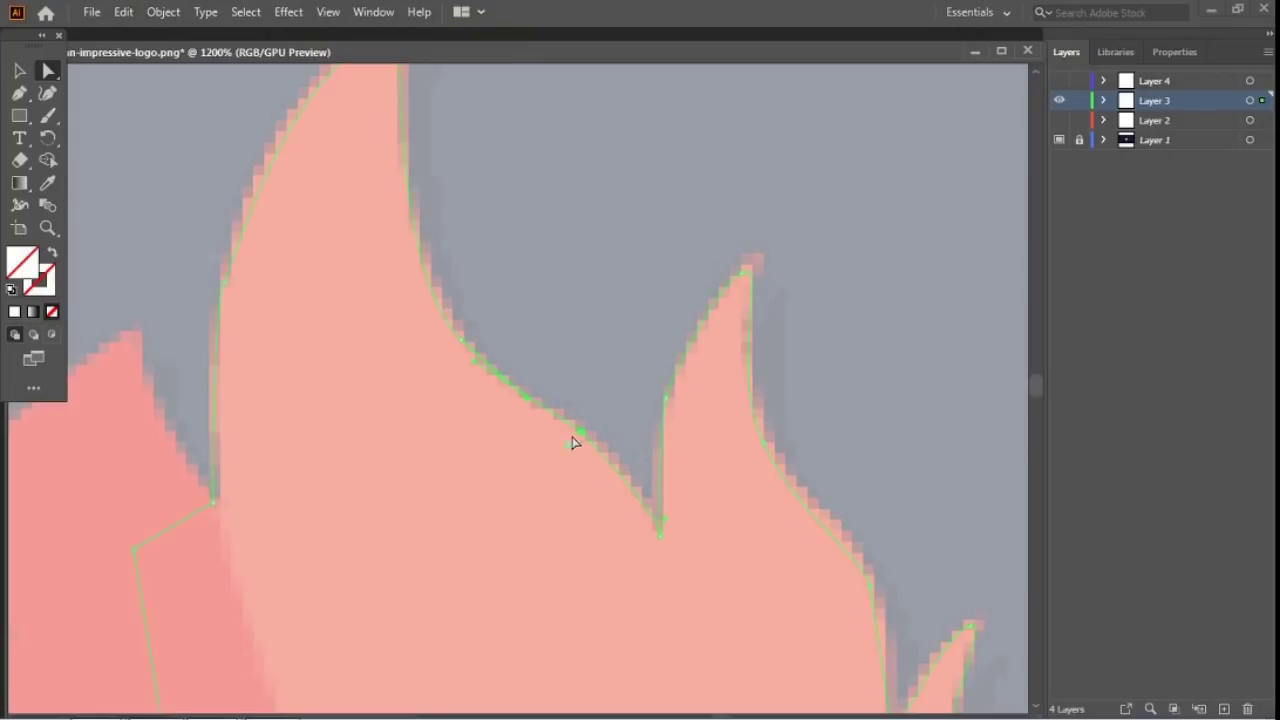
Step: Reshape the left curve of the tallest flame tongue to follow the template edge
{"action": "left_click_drag", "start_coordinate": [428, 286], "coordinate": [554, 309]}
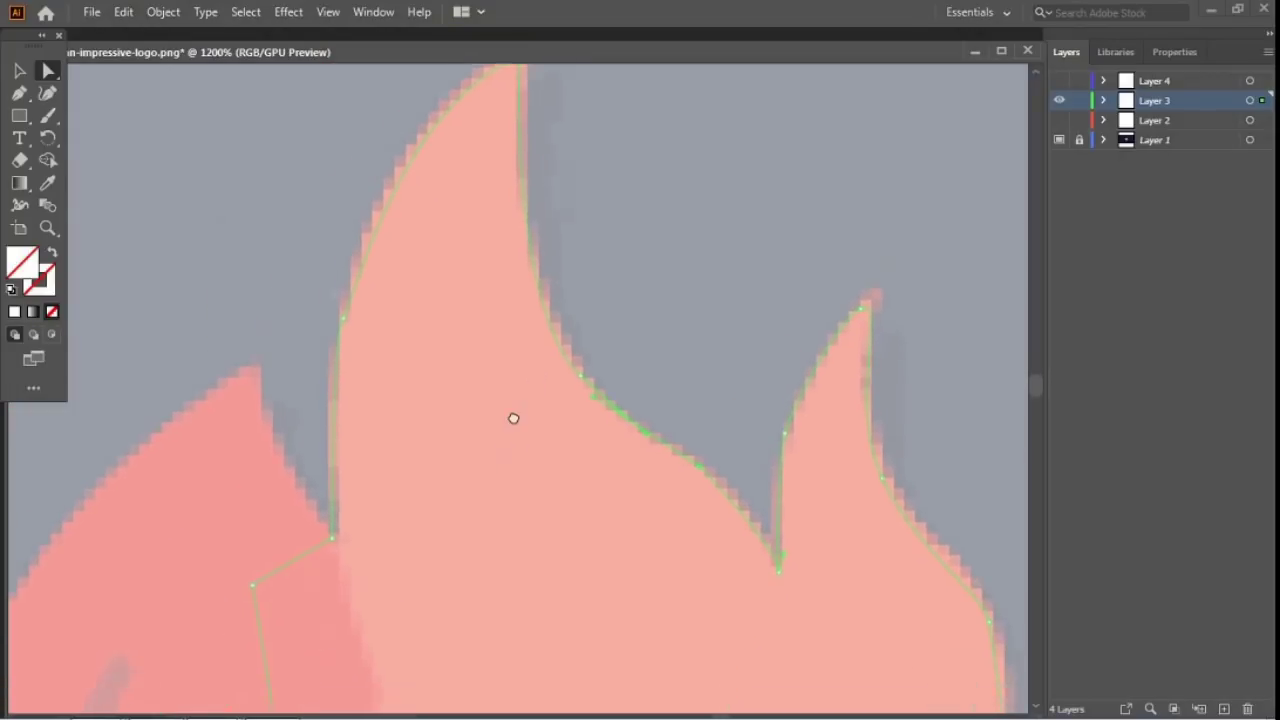
{"action": "left_click_drag", "start_coordinate": [514, 420], "coordinate": [534, 486]}
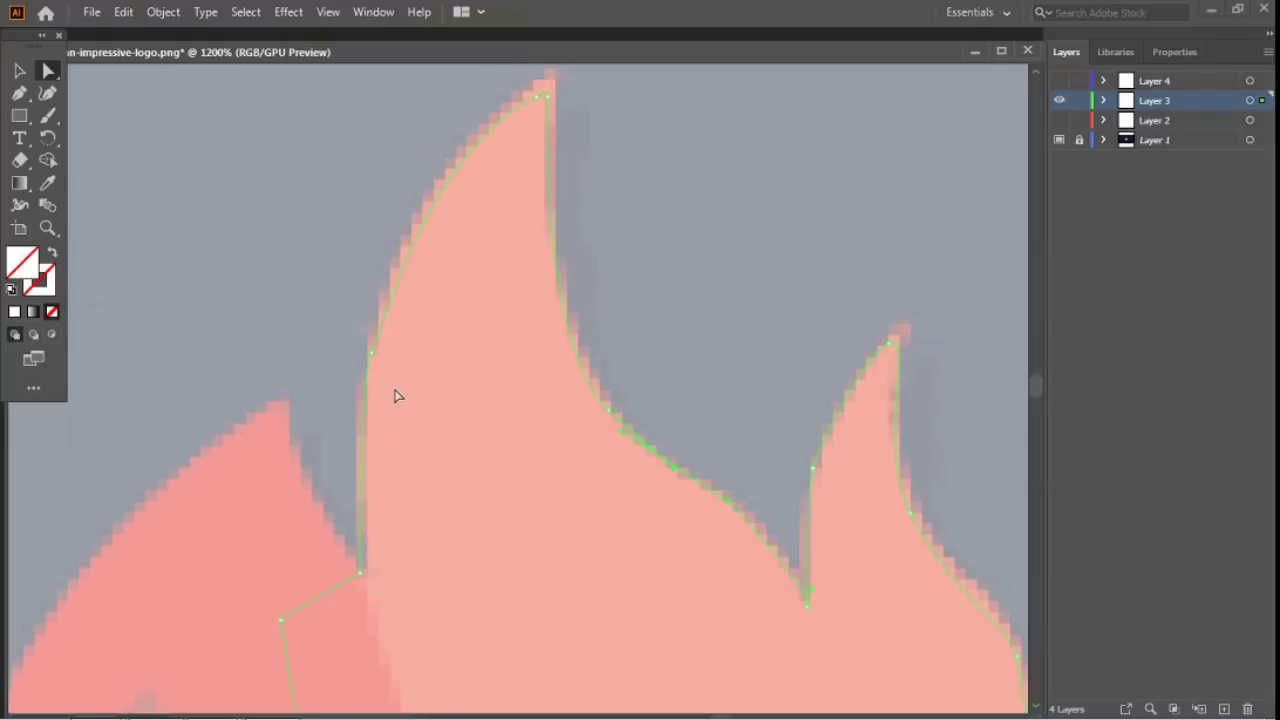
{"action": "left_click_drag", "start_coordinate": [377, 357], "coordinate": [390, 318]}
{"action": "left_click_drag", "start_coordinate": [410, 258], "coordinate": [408, 243]}
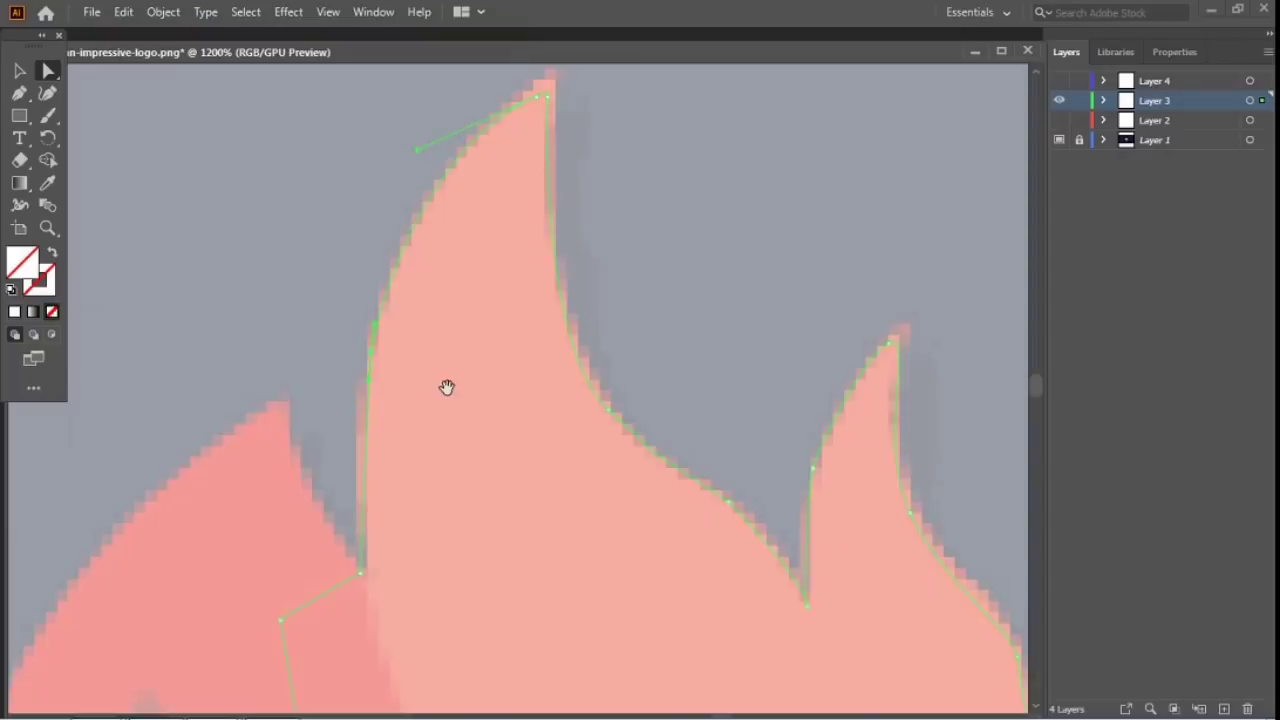
Step: Examine the complete lighter flame outline against the template at 300% zoom, both selected and deselected
{"action": "left_click_drag", "start_coordinate": [446, 386], "coordinate": [494, 160]}
{"action": "left_click_drag", "start_coordinate": [454, 411], "coordinate": [446, 328]}
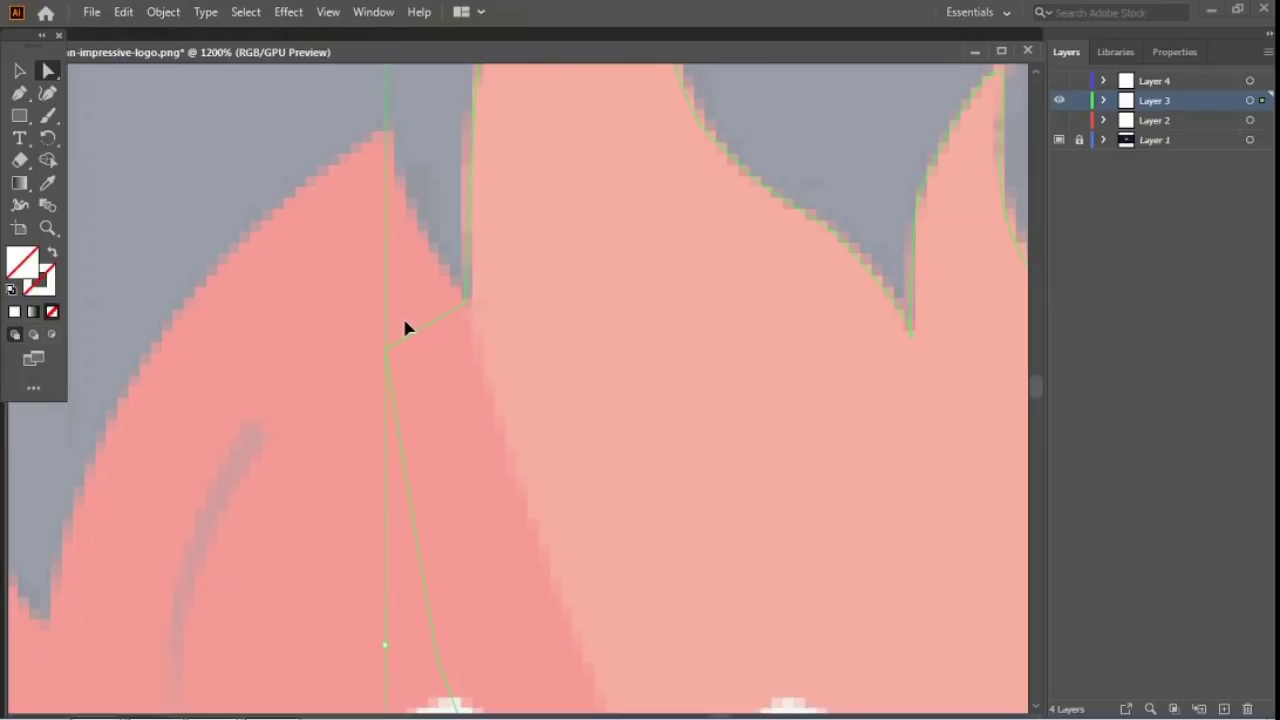
{"action": "key", "text": "ctrl+minus"}
{"action": "key", "text": "ctrl+minus"}
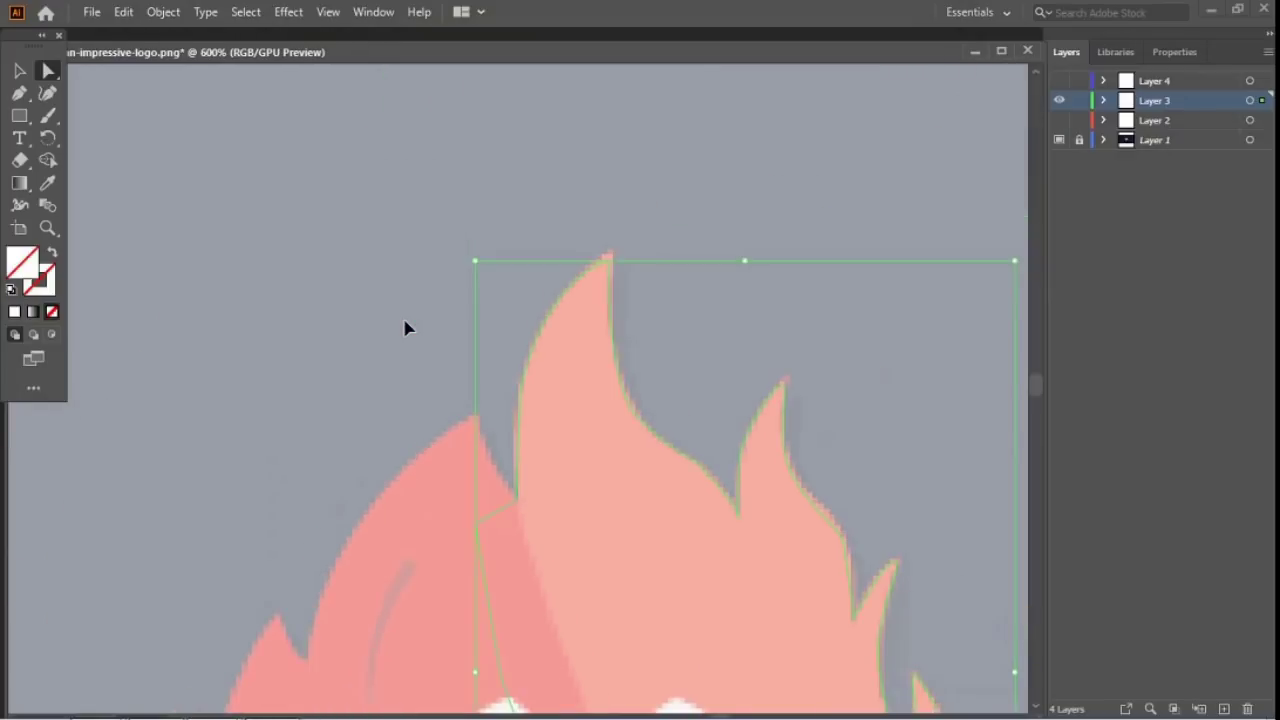
{"action": "left_click", "coordinate": [540, 477]}
{"action": "key", "text": "ctrl+minus"}
{"action": "key", "text": "ctrl+minus"}
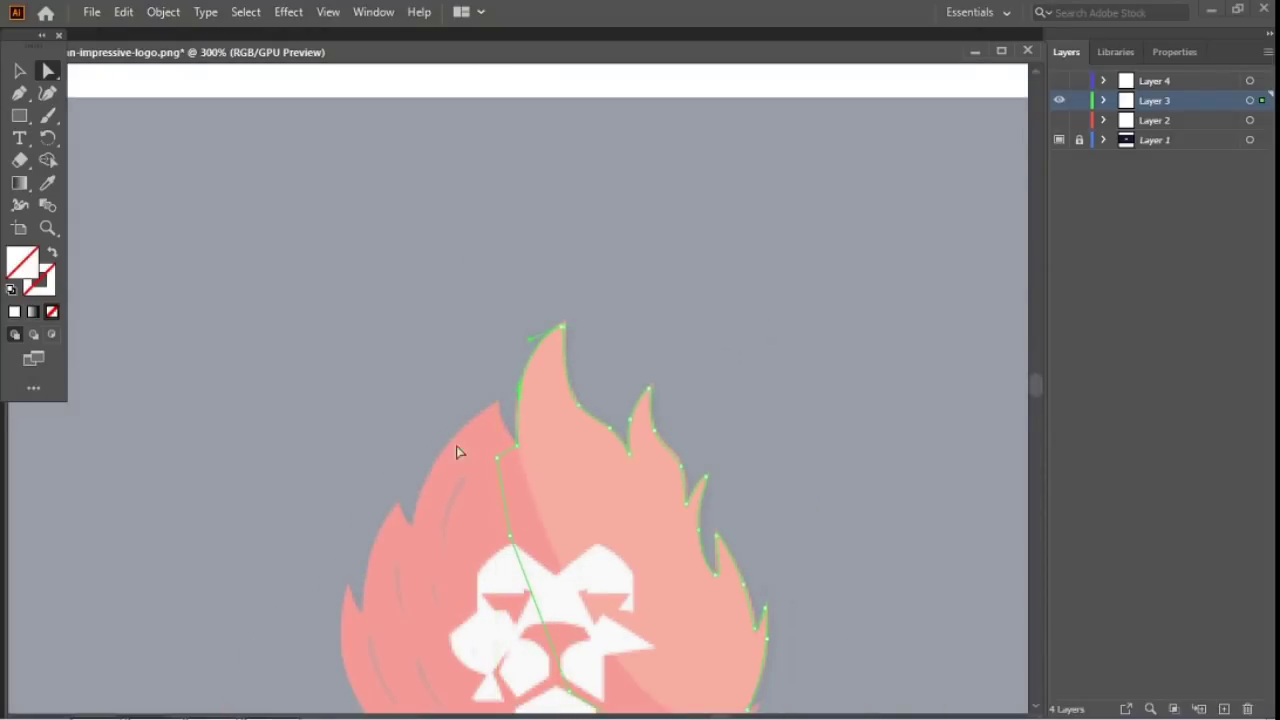
{"action": "left_click_drag", "start_coordinate": [506, 503], "coordinate": [441, 260]}
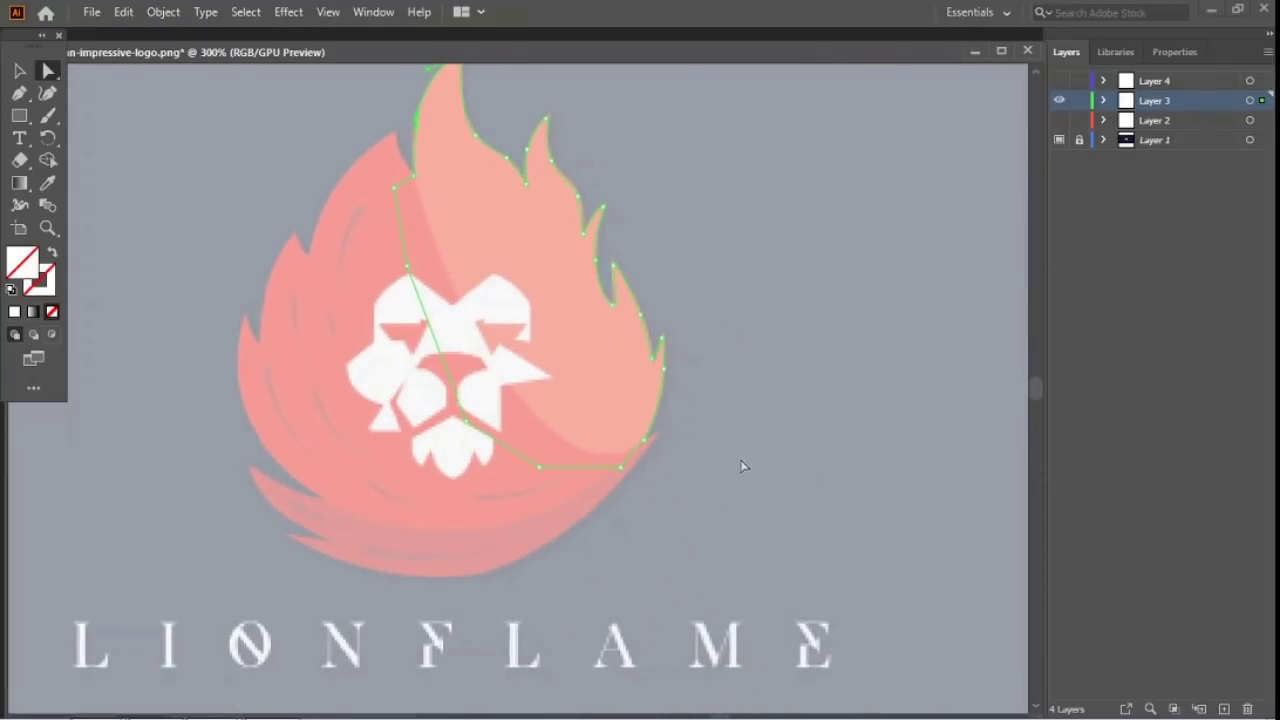
{"action": "left_click", "coordinate": [20, 68]}
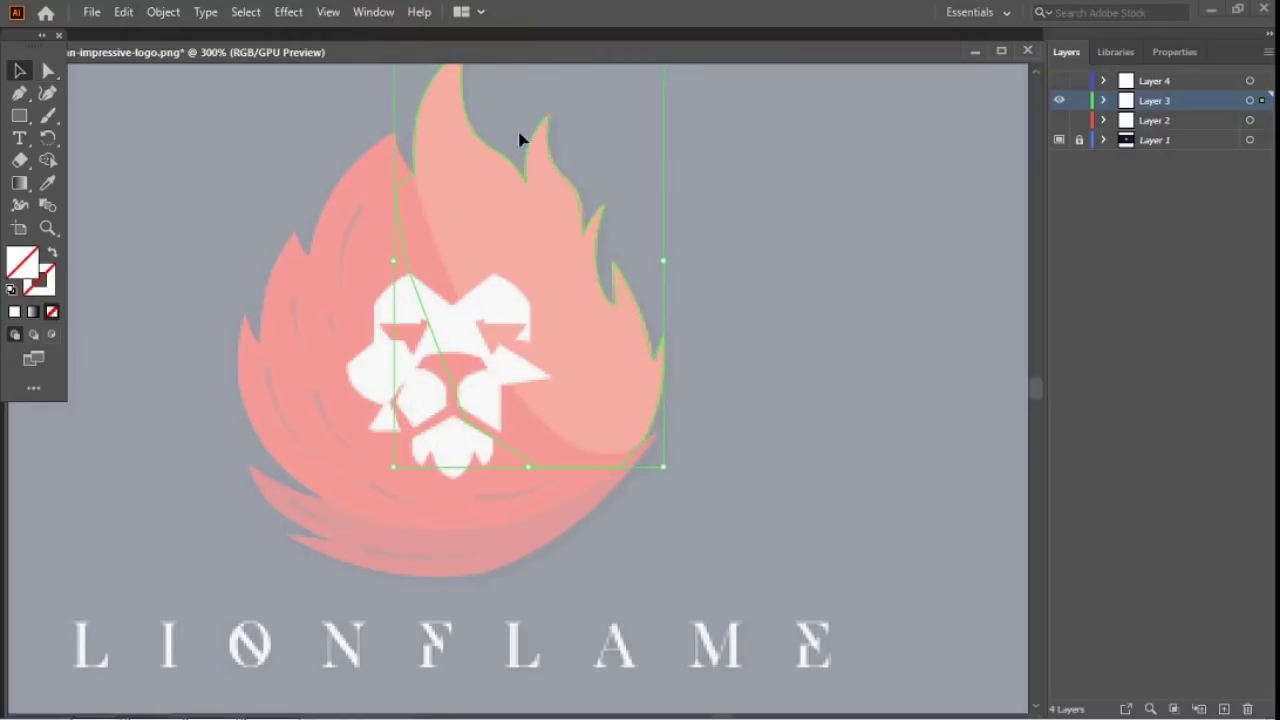
{"action": "left_click", "coordinate": [820, 520]}
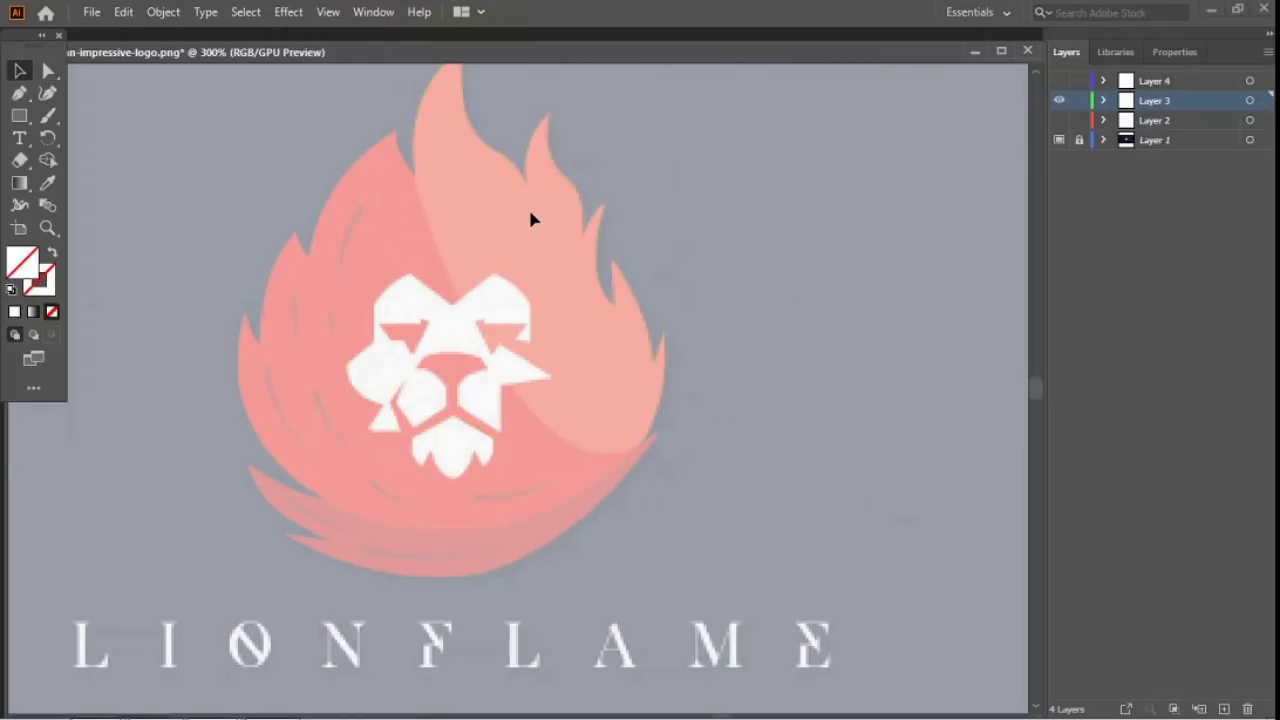
{"action": "left_click", "coordinate": [622, 367]}
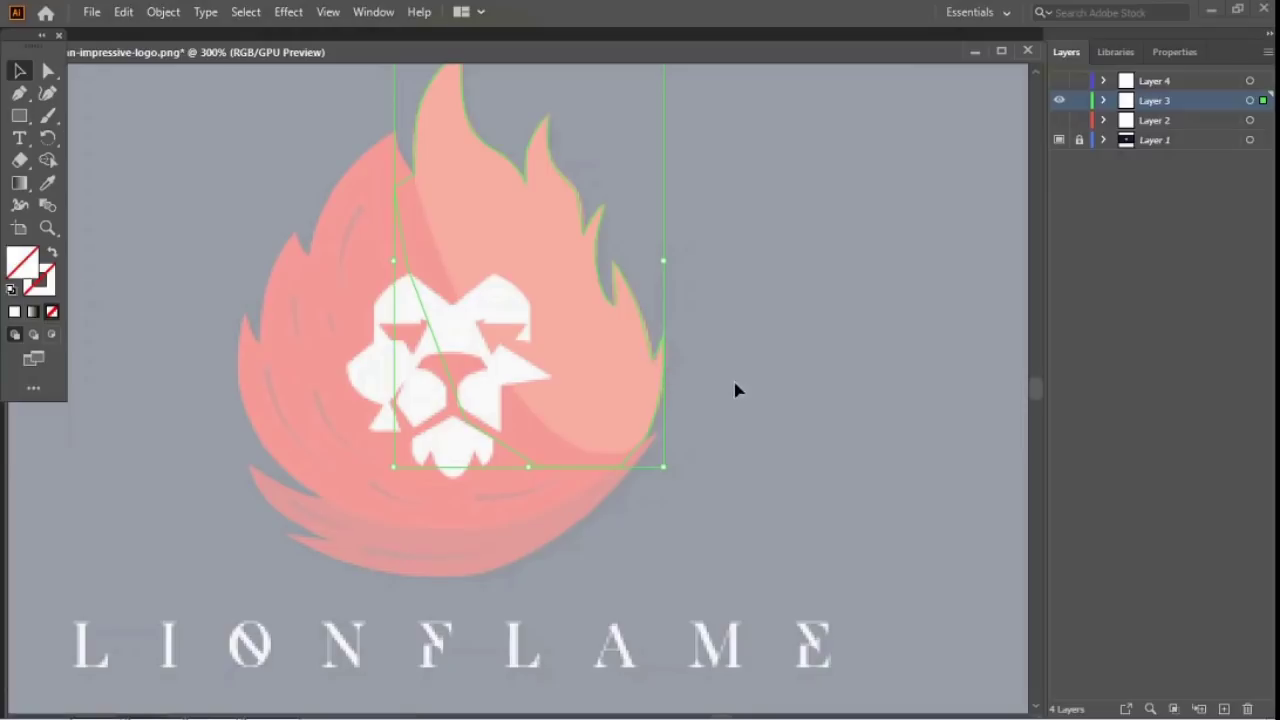
{"action": "left_click", "coordinate": [825, 402]}
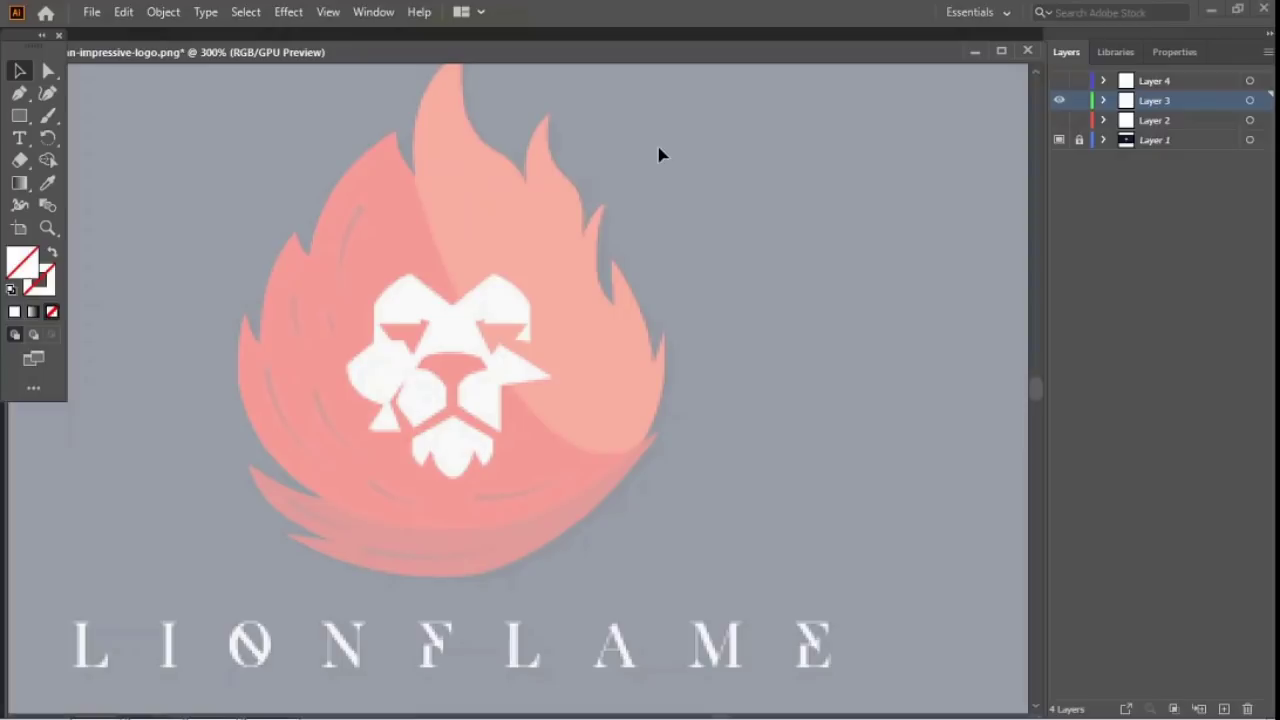
{"action": "scroll", "coordinate": [626, 147], "scroll_direction": "up", "scroll_amount": 2}
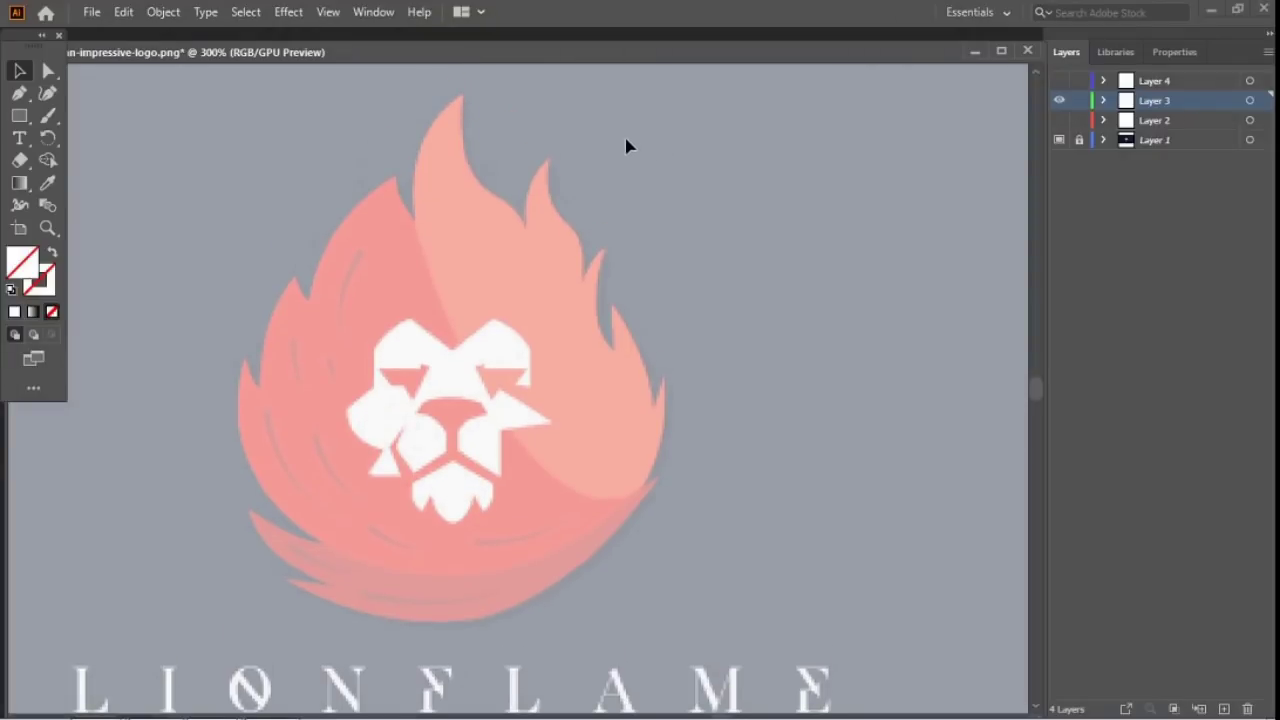
Step: Try a white fill on the lighter flame shape and set it back to no fill
{"action": "left_click", "coordinate": [491, 282]}
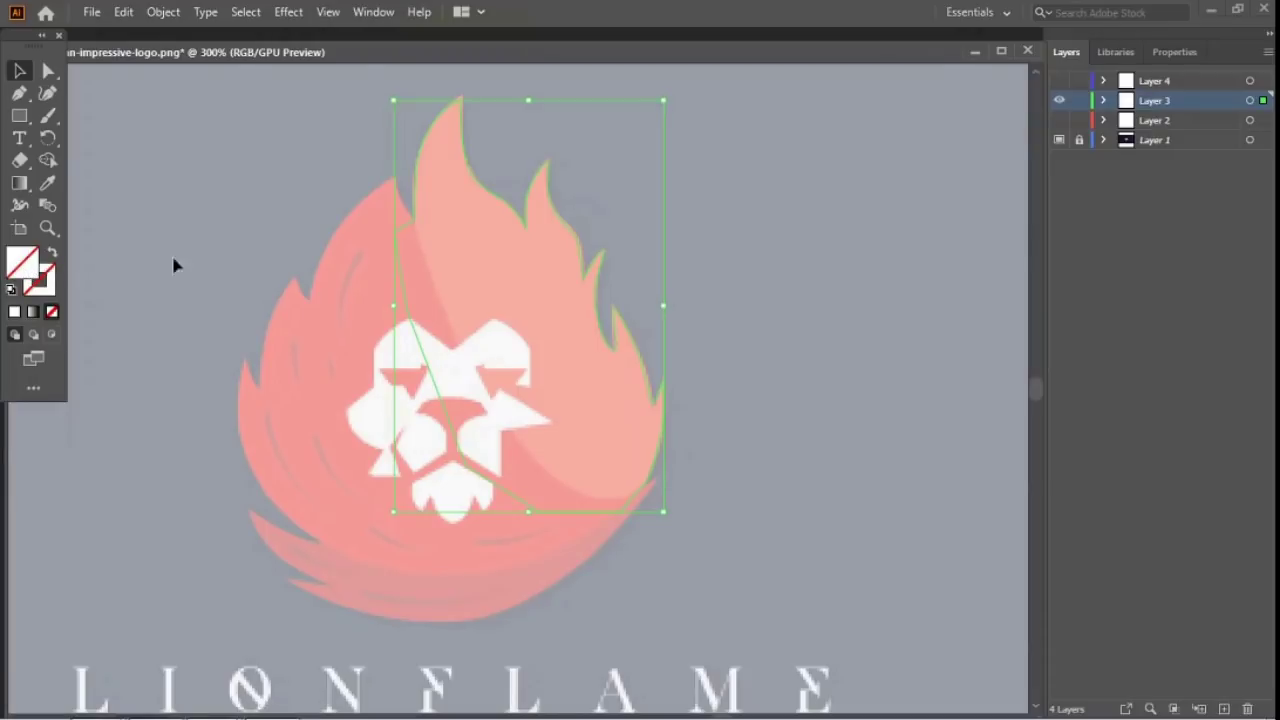
{"action": "left_click", "coordinate": [15, 313]}
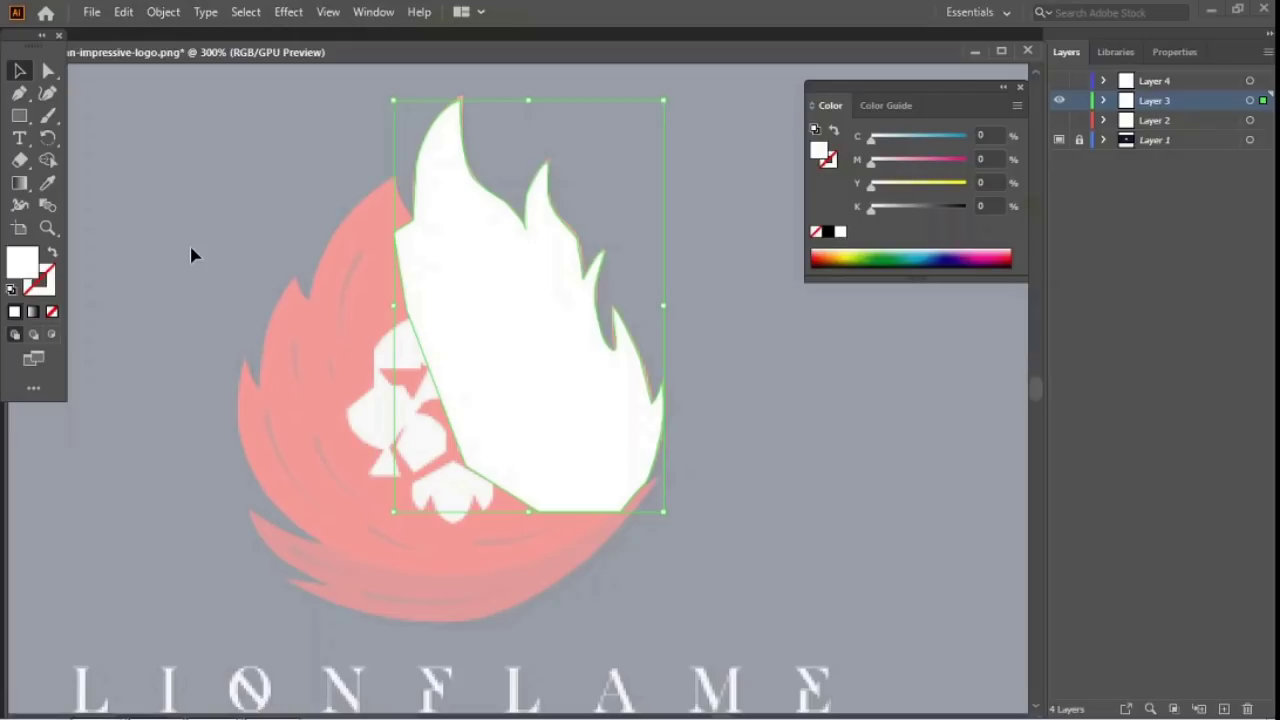
{"action": "left_click", "coordinate": [52, 313]}
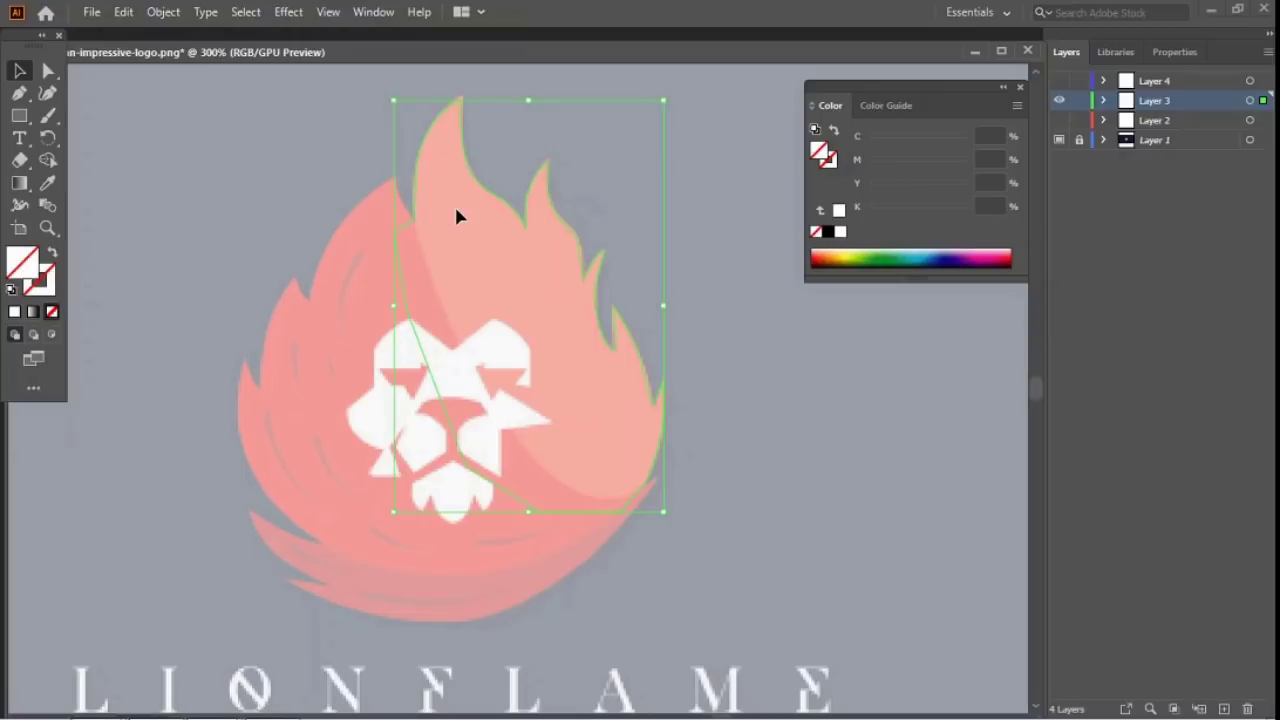
Step: Try blue and purple fill colours, including D55AF2, for the flame shape in the Color Picker and cancel the choice
{"action": "double_click", "coordinate": [30, 266]}
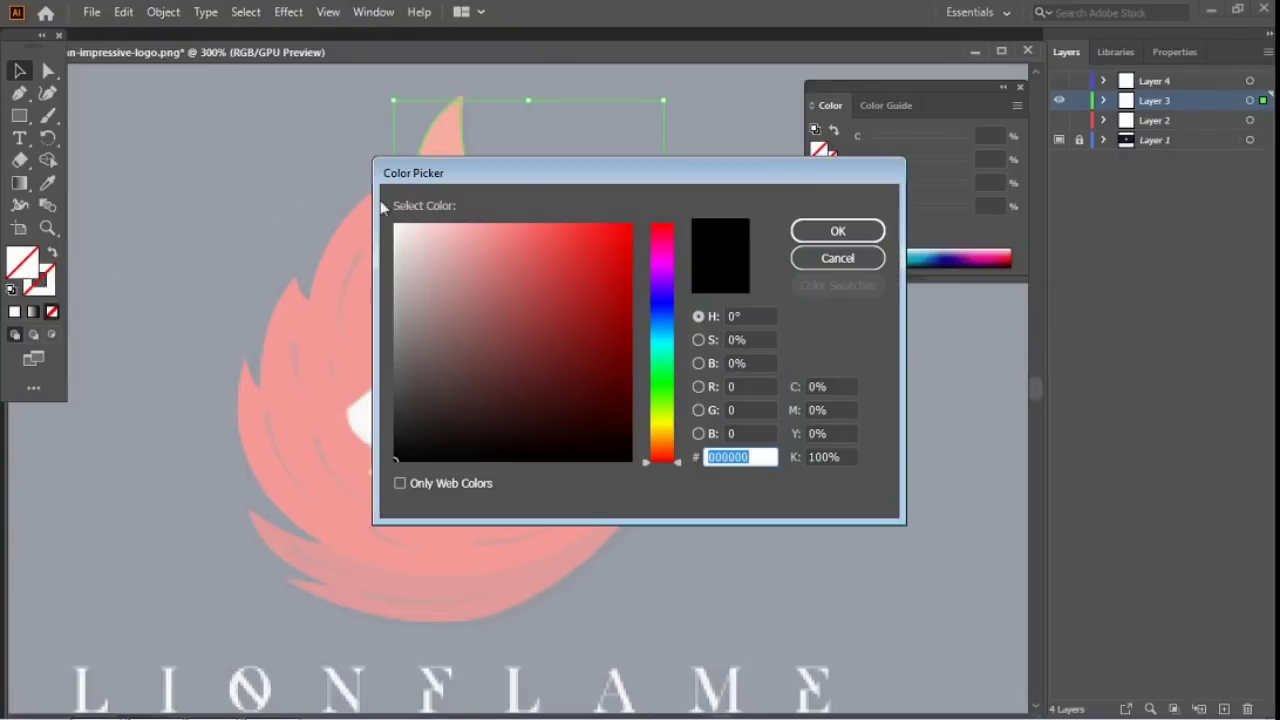
{"action": "left_click_drag", "start_coordinate": [528, 177], "coordinate": [684, 252]}
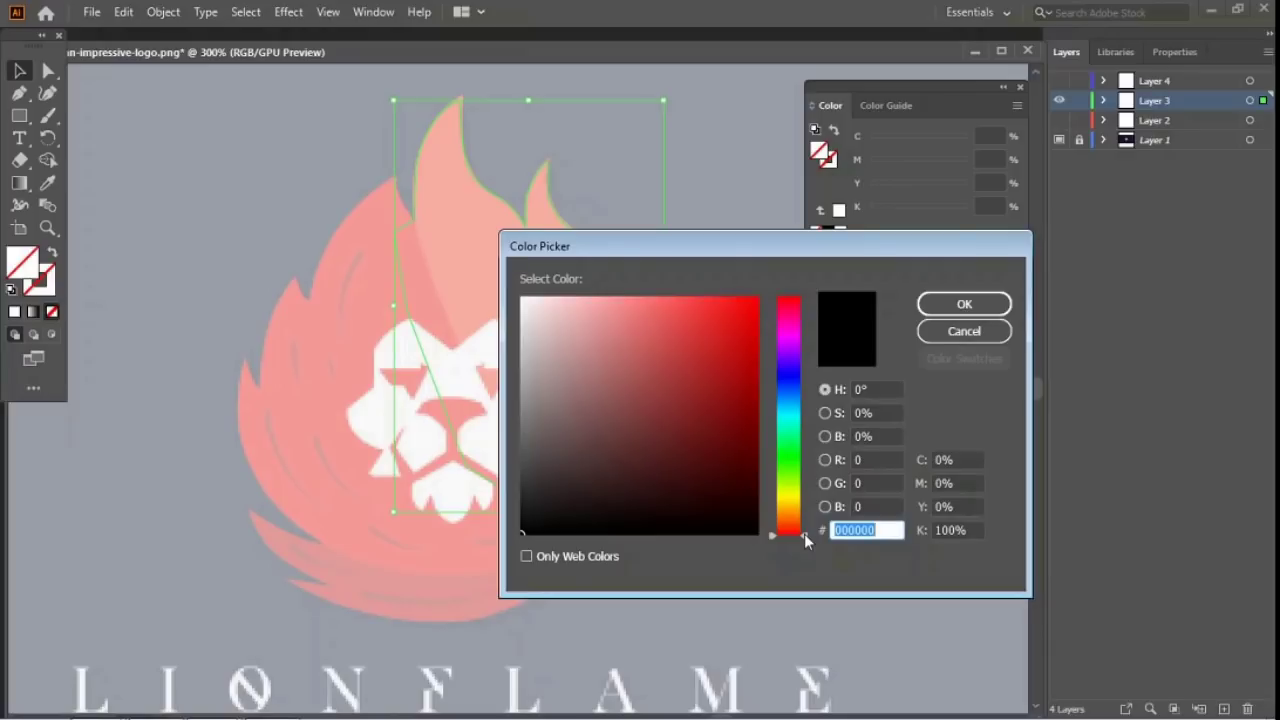
{"action": "left_click_drag", "start_coordinate": [804, 533], "coordinate": [804, 372]}
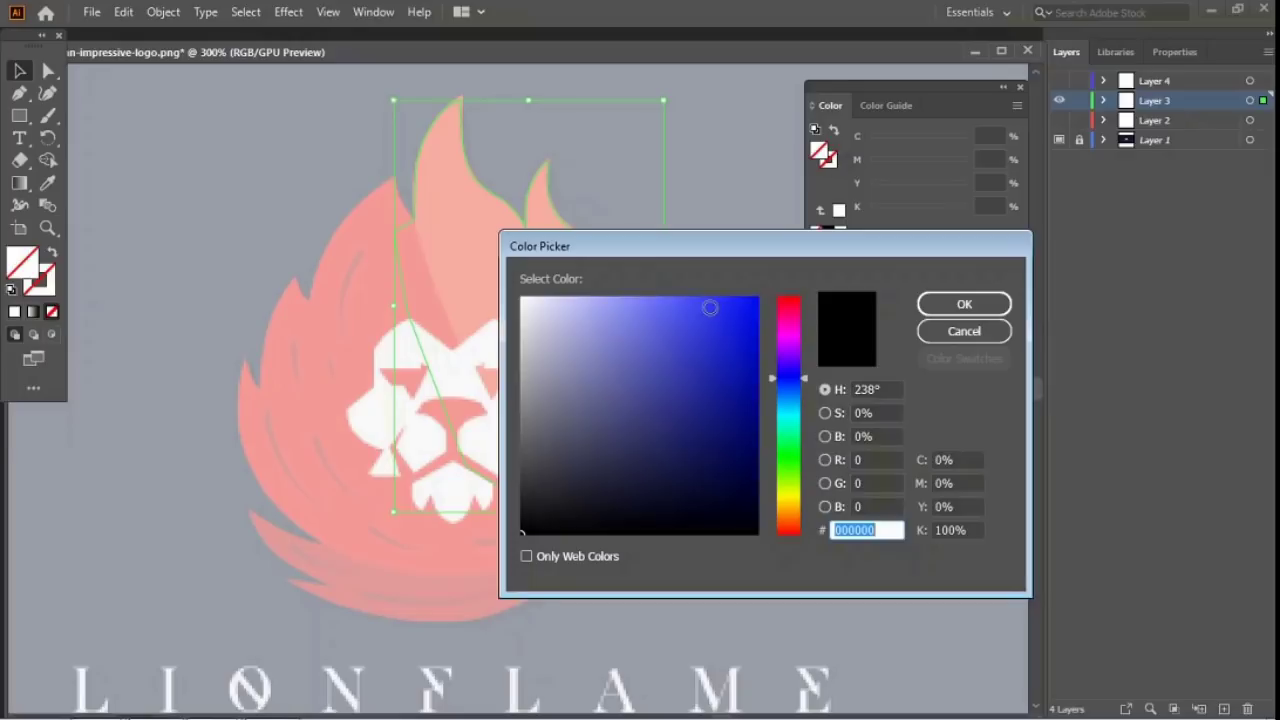
{"action": "mouse_move", "coordinate": [737, 329]}
{"action": "left_mouse_down"}
{"action": "mouse_move", "coordinate": [730, 341]}
{"action": "mouse_move", "coordinate": [743, 306]}
{"action": "mouse_move", "coordinate": [736, 426]}
{"action": "mouse_move", "coordinate": [684, 402]}
{"action": "mouse_move", "coordinate": [629, 408]}
{"action": "mouse_move", "coordinate": [620, 380]}
{"action": "mouse_move", "coordinate": [669, 309]}
{"action": "left_mouse_up"}
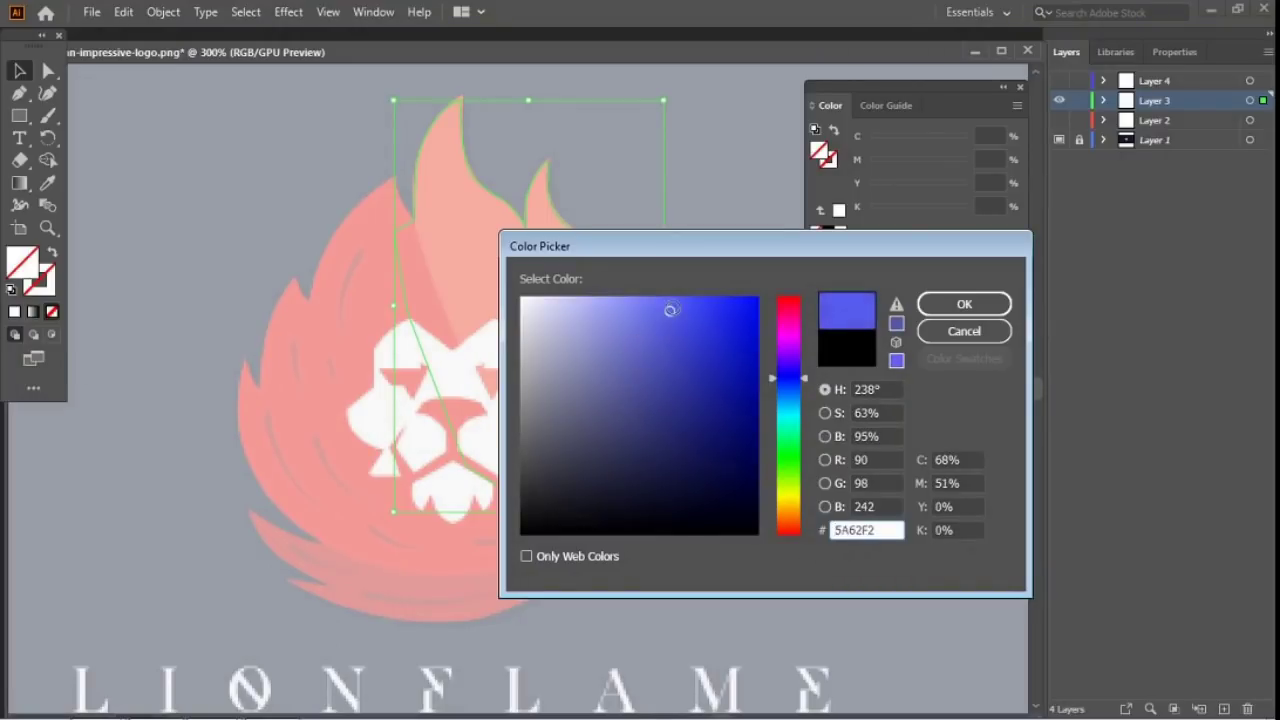
{"action": "left_click_drag", "start_coordinate": [808, 377], "coordinate": [795, 345]}
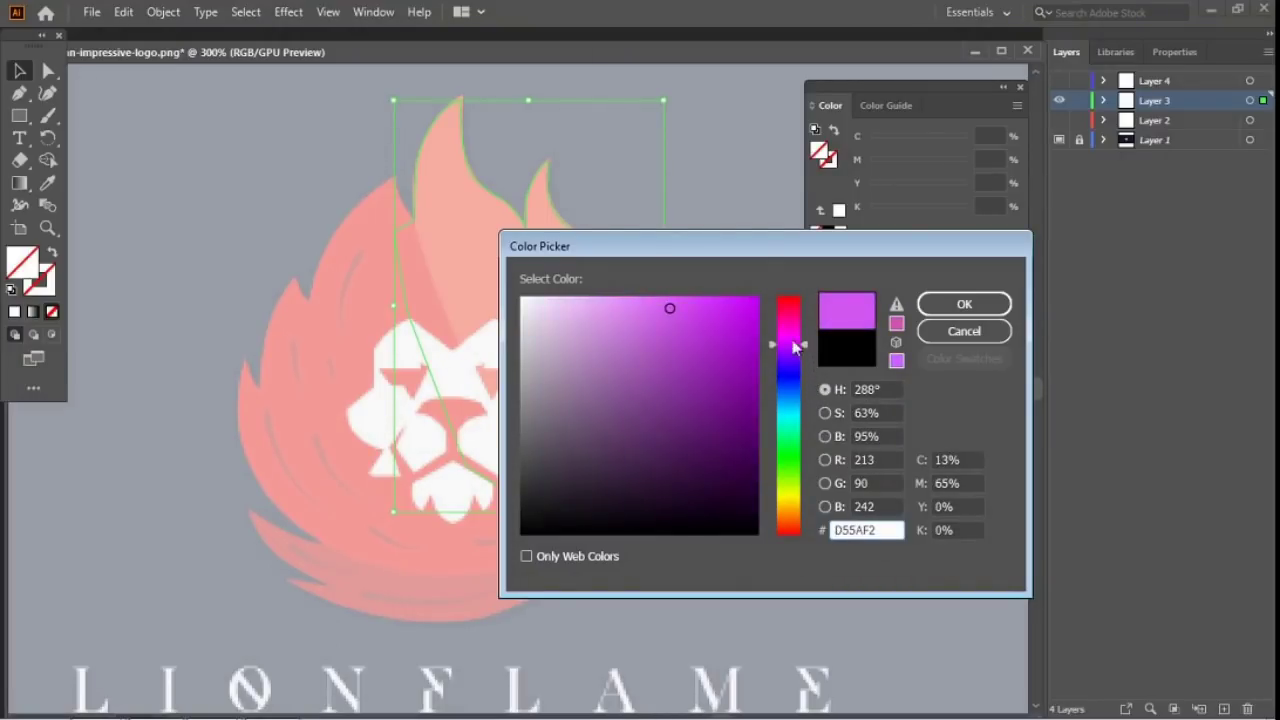
{"action": "left_click_drag", "start_coordinate": [743, 249], "coordinate": [906, 220]}
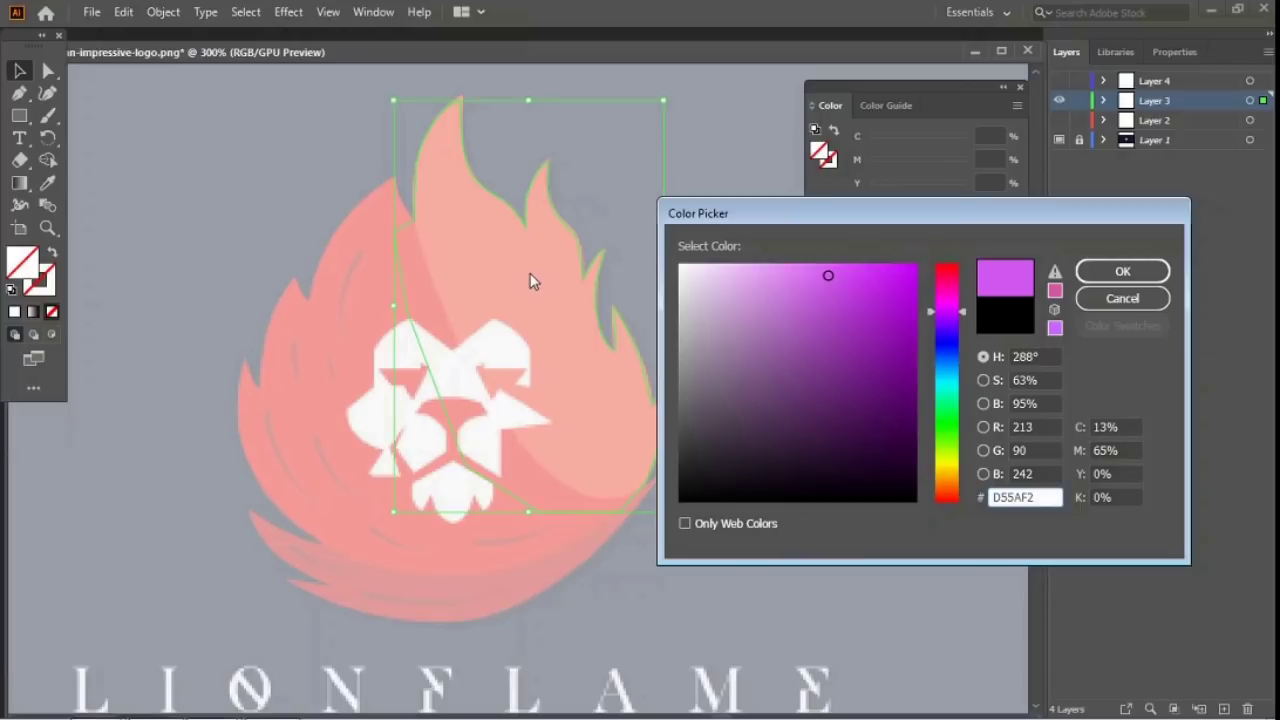
{"action": "left_click", "coordinate": [1095, 300]}
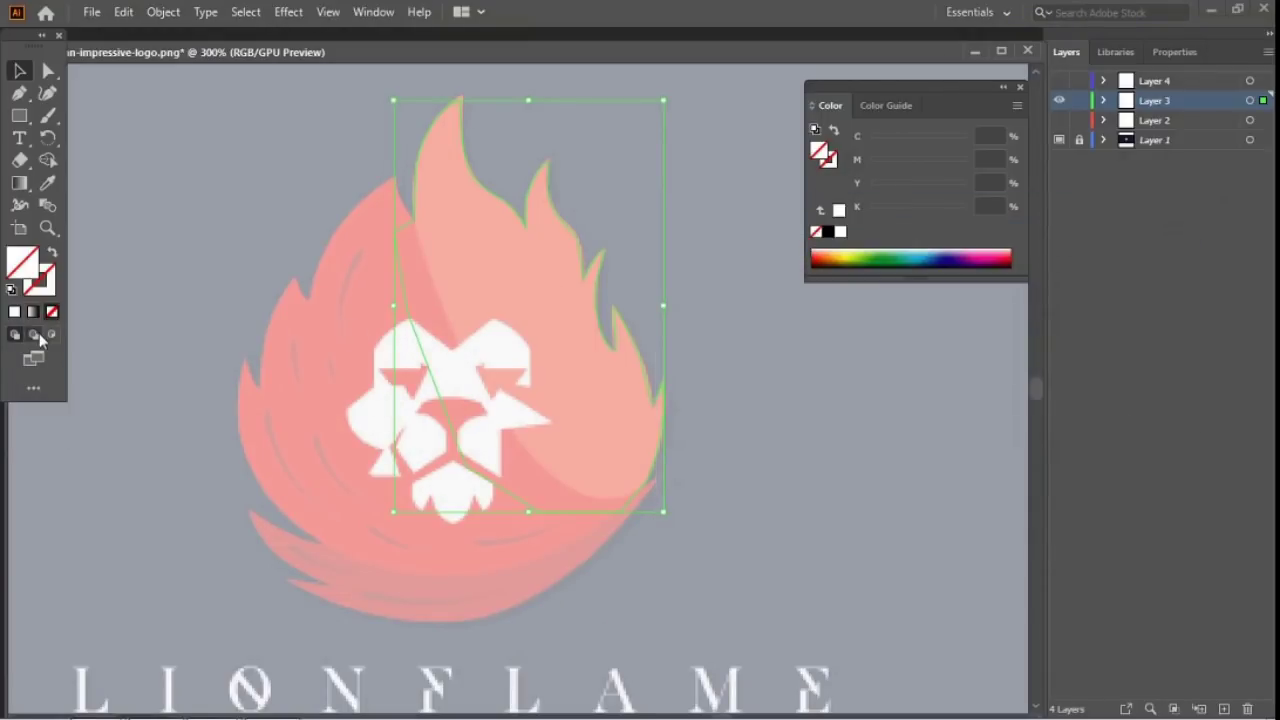
Step: Fill the lighter flame shape with the orange sampled from the template flame and hide Layer 3
{"action": "left_click", "coordinate": [52, 186]}
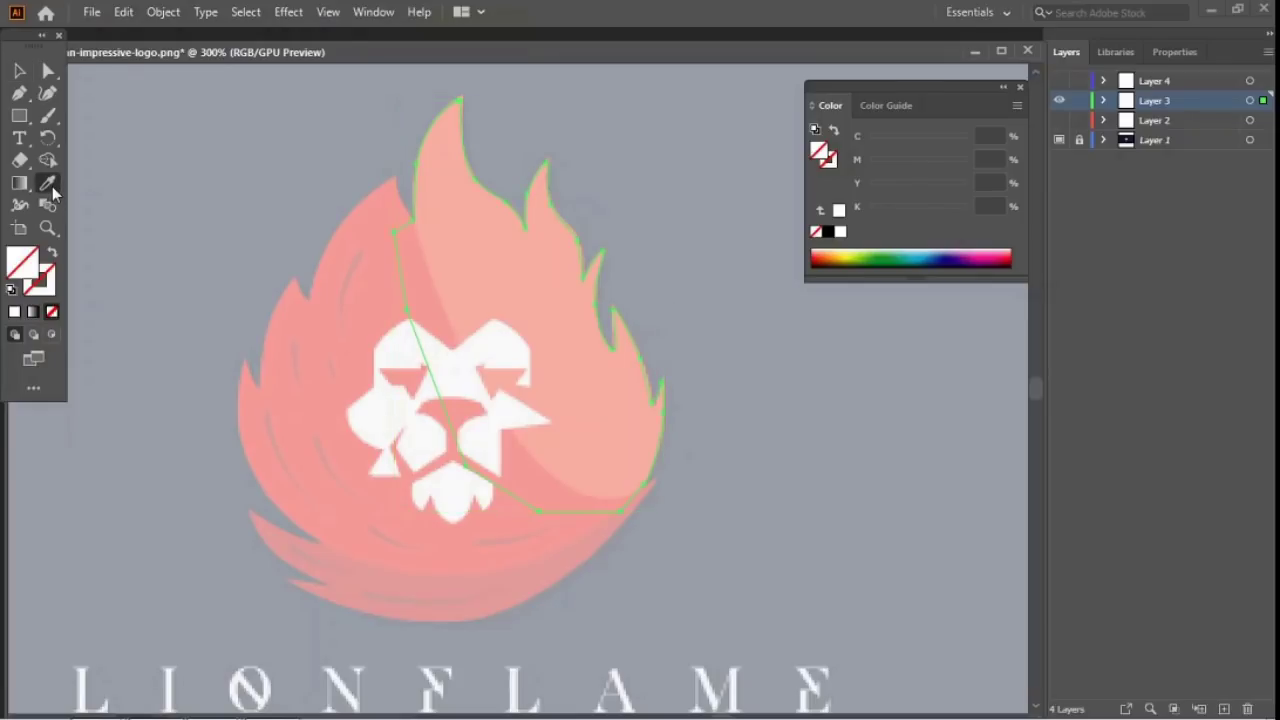
{"action": "left_click", "coordinate": [507, 221]}
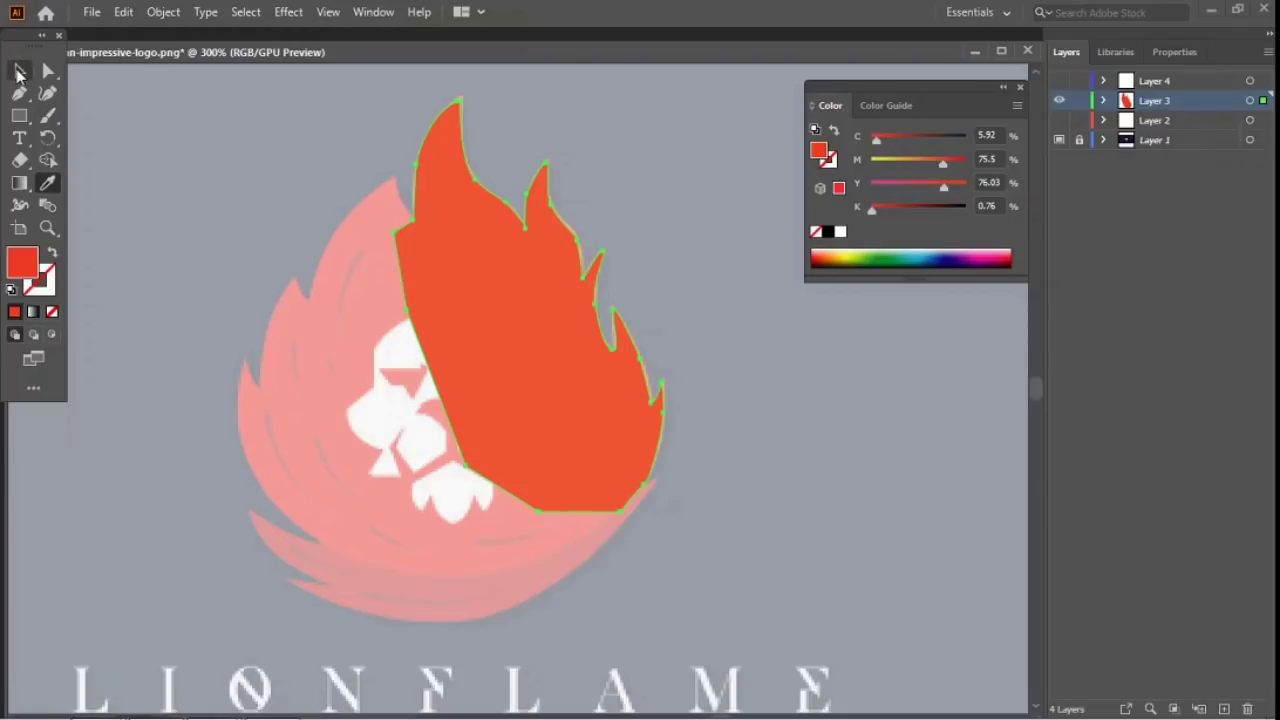
{"action": "left_click", "coordinate": [19, 72]}
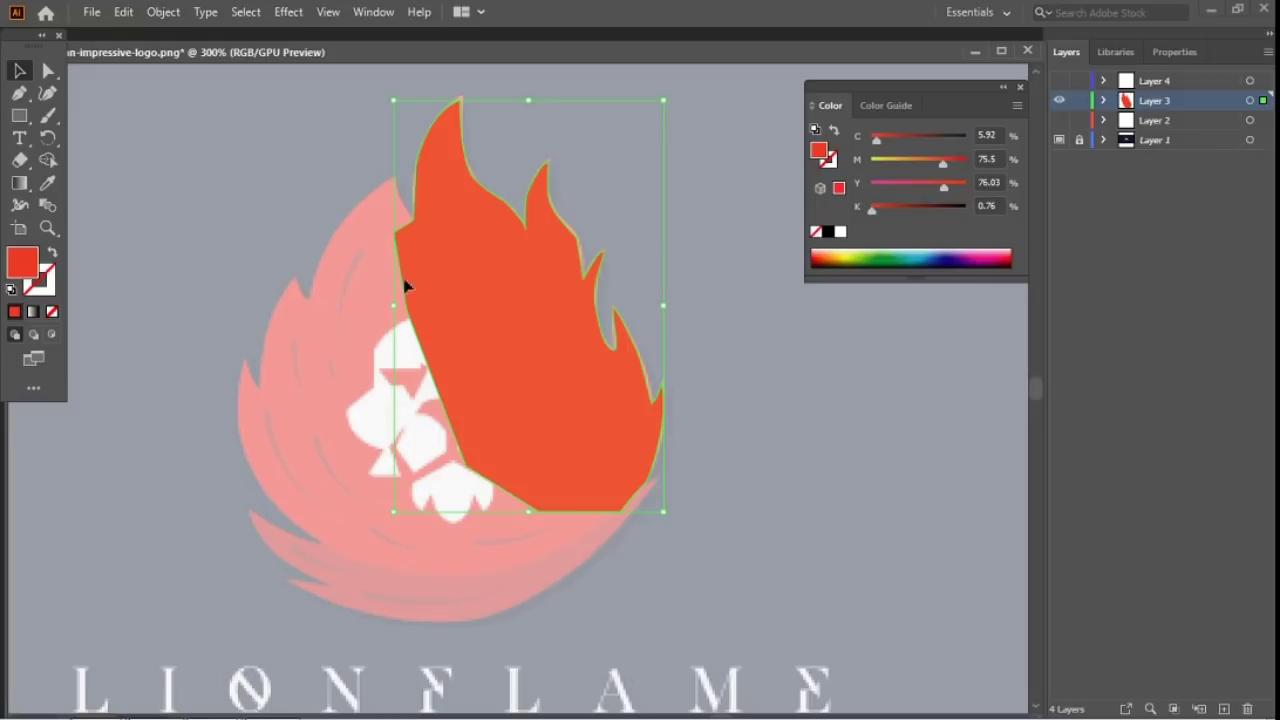
{"action": "left_click", "coordinate": [1063, 104]}
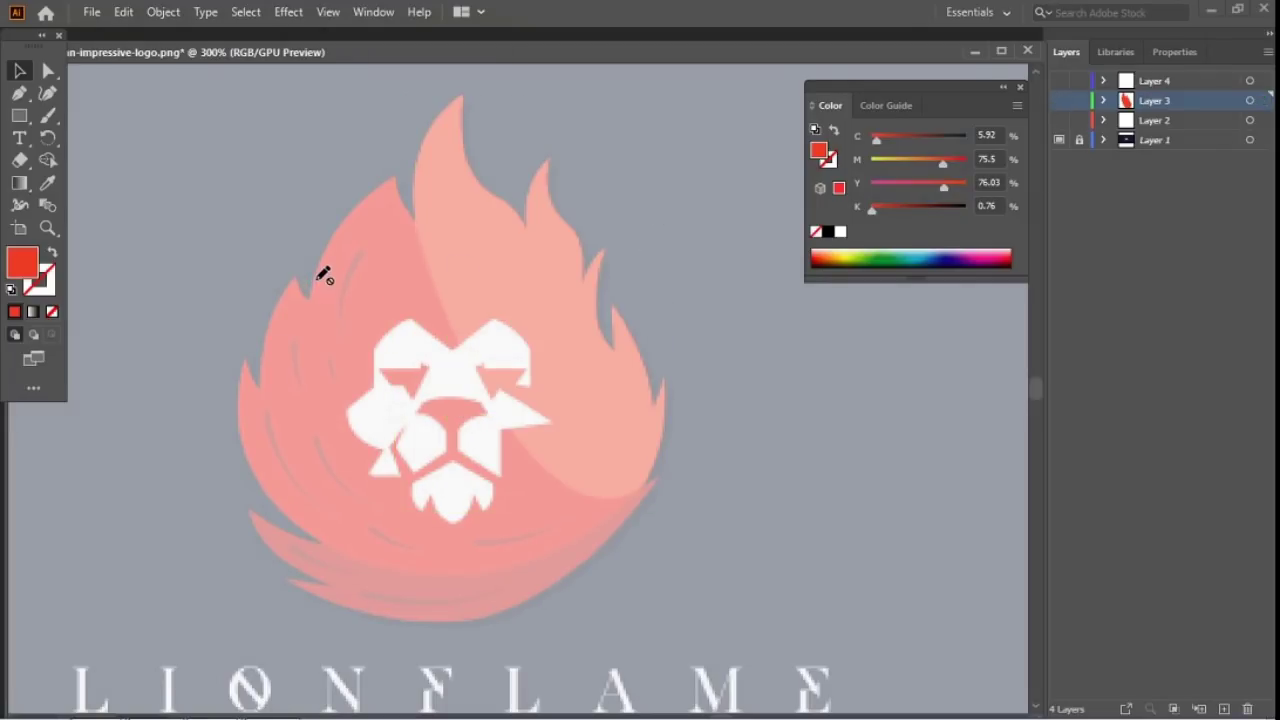
Step: Show Layer 2 and Layer 4, fill the mane shape with the template's red, and hide Layer 2 again
{"action": "left_click", "coordinate": [37, 116]}
{"action": "left_click", "coordinate": [1059, 121]}
{"action": "left_click", "coordinate": [1059, 81]}
{"action": "left_click_drag", "start_coordinate": [205, 192], "coordinate": [315, 298]}
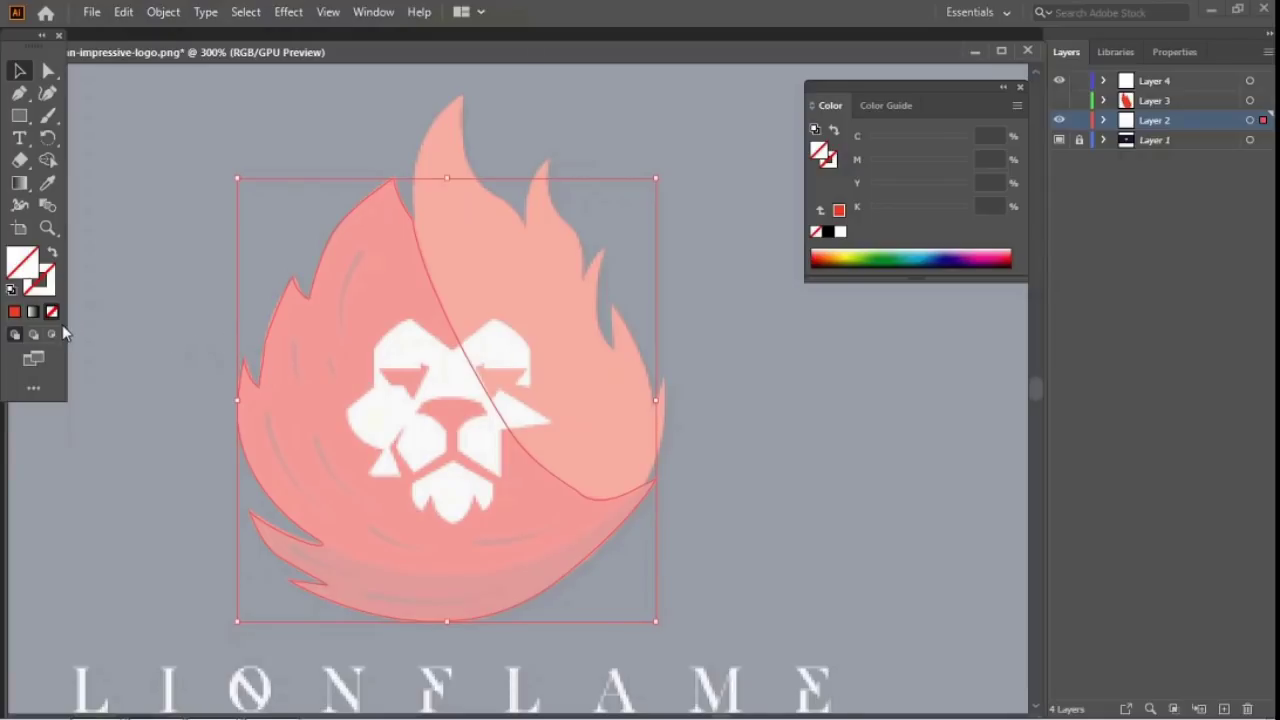
{"action": "left_click", "coordinate": [48, 187]}
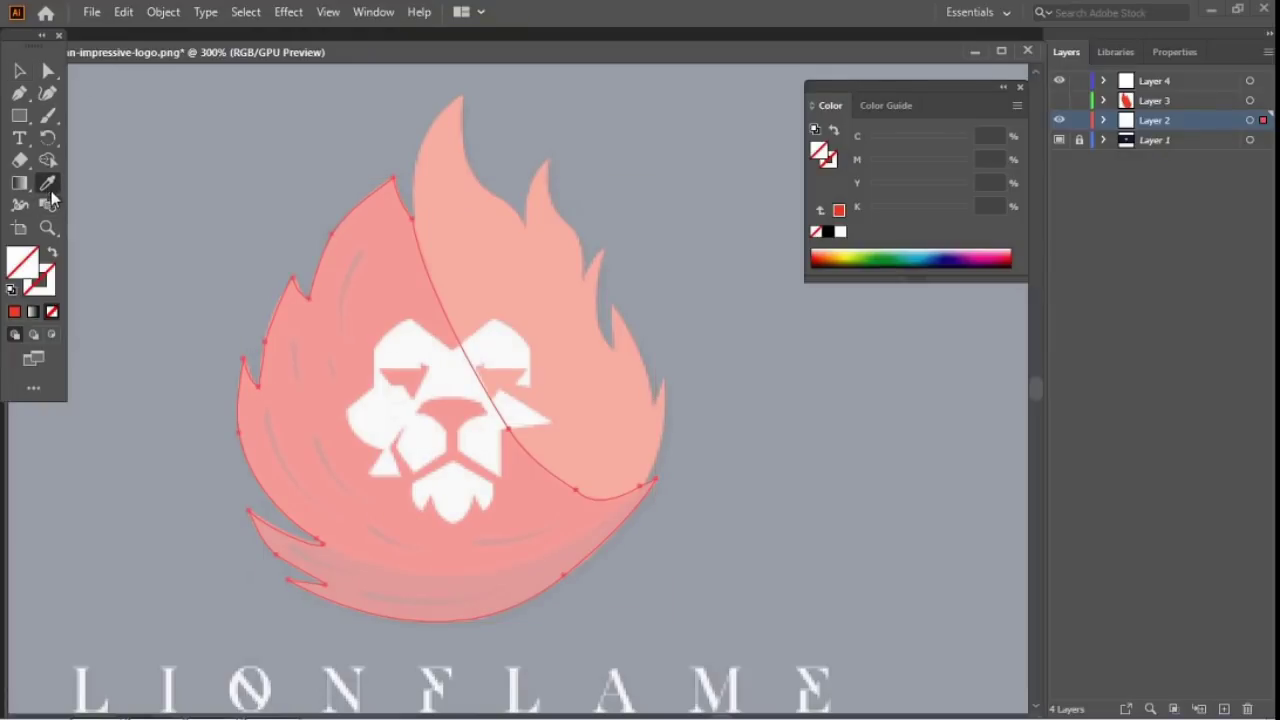
{"action": "left_click", "coordinate": [322, 344]}
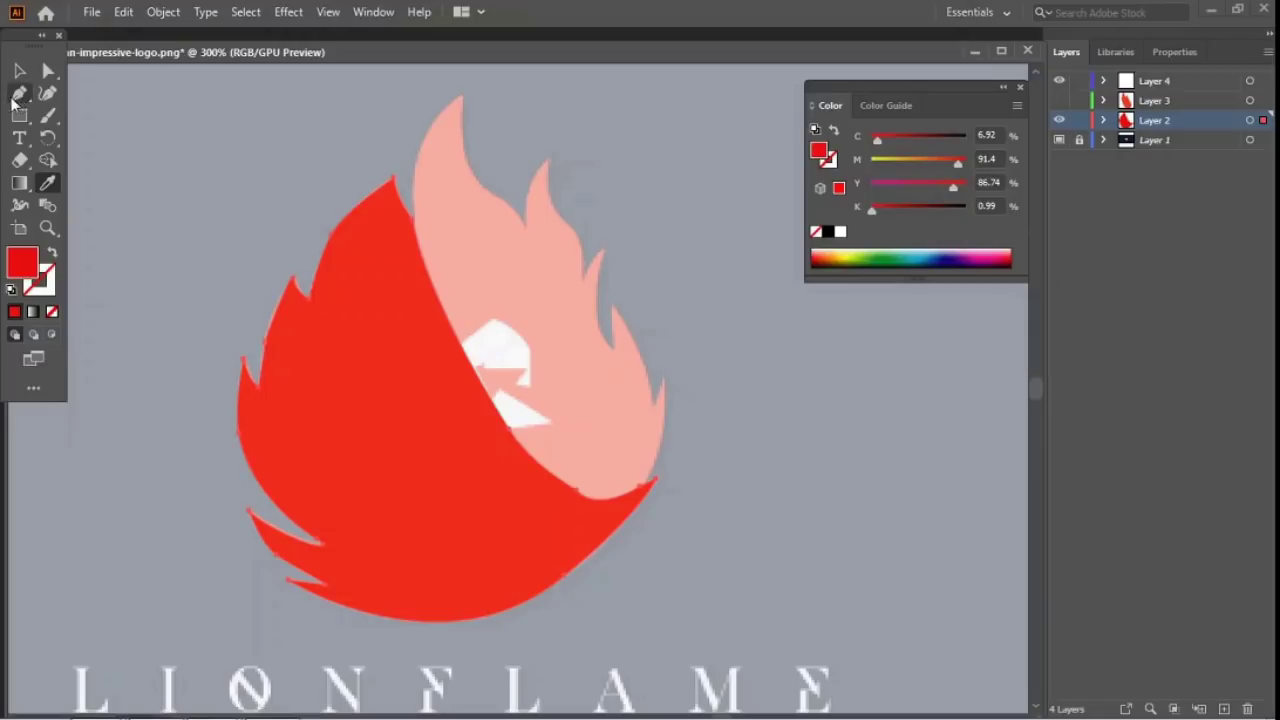
{"action": "left_click", "coordinate": [1059, 120]}
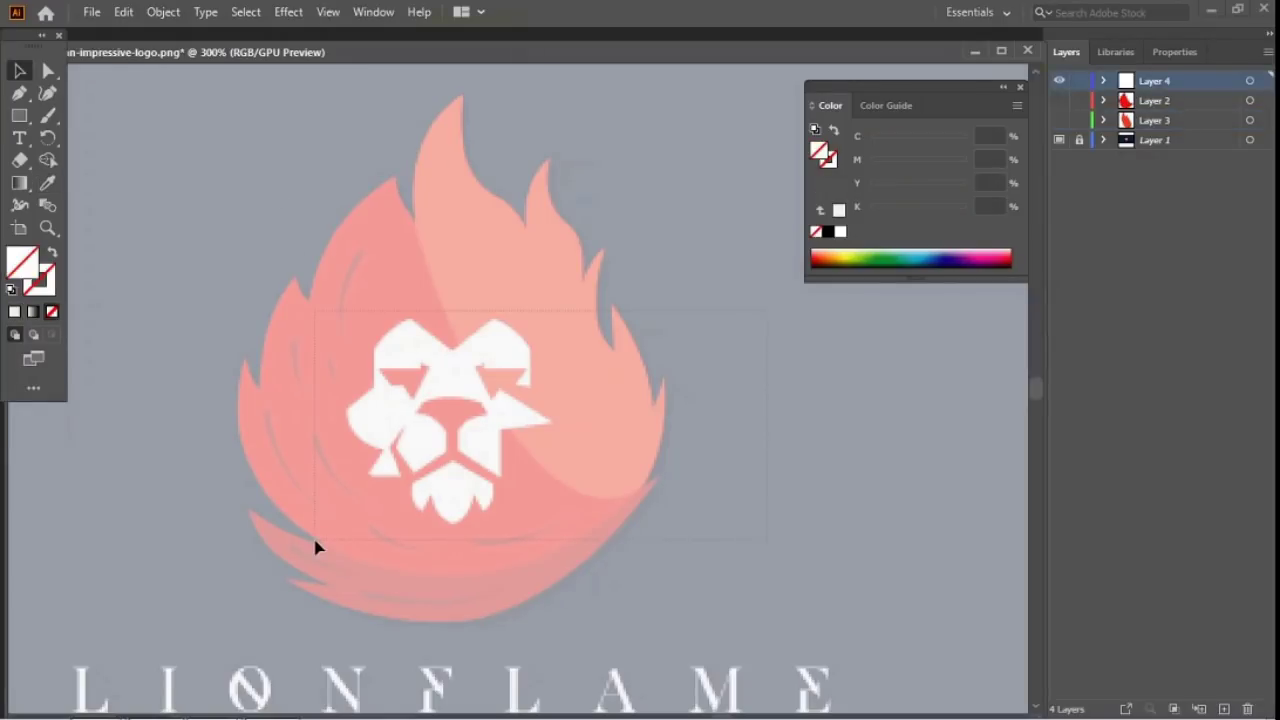
Step: Fill all lion face shapes on Layer 4 with the template face's off-white and show Layers 2 and 3
{"action": "key", "text": "ctrl+a"}
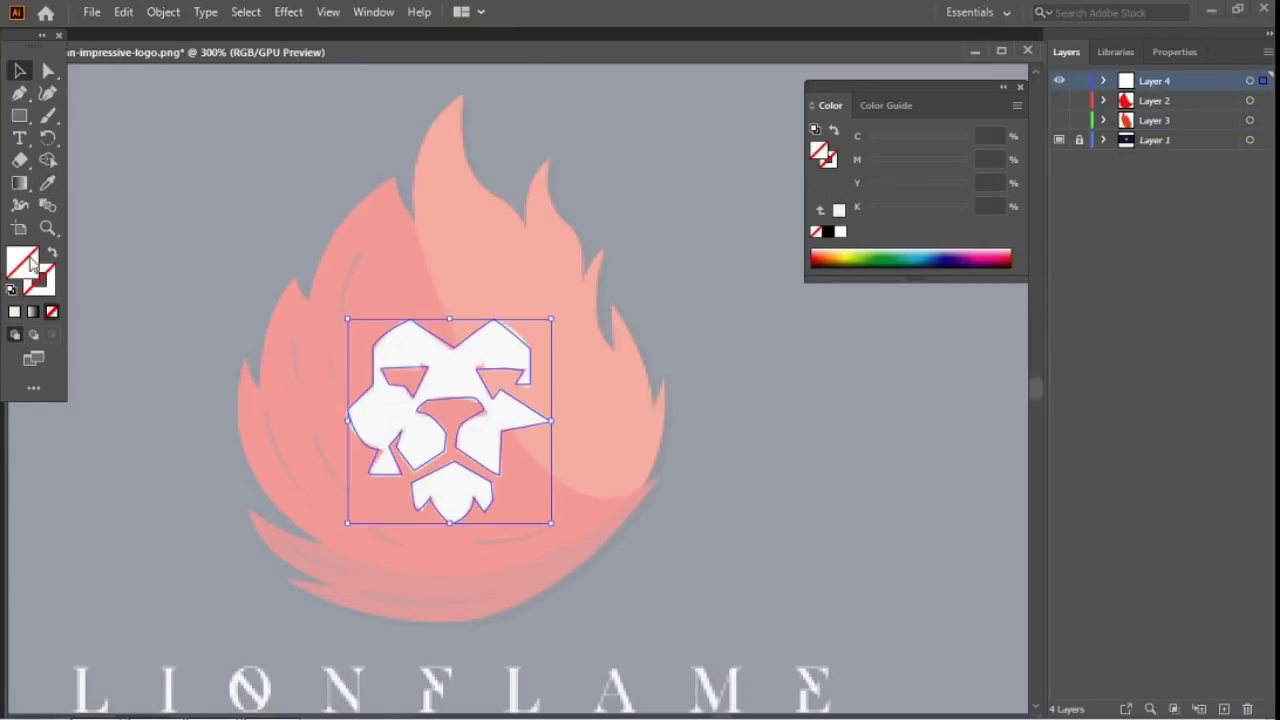
{"action": "left_click", "coordinate": [47, 183]}
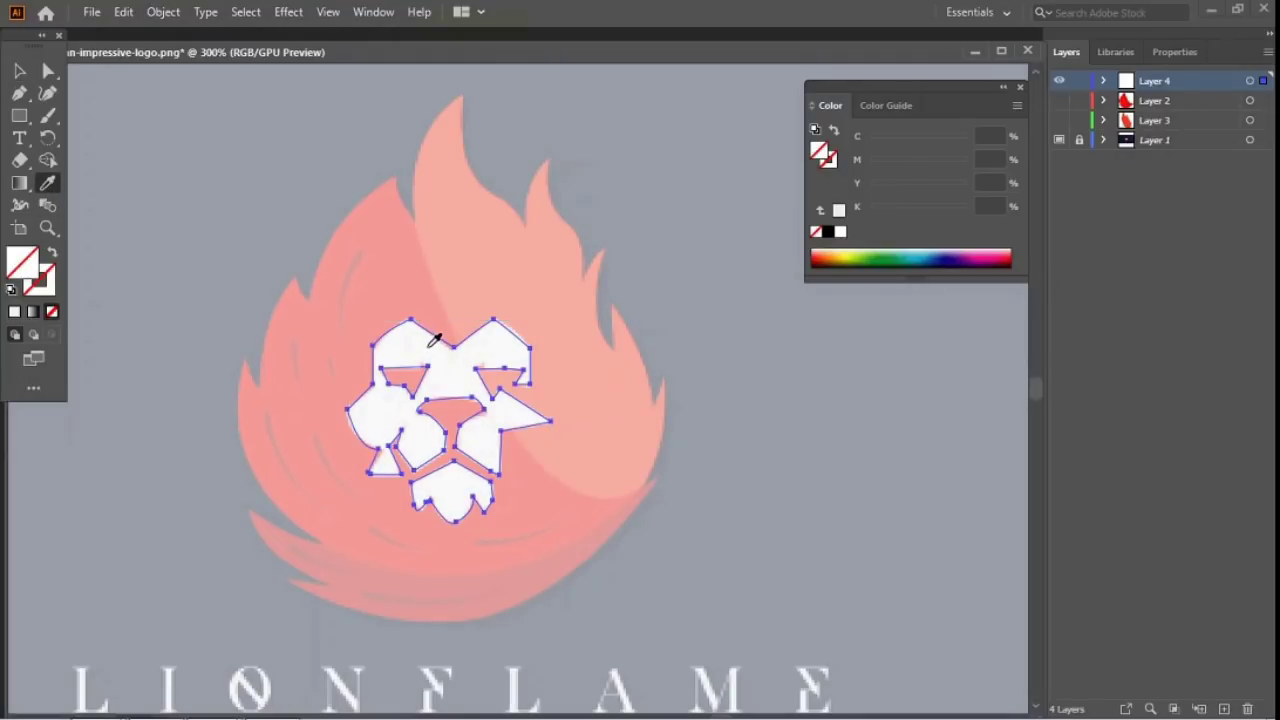
{"action": "left_click", "coordinate": [512, 341]}
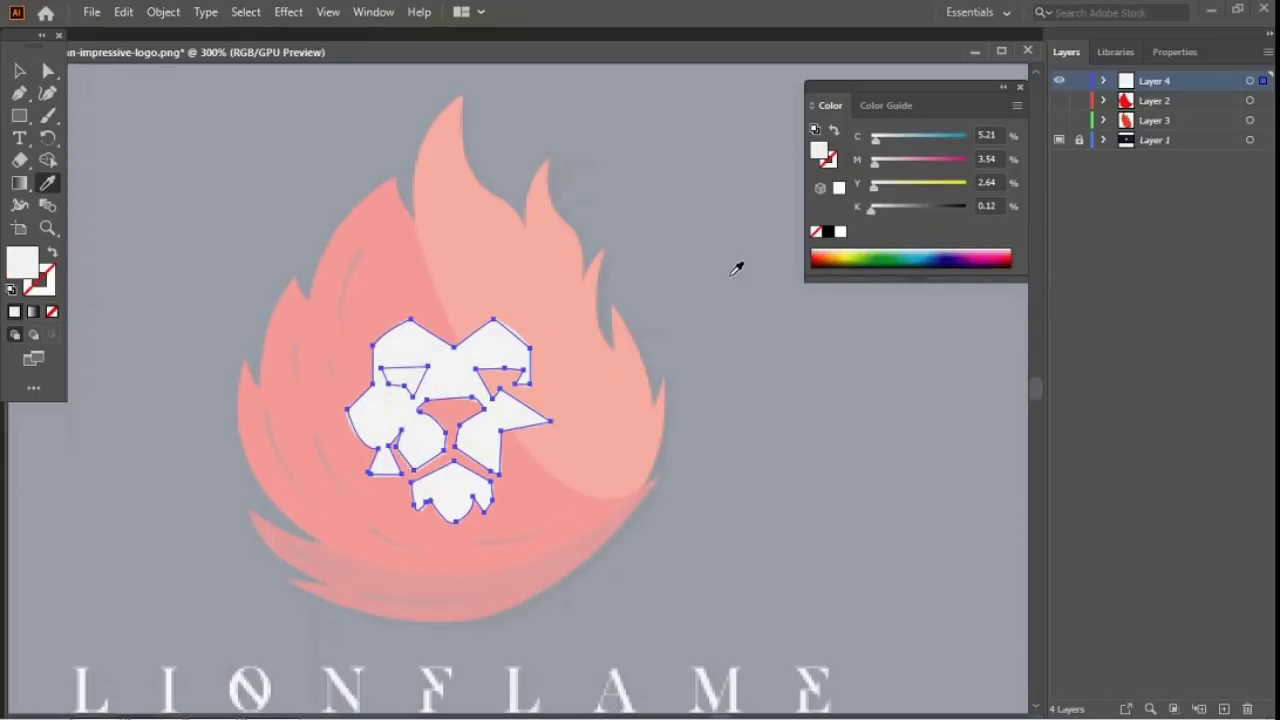
{"action": "left_click", "coordinate": [1060, 101]}
{"action": "left_click", "coordinate": [1060, 120]}
{"action": "left_click", "coordinate": [1060, 120]}
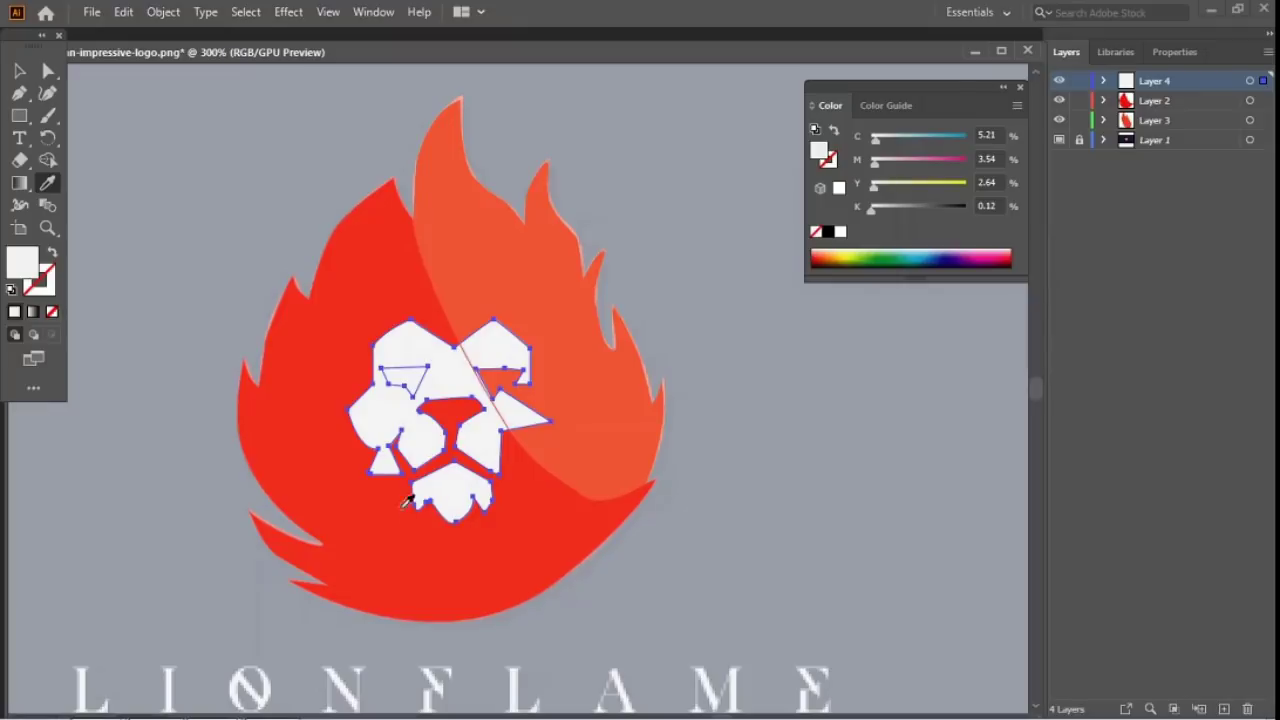
Step: Fill the lion's left eye shape with the orange sampled from the lighter flame
{"action": "key", "text": "z"}
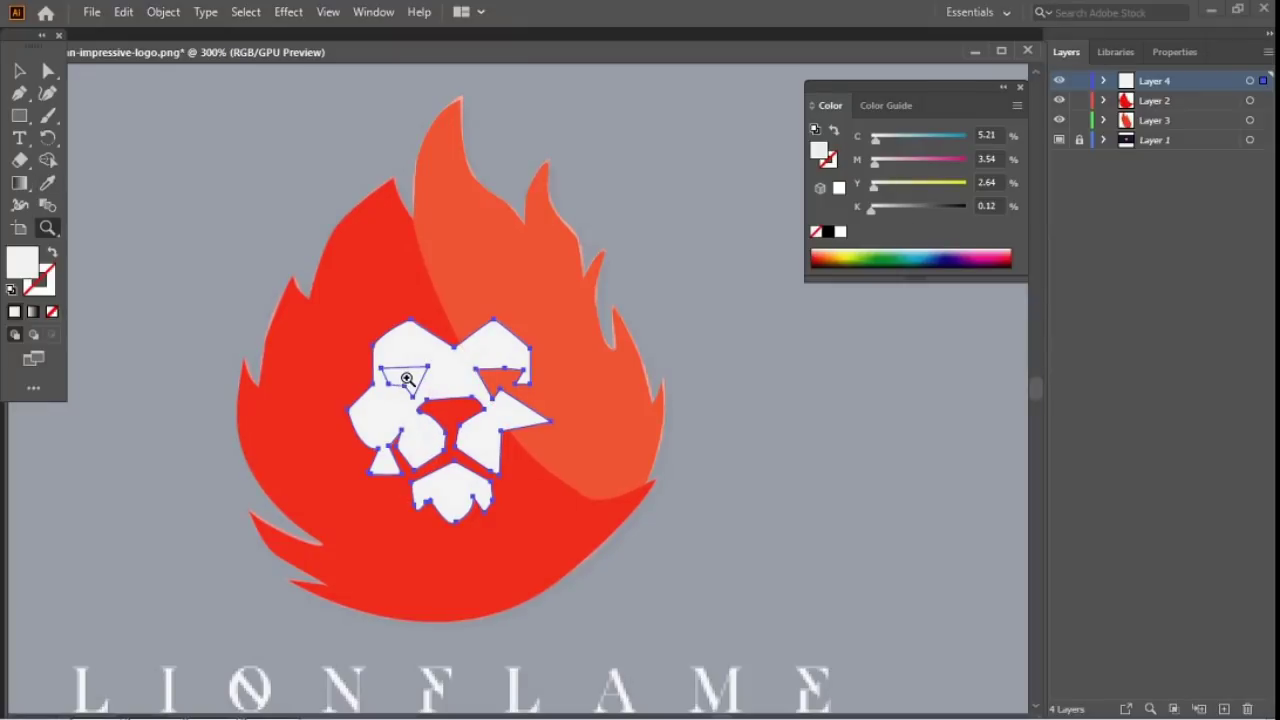
{"action": "left_click", "coordinate": [406, 377]}
{"action": "left_click", "coordinate": [529, 391]}
{"action": "left_click", "coordinate": [529, 391]}
{"action": "key", "text": "v"}
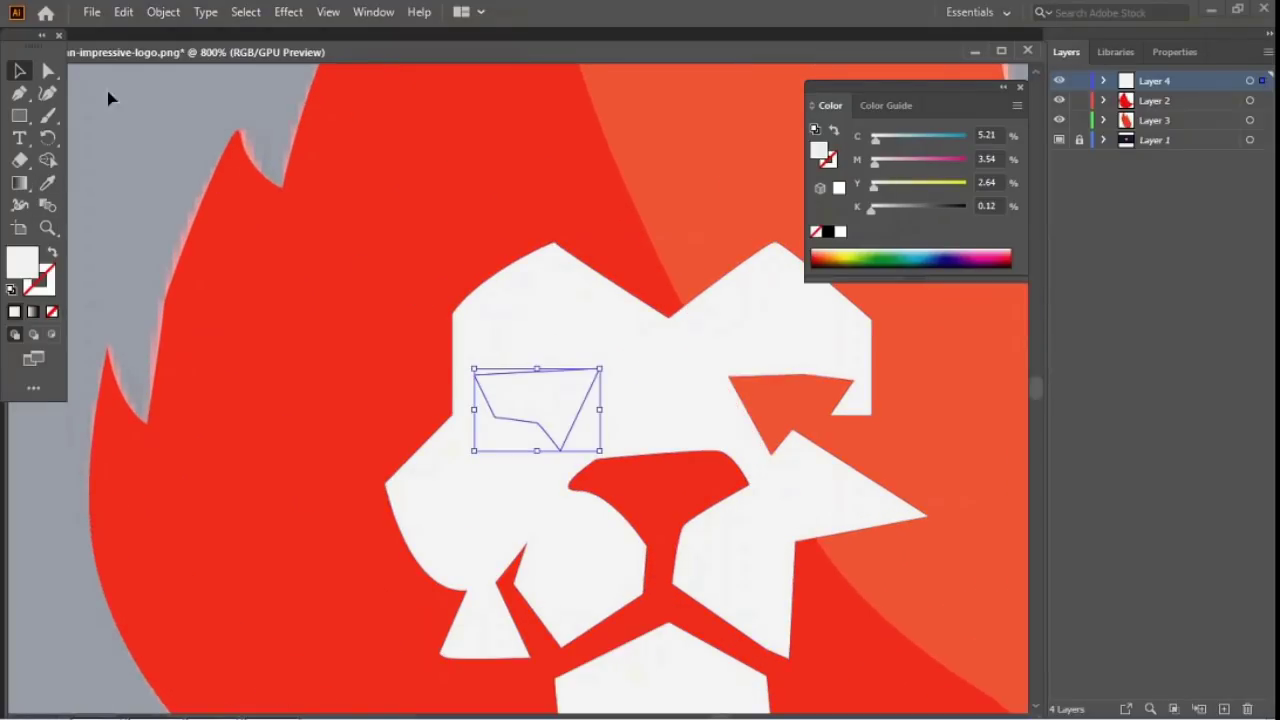
{"action": "left_click", "coordinate": [171, 114]}
{"action": "left_click", "coordinate": [546, 401]}
{"action": "left_click", "coordinate": [47, 184]}
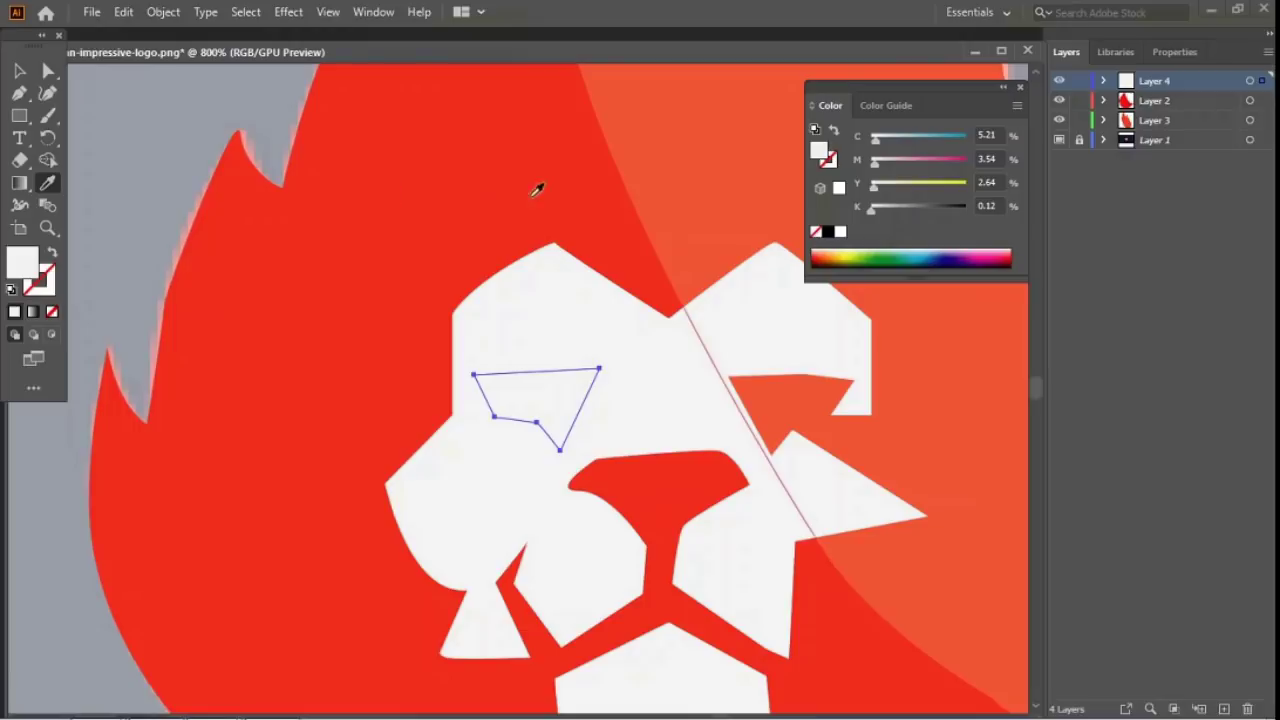
{"action": "left_click", "coordinate": [705, 163]}
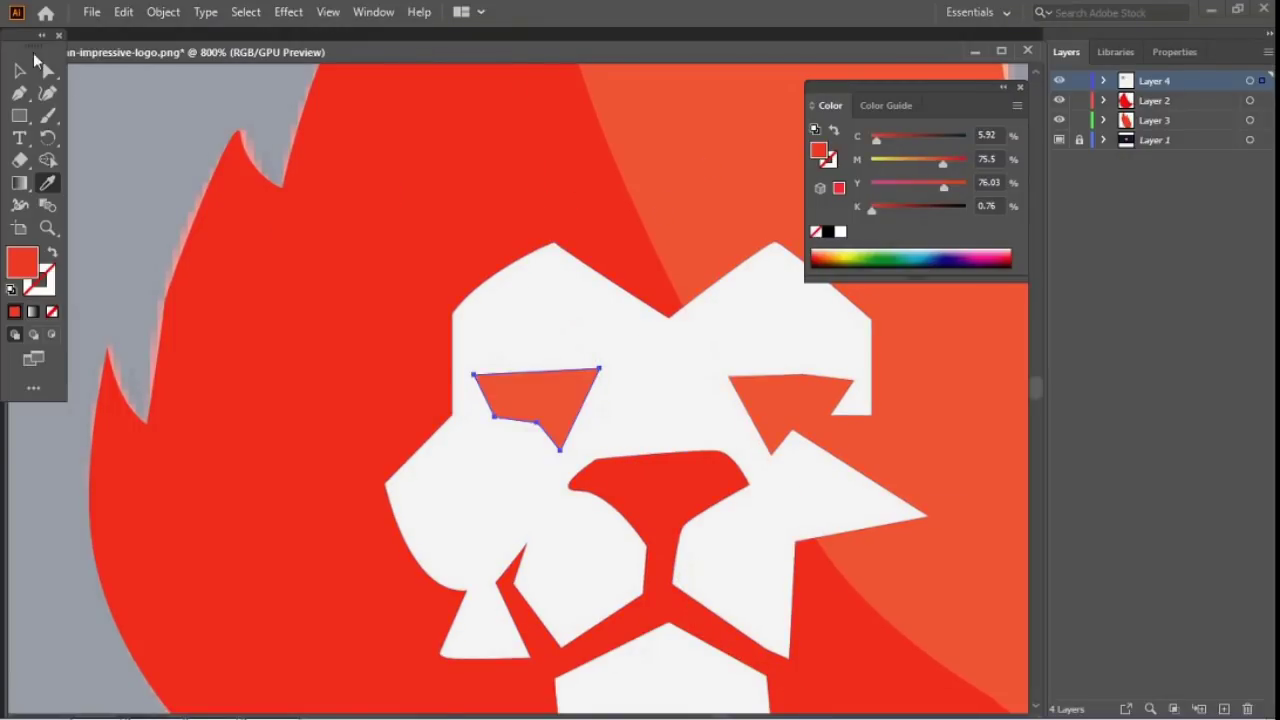
Step: Hide the Layer 1 template and deselect the eye shape to show only the traced logo
{"action": "left_click", "coordinate": [21, 71]}
{"action": "key", "text": "ctrl+space"}
{"action": "key", "text": "ctrl+minus"}
{"action": "key", "text": "ctrl+minus"}
{"action": "key", "text": "ctrl+minus"}
{"action": "key", "text": "ctrl+minus"}
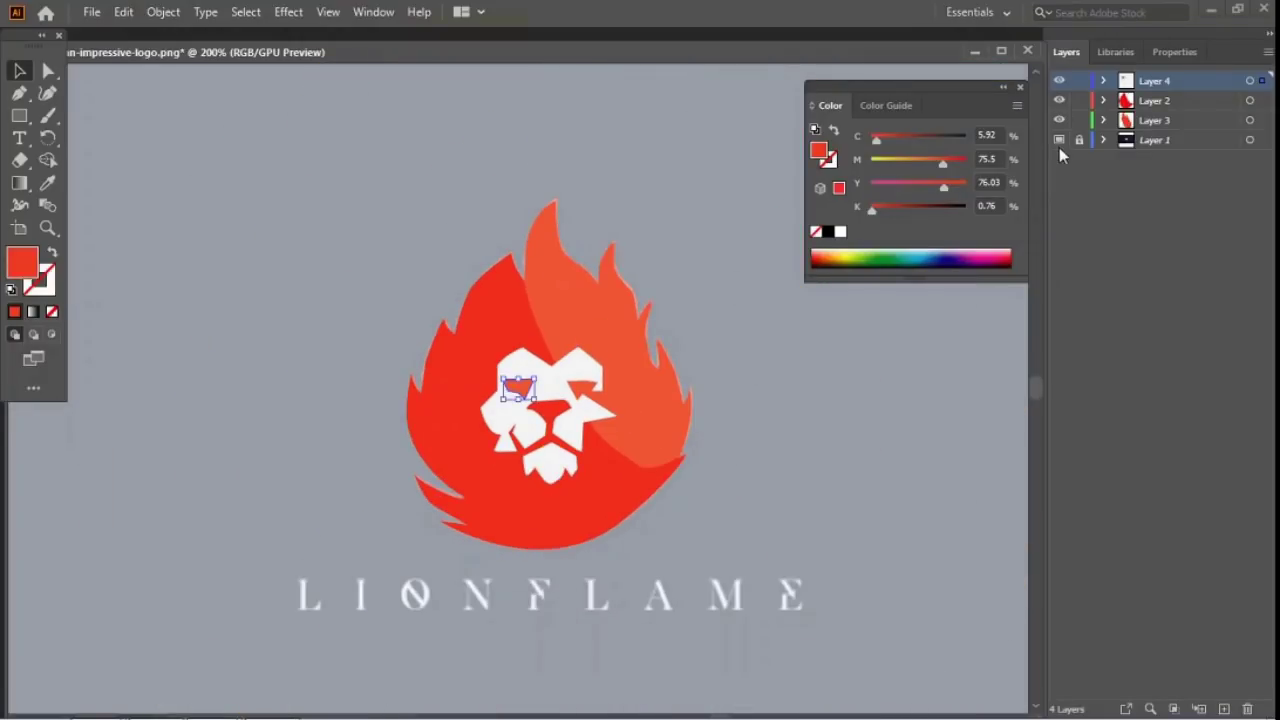
{"action": "left_click", "coordinate": [1059, 141]}
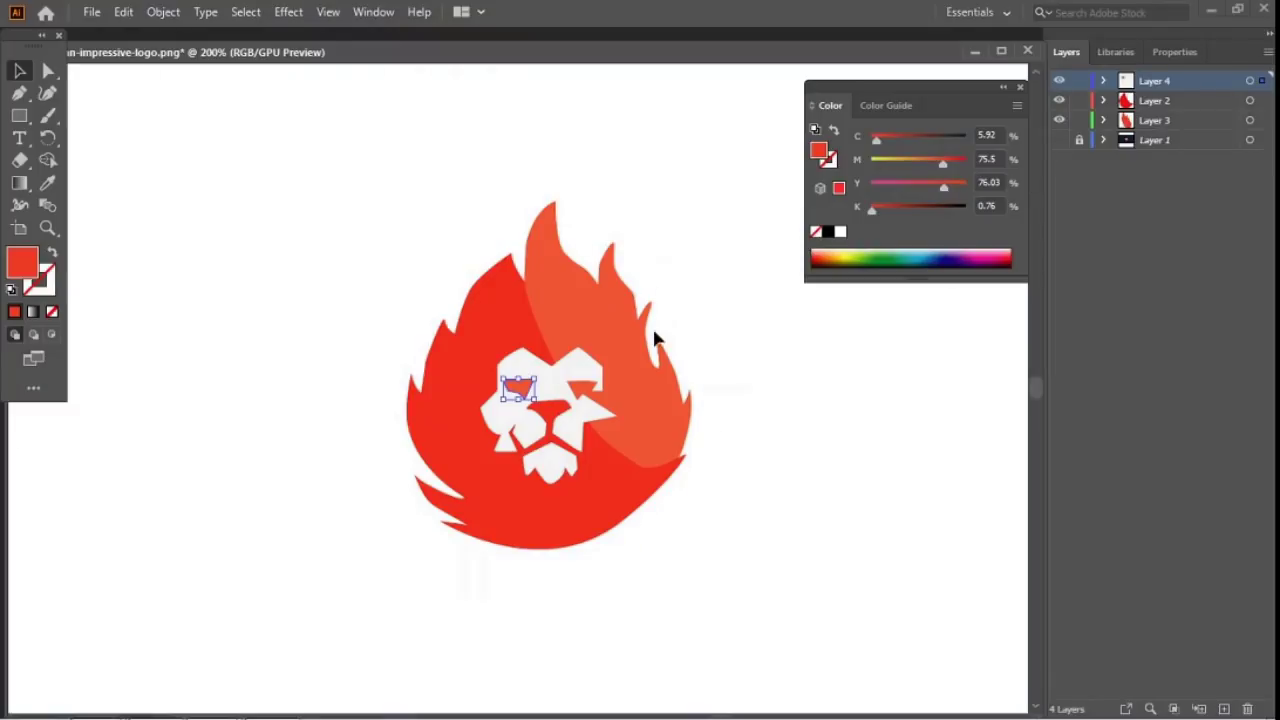
{"action": "left_click", "coordinate": [368, 354]}
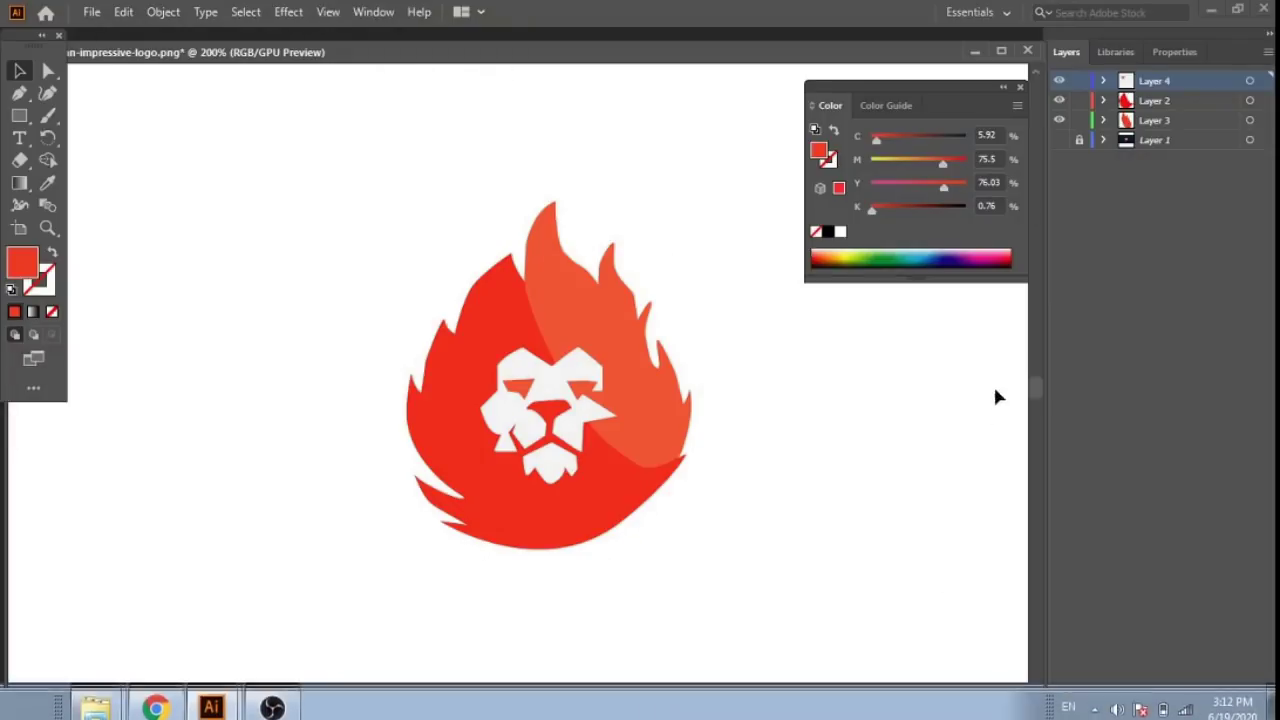
{"action": "key", "text": "ctrl+plus"}
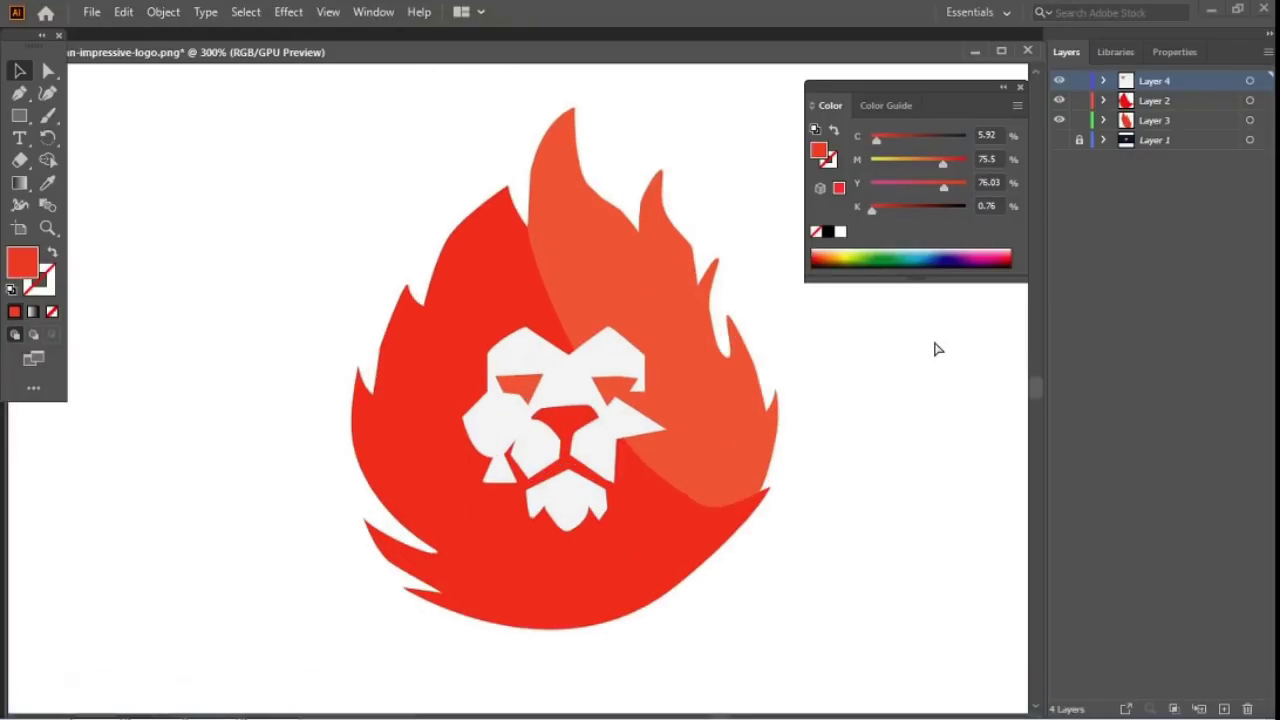